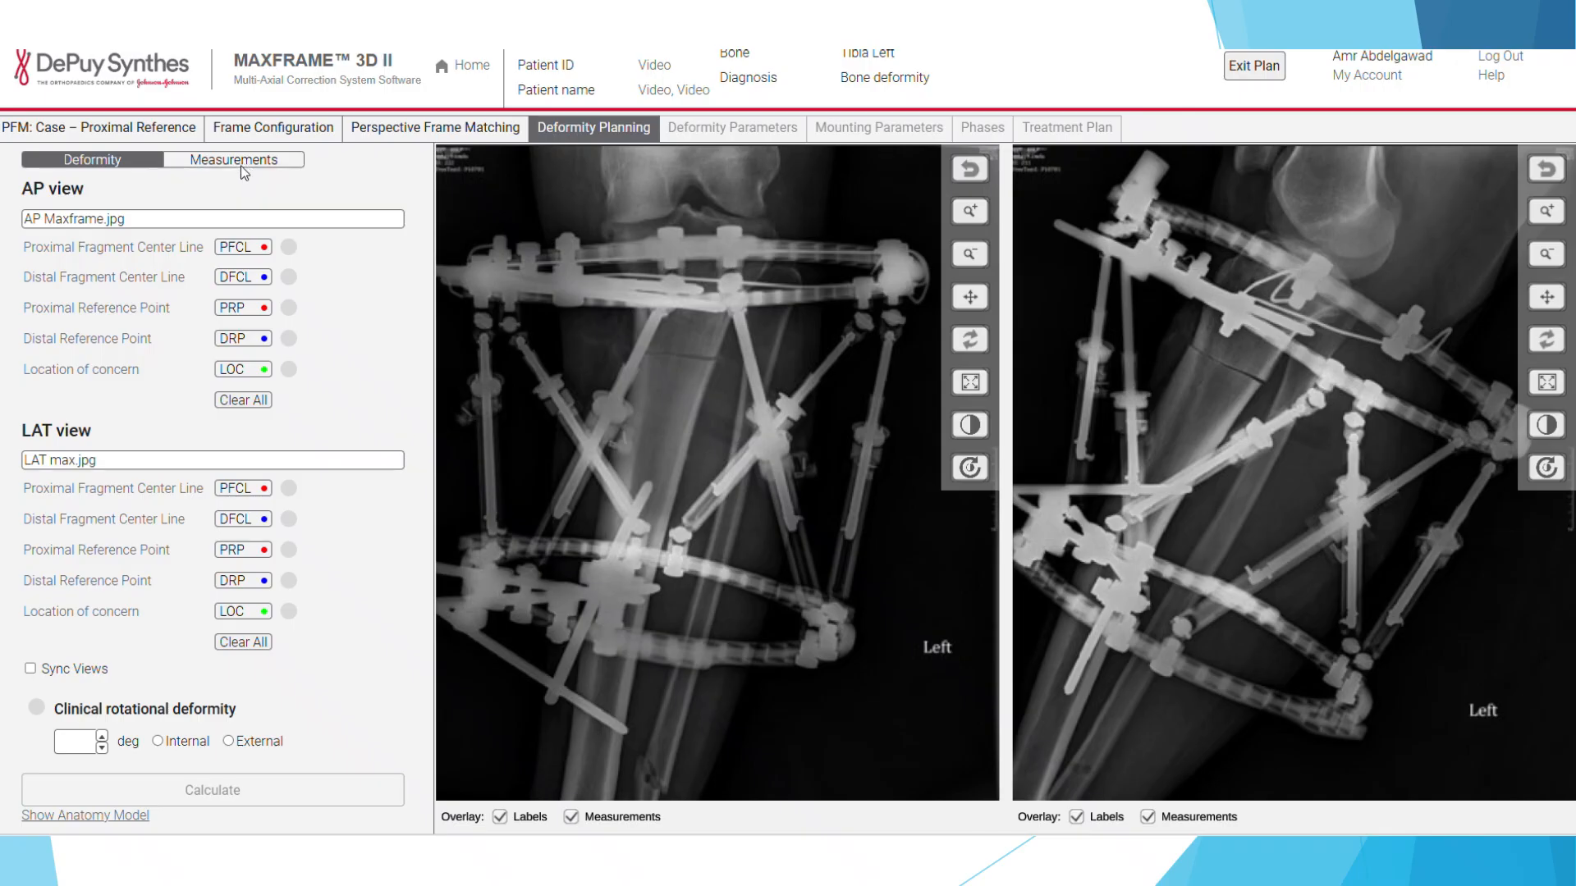
Step: Set the clinical rotational deformity to 10 degrees External
left_click(92, 161)
left_click(229, 742)
left_click(101, 737)
left_click(102, 737)
left_click(102, 737)
left_click(102, 737)
left_click(229, 742)
Step: Draw the proximal fragment center line on the AP view from the knee joint down the proximal tibia, narrowing its guides and centering it on the bone
left_click_drag(692, 219, 694, 425)
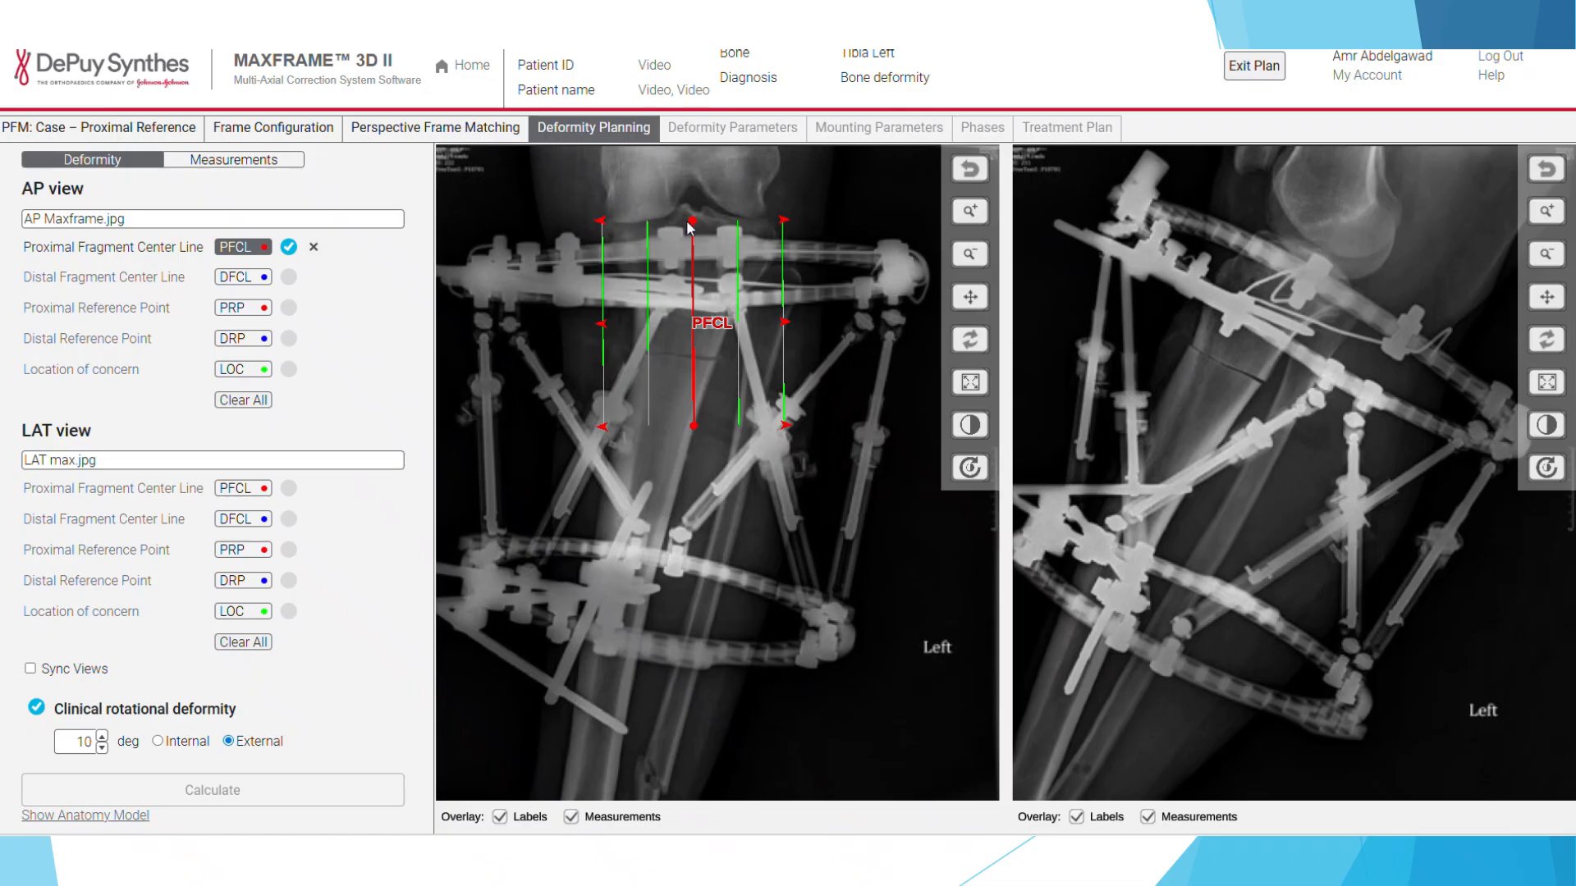
left_click_drag(784, 324, 685, 324)
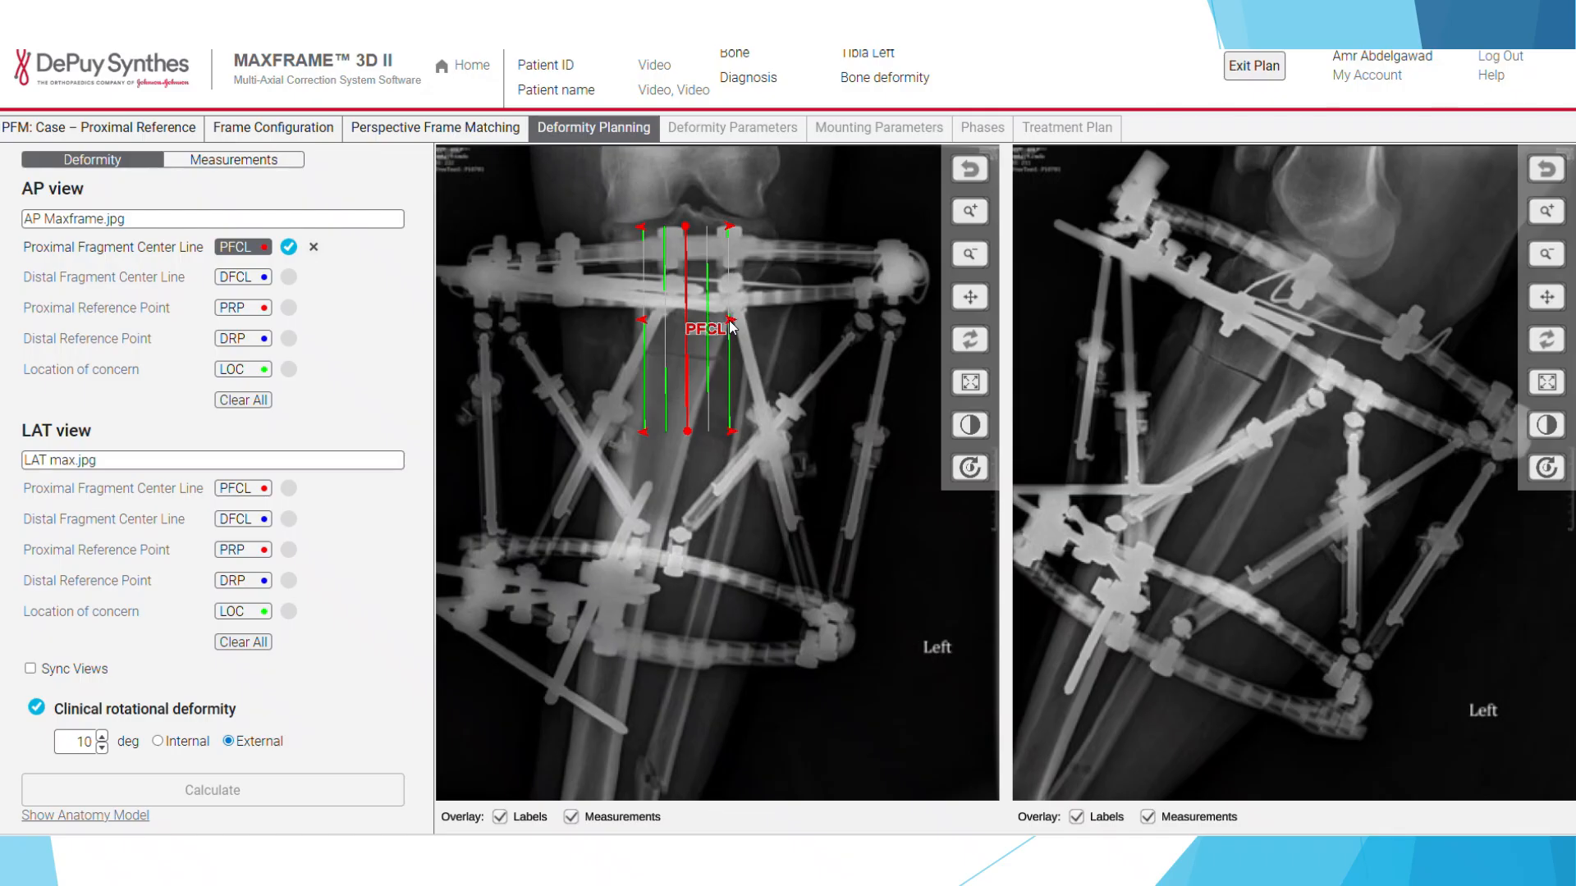
left_click_drag(730, 327, 696, 323)
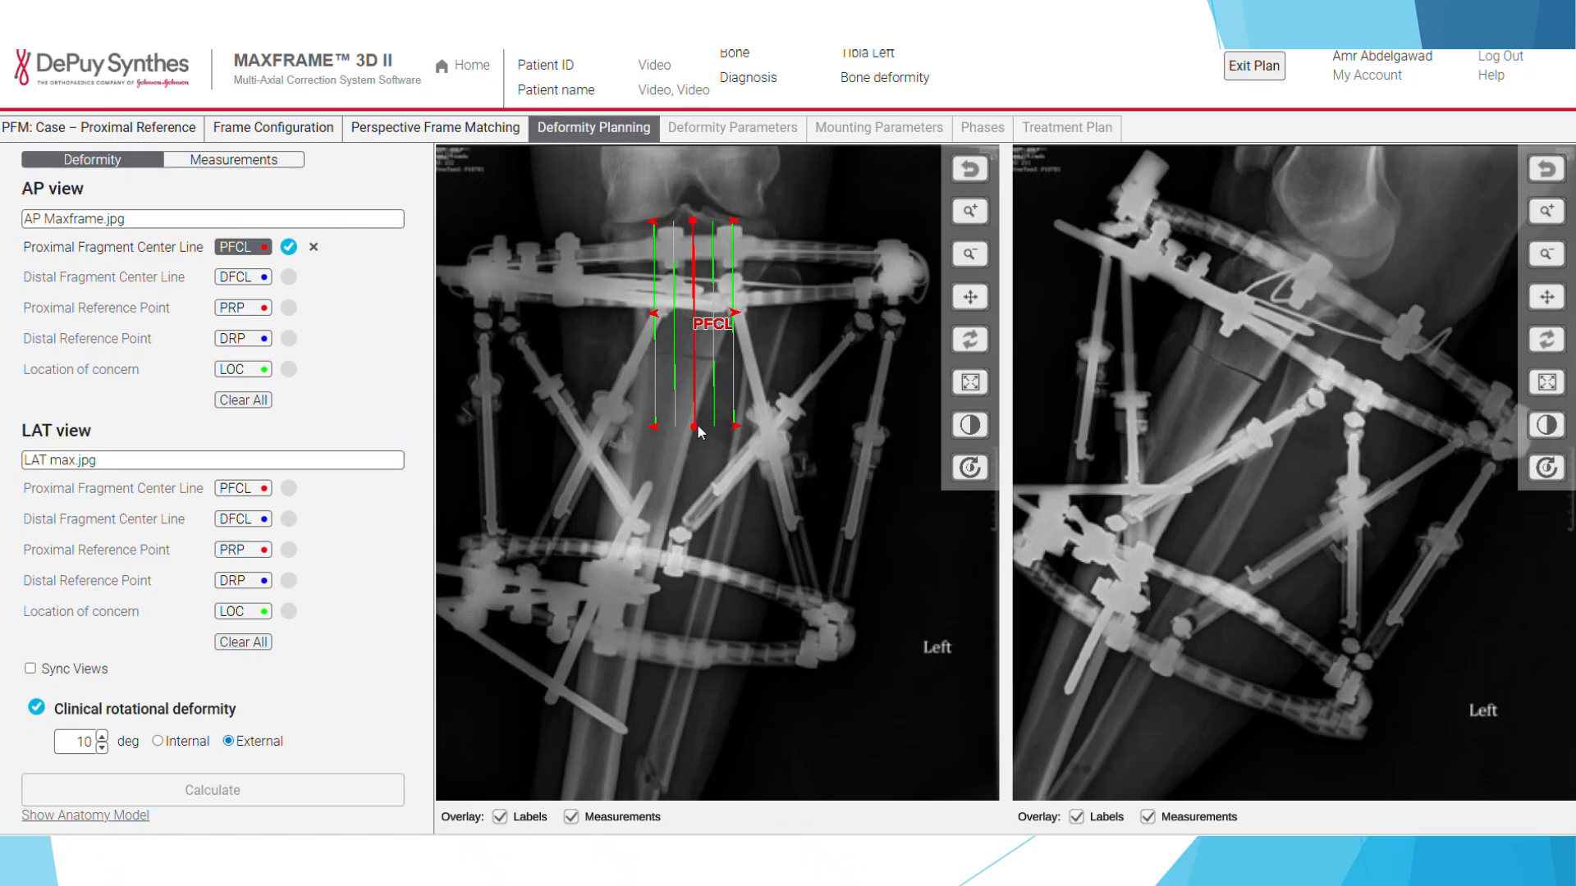
mouse_move(694, 426)
left_mouse_down()
mouse_move(783, 409)
mouse_move(682, 426)
mouse_move(694, 435)
left_mouse_up()
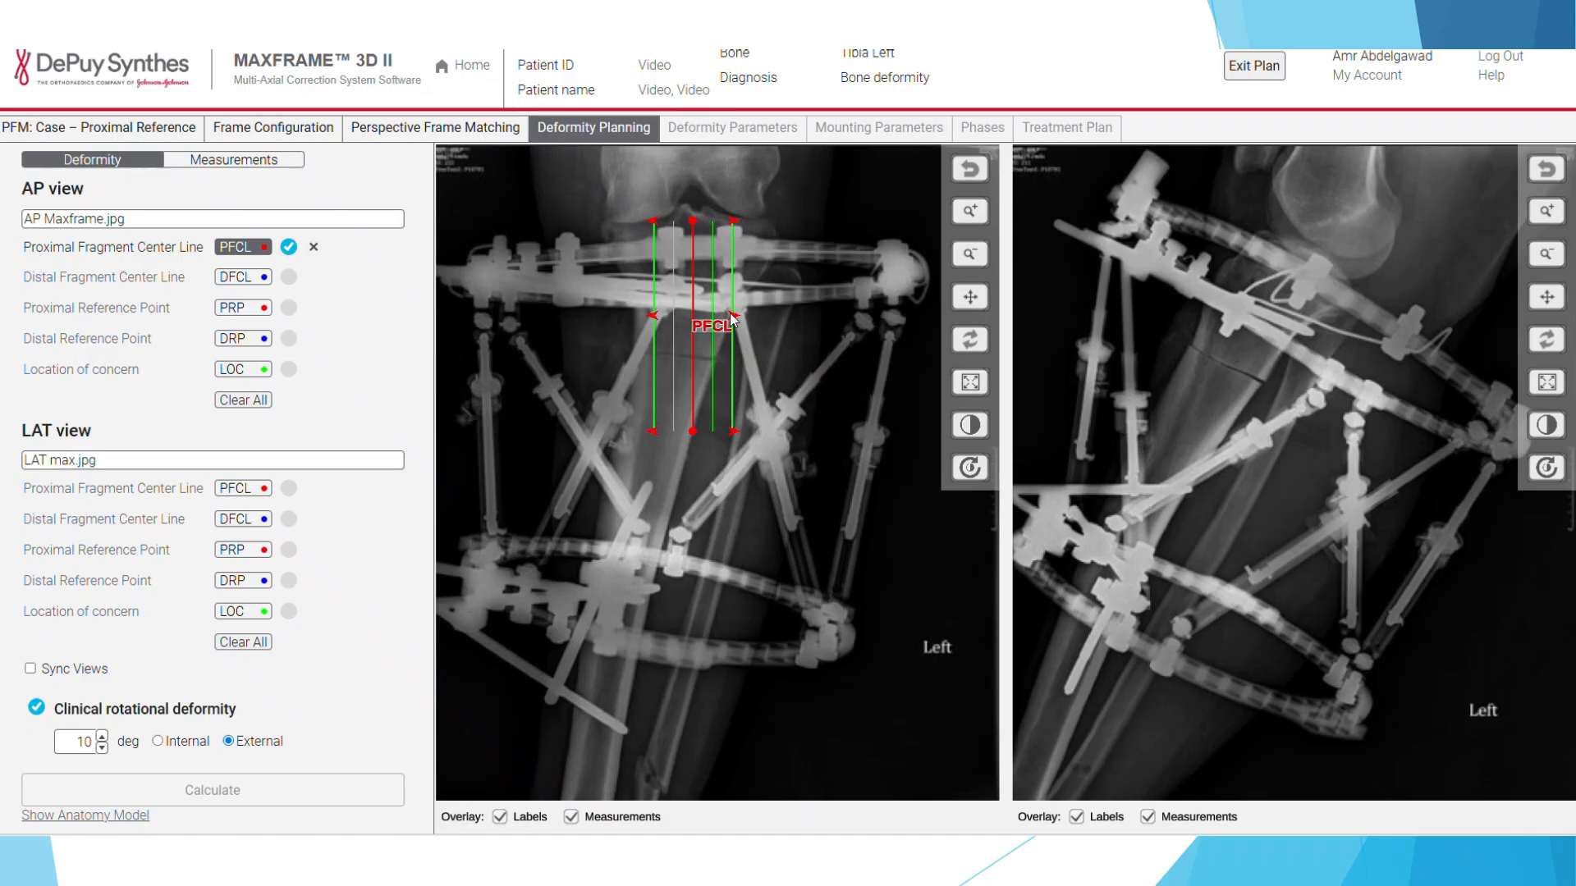
left_click_drag(696, 306, 694, 297)
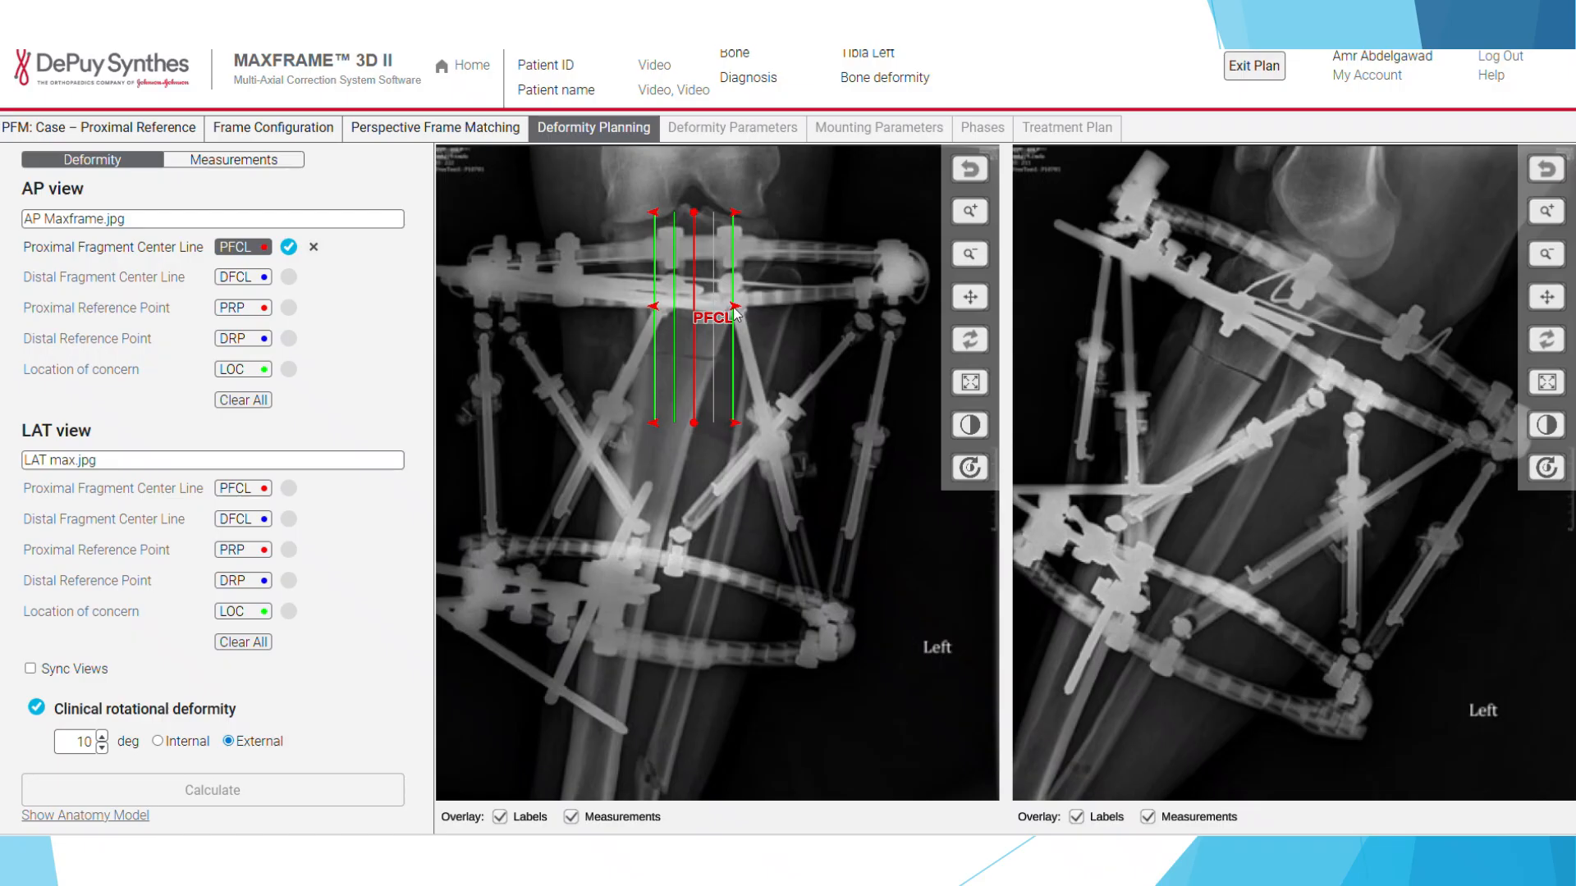
mouse_move(743, 309)
left_mouse_down()
mouse_move(783, 312)
mouse_move(726, 318)
left_mouse_up()
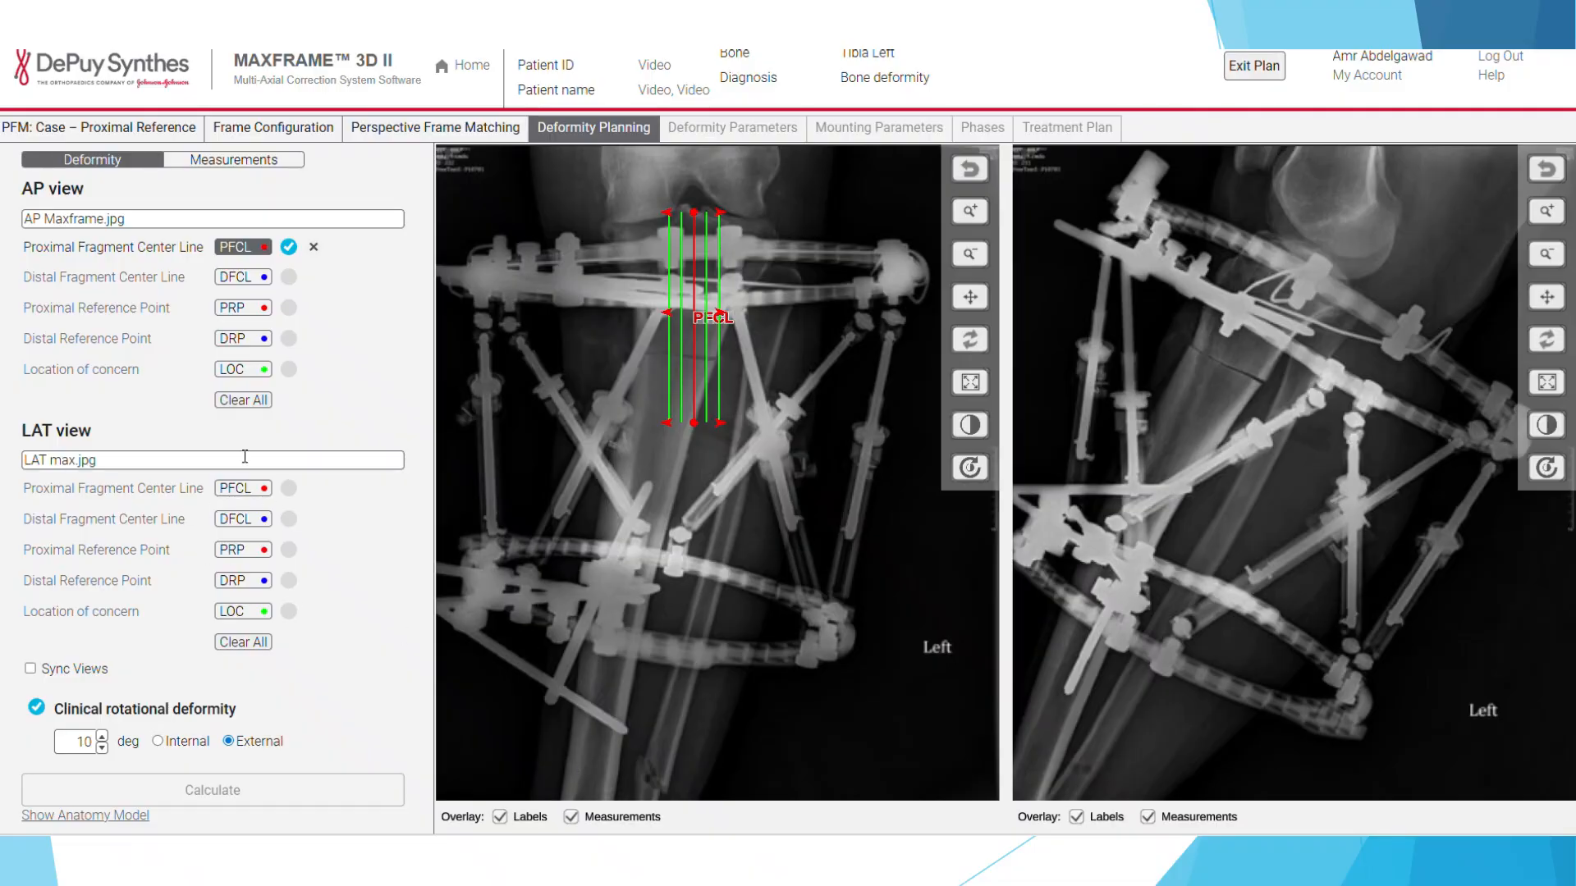
Step: Draw the distal fragment center line on the AP view along the tibial shaft below the osteotomy and fit its guides to the shaft width
left_click(238, 278)
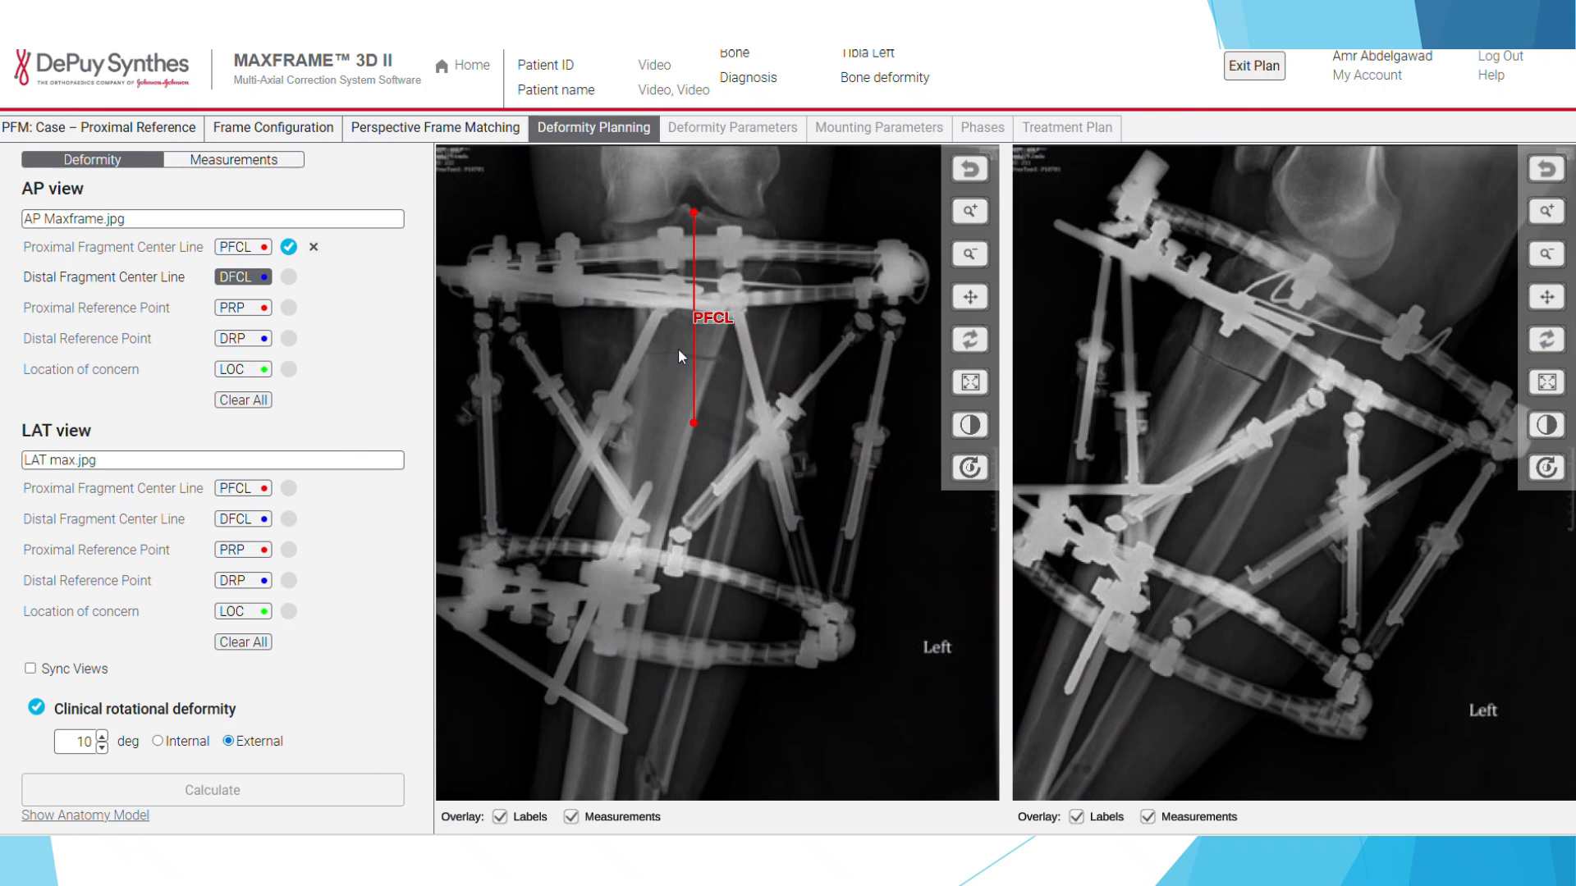
left_click_drag(679, 373, 594, 762)
left_click_drag(726, 573, 666, 570)
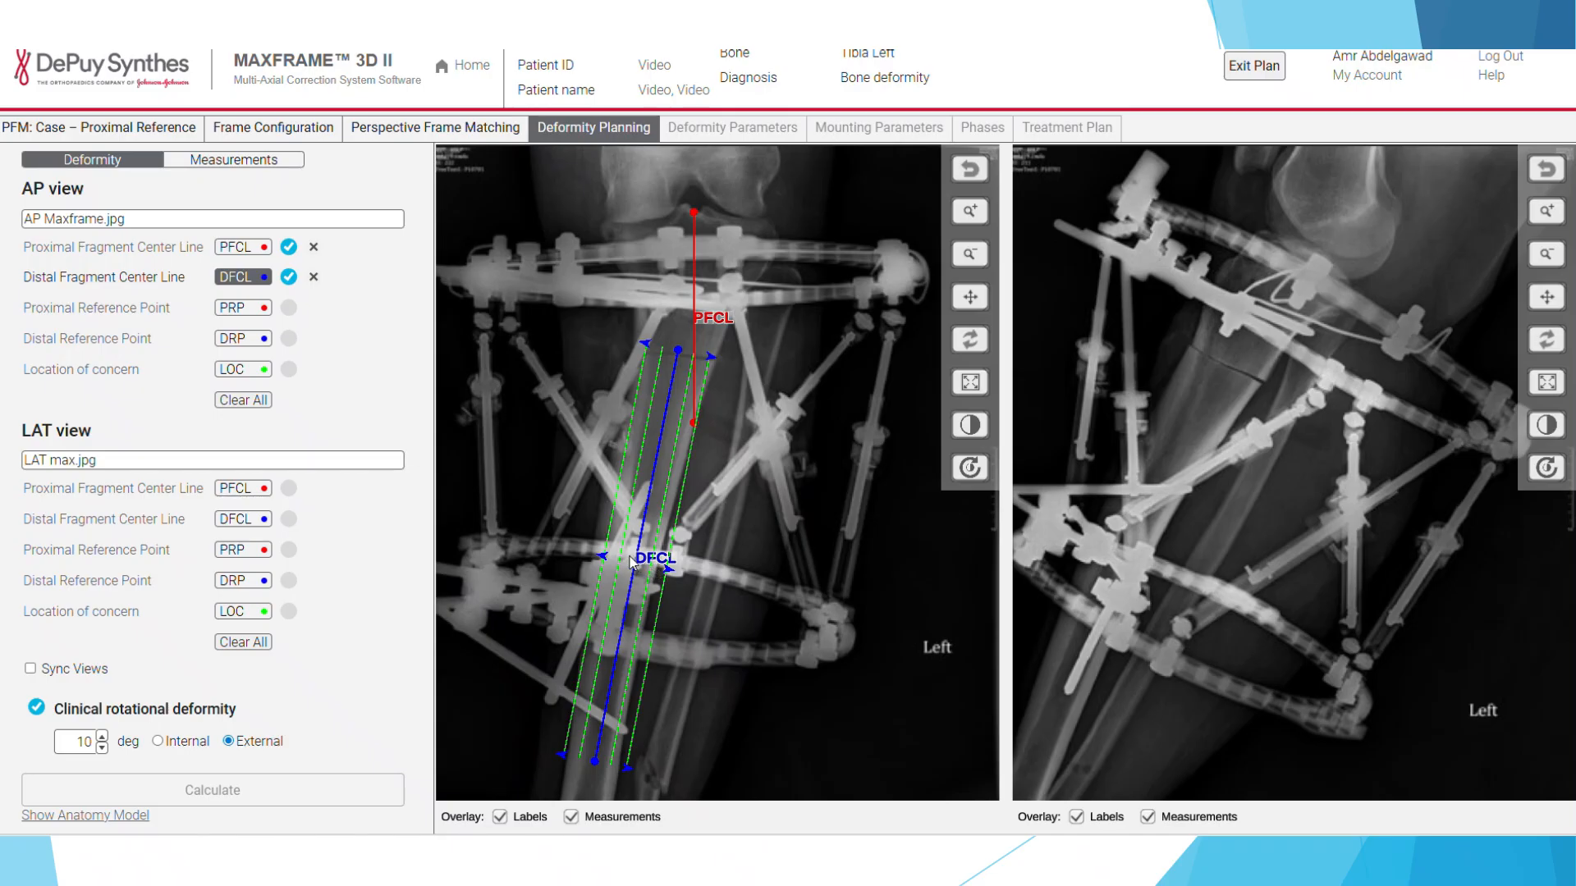
left_click_drag(677, 351, 673, 362)
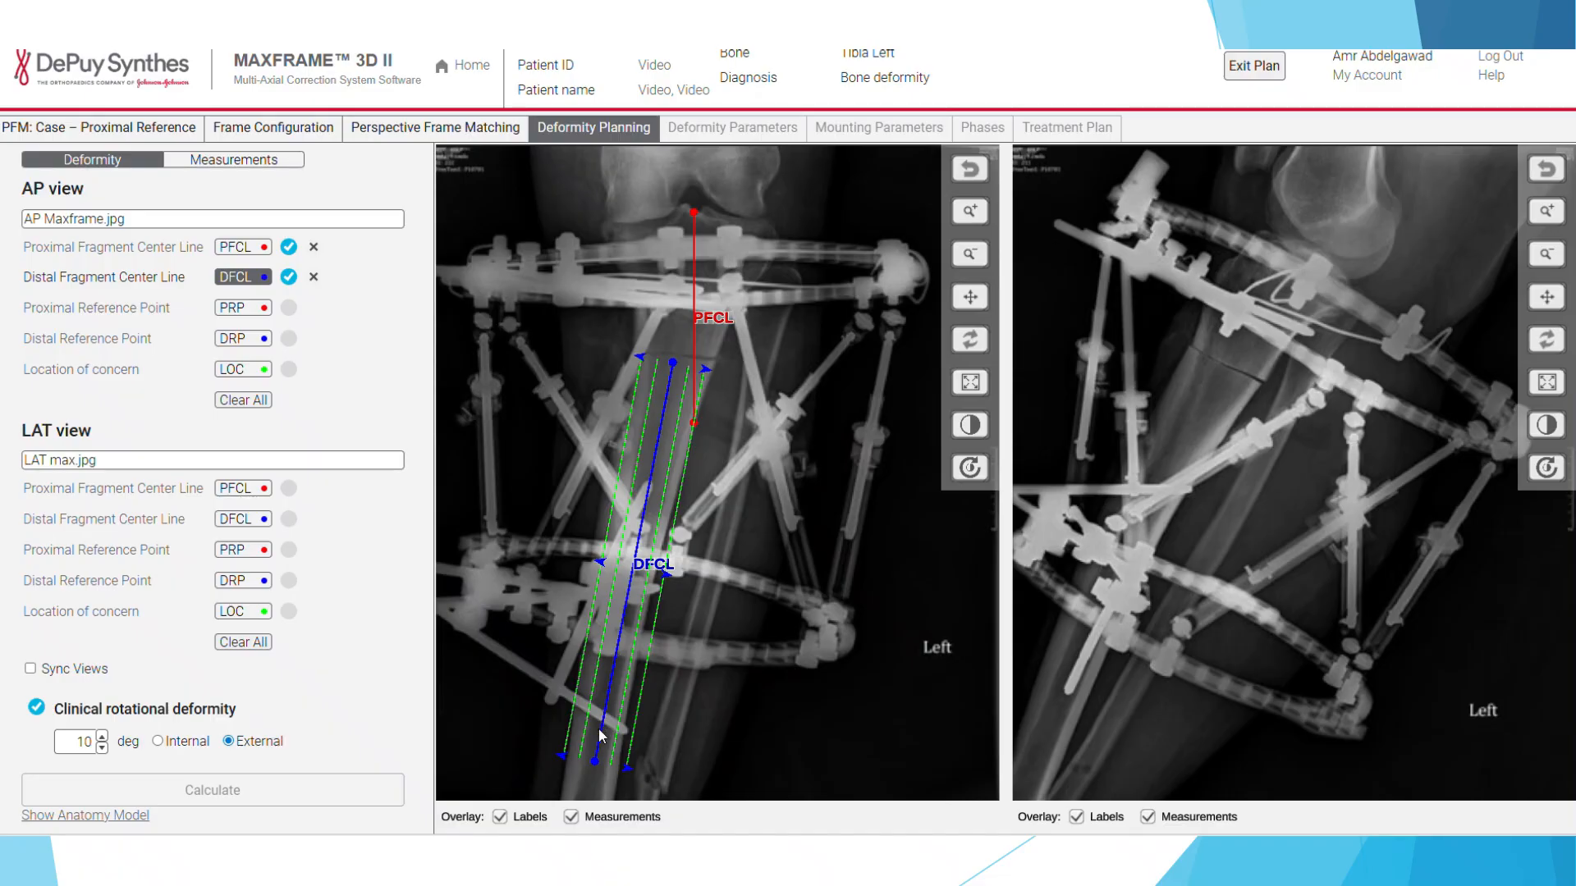
left_click_drag(594, 761, 586, 754)
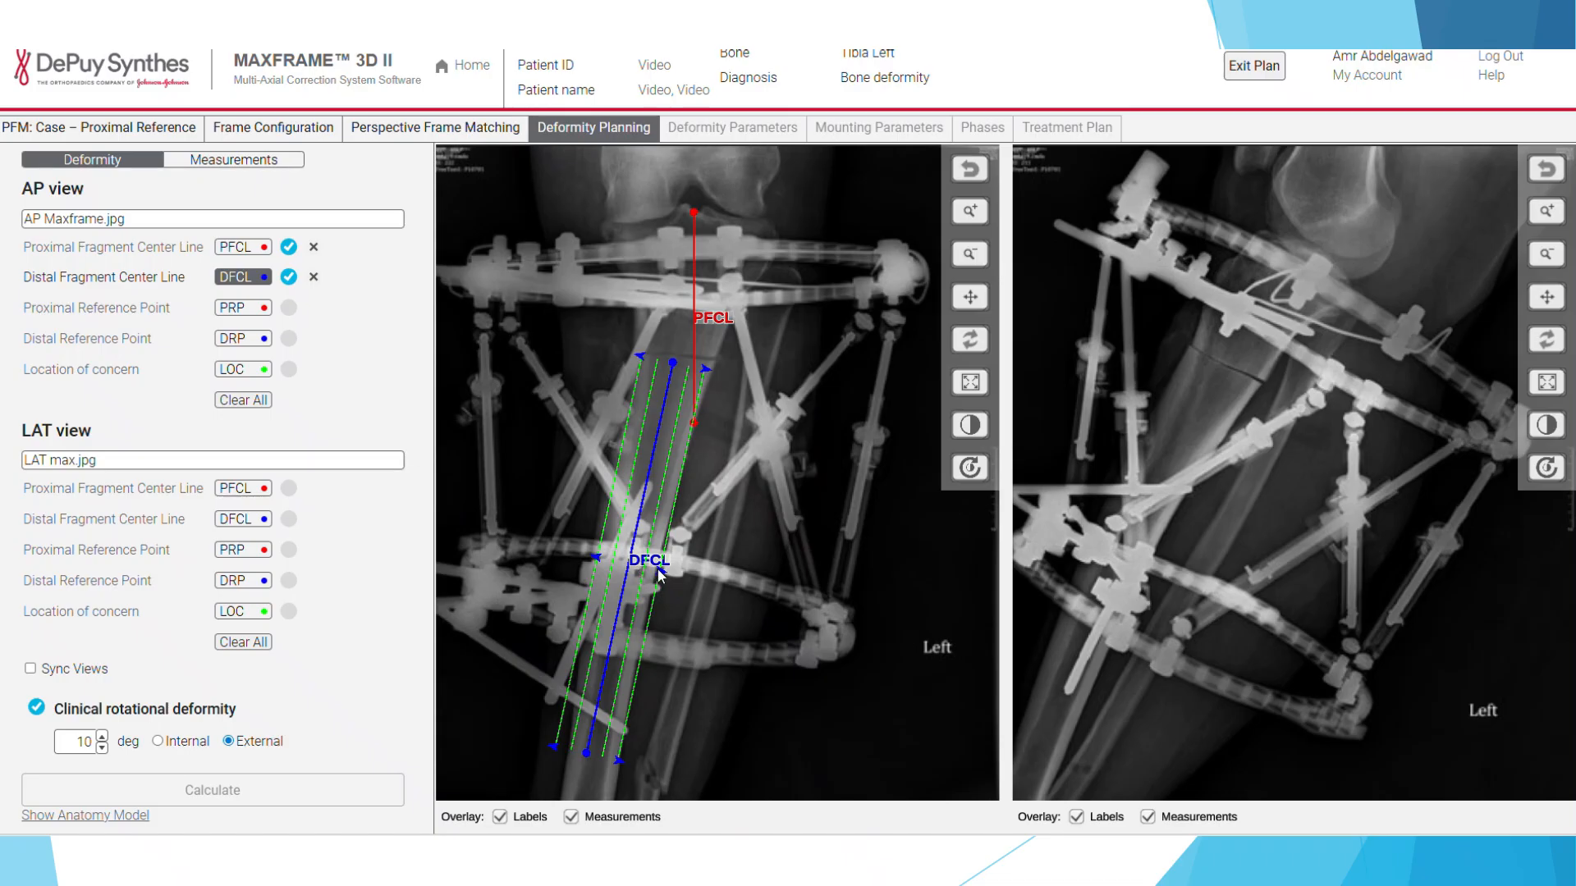
left_click_drag(659, 570, 660, 570)
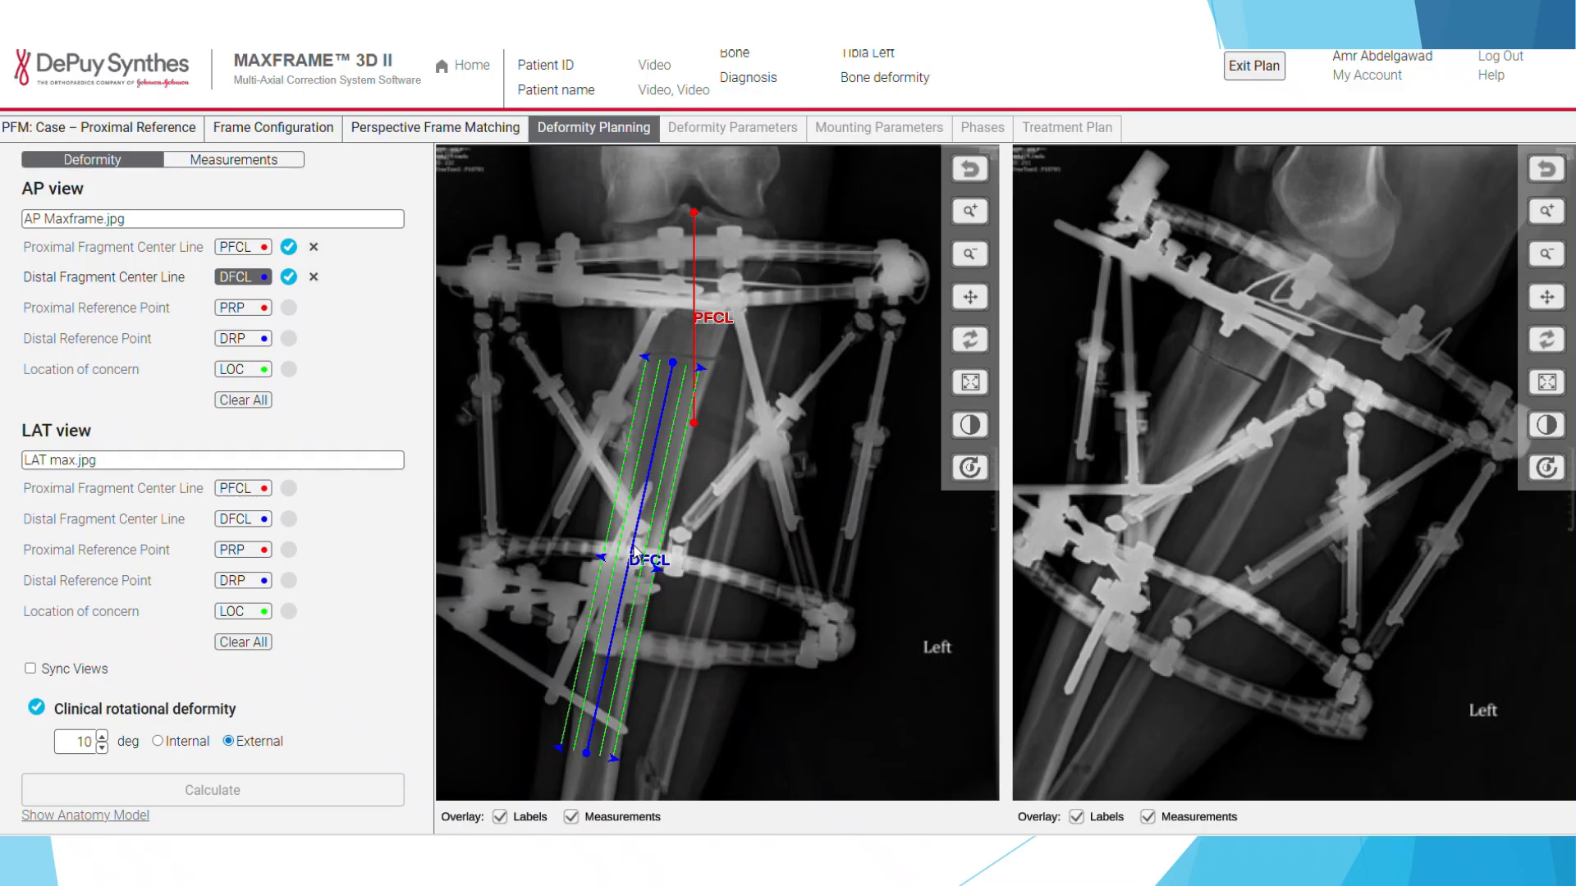
Step: Fine-tune the AP distal center line along the shaft axis, extending it distally to the image edge and proximally to just below the knee joint
left_click_drag(634, 547, 638, 547)
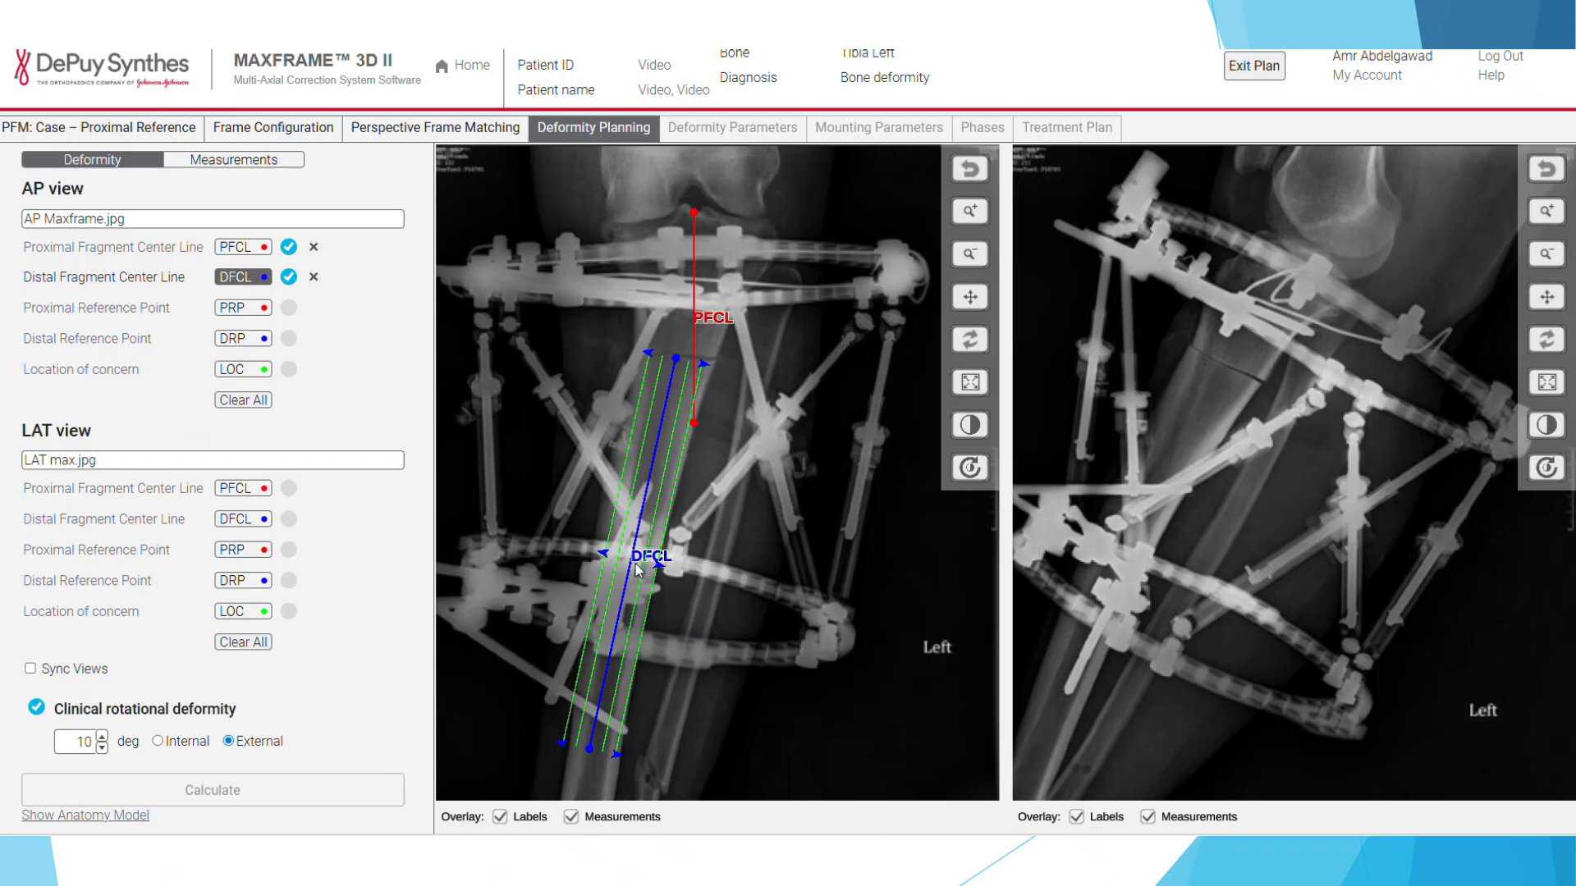
mouse_move(635, 564)
left_mouse_down()
mouse_move(657, 564)
mouse_move(633, 564)
left_mouse_up()
left_click_drag(586, 748, 591, 800)
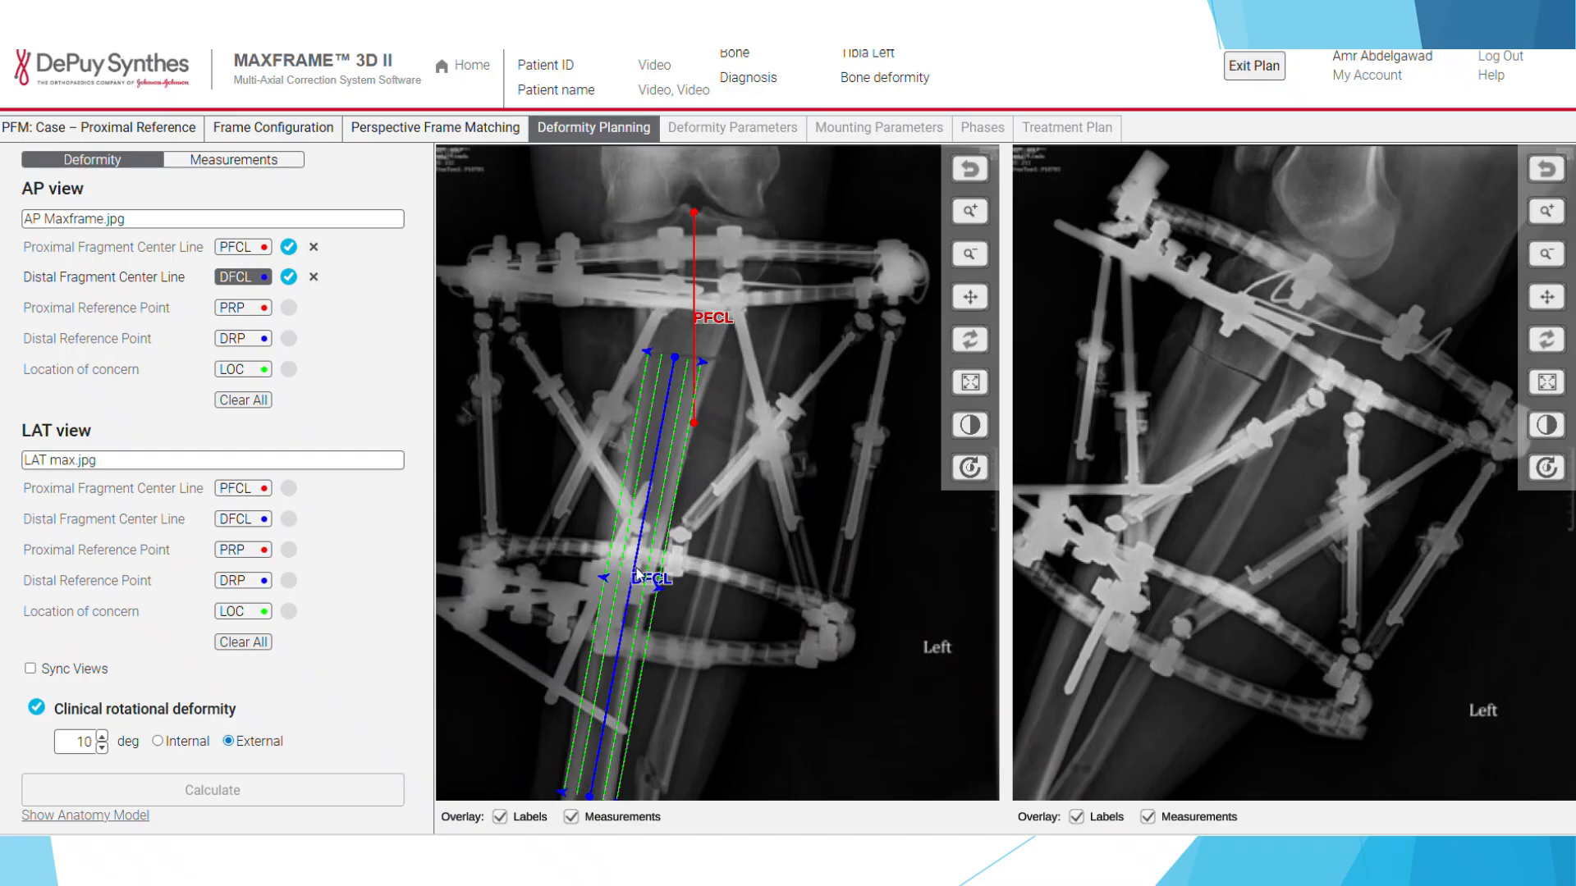
left_click_drag(638, 575, 631, 572)
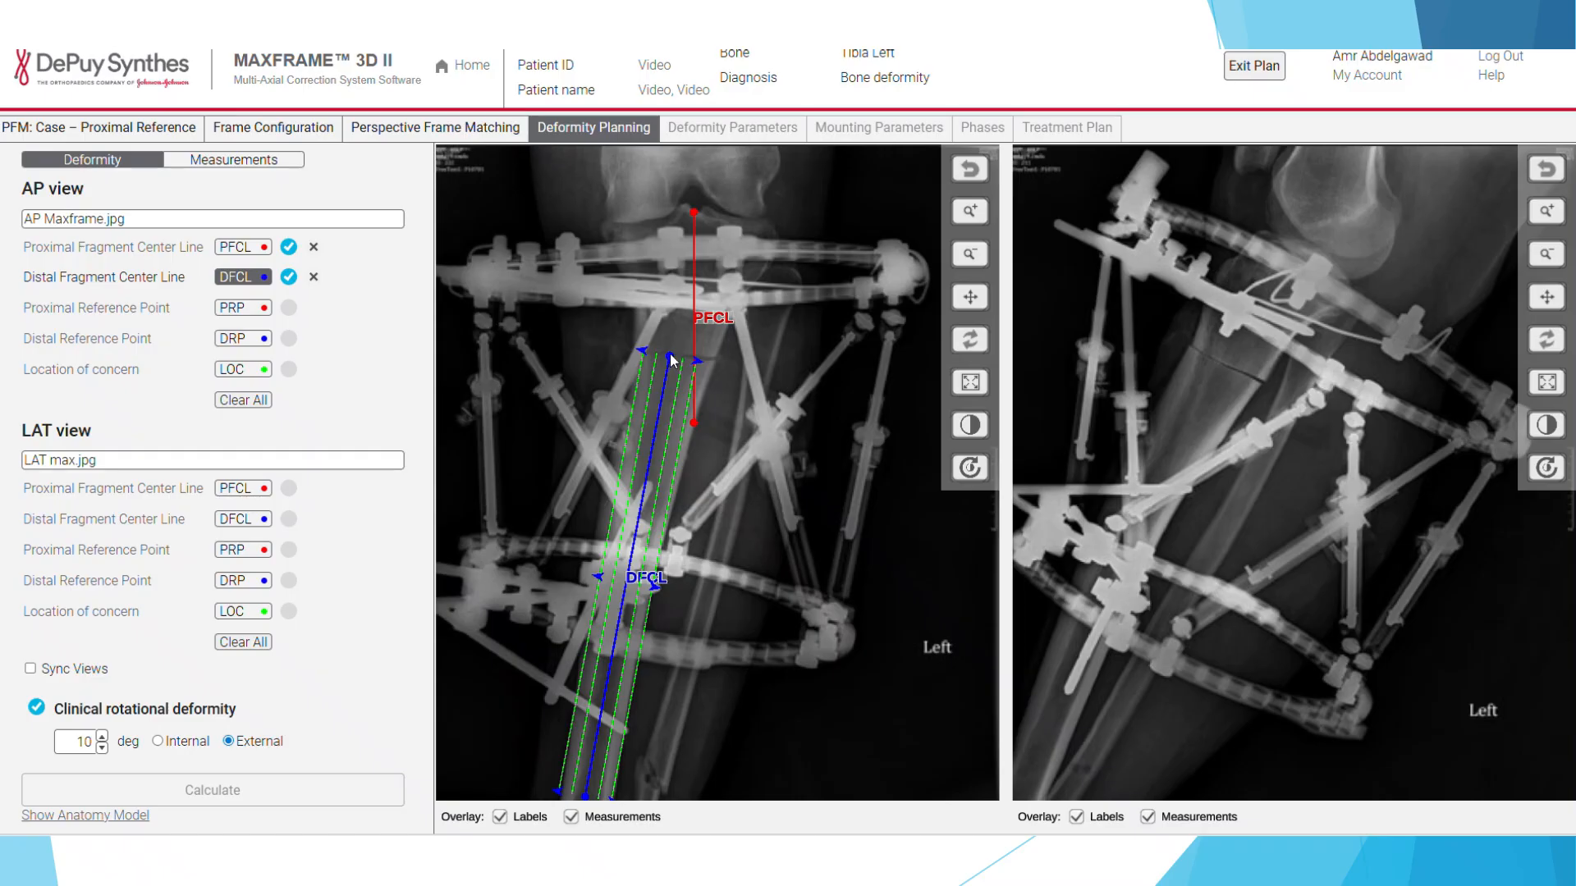
mouse_move(668, 357)
left_mouse_down()
mouse_move(678, 330)
mouse_move(678, 349)
left_mouse_up()
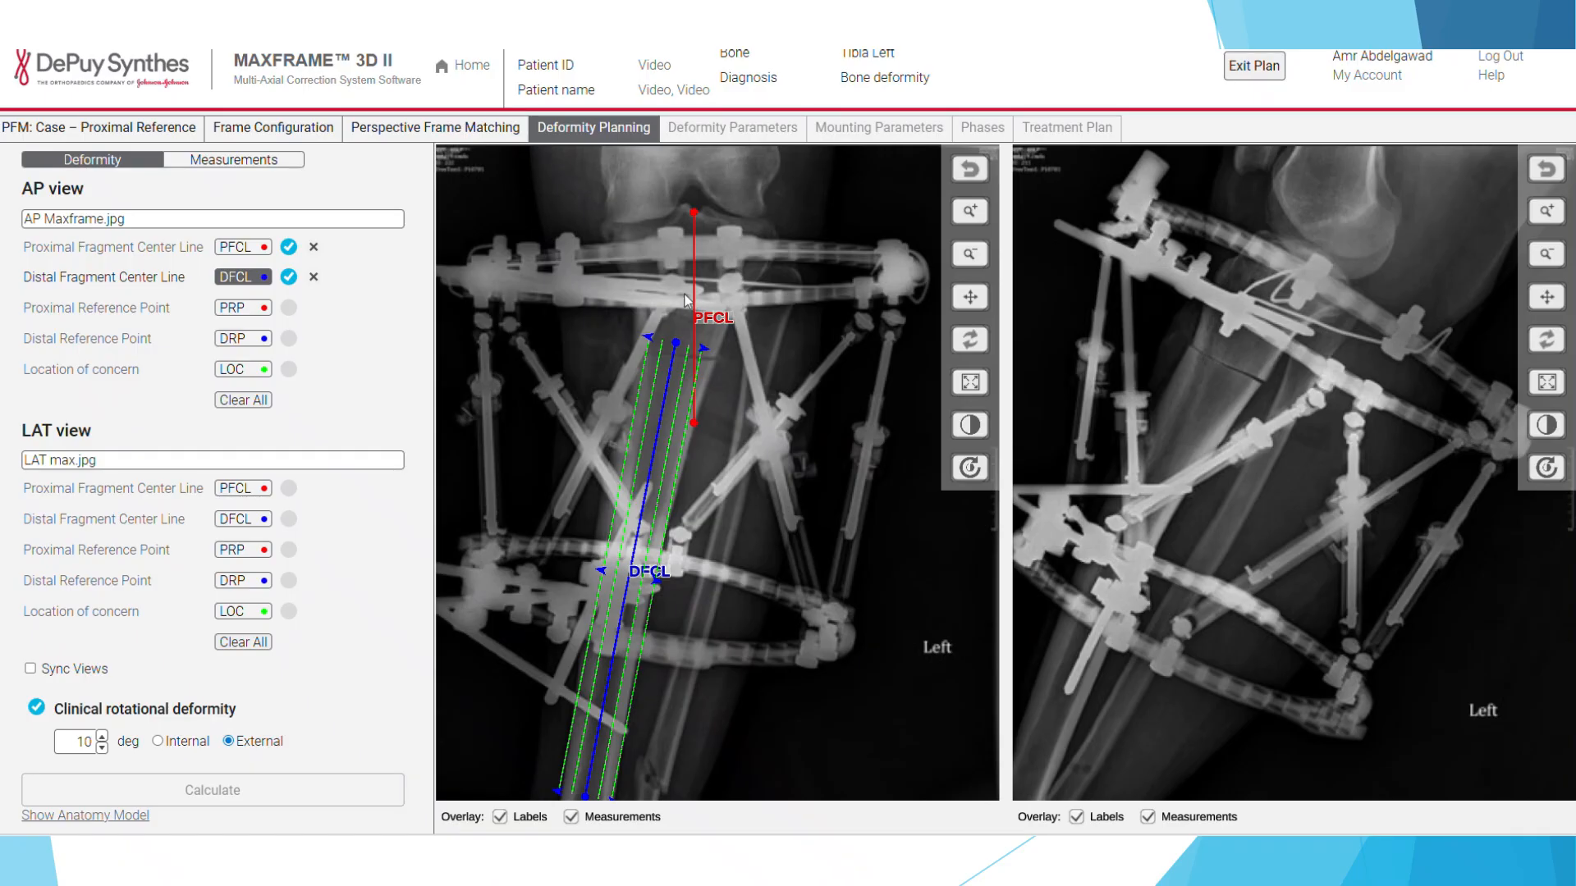
left_click_drag(671, 340, 698, 240)
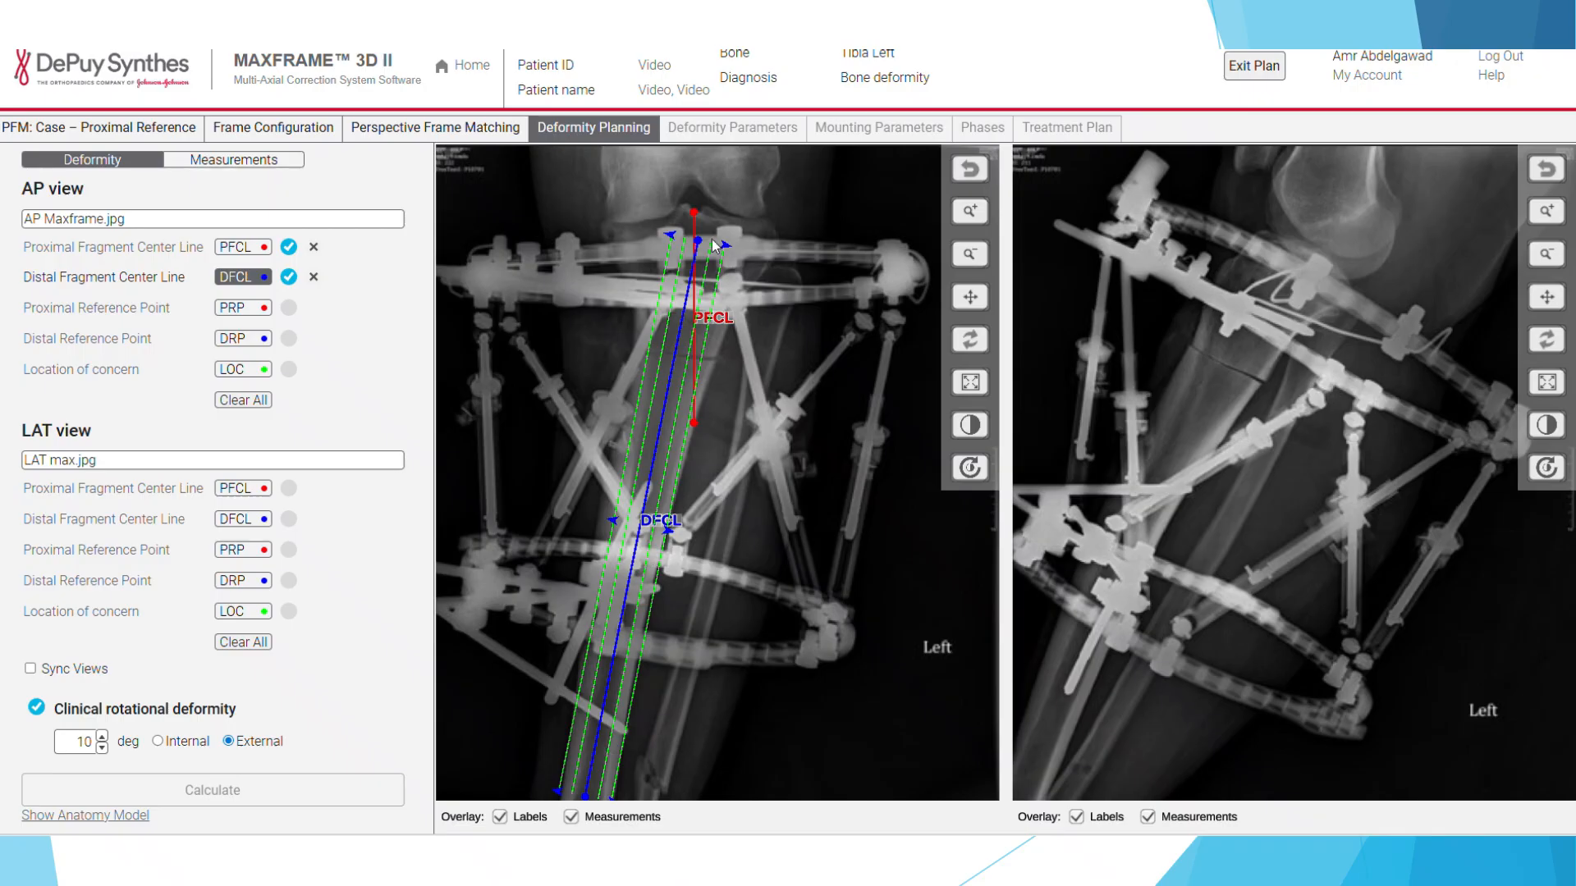
mouse_move(698, 243)
left_mouse_down()
mouse_move(708, 221)
mouse_move(697, 238)
left_mouse_up()
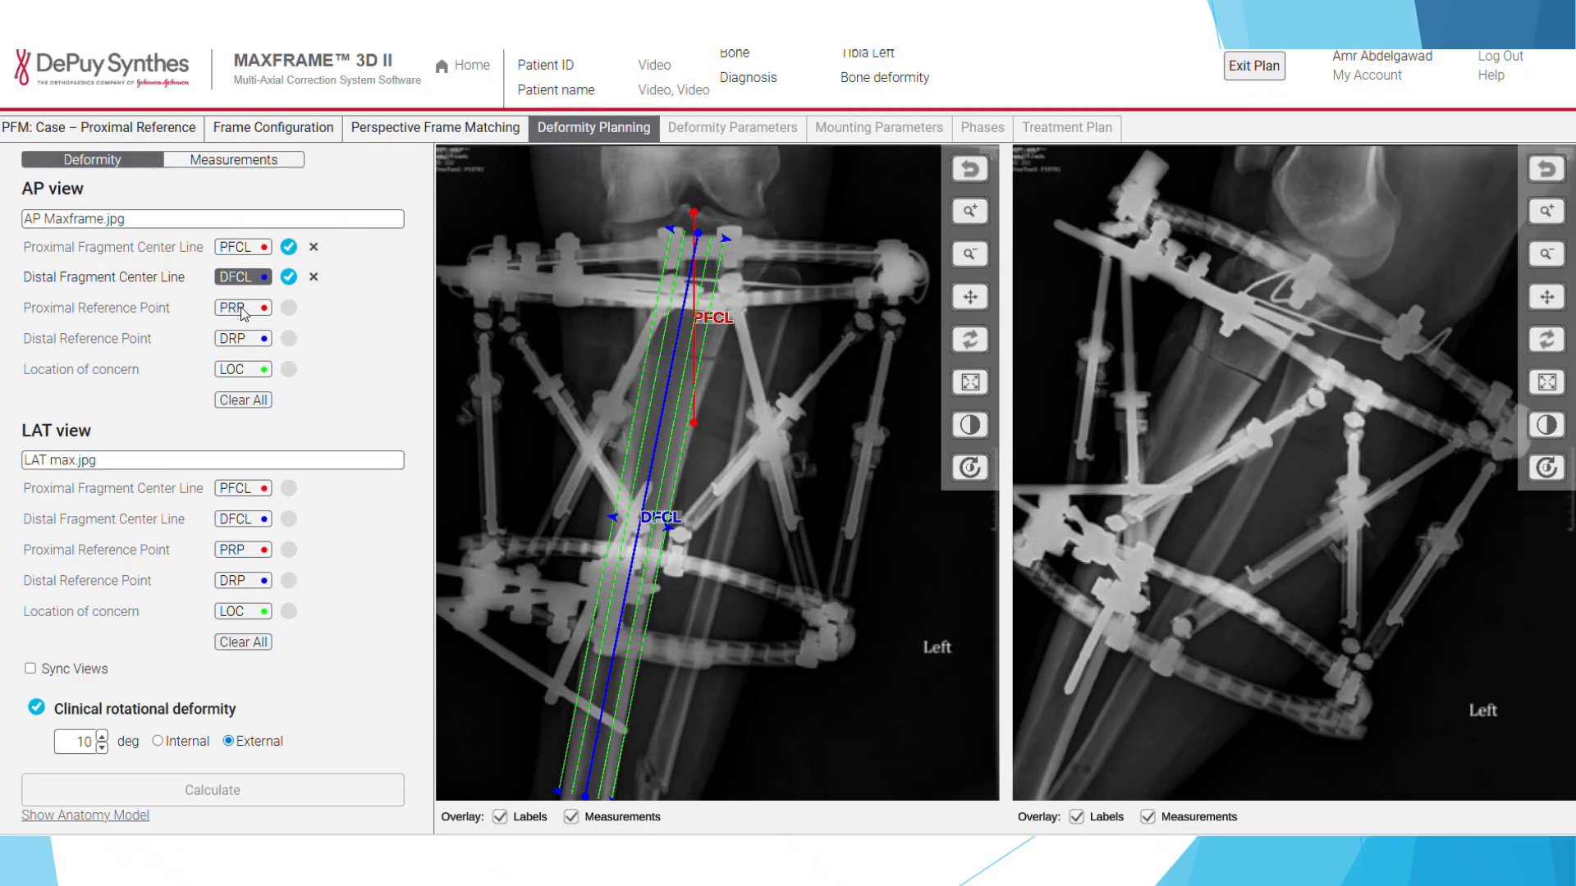
Step: Place the proximal reference point at the osteotomy on both the AP and LAT views
left_click(241, 310)
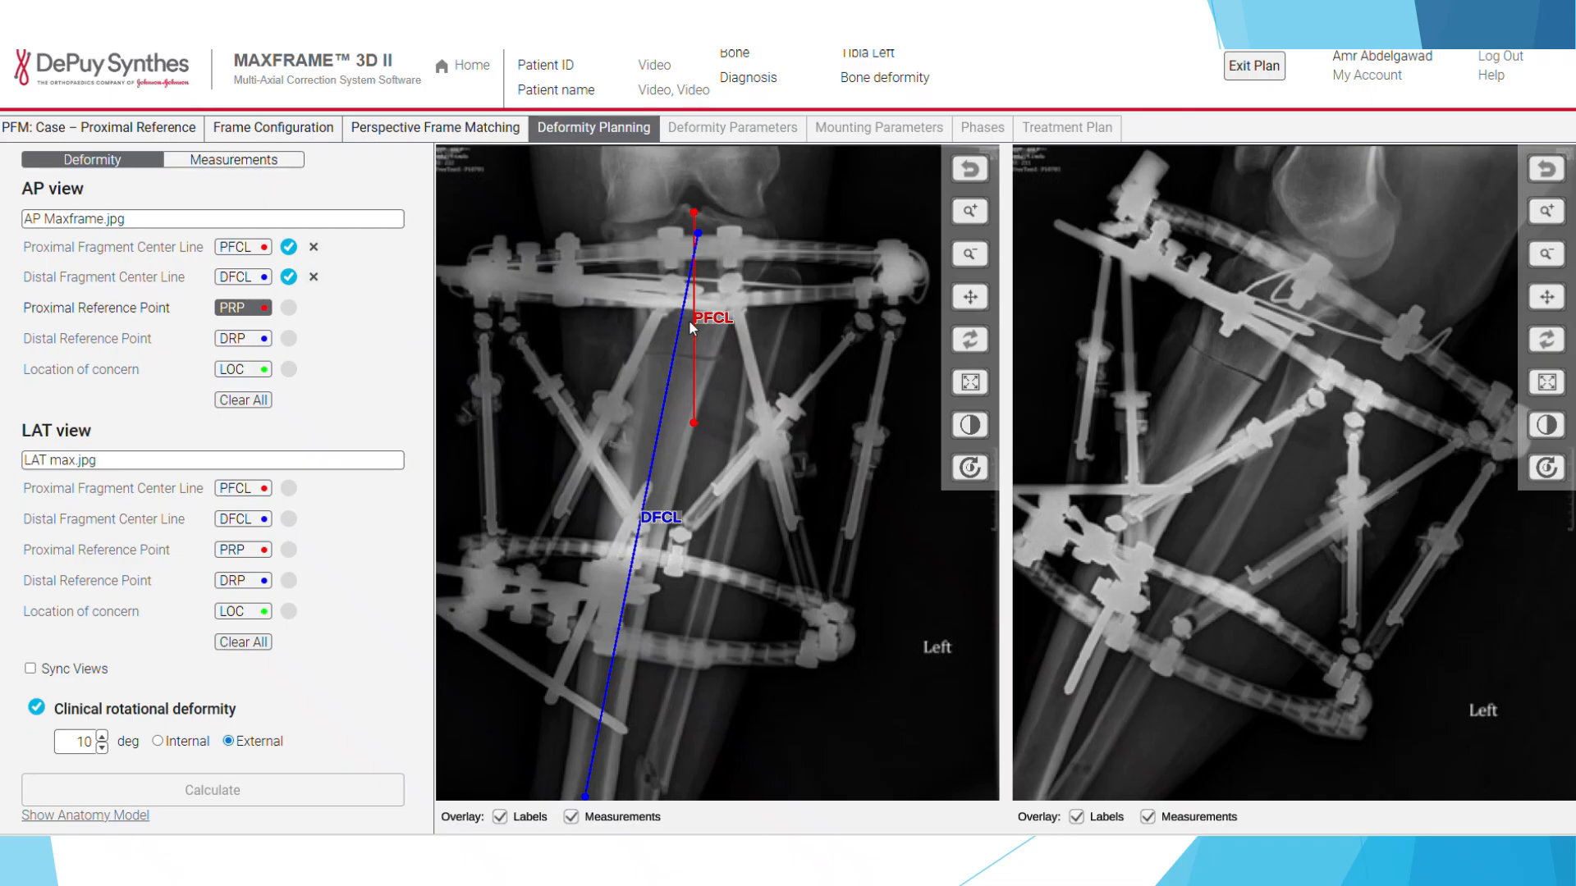
left_click(716, 356)
left_click_drag(715, 359, 714, 357)
left_click(234, 552)
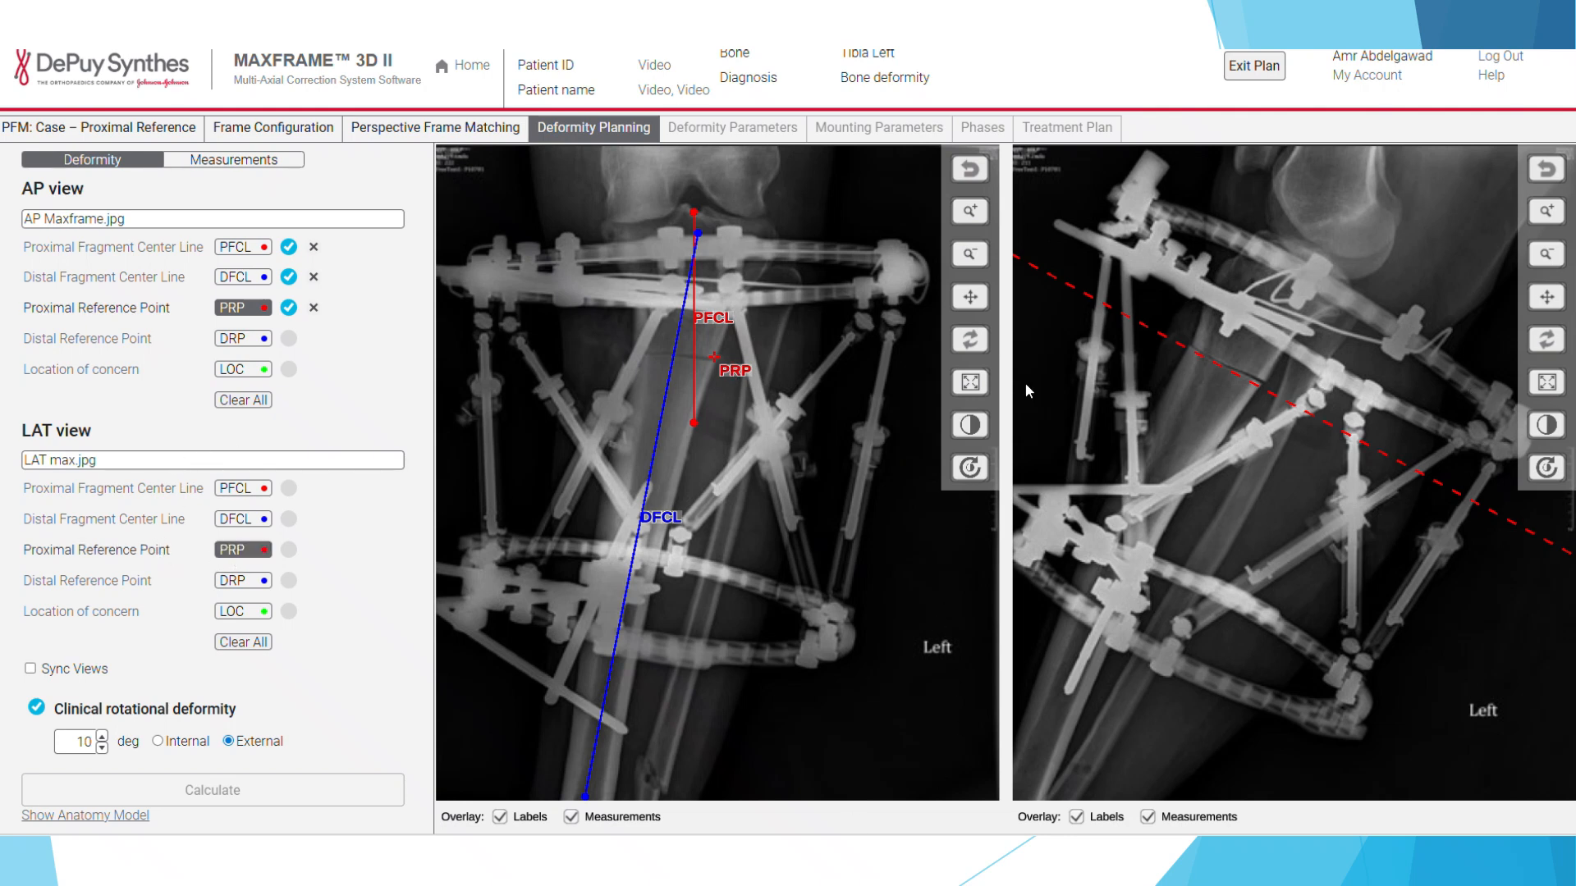
left_click(1192, 355)
left_click_drag(1189, 346, 1190, 350)
Step: Place the distal reference point over the proximal reference point on both the AP and LAT views
left_click(239, 343)
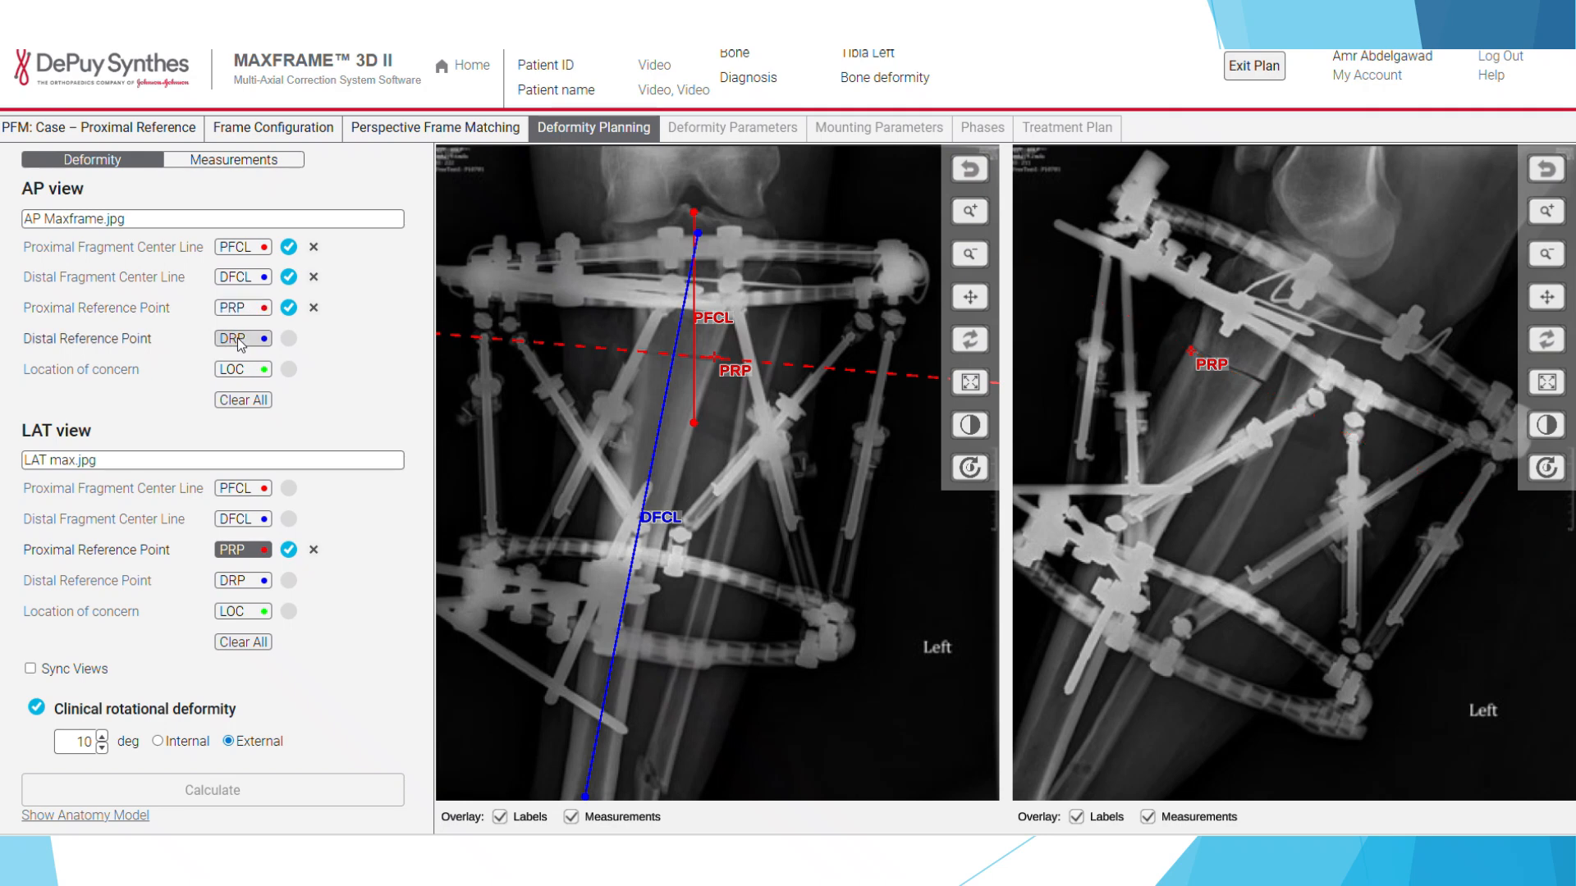
left_click(714, 359)
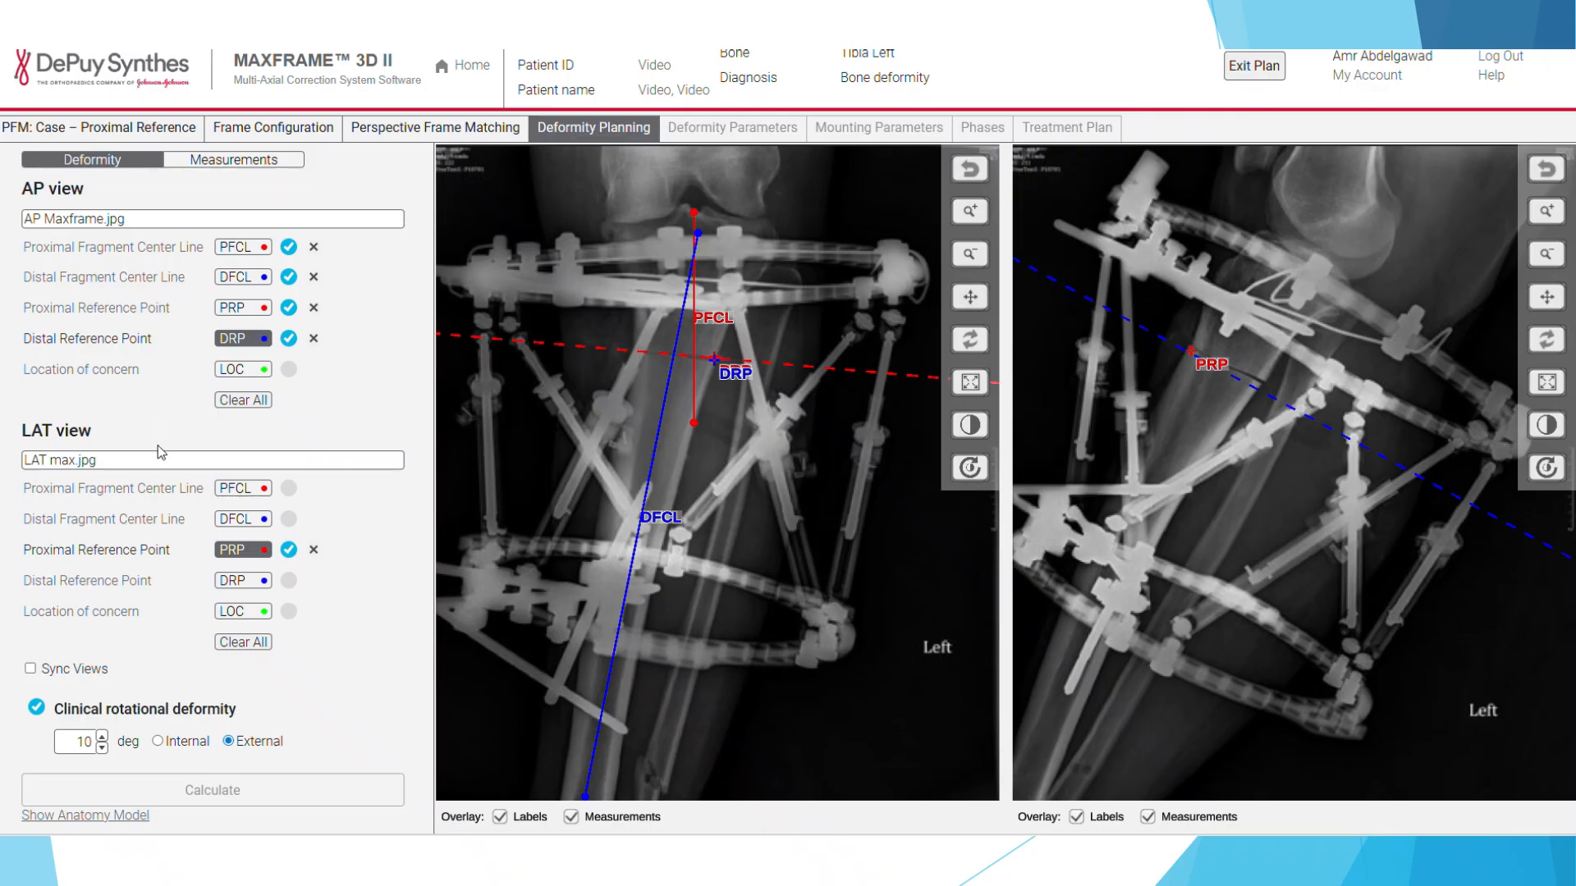
left_click(243, 582)
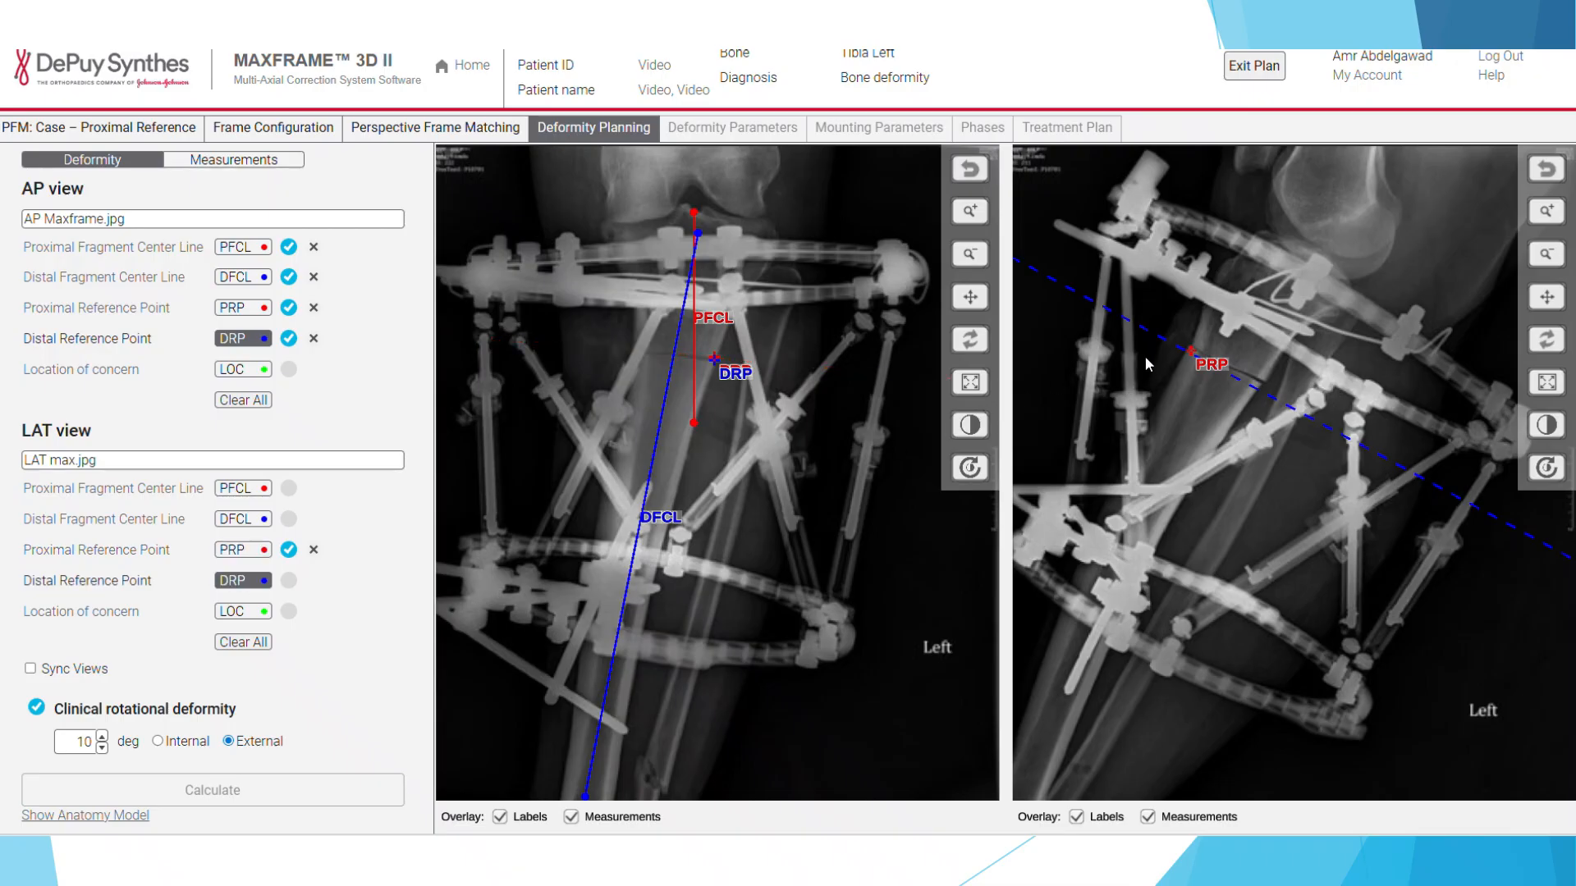
left_click(1189, 352)
Step: Move the LAT proximal reference point along the osteotomy toward the middle of the bone and fine-adjust the reference point on the AP view
left_click(244, 551)
left_click_drag(1189, 348, 1221, 372)
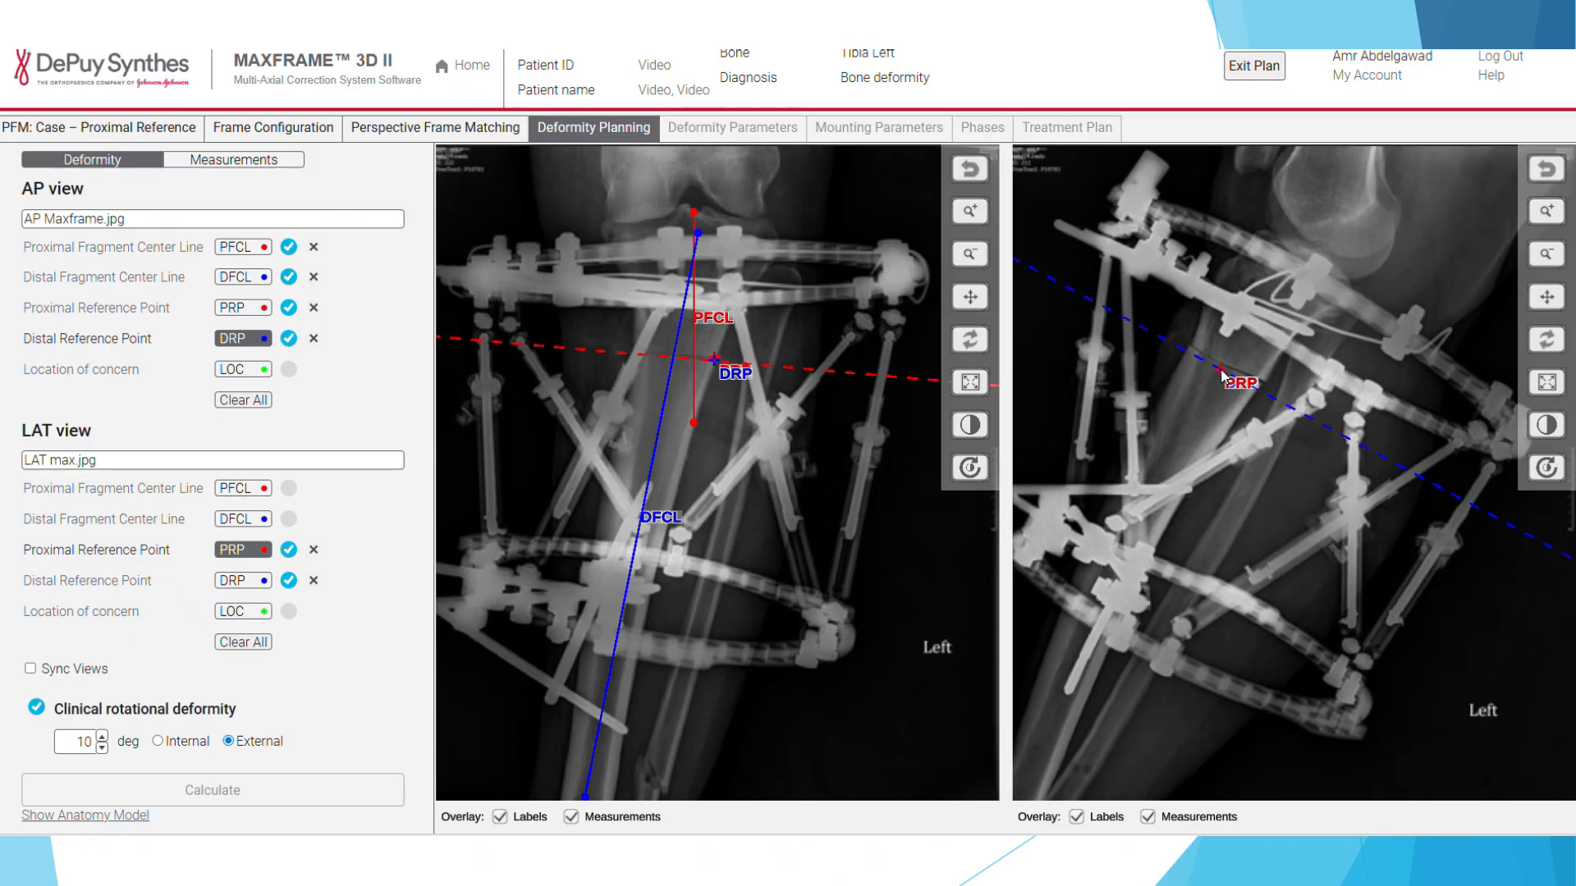
left_click_drag(716, 358, 715, 357)
Step: Draw the proximal fragment center line on the LAT view from the knee to just past the osteotomy, fitting its guides and ends to the bone
left_click(242, 520)
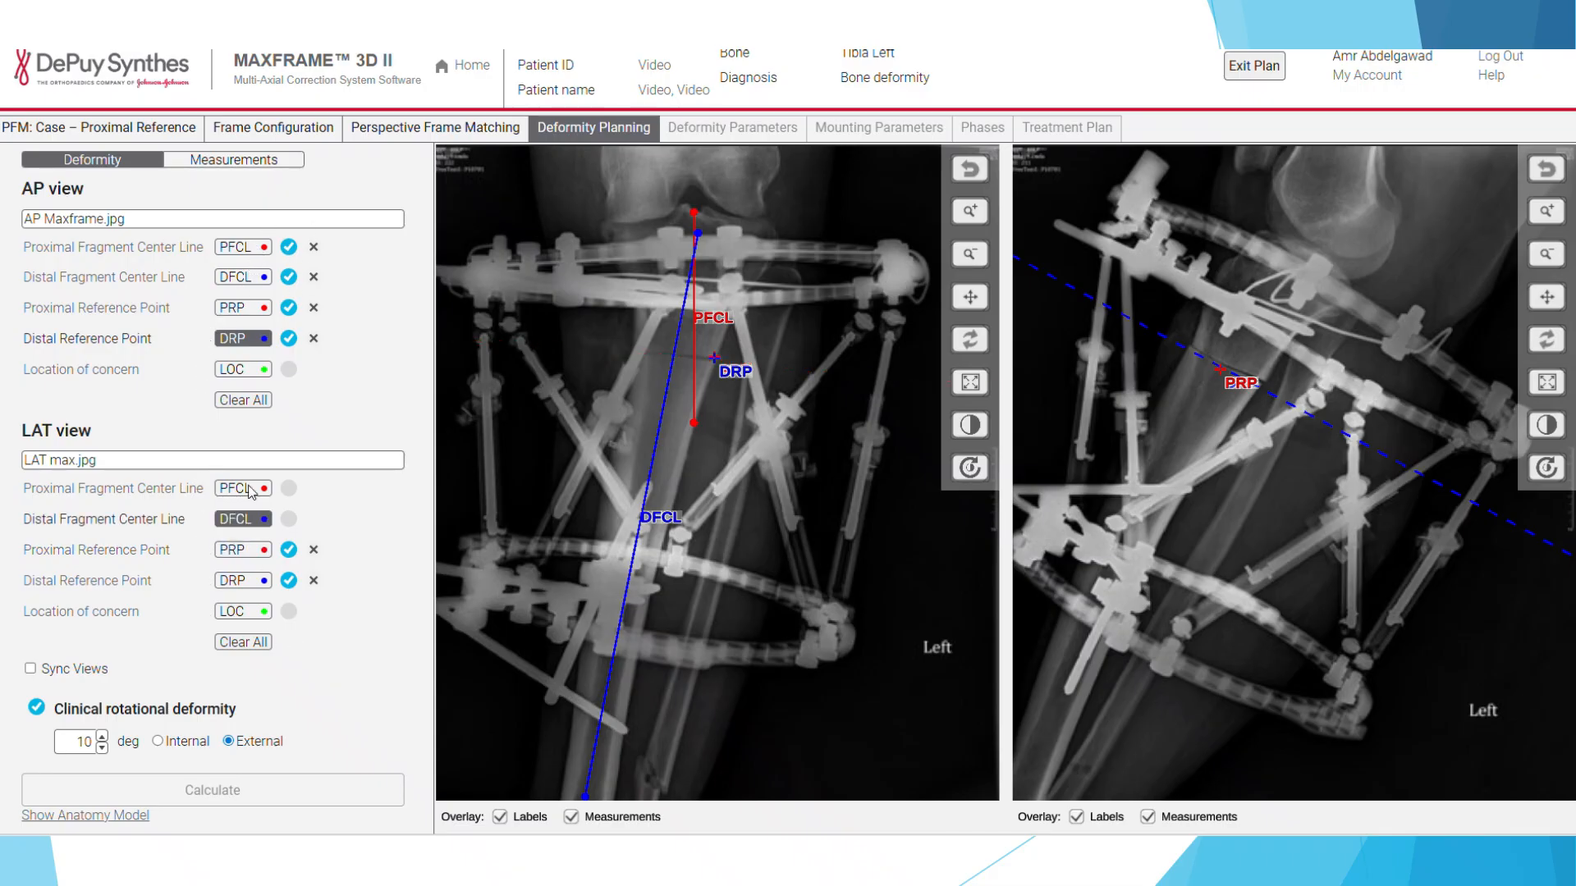
left_click(248, 490)
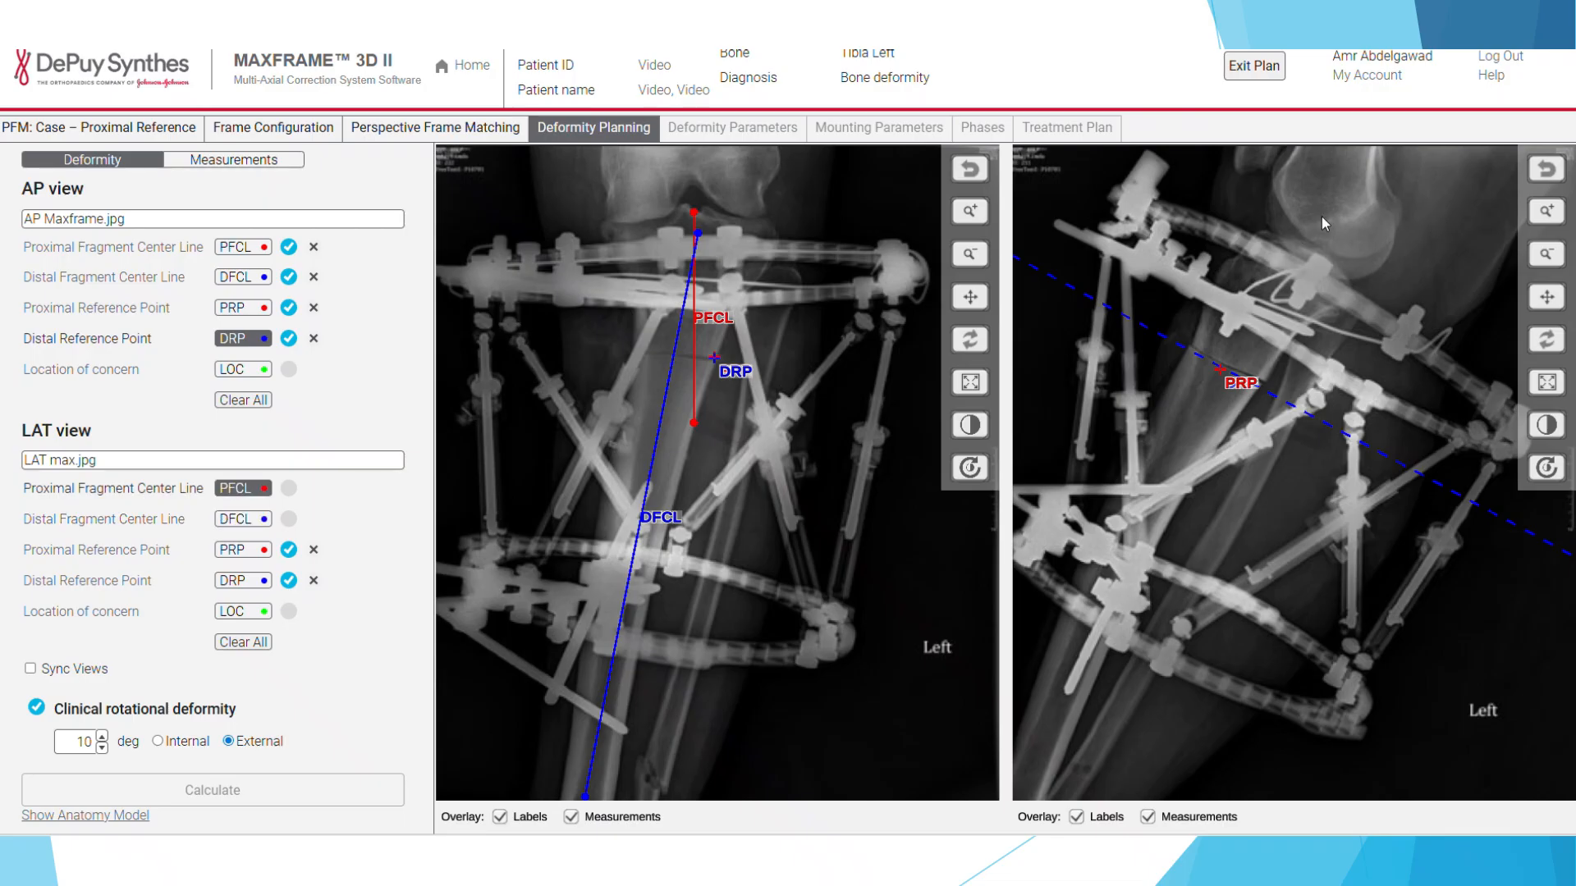
left_click_drag(1313, 216, 1223, 406)
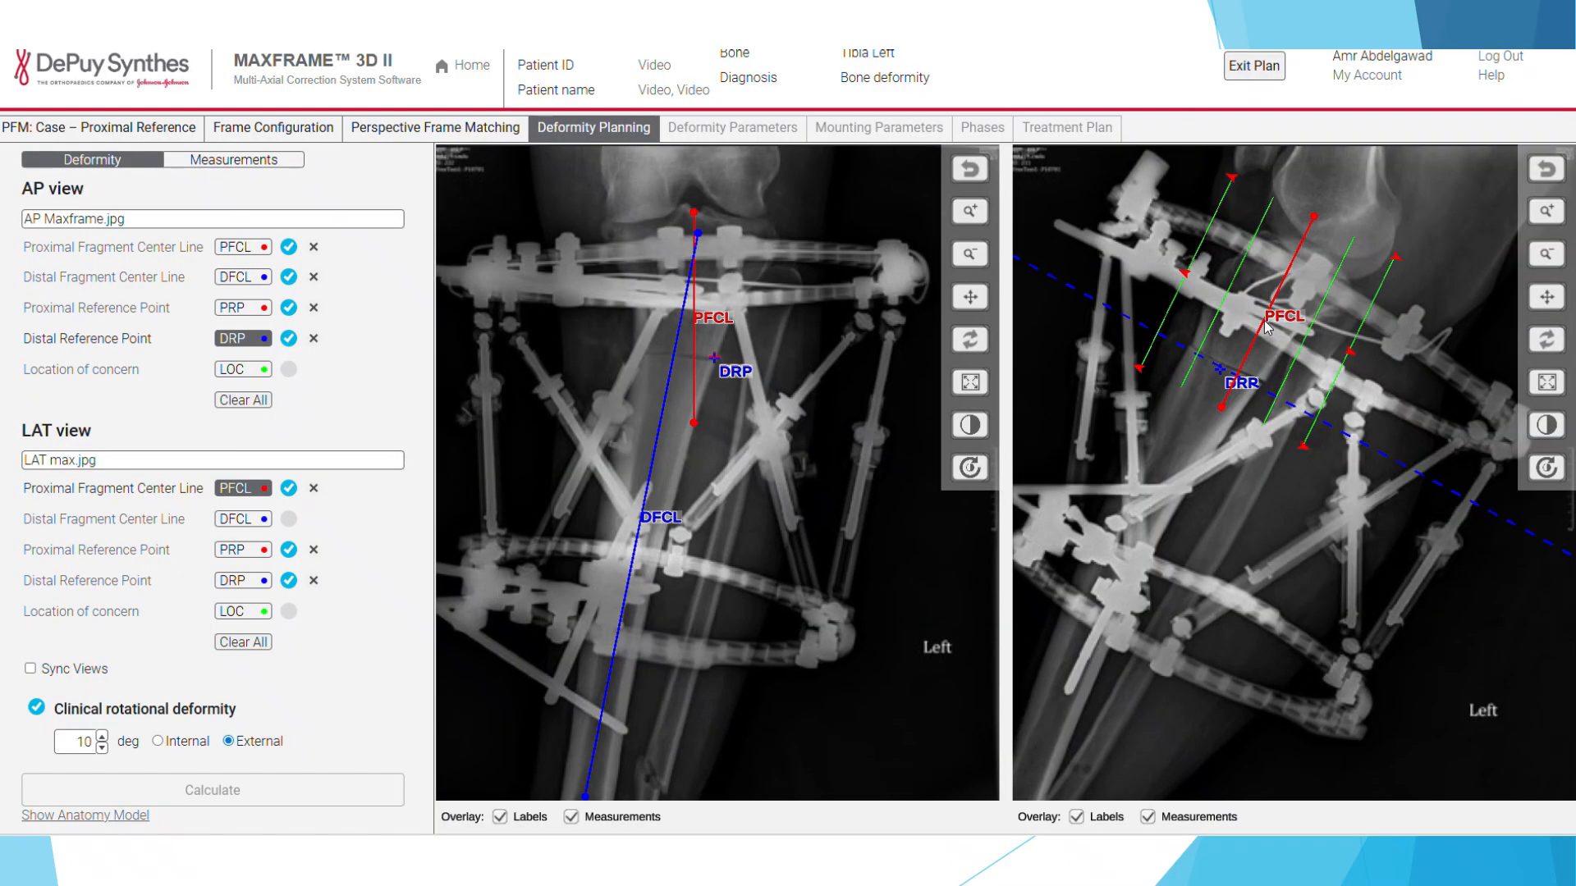
left_click_drag(1263, 327, 1238, 316)
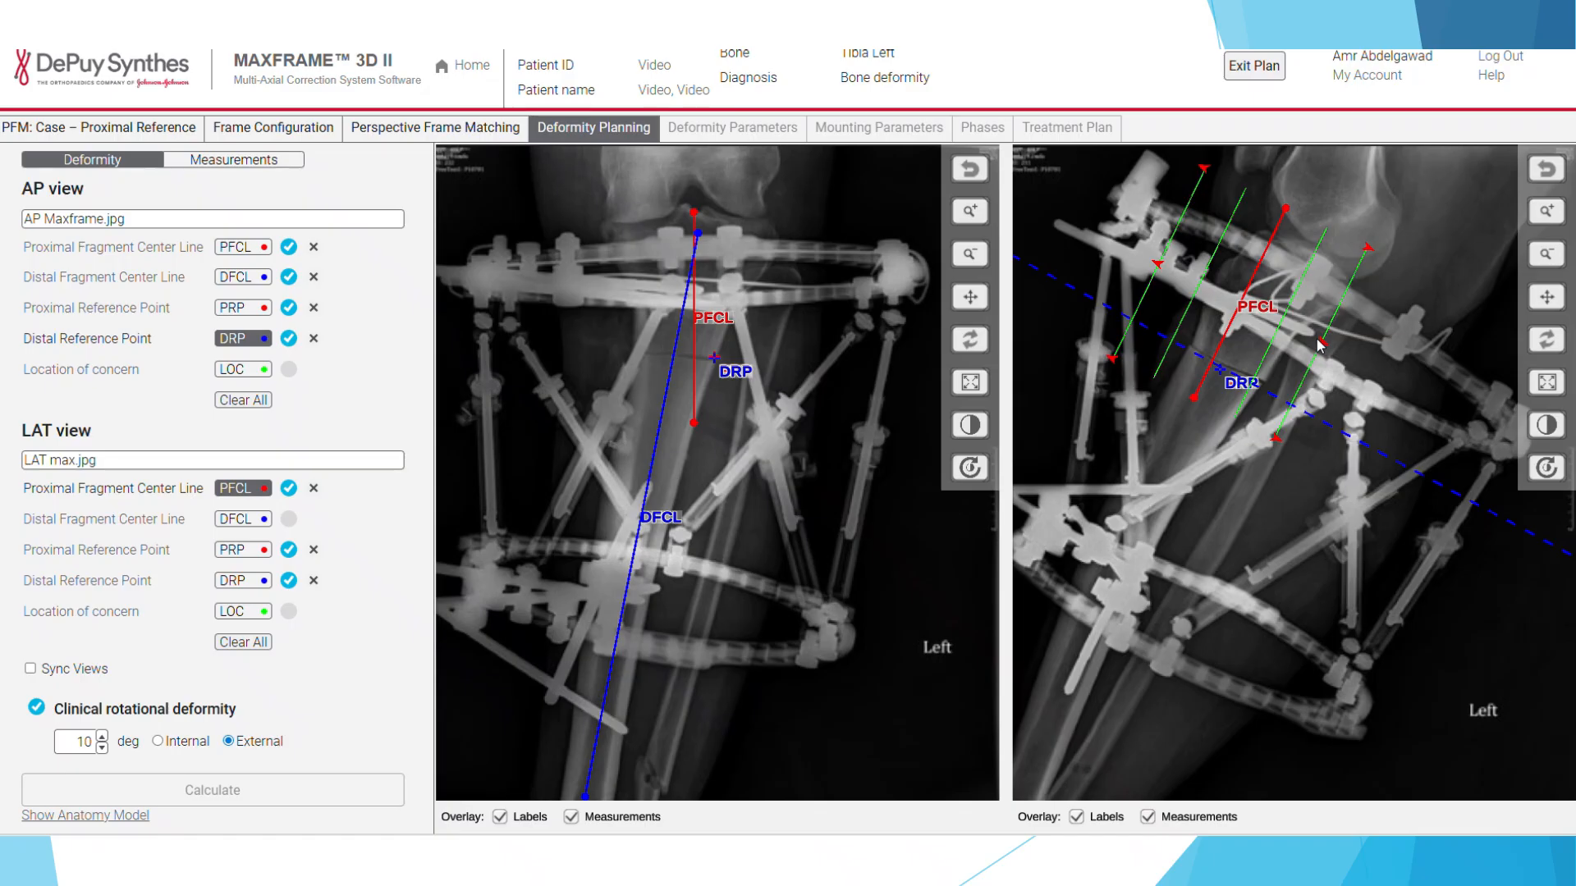
left_click_drag(1320, 343, 1297, 339)
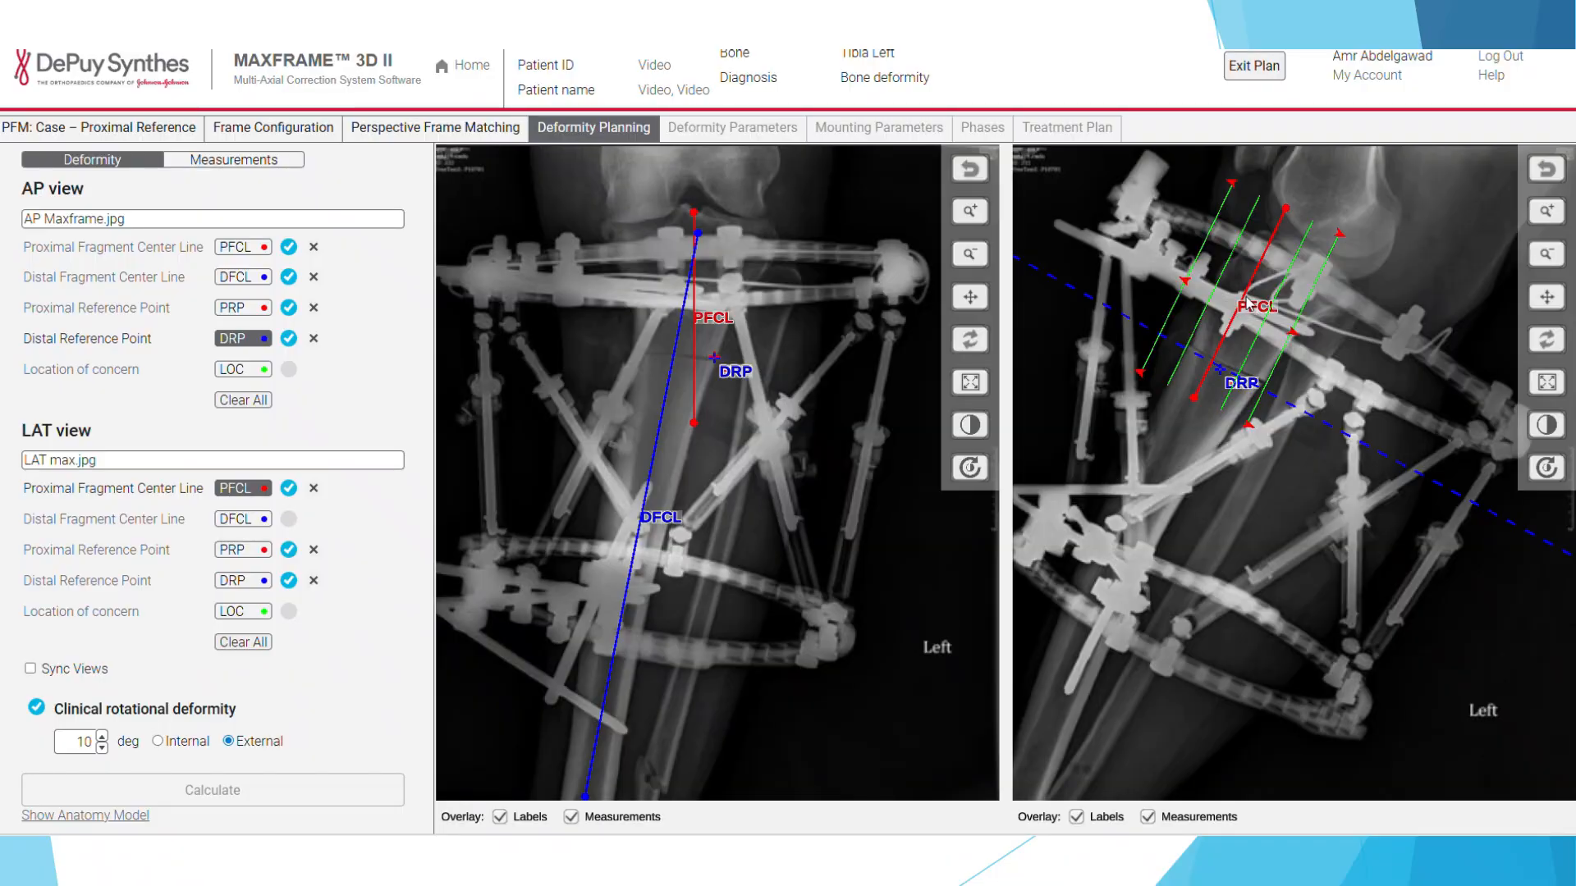
left_click_drag(1246, 299, 1295, 338)
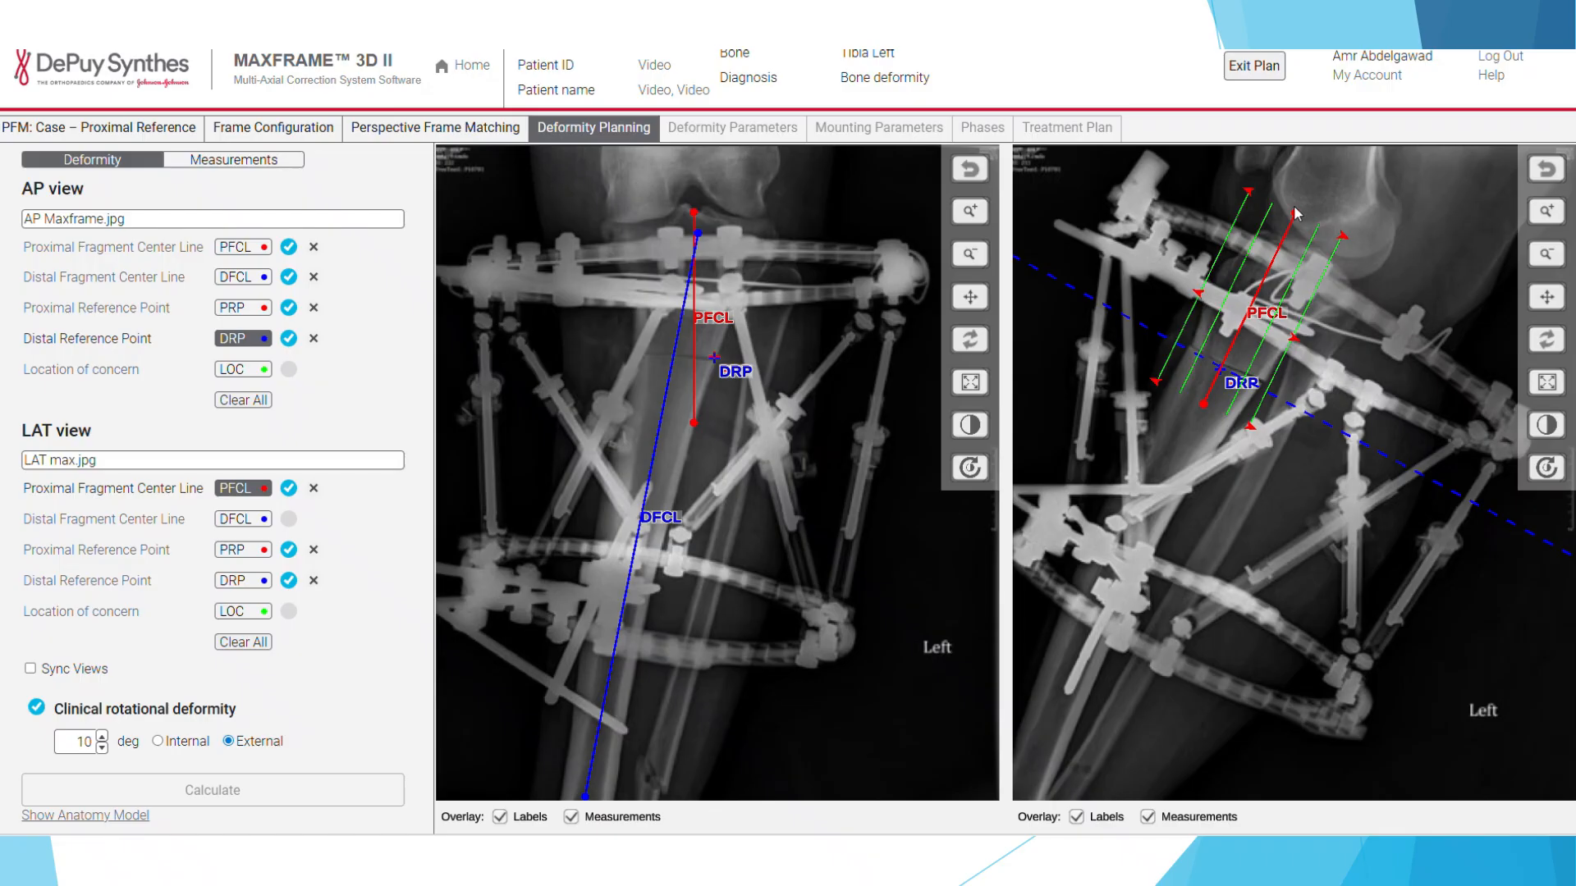
left_click_drag(1294, 213, 1308, 220)
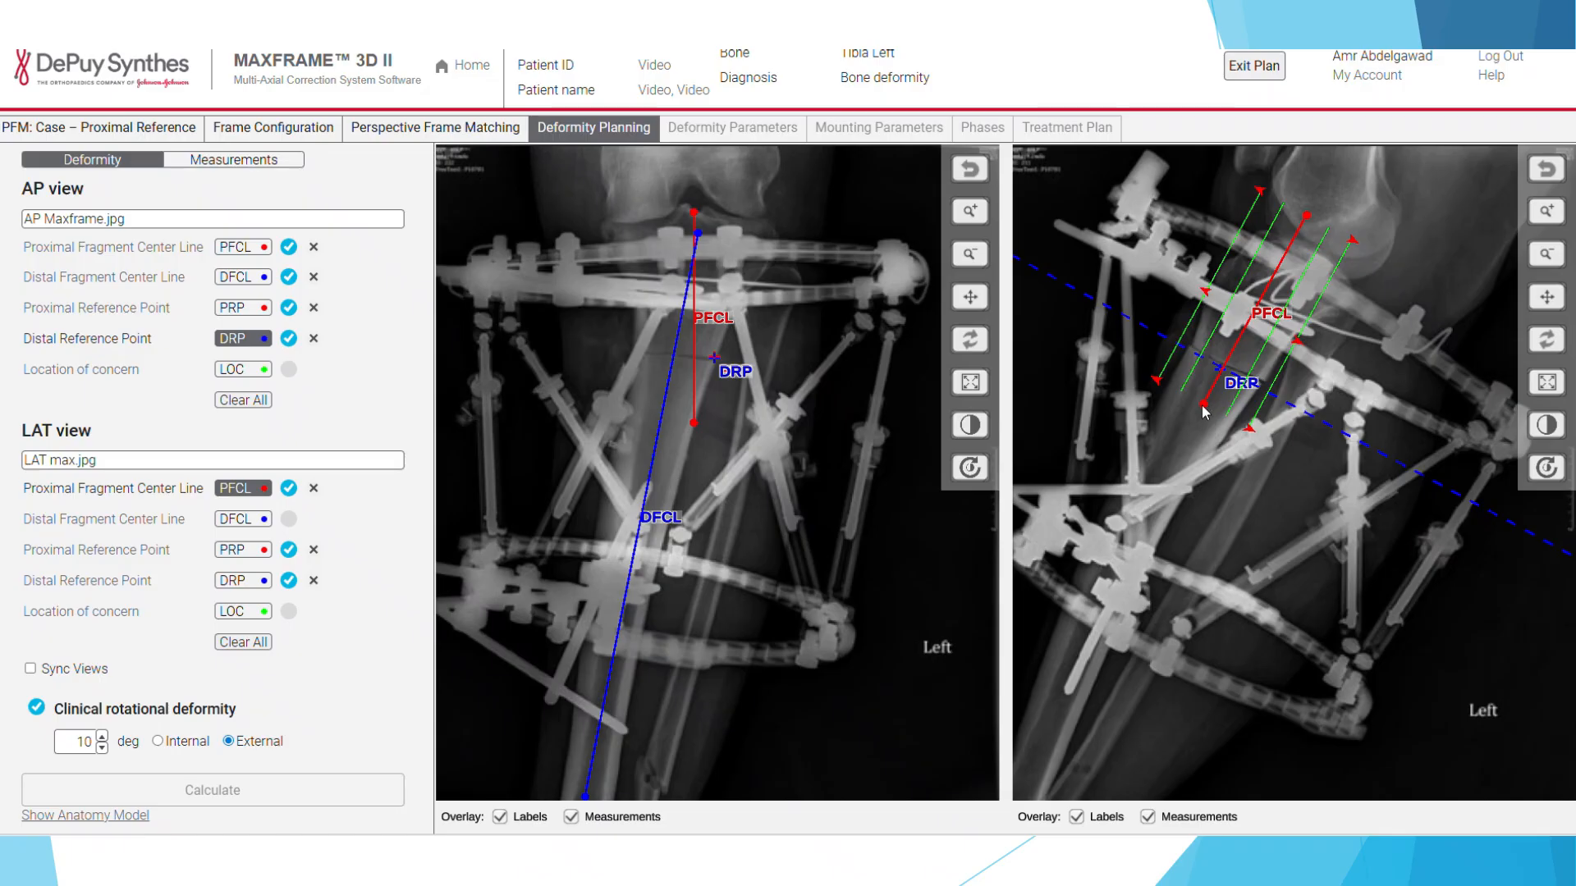
left_click_drag(1204, 404, 1212, 390)
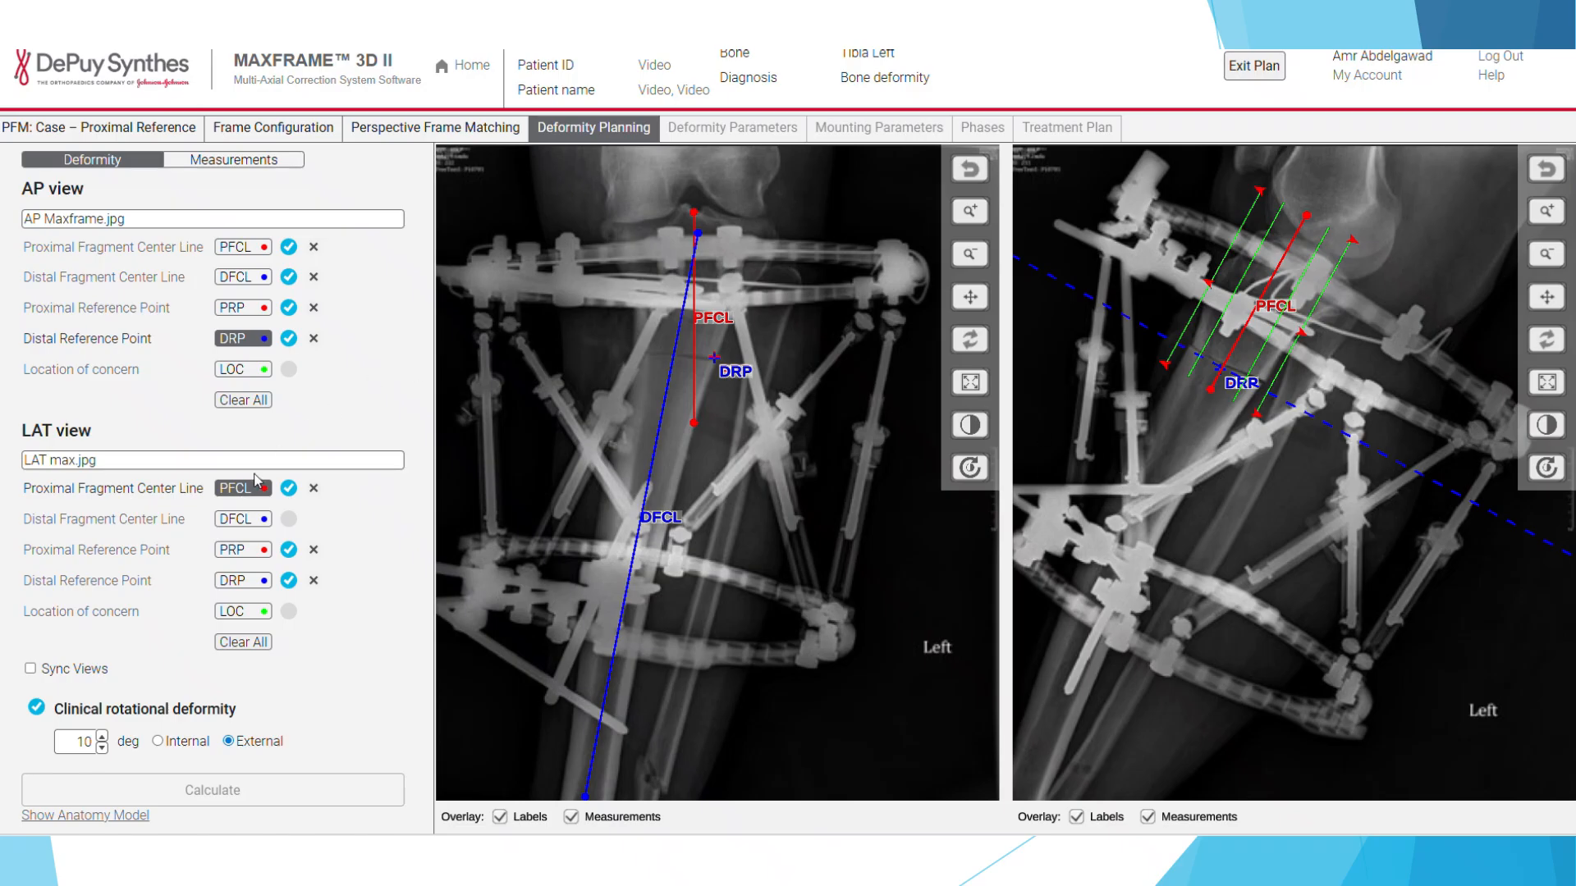
Step: Draw the distal fragment center line on the LAT view from above the osteotomy down the tibial shaft and align it with the bone axis
left_click(243, 519)
mouse_move(1251, 325)
left_mouse_down()
mouse_move(1084, 659)
mouse_move(1057, 763)
mouse_move(1017, 786)
left_mouse_up()
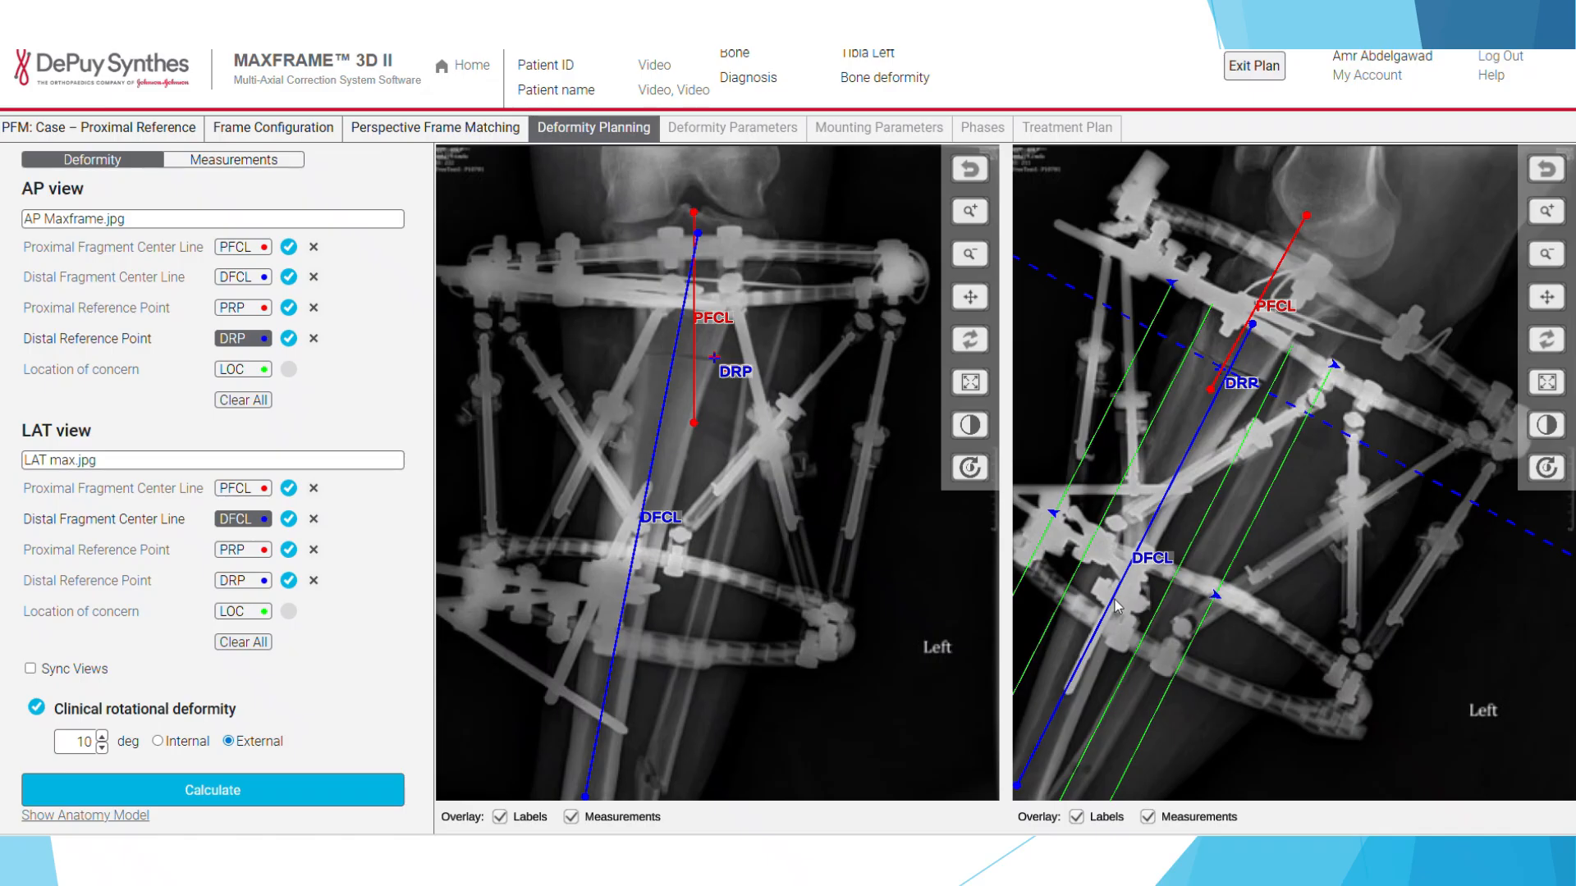
left_click_drag(1110, 595, 1105, 582)
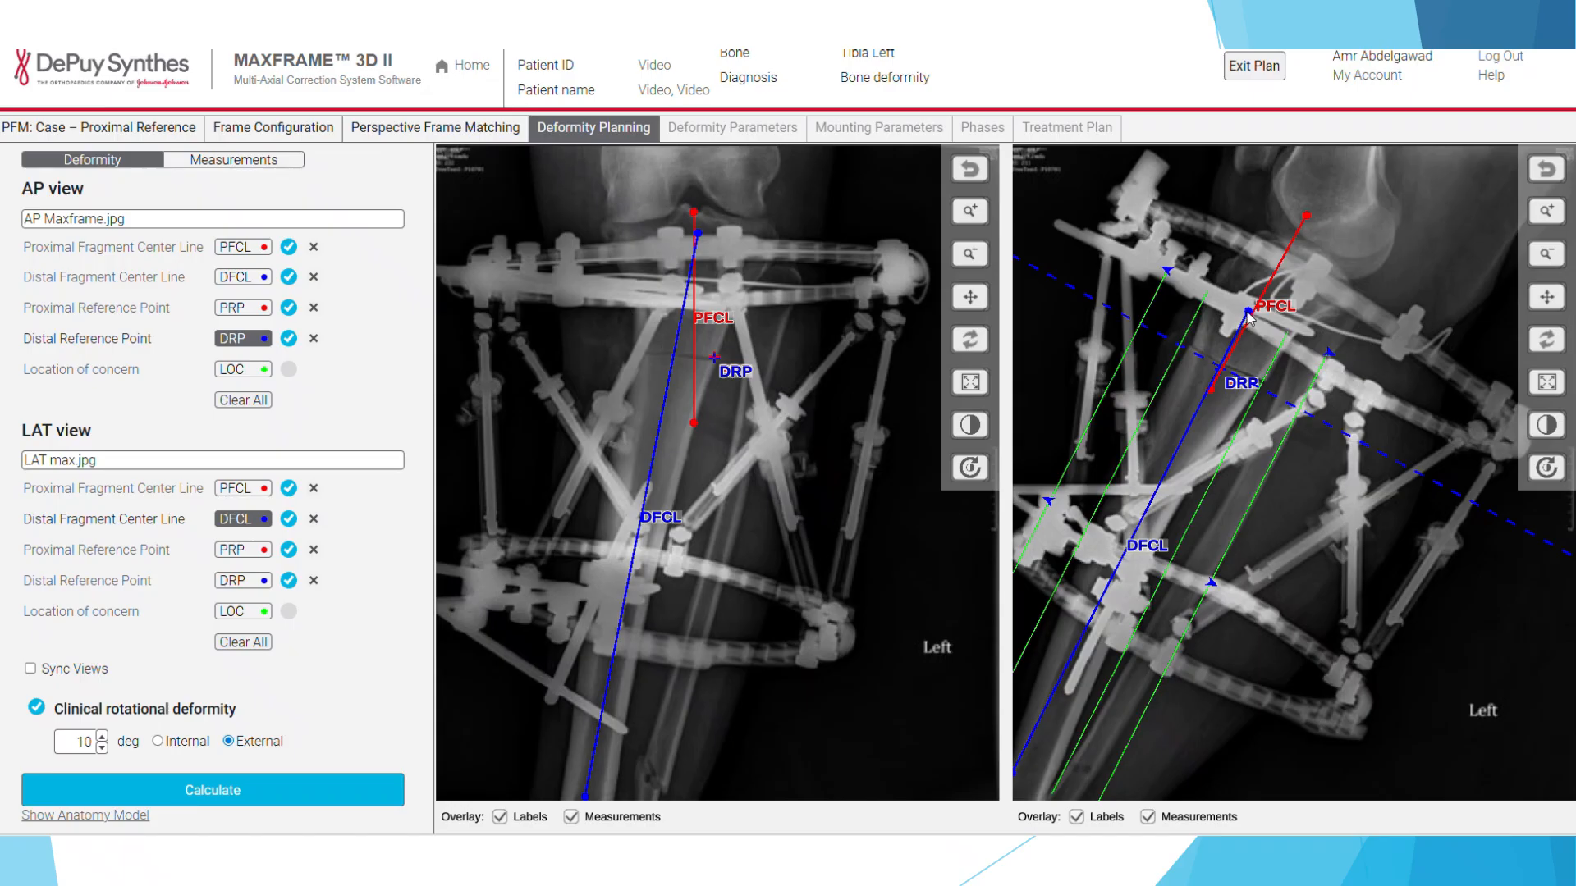
left_click_drag(1248, 312, 1253, 316)
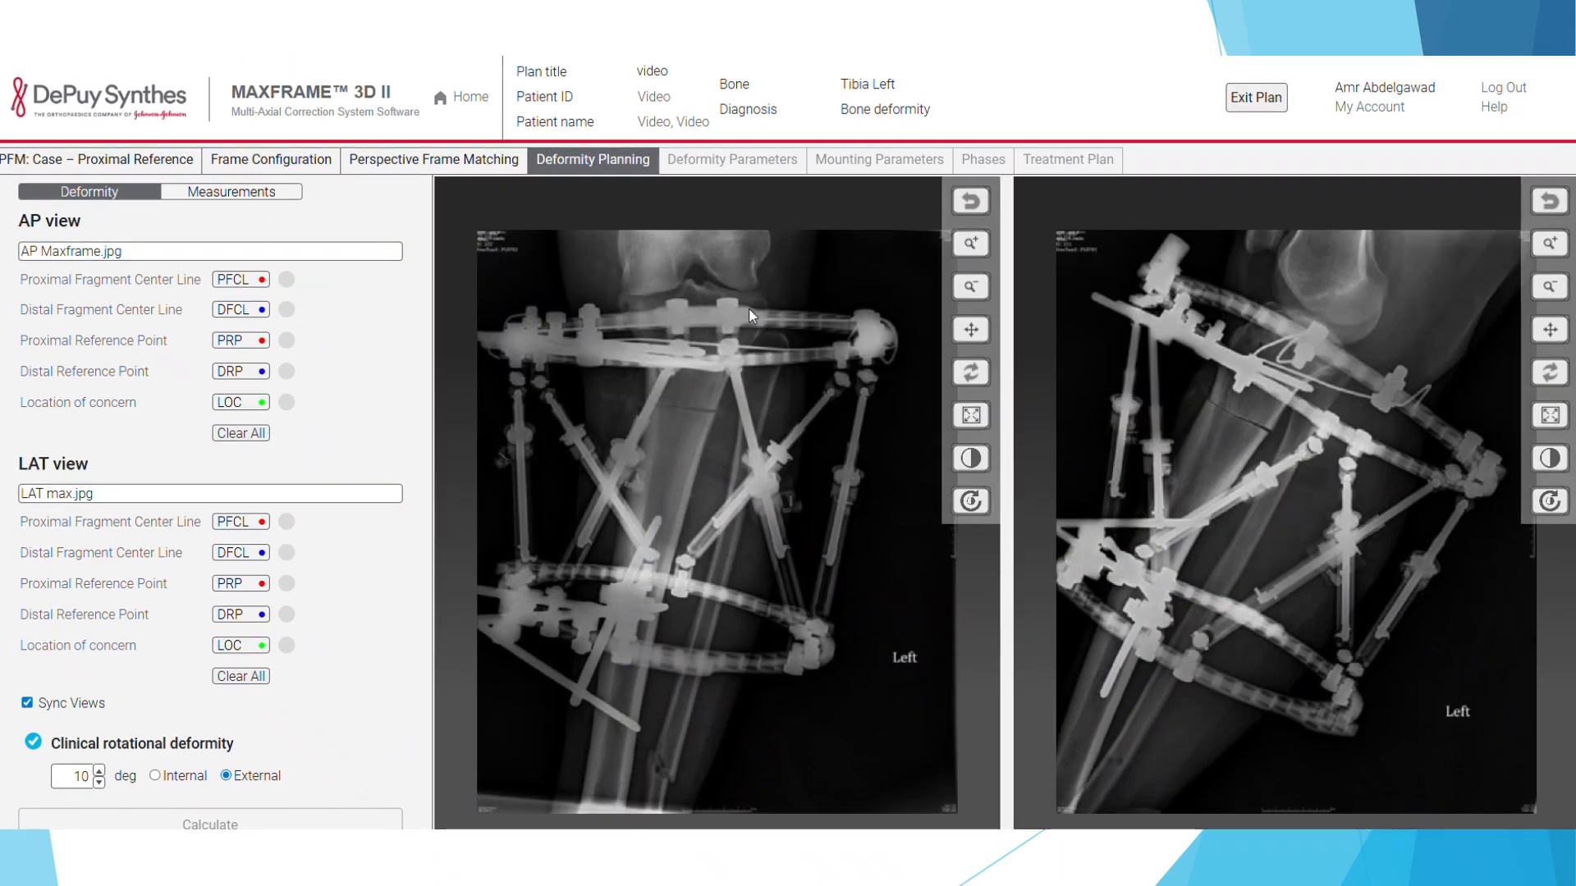
Step: Clear the AP markings and draw the proximal fragment center line from the knee to past the osteotomy, fitting its guides to the bone
left_click(251, 438)
left_click(230, 280)
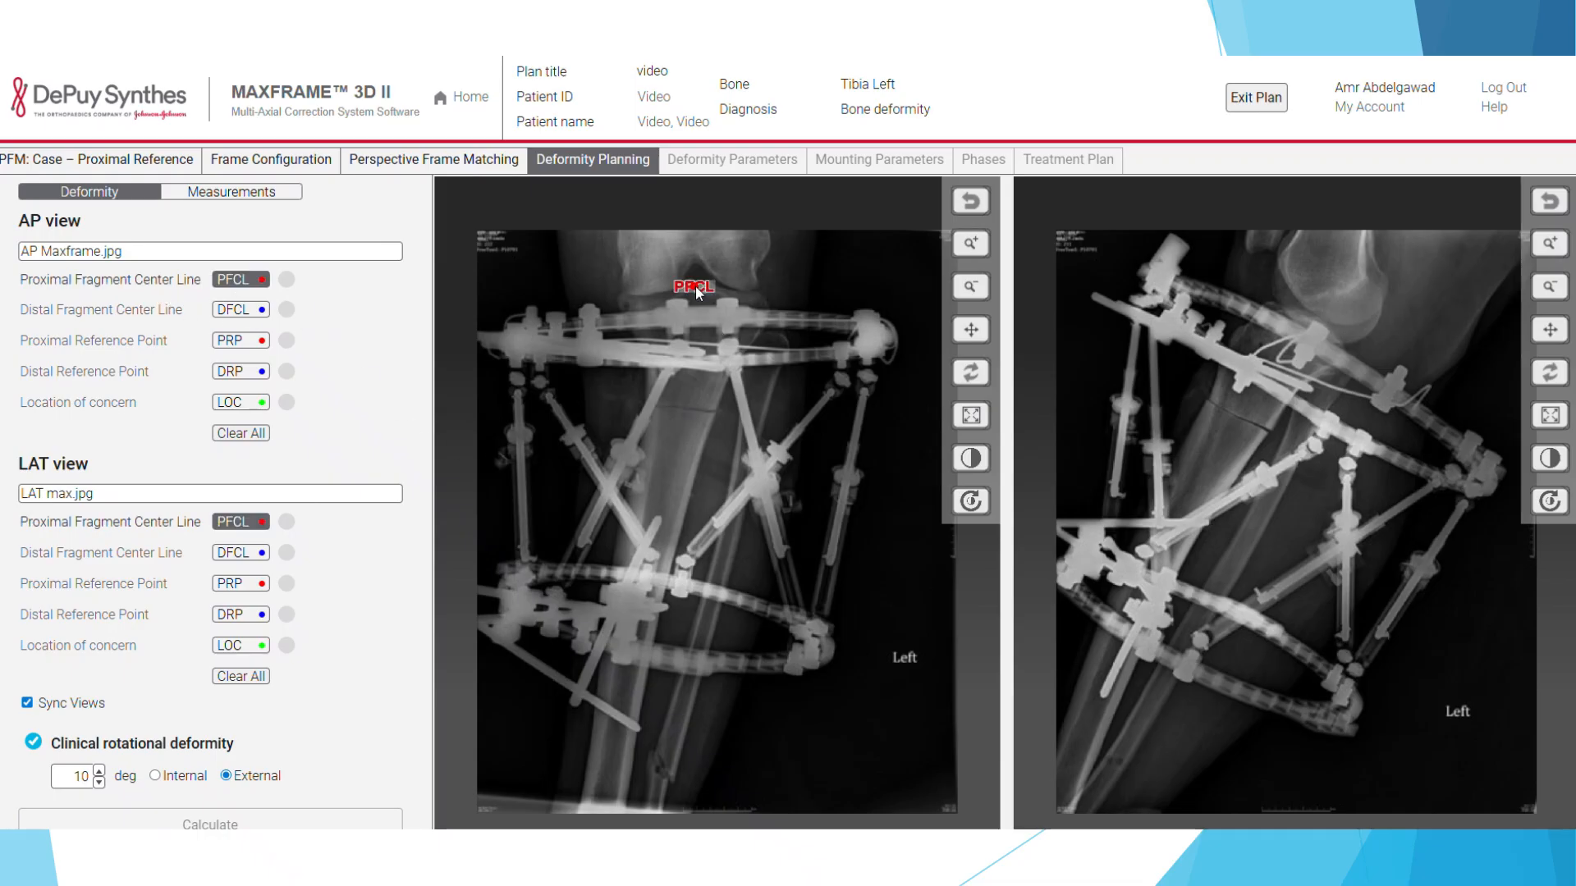
left_click_drag(697, 353, 696, 455)
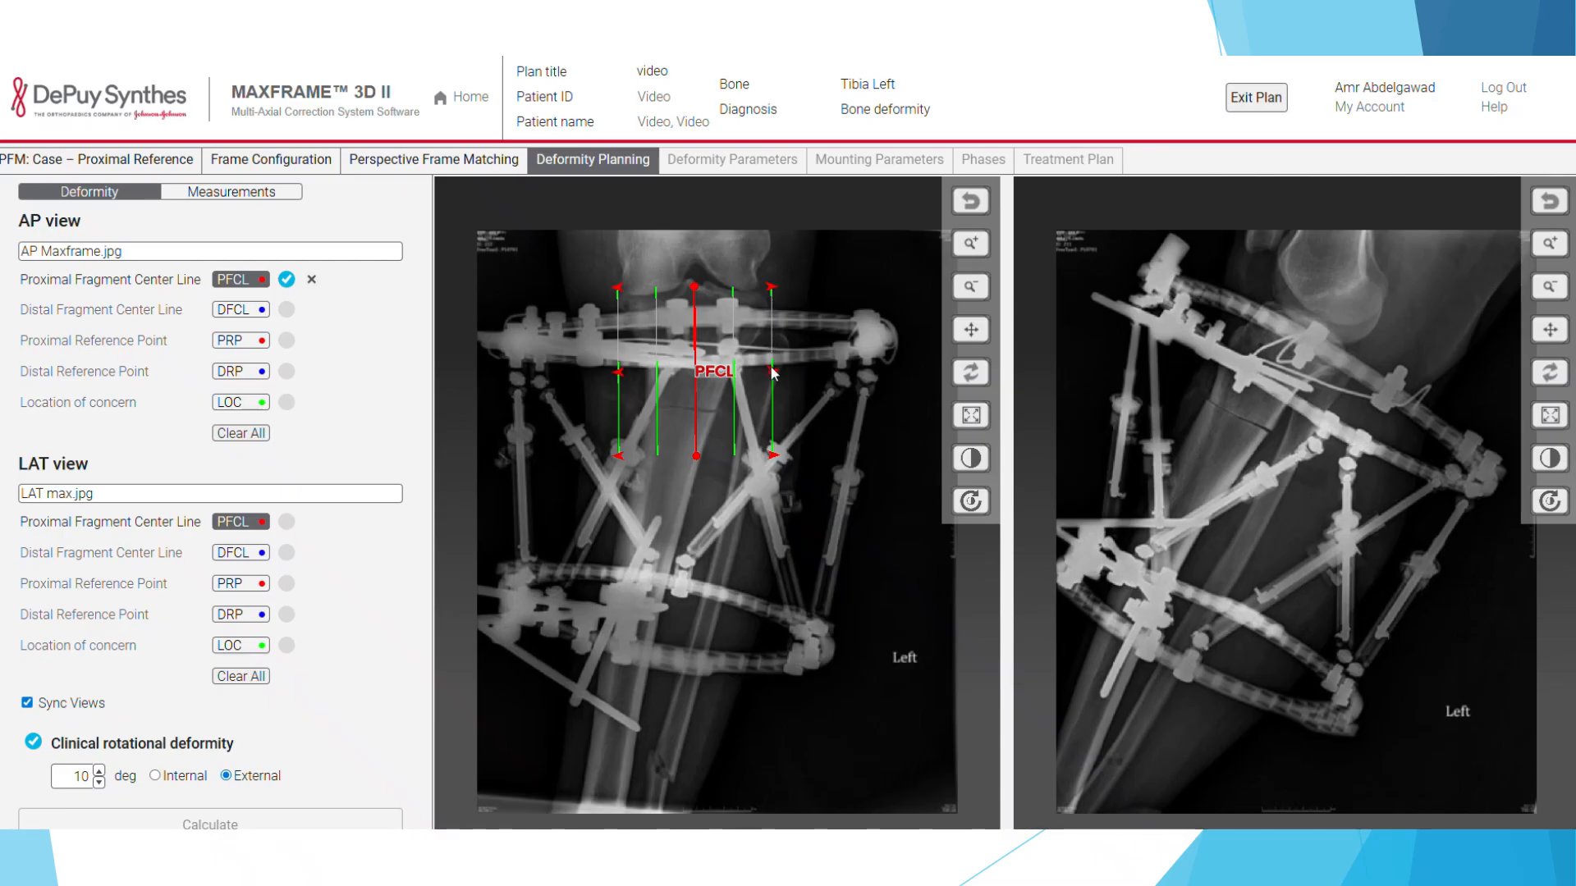
left_click_drag(770, 372, 743, 370)
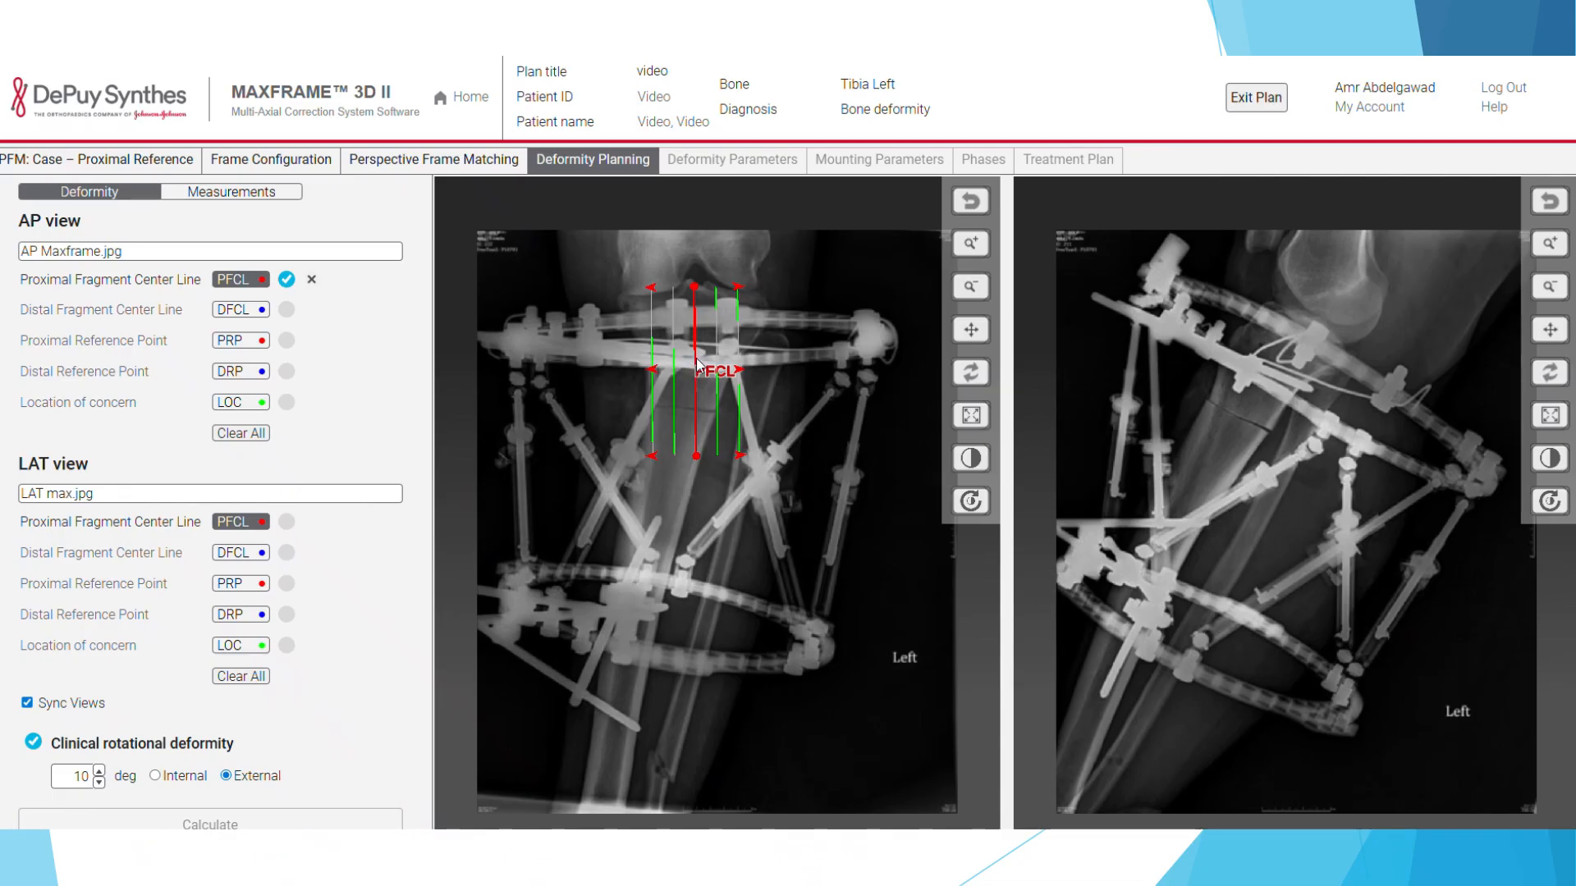
left_click_drag(696, 361, 699, 343)
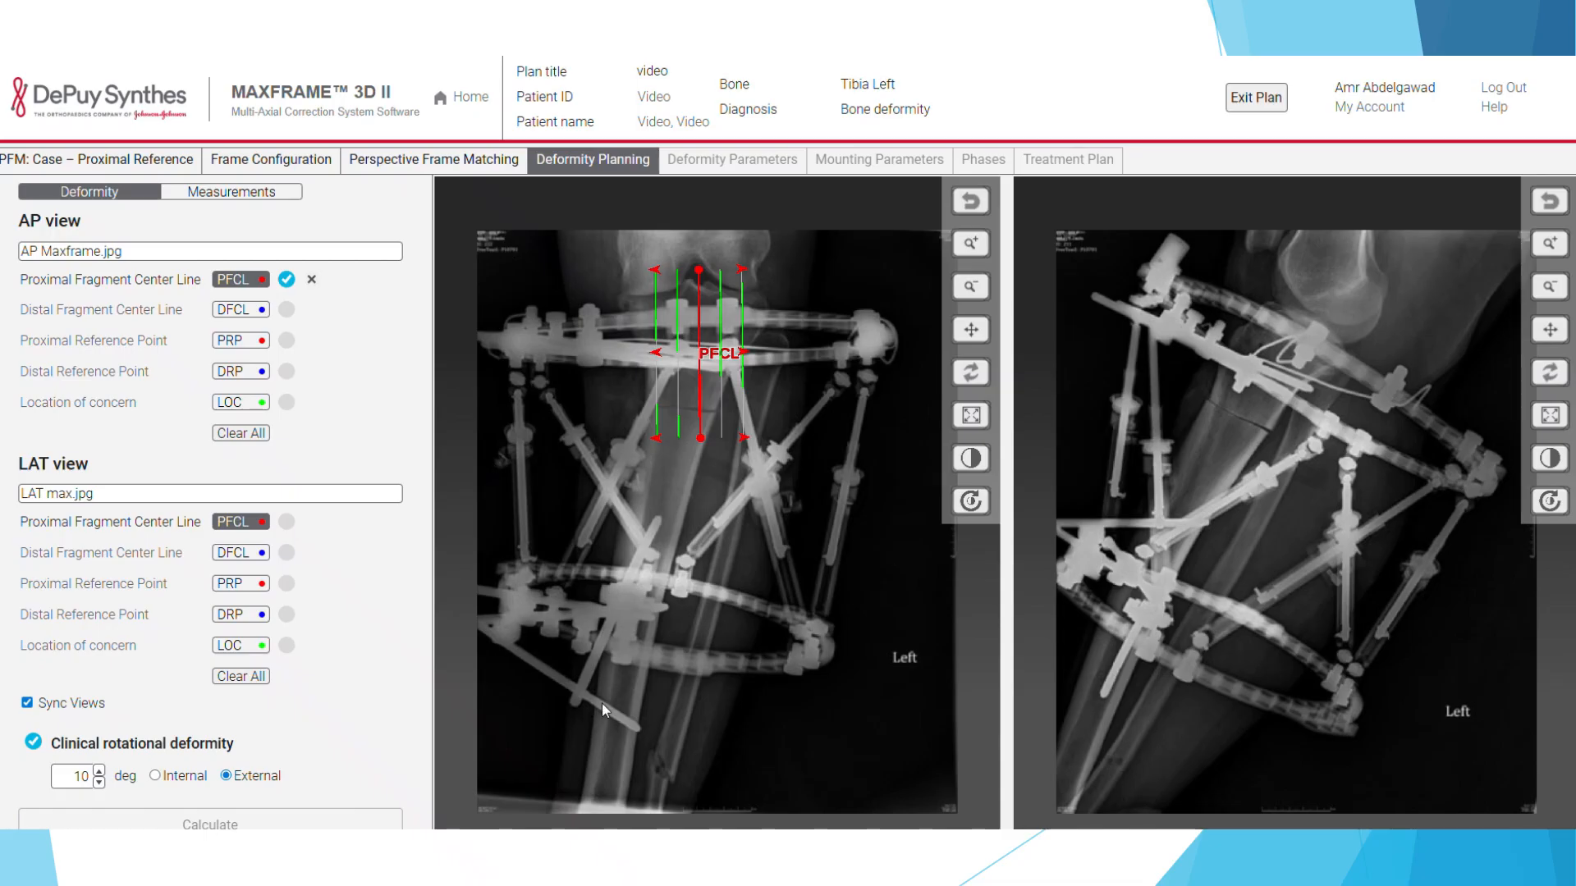
Step: Draw the distal fragment center line on the AP view along the tibial shaft up to the knee, narrowing its guides to the bone width
left_click(238, 311)
left_click_drag(602, 805, 716, 252)
left_click_drag(715, 252, 715, 252)
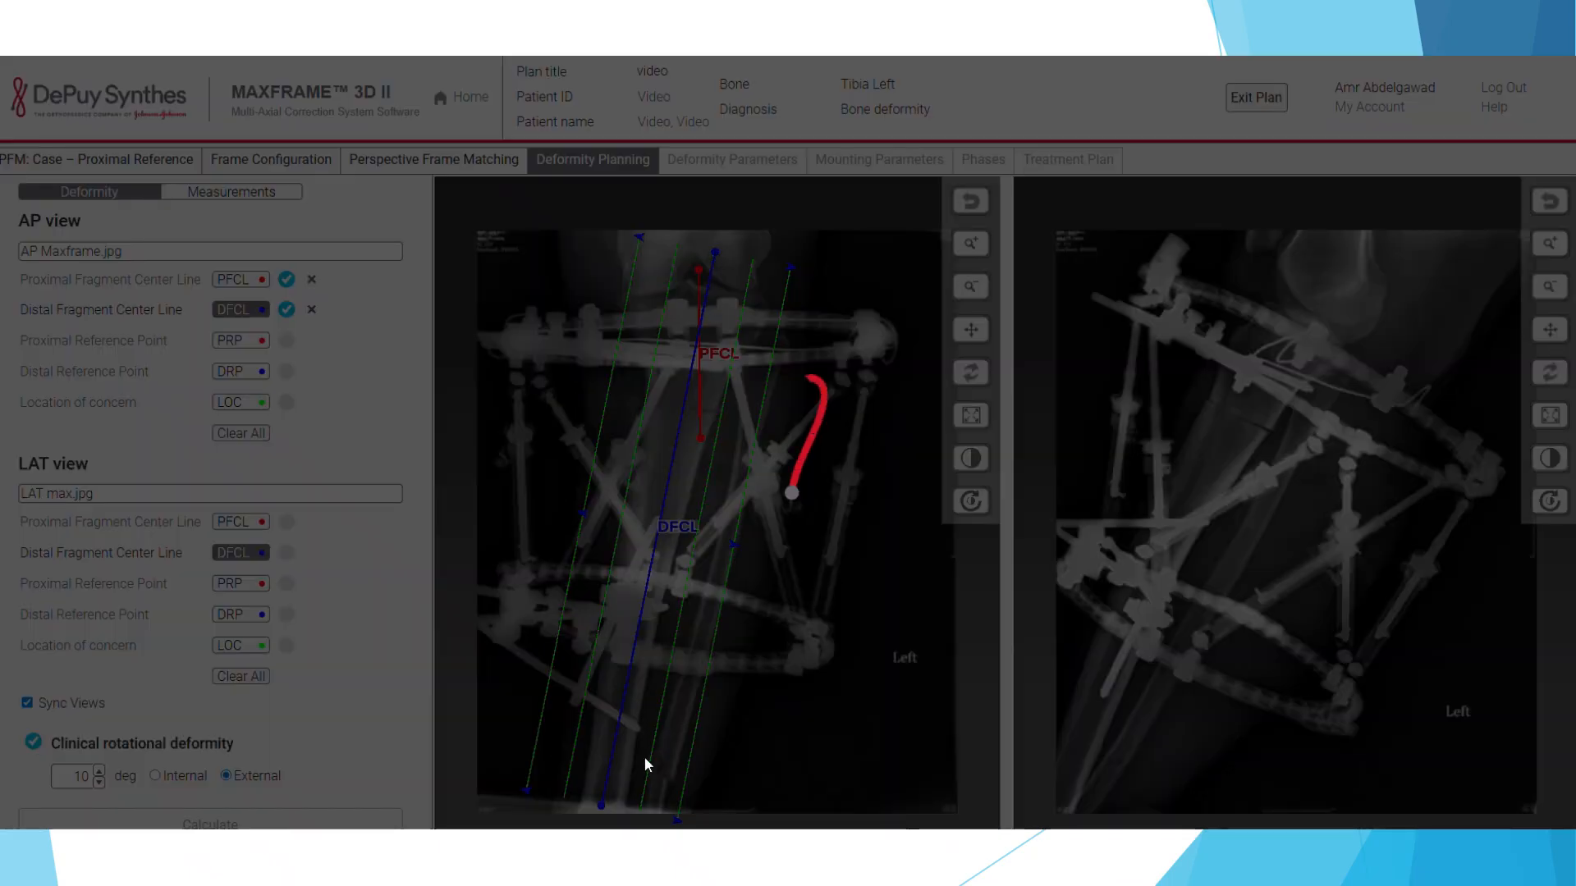
left_click_drag(601, 805, 607, 790)
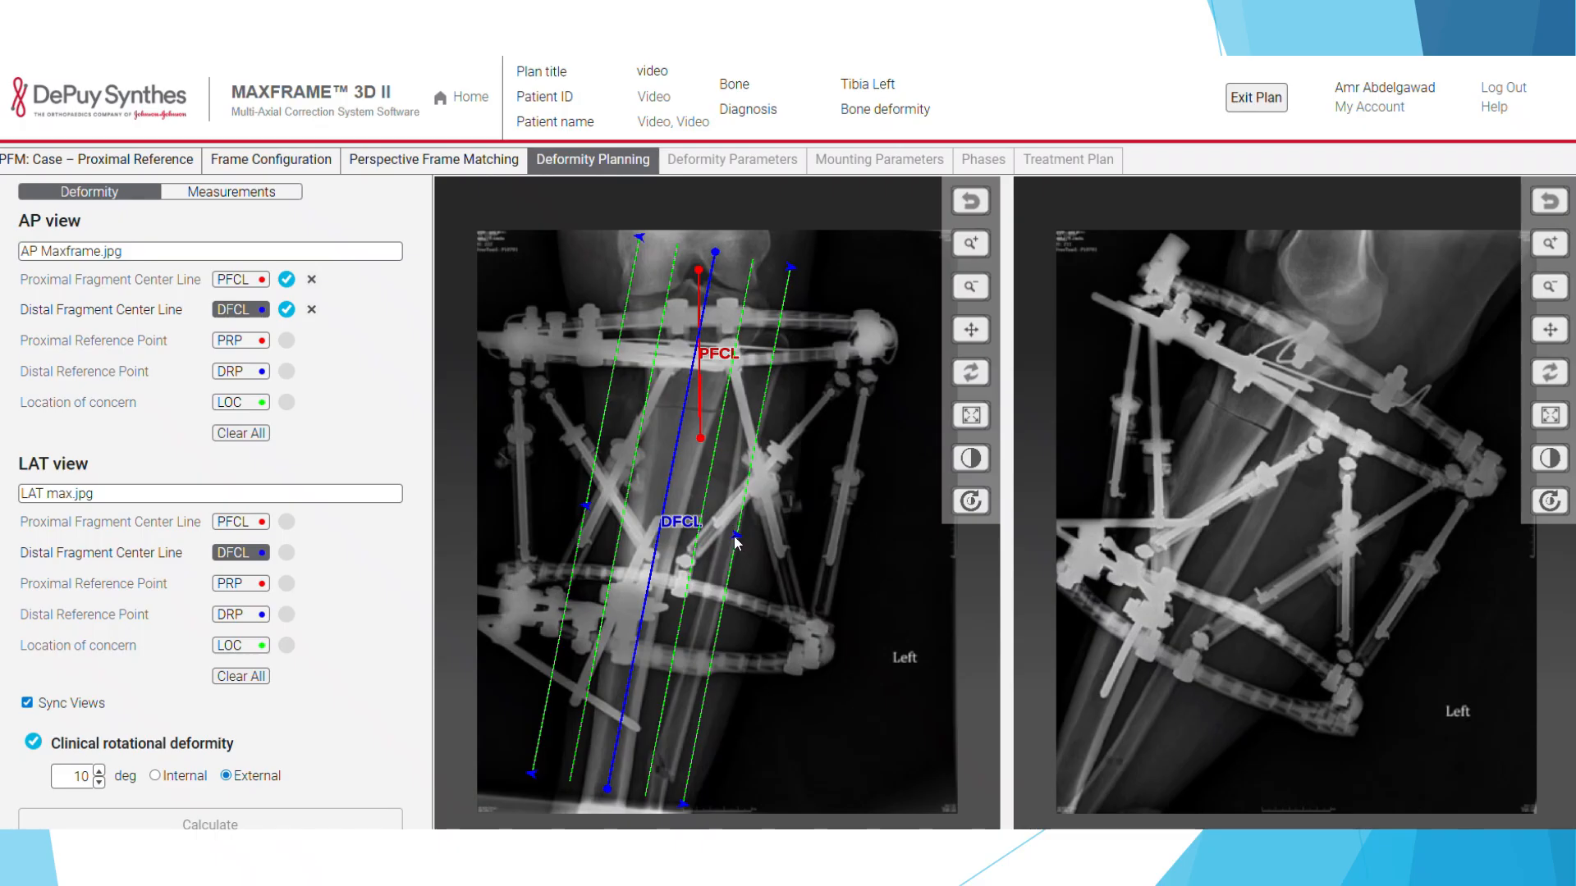
left_click_drag(735, 537, 686, 529)
left_click_drag(688, 534, 686, 522)
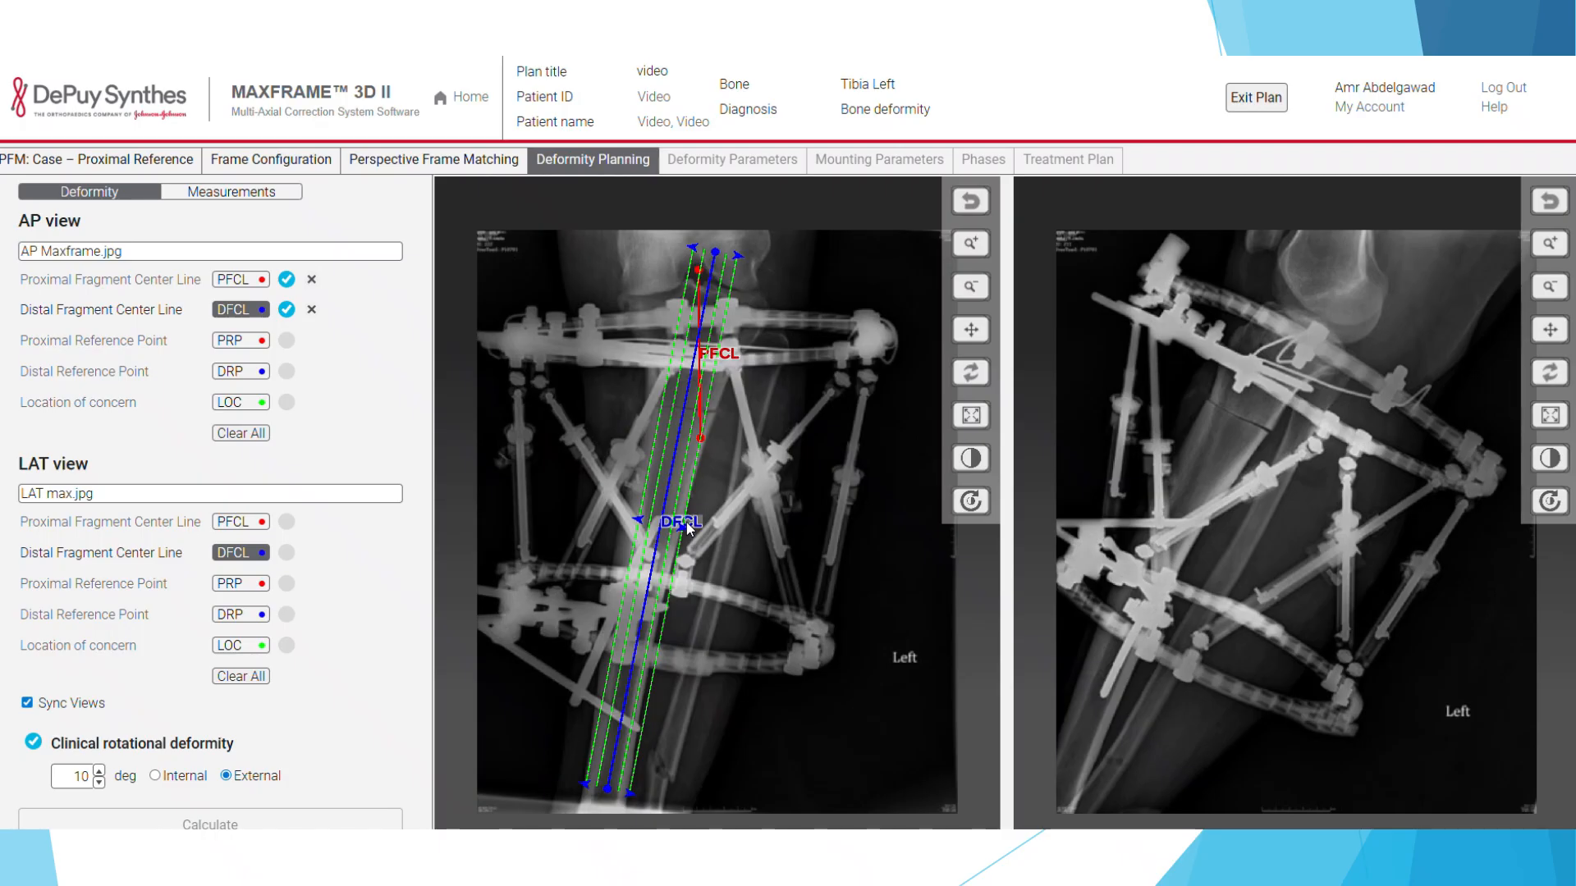
left_click_drag(689, 393, 687, 410)
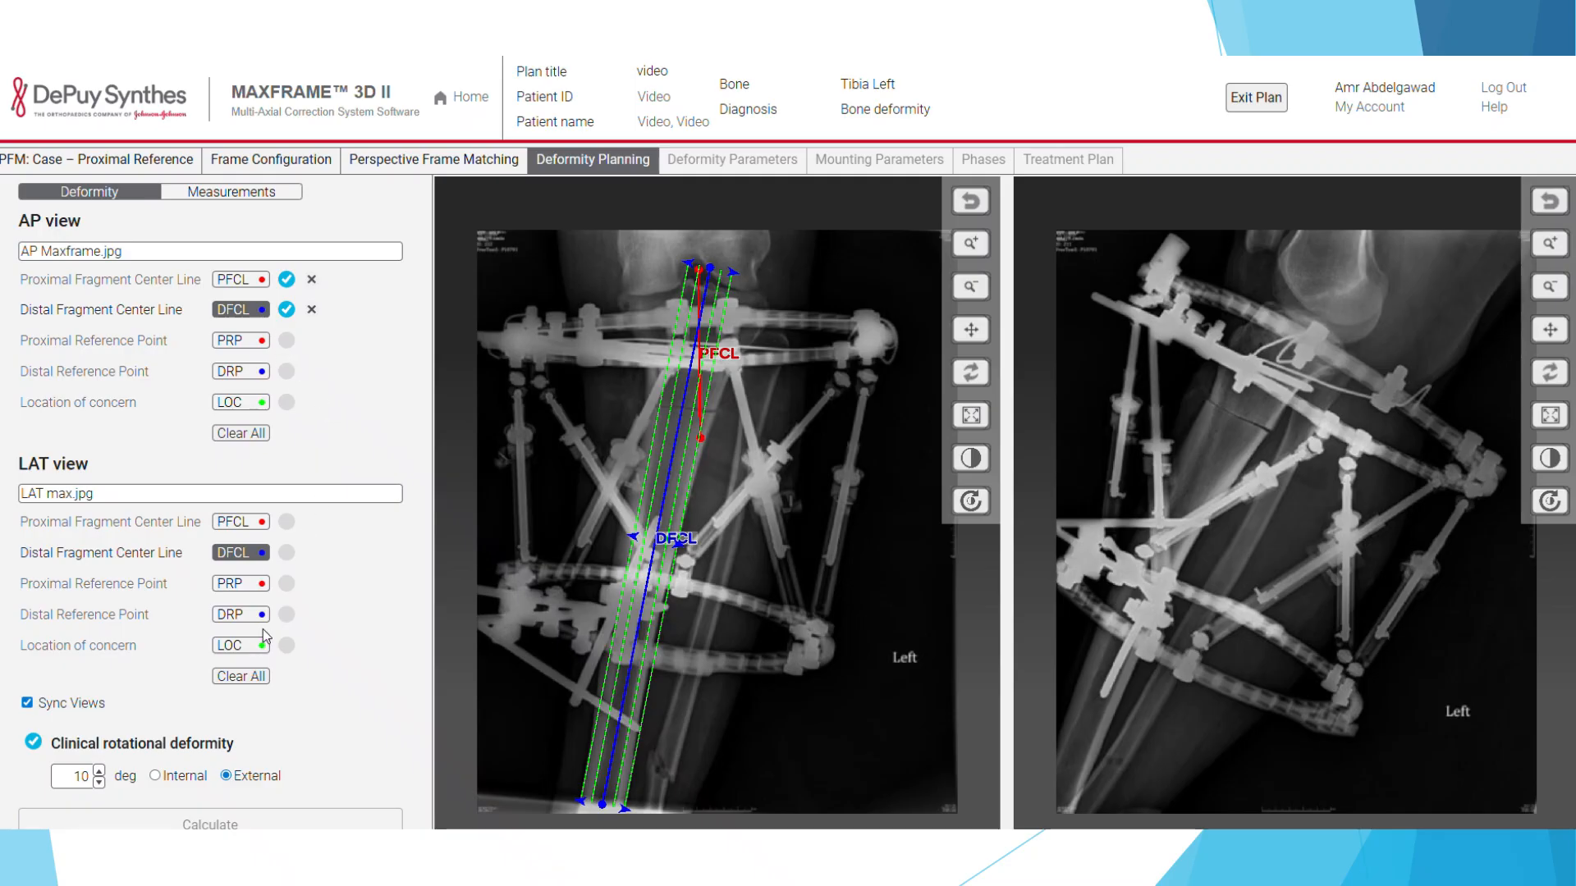
Step: Draw the distal fragment center line on the LAT view from the osteotomy down the shaft, fitting its guides and upper end to the bone
left_click_drag(1231, 411, 1091, 728)
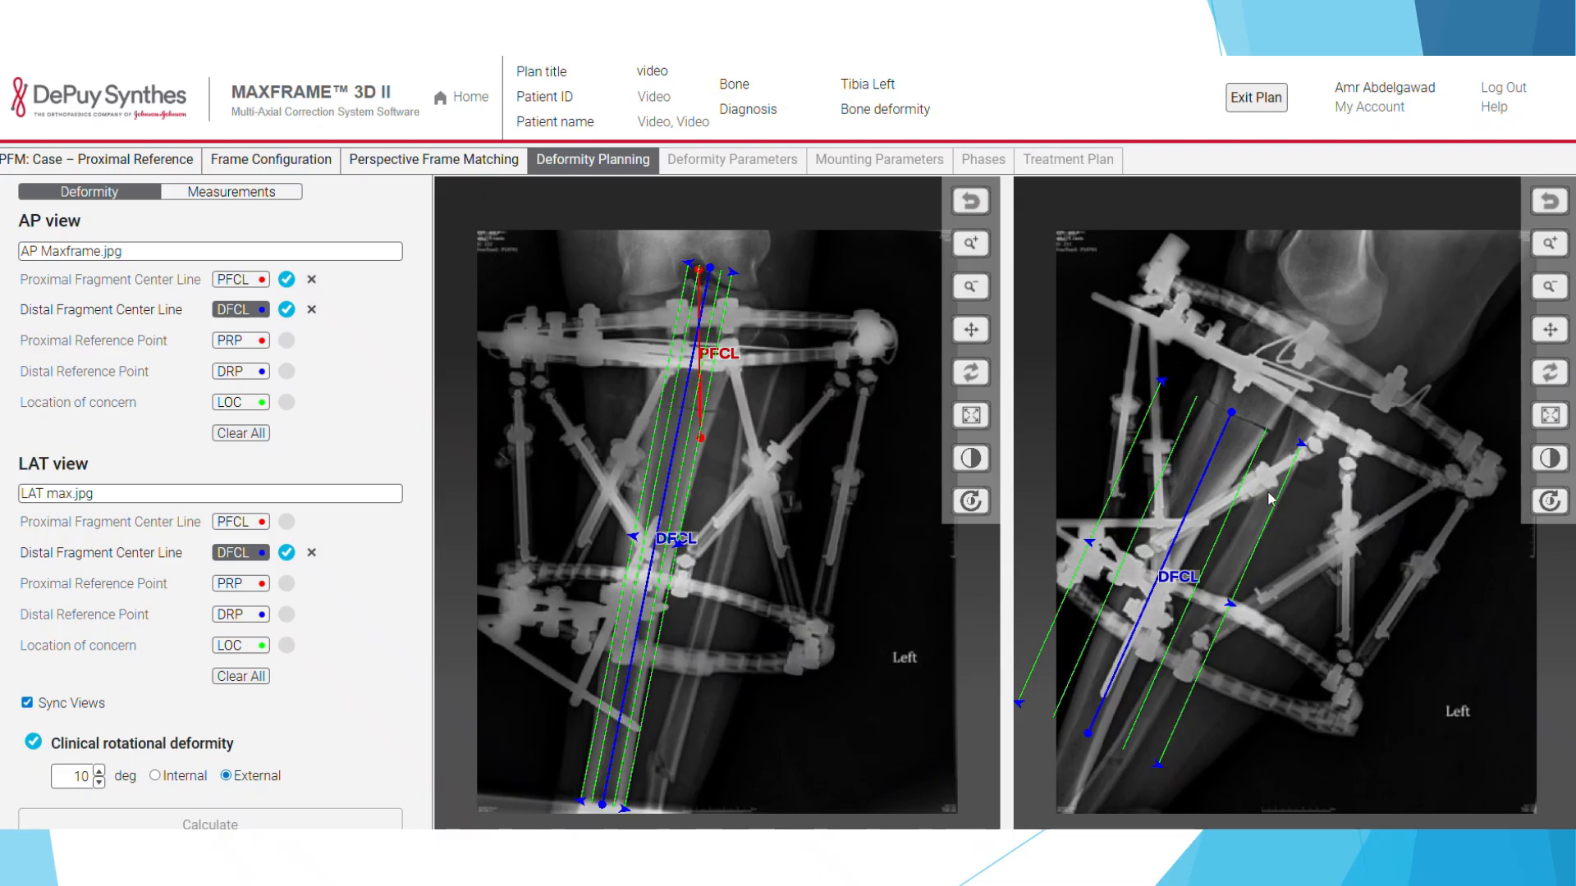
left_click_drag(1232, 604, 1172, 550)
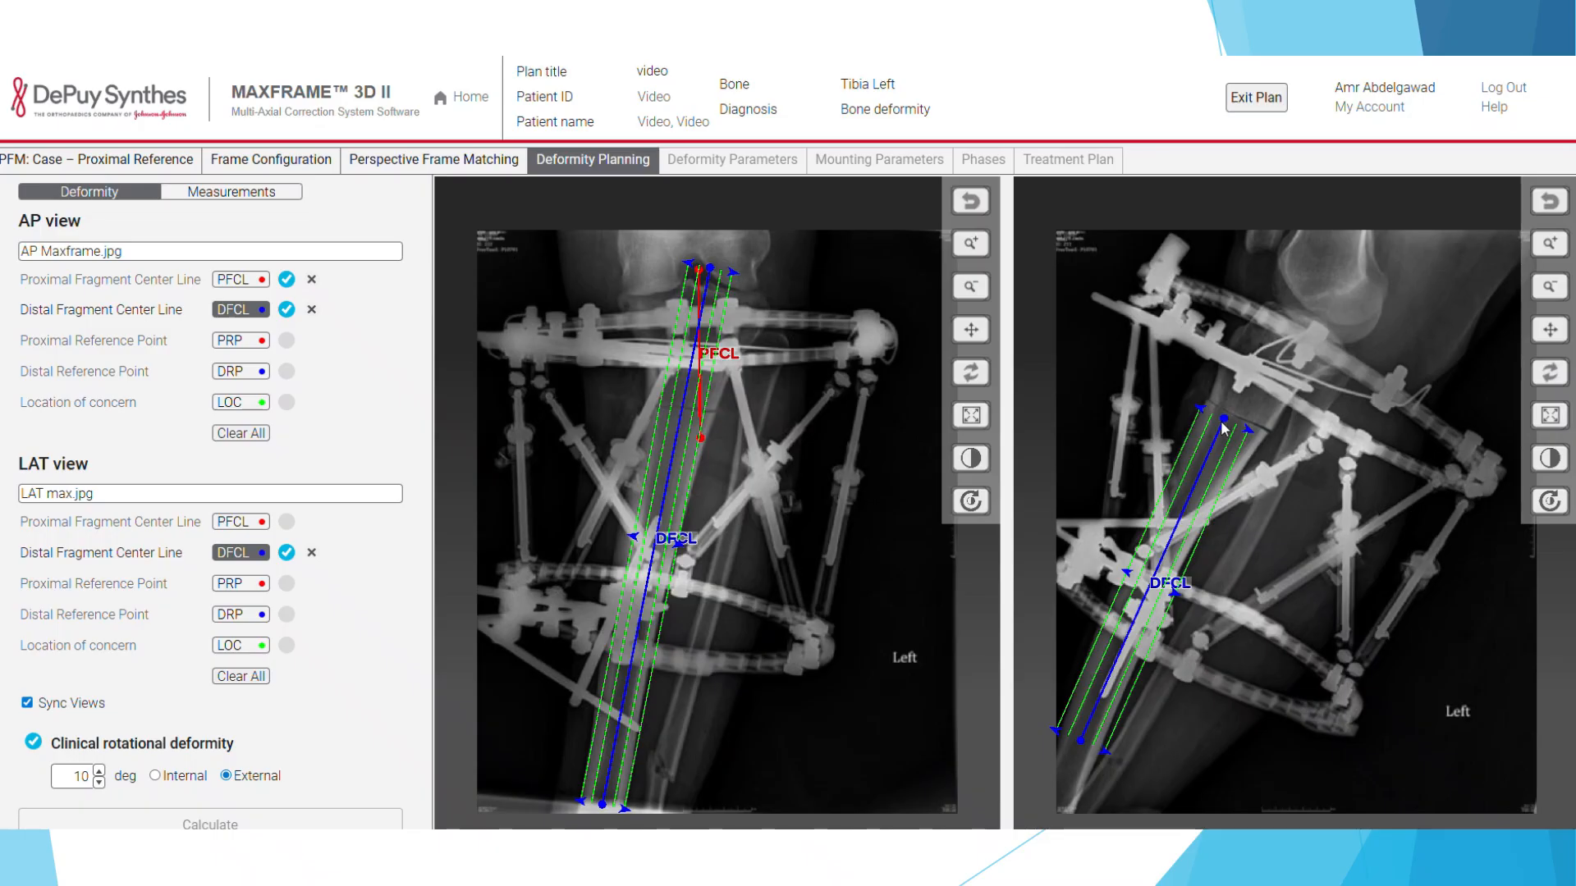
left_click_drag(1221, 421, 1230, 429)
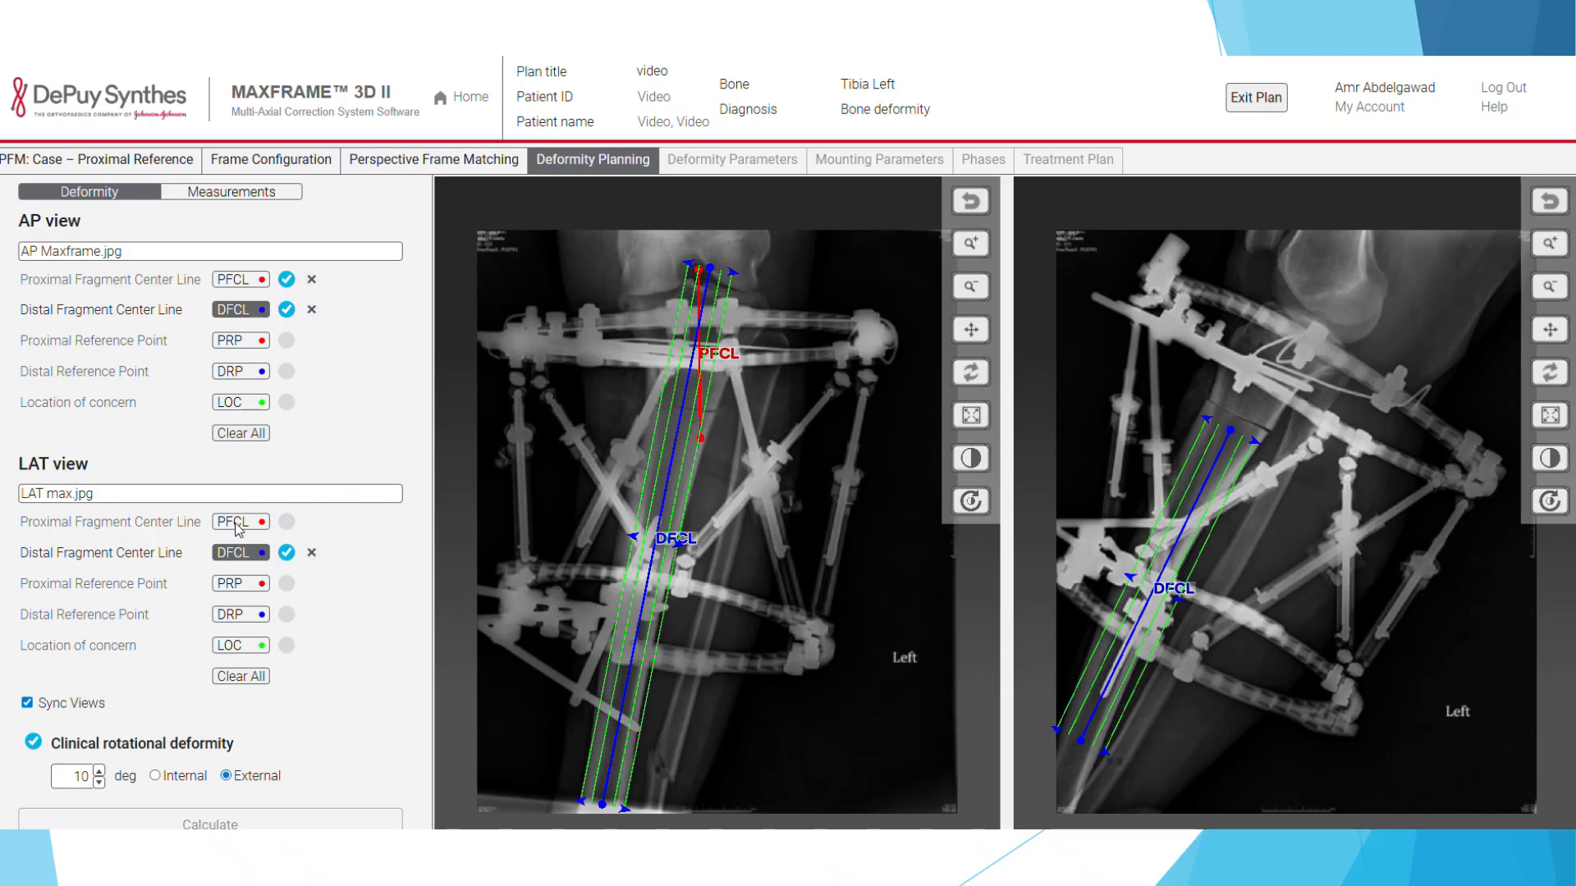
Step: Draw the proximal fragment center line on the LAT view from the knee to just past the osteotomy and center it on the bone
left_click(235, 525)
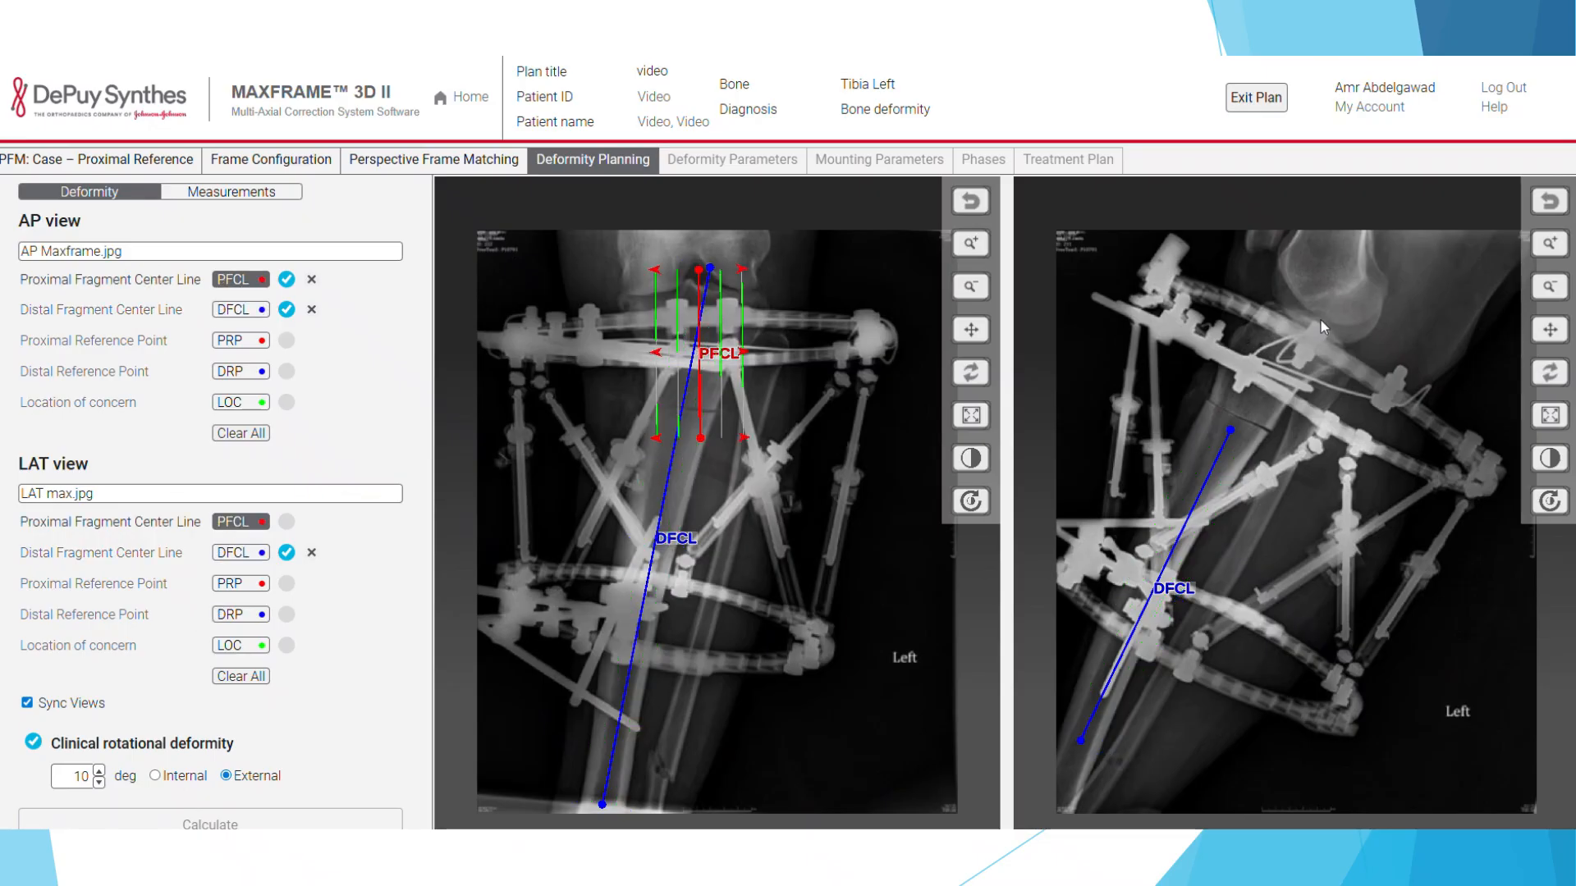
left_click(1243, 440)
left_click_drag(1278, 379, 1312, 381)
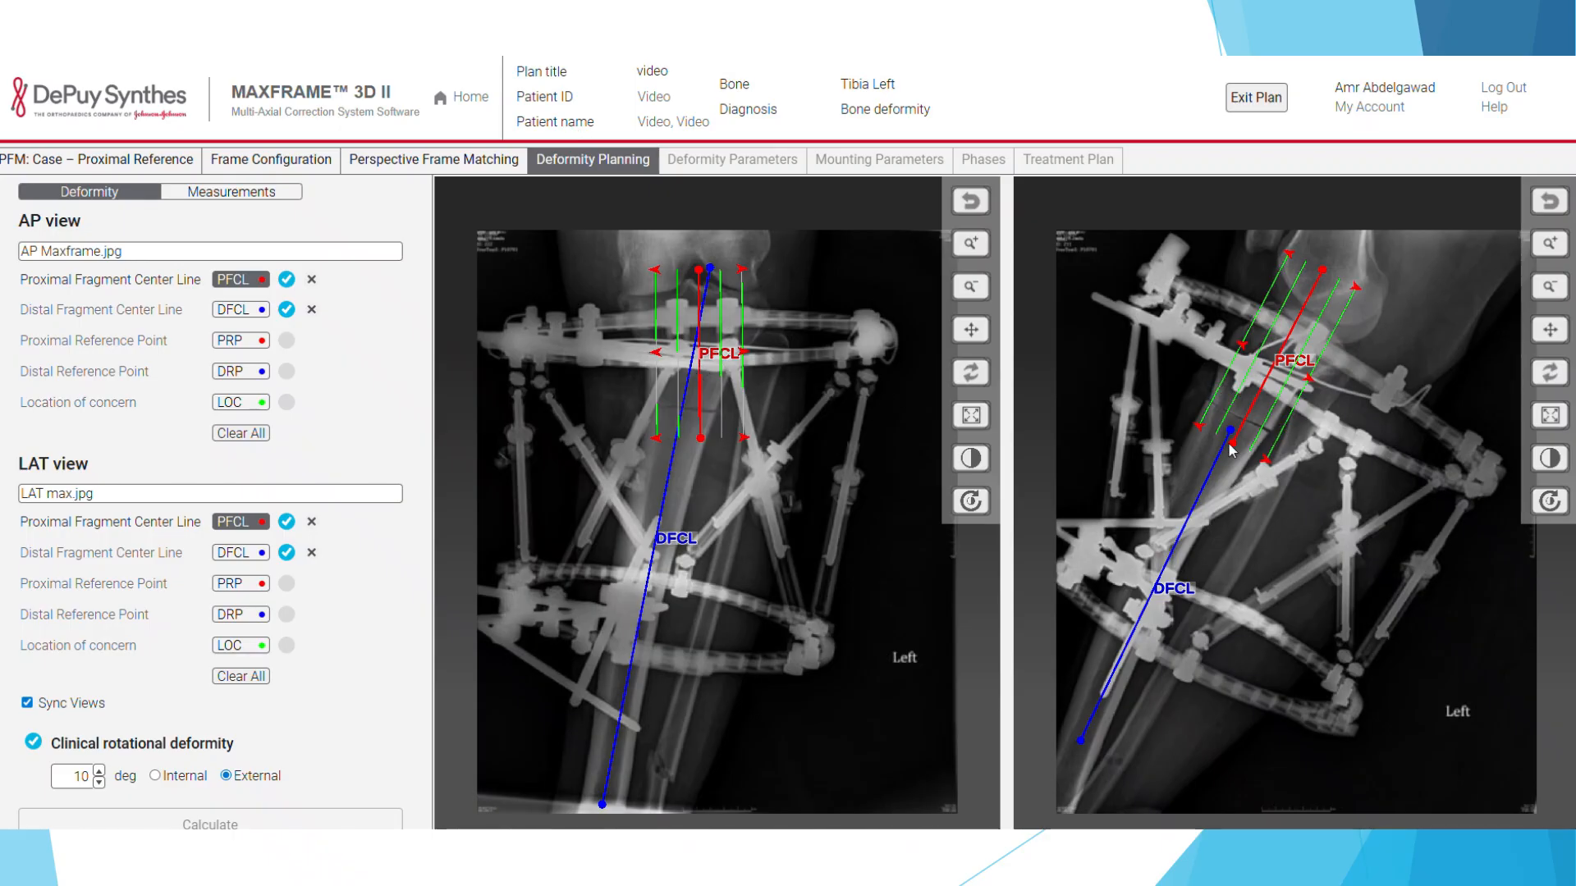
mouse_move(1276, 378)
left_mouse_down()
mouse_move(1389, 435)
mouse_move(1214, 361)
mouse_move(1266, 386)
left_mouse_up()
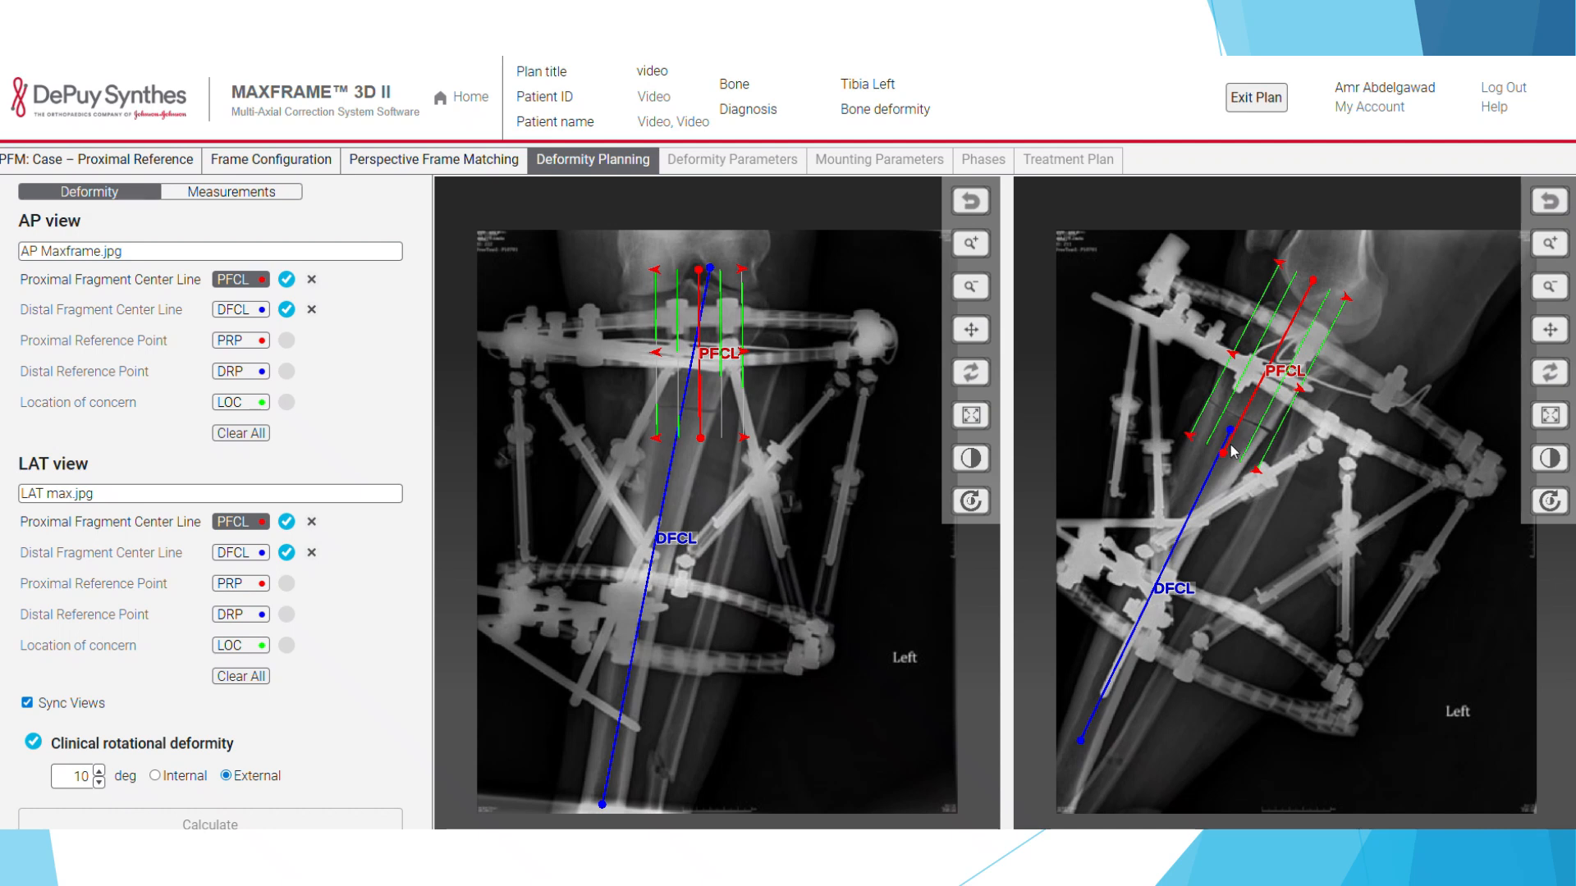
Step: Fine-adjust both ends of the distal fragment center line on the LAT view to follow the tibial shaft axis
left_click(230, 554)
left_click_drag(1233, 433, 1226, 434)
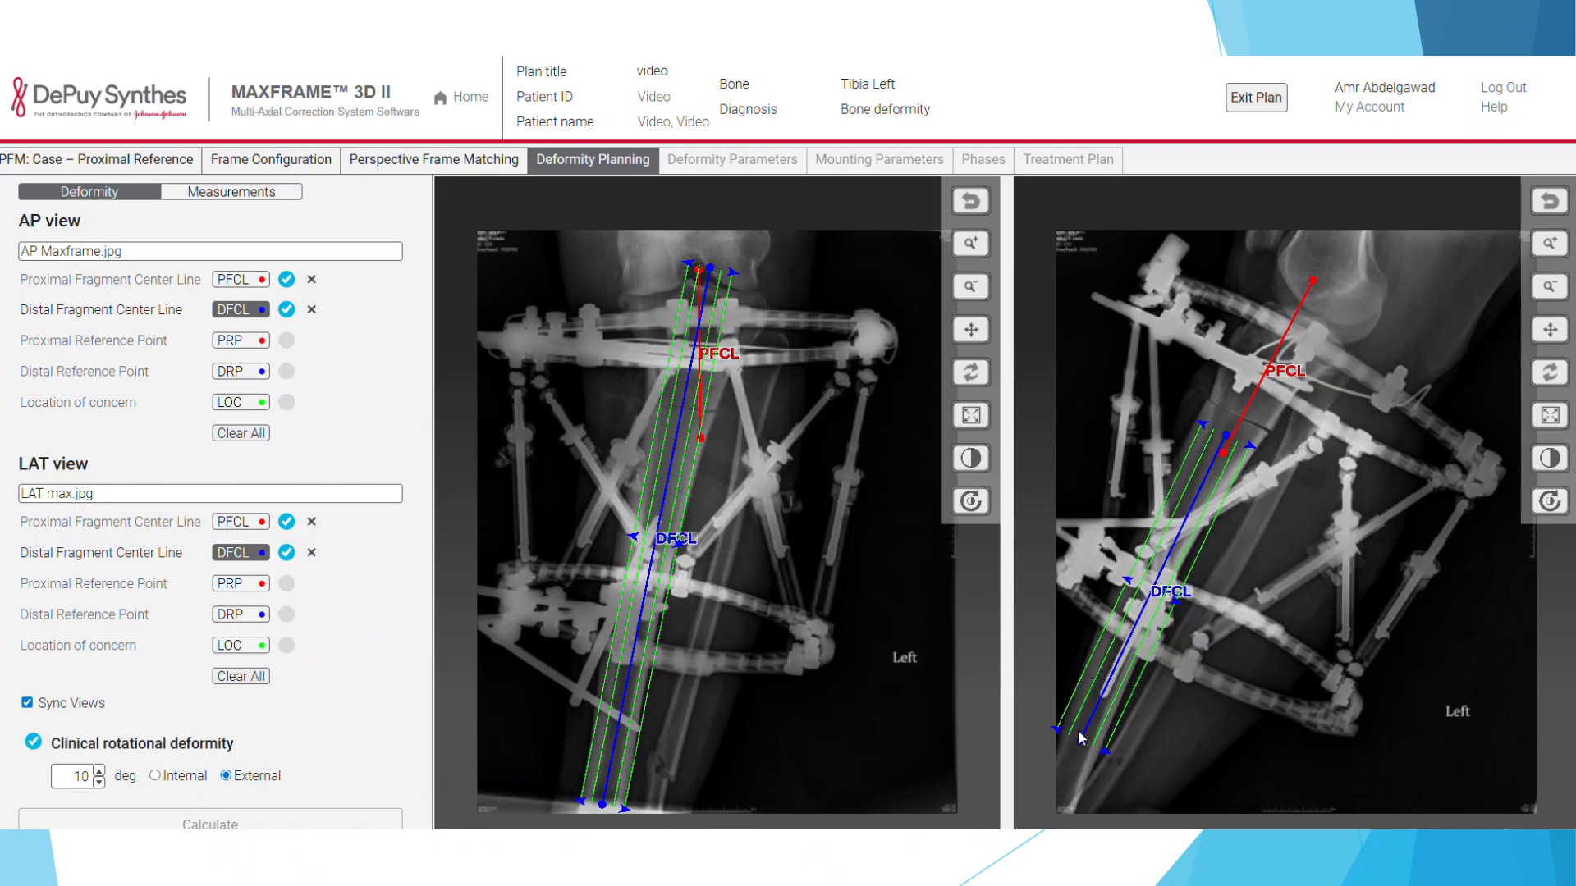
left_click_drag(1080, 739, 1078, 739)
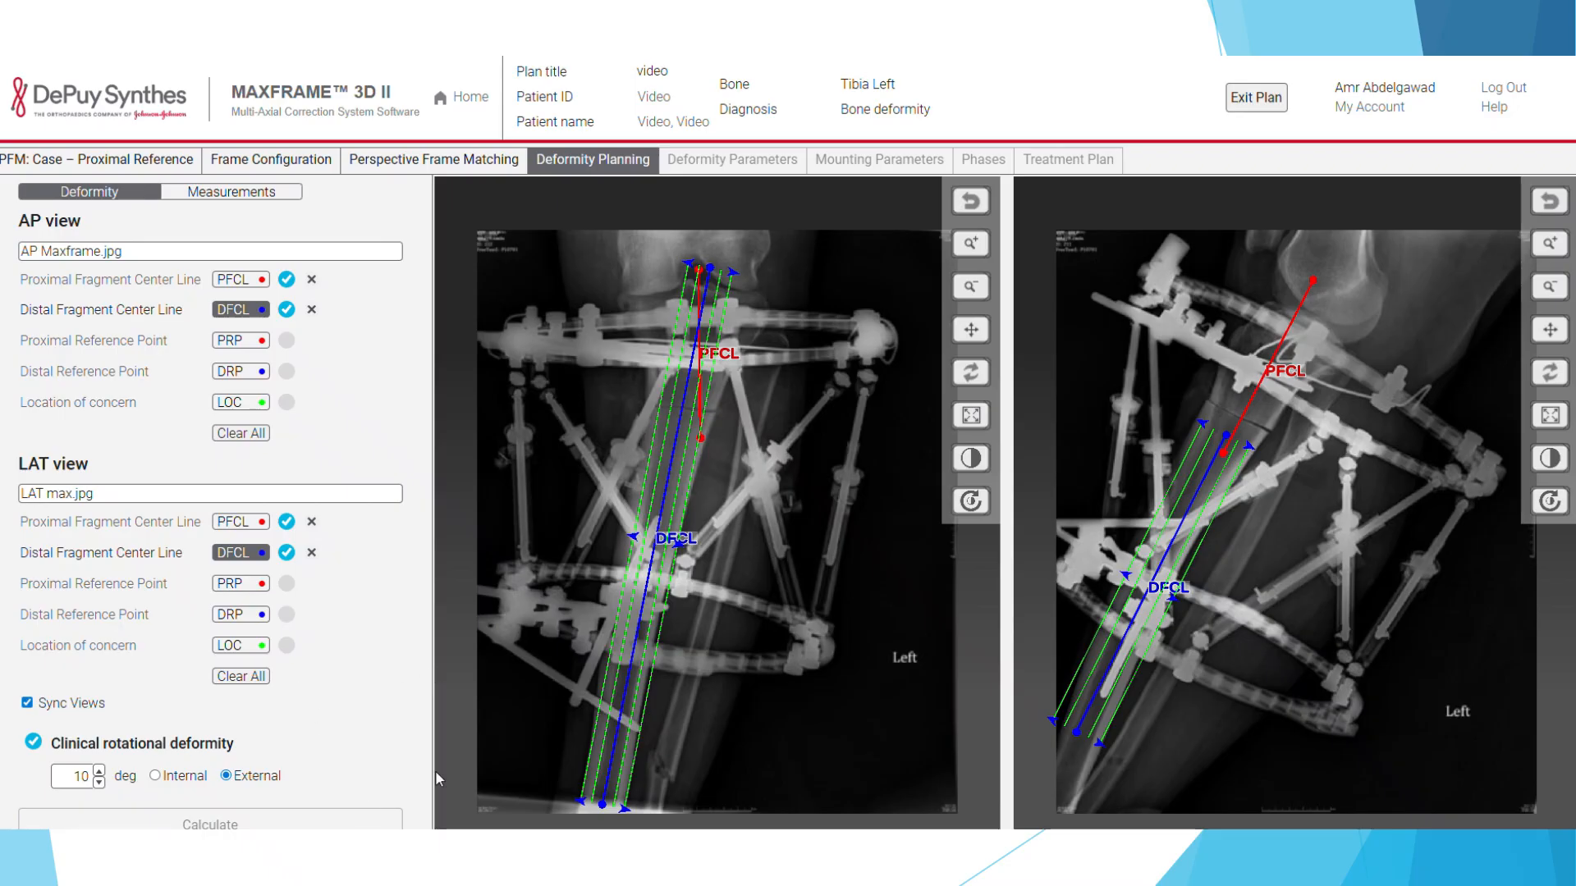
Step: Place the proximal reference point at the bone edge of the osteotomy on both the AP and LAT views
left_click(238, 344)
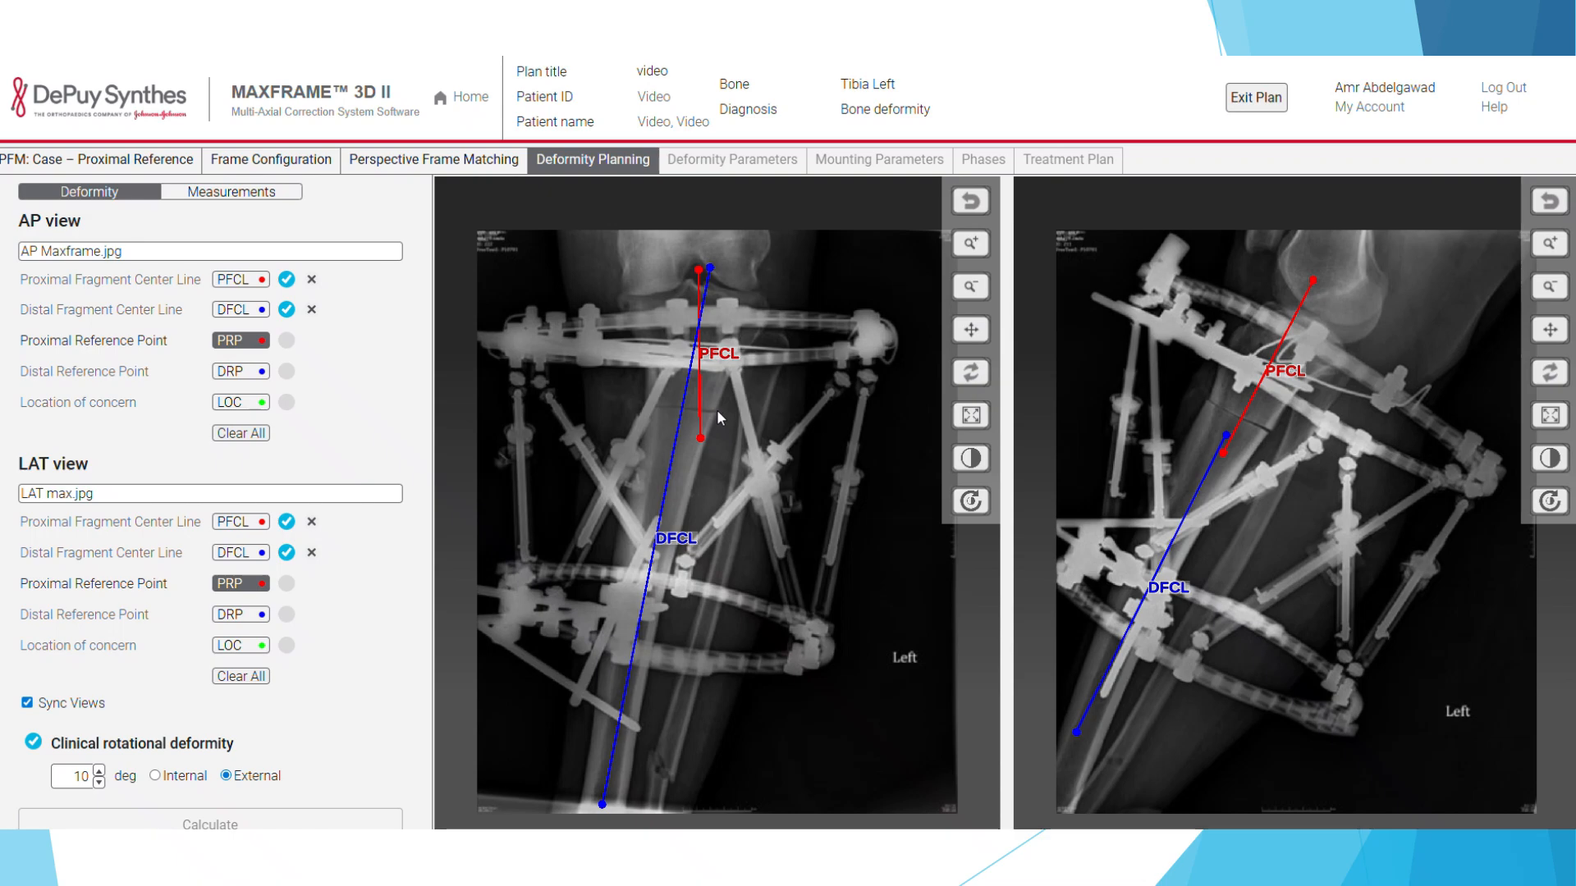
left_click(714, 410)
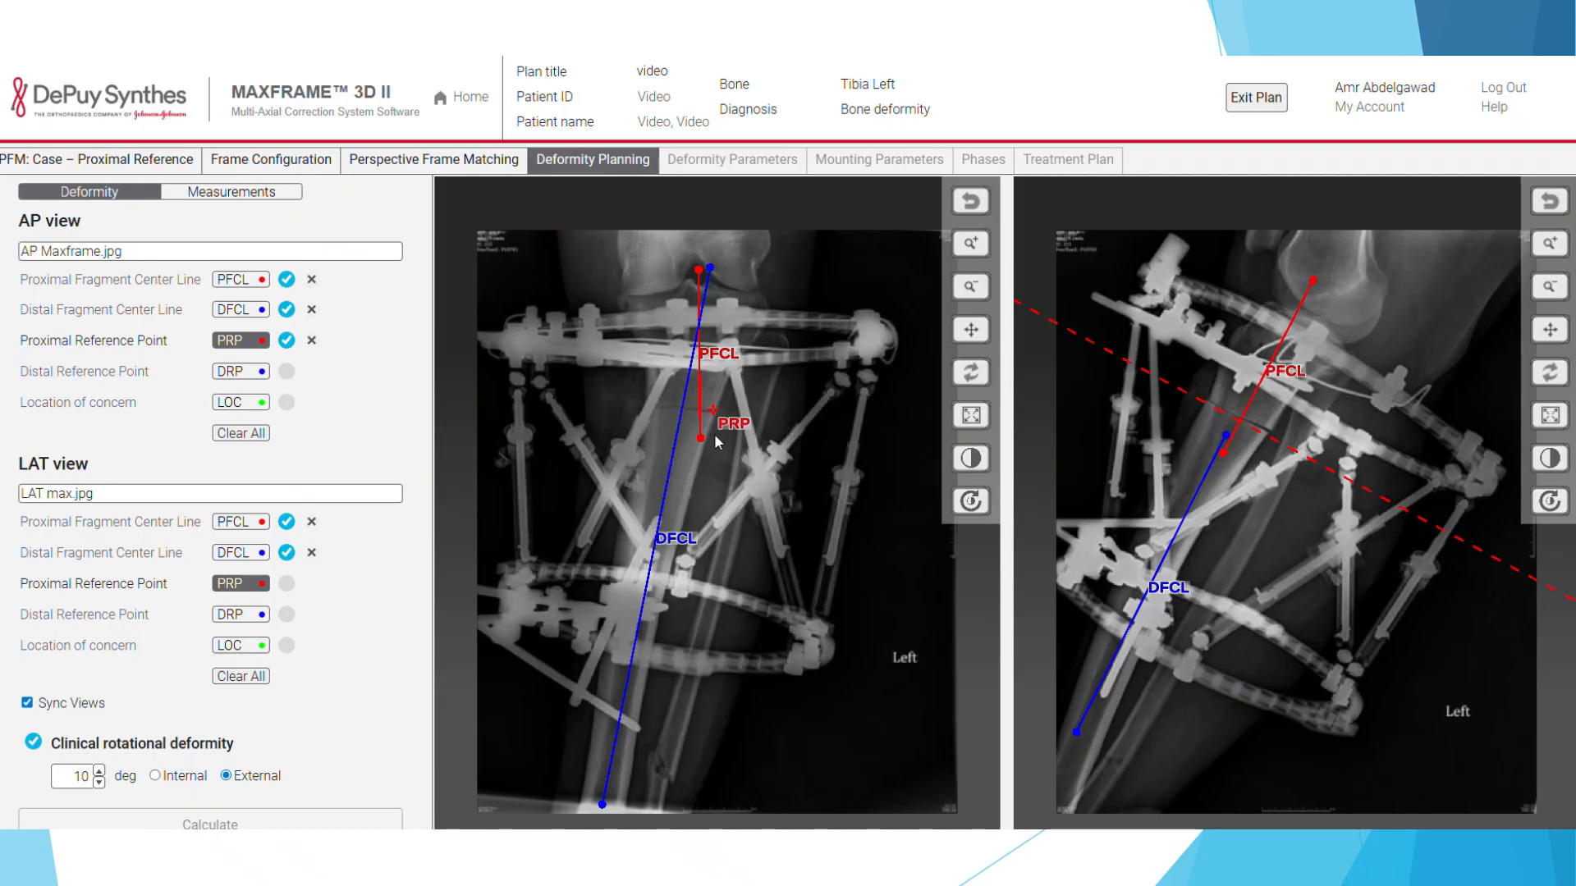
left_click(1207, 407)
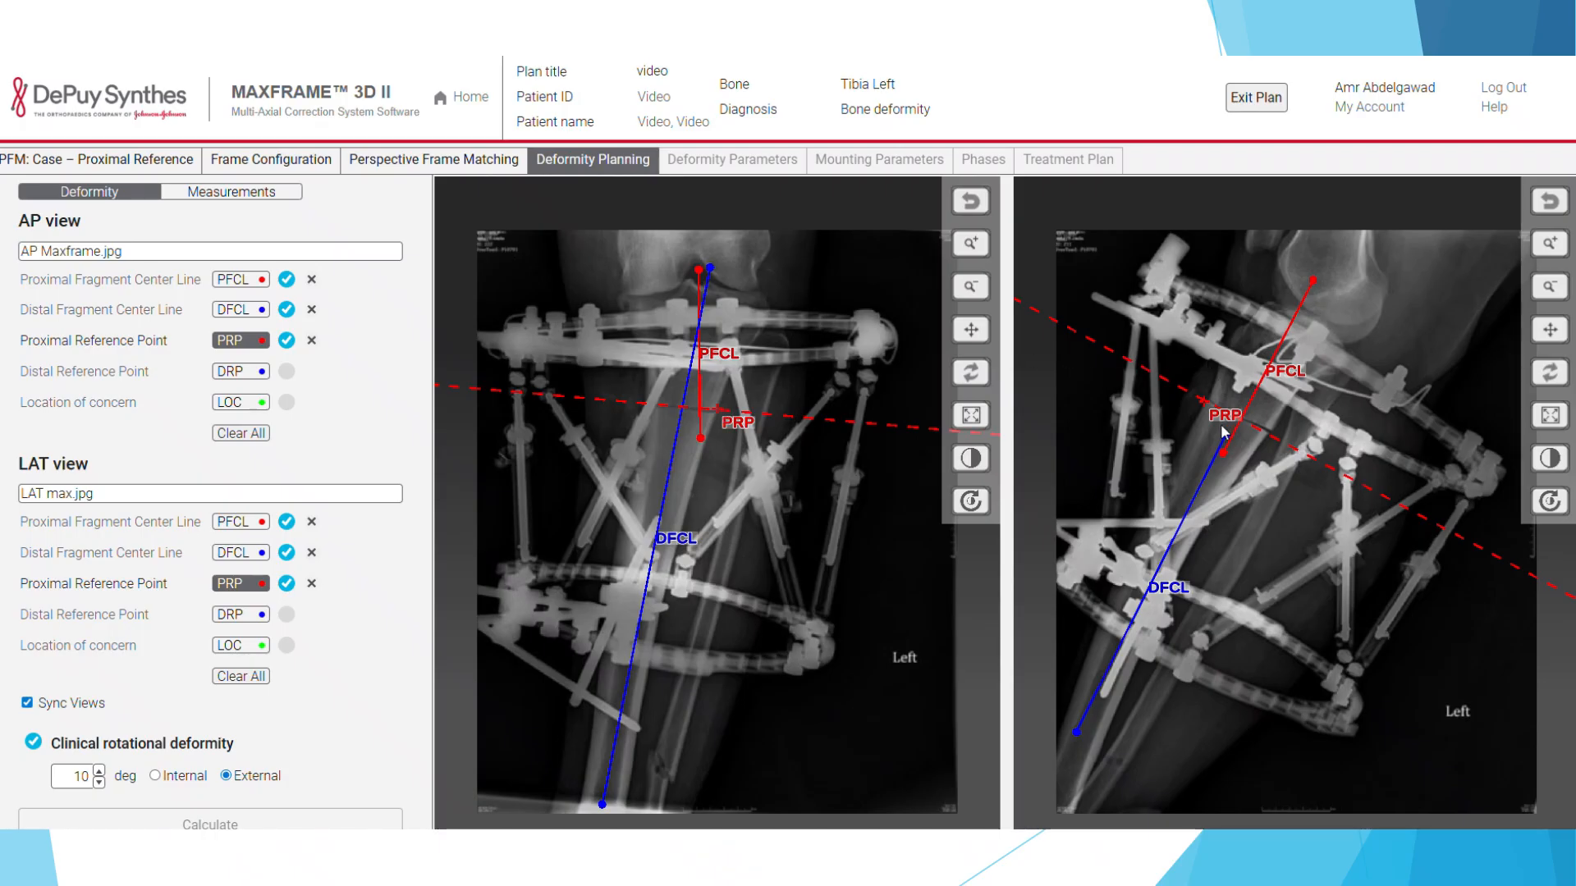
Step: Place the distal reference point directly over the proximal reference point on the AP and LAT views
left_click(245, 373)
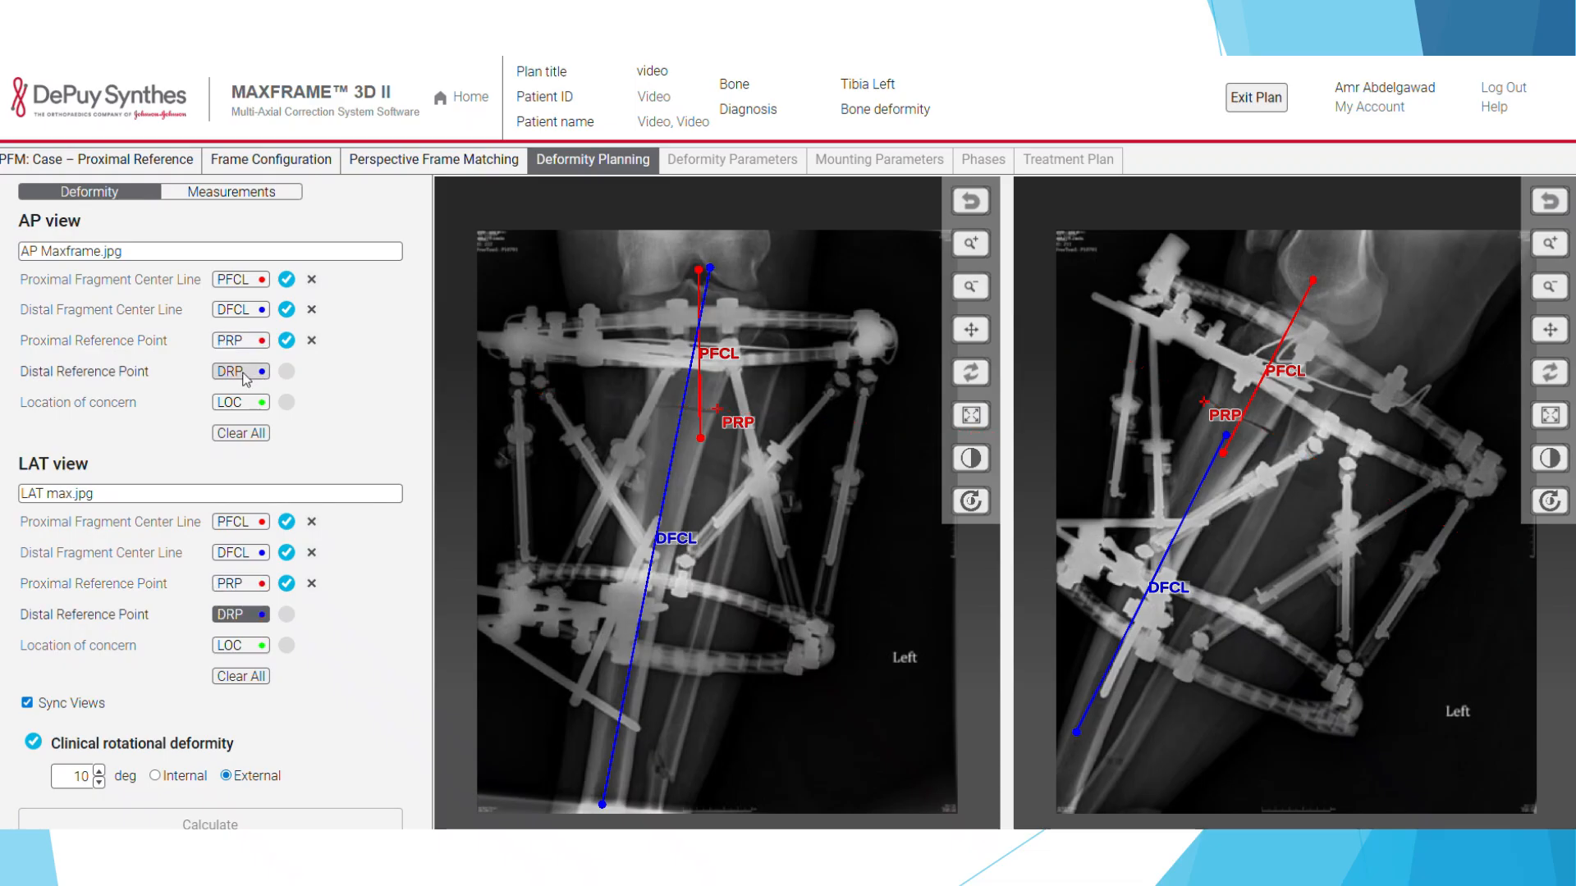
left_click(717, 412)
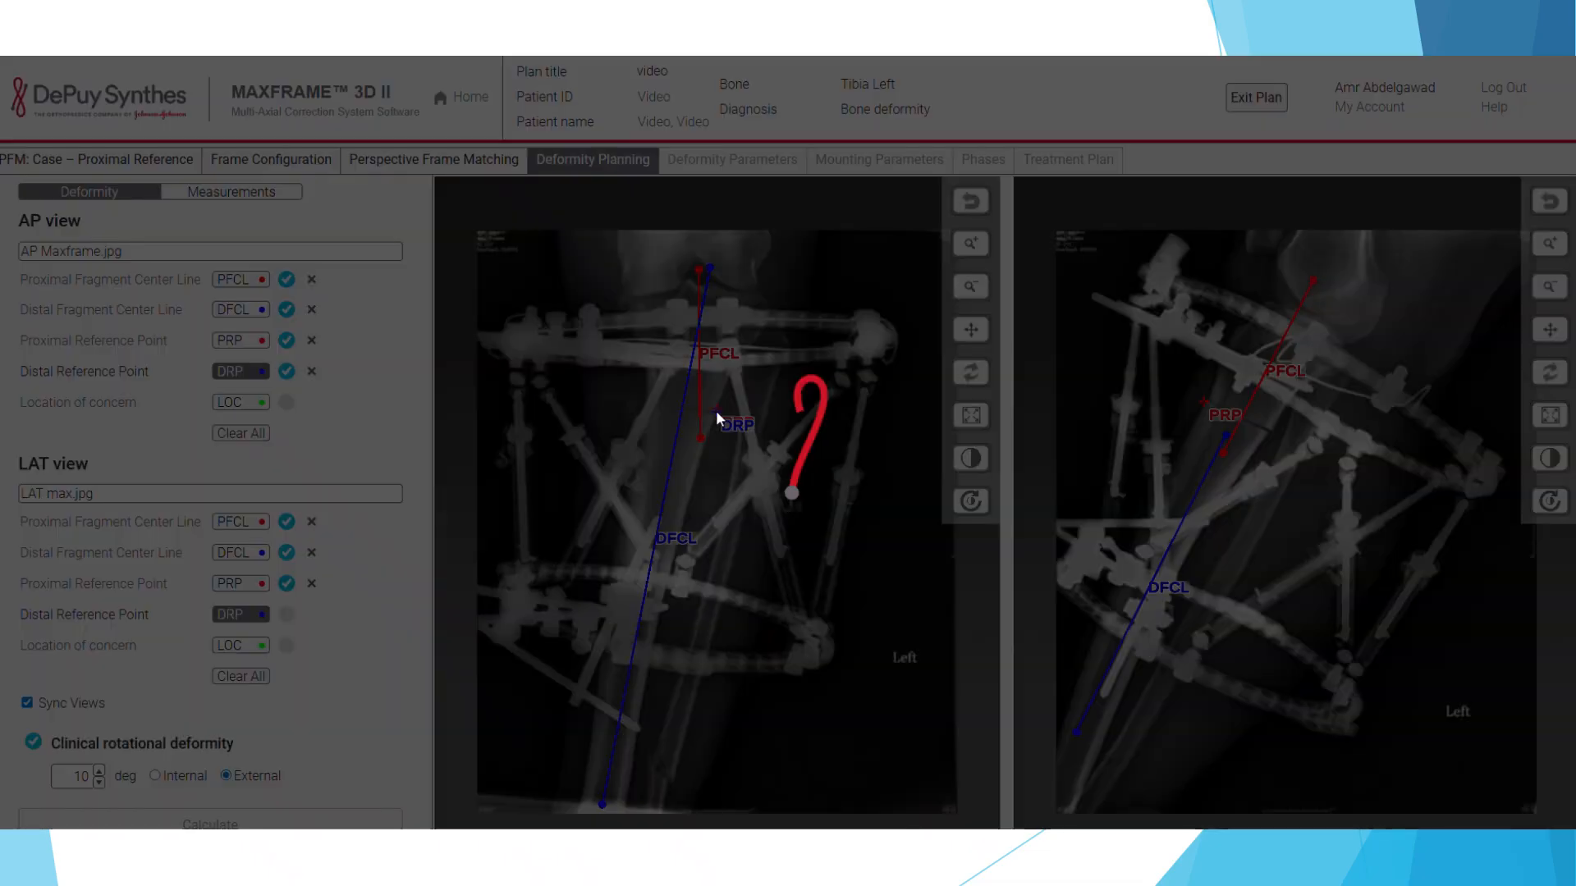
left_click(1203, 402)
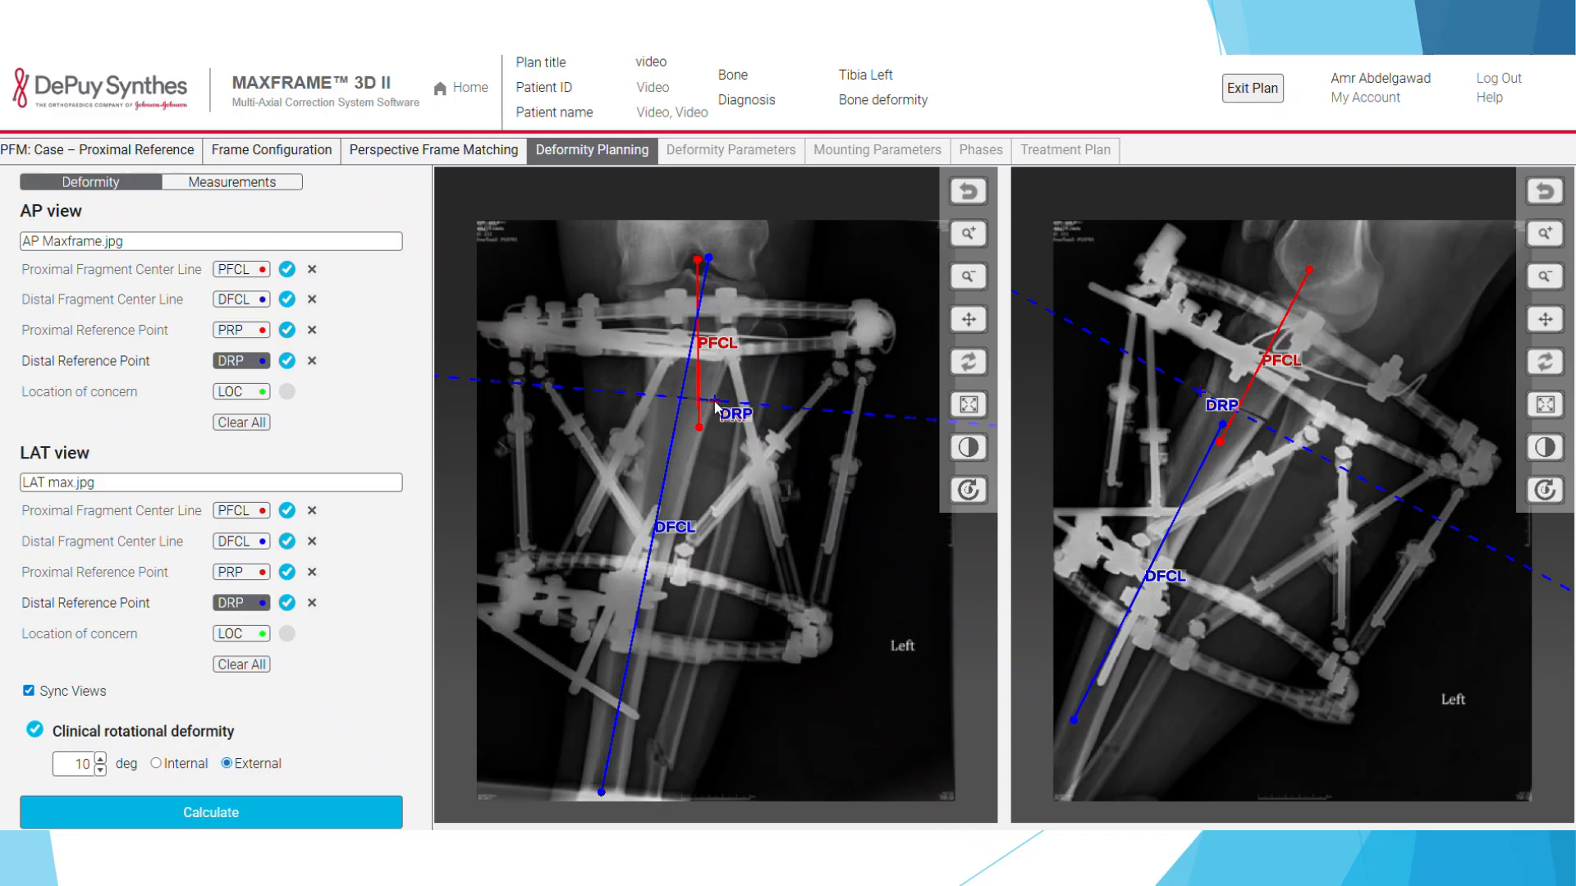
Step: Move the distal reference point up the bone, above the proximal reference point, on both the AP and LAT views
left_click_drag(714, 402, 716, 379)
left_click(1200, 391)
left_click(1209, 374)
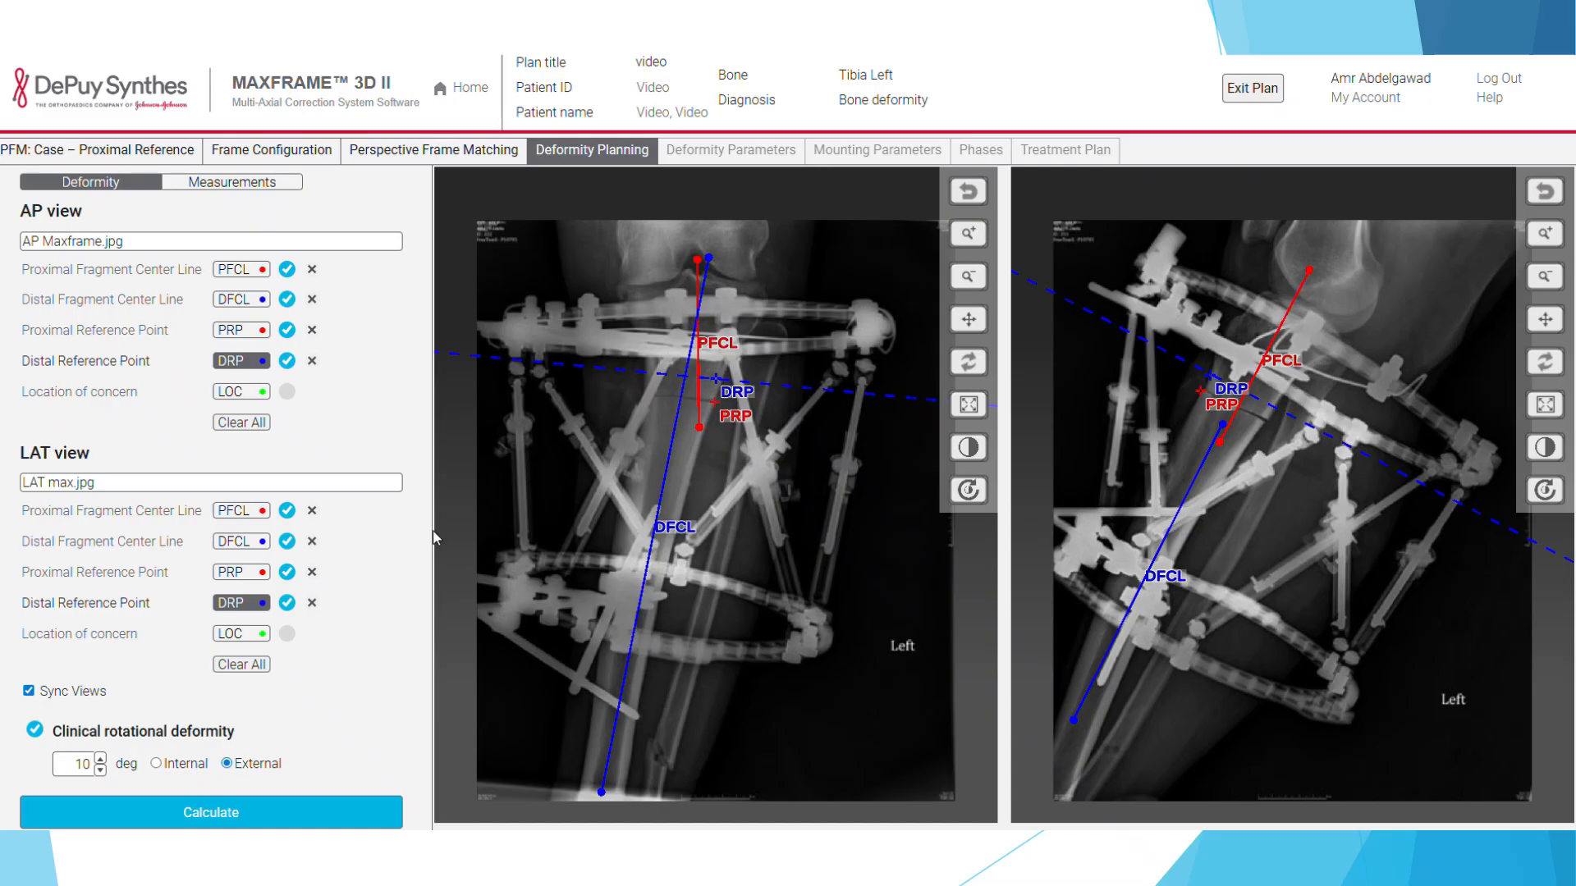
Step: Calculate the deformity with the separated reference points, acknowledge the warning, and view the deformity parameters
left_click(188, 819)
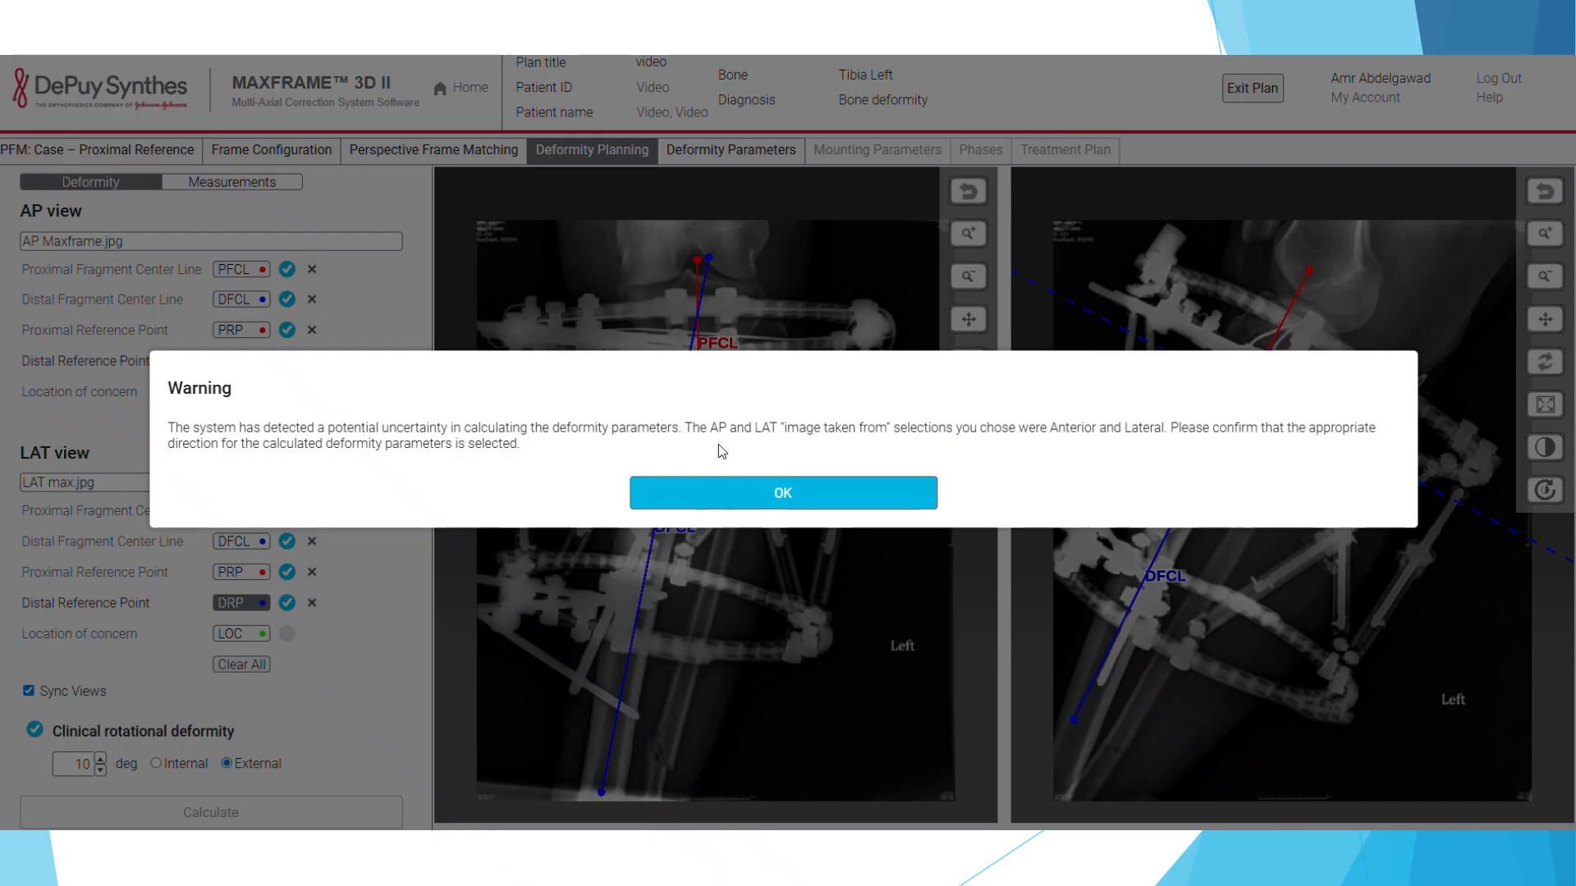
left_click(782, 495)
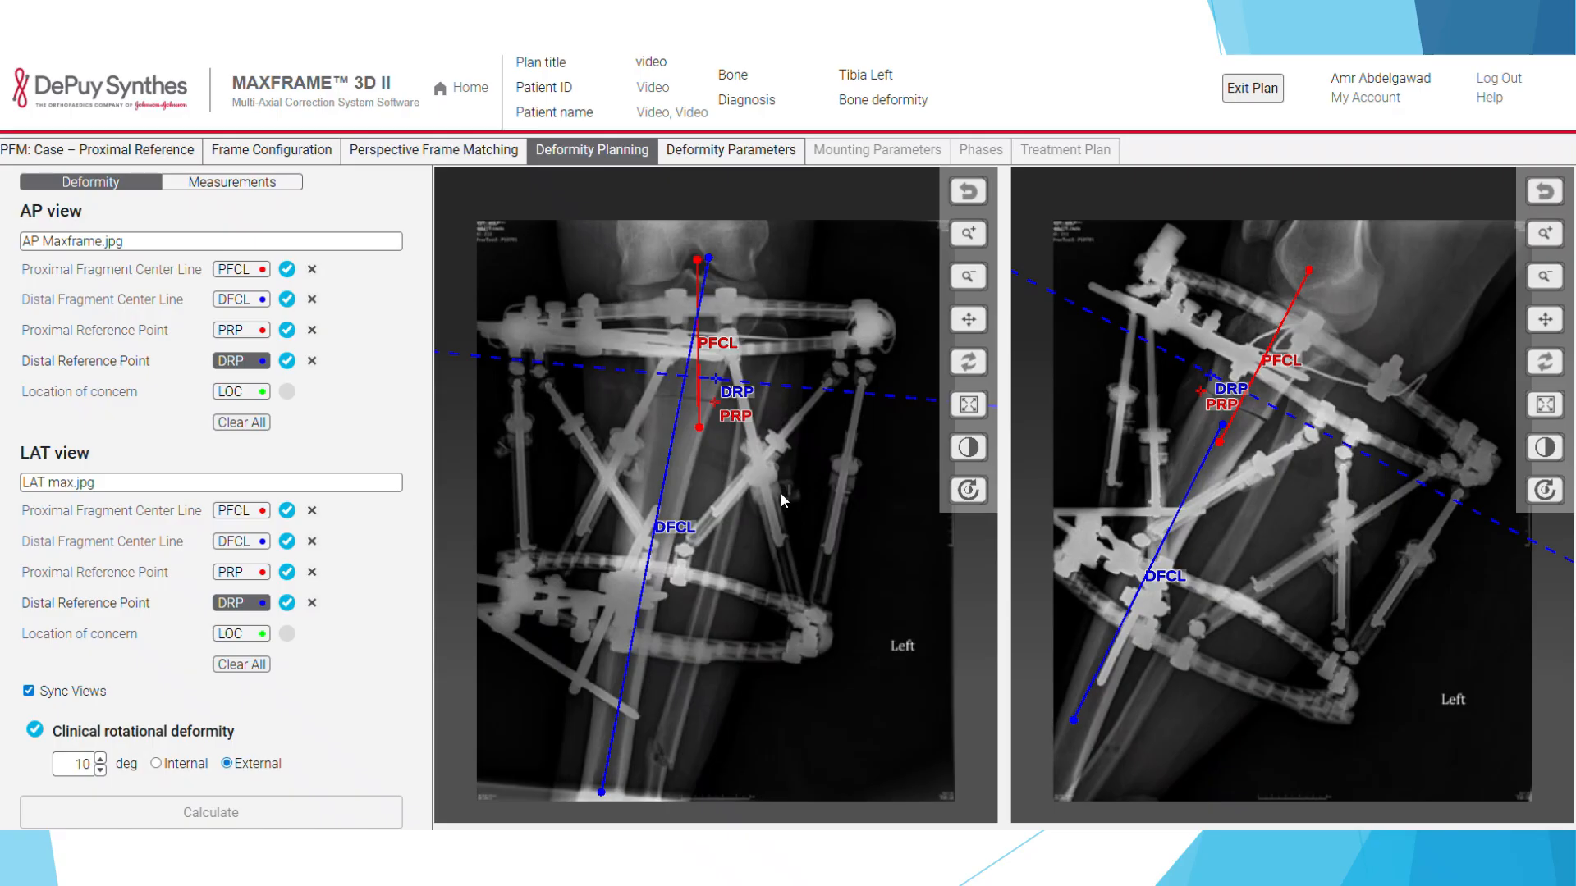
left_click(735, 158)
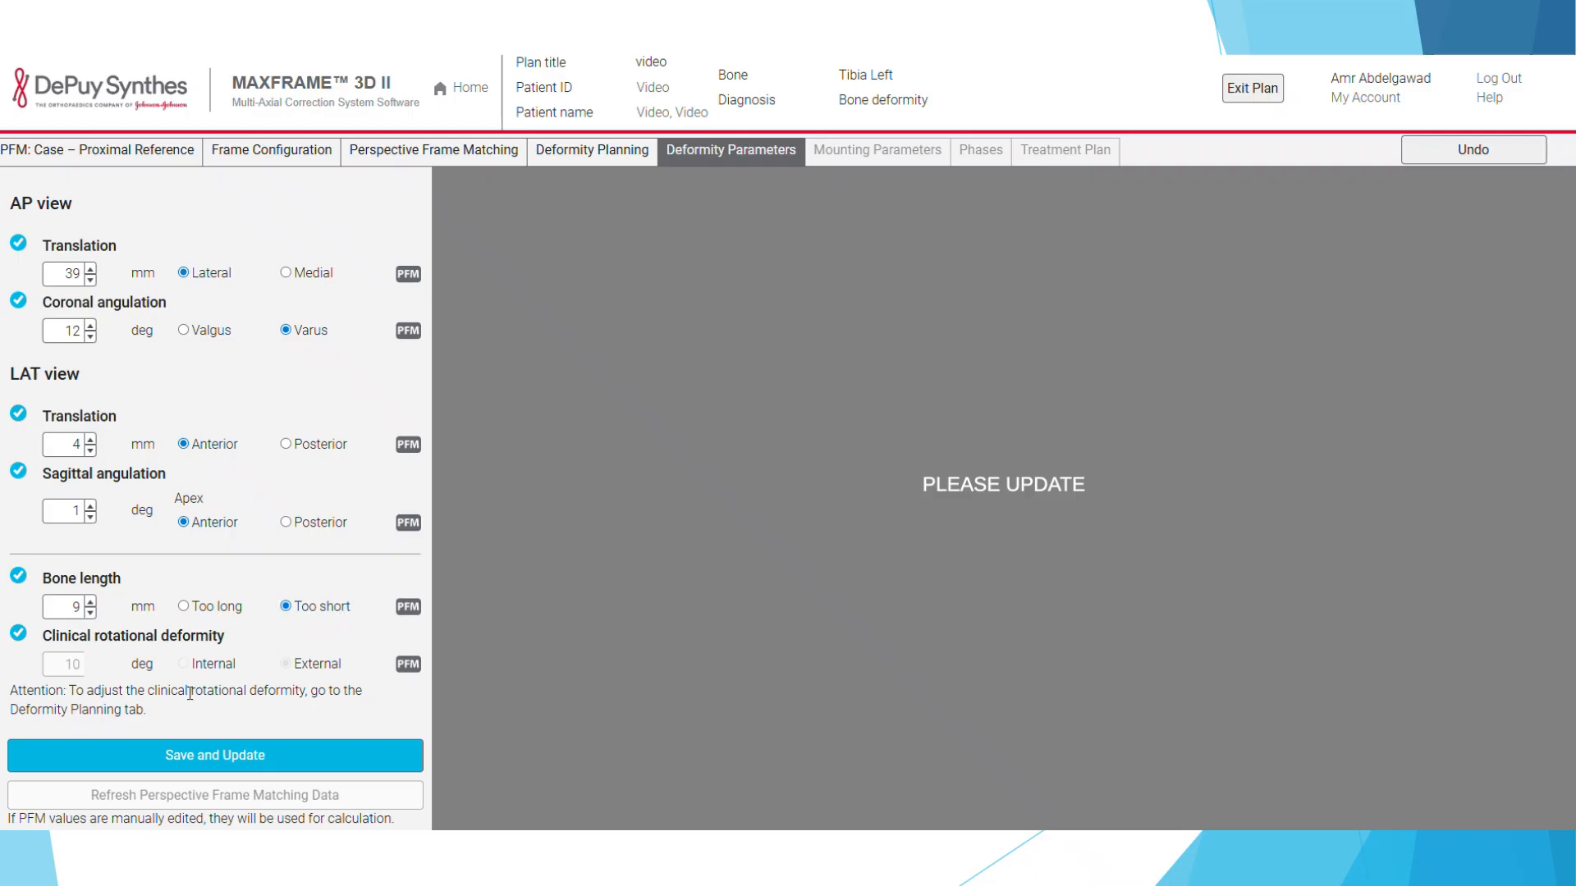
Step: Return to deformity planning and move the AP proximal reference point across the osteotomy to the opposite bone edge, accepting the data change
left_click(578, 157)
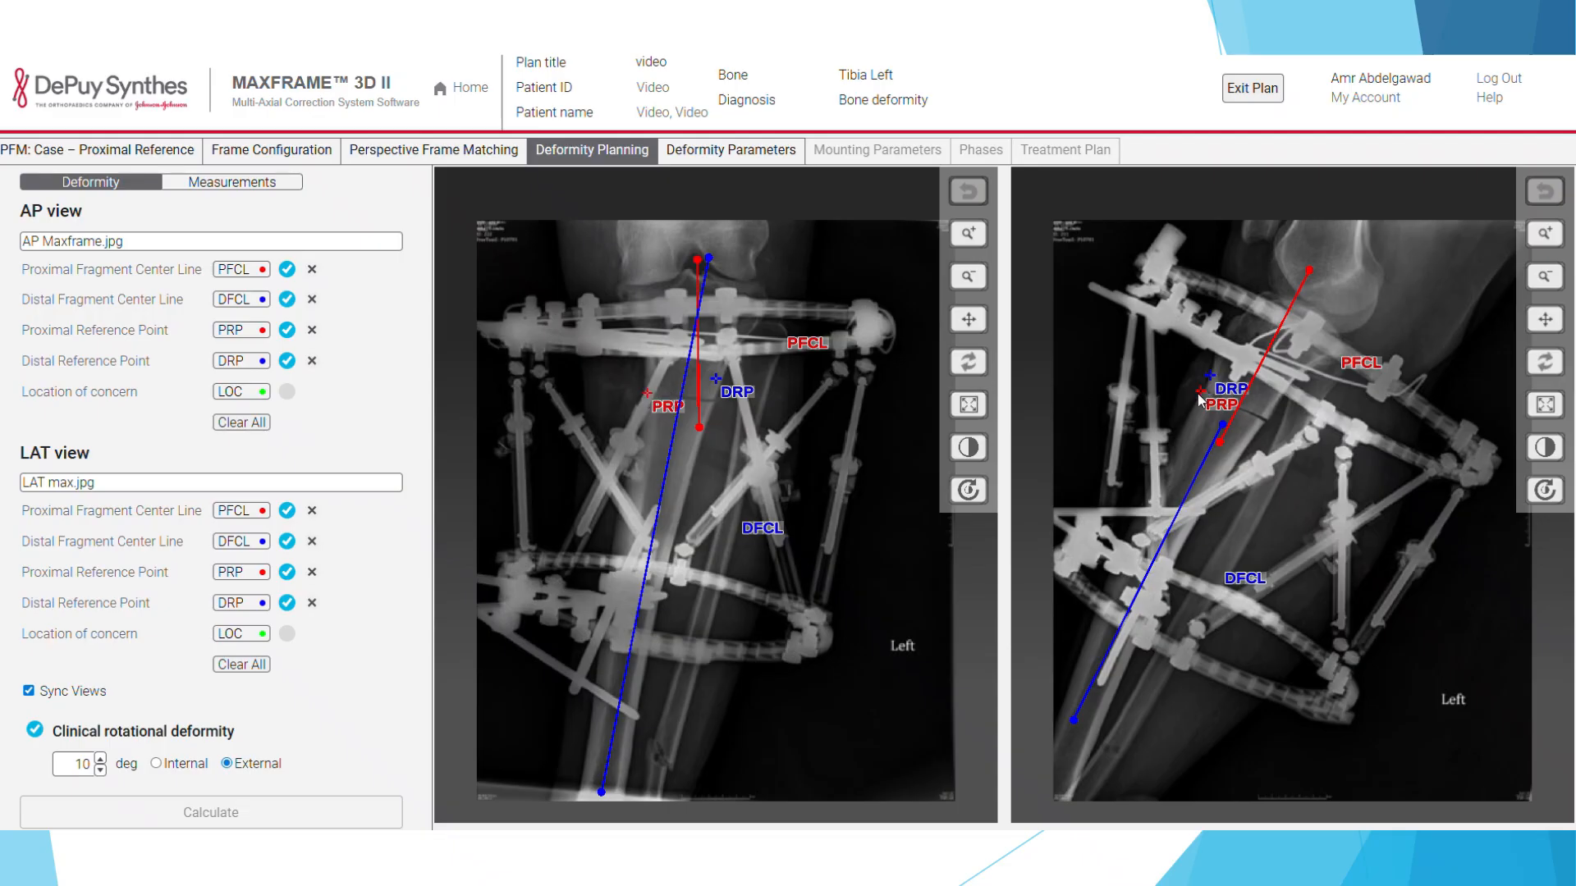
left_click(233, 331)
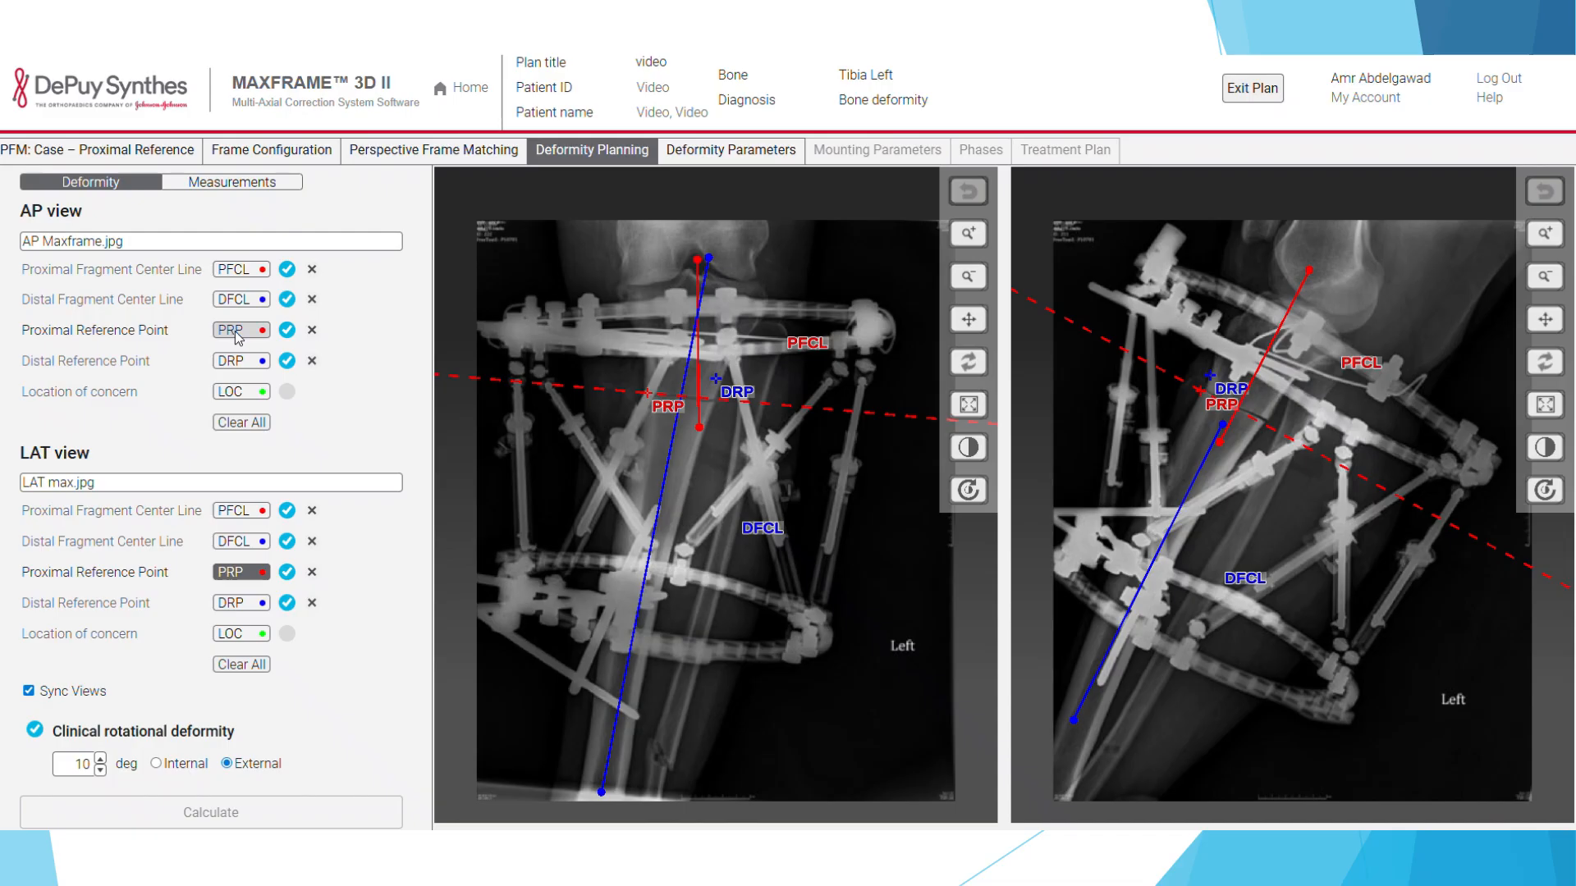
left_click_drag(647, 395, 713, 405)
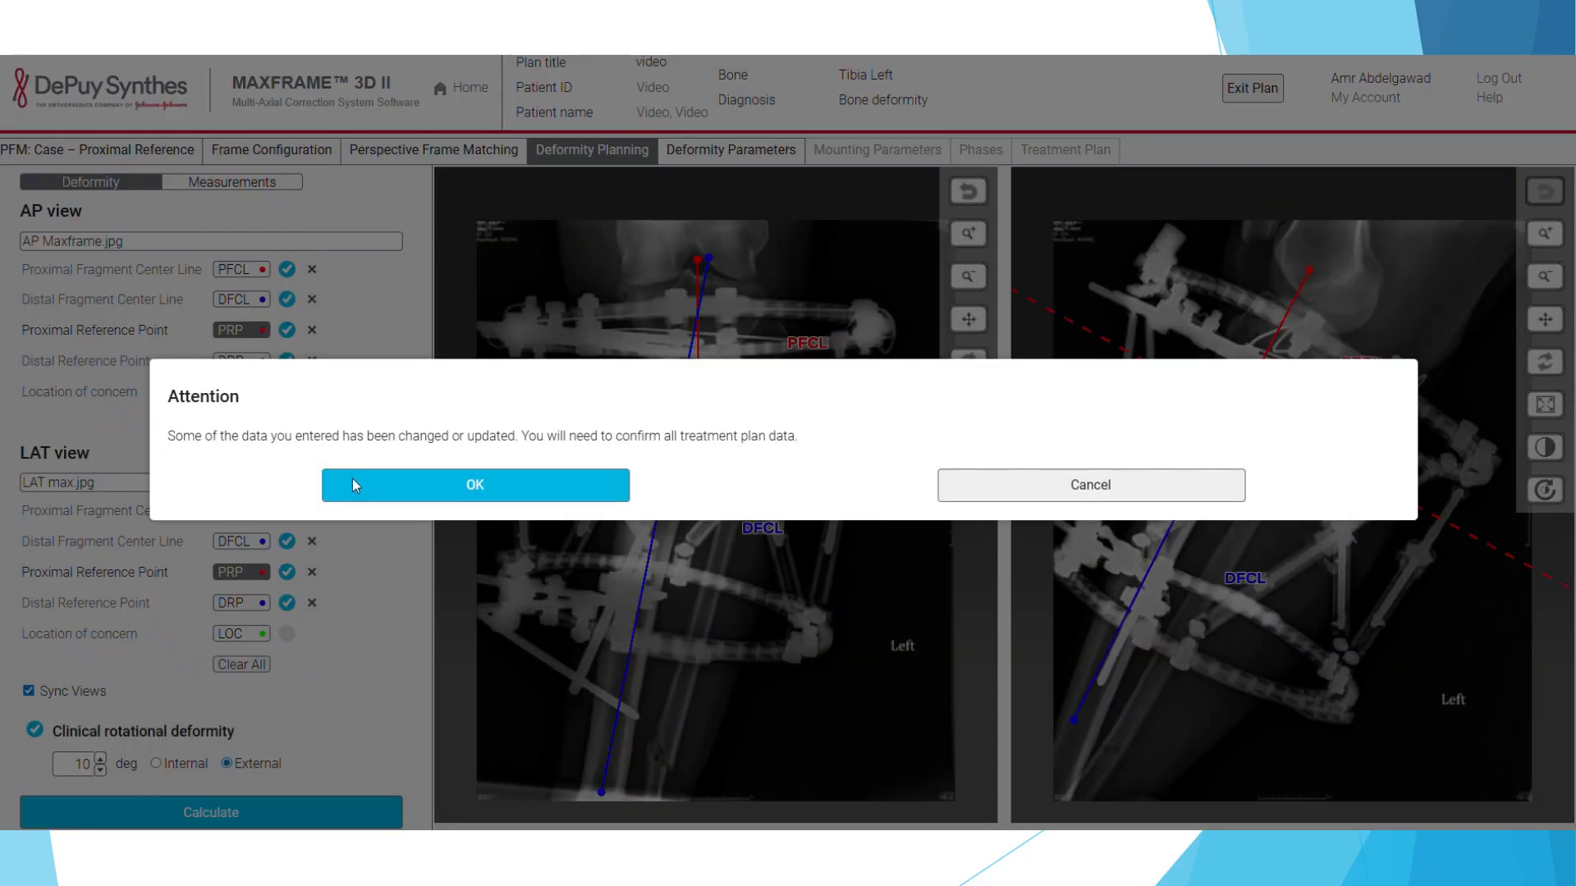
left_click(357, 481)
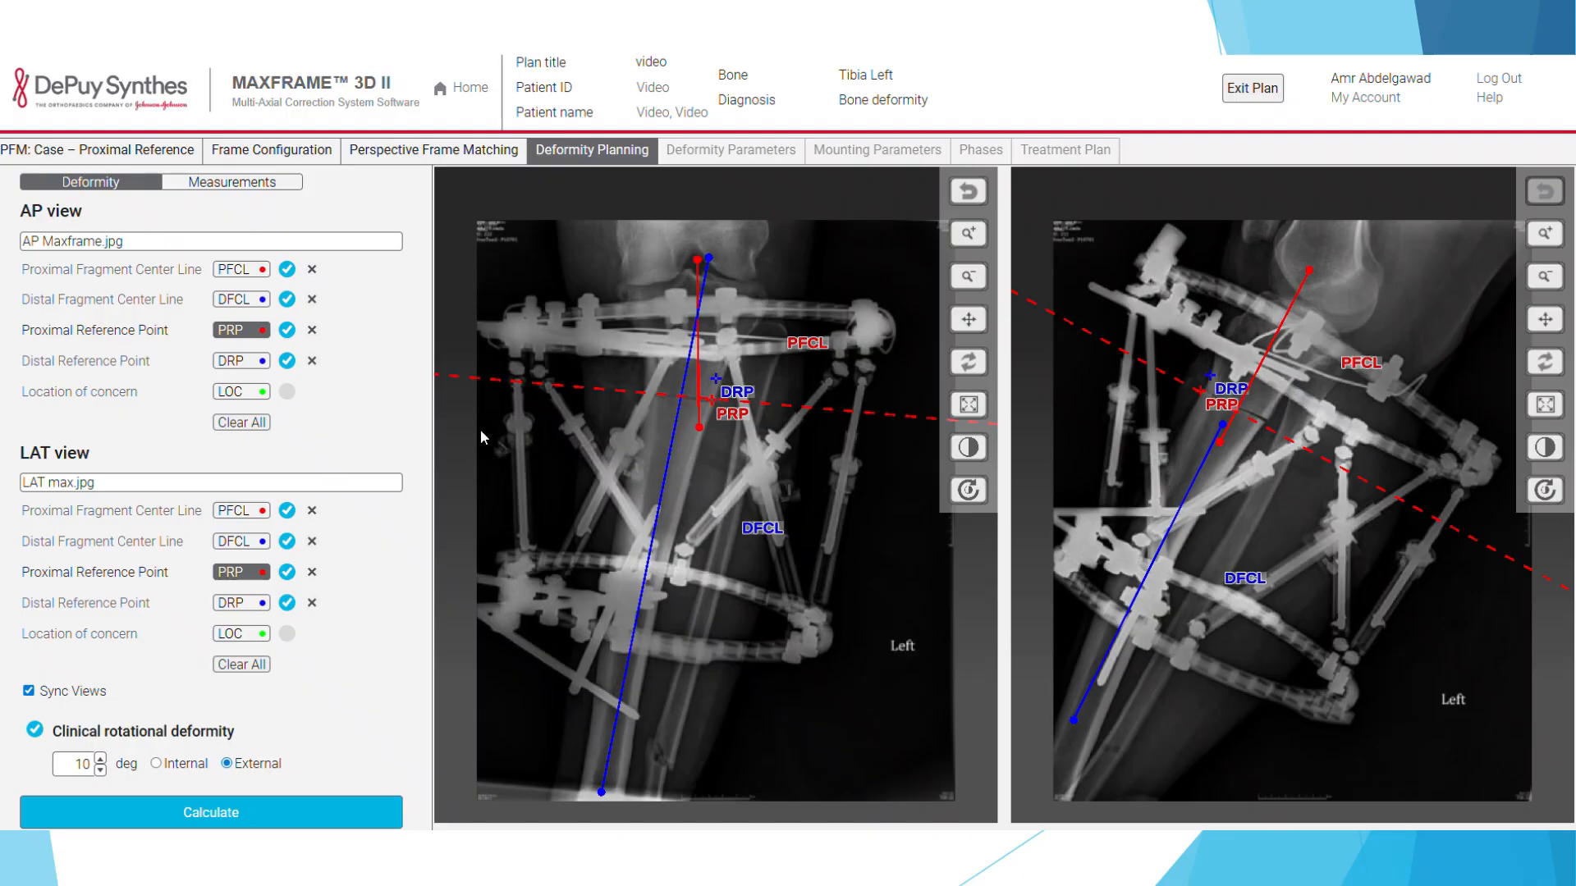
Step: Move the distal reference point back onto the proximal reference point at the osteotomy on both the AP and LAT views
left_click(250, 361)
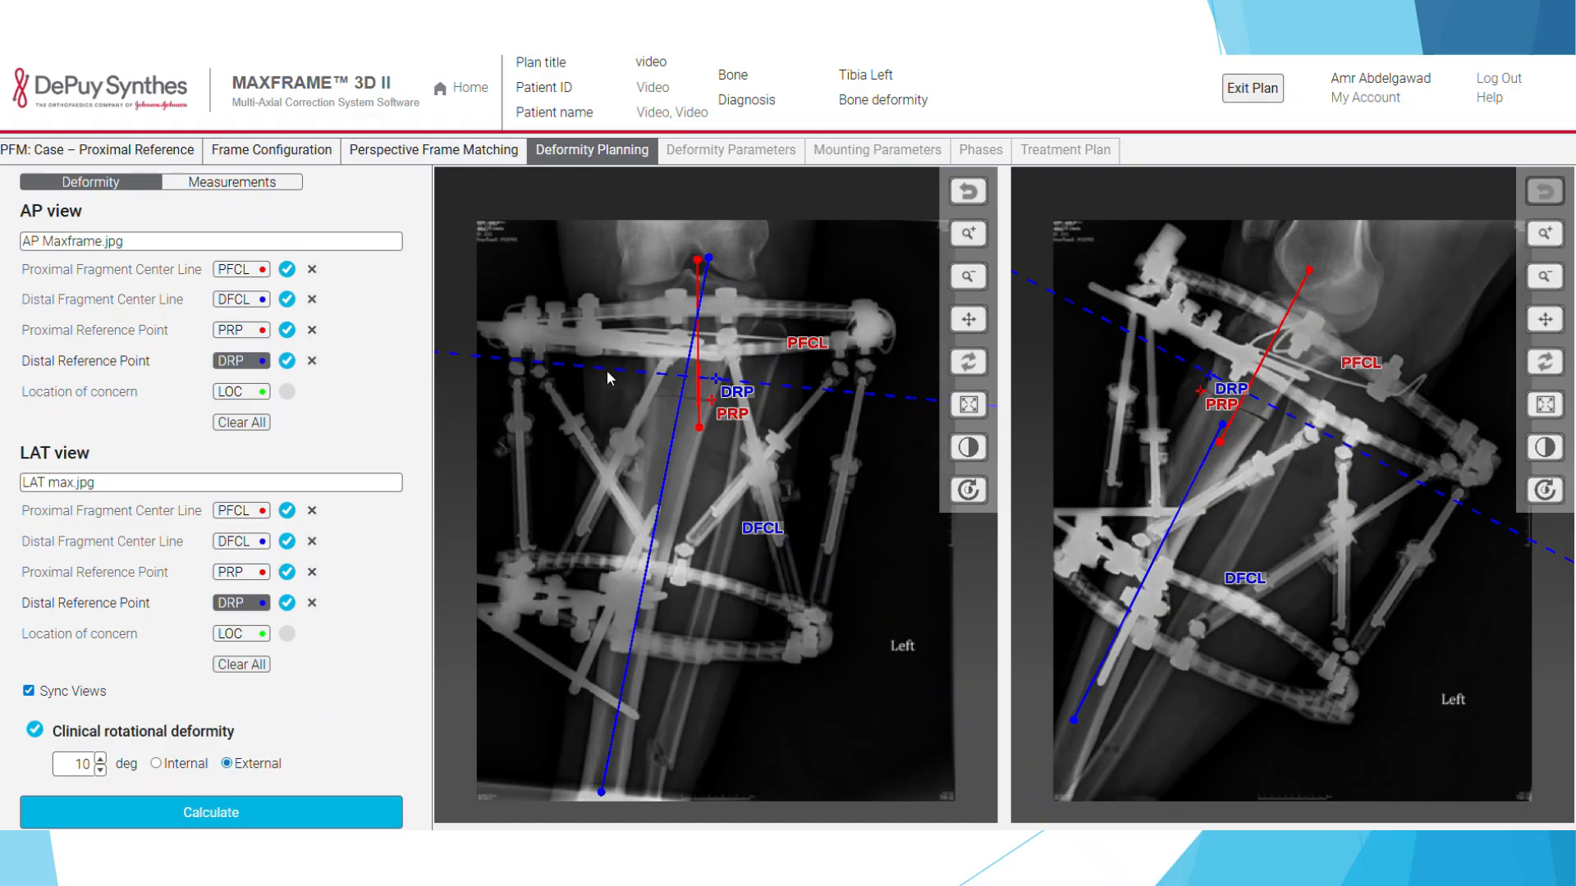
left_click_drag(717, 380, 711, 403)
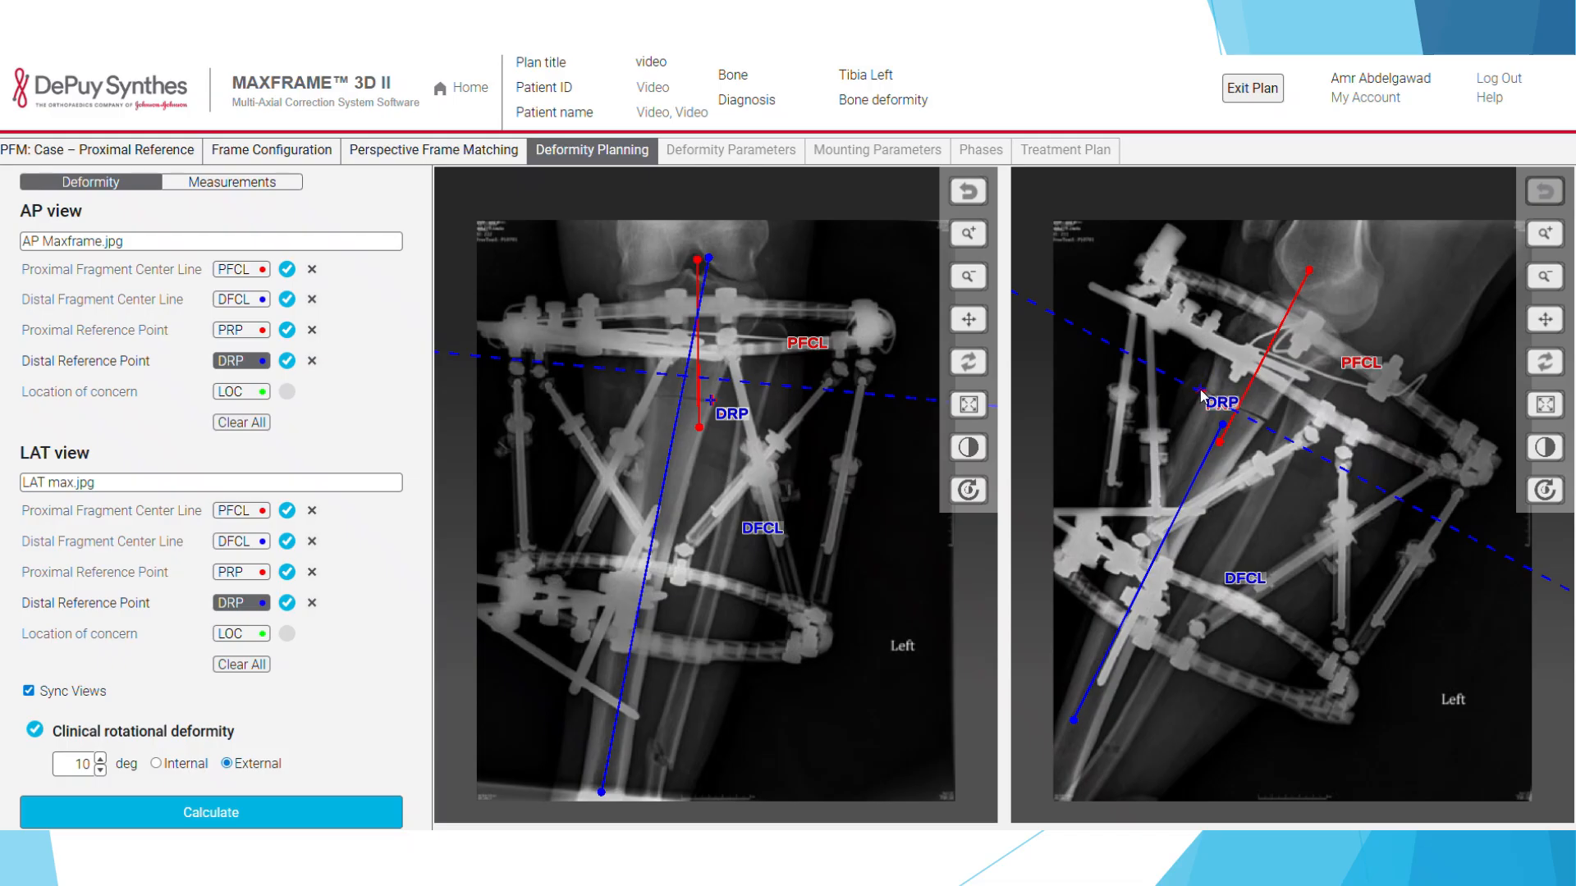
left_click(1198, 391)
Step: Recalculate the deformity with the overlapping reference points, acknowledge the warning, and open the deformity parameters
left_click(237, 821)
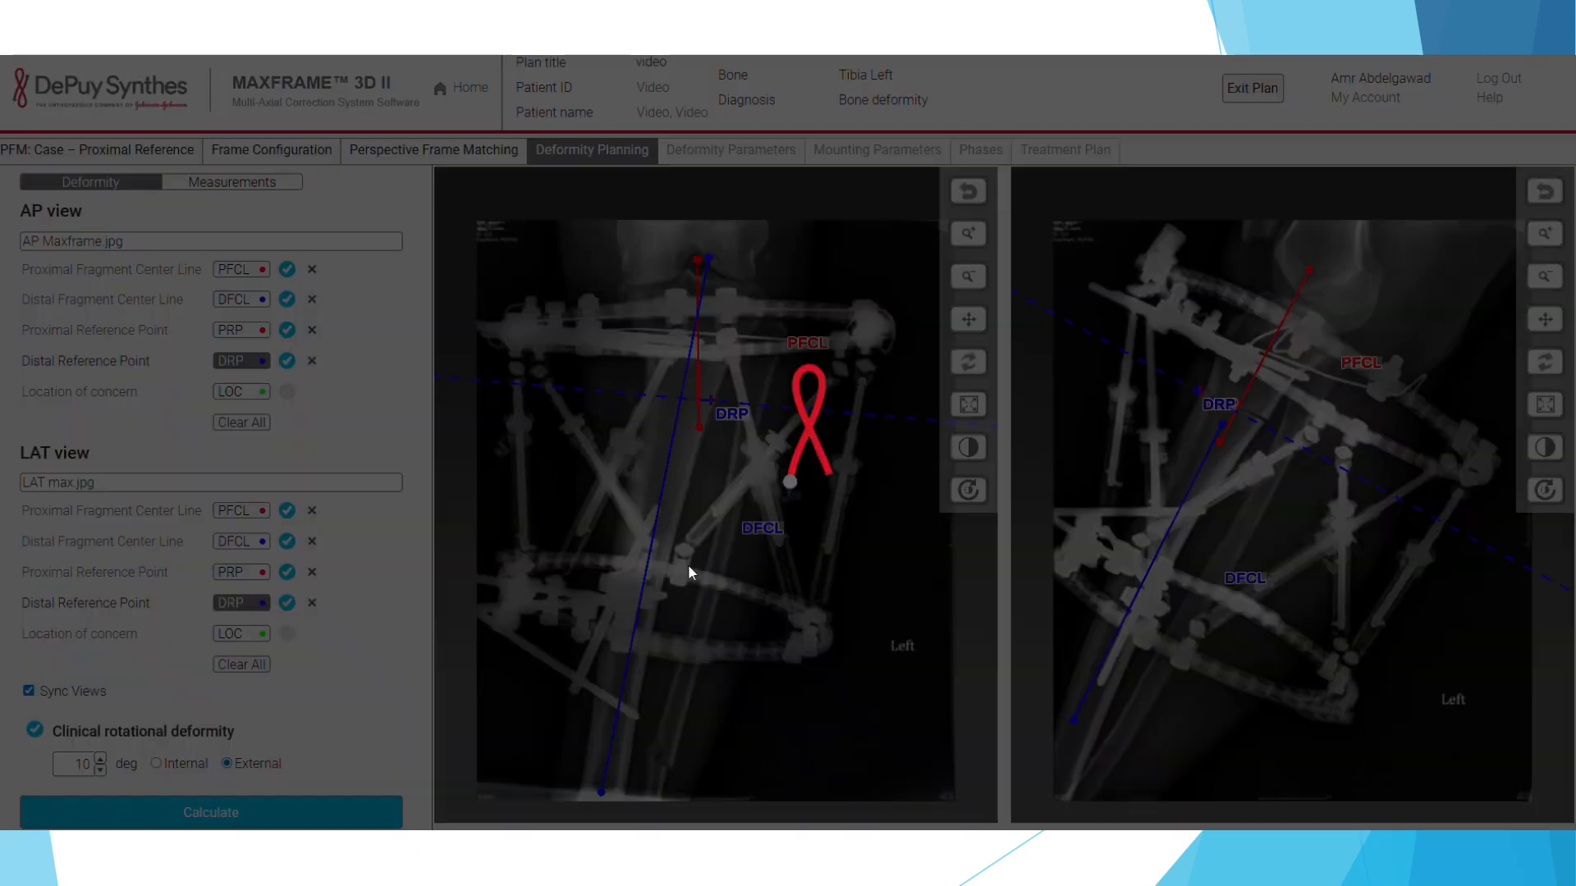
left_click(783, 495)
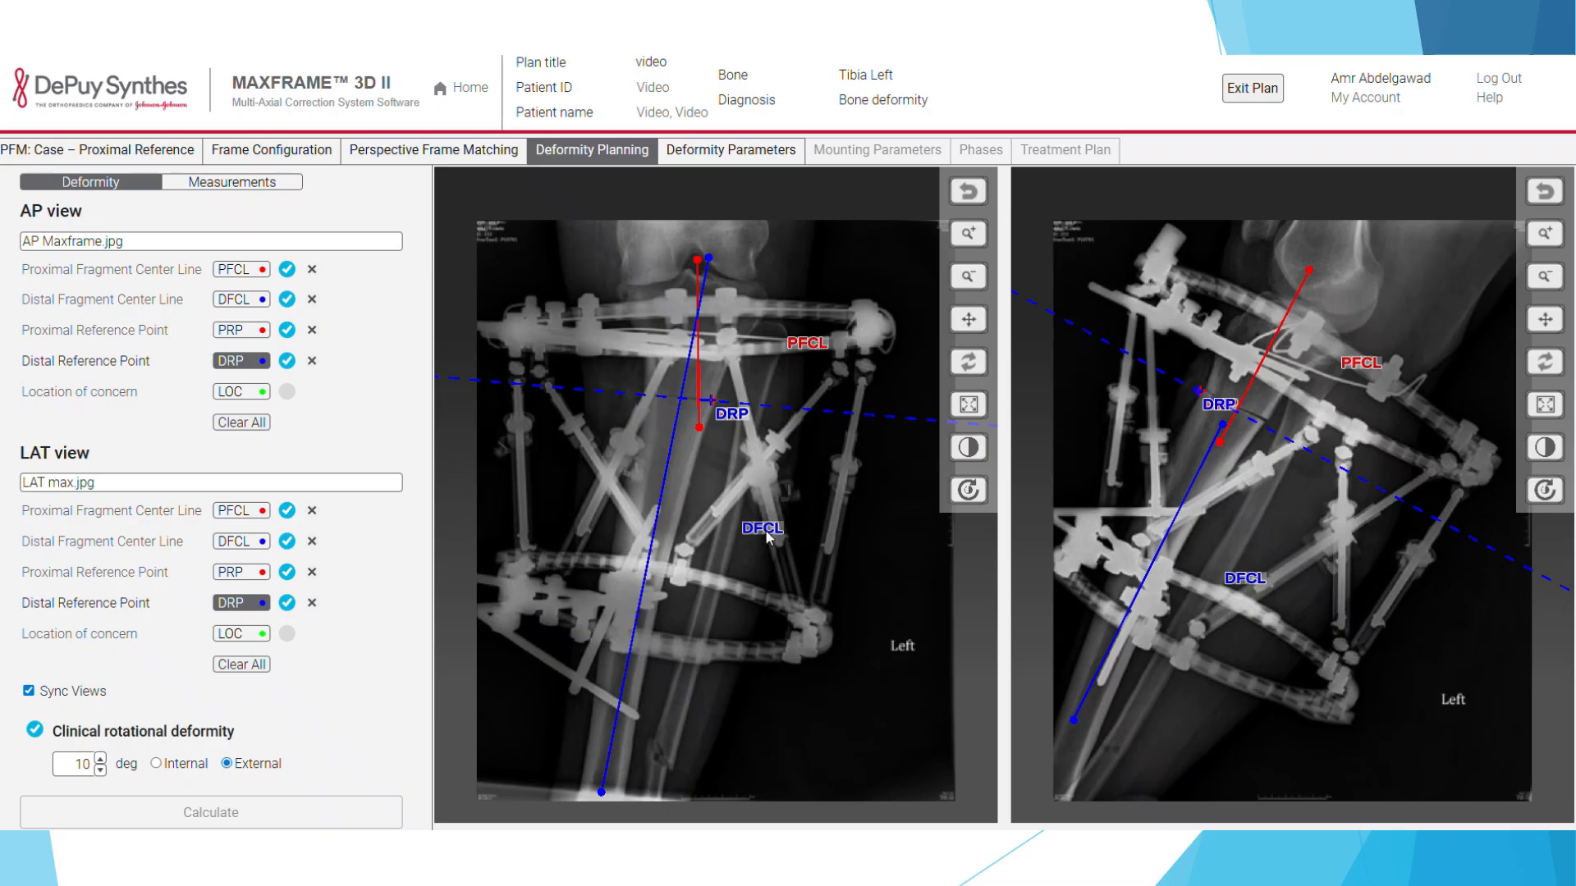
left_click(691, 148)
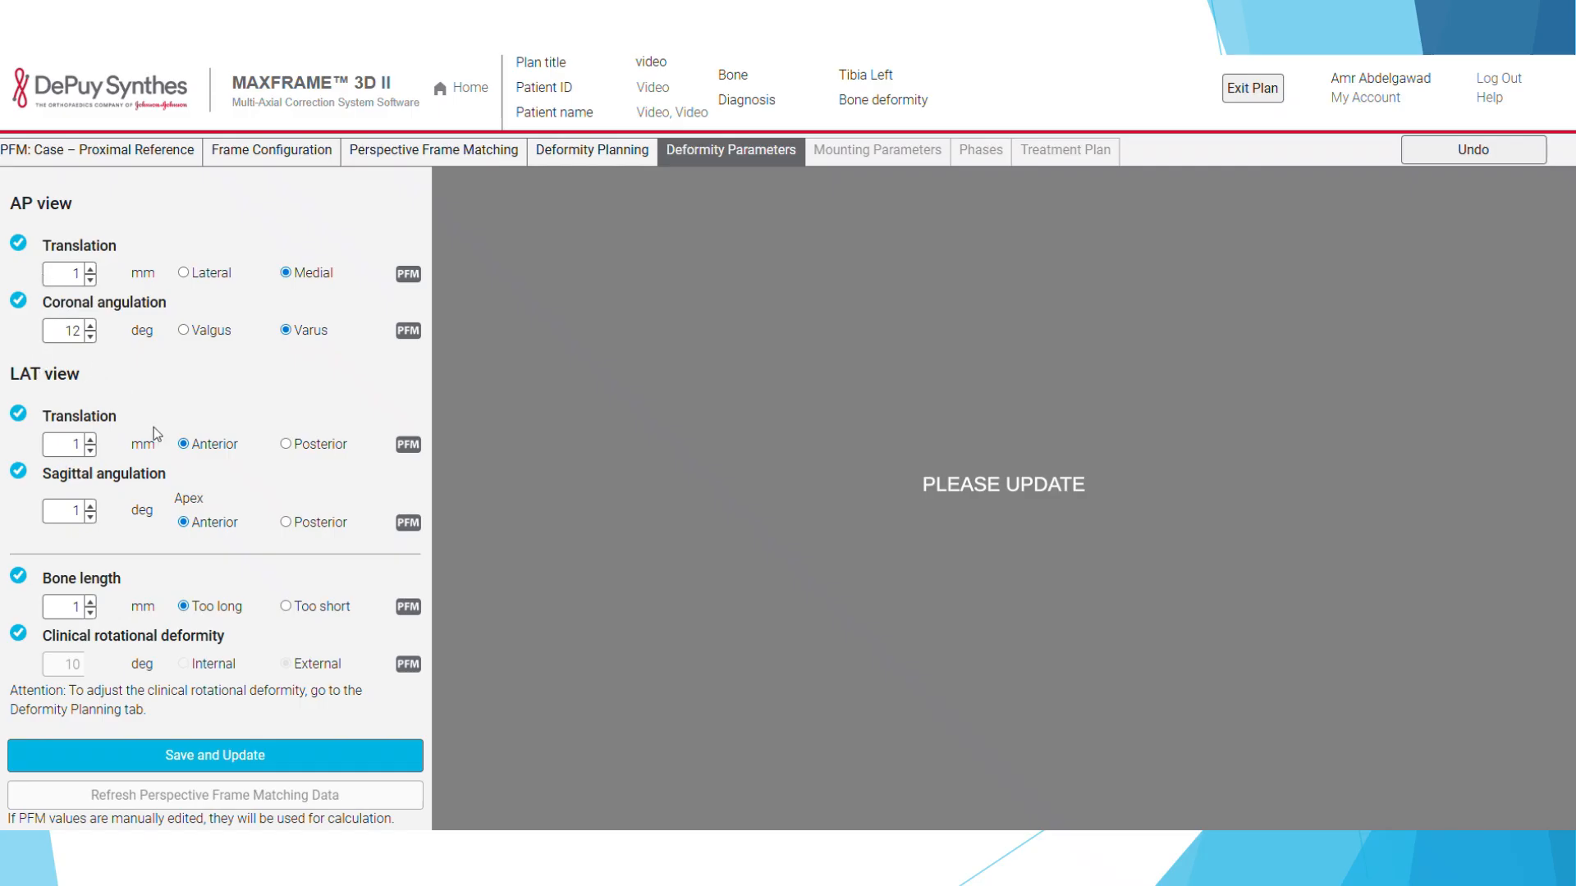
Step: Set the translation to 0 mm for both the AP view and the LAT view
left_click(96, 280)
left_click(91, 451)
left_click(91, 442)
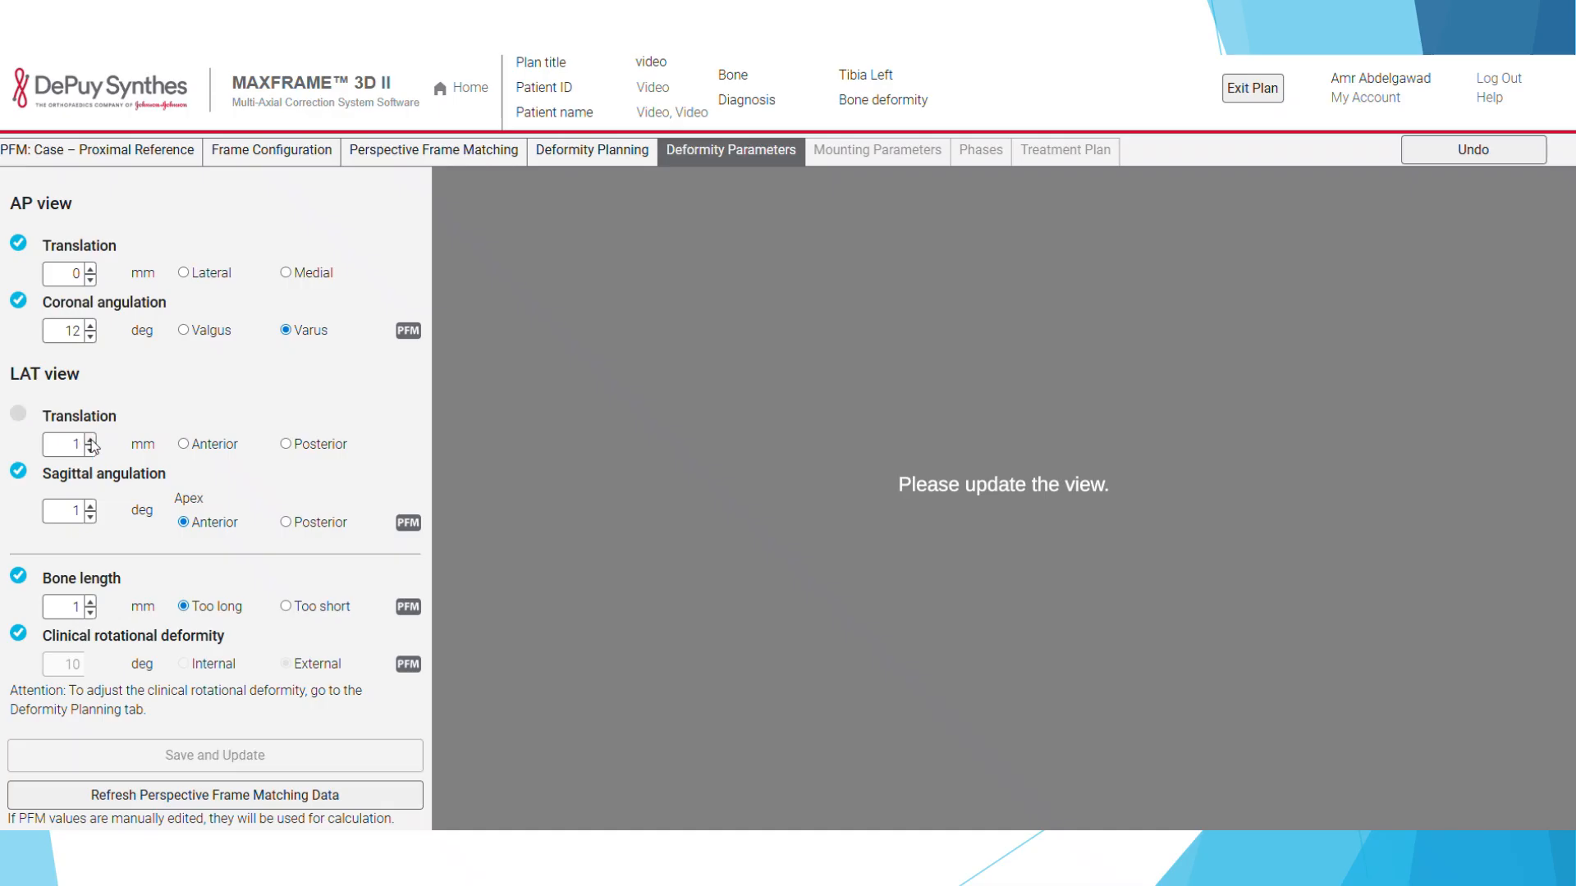
left_click(90, 268)
left_click(90, 281)
left_click(92, 450)
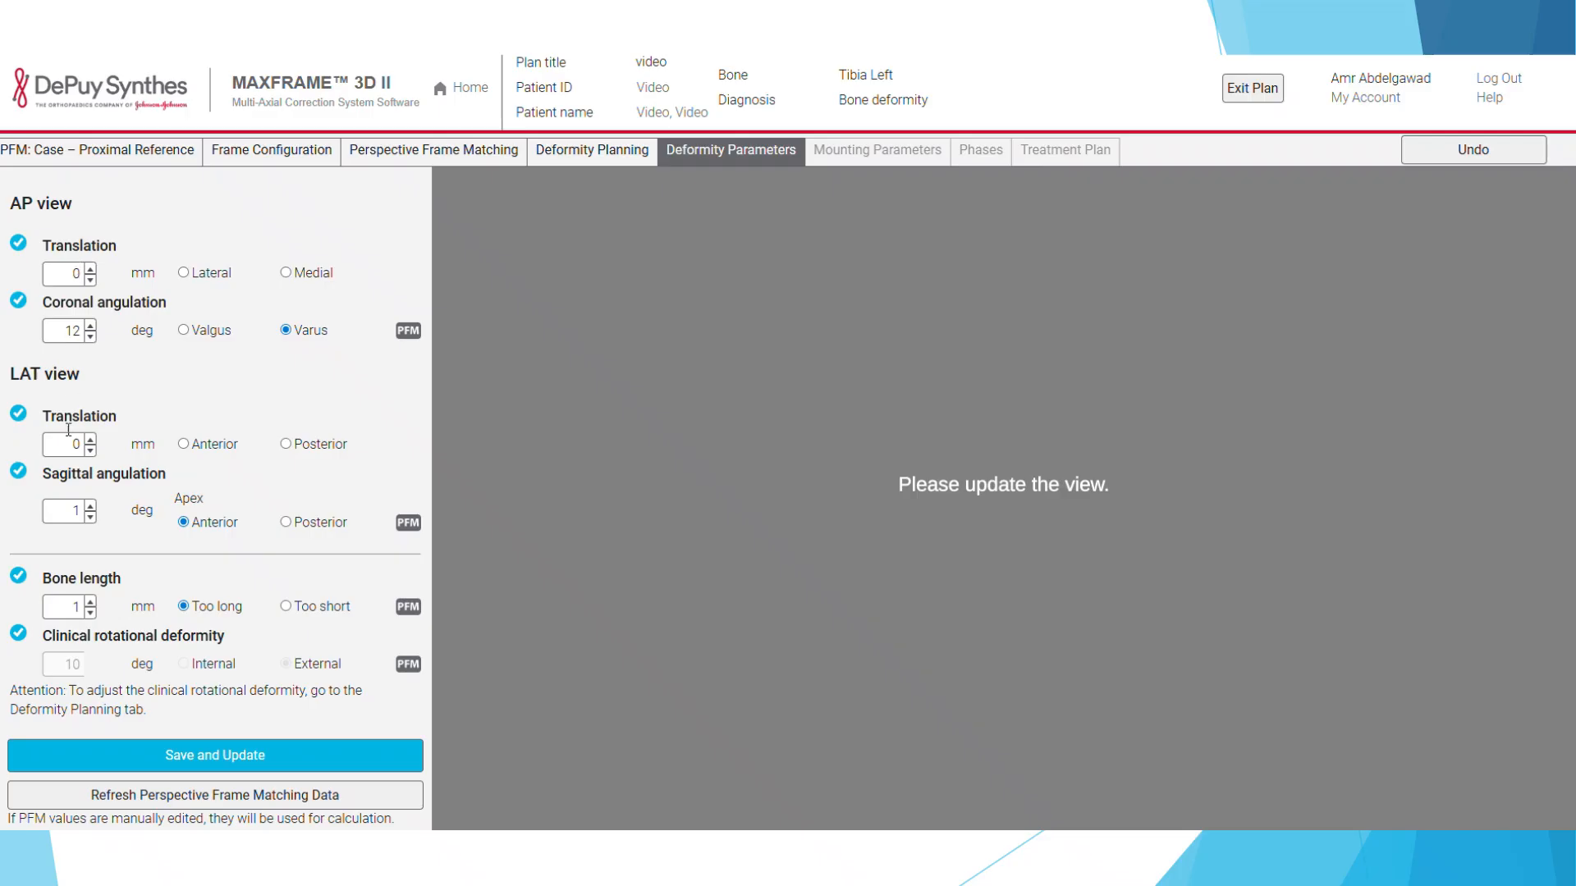
Step: Set the sagittal angulation to 0 degrees and enter a bone length of 1 mm
left_click(90, 517)
left_click(92, 506)
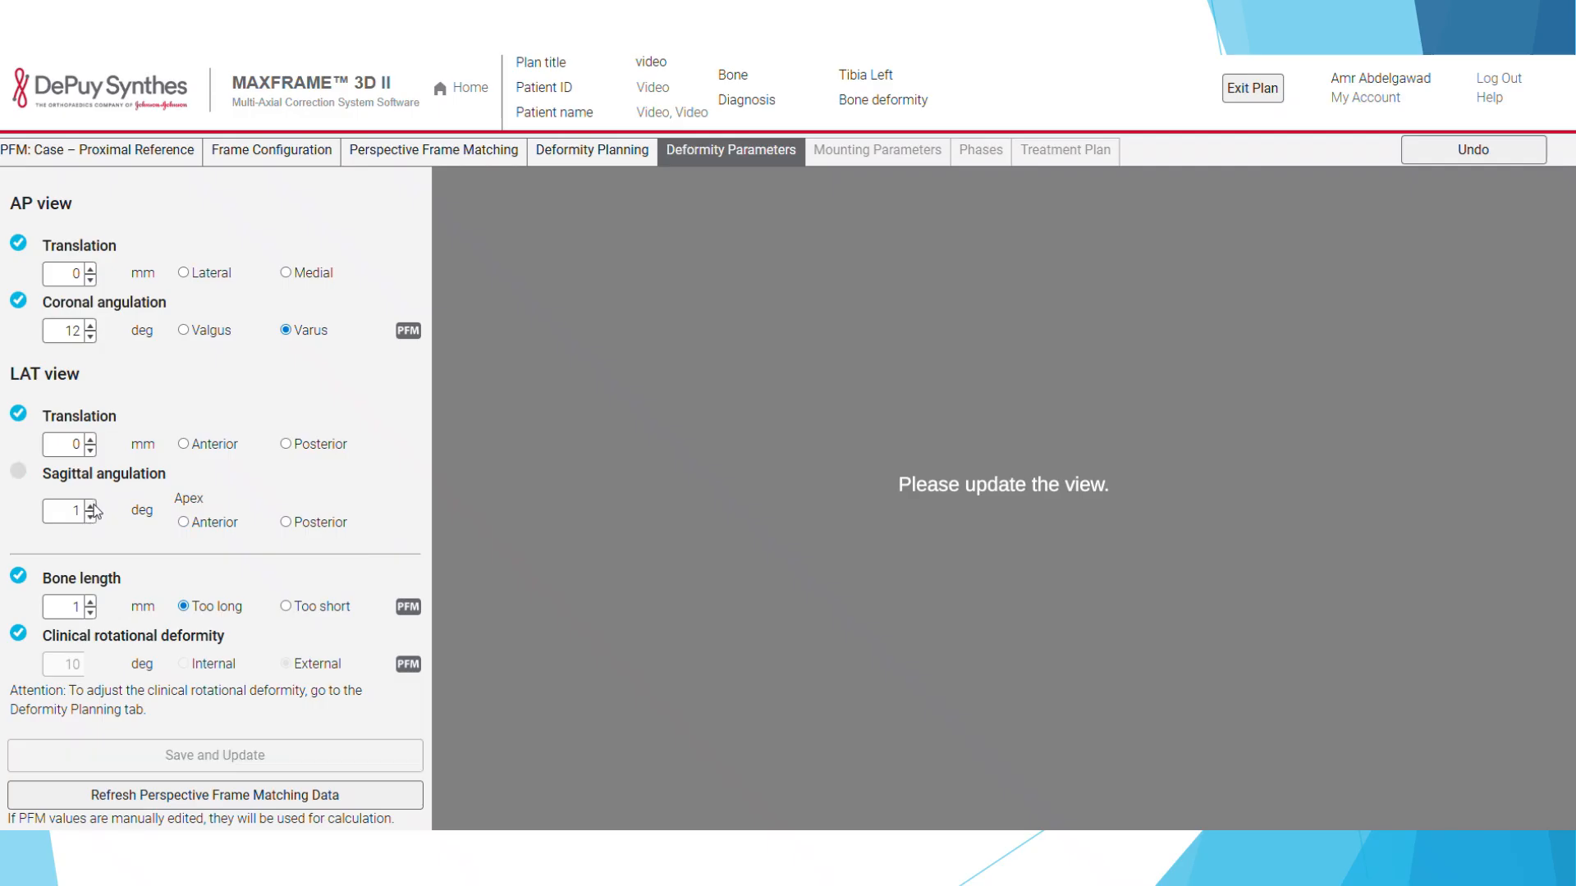
left_click(91, 518)
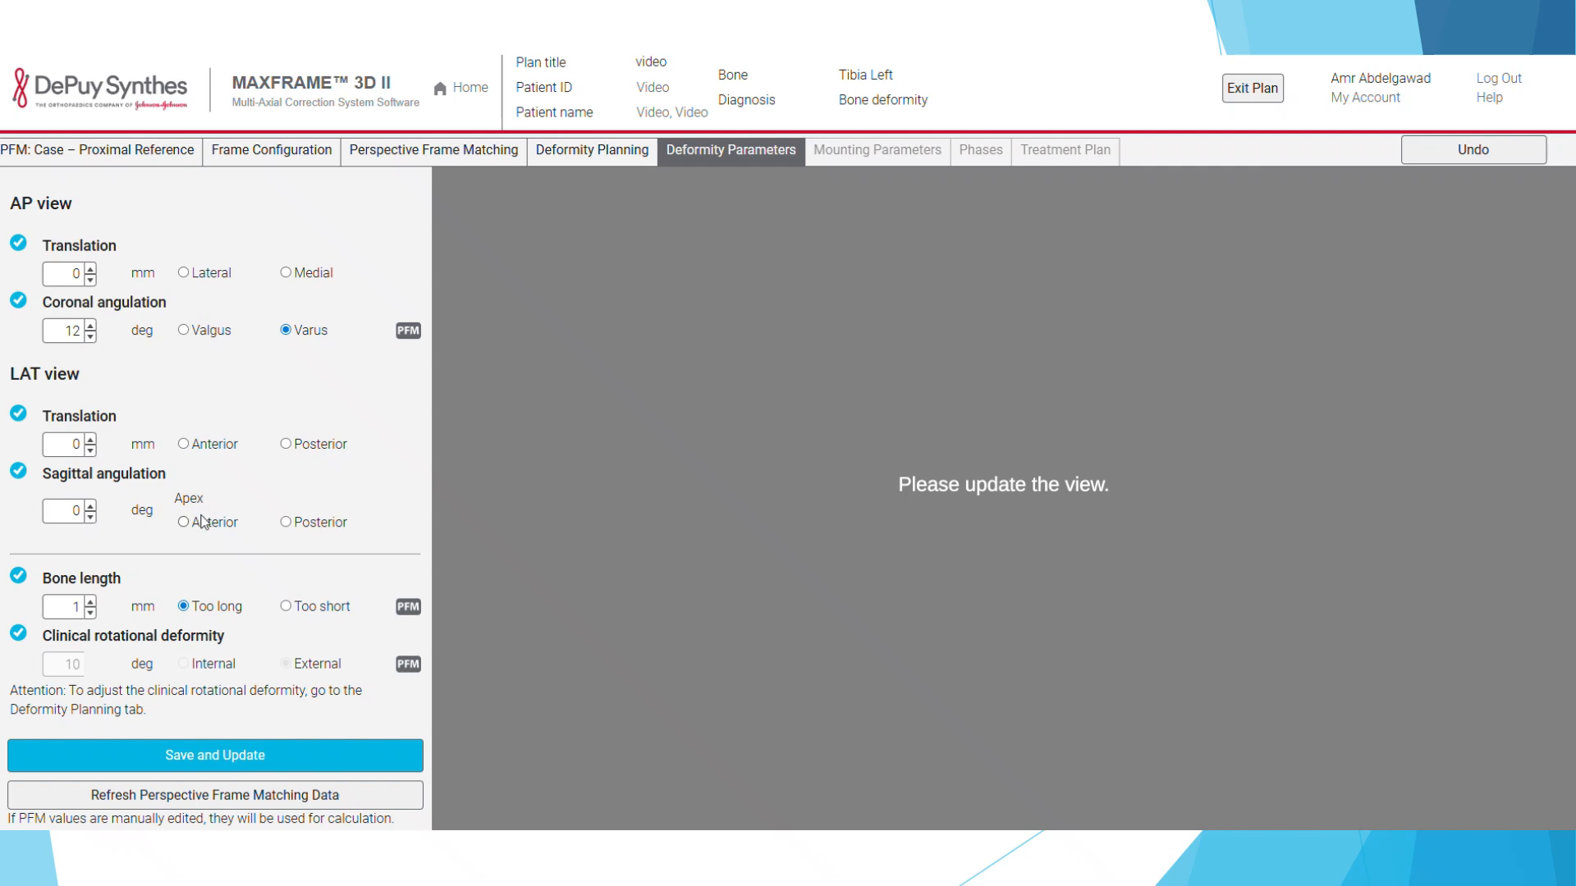
left_click(286, 523)
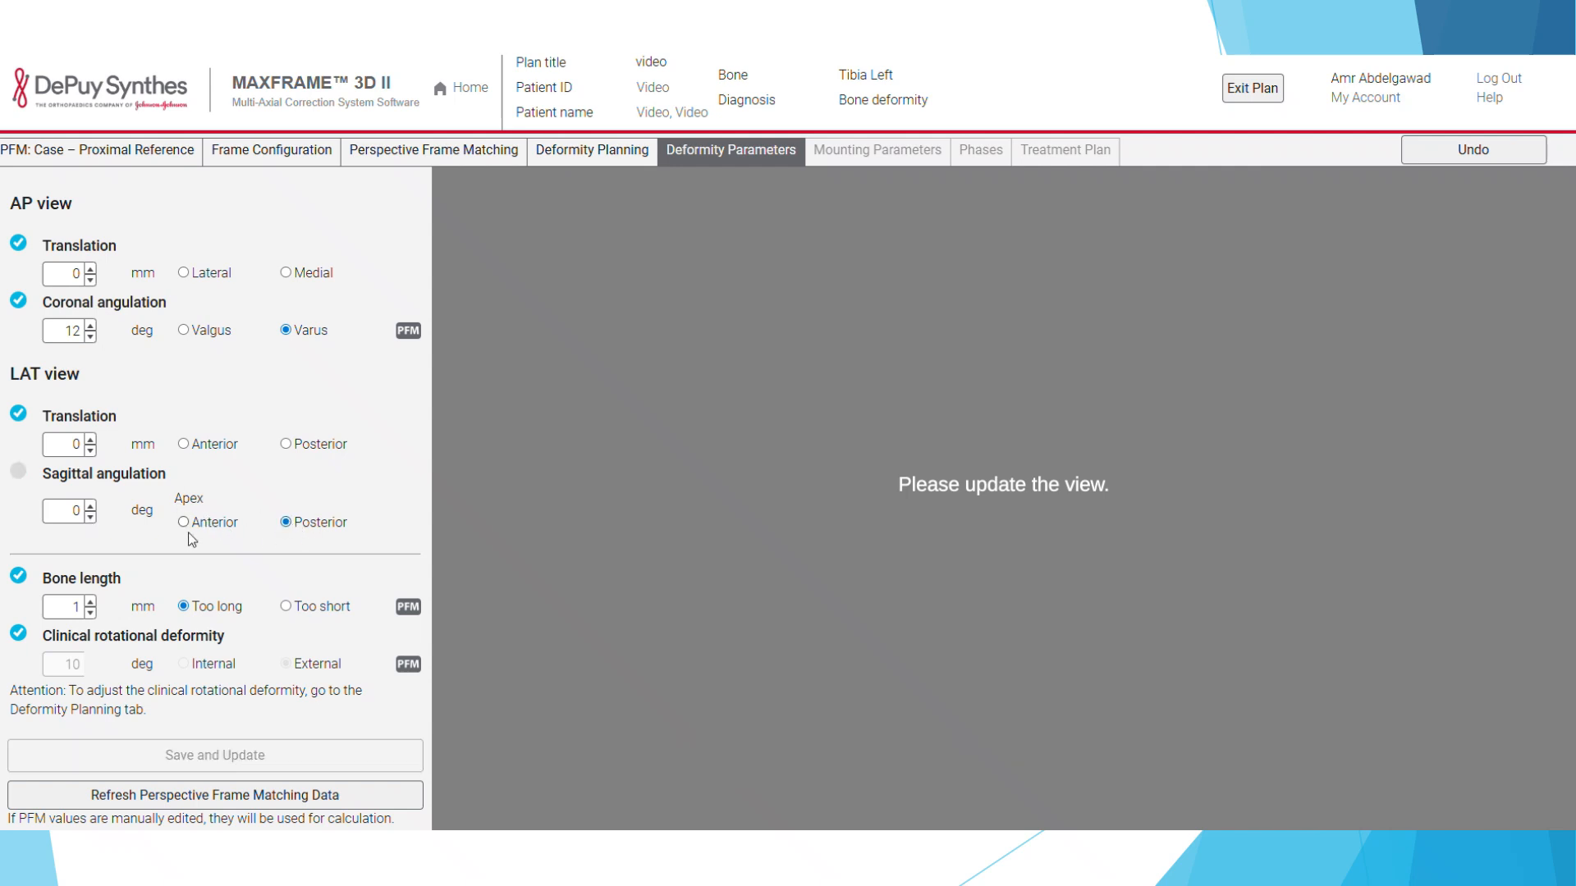
left_click(90, 506)
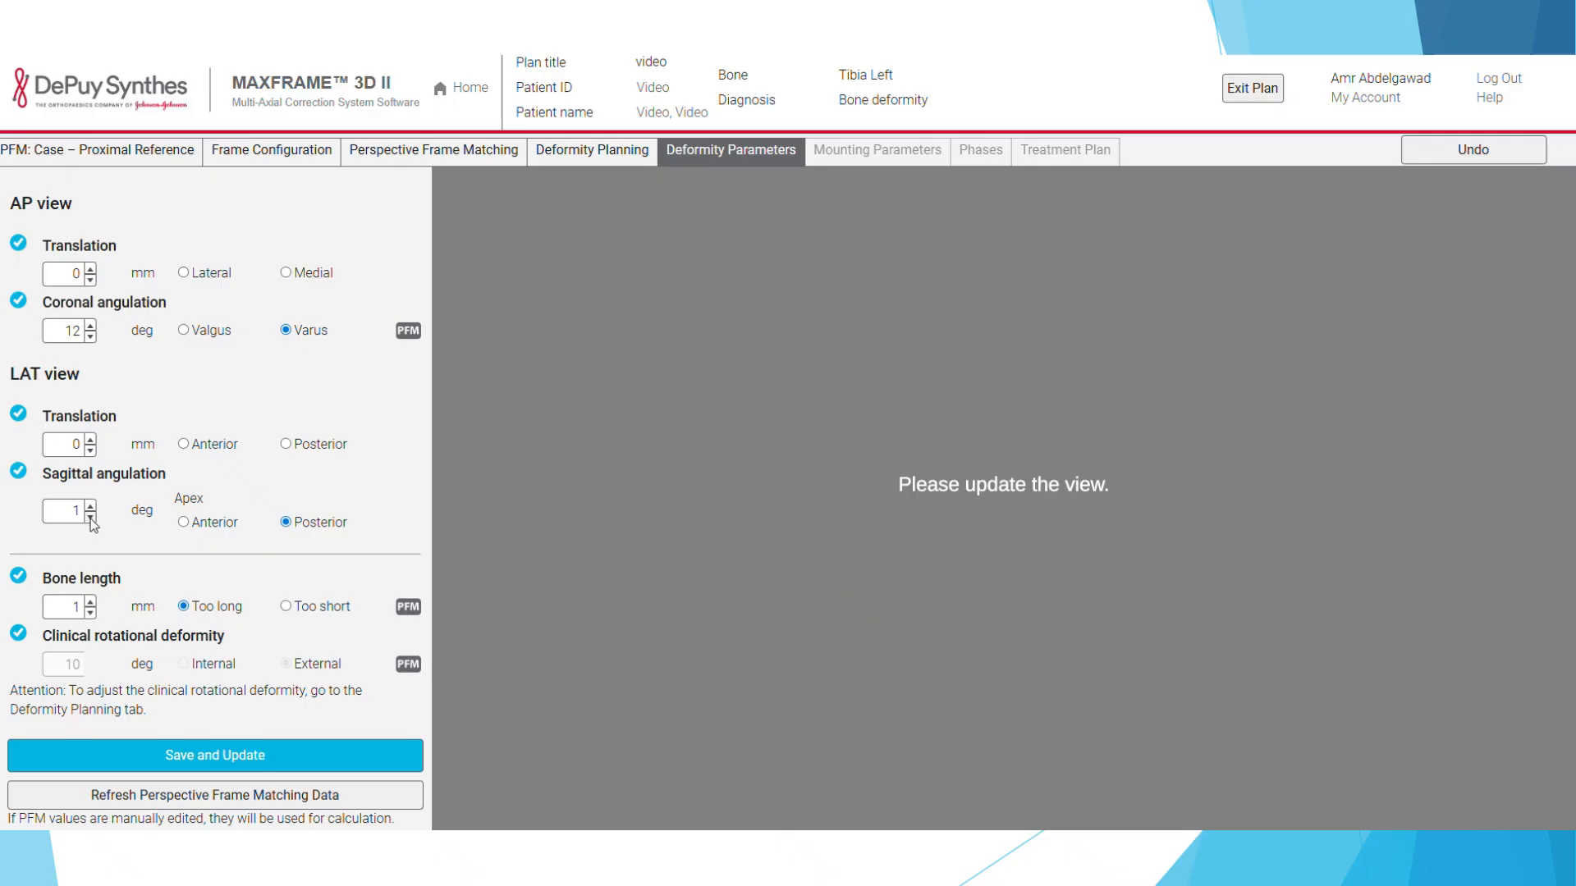
left_click(90, 519)
left_click(78, 606)
type("1")
scroll(207, 638, "down", 1)
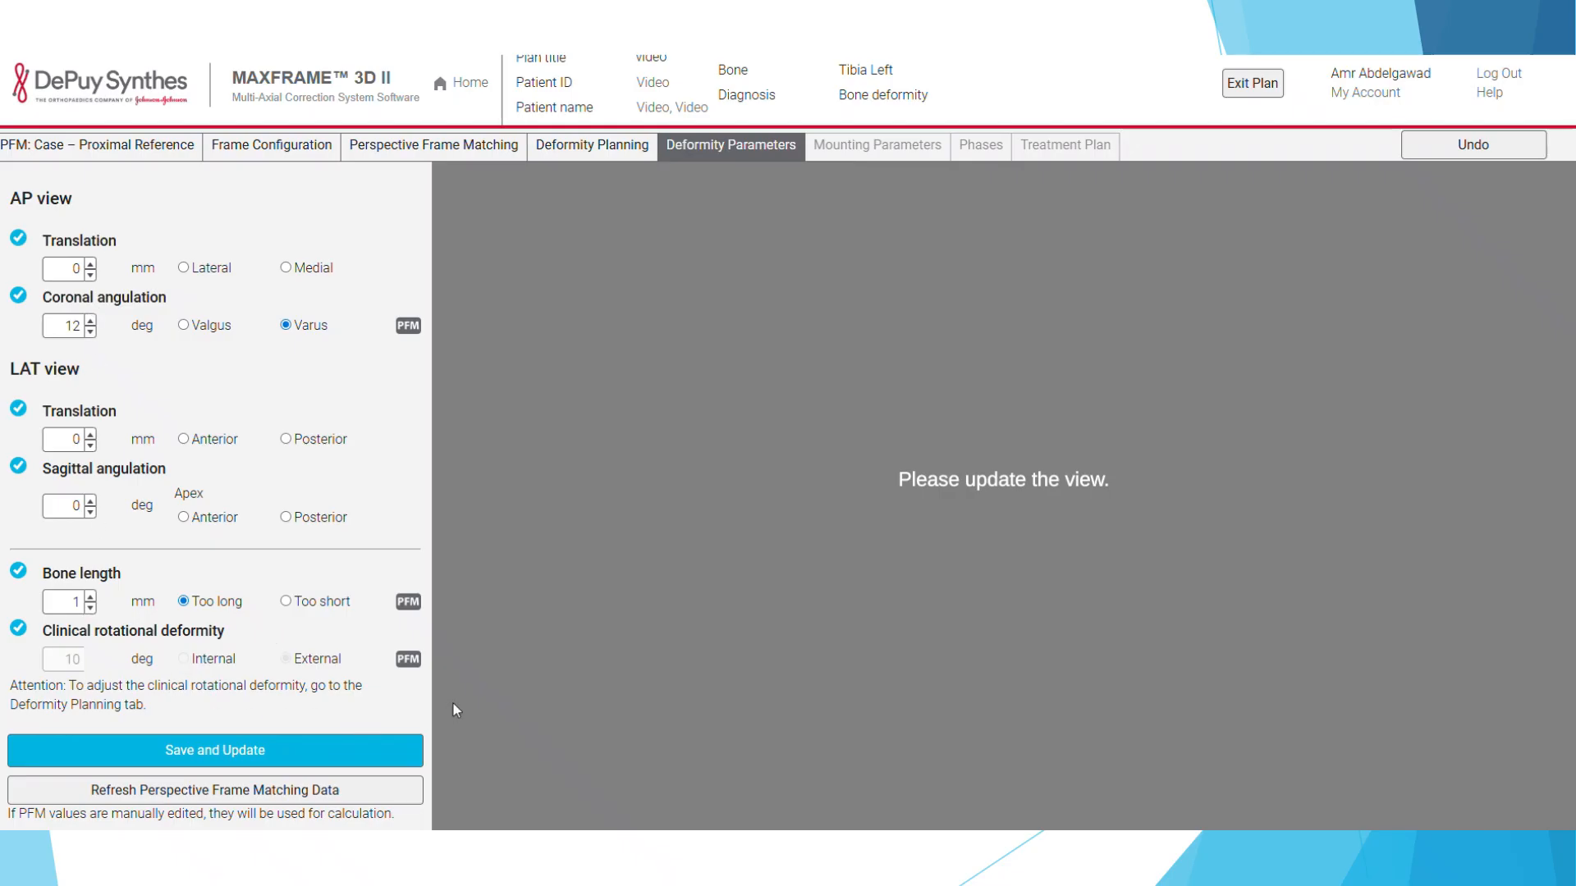
Step: Return to deformity planning without saving the parameters and move the AP distal reference point off the proximal one, accepting the data change
left_click(611, 145)
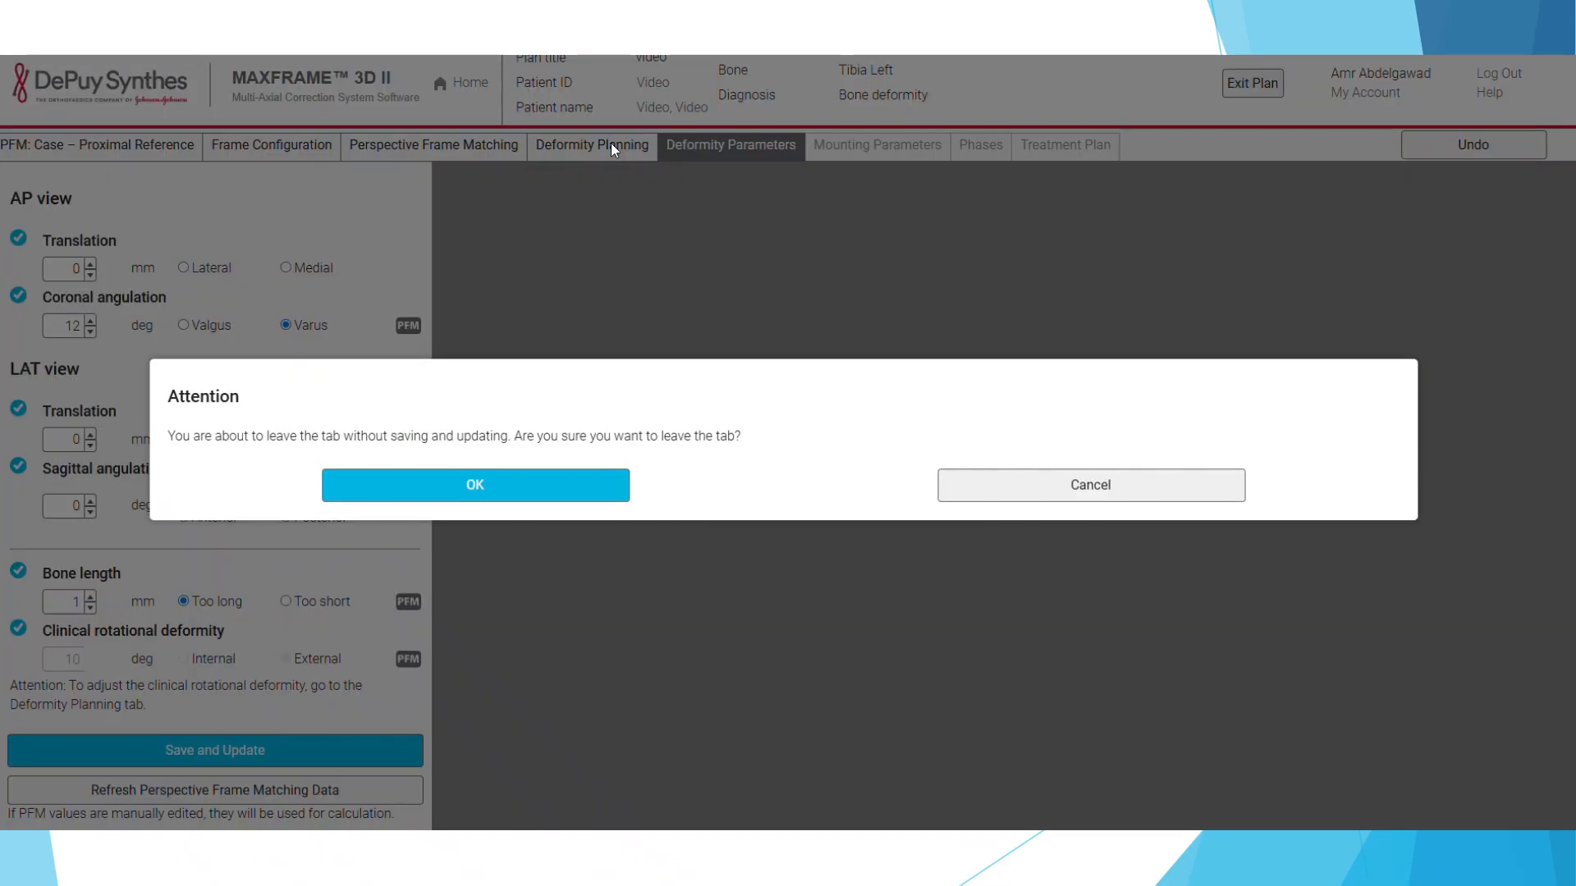
left_click(470, 491)
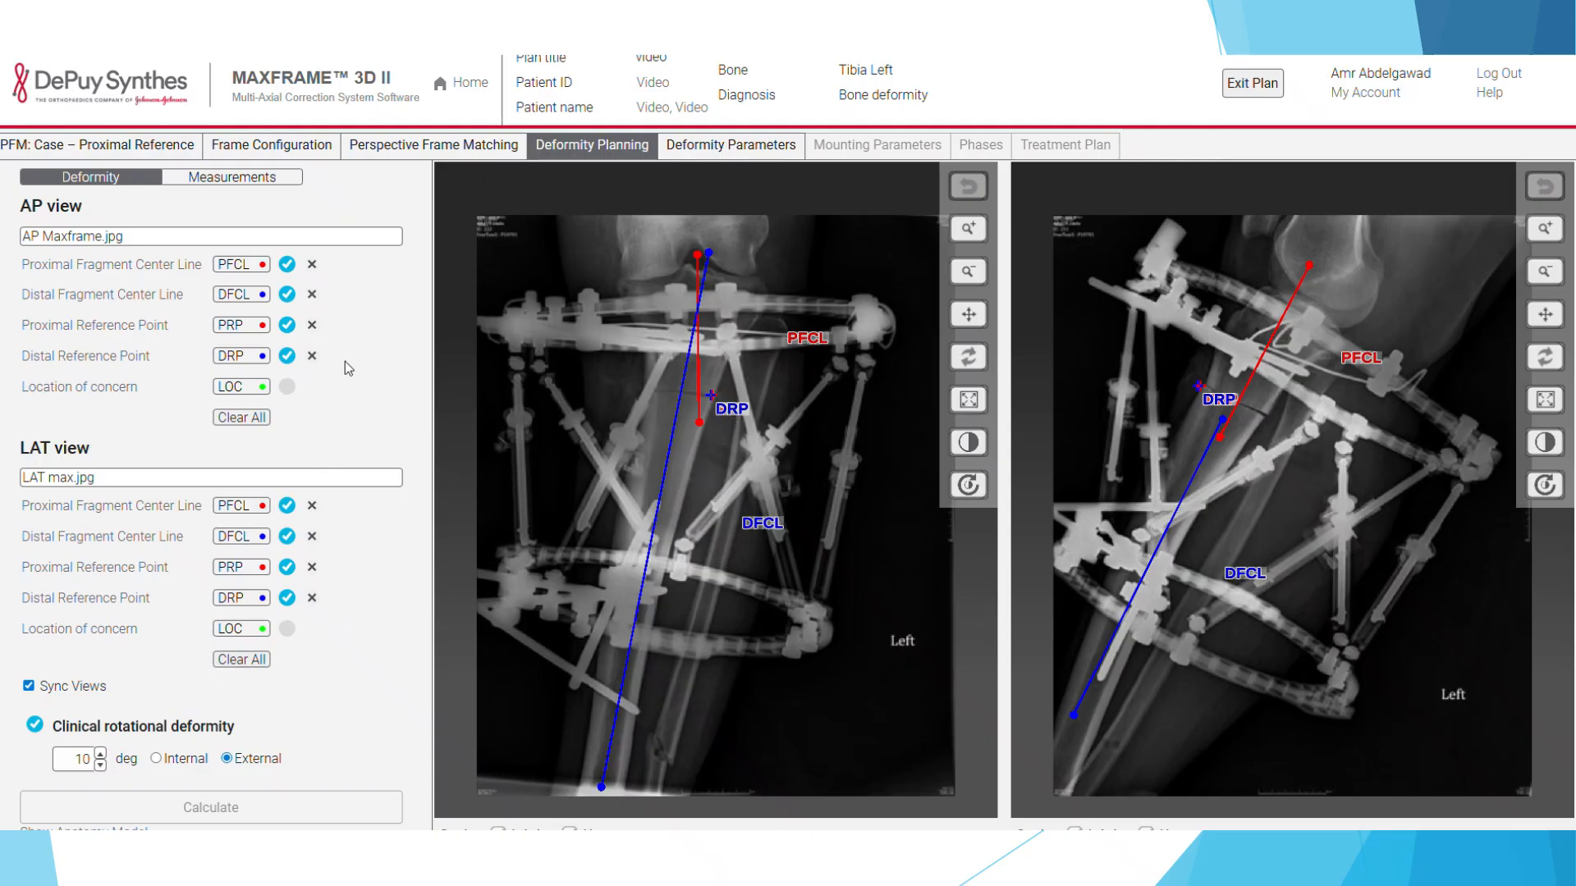
left_click(231, 357)
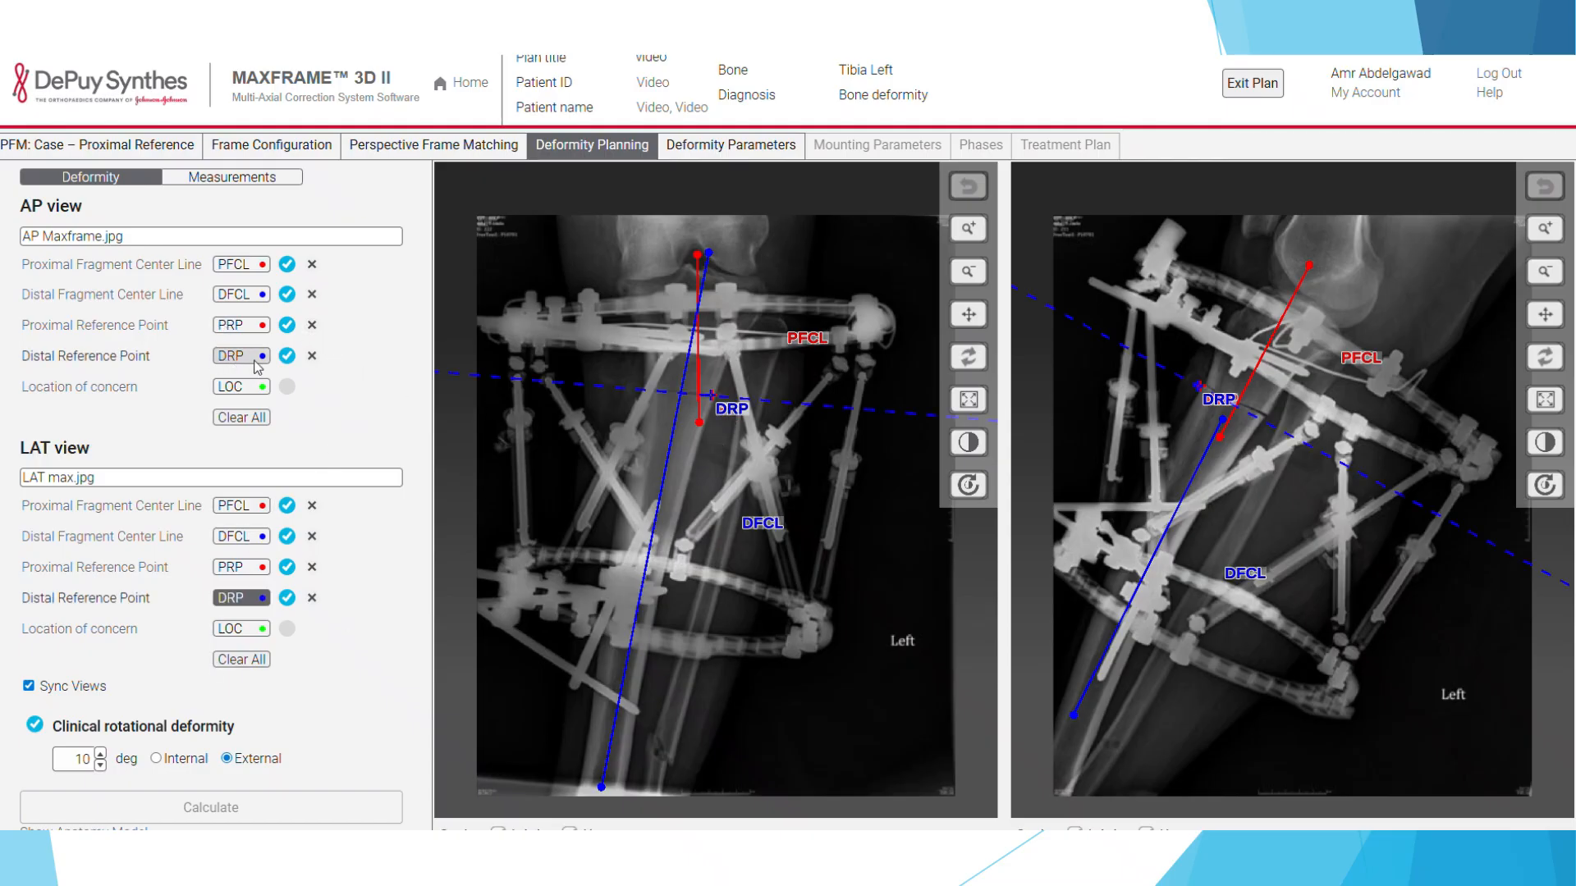
left_click(704, 399)
left_click(693, 401)
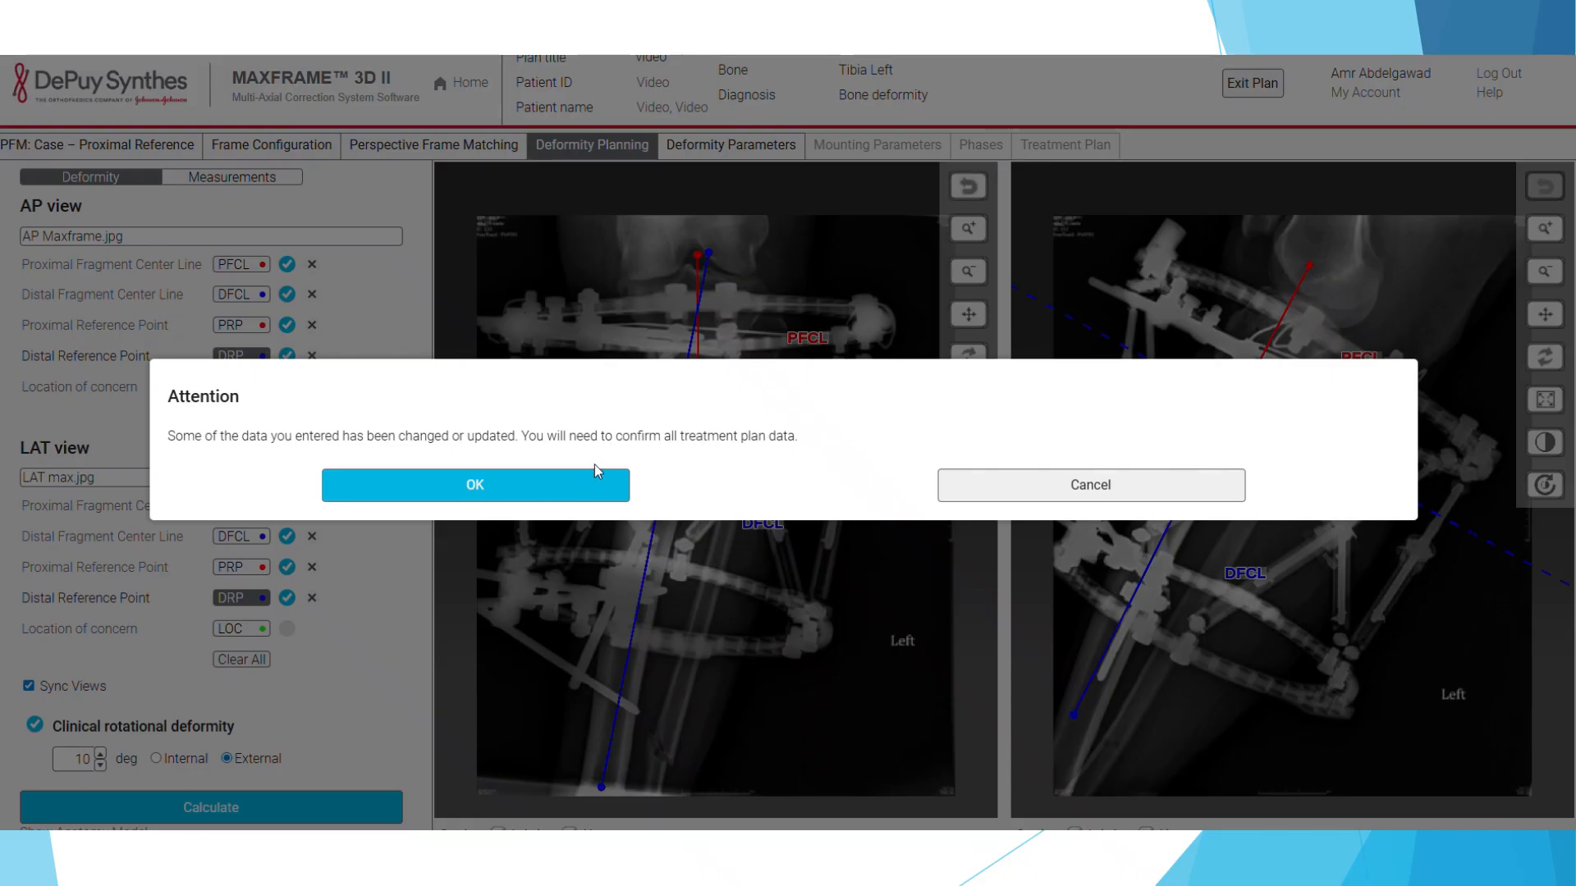
left_click(583, 491)
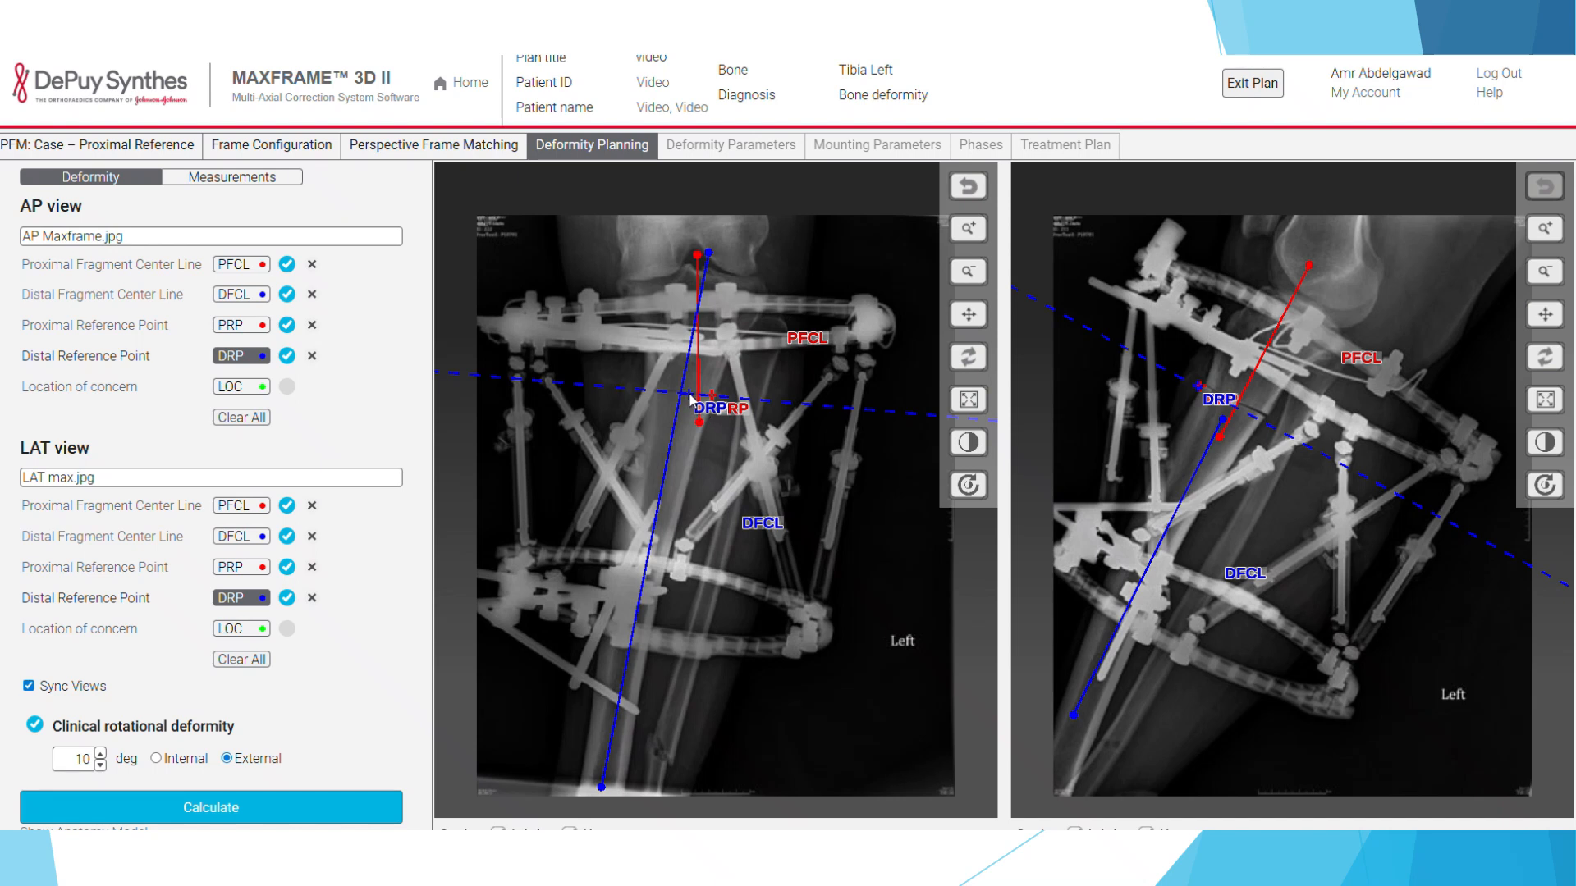
Step: Place the distal reference point on the distal fragment center line, just below the proximal reference point, on both the AP and LAT views
left_click_drag(718, 399, 688, 415)
mouse_move(1201, 386)
left_mouse_down()
mouse_move(1216, 408)
mouse_move(1192, 411)
left_mouse_up()
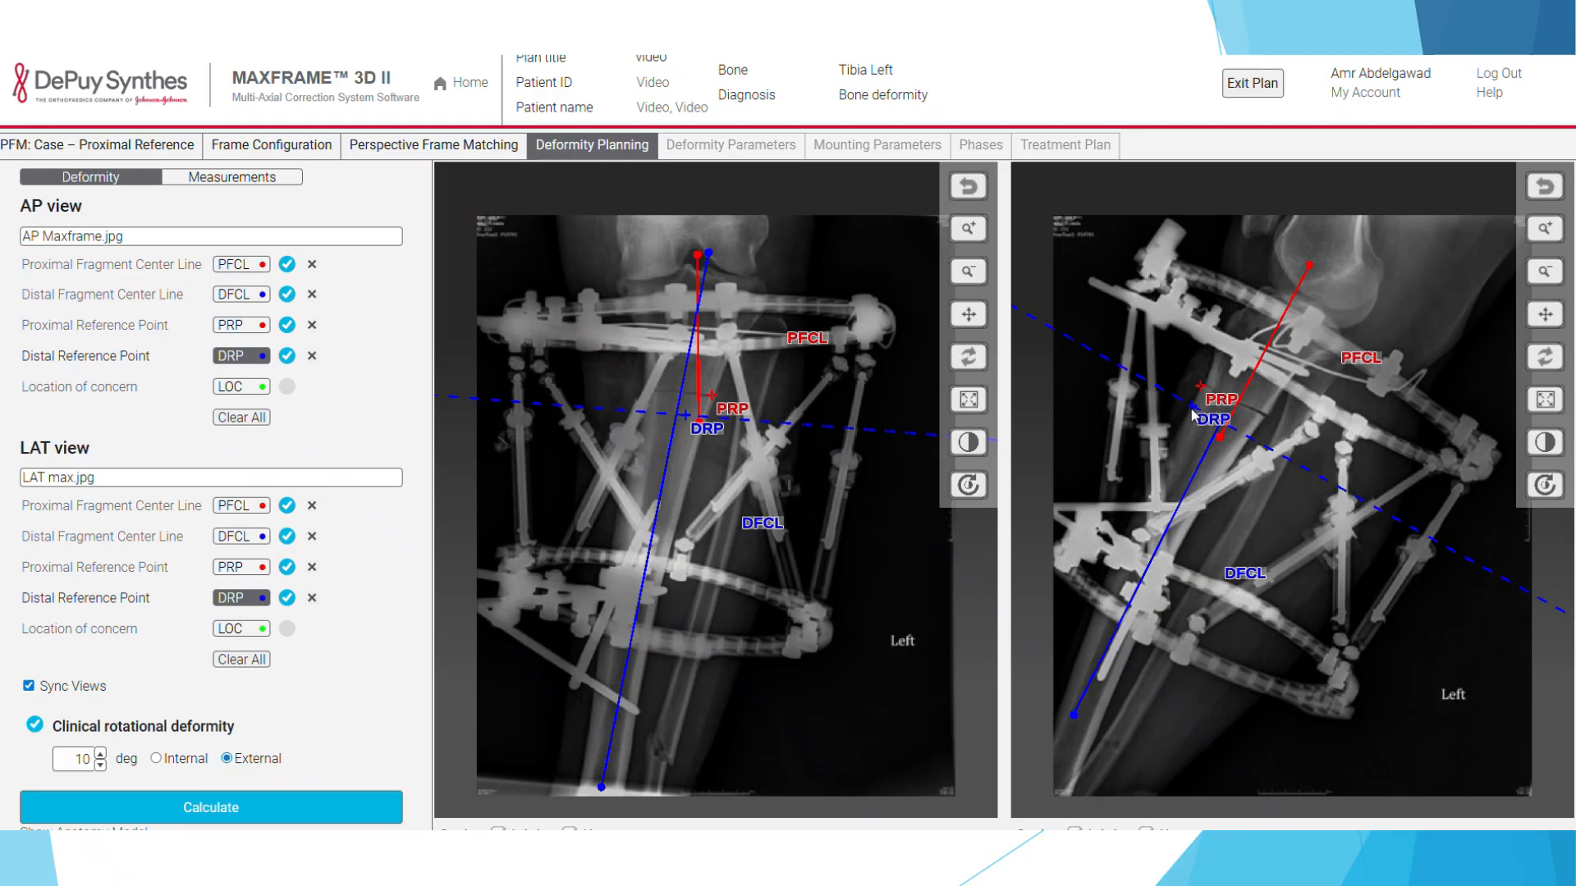
left_click_drag(1190, 408, 1216, 418)
Step: Calculate the deformity with the distal reference point on its center line, acknowledge the warning, and open the deformity parameters
left_click(252, 799)
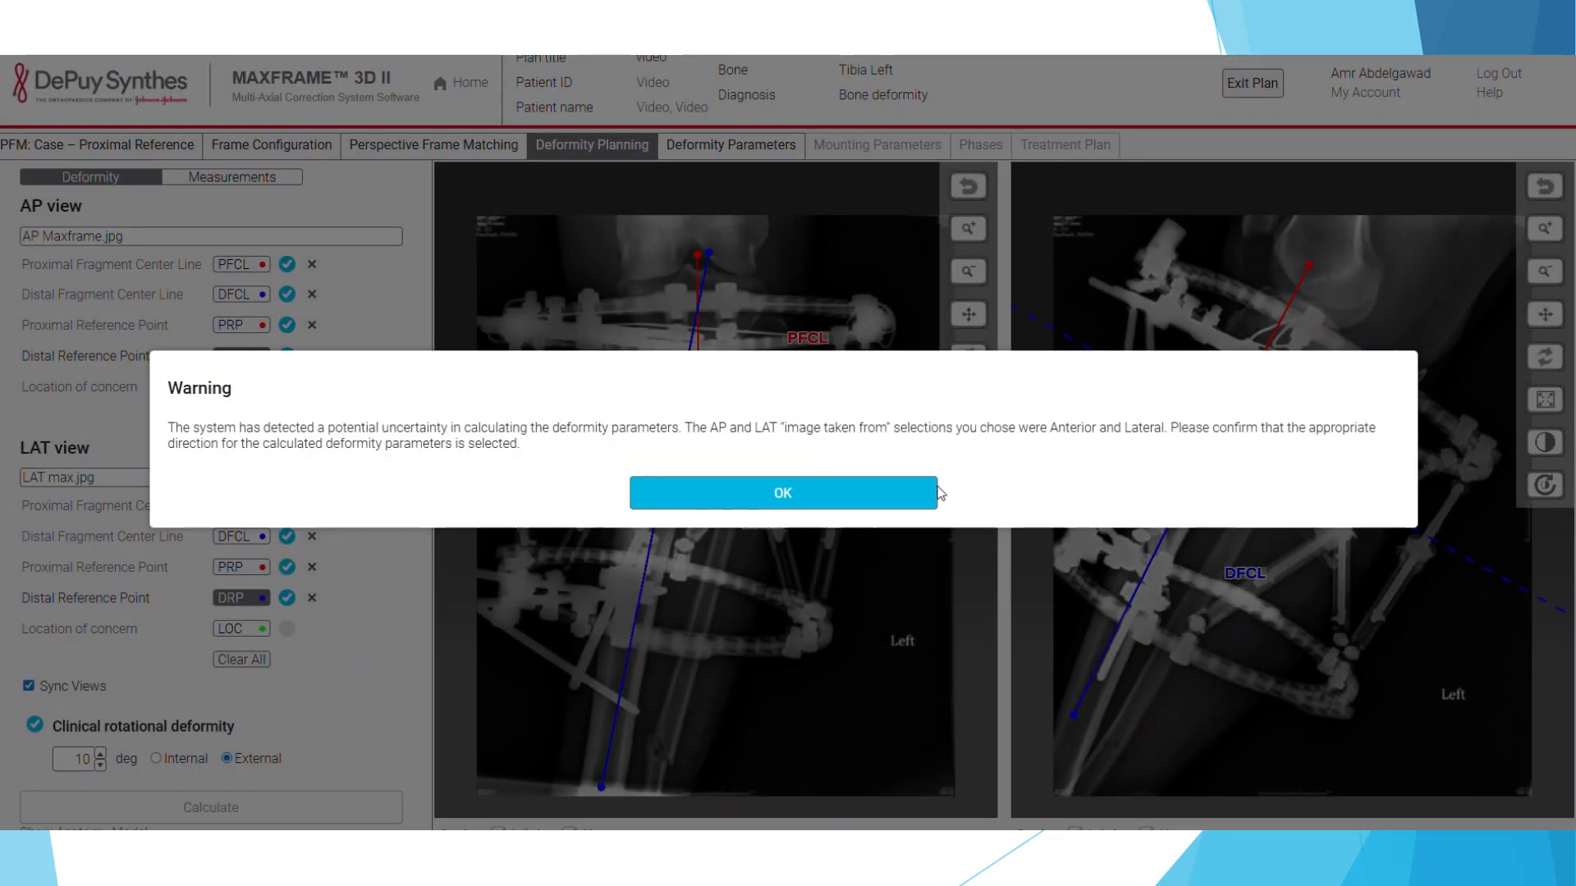
left_click(848, 495)
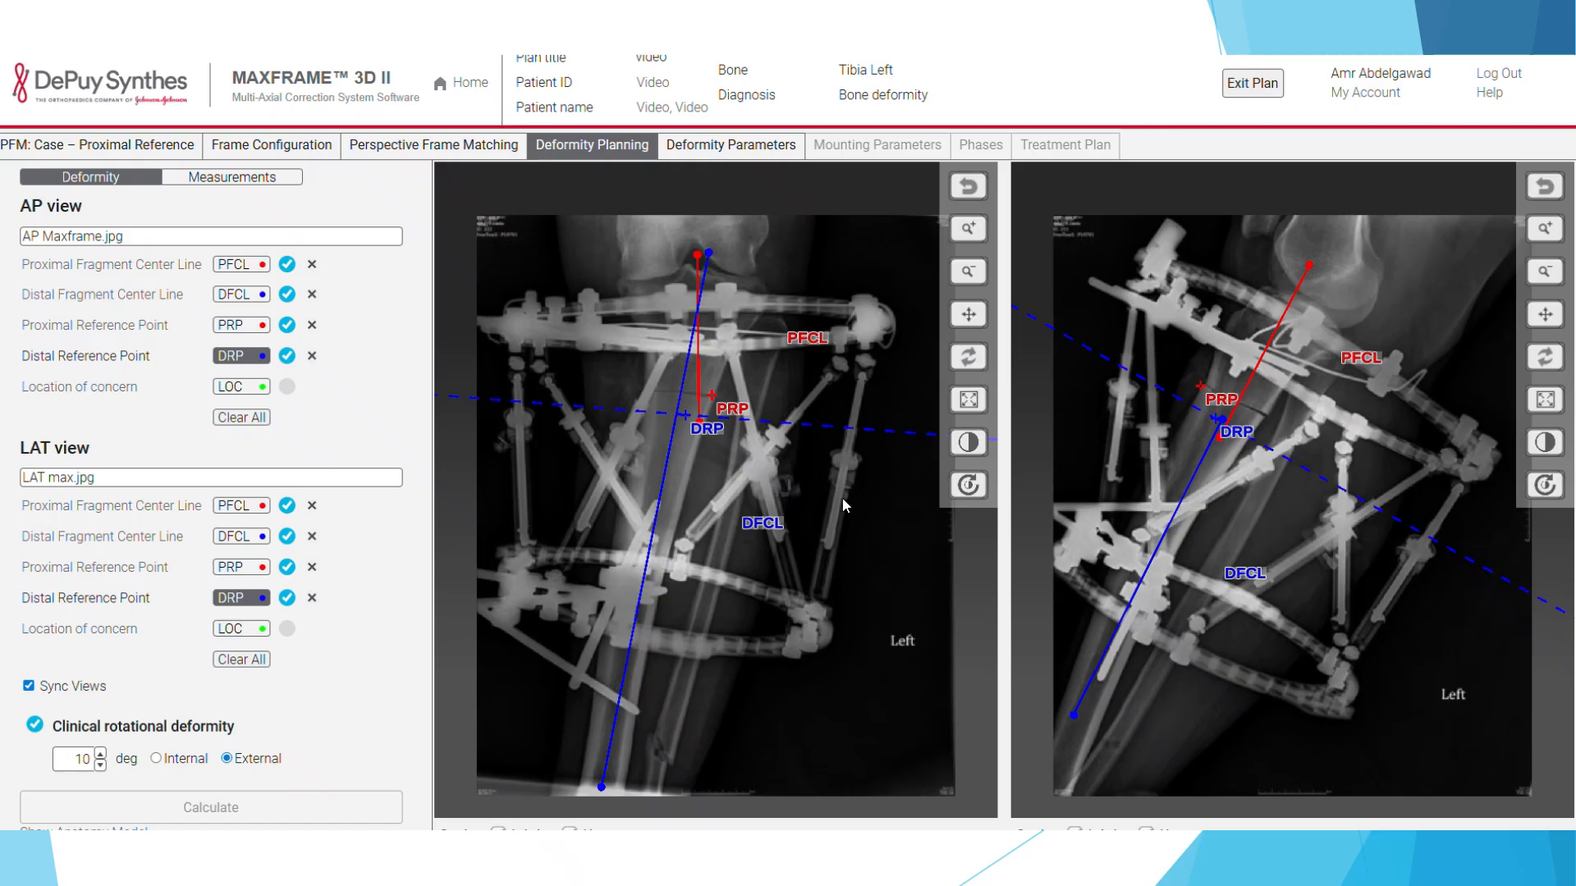
left_click(771, 146)
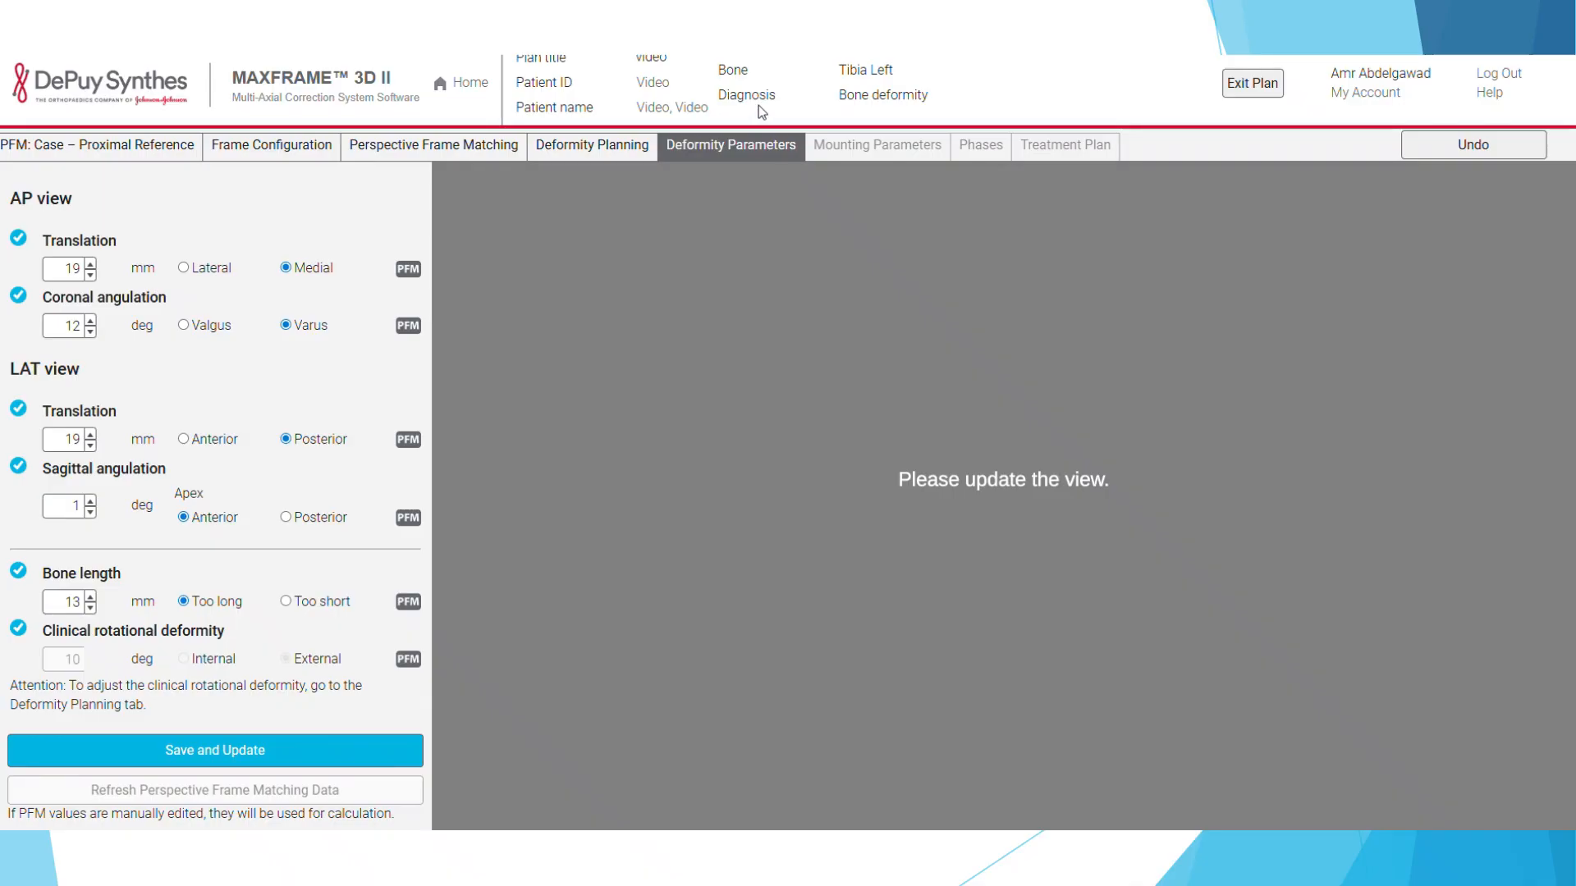
Step: Return to deformity planning and shift the AP proximal reference point slightly outward toward the bone edge, accepting the data change
left_click(596, 144)
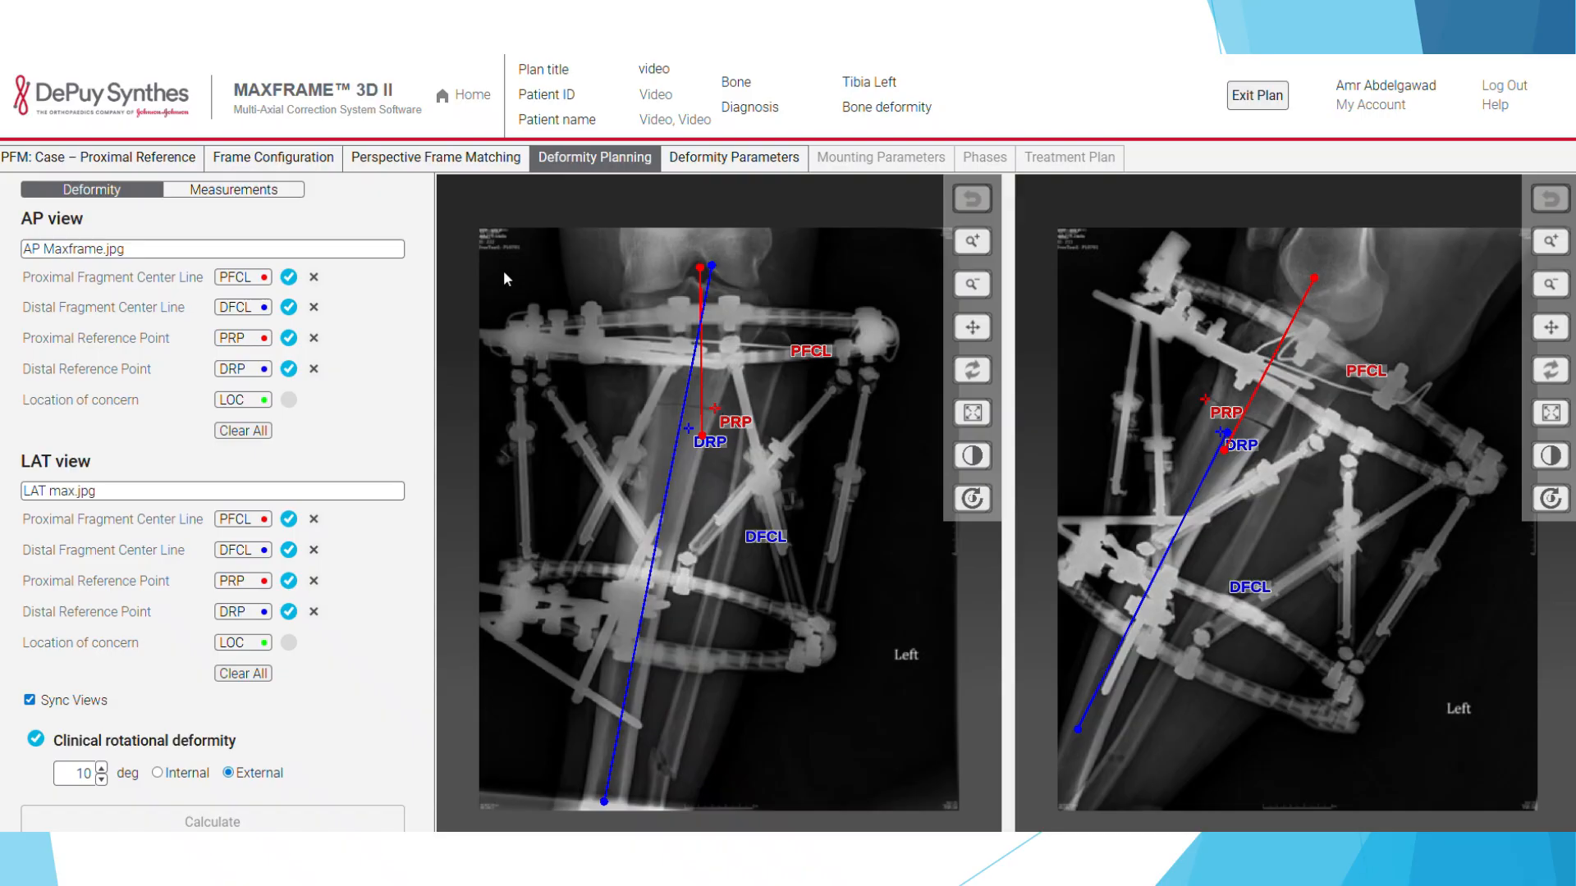
left_click(228, 338)
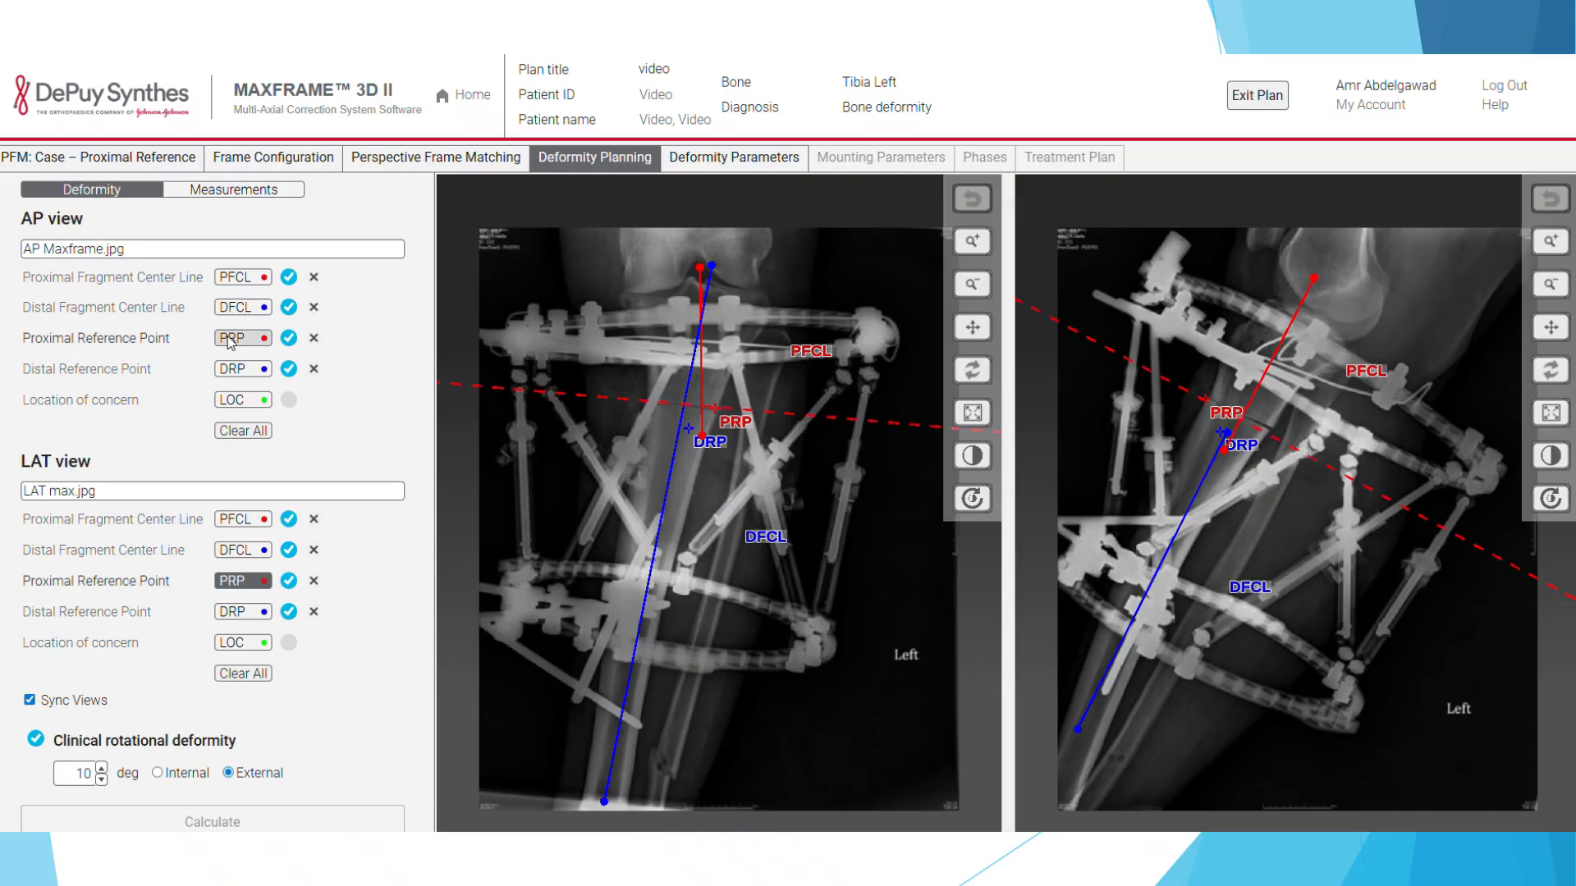
mouse_move(714, 406)
left_mouse_down()
mouse_move(648, 400)
mouse_move(727, 411)
left_mouse_up()
left_click(415, 491)
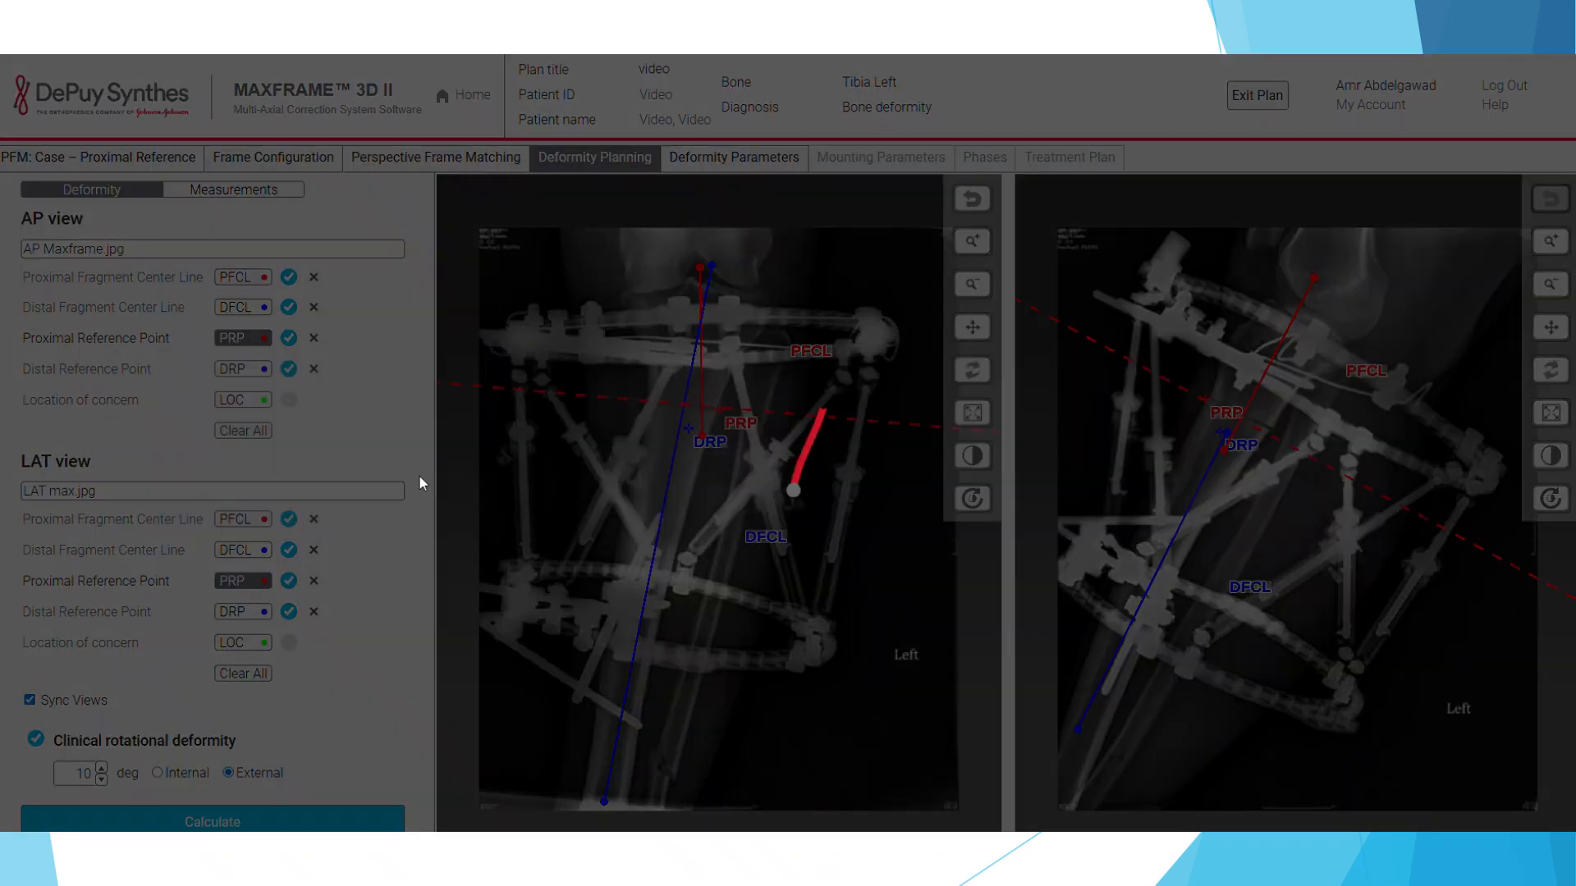
Step: Move the distal reference point onto the proximal reference point on the AP and LAT views, switching off view synchronization for the LAT adjustment
left_click(230, 370)
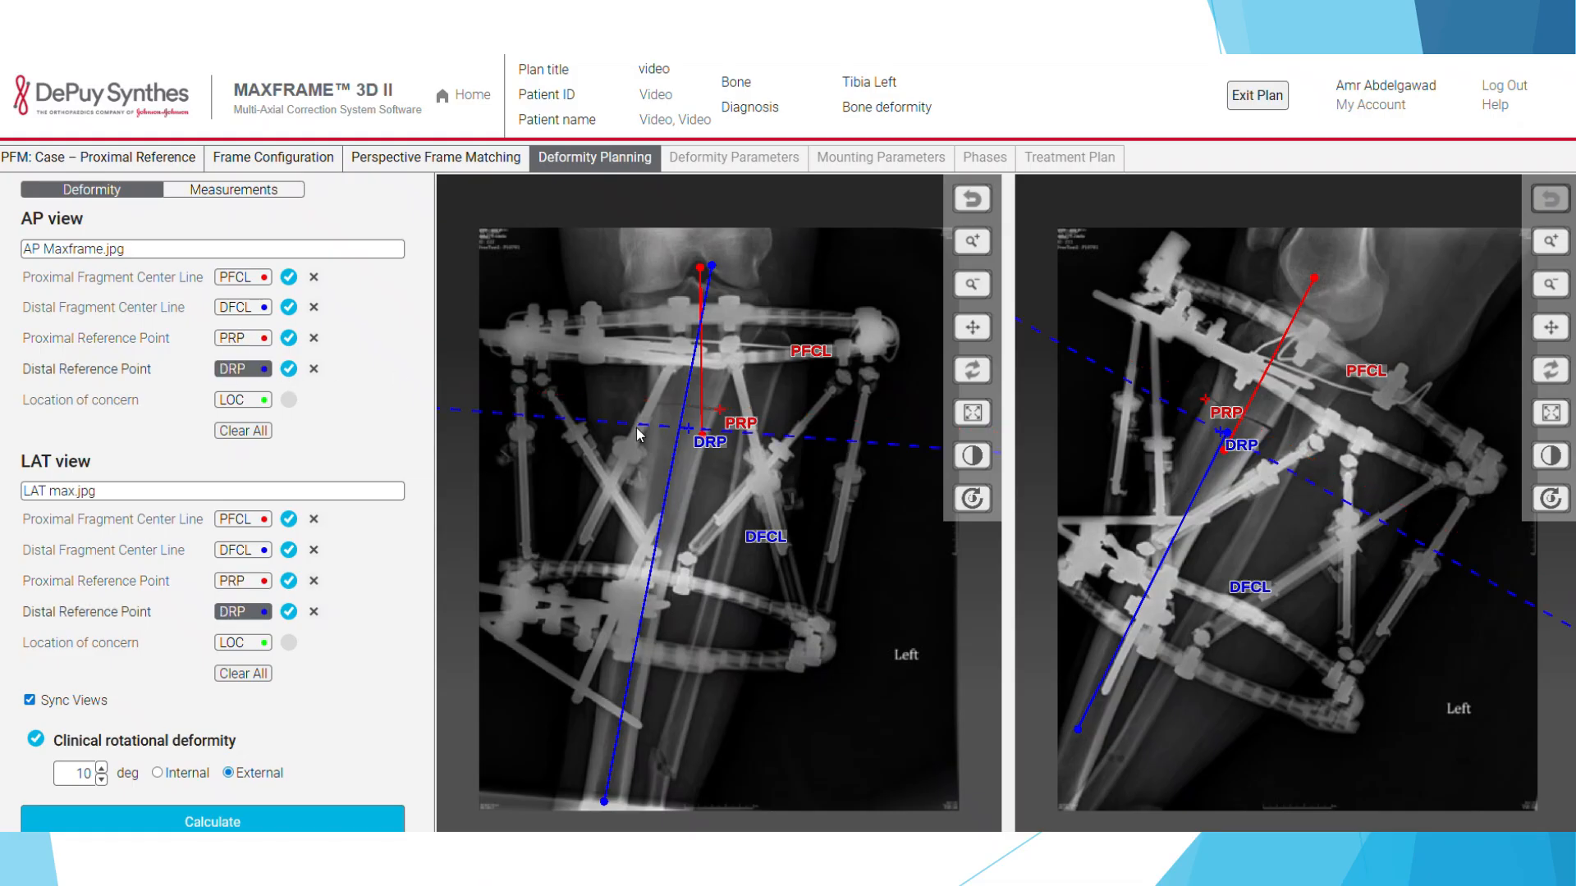
mouse_move(687, 428)
left_mouse_down()
mouse_move(743, 416)
mouse_move(722, 410)
left_mouse_up()
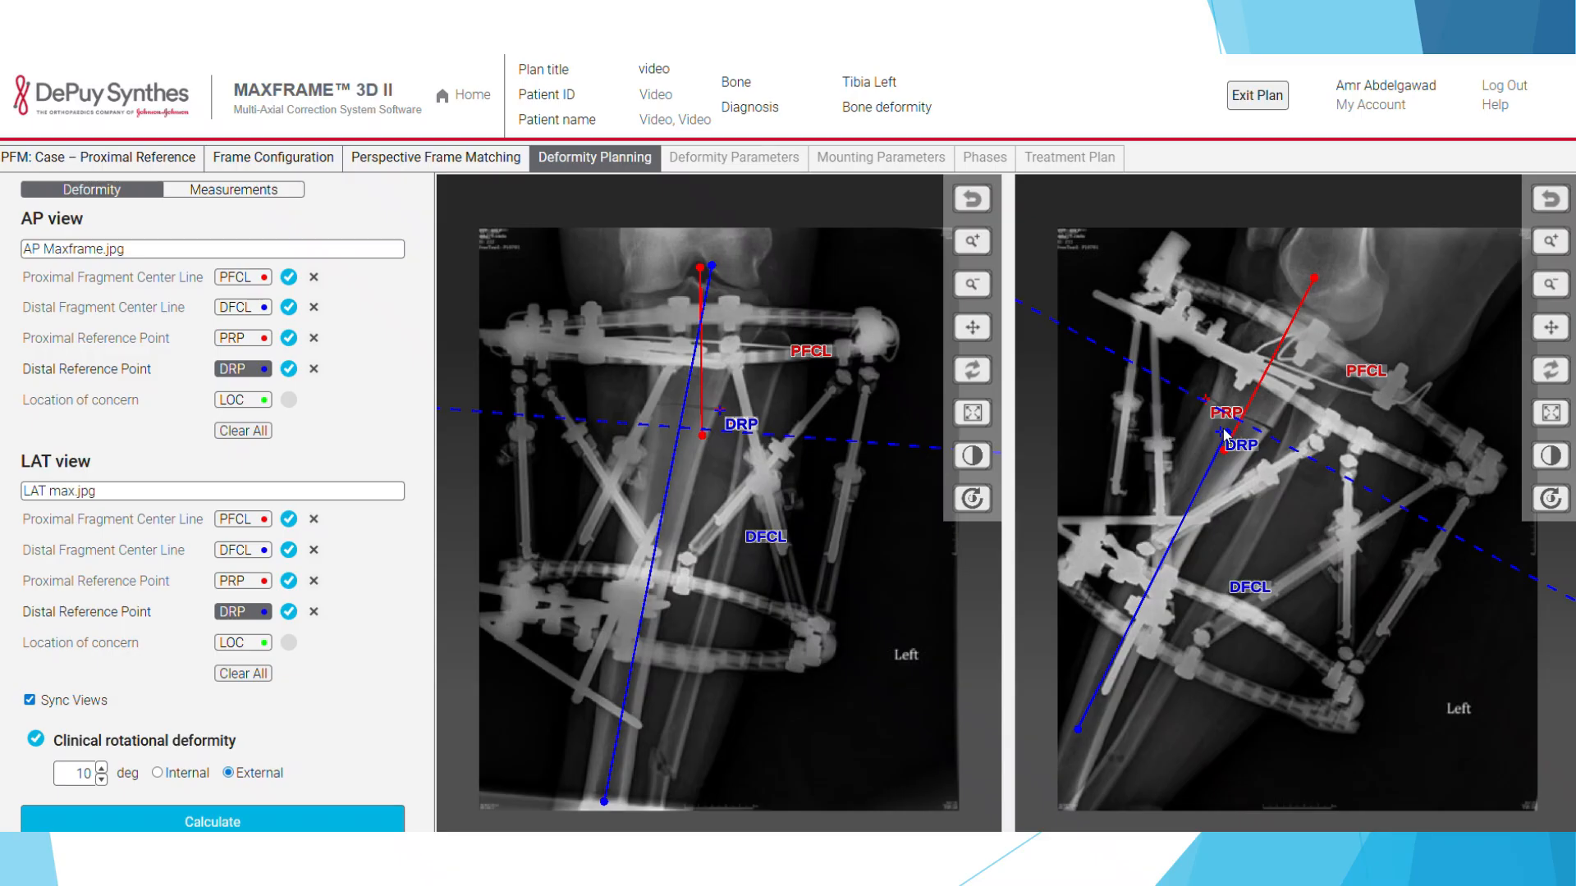
left_click_drag(1224, 435, 1215, 419)
left_click(29, 700)
left_click(235, 614)
left_click(235, 614)
left_click_drag(1217, 421, 1205, 399)
key("Right")
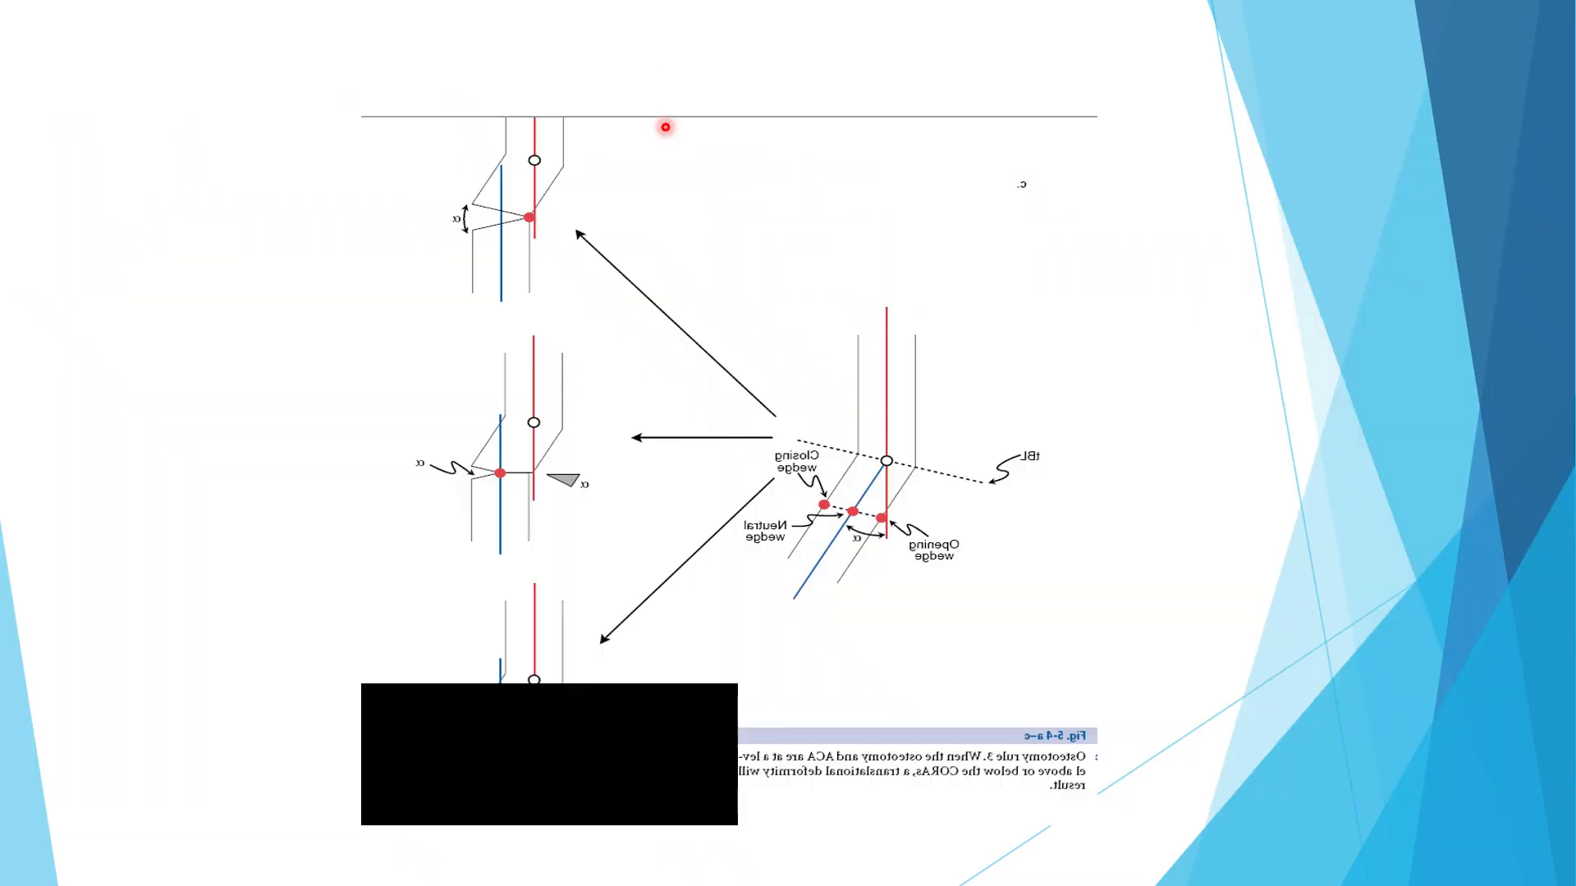
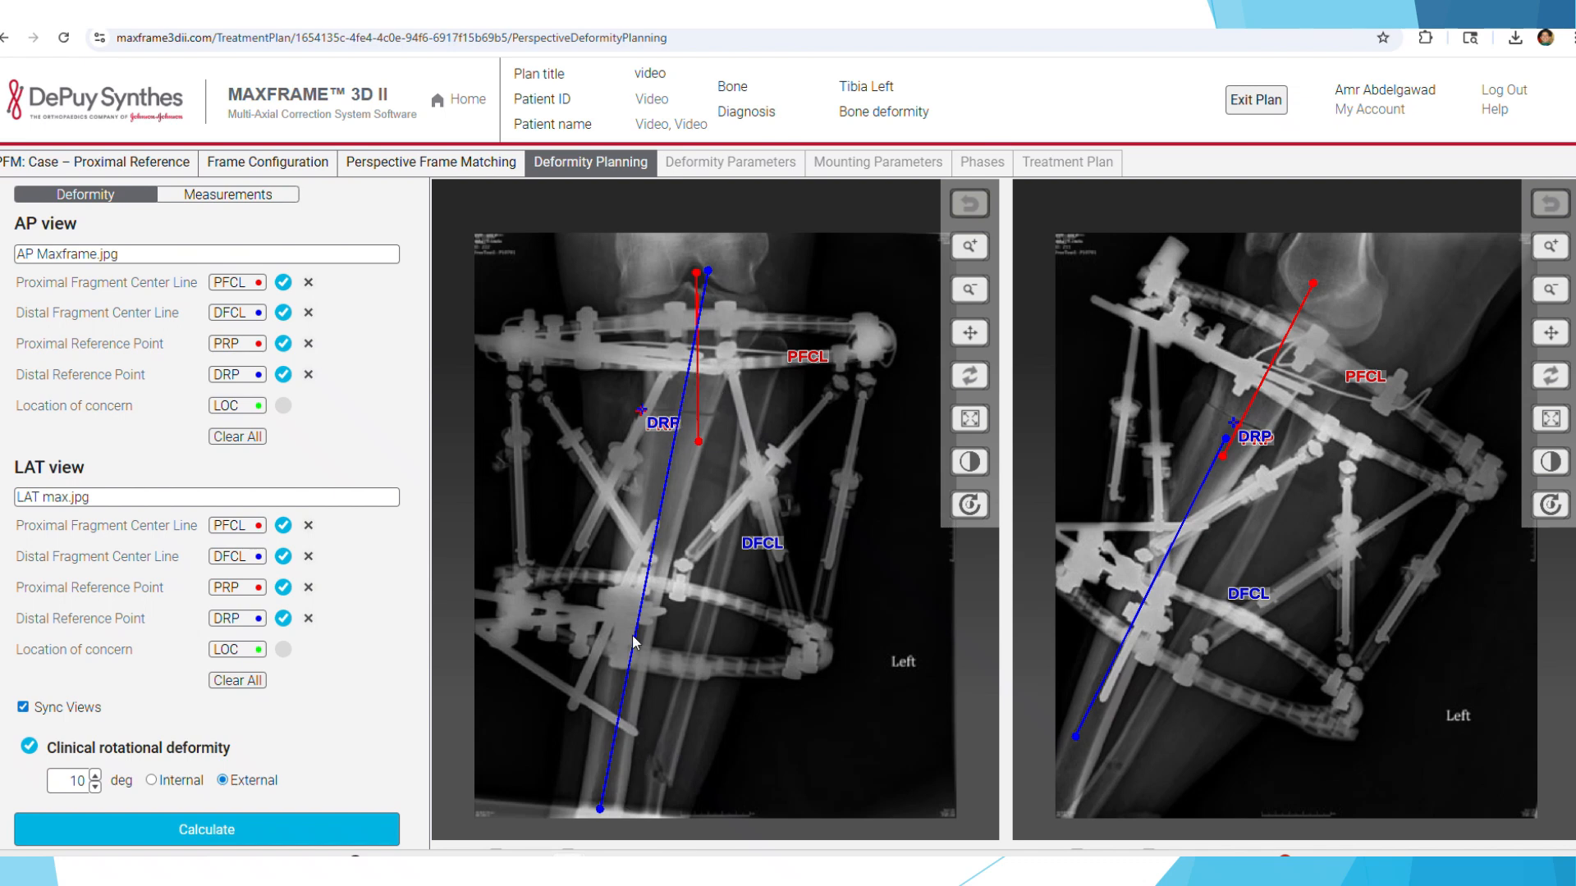
Step: Move the labels of the AP proximal and distal fragment center lines next to their lines
left_click(231, 282)
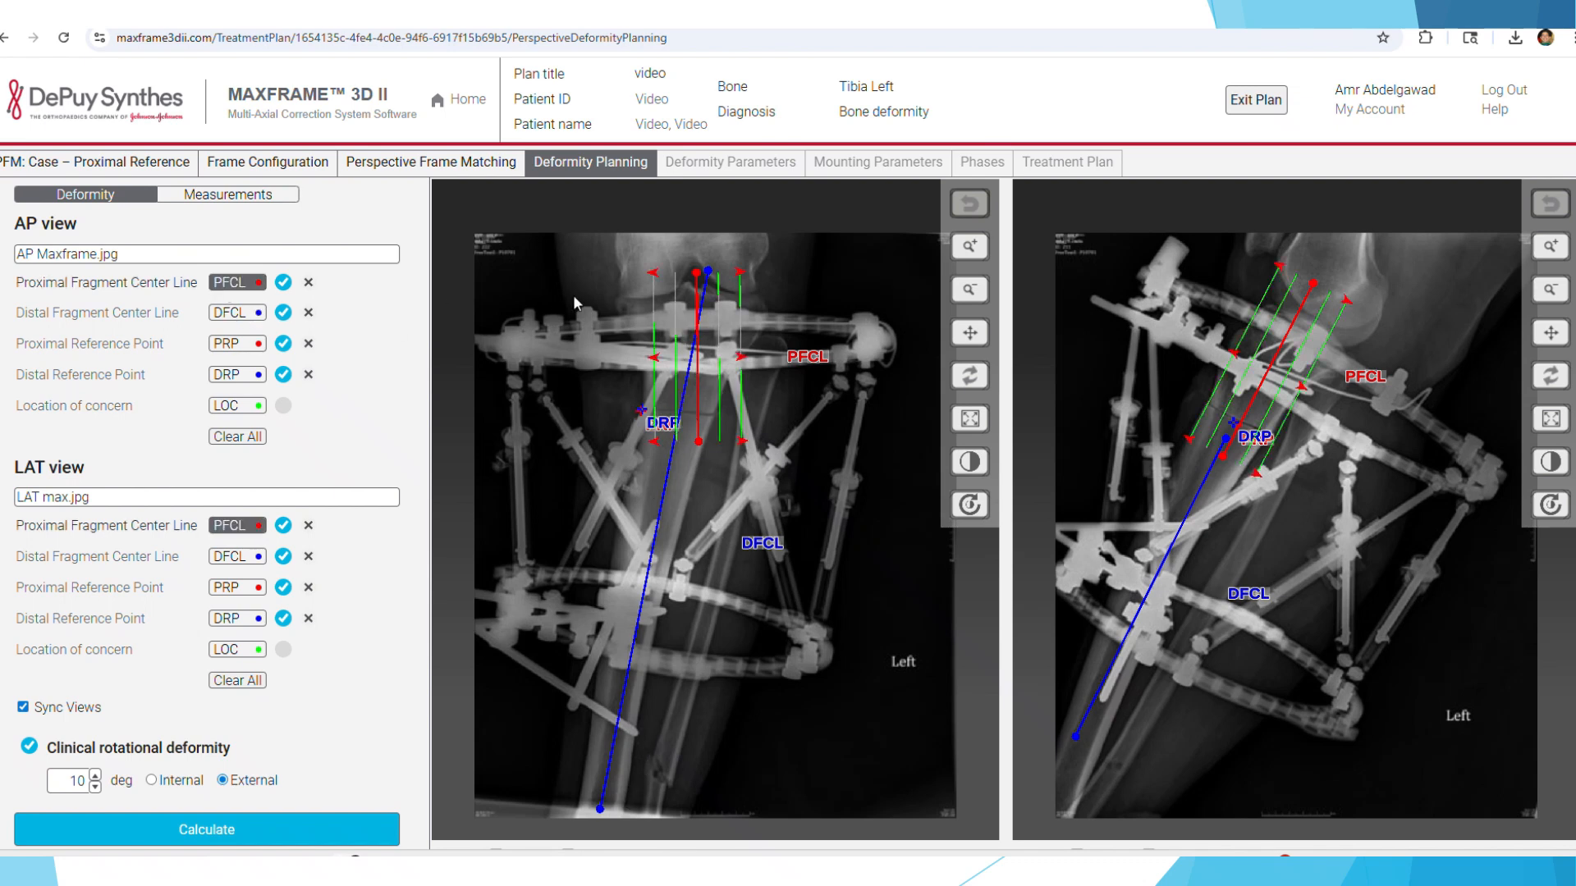
left_click(698, 311)
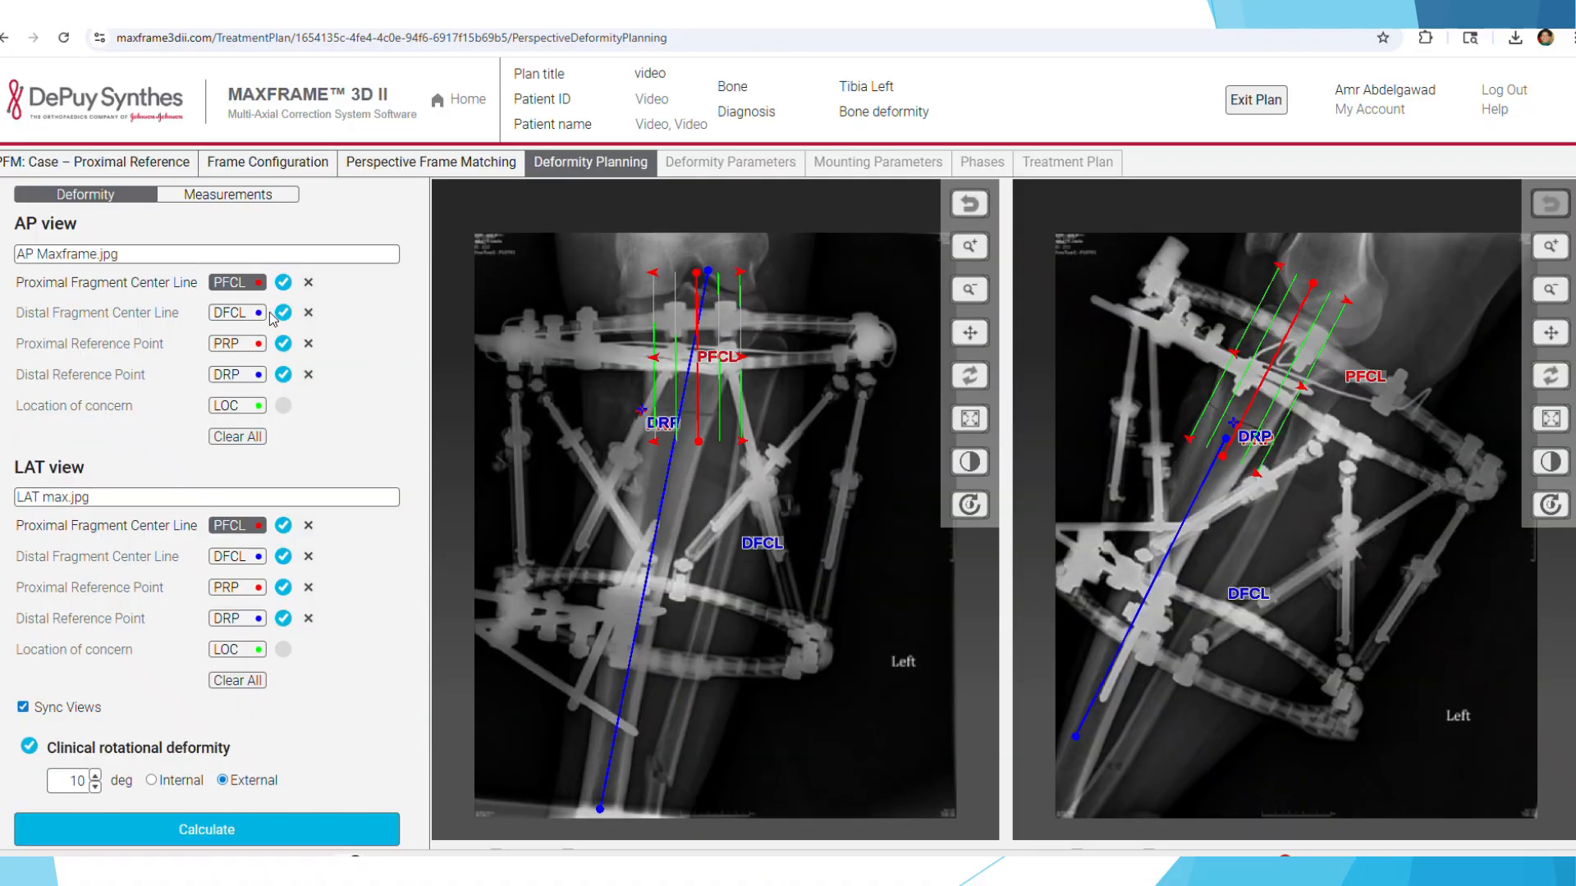
left_click(234, 316)
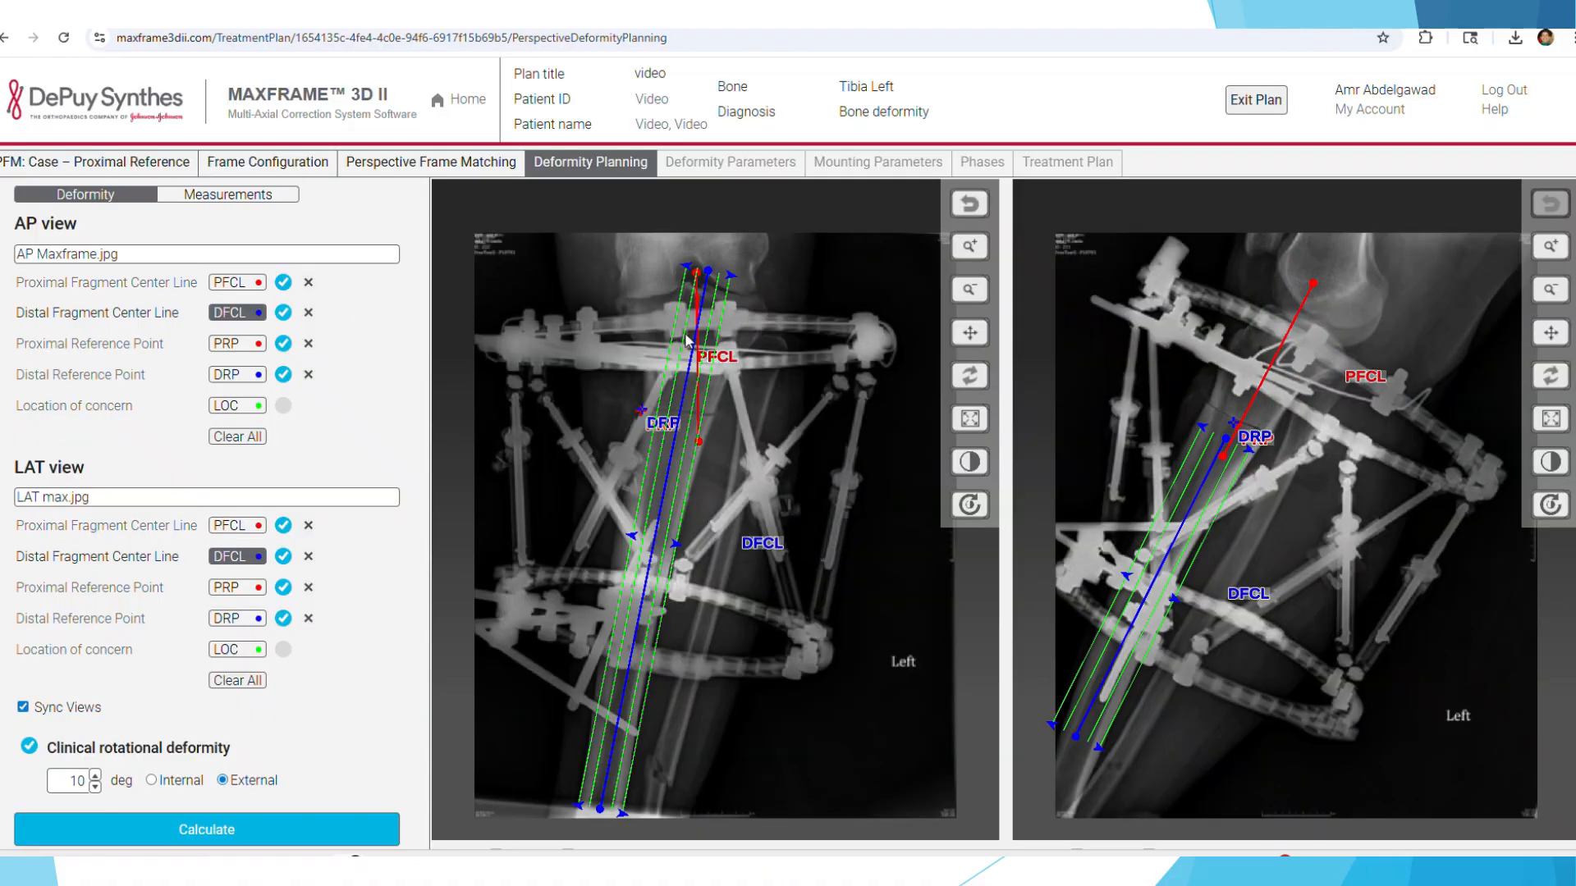
left_click(656, 534)
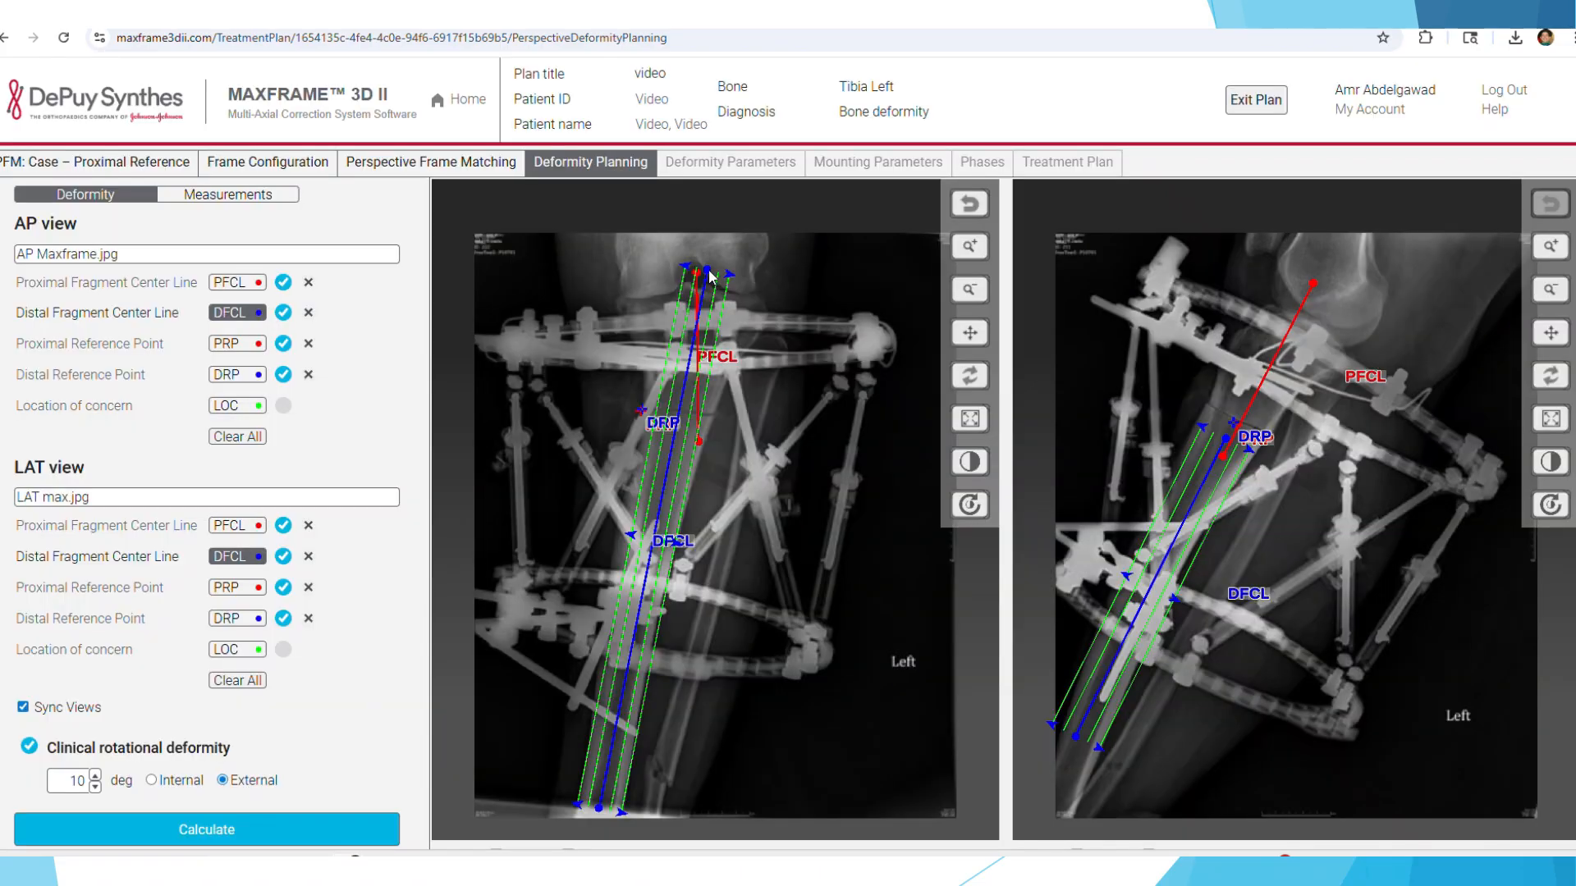
Step: Fine-tune the AP distal fragment center line's ends and position, and shift the lower end of the AP proximal fragment center line
left_click(707, 270)
left_click_drag(598, 816, 602, 813)
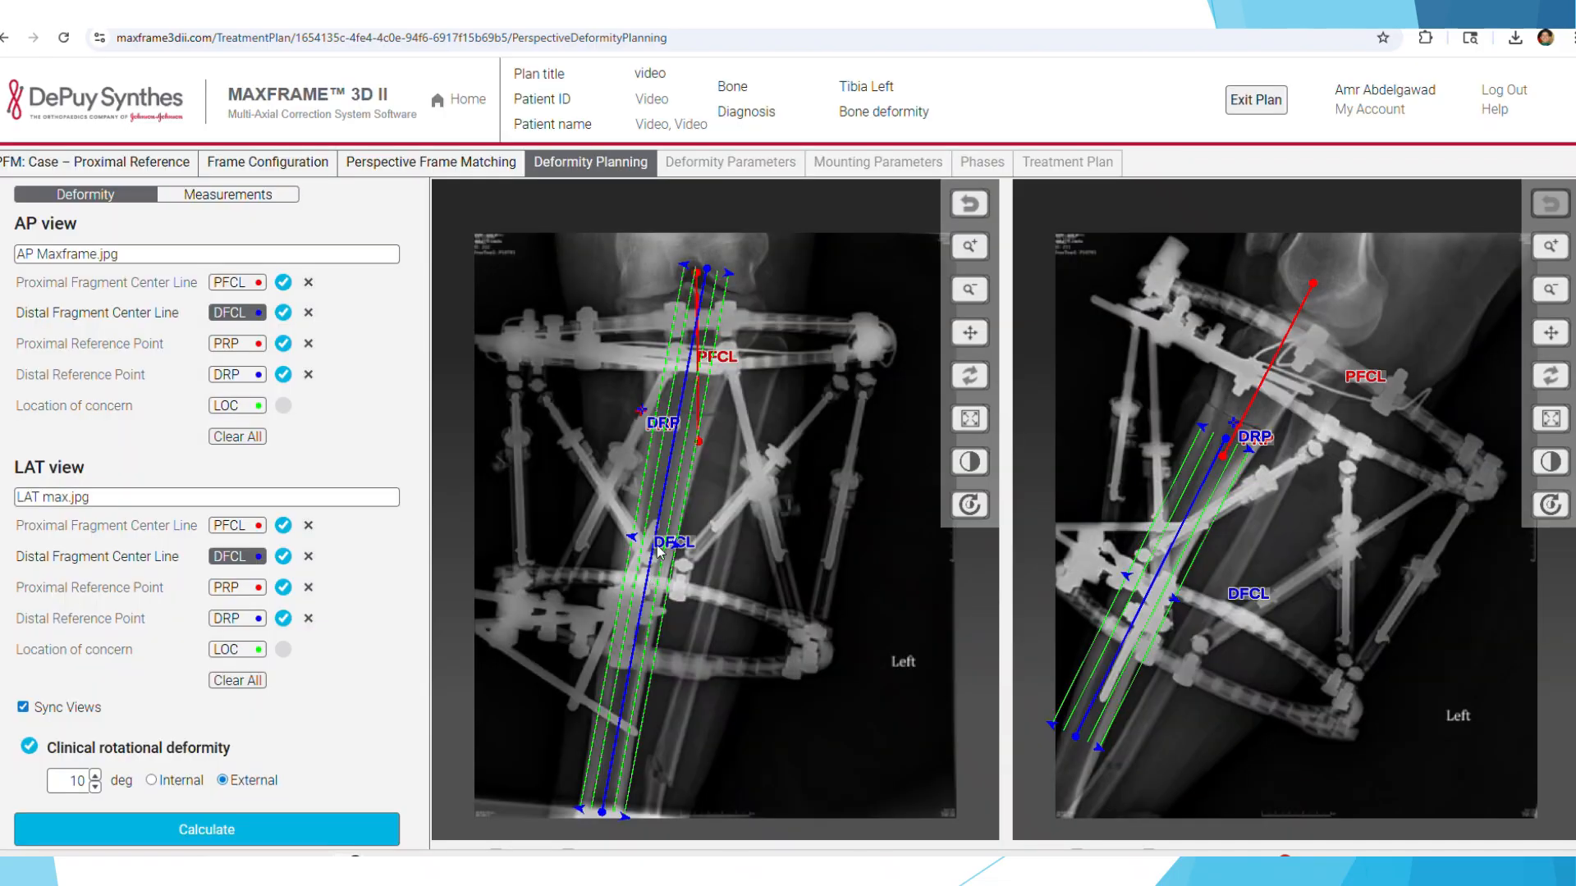
left_click_drag(657, 540, 652, 540)
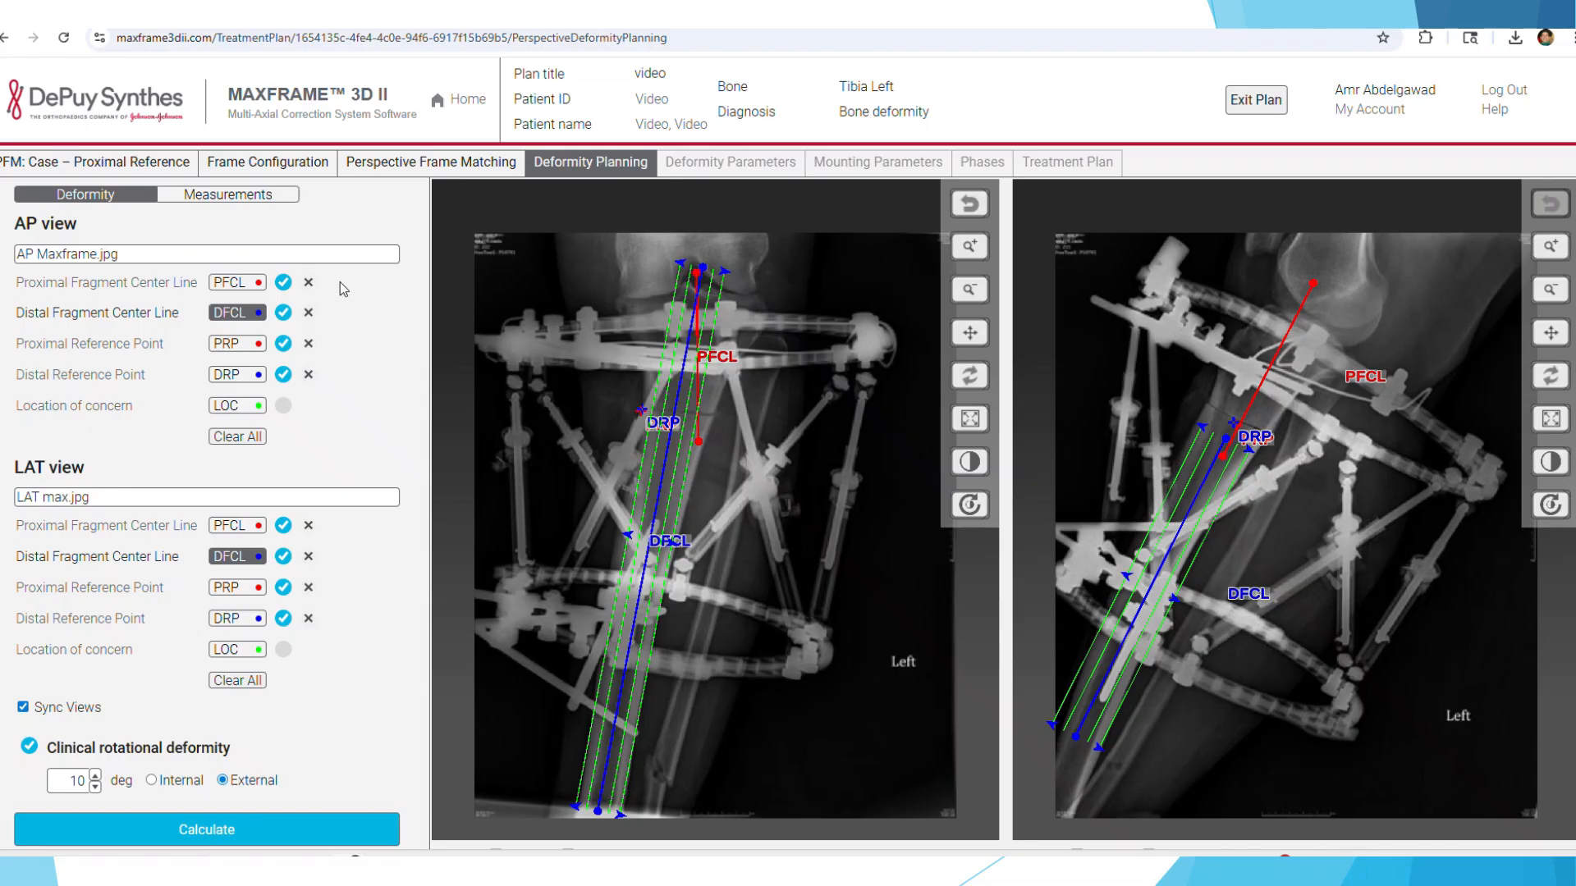
left_click(249, 284)
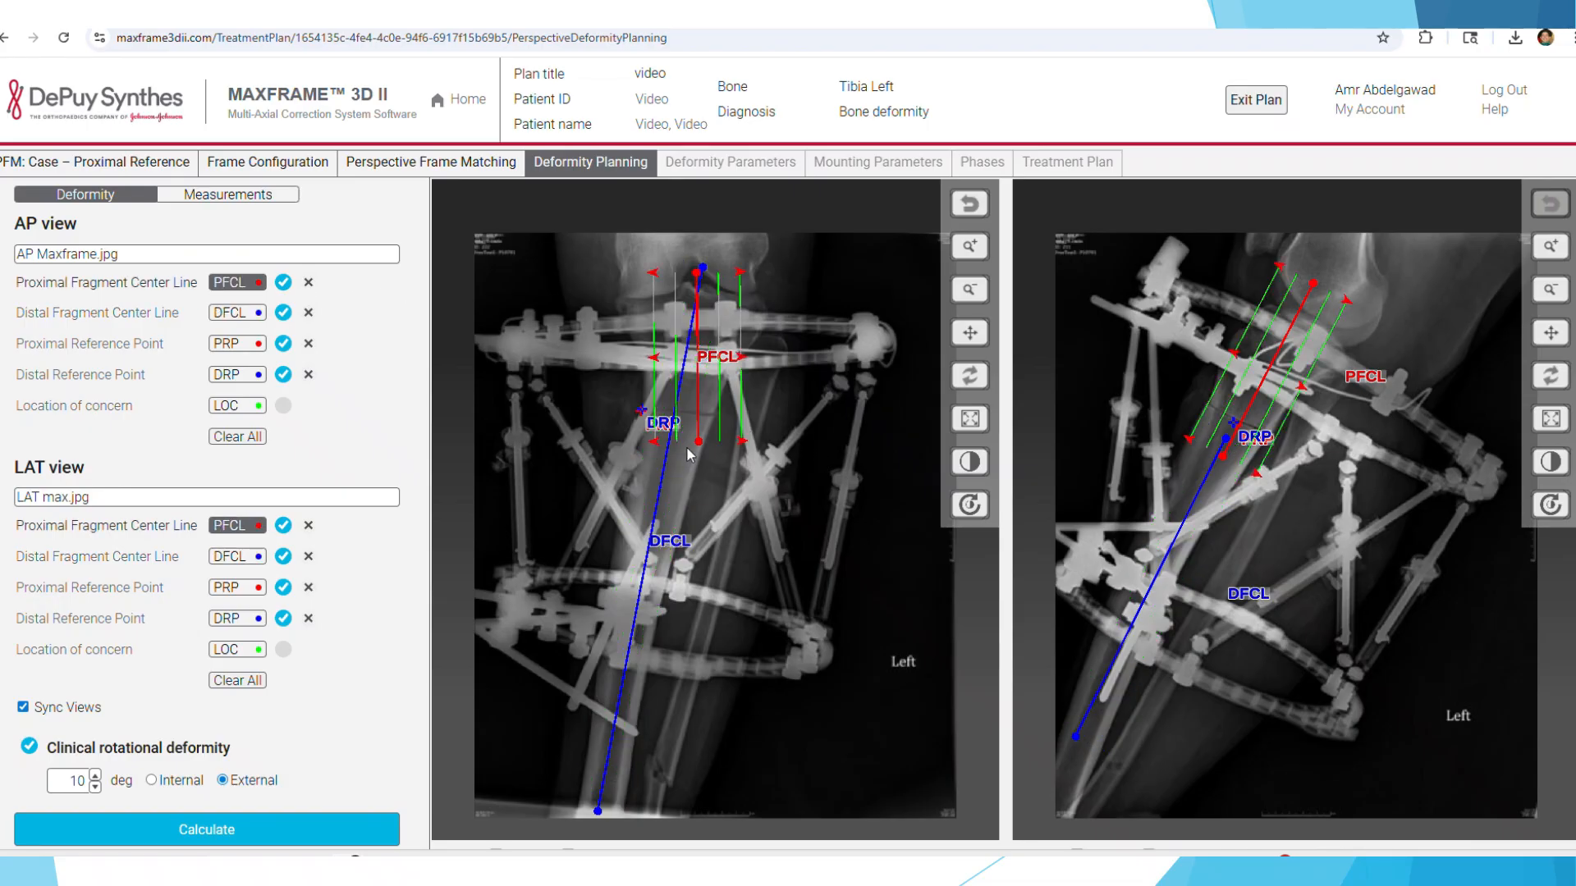
left_click_drag(699, 442, 692, 450)
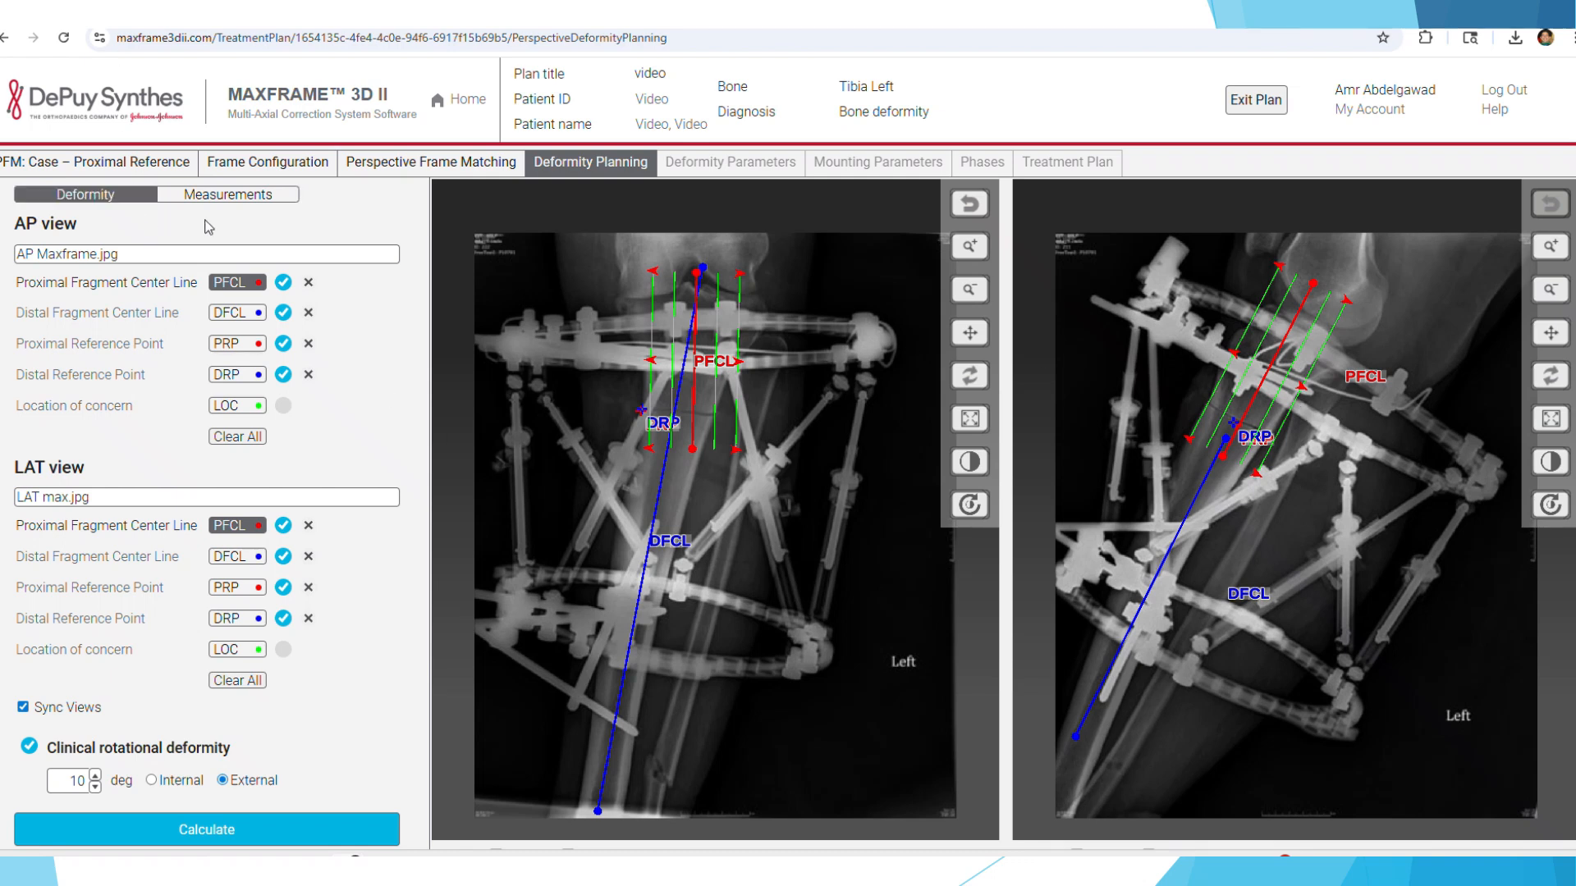
Step: Delete all measurements from the AP view, confirming the deletion, and return to the deformity markings
left_click(232, 199)
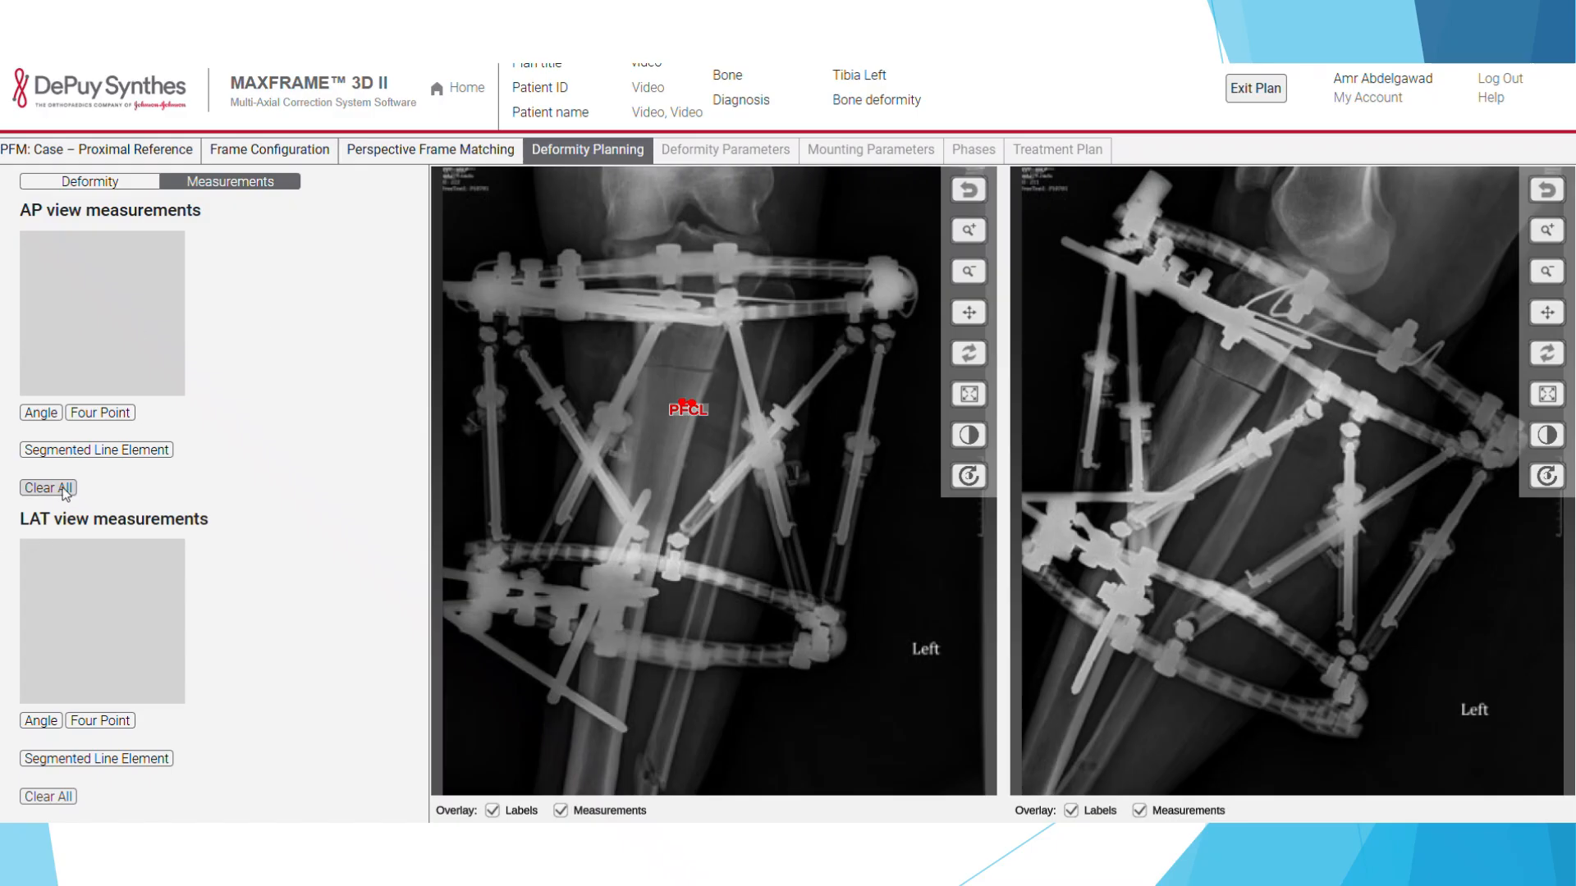
left_click(67, 489)
left_click(482, 482)
double_click(67, 490)
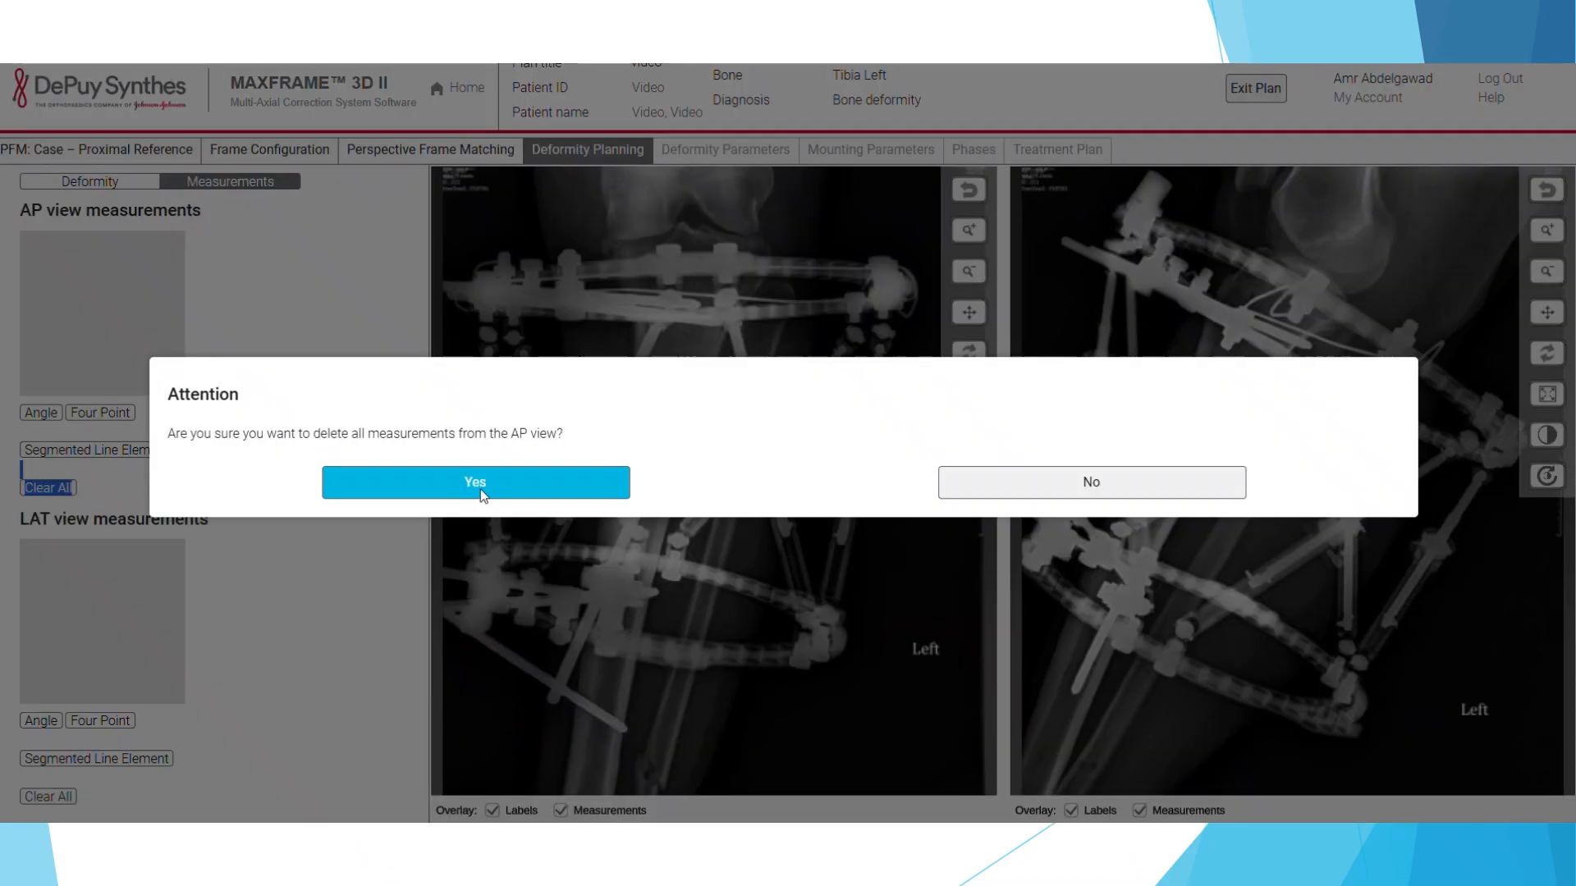
left_click(482, 488)
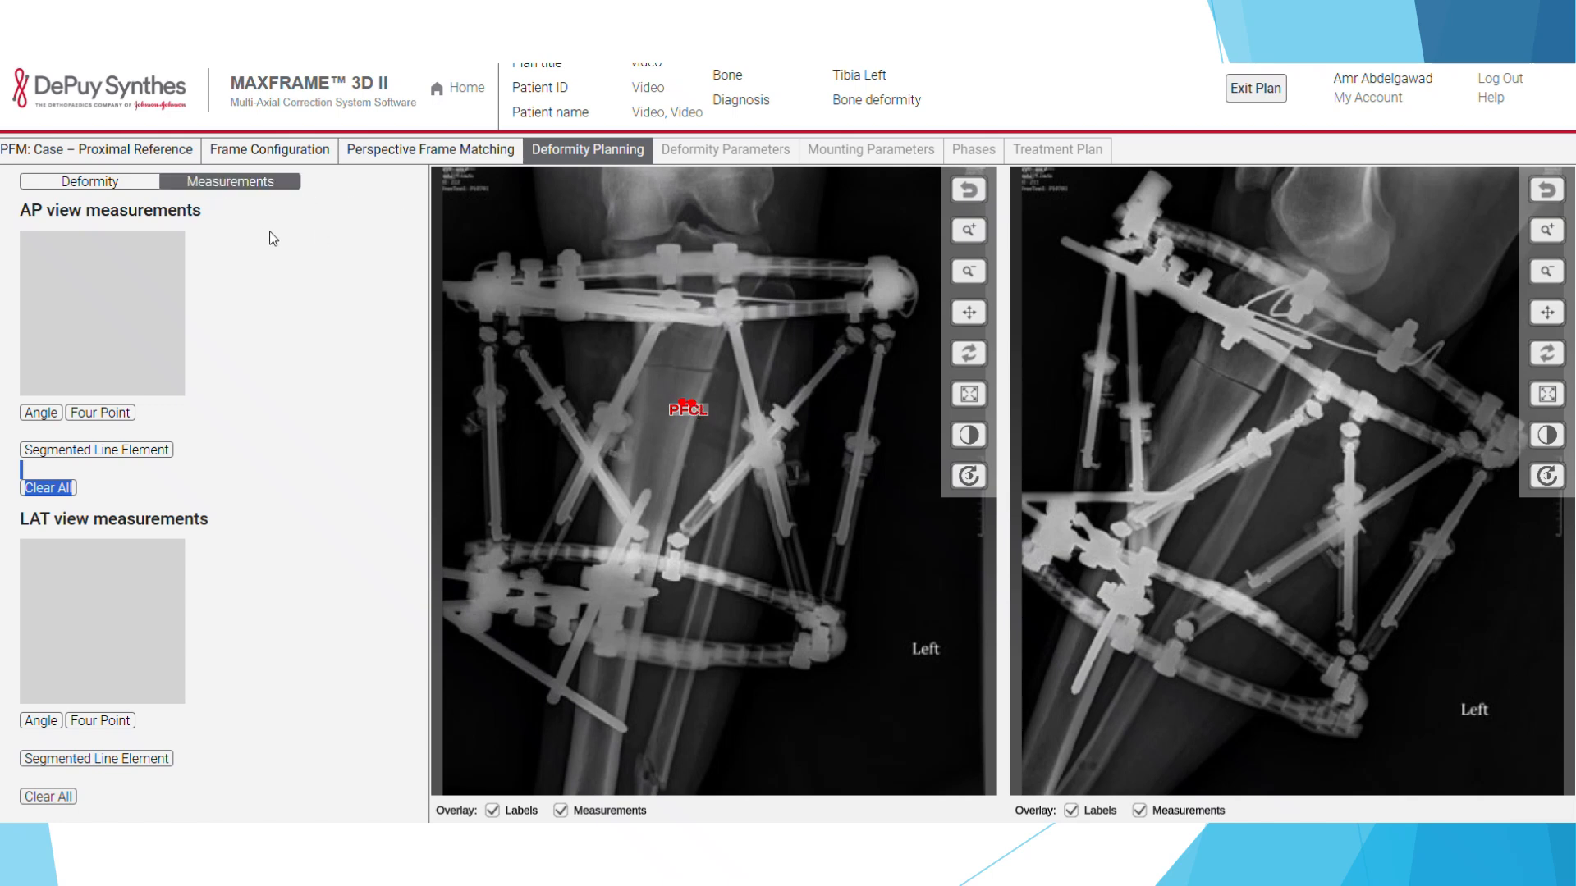
left_click(110, 180)
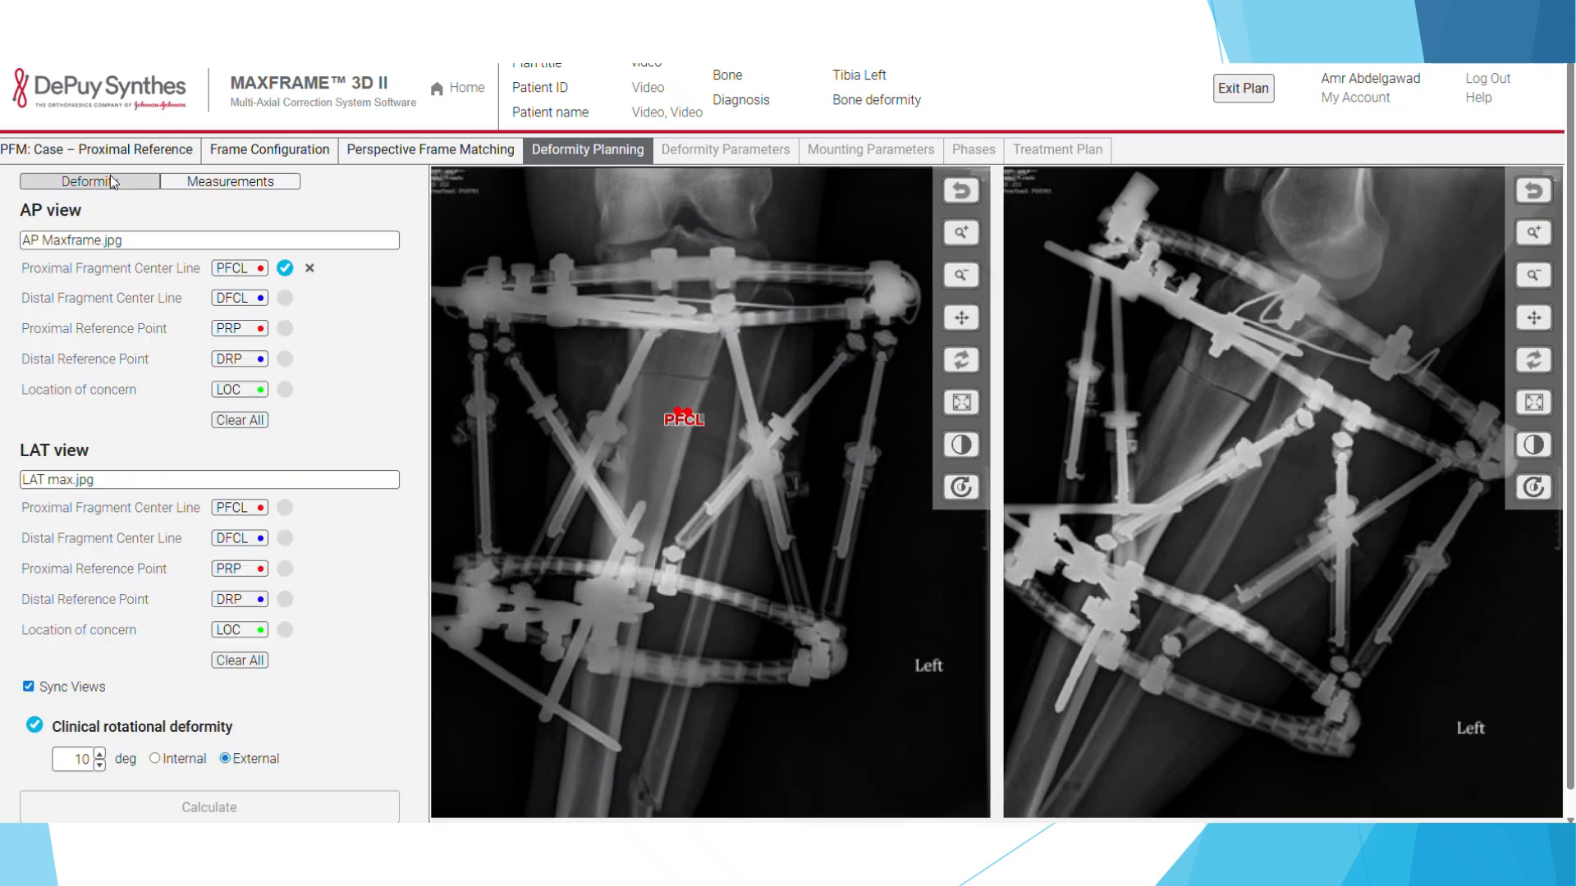
Step: Clear all deformity markings from the AP view, confirming the deletion, and switch to the measurements
left_click(241, 420)
left_click(466, 480)
left_click(225, 182)
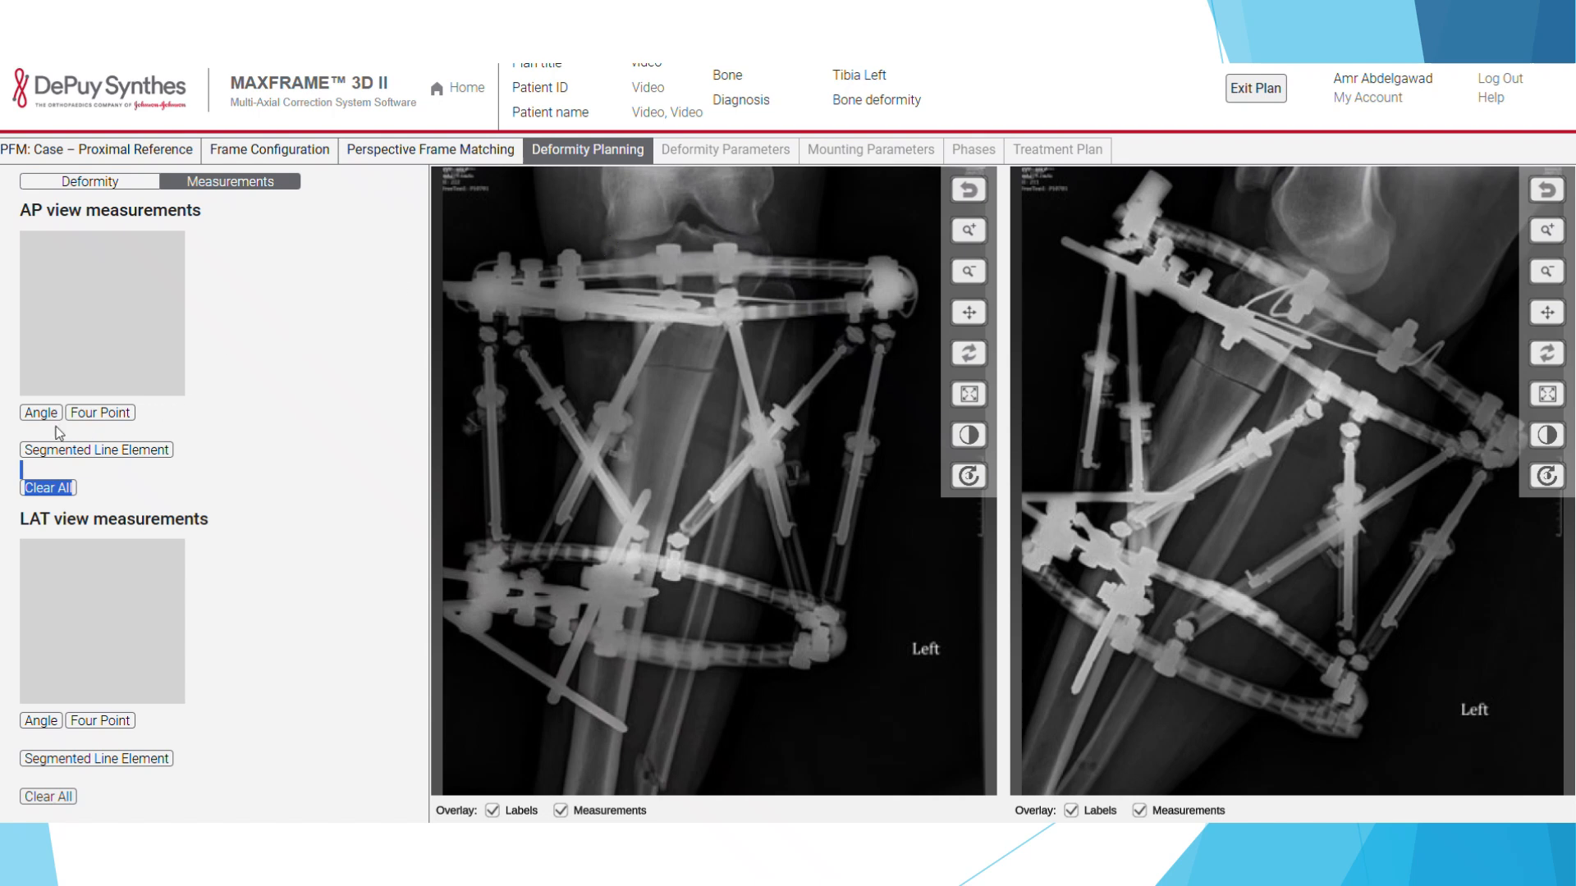
Step: Measure a four-point angle on the AP view between the knee joint line and a line down the proximal tibia, adjusting it to 90°
left_click(67, 450)
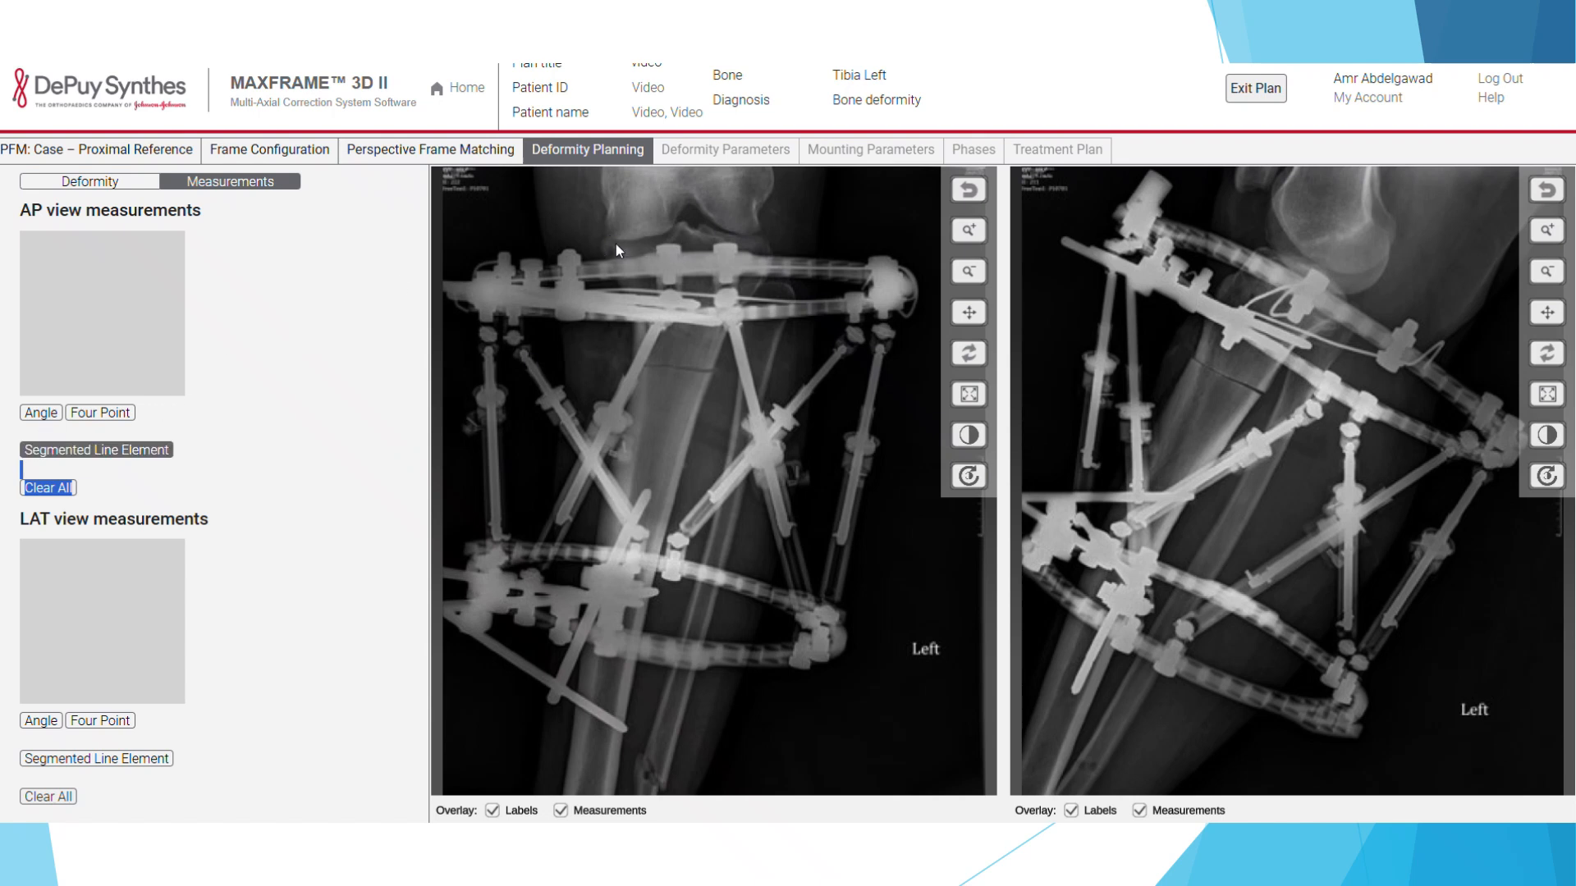
left_click(115, 412)
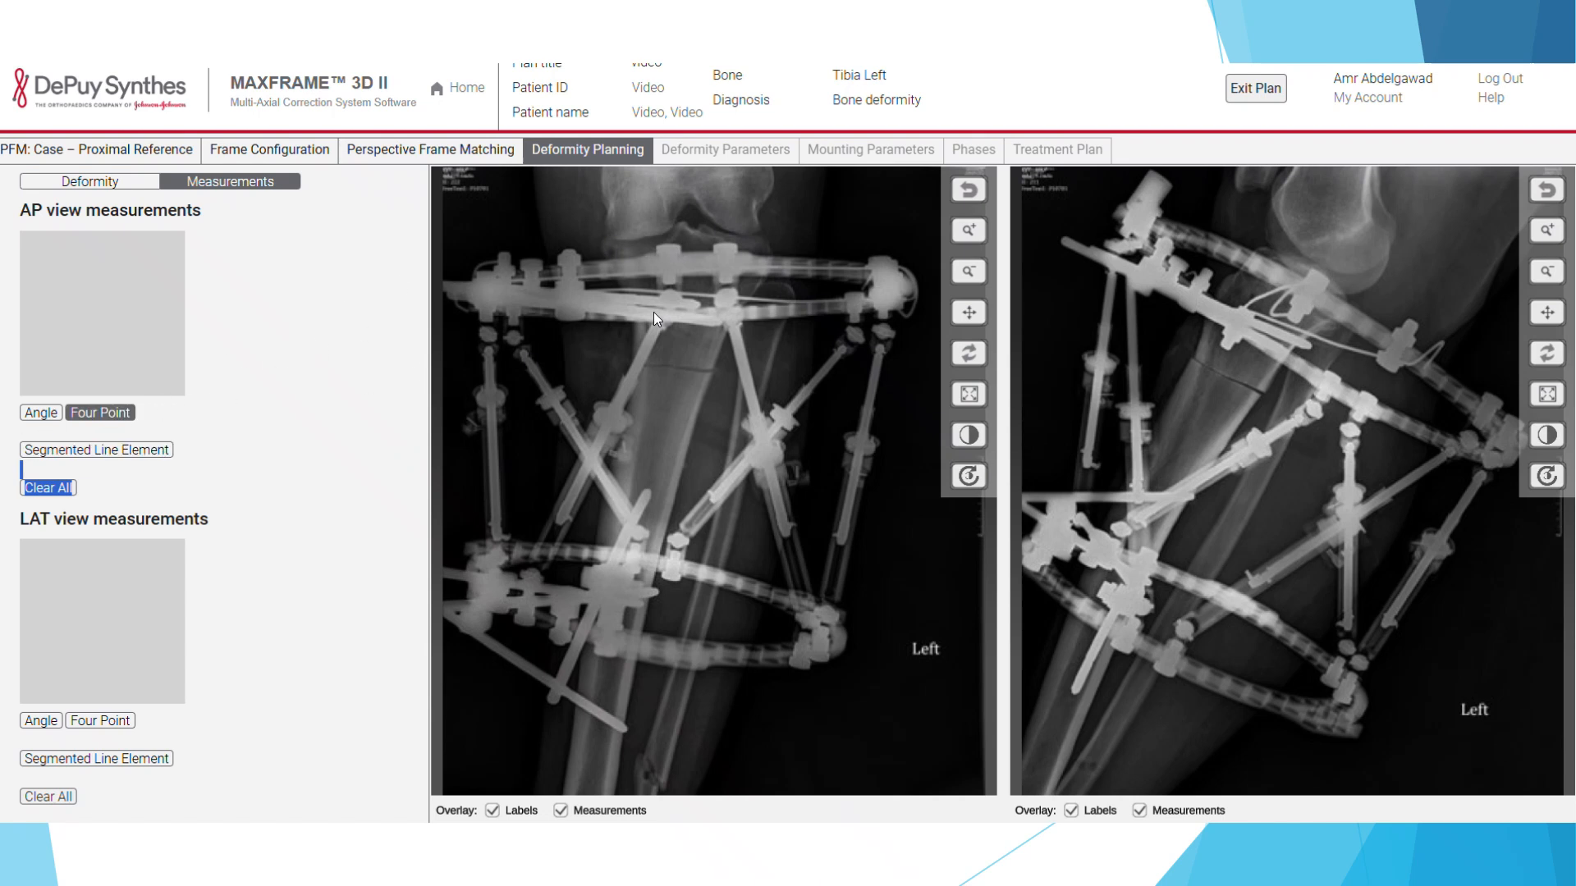
left_click(844, 240)
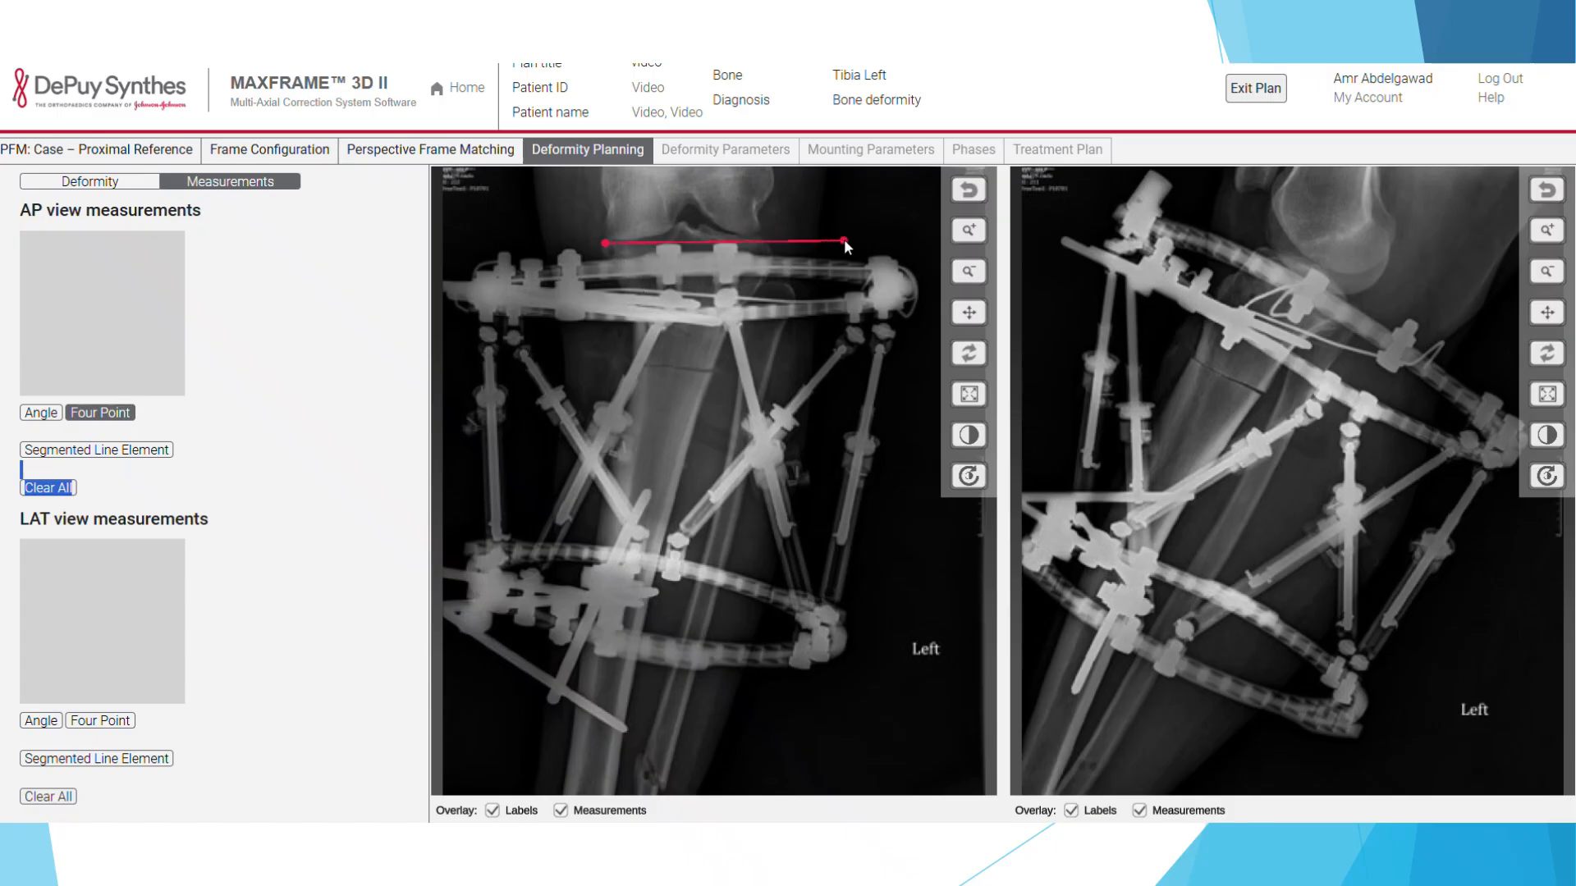
left_click(694, 223)
left_click(691, 368)
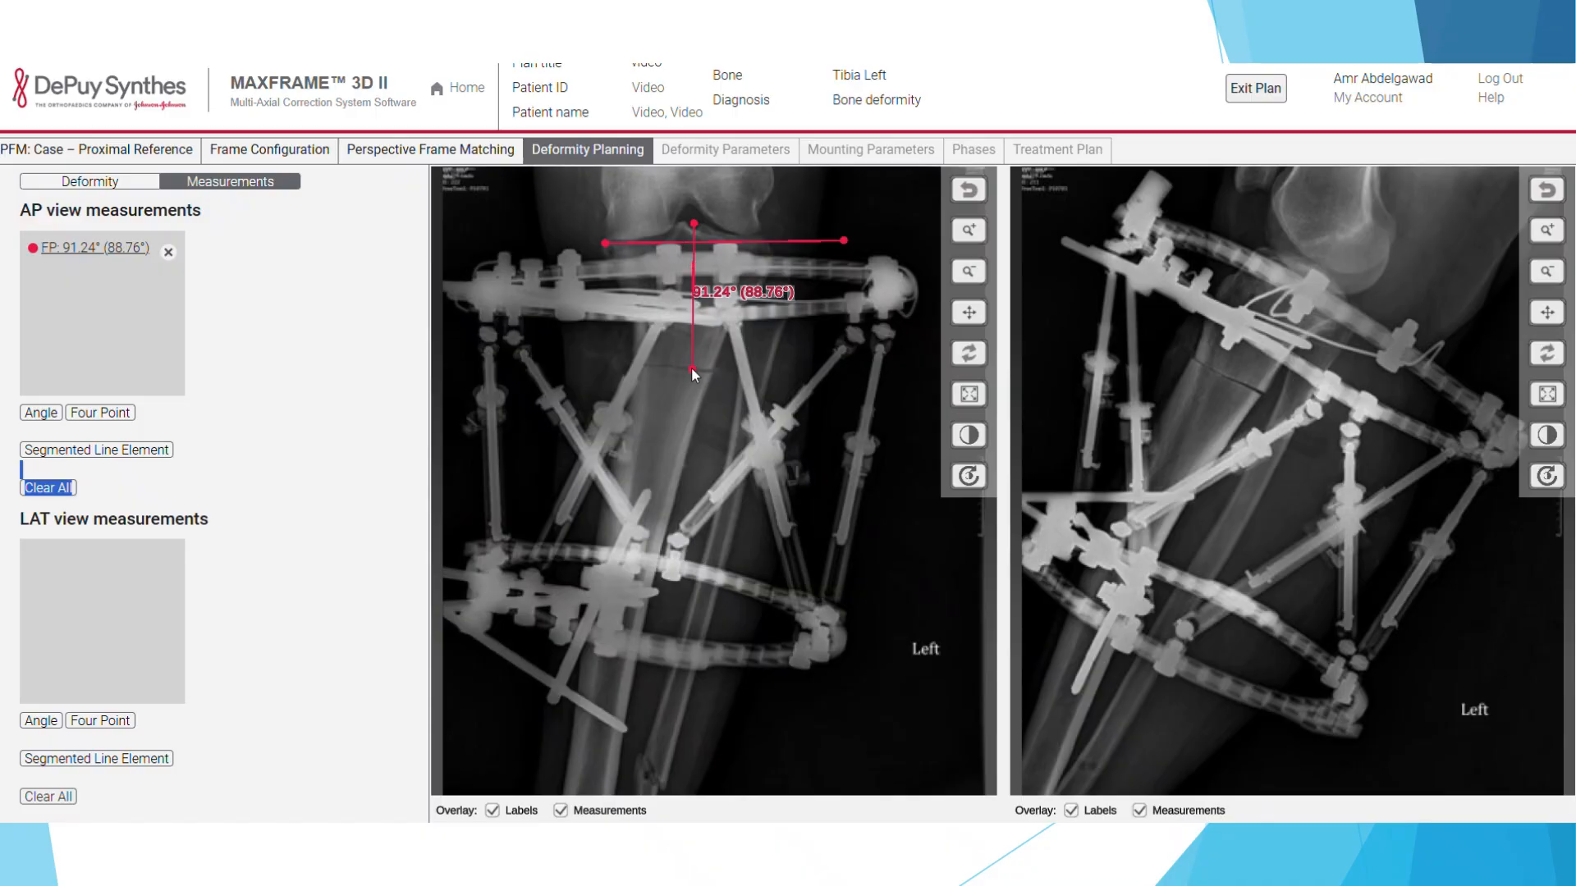
left_click_drag(692, 369, 687, 368)
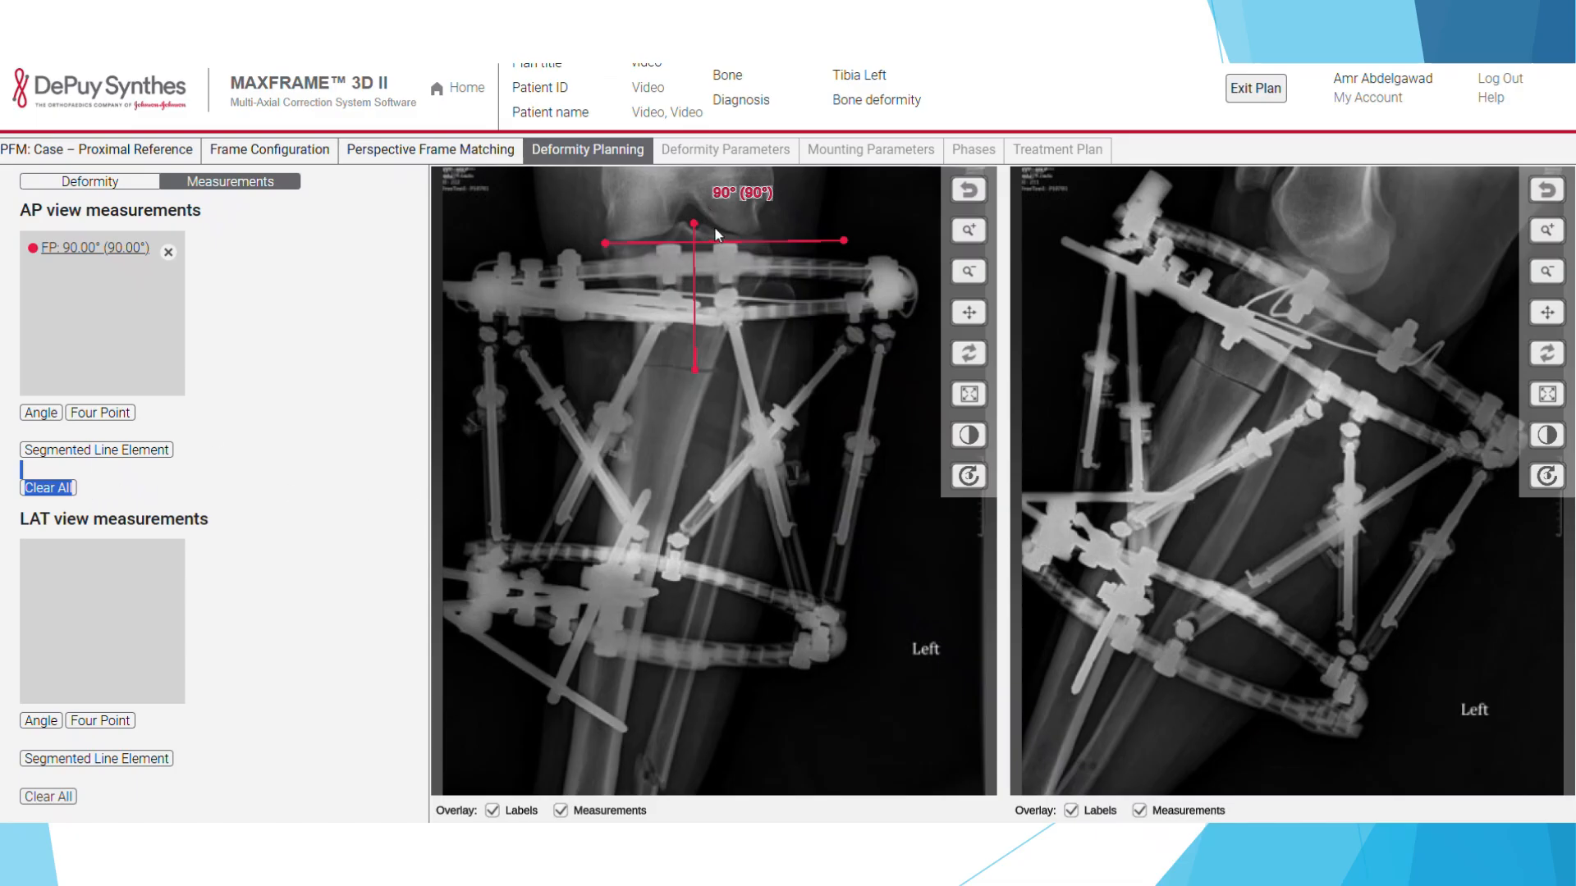
Step: Draw the proximal fragment center lines on the AP view along the 90° measurement line and on the LAT view along the proximal tibia
left_click(99, 186)
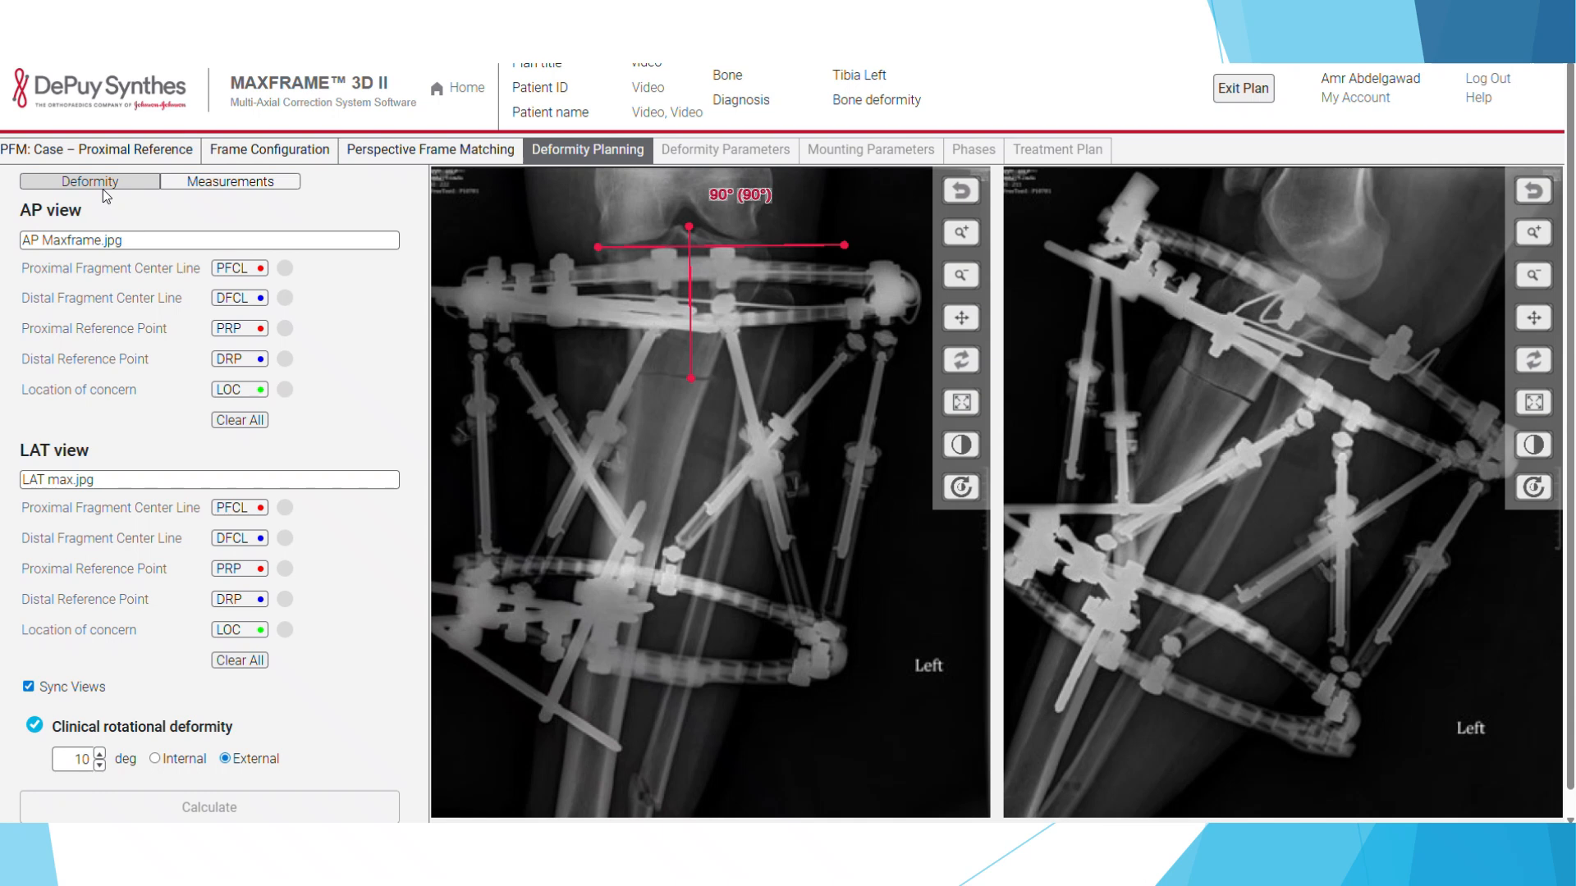
left_click(232, 269)
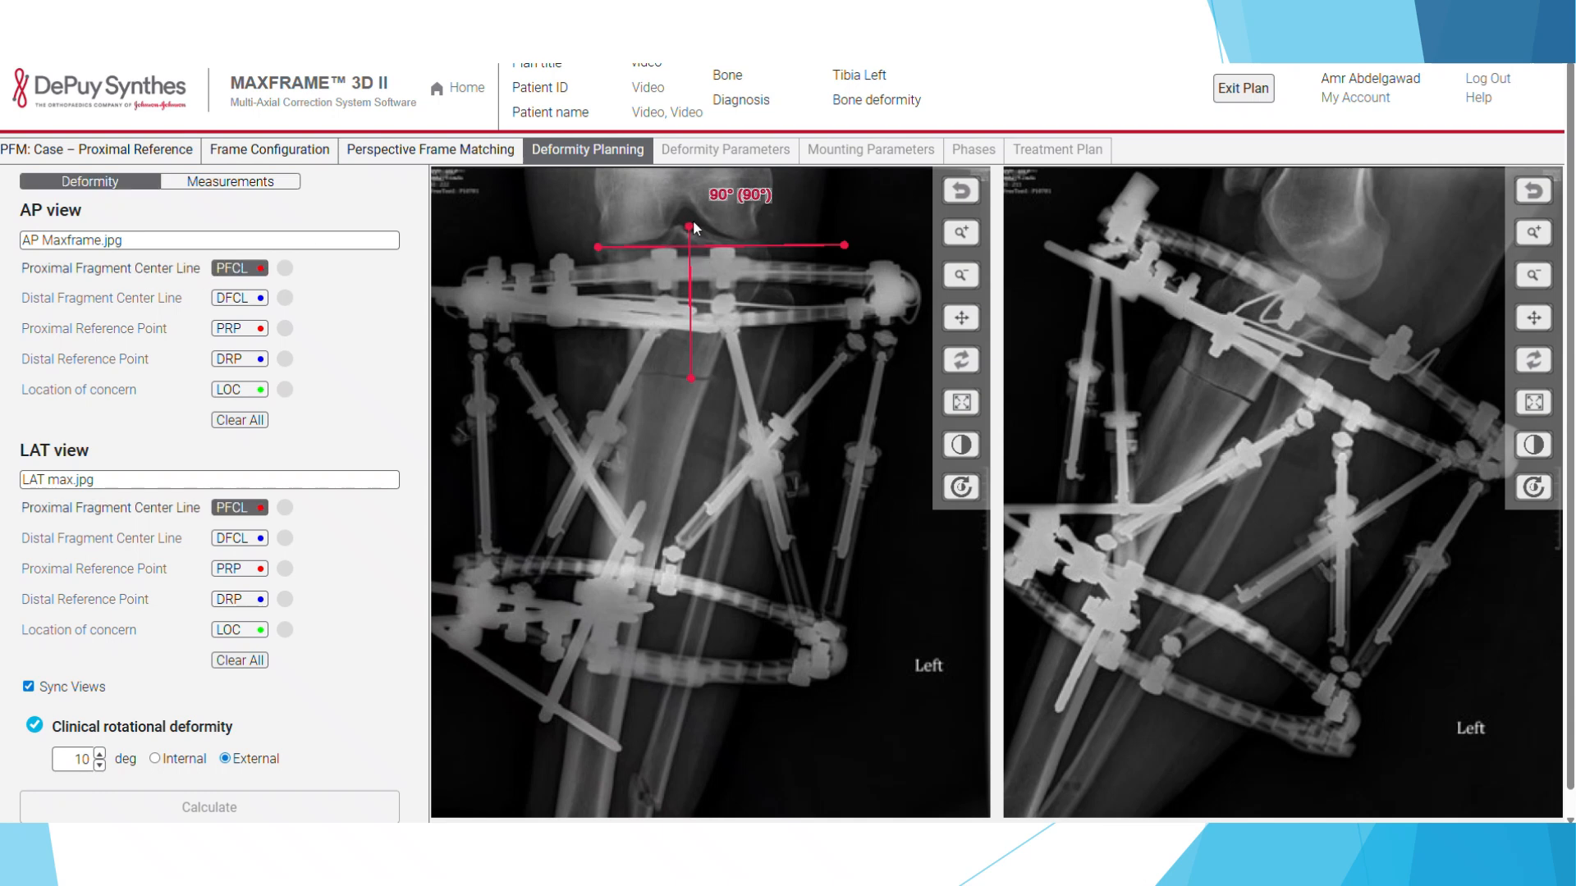
left_click_drag(691, 223, 686, 388)
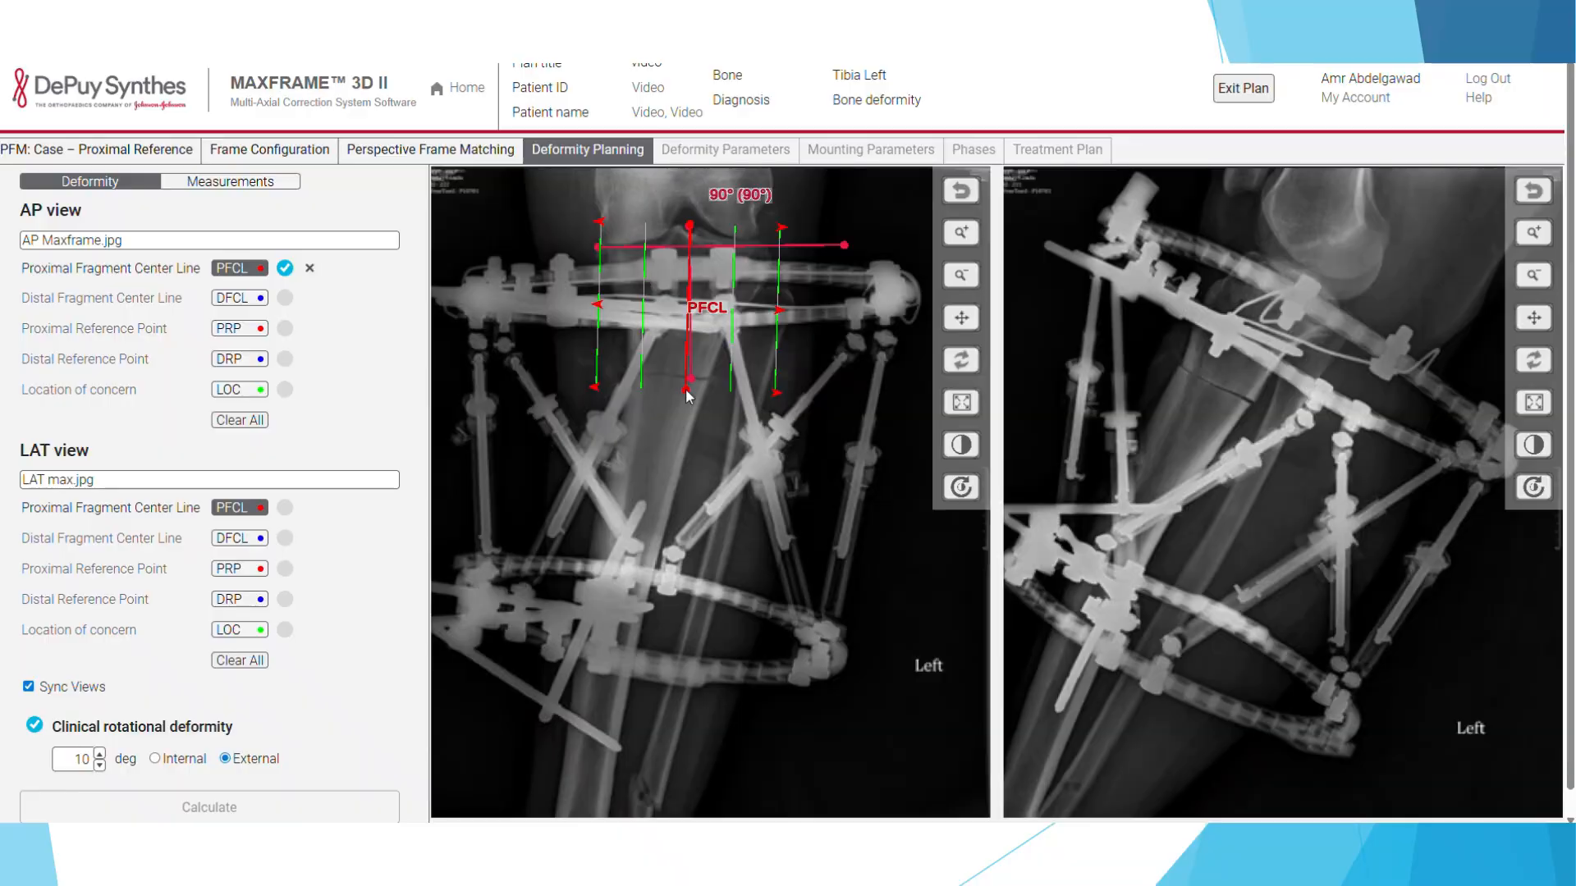
left_click_drag(785, 315, 733, 312)
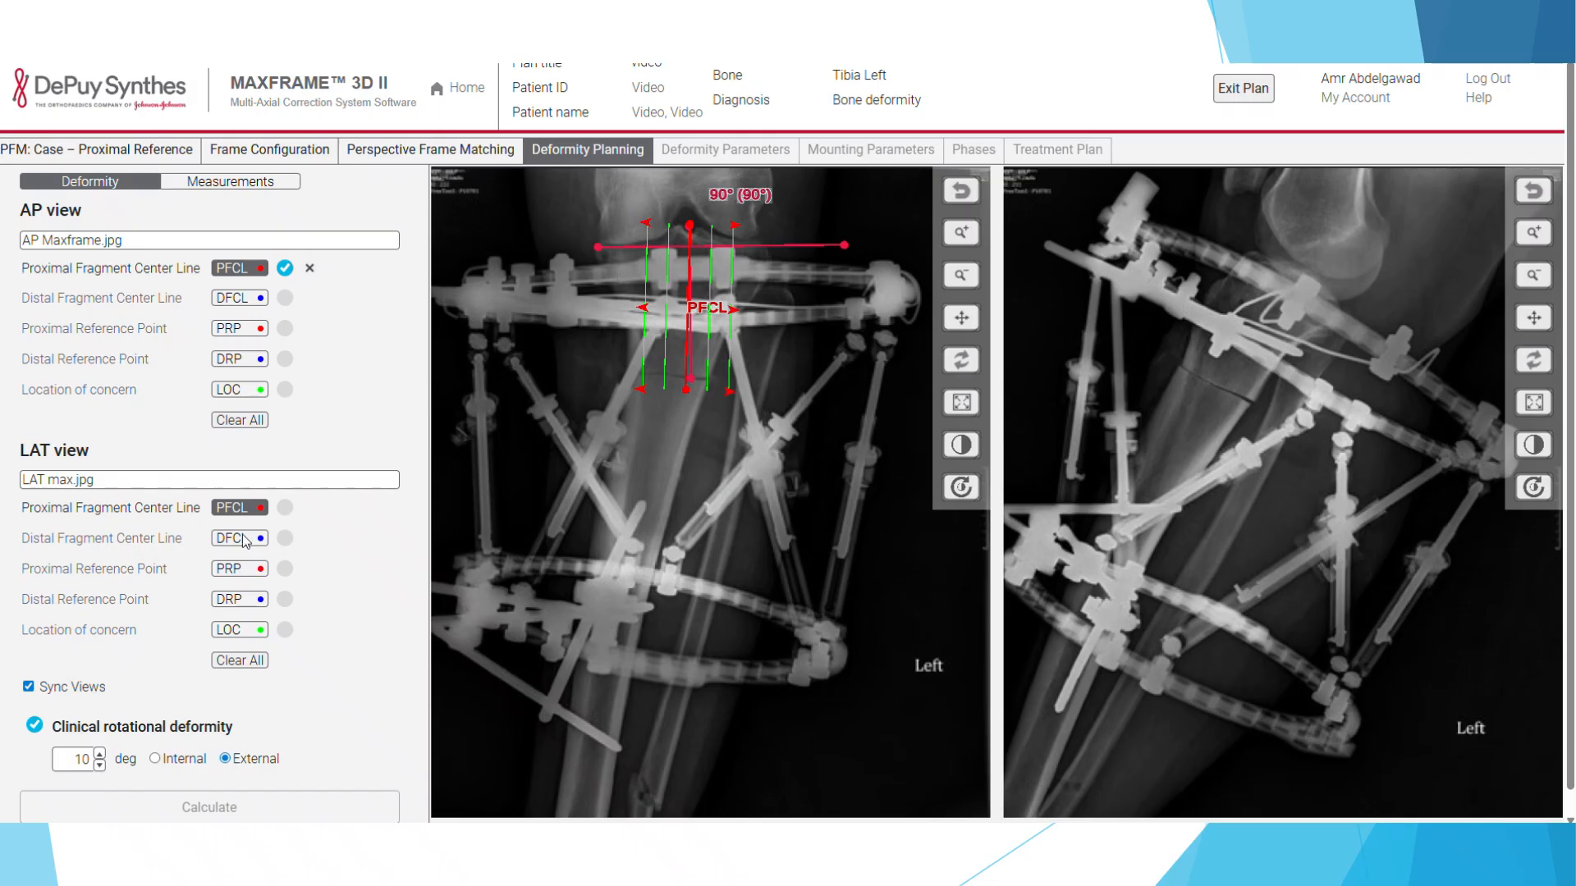
left_click_drag(1302, 267, 1180, 461)
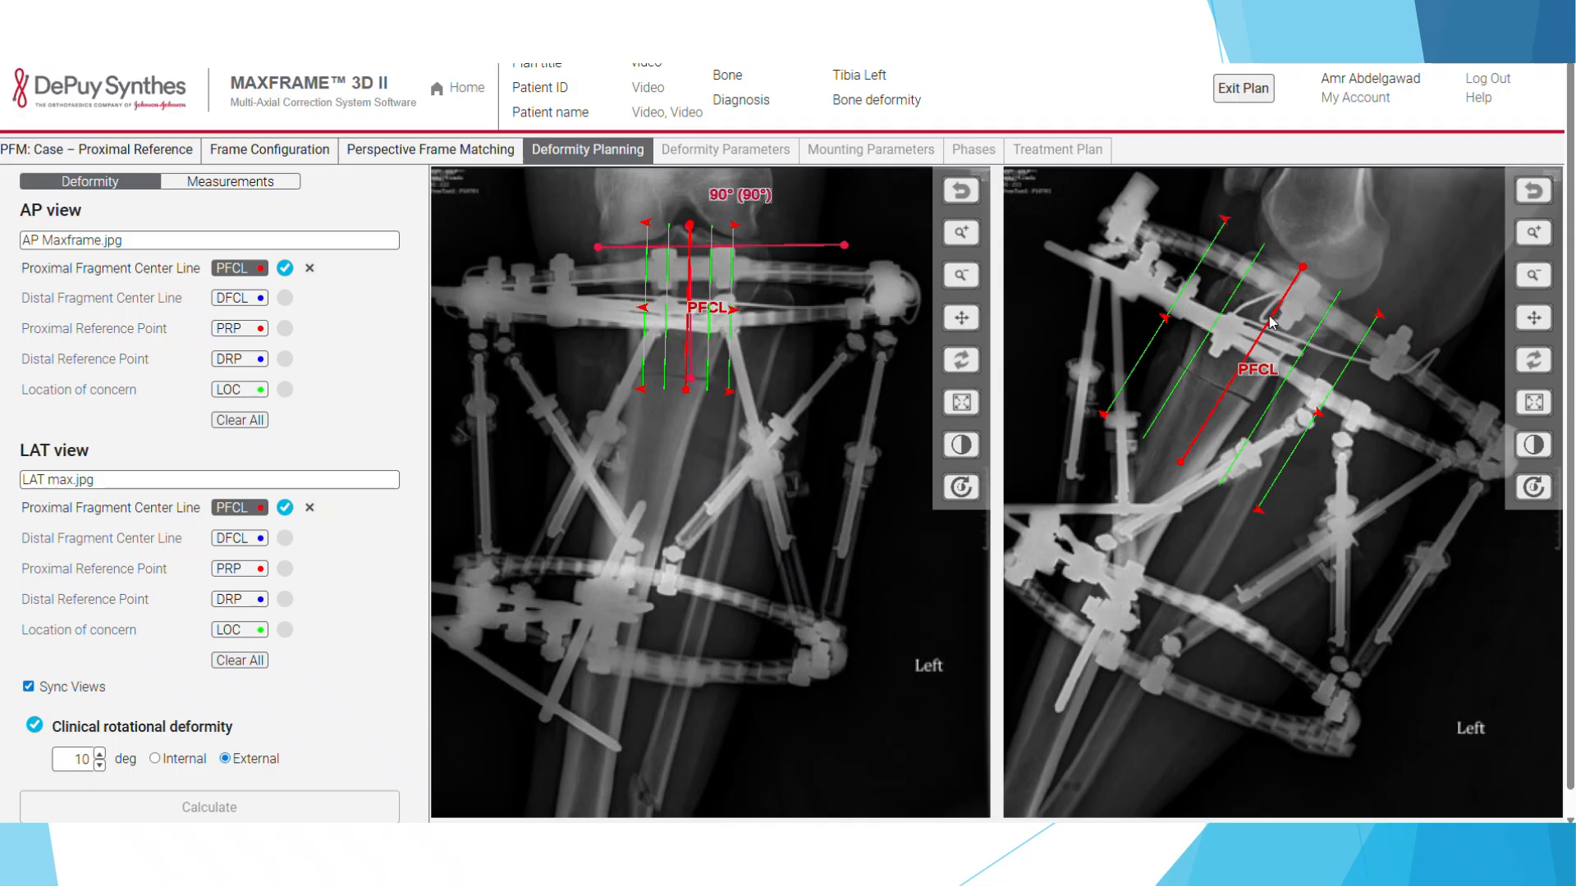
left_click_drag(1270, 321, 1264, 316)
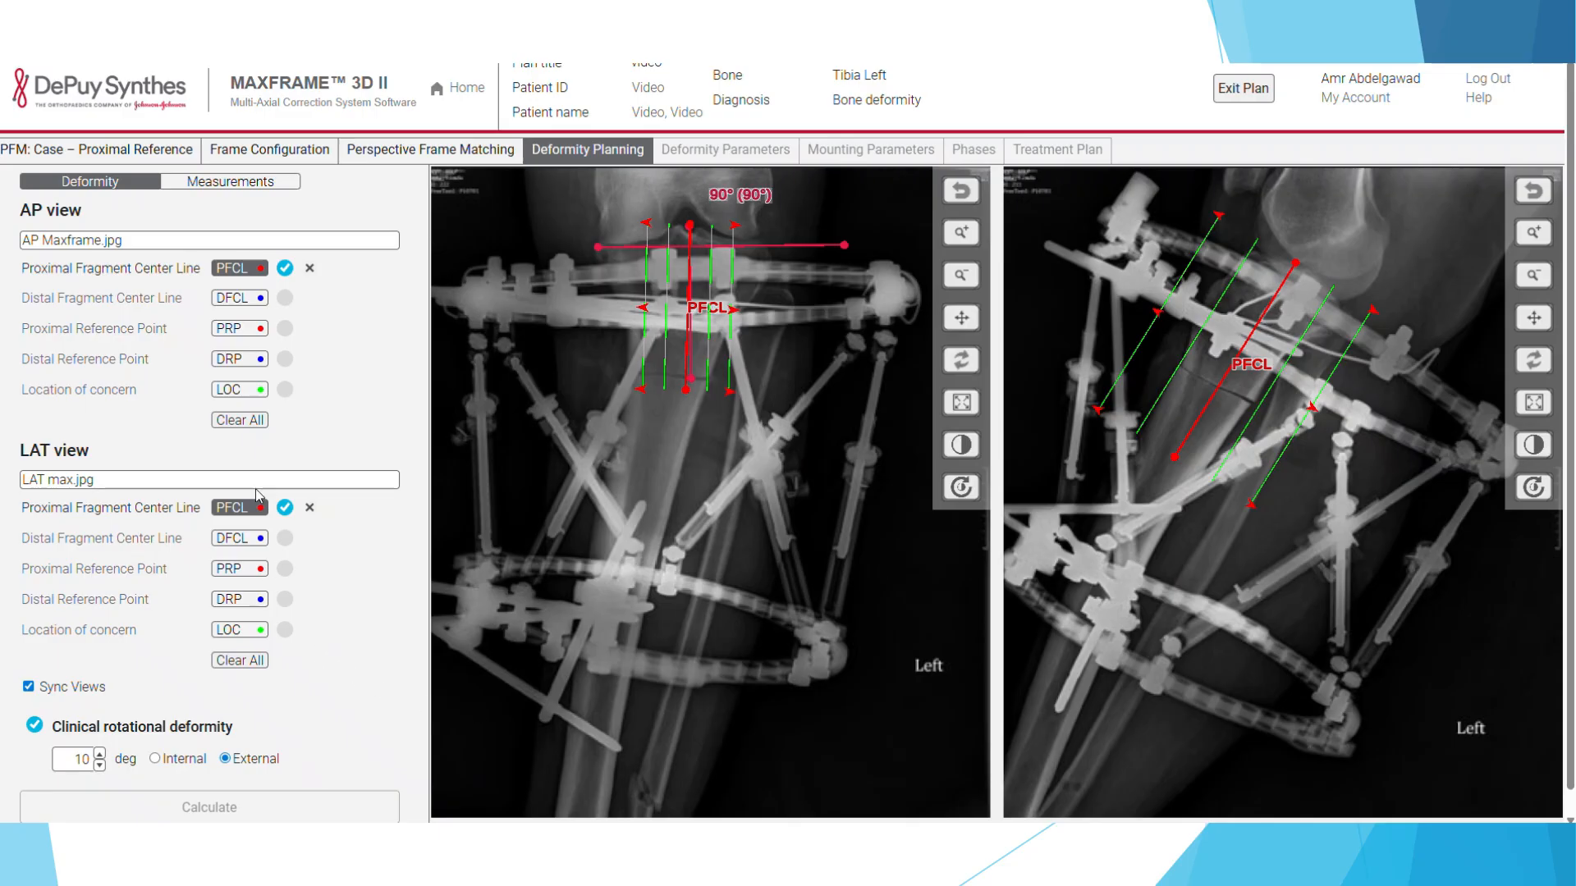
Step: Draw the distal fragment center lines along the distal tibial shaft on the AP and LAT views
left_click(238, 300)
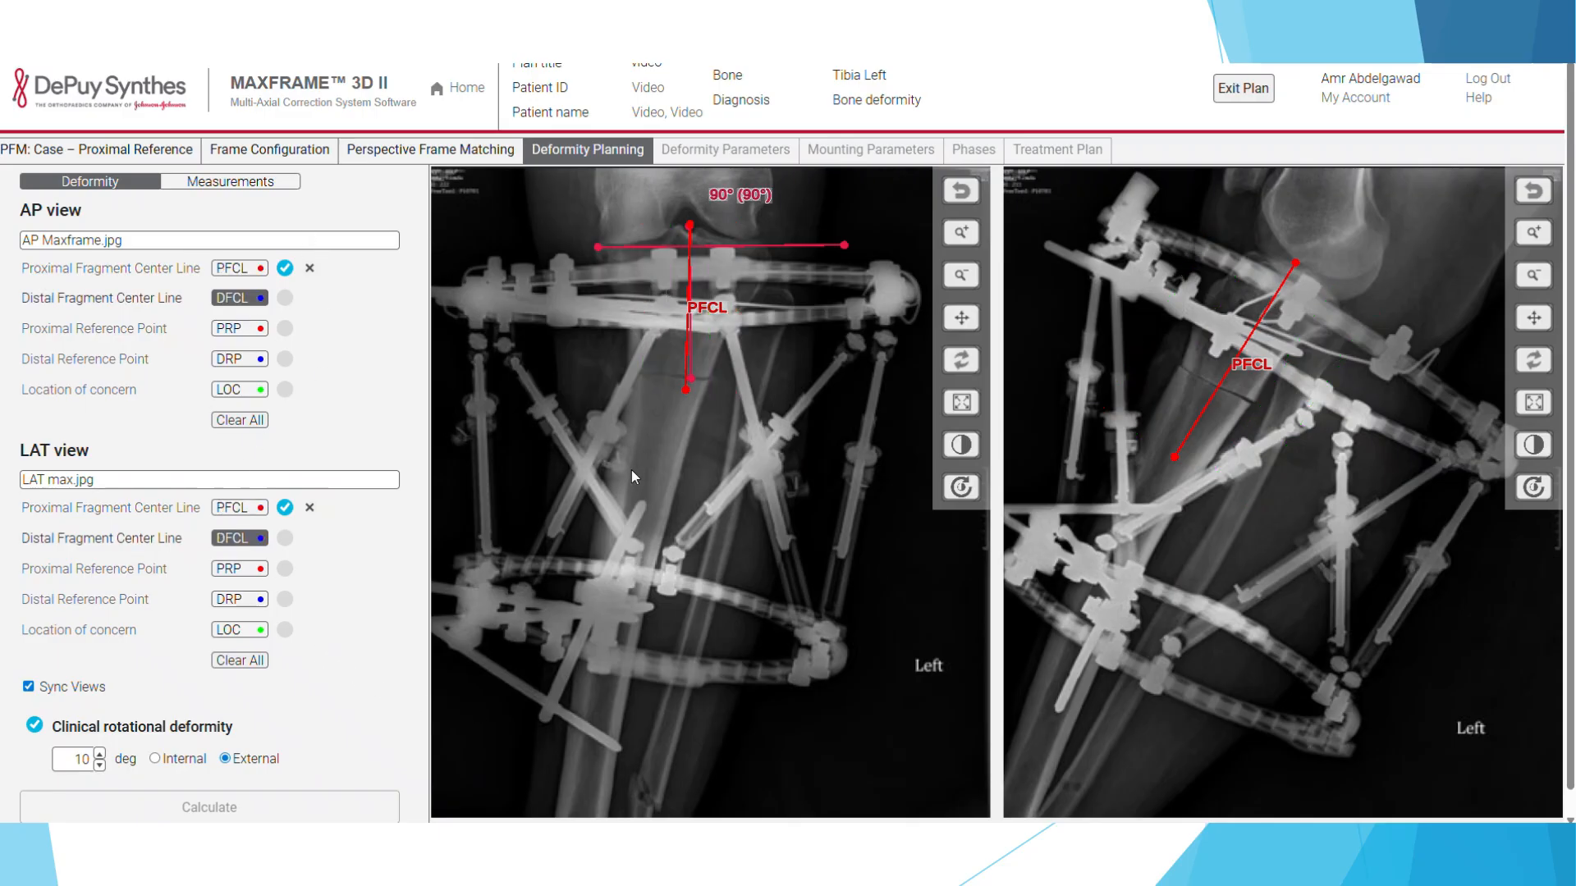
mouse_move(681, 340)
left_mouse_down()
mouse_move(581, 755)
mouse_move(591, 786)
left_mouse_up()
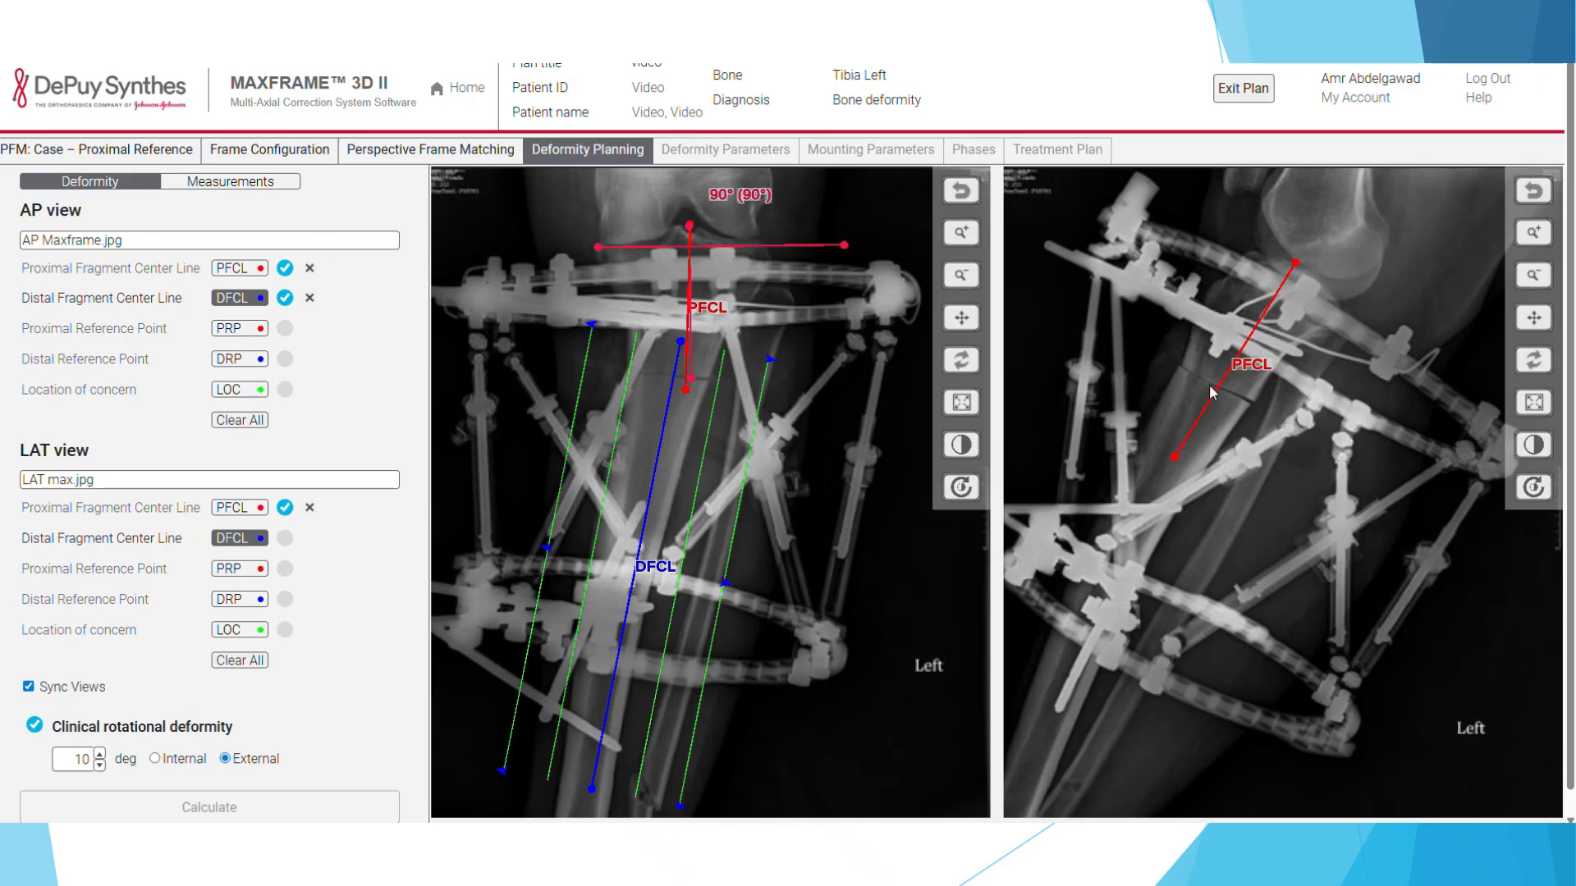
left_click_drag(1210, 385, 1050, 723)
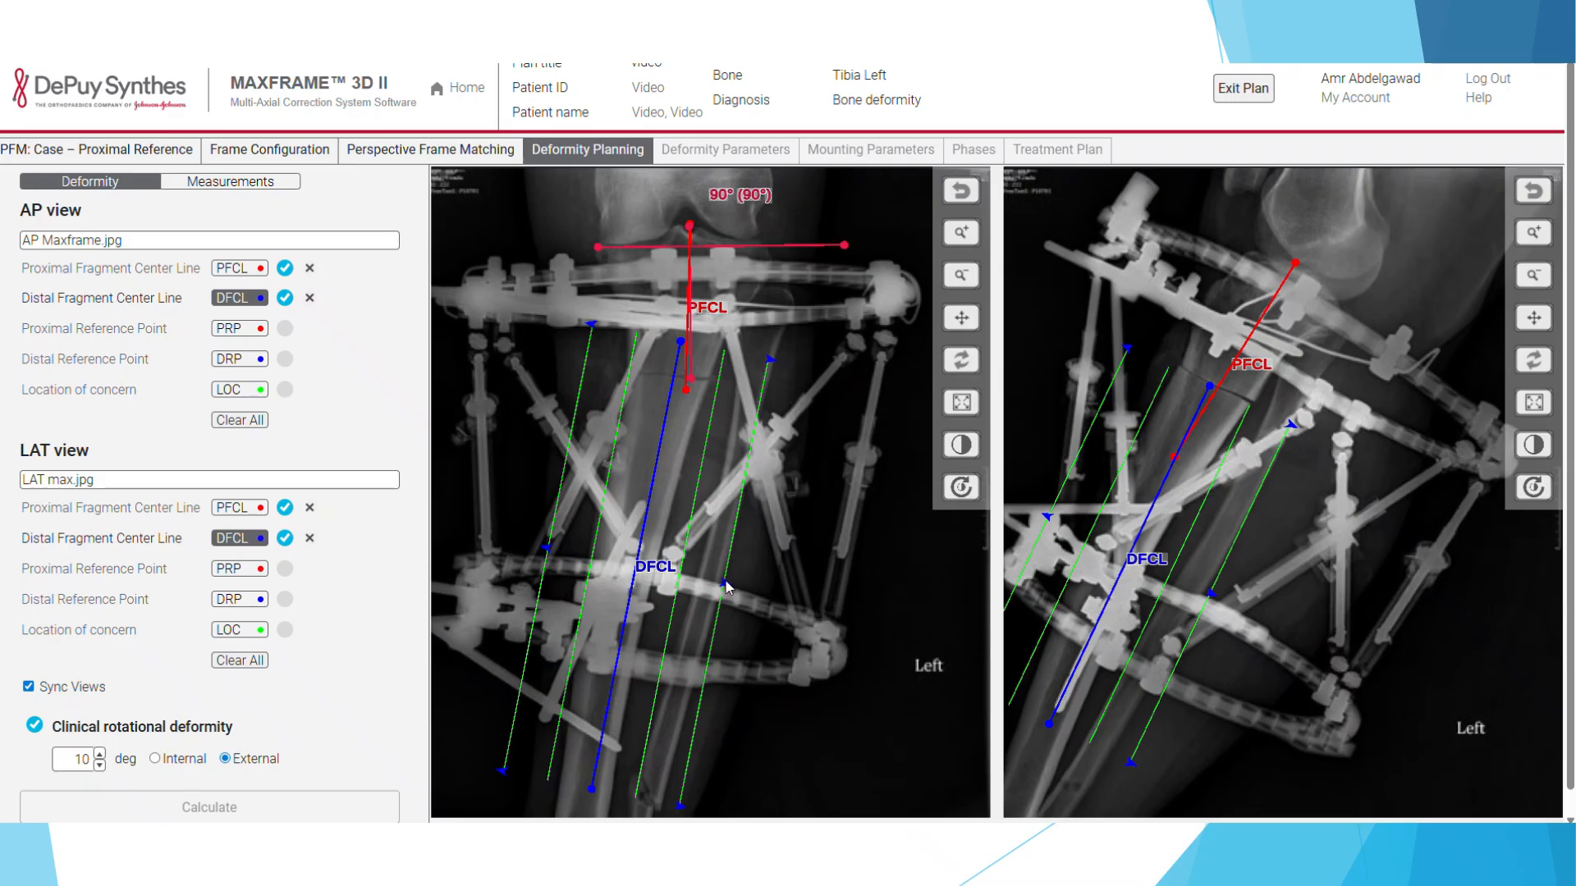
Step: Narrow the AP distal center line's guides, extend the line up to the knee and down the shaft, and fine-tune both ends on LAT
left_click_drag(727, 584, 635, 566)
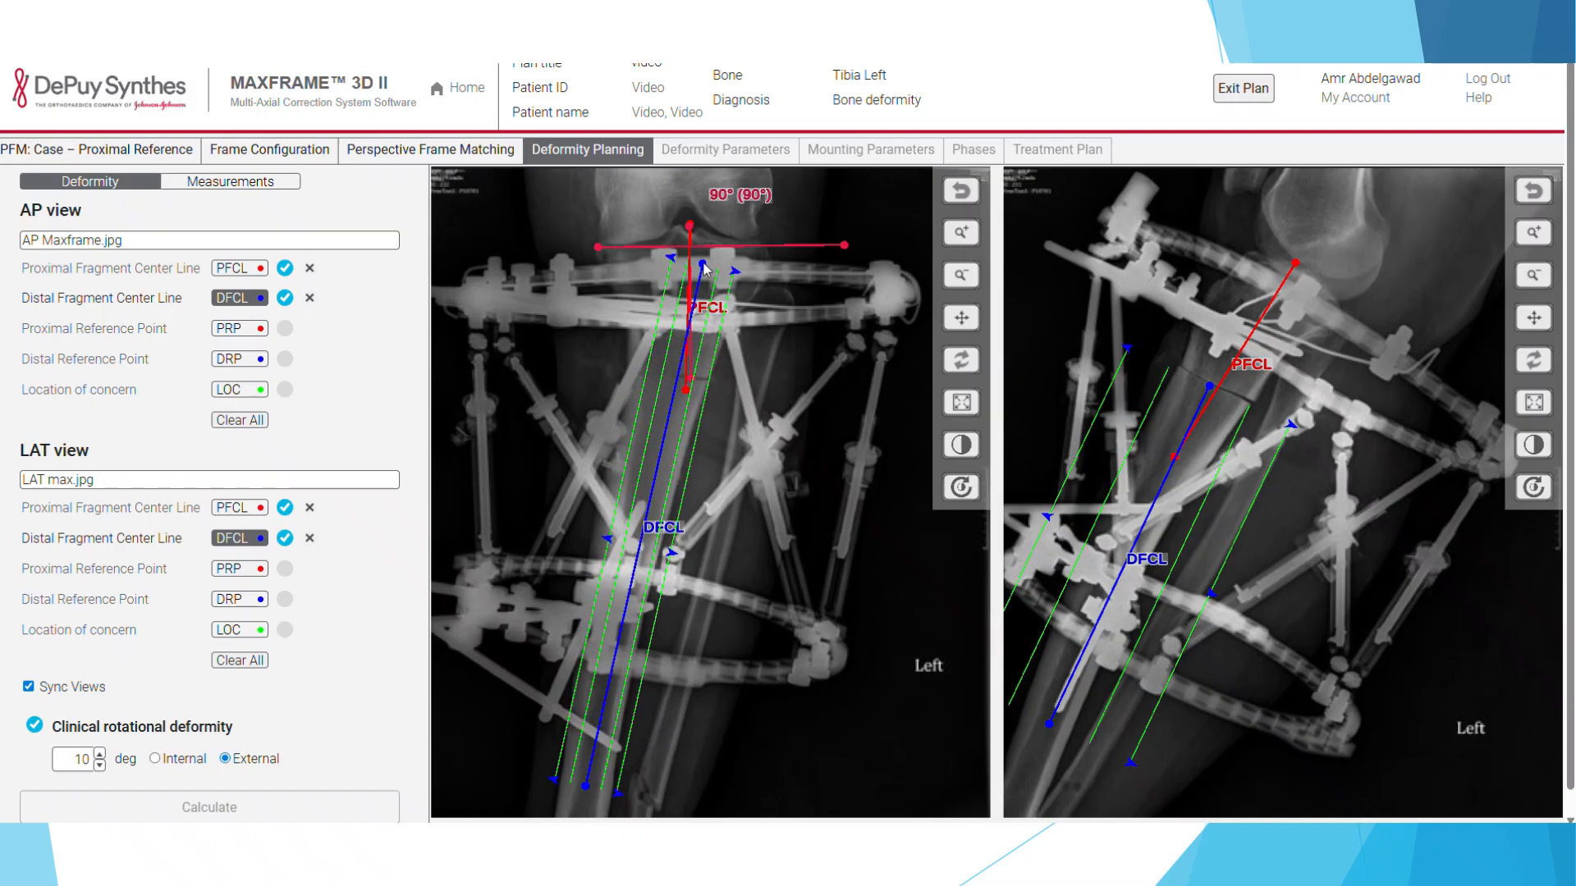
left_click_drag(704, 268, 702, 225)
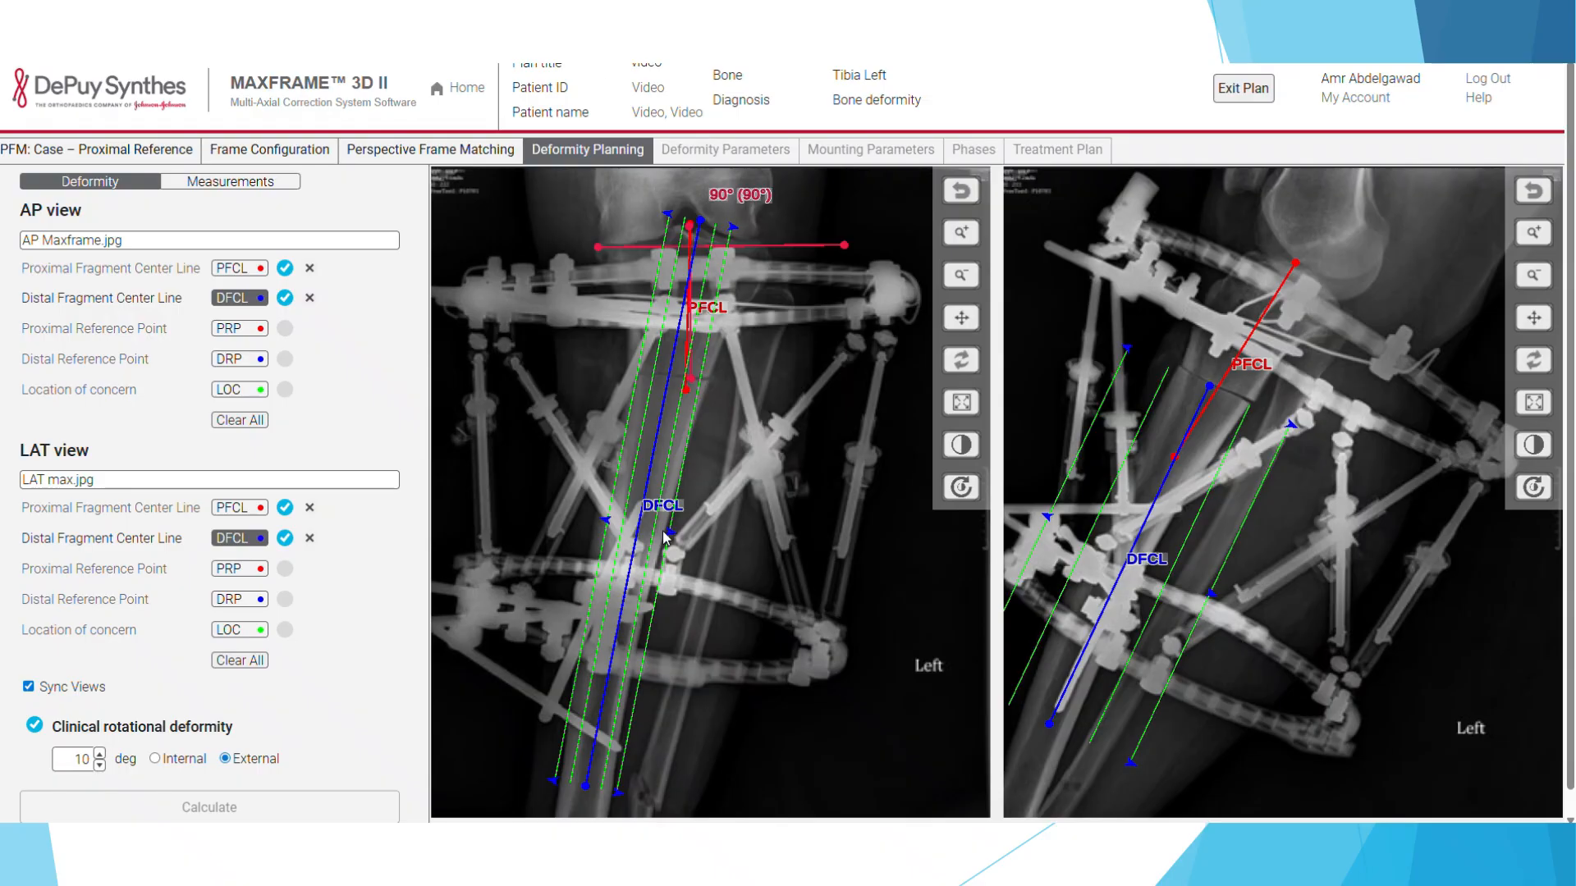
left_click_drag(671, 533, 669, 538)
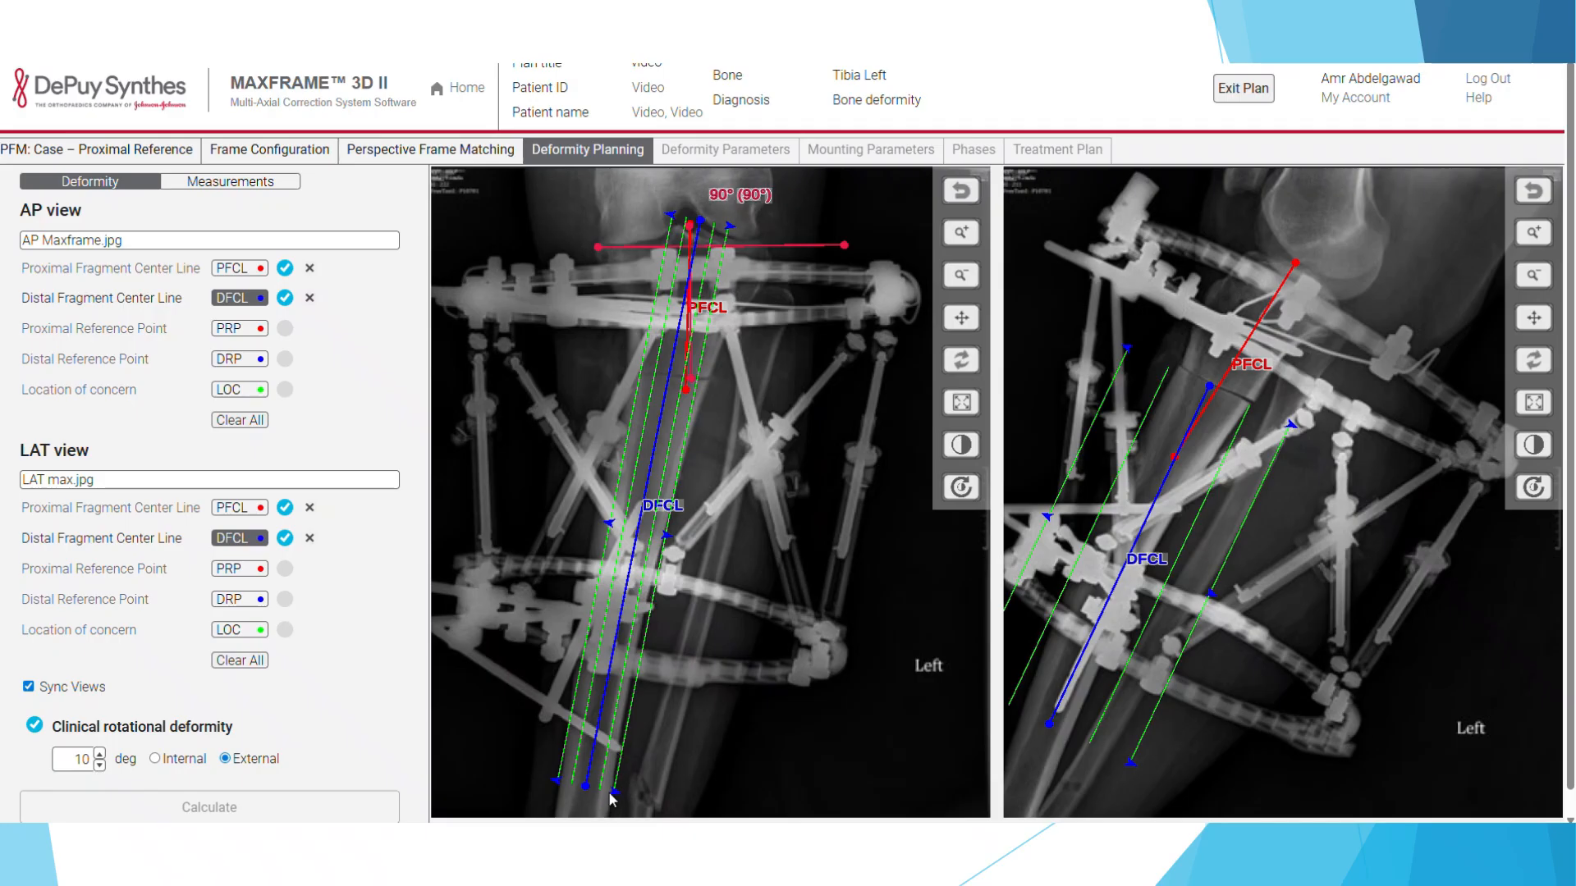
left_click_drag(609, 793, 587, 811)
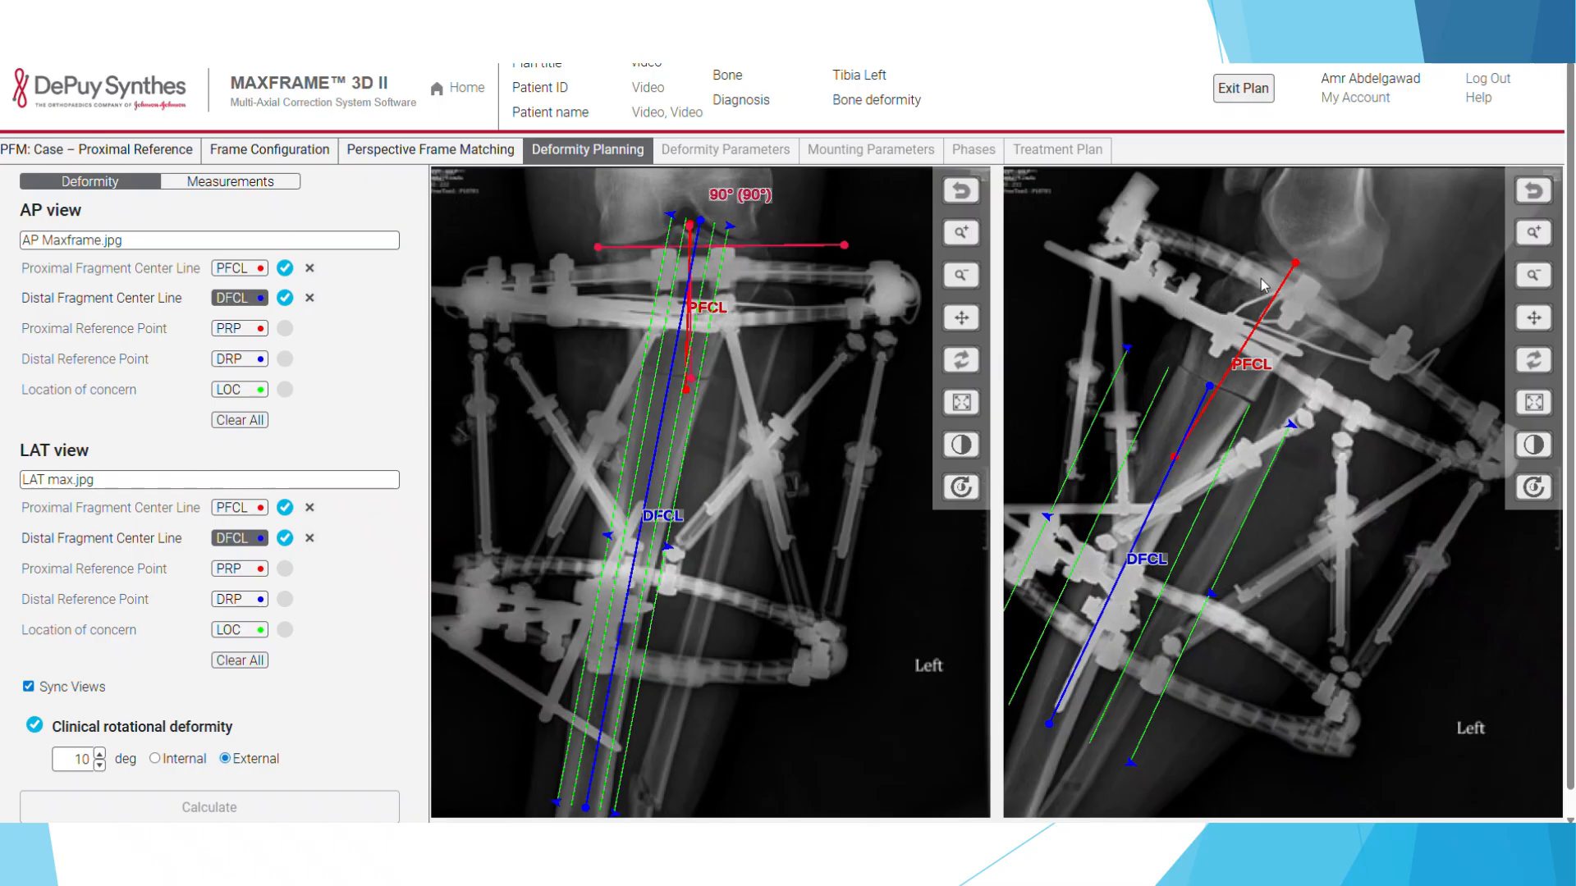
left_click_drag(1210, 387, 1215, 391)
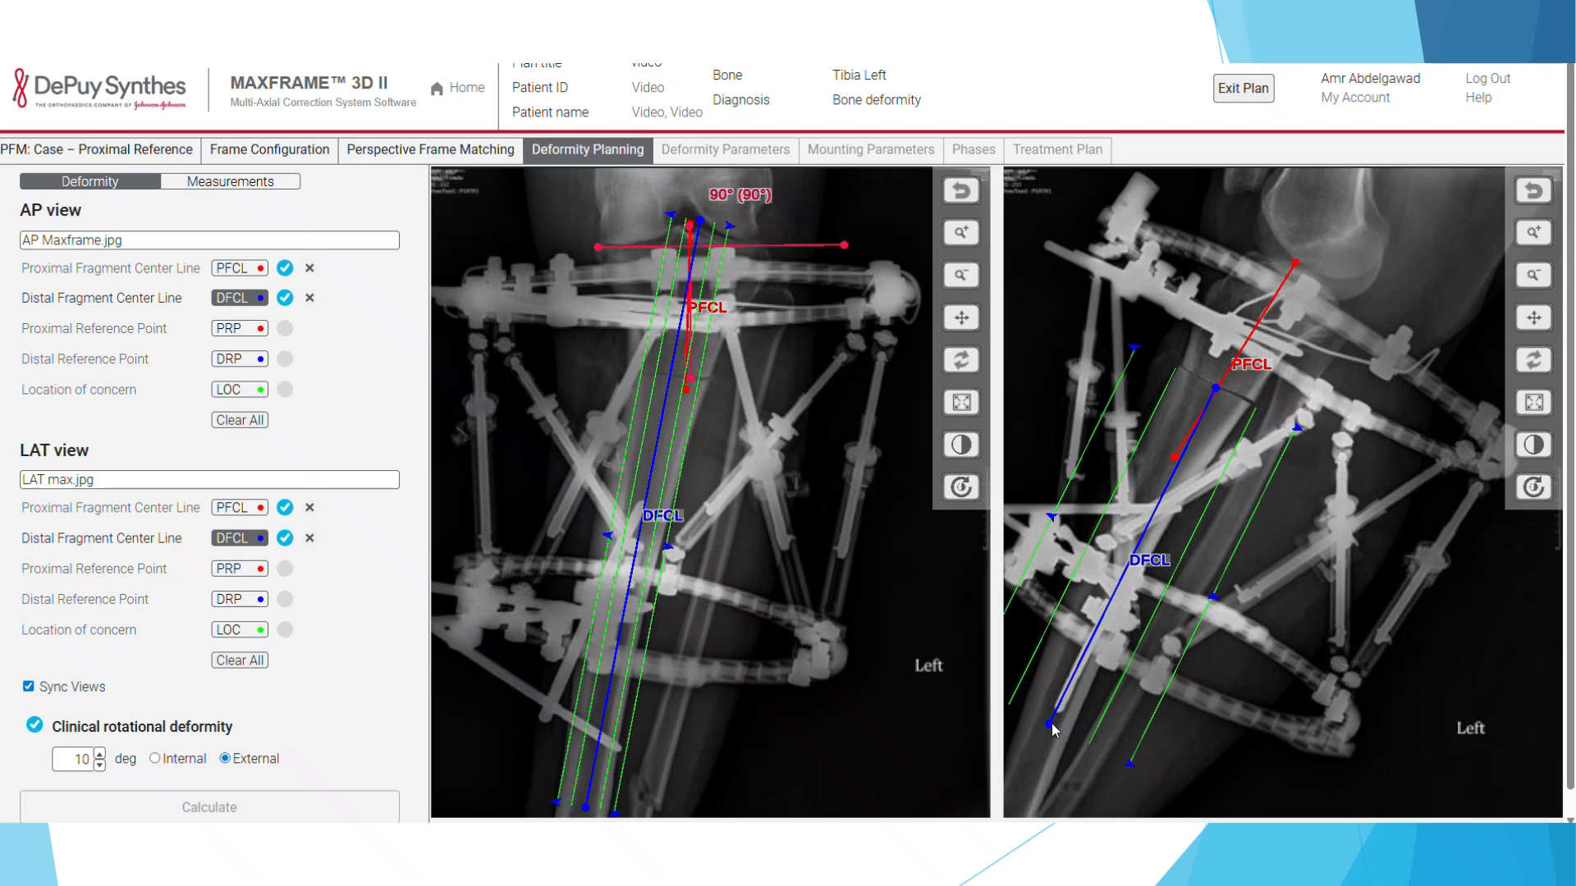
left_click_drag(1051, 726, 1047, 722)
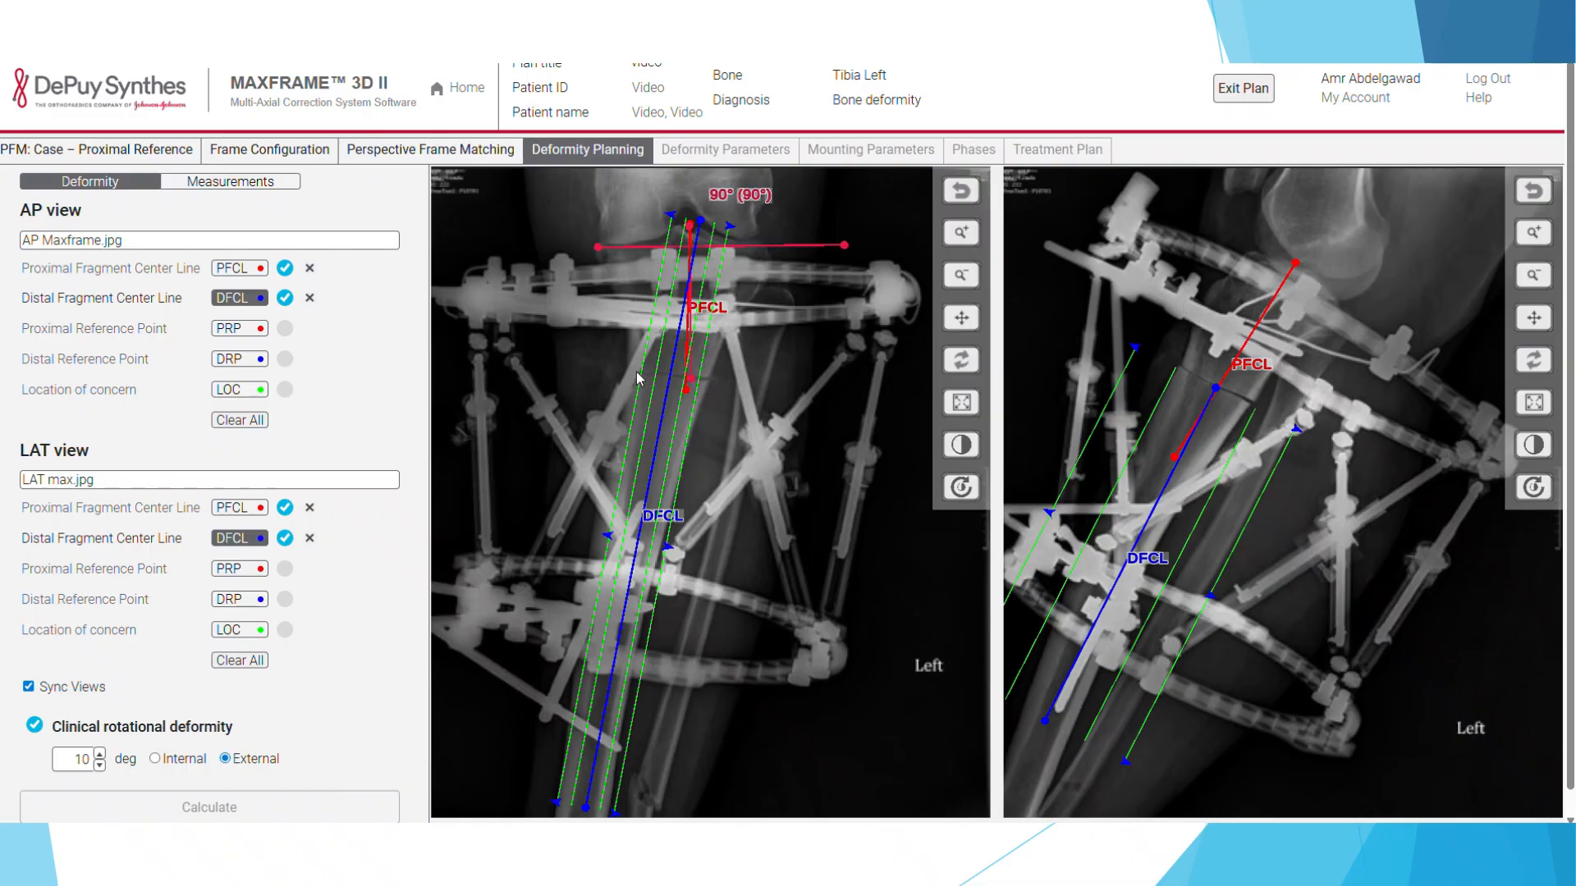
Step: Place the proximal and distal reference points at one common spot beside the proximal center line on the AP and LAT views
left_click(232, 328)
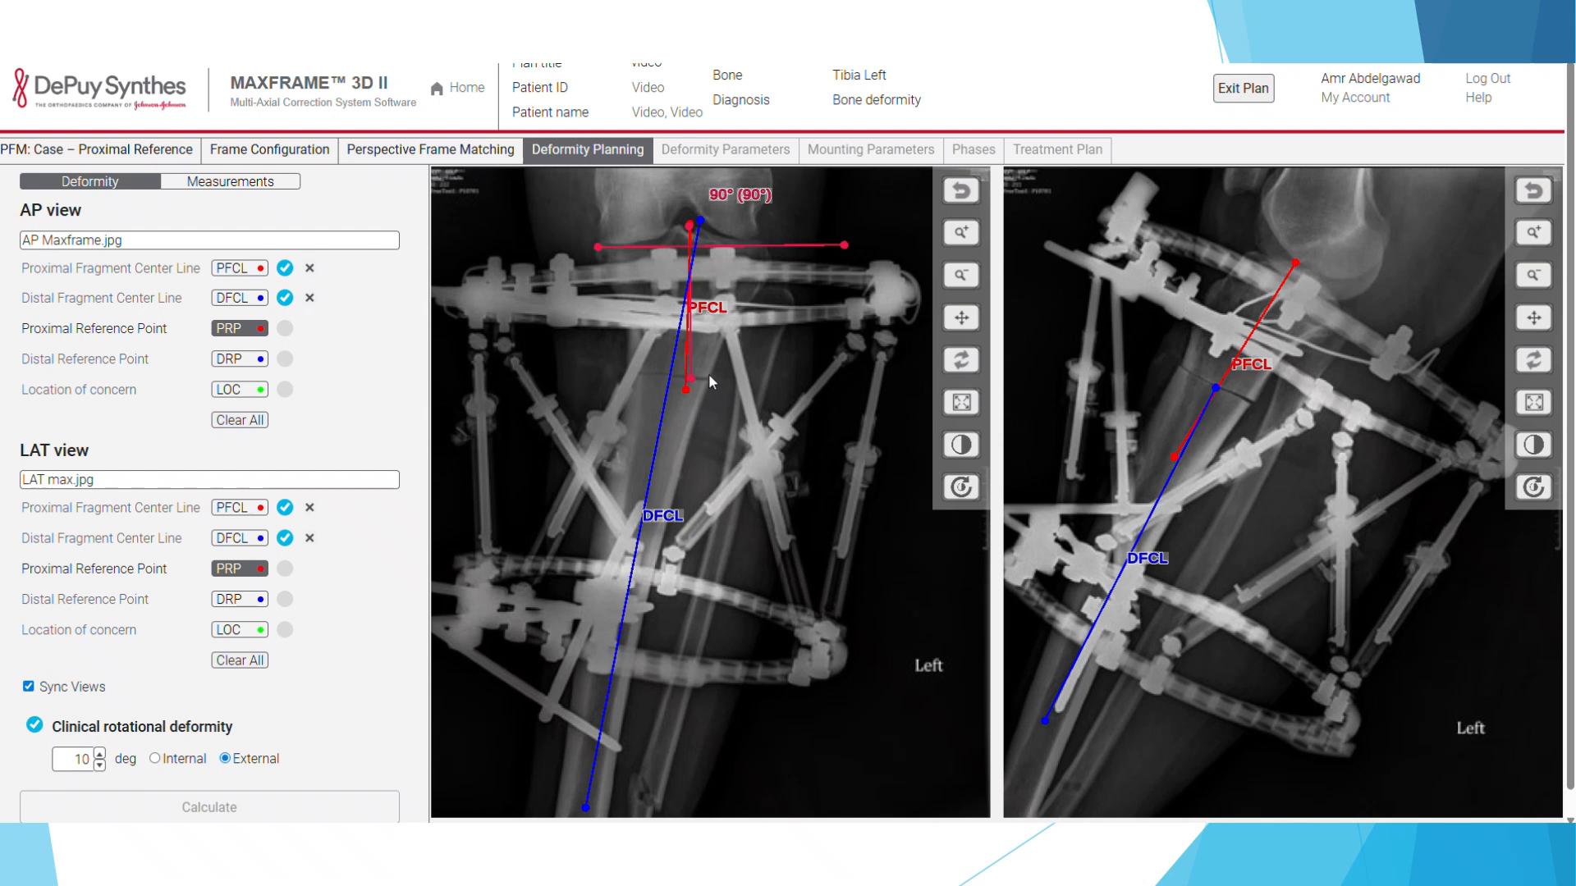
left_click(768, 274)
left_click(1226, 278)
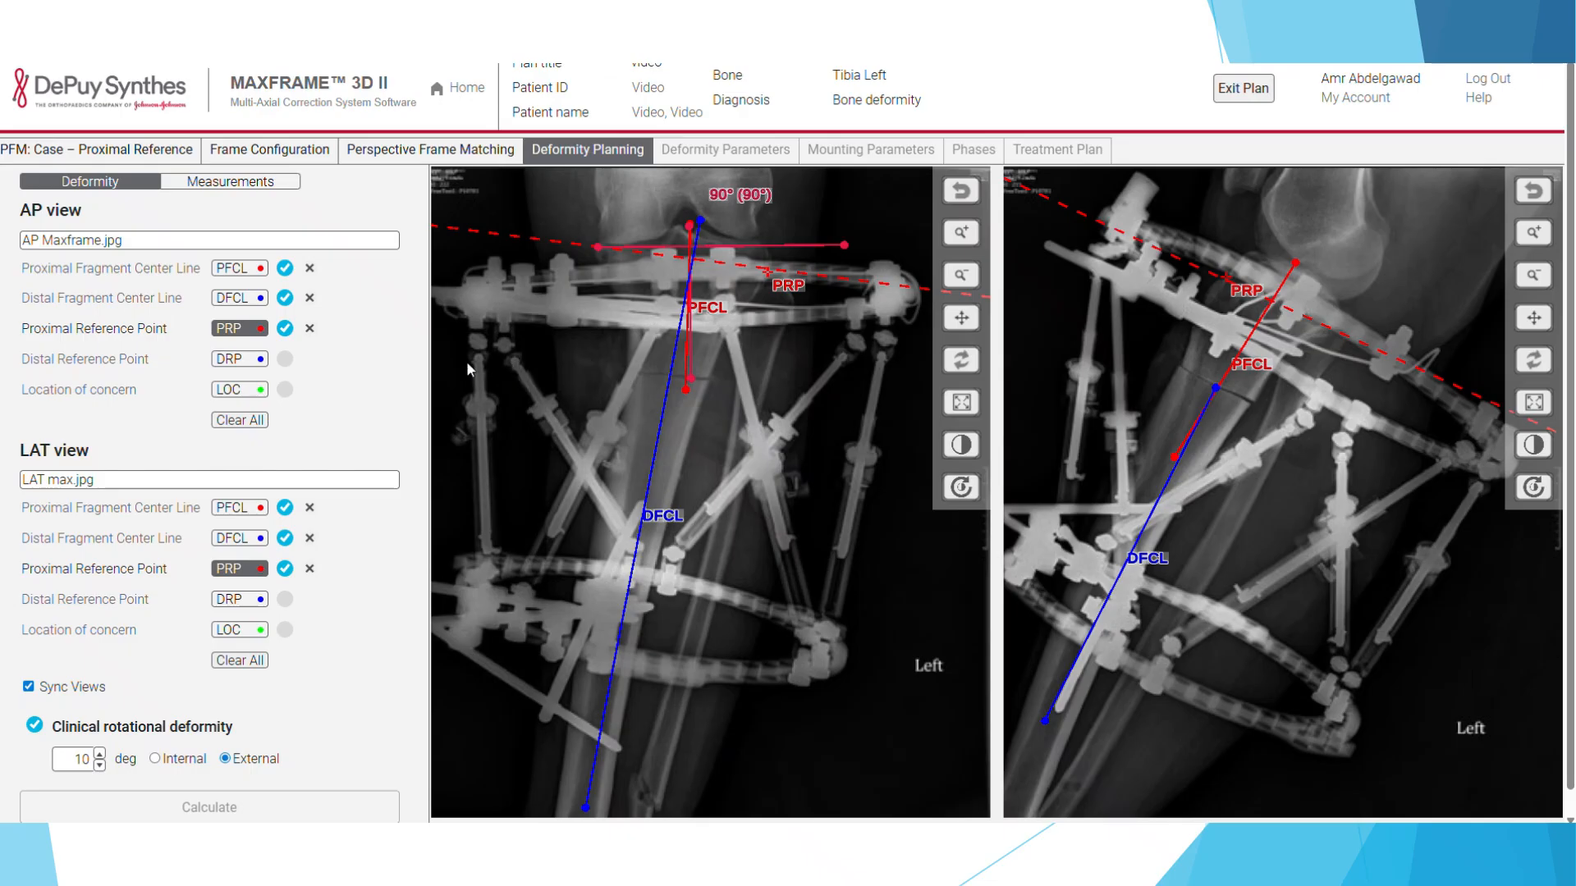
left_click(229, 361)
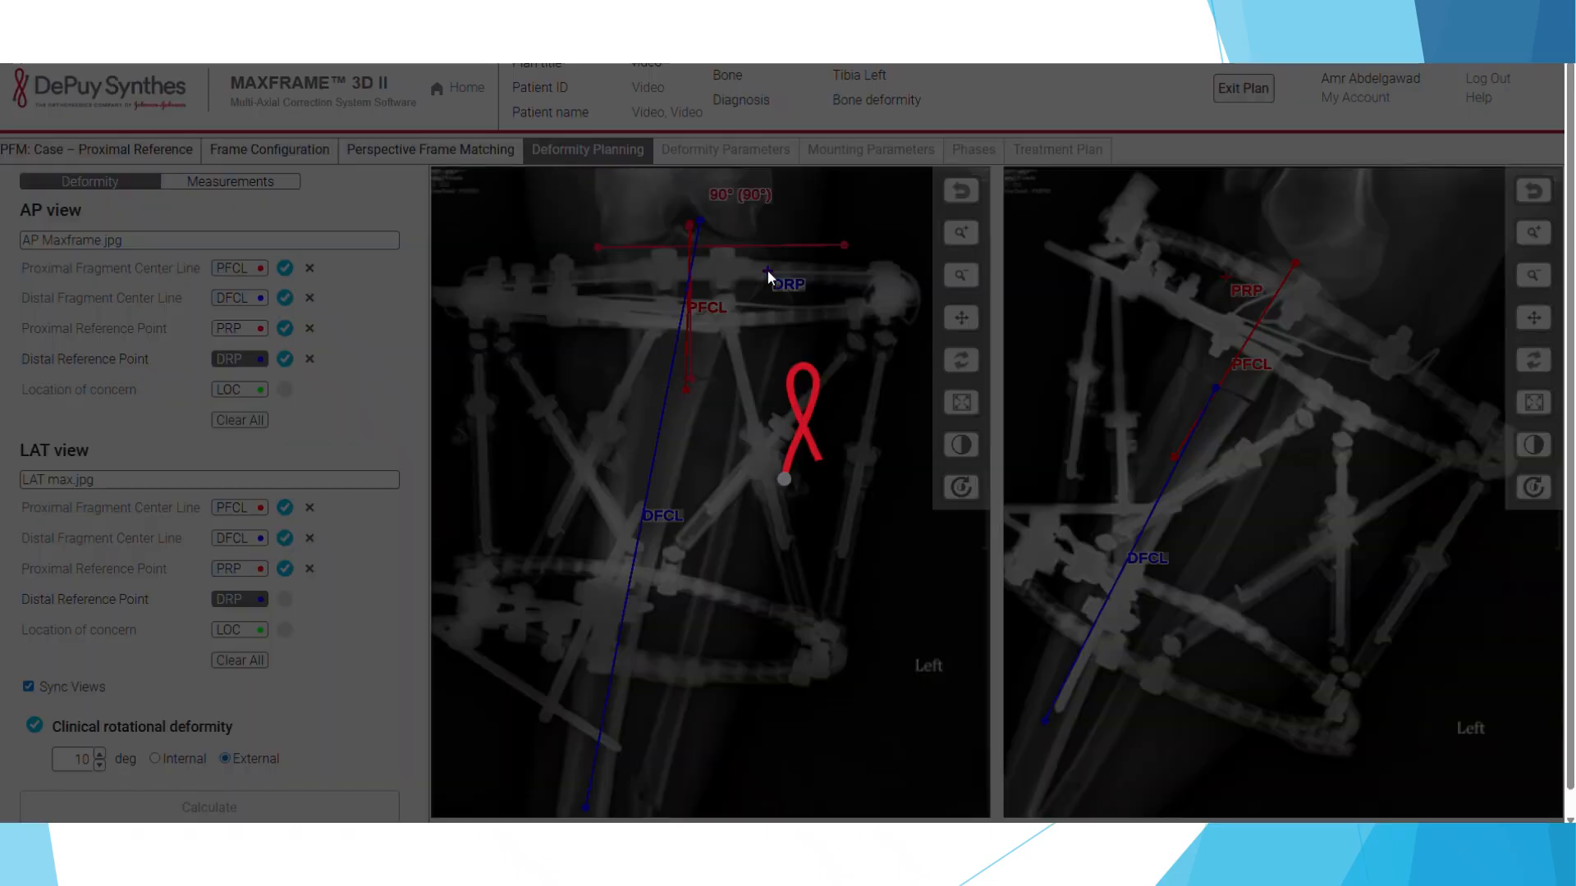
left_click(767, 271)
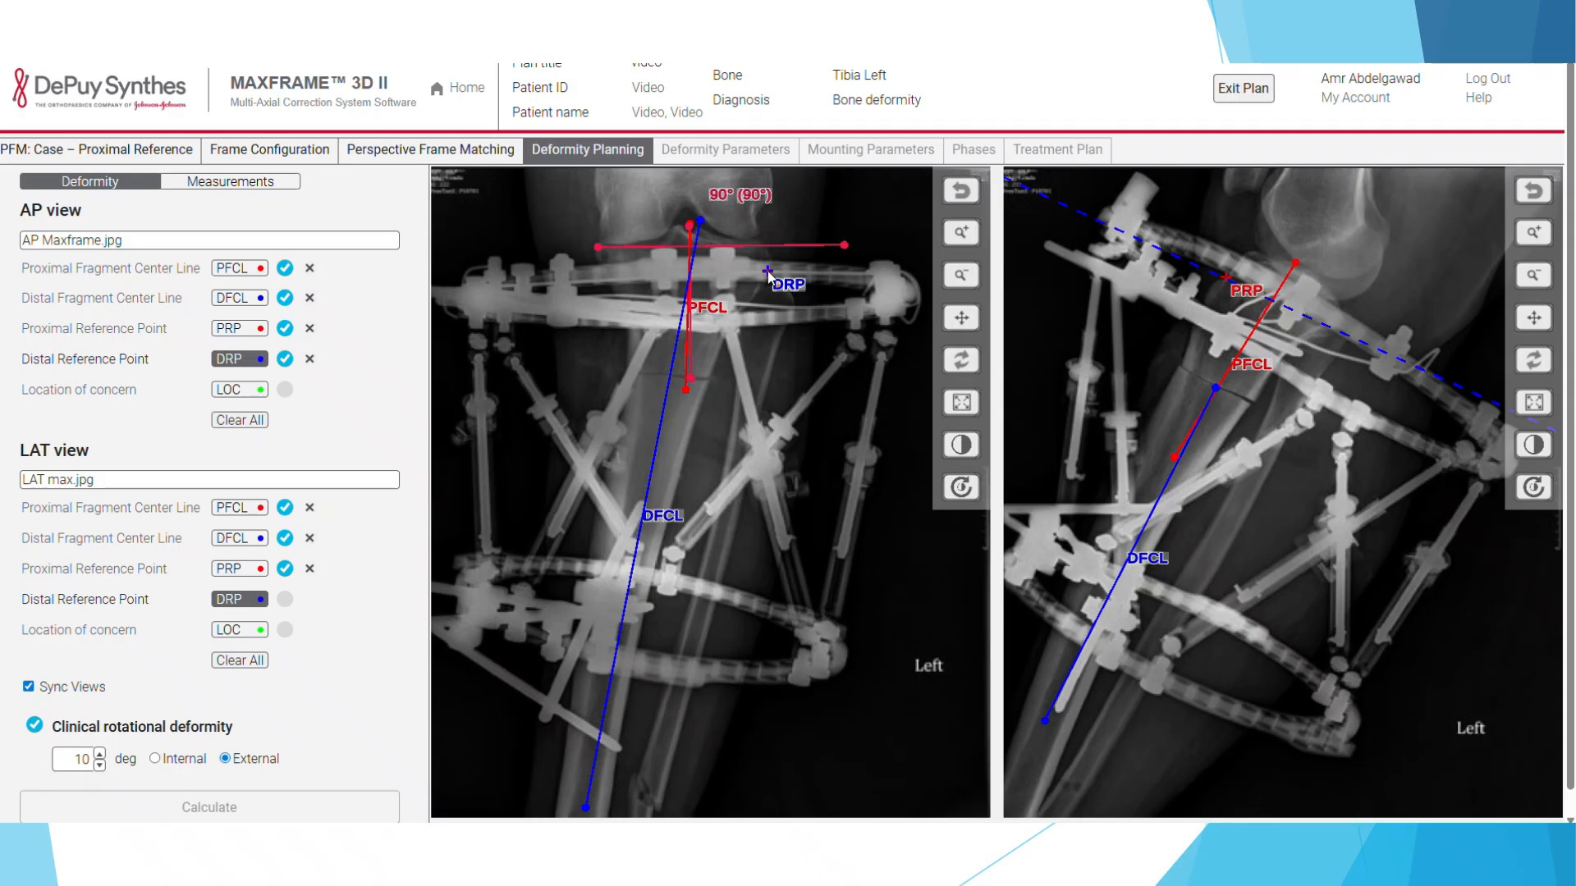
left_click(1222, 277)
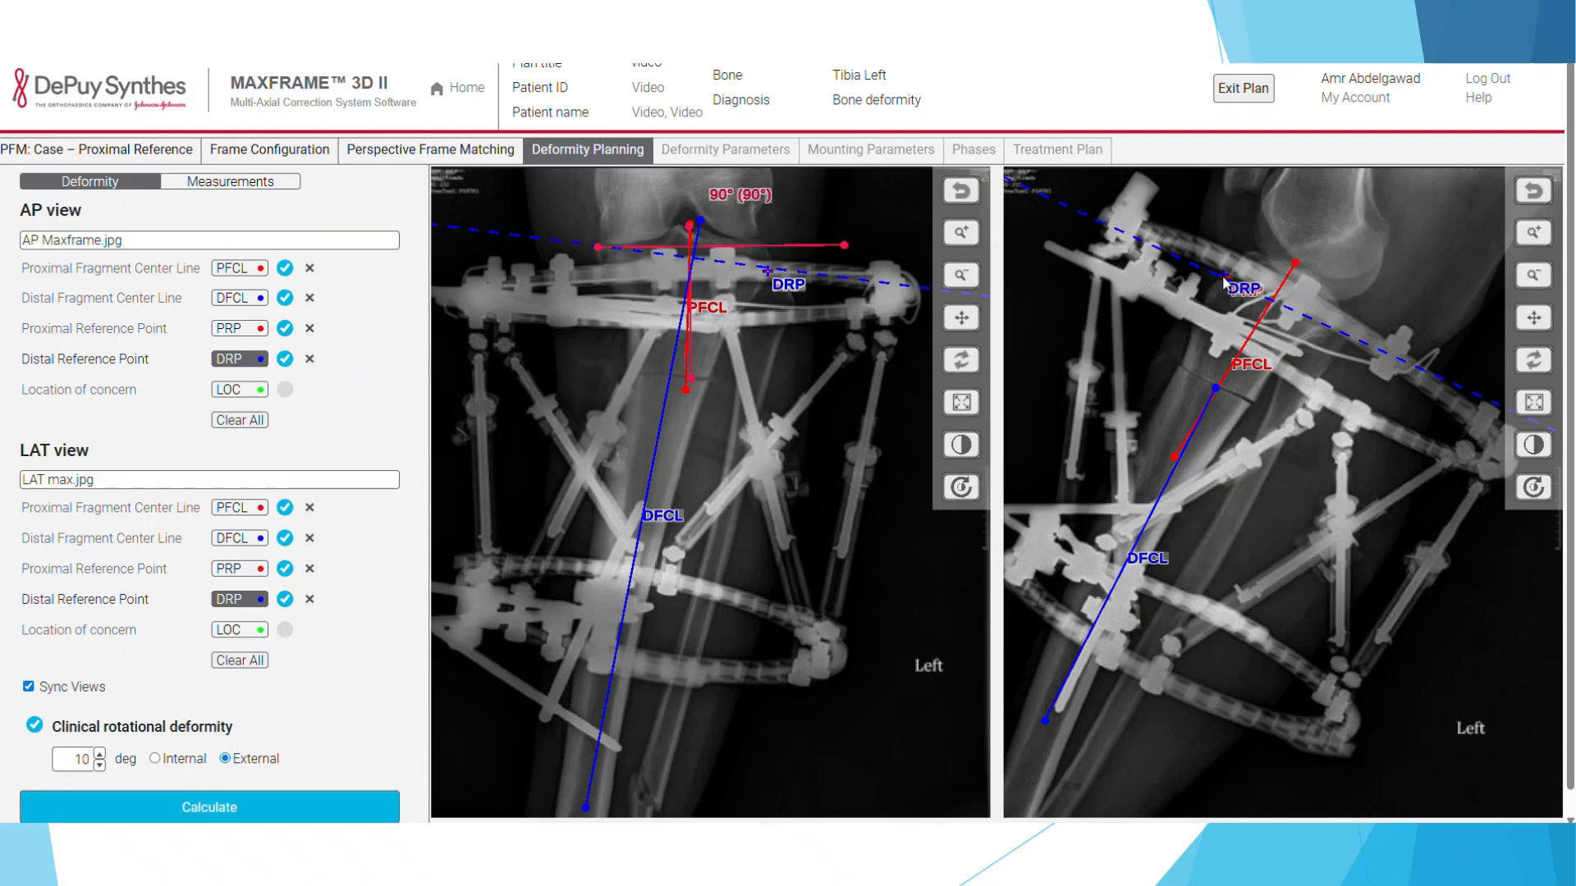
Step: Move the LAT distal and proximal reference points together onto the proximal fragment center line
left_click_drag(1244, 297, 1282, 312)
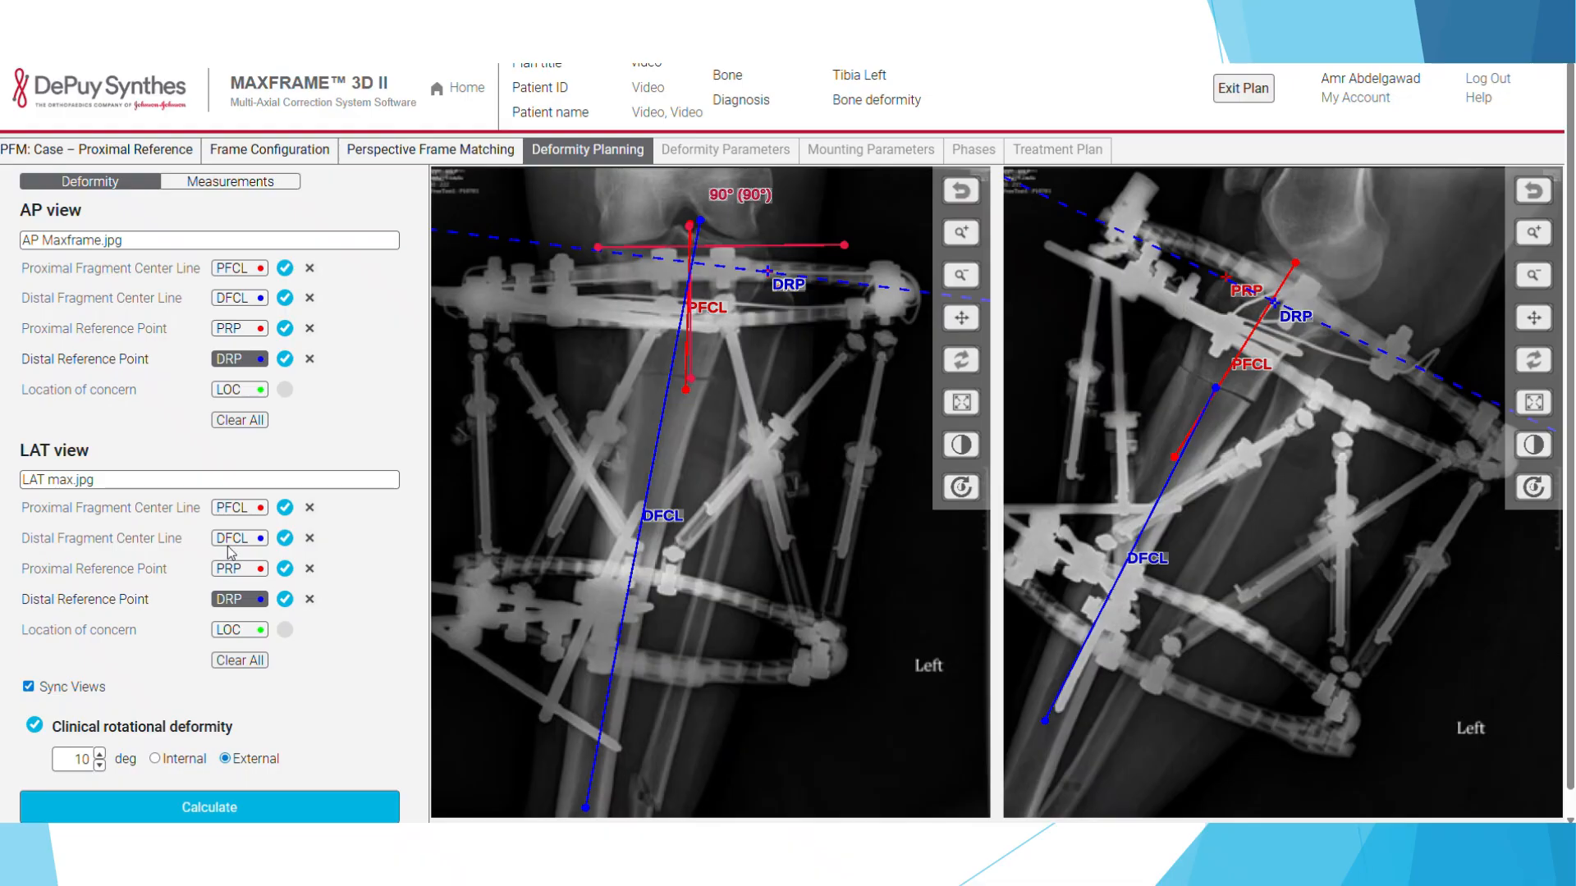
left_click(230, 569)
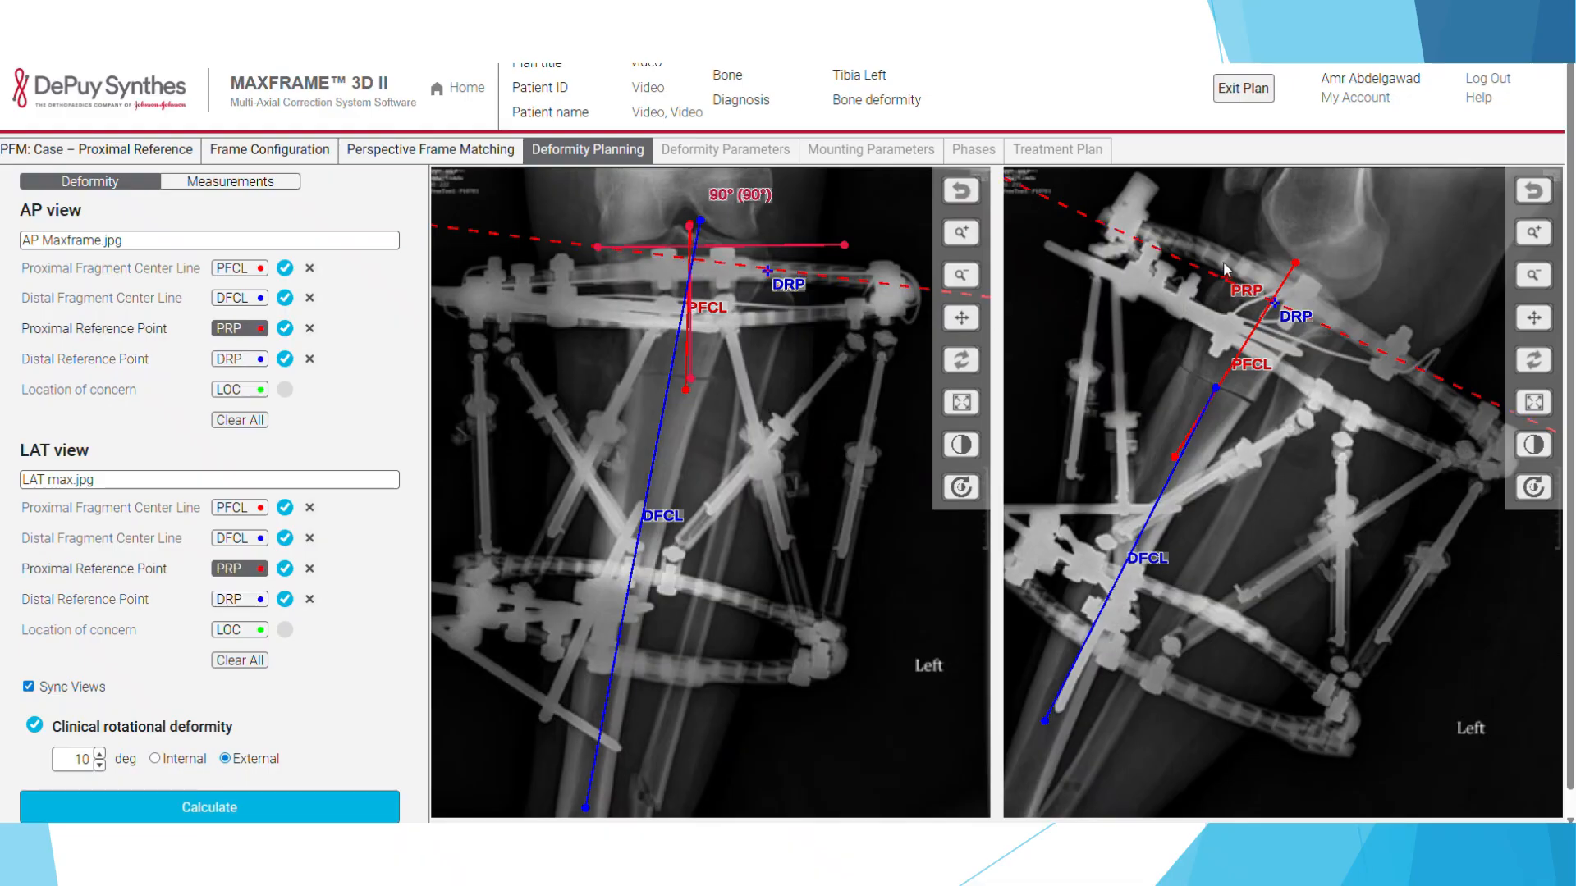
left_click_drag(1226, 283, 1274, 304)
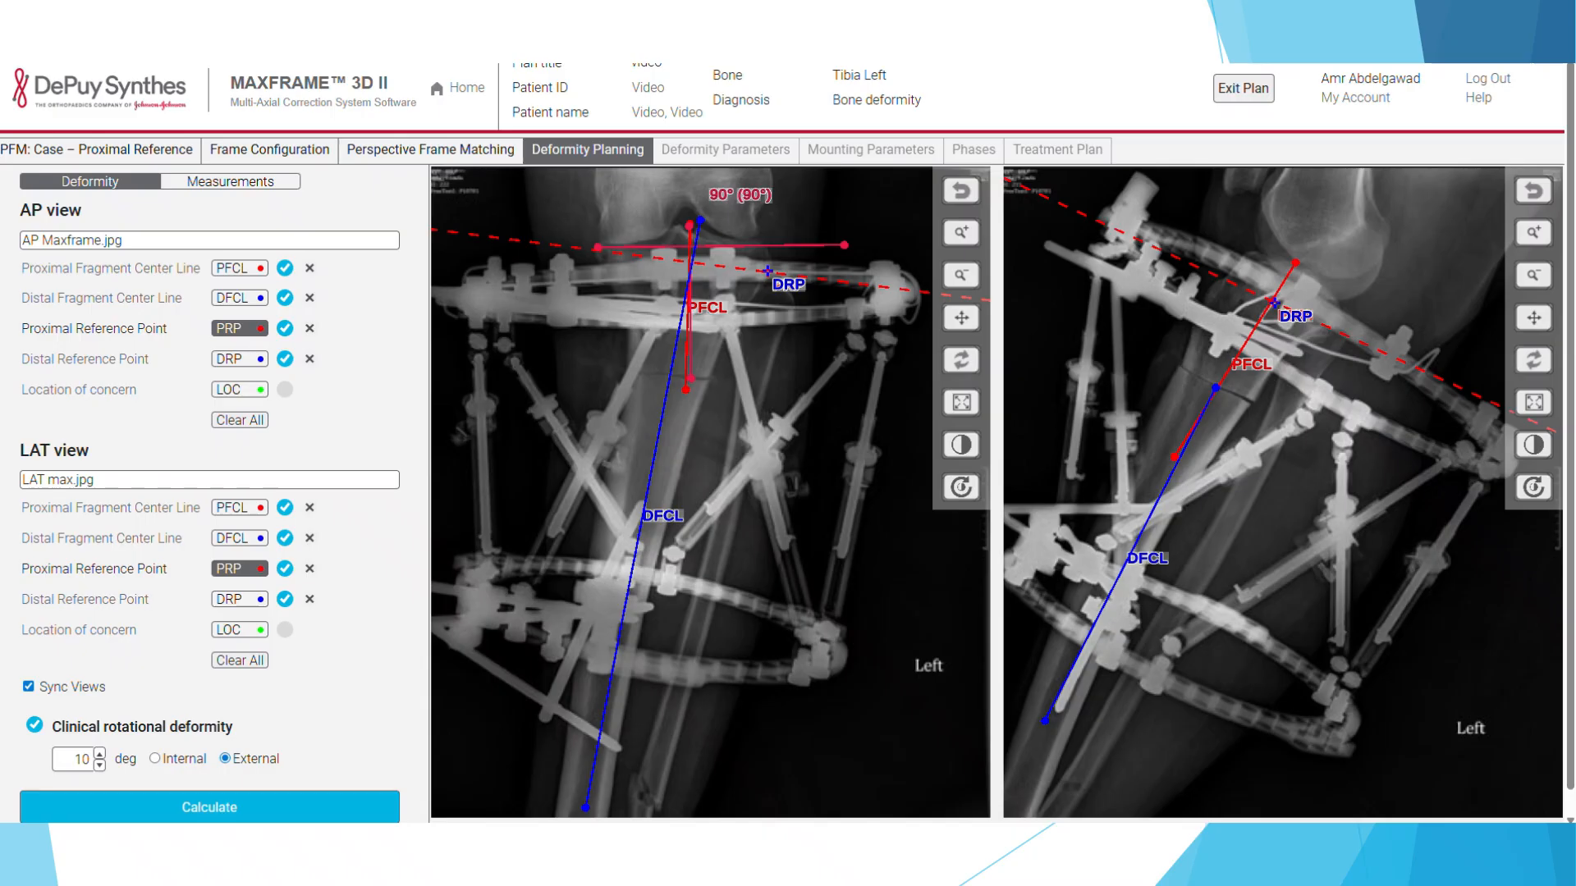
key("Right")
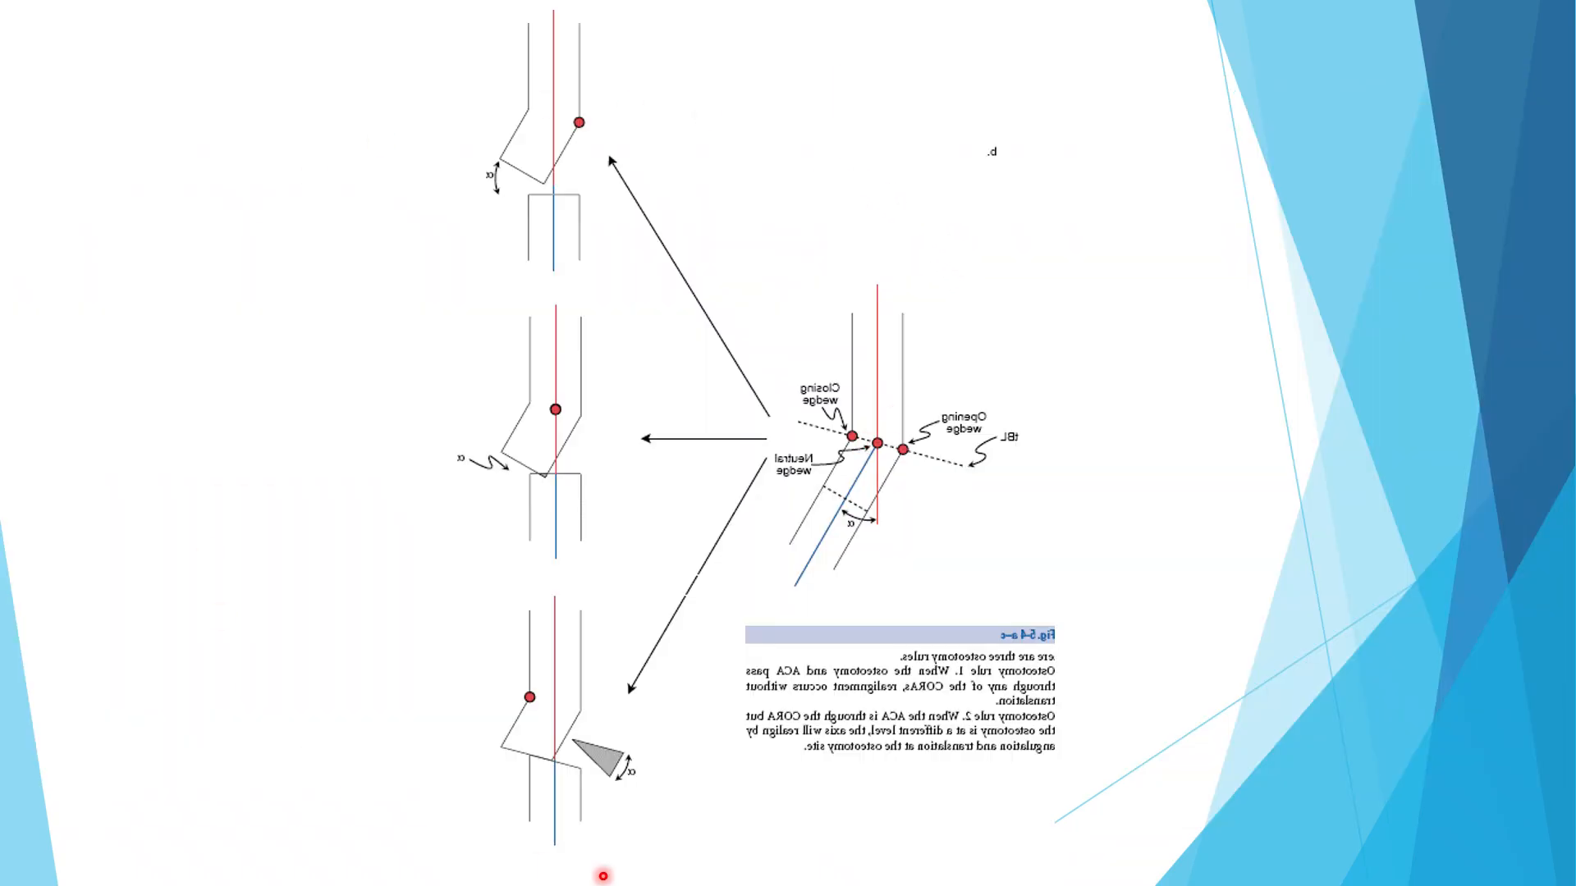
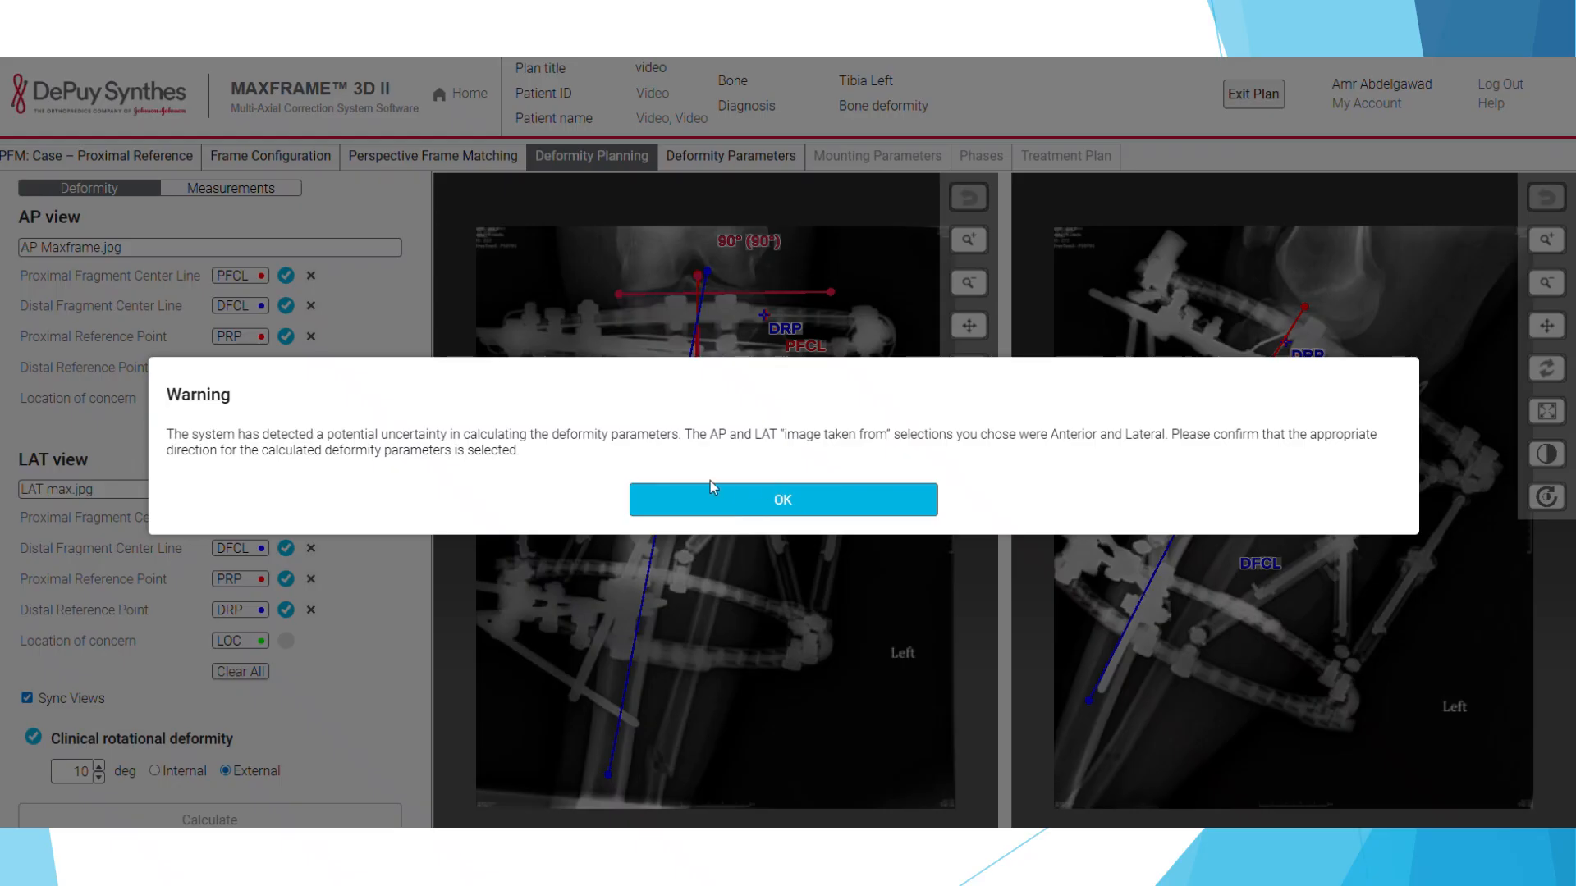
Step: Acknowledge the calculation warning and set the AP and LAT translations to 0 mm in the deformity parameters
left_click(781, 500)
left_click(718, 155)
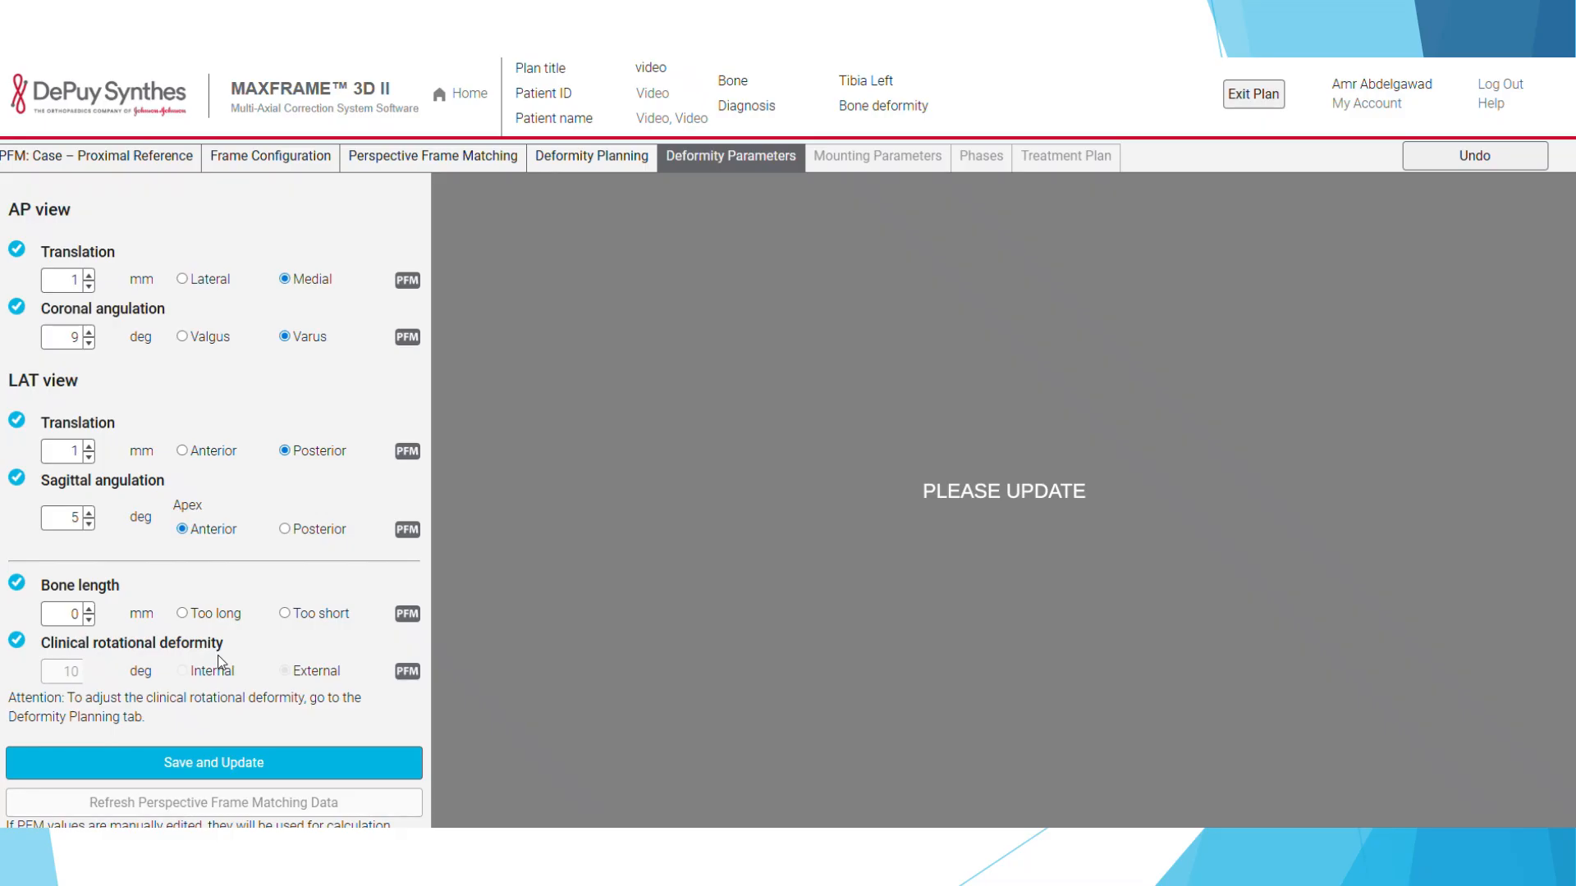
left_click(88, 287)
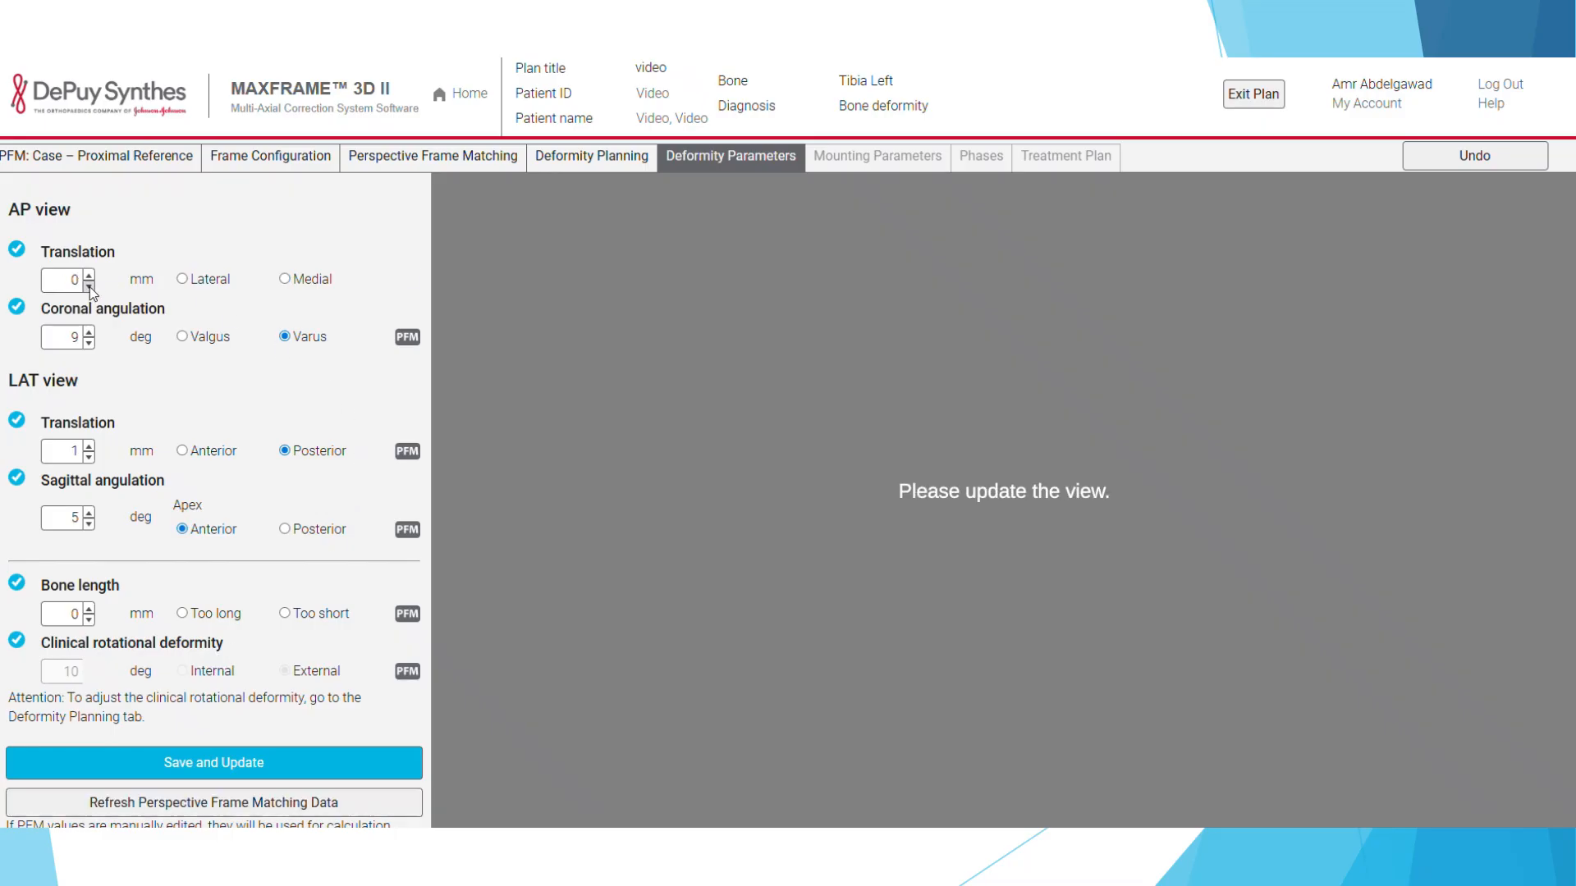
left_click(87, 458)
Step: Set the sagittal angulation to 1 degree with the apex posterior
left_click(88, 524)
left_click(89, 523)
left_click(286, 529)
left_click(88, 523)
left_click(88, 524)
left_click(89, 512)
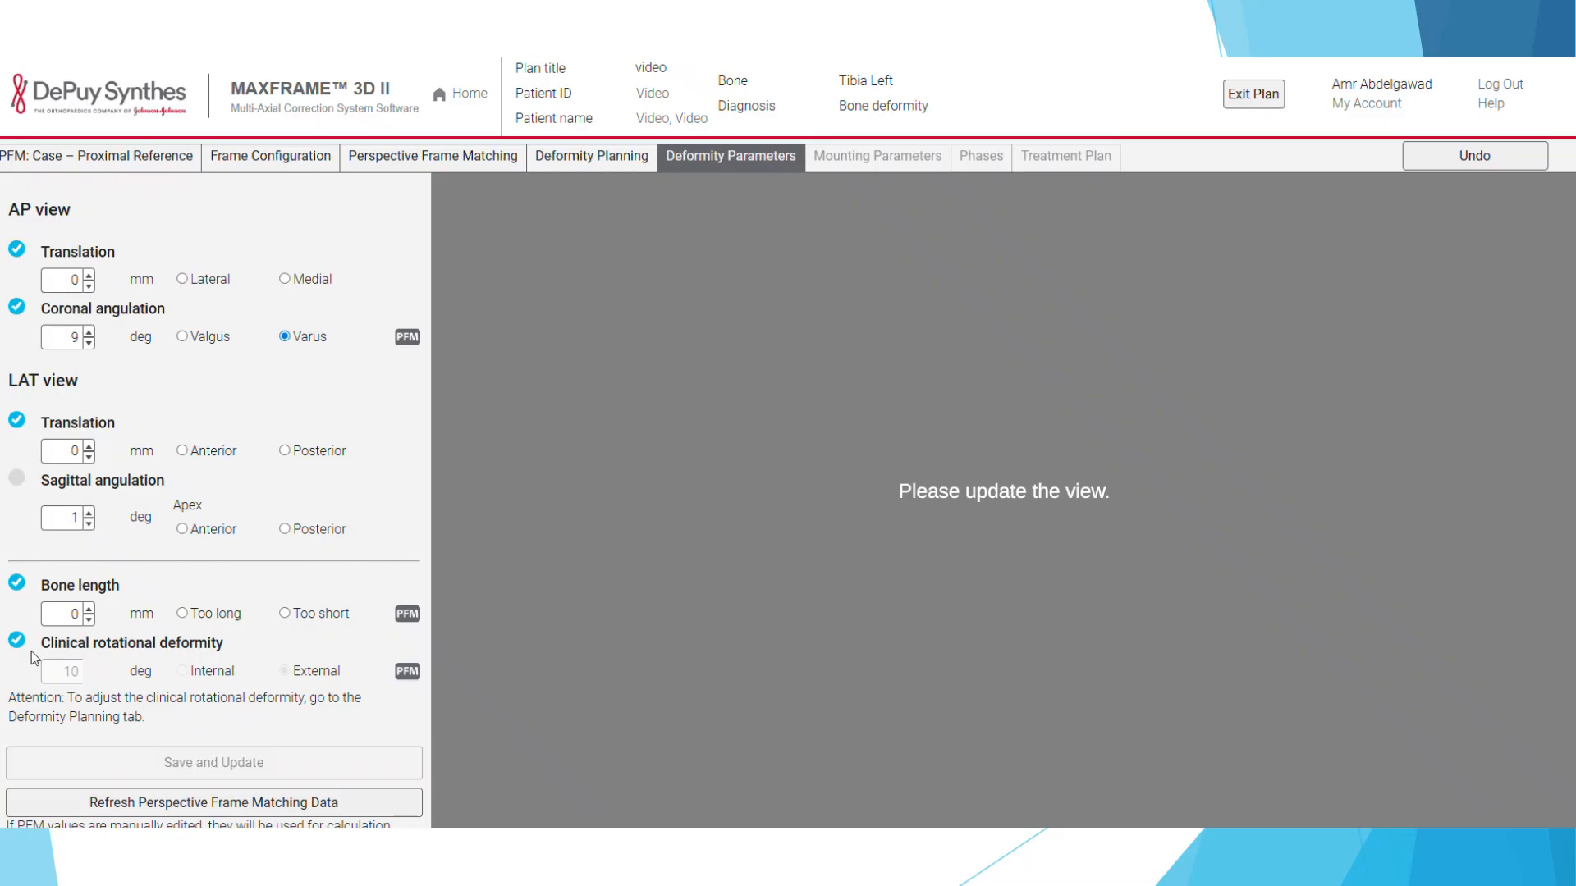
left_click(284, 529)
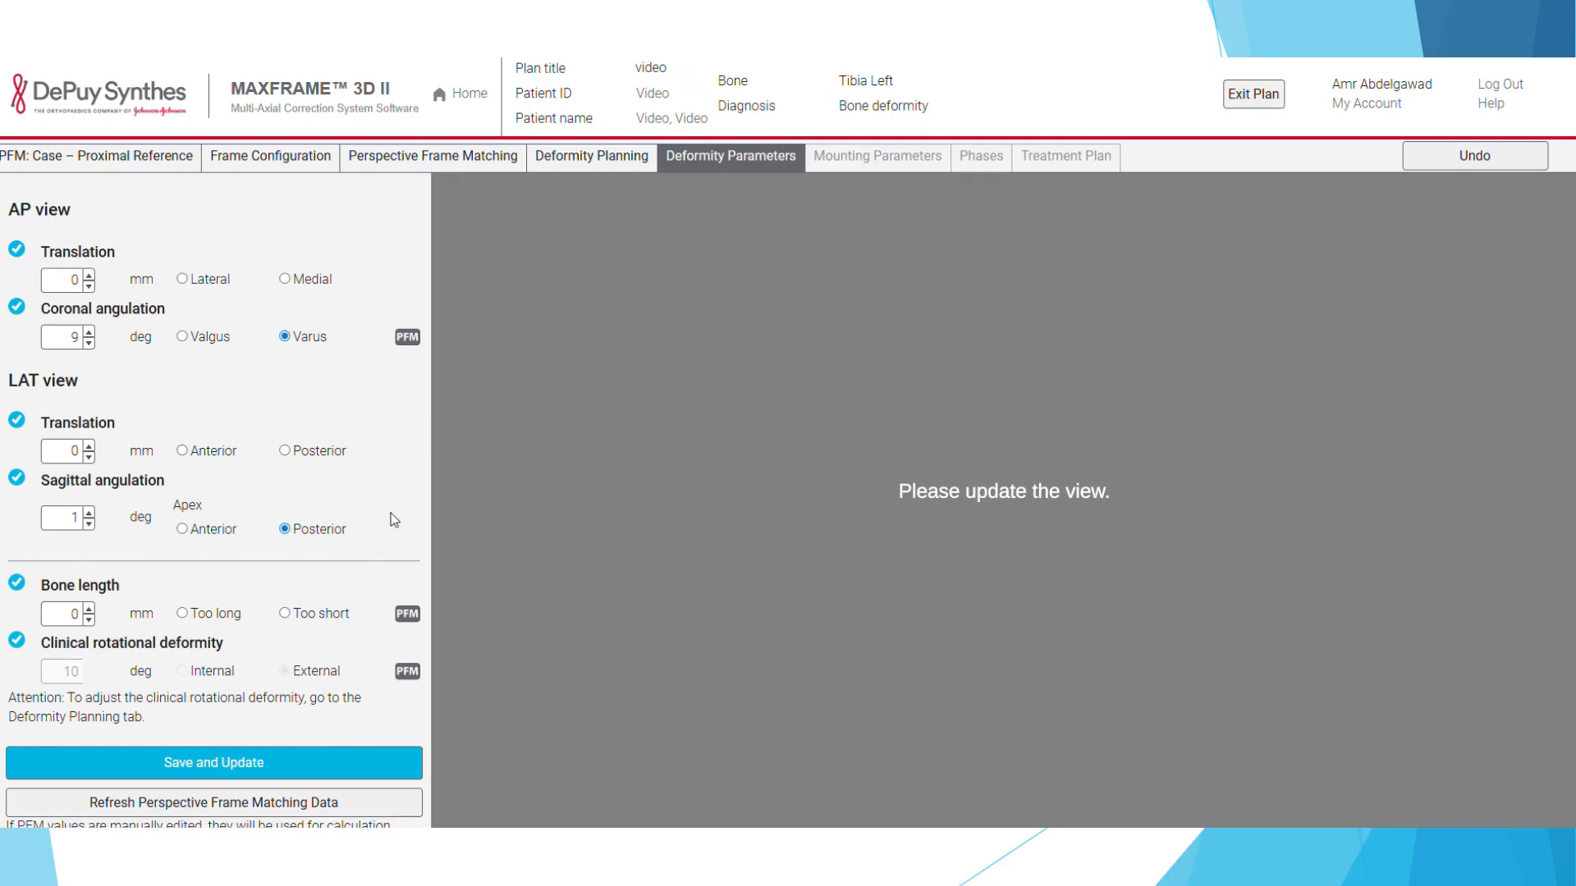
Step: Save and update the deformity parameters, and save and update the mounting parameters with the reference ring kept non-perpendicular
left_click(152, 769)
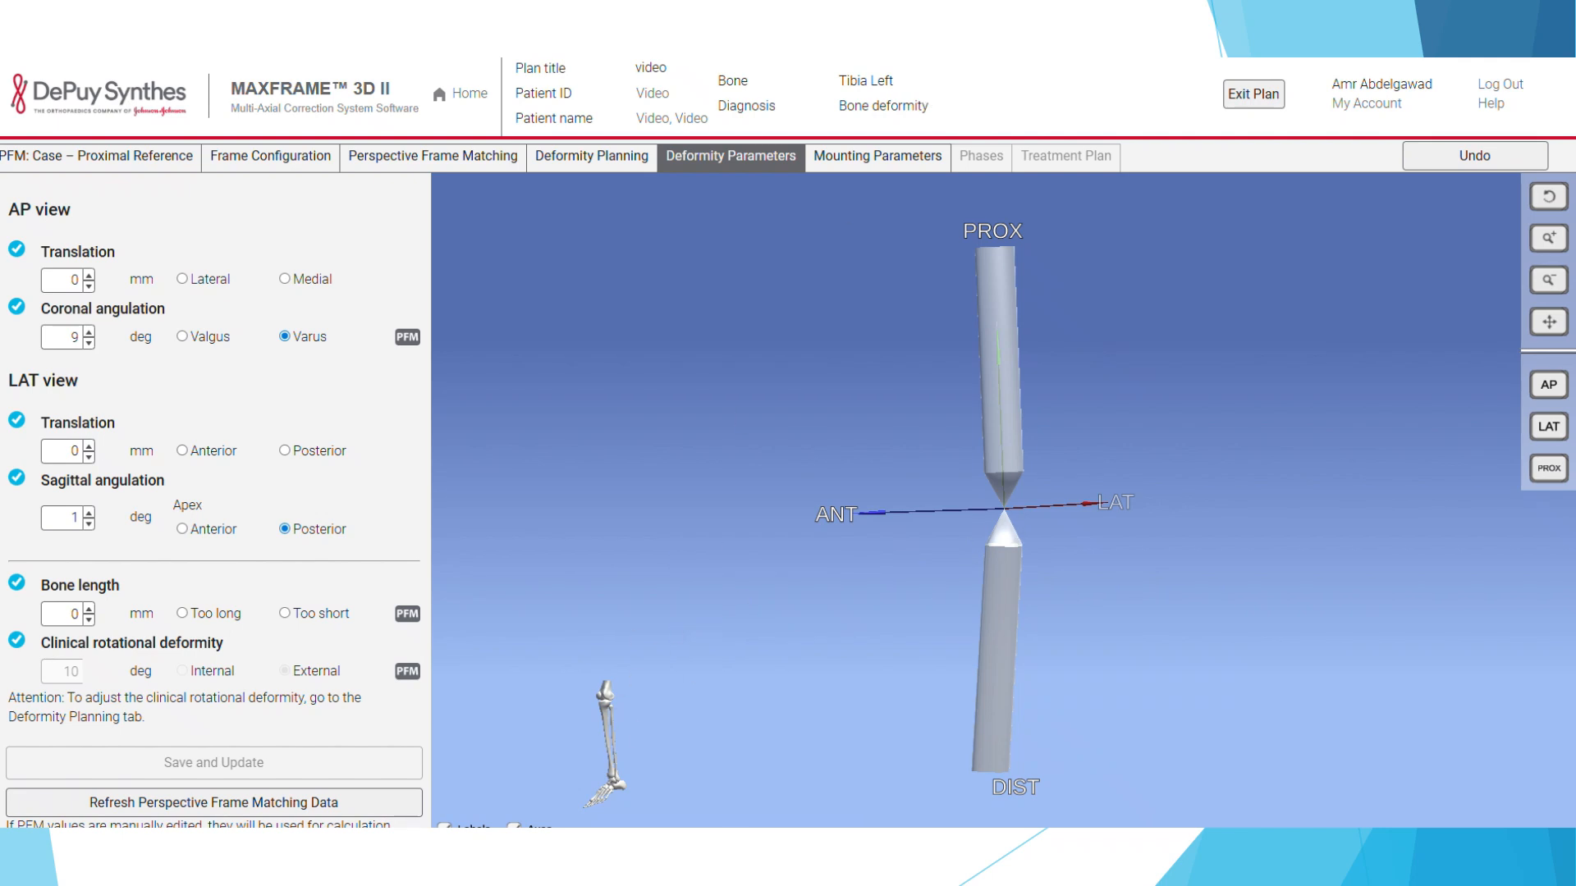
left_click(853, 159)
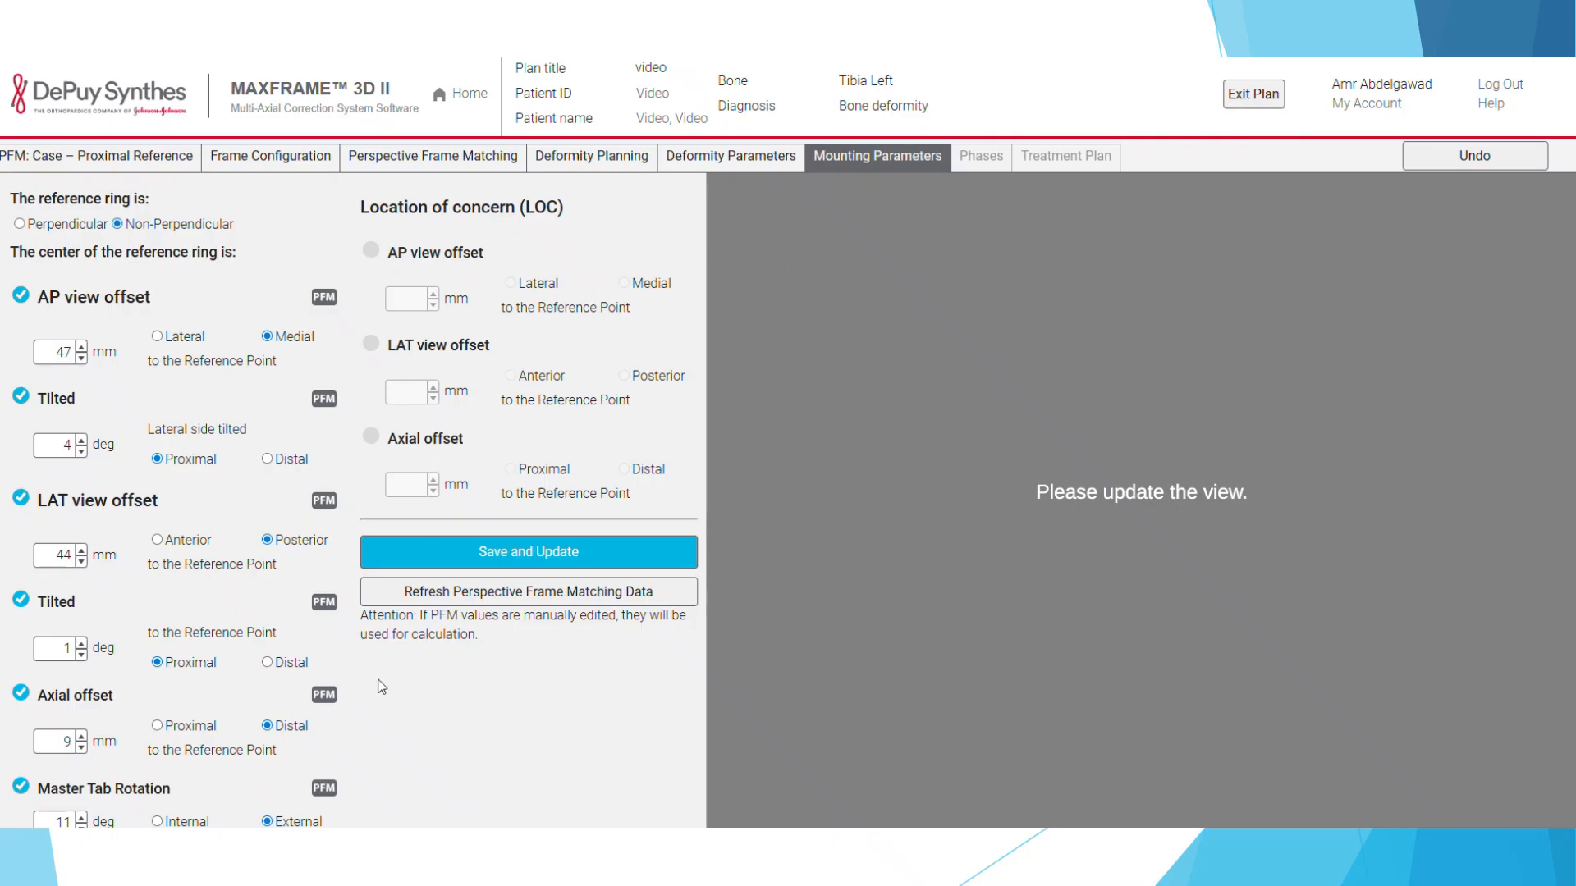
left_click(554, 584)
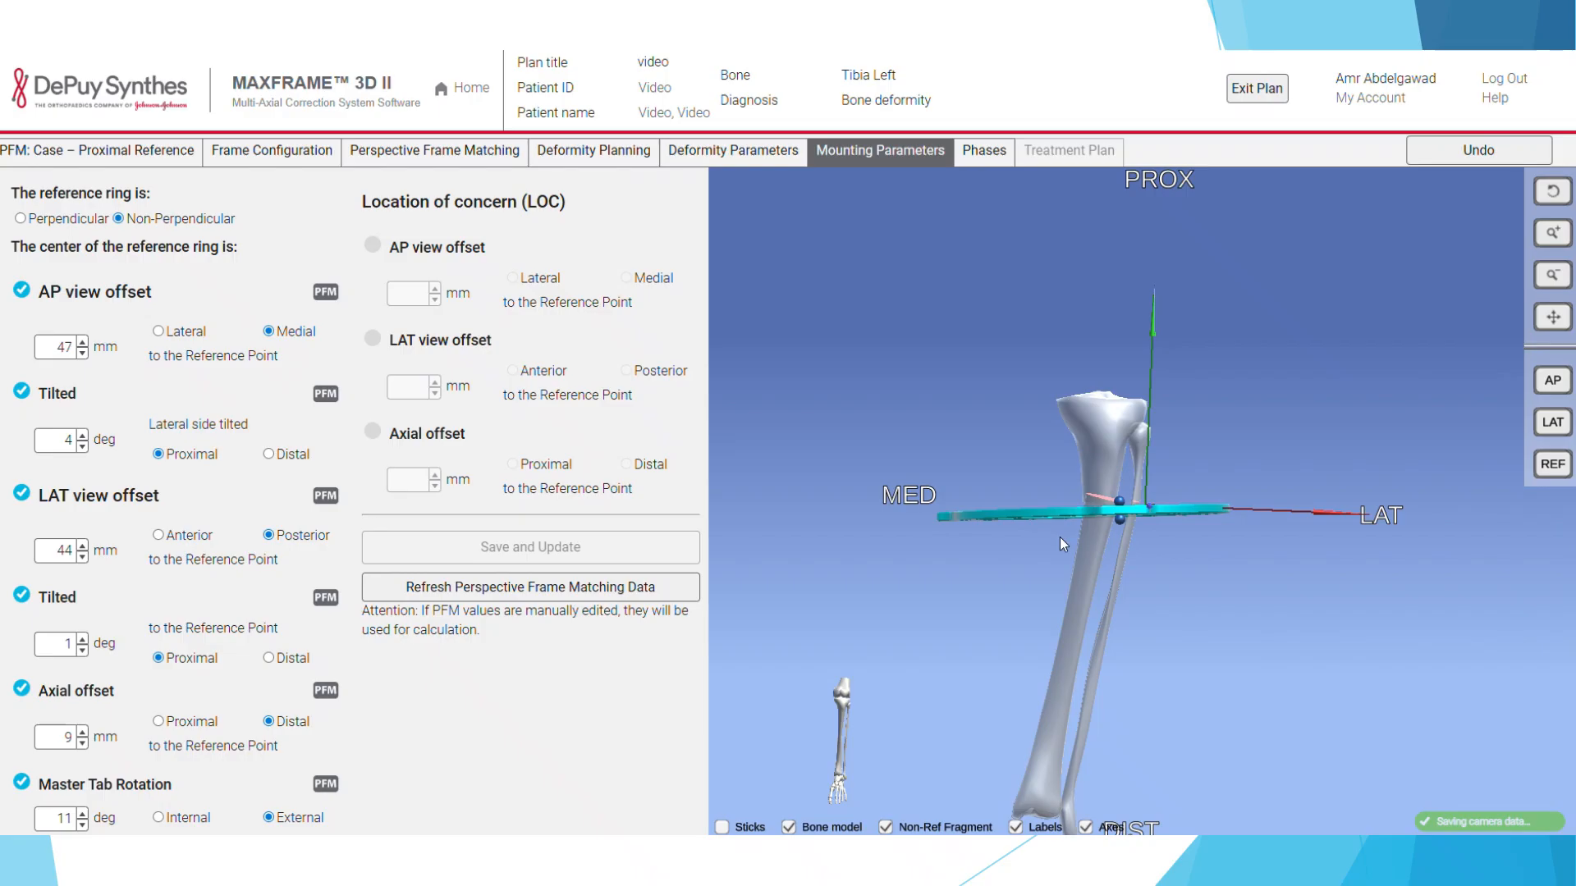
left_click_drag(1059, 538, 1029, 548)
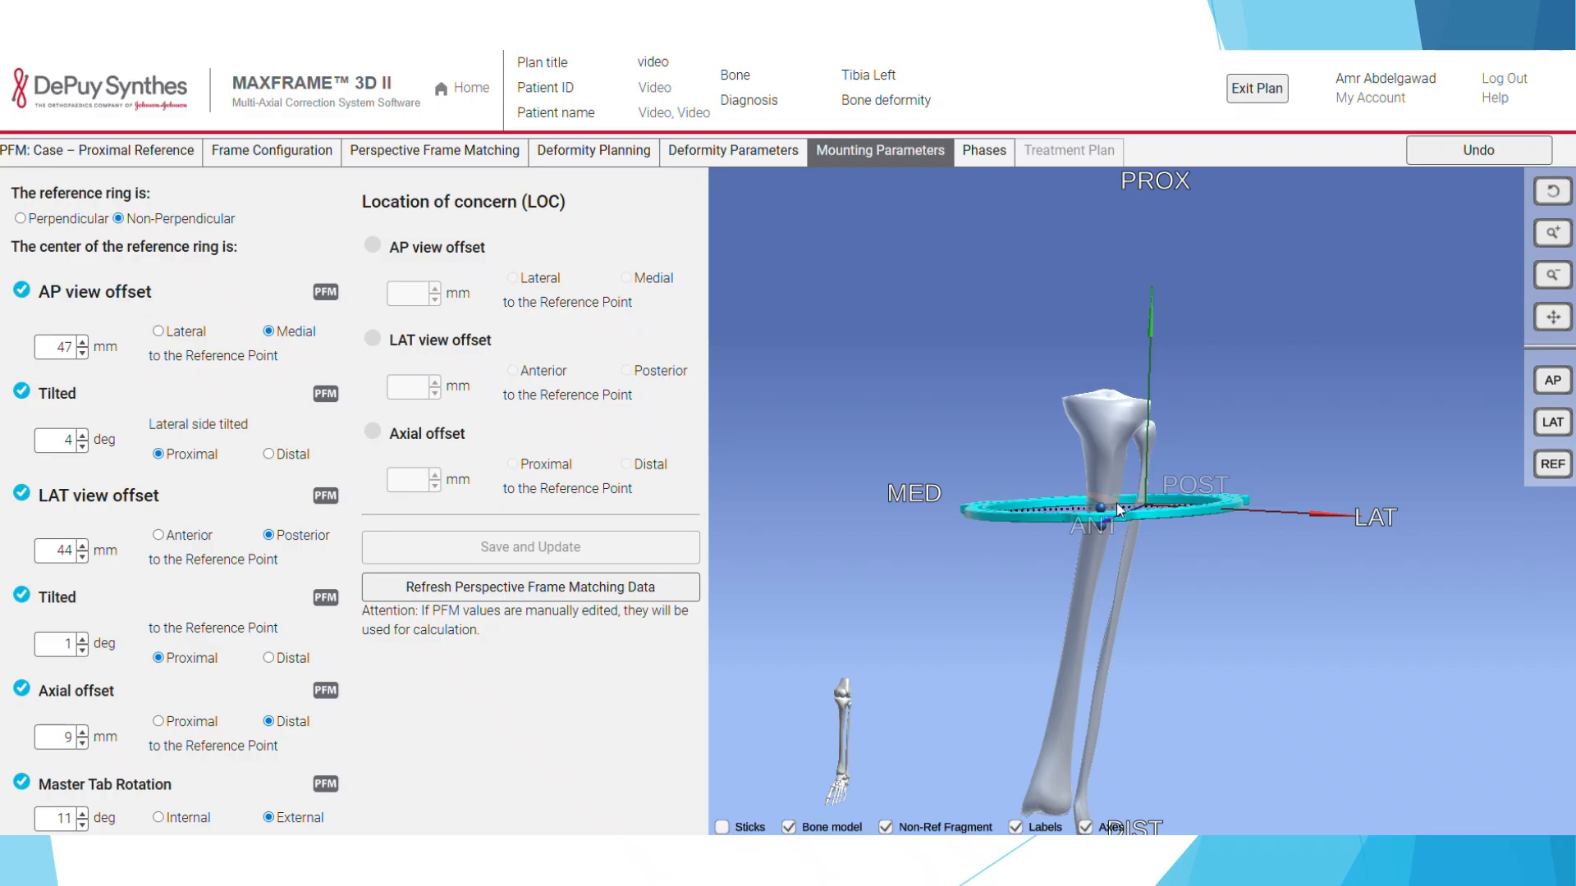
mouse_move(1120, 520)
left_mouse_down()
mouse_move(1105, 483)
mouse_move(1120, 508)
mouse_move(1164, 509)
mouse_move(1135, 504)
mouse_move(1113, 524)
mouse_move(1113, 496)
left_mouse_up()
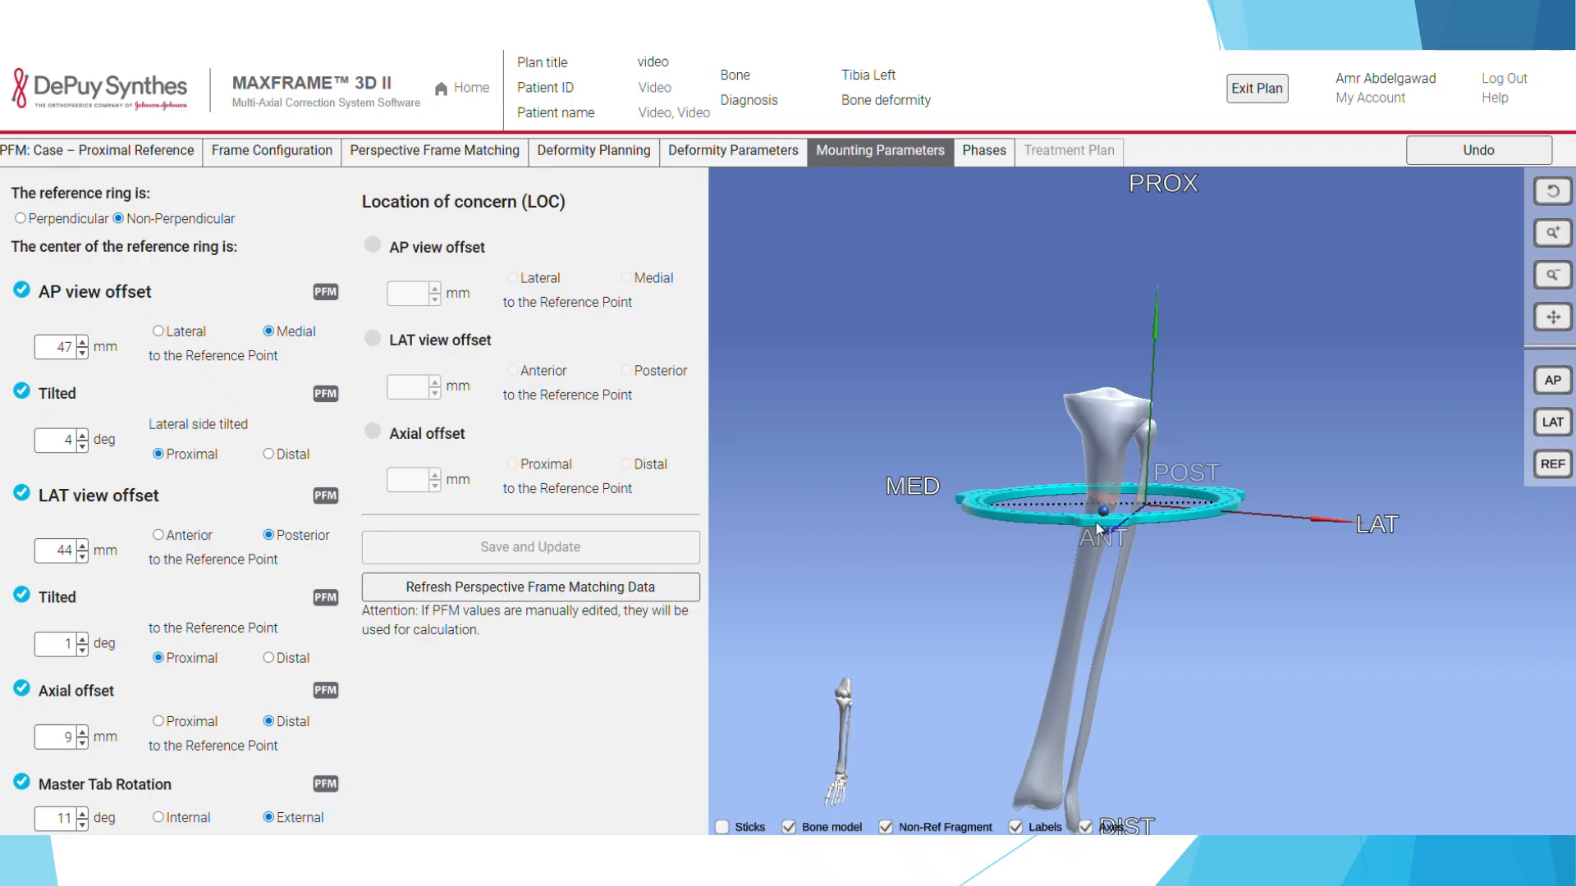
left_click_drag(1097, 523, 1238, 512)
left_click_drag(1144, 508, 1006, 491)
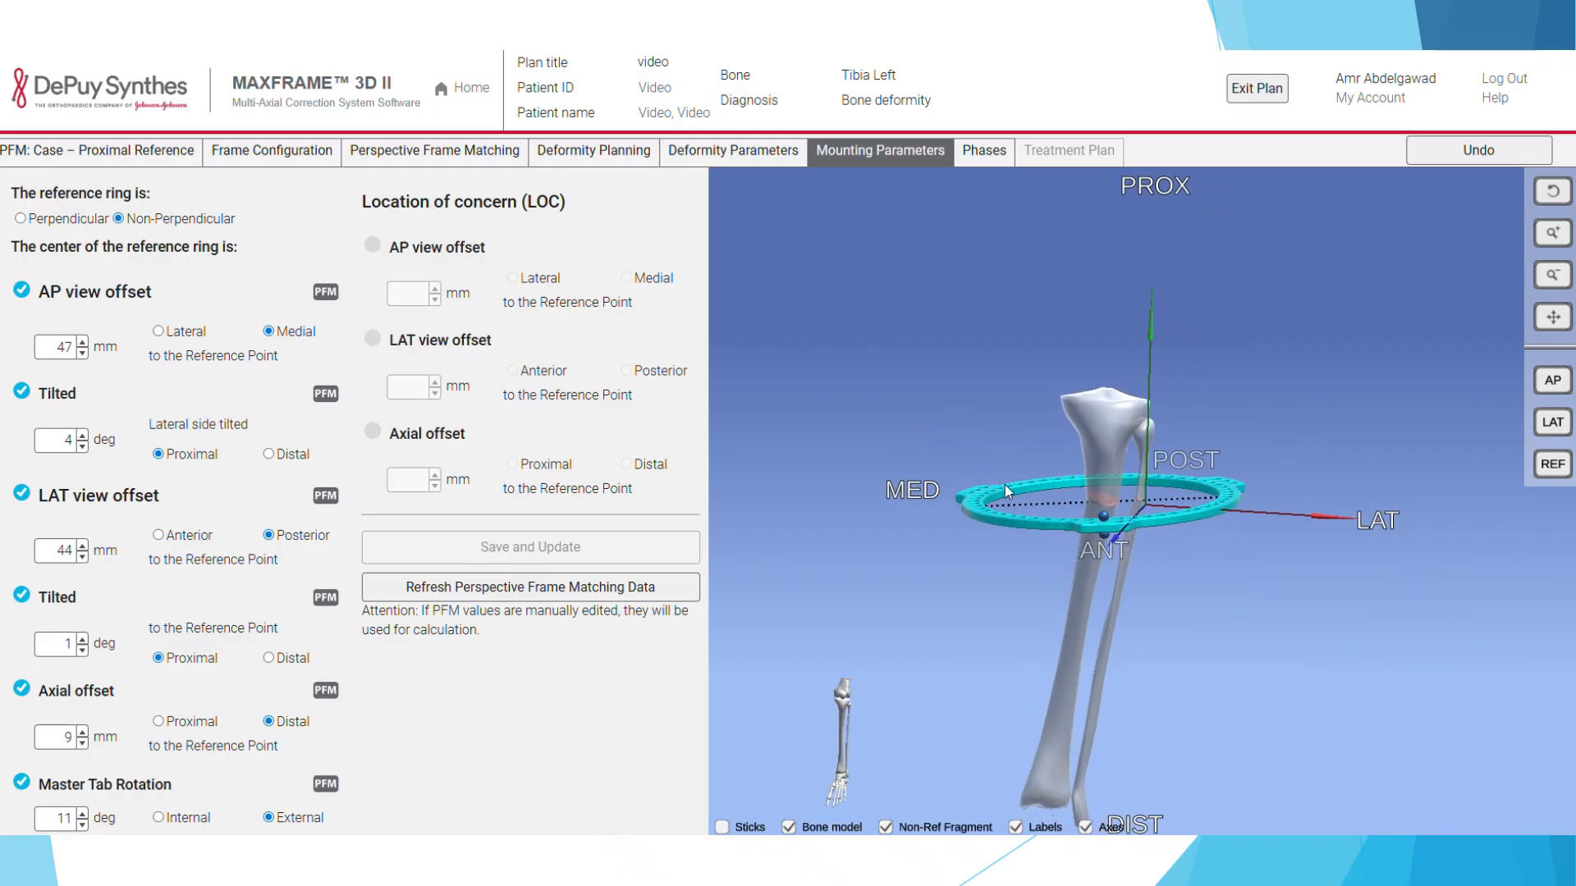
mouse_move(1109, 489)
left_mouse_down()
mouse_move(1078, 482)
mouse_move(1115, 495)
left_mouse_up()
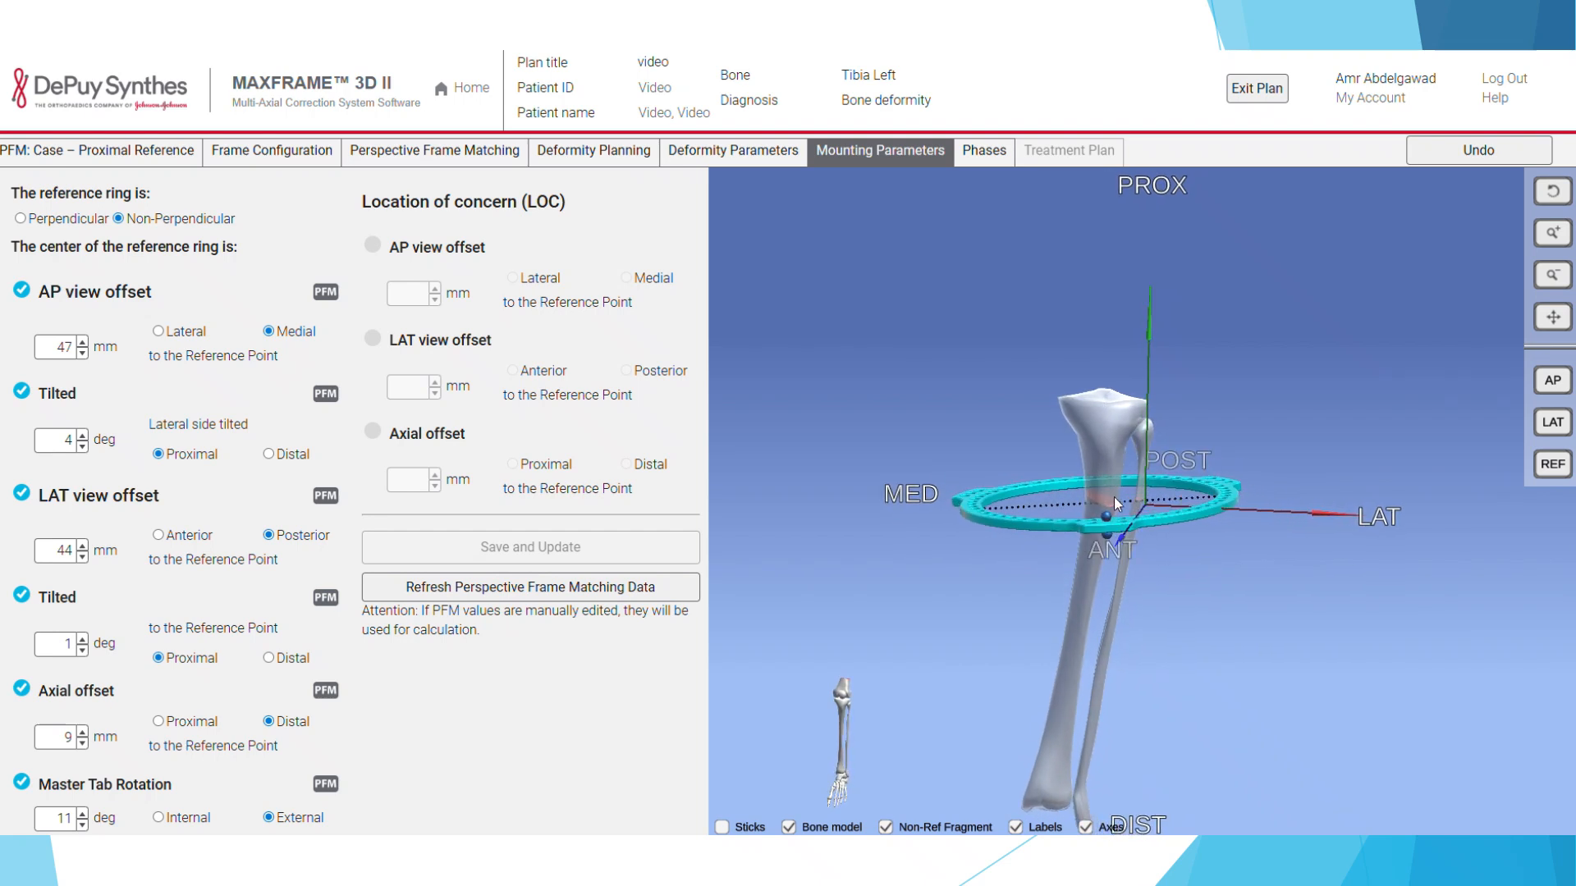
Step: Set the deformity correction of Phase 1 by number of days, with a duration of 20 days
left_click(989, 150)
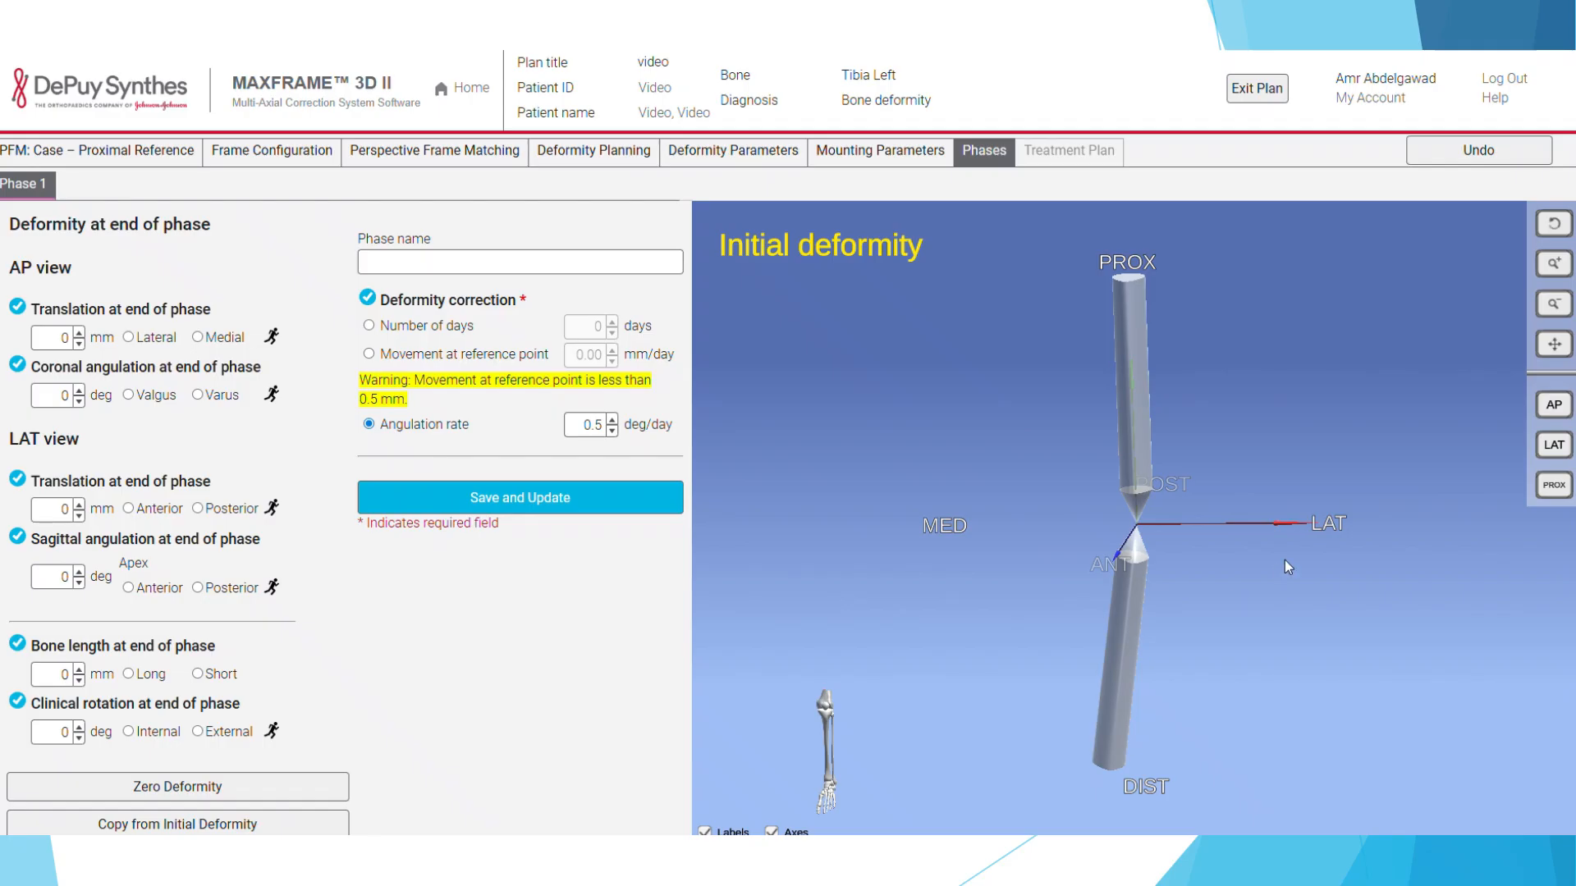
left_click(369, 325)
left_click(603, 327)
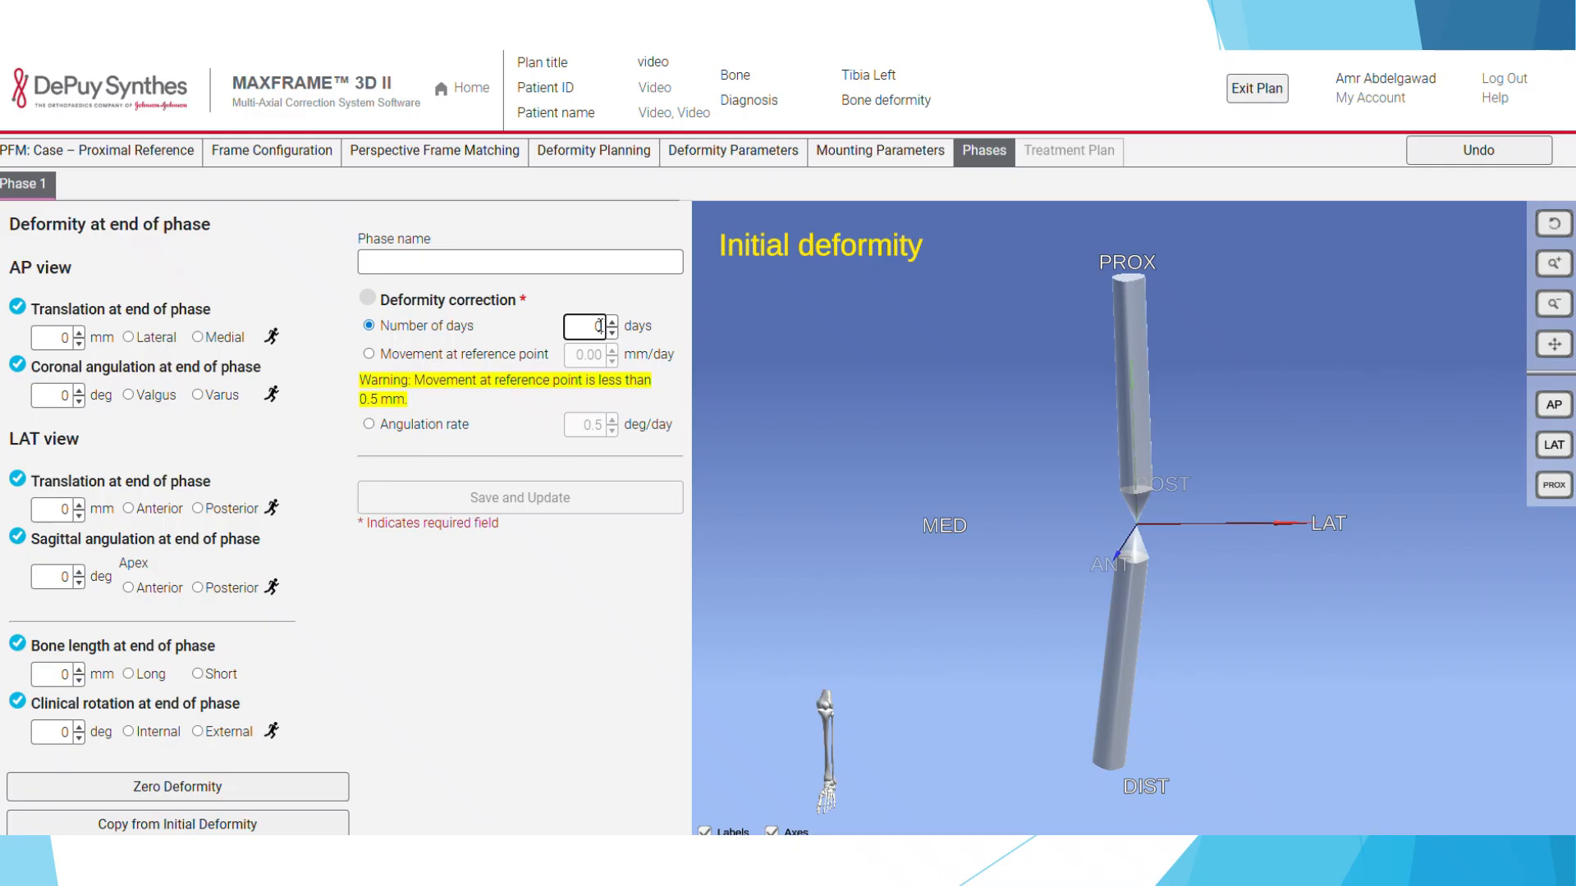
double_click(598, 326)
type("21")
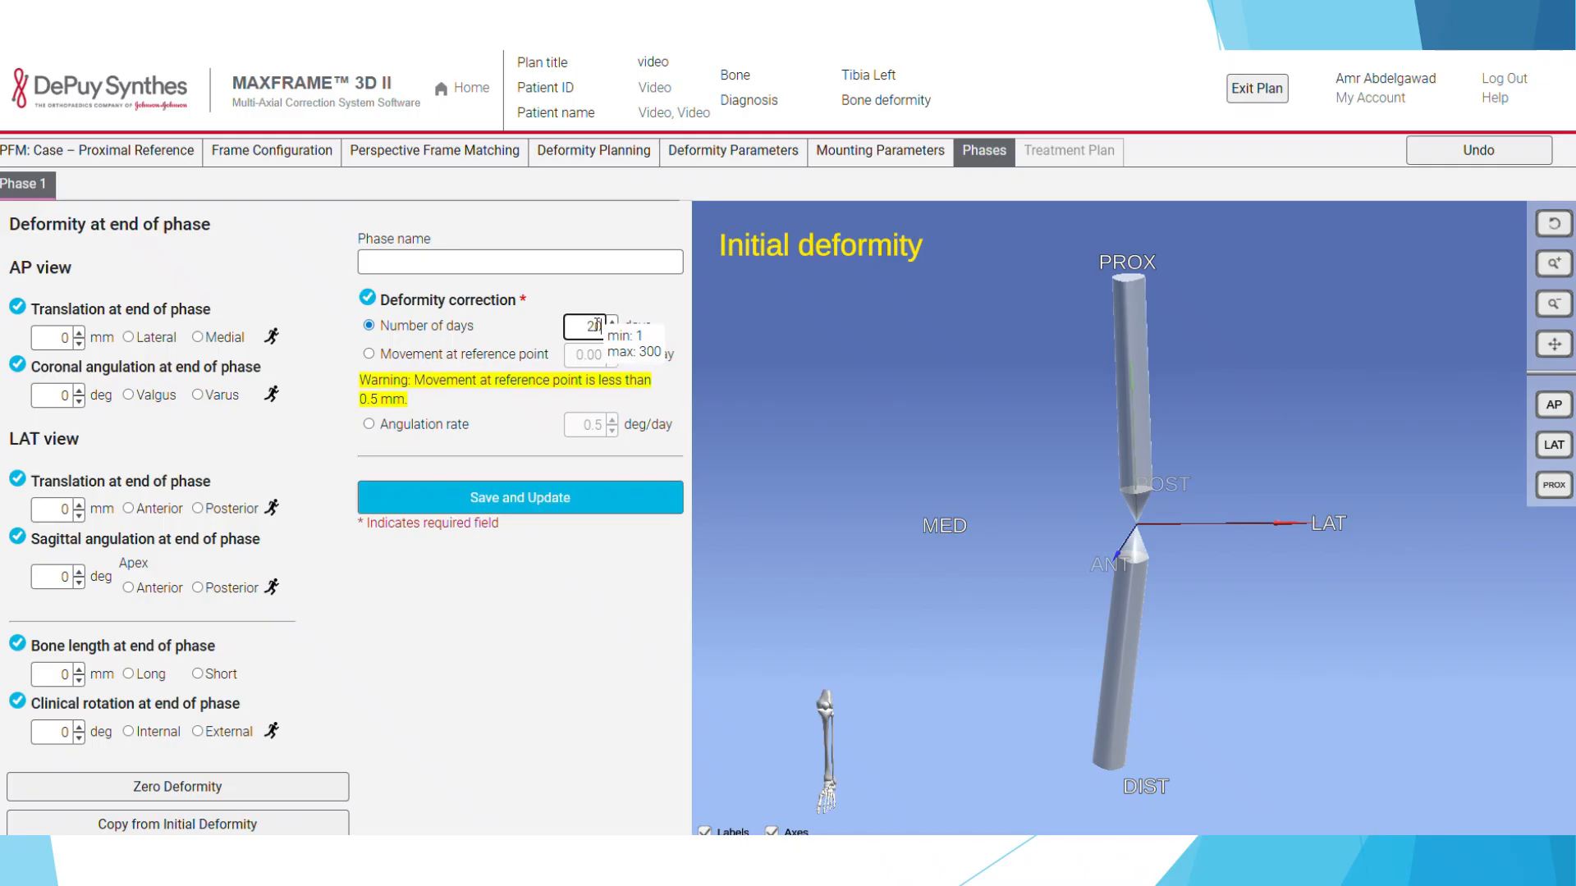
left_click(632, 304)
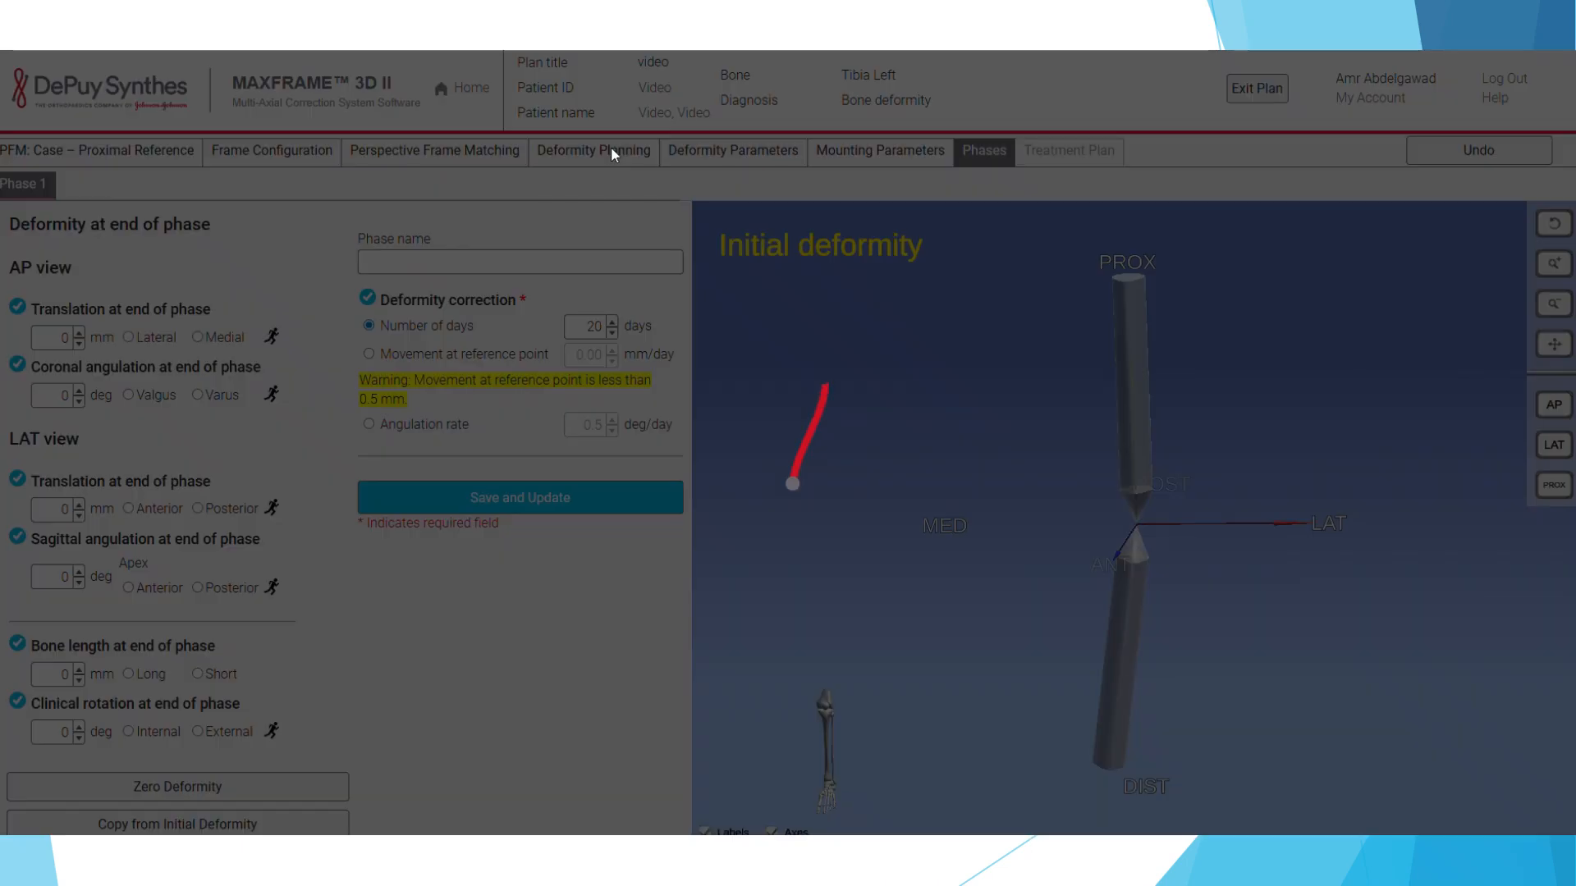
Step: Return to deformity planning and mark the location of concern beside the AP bone edge and at the LAT distal center line's upper end
left_click(610, 153)
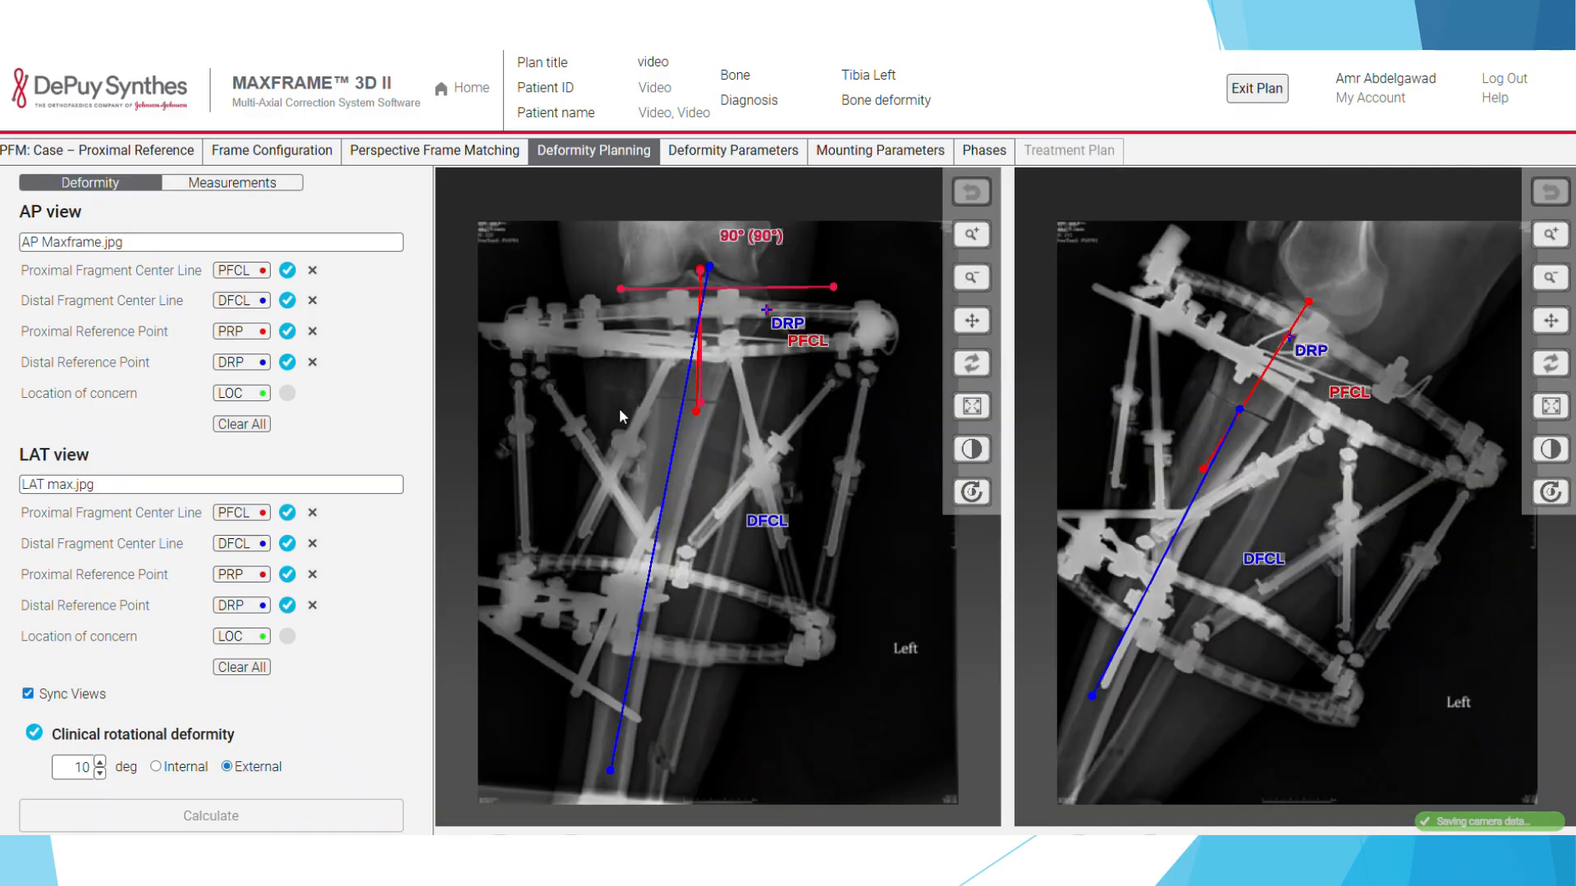
left_click(230, 395)
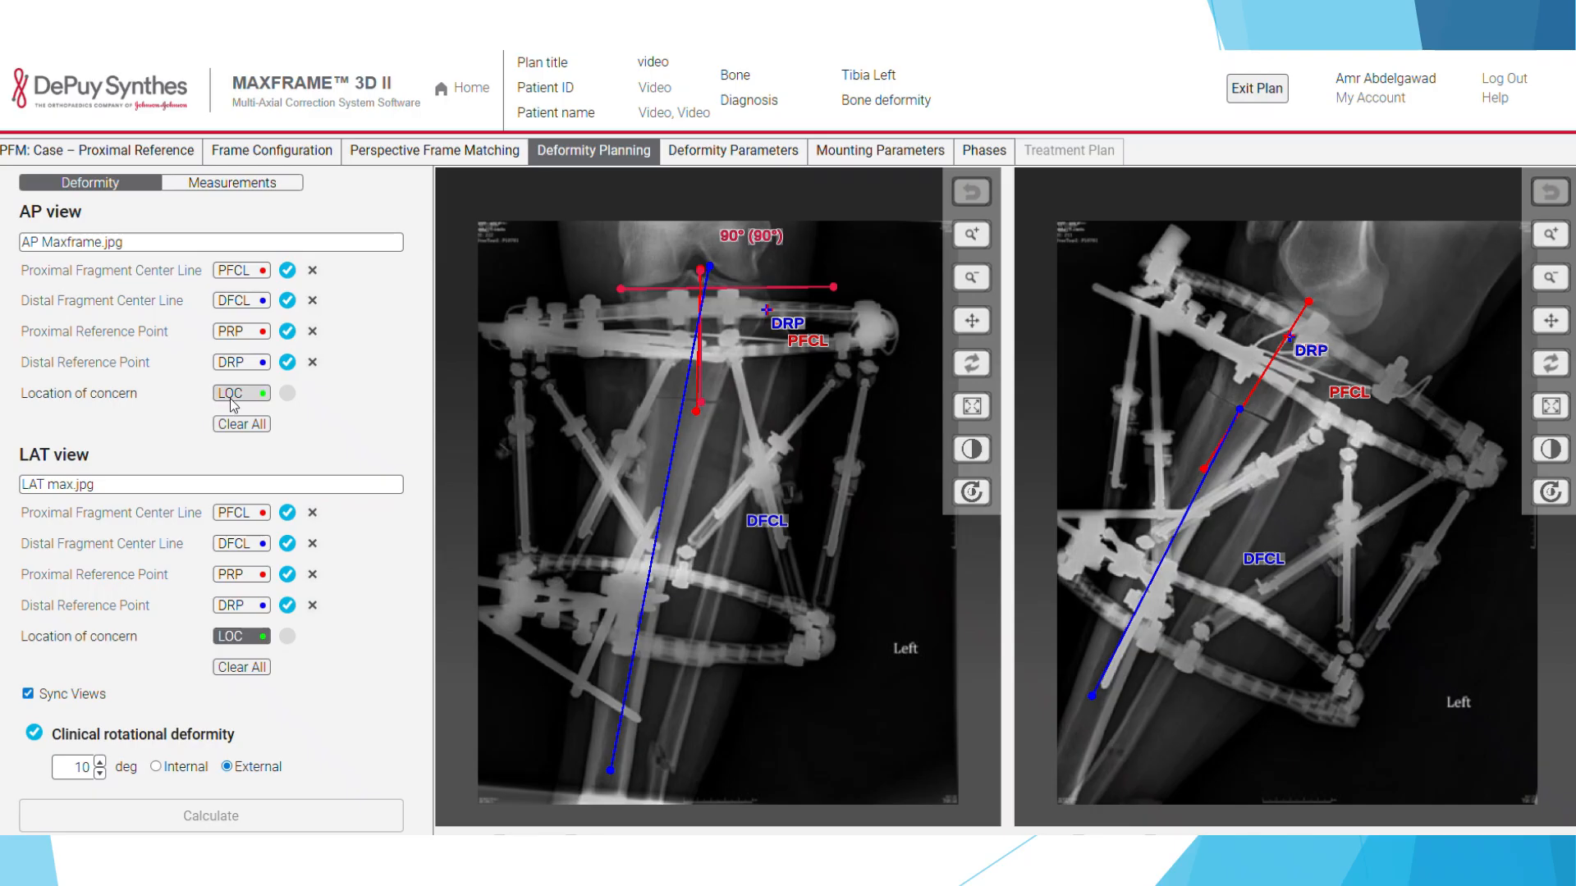
left_click(643, 396)
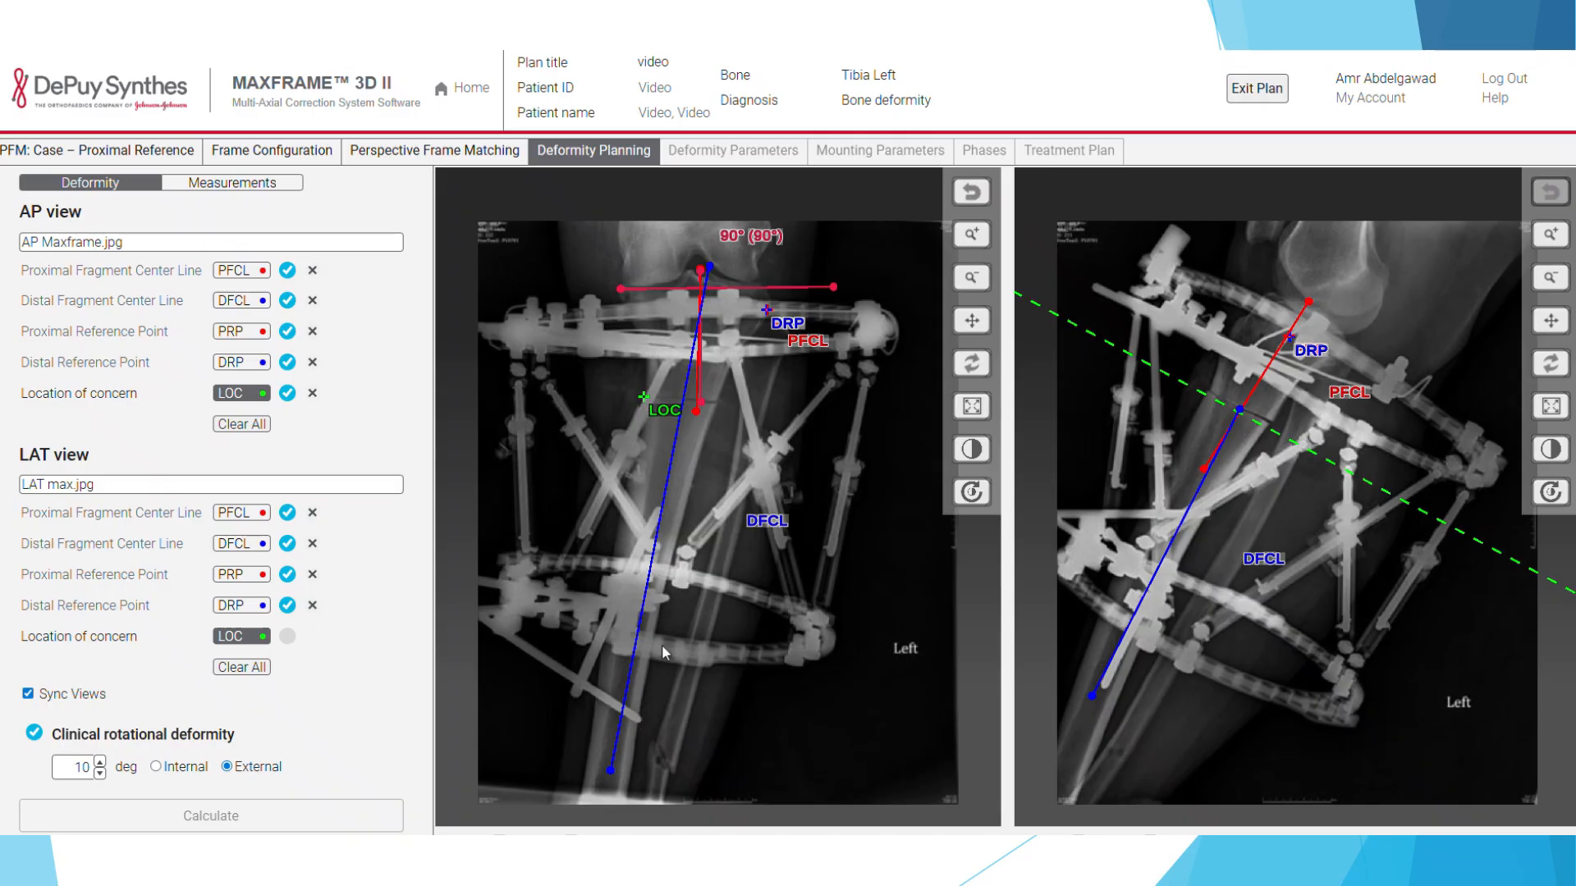
left_click(1237, 412)
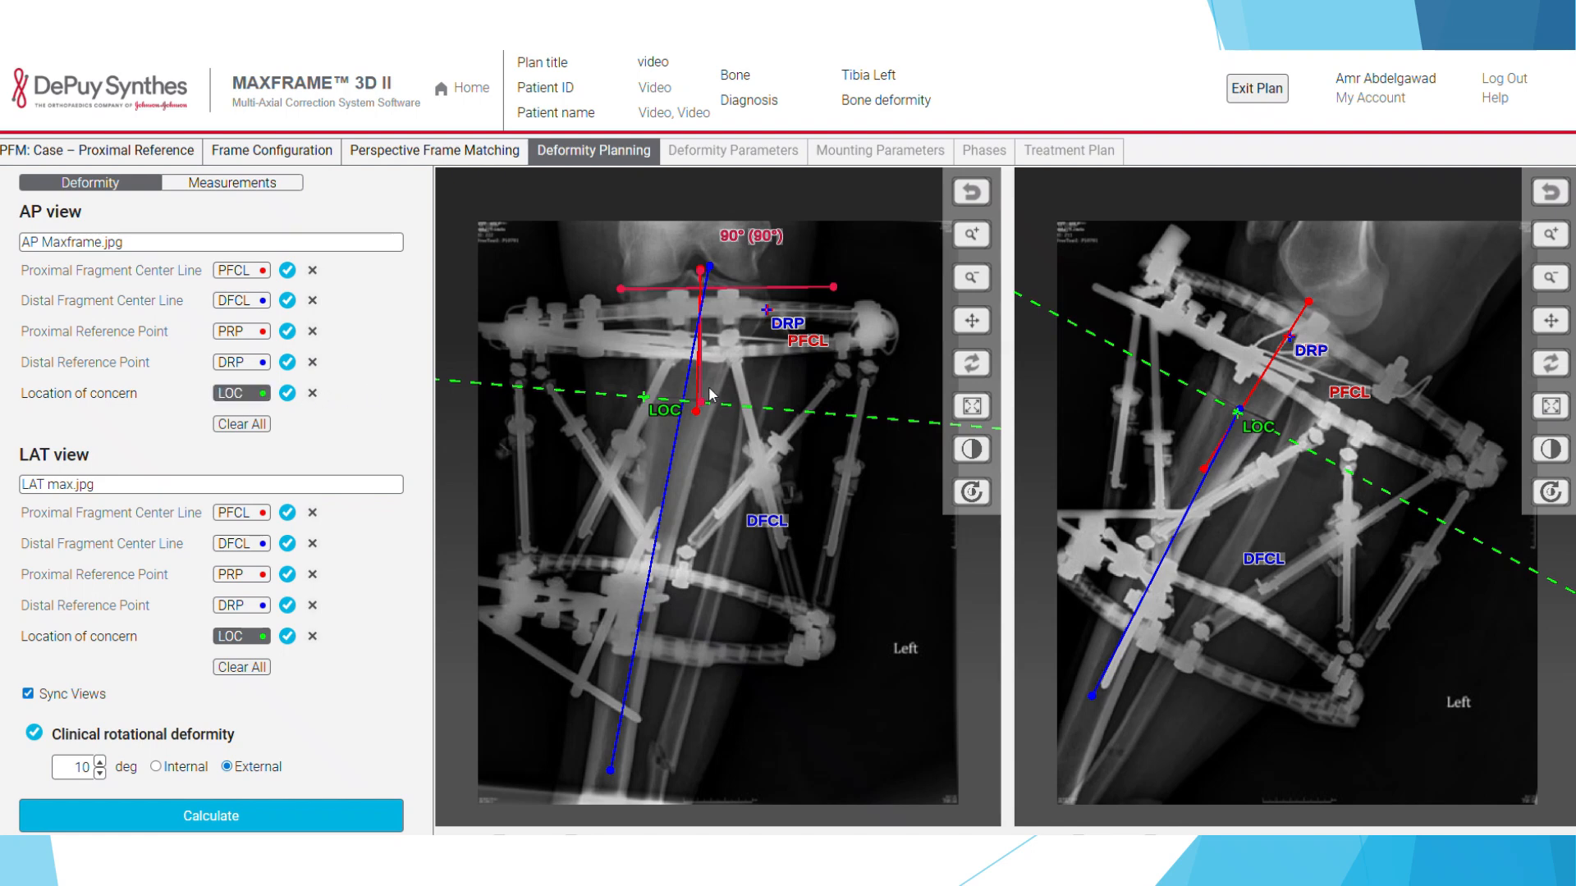
Step: Try the location of concern near the reference points in both views, and return it to the lower end of the proximal fragment
left_click_drag(644, 398, 776, 338)
left_click_drag(1239, 417, 1274, 365)
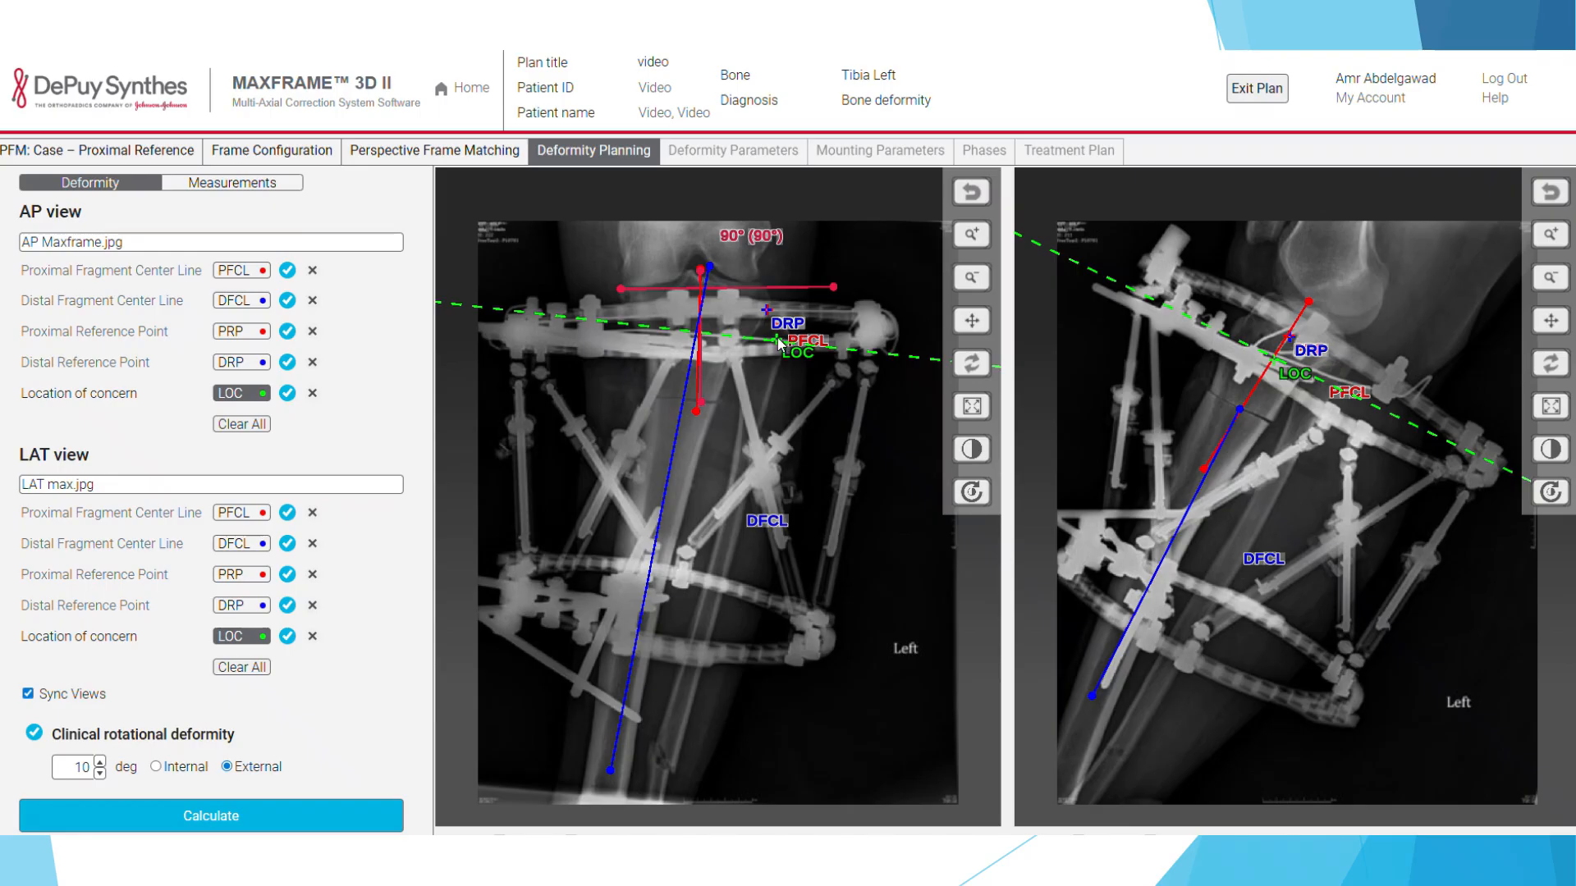
mouse_move(777, 343)
left_mouse_down()
mouse_move(722, 390)
mouse_move(647, 398)
left_mouse_up()
left_click_drag(1278, 361, 1239, 408)
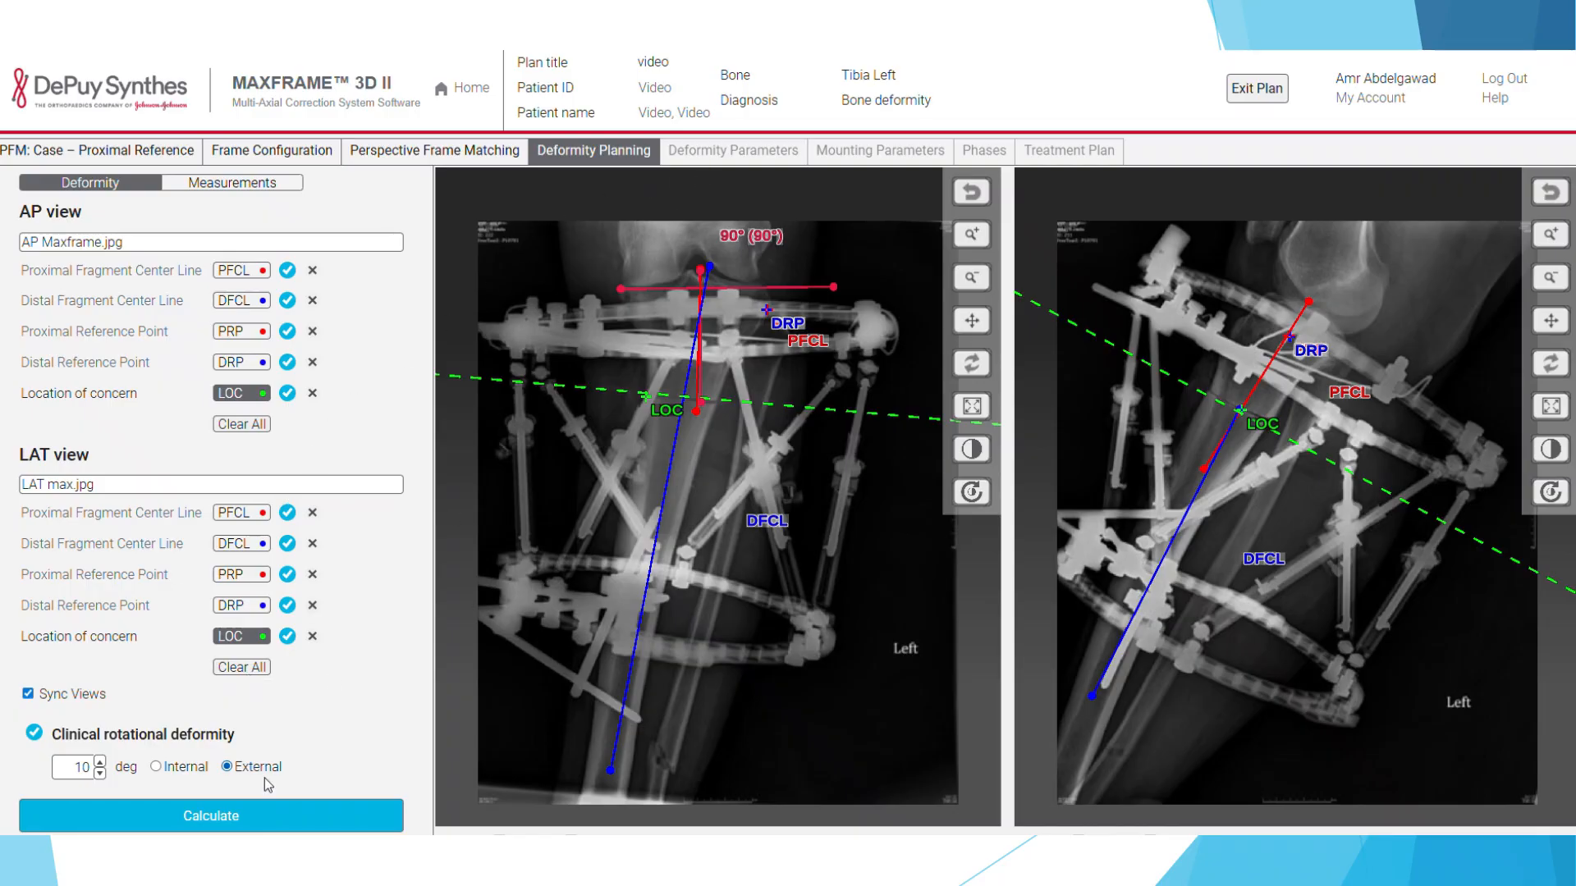
Step: Calculate the deformity with the location of concern, accepting the data change and acknowledging the image direction warning
left_click(240, 814)
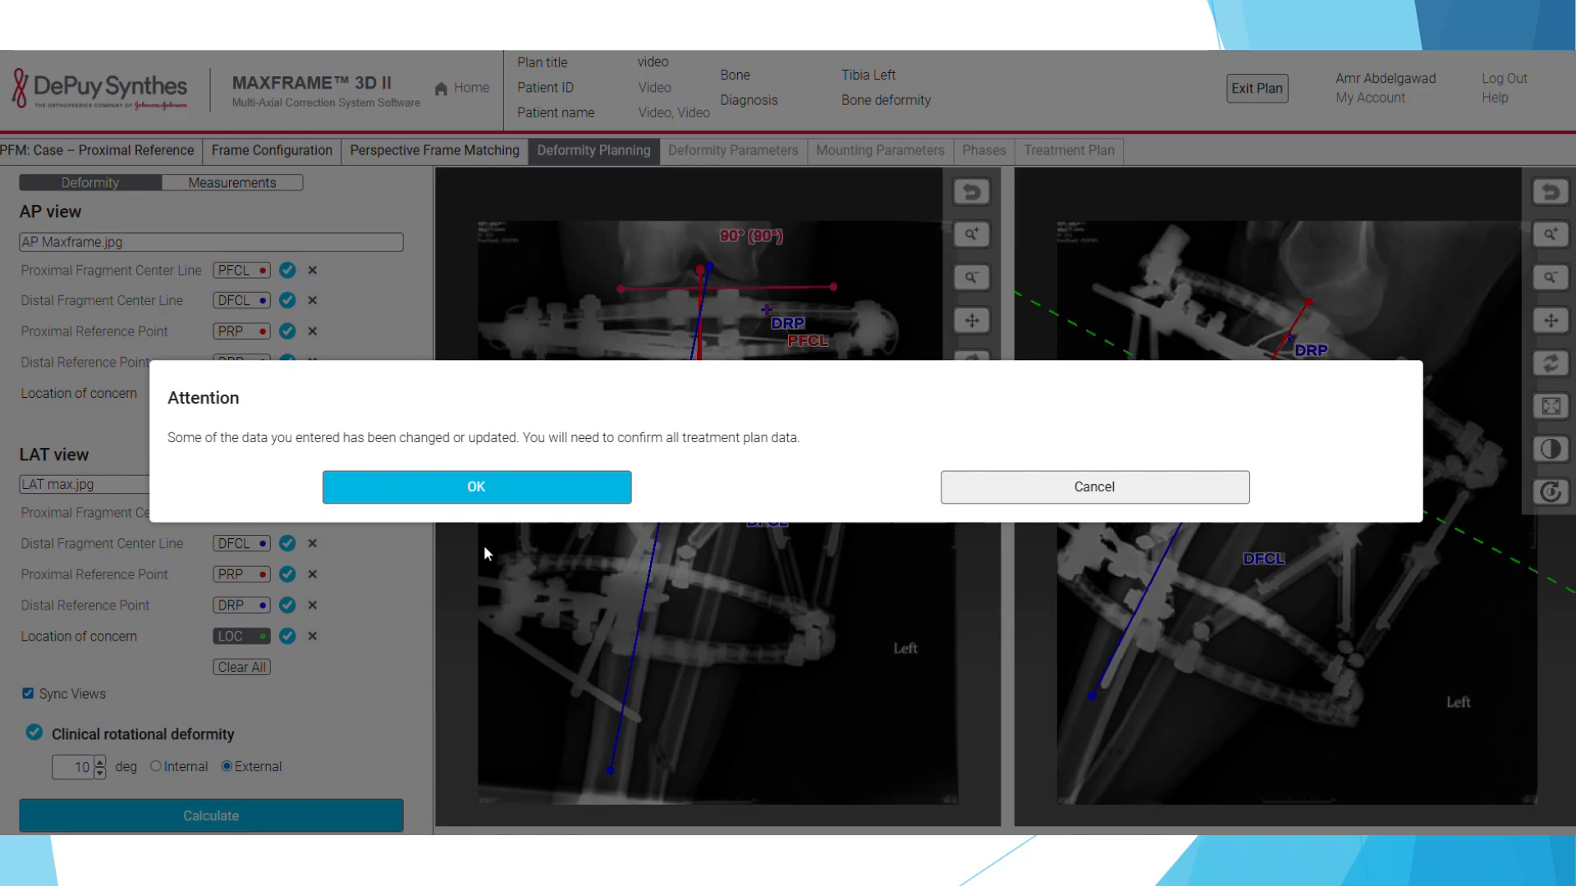
left_click(489, 484)
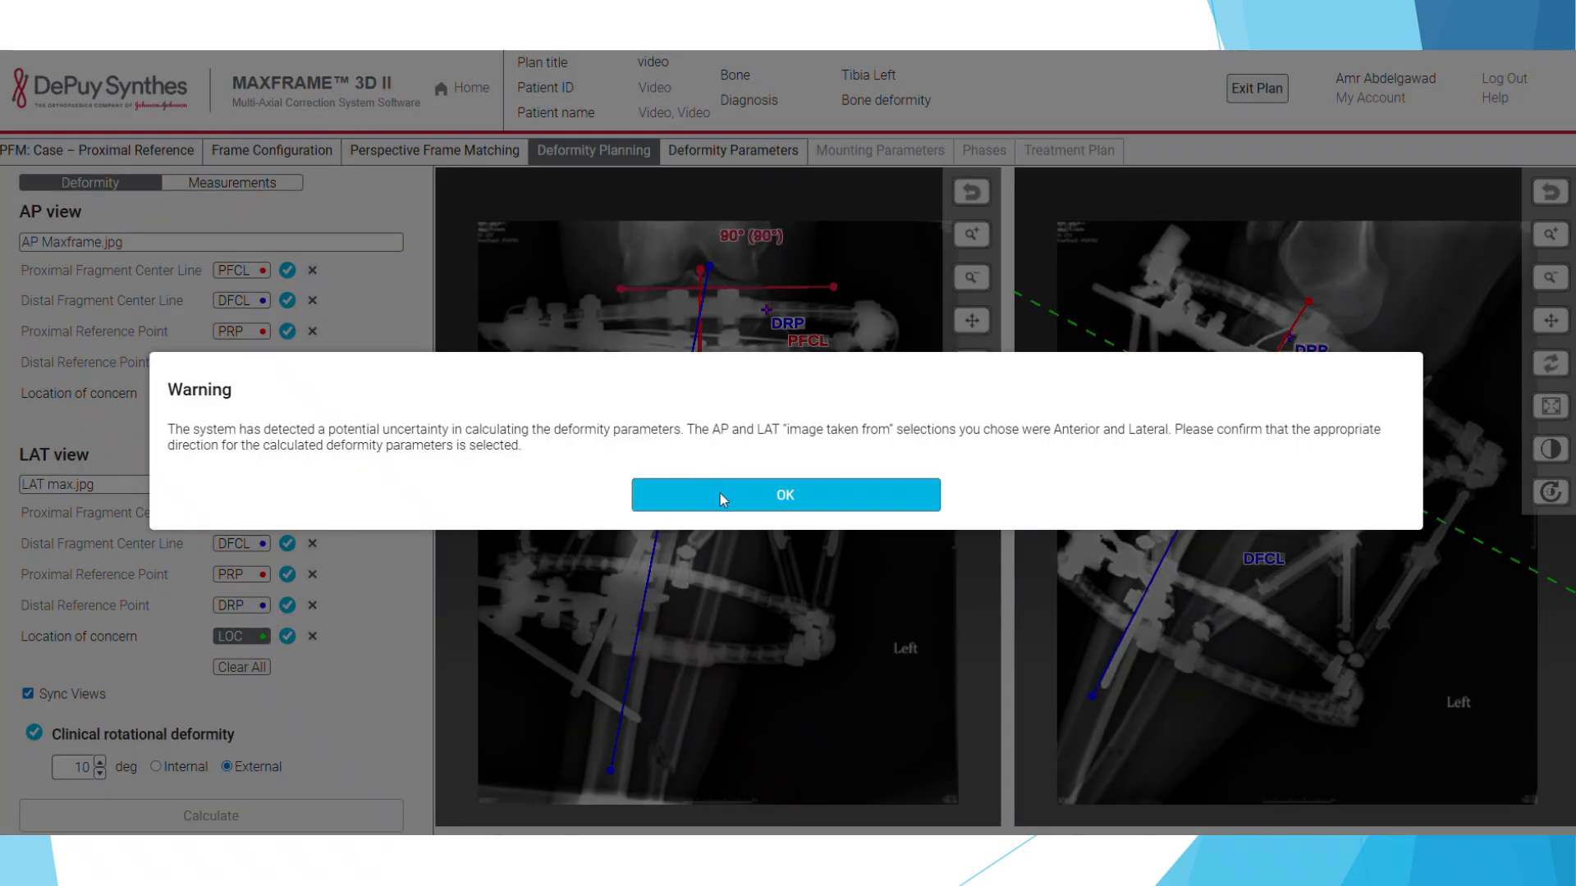
left_click(771, 507)
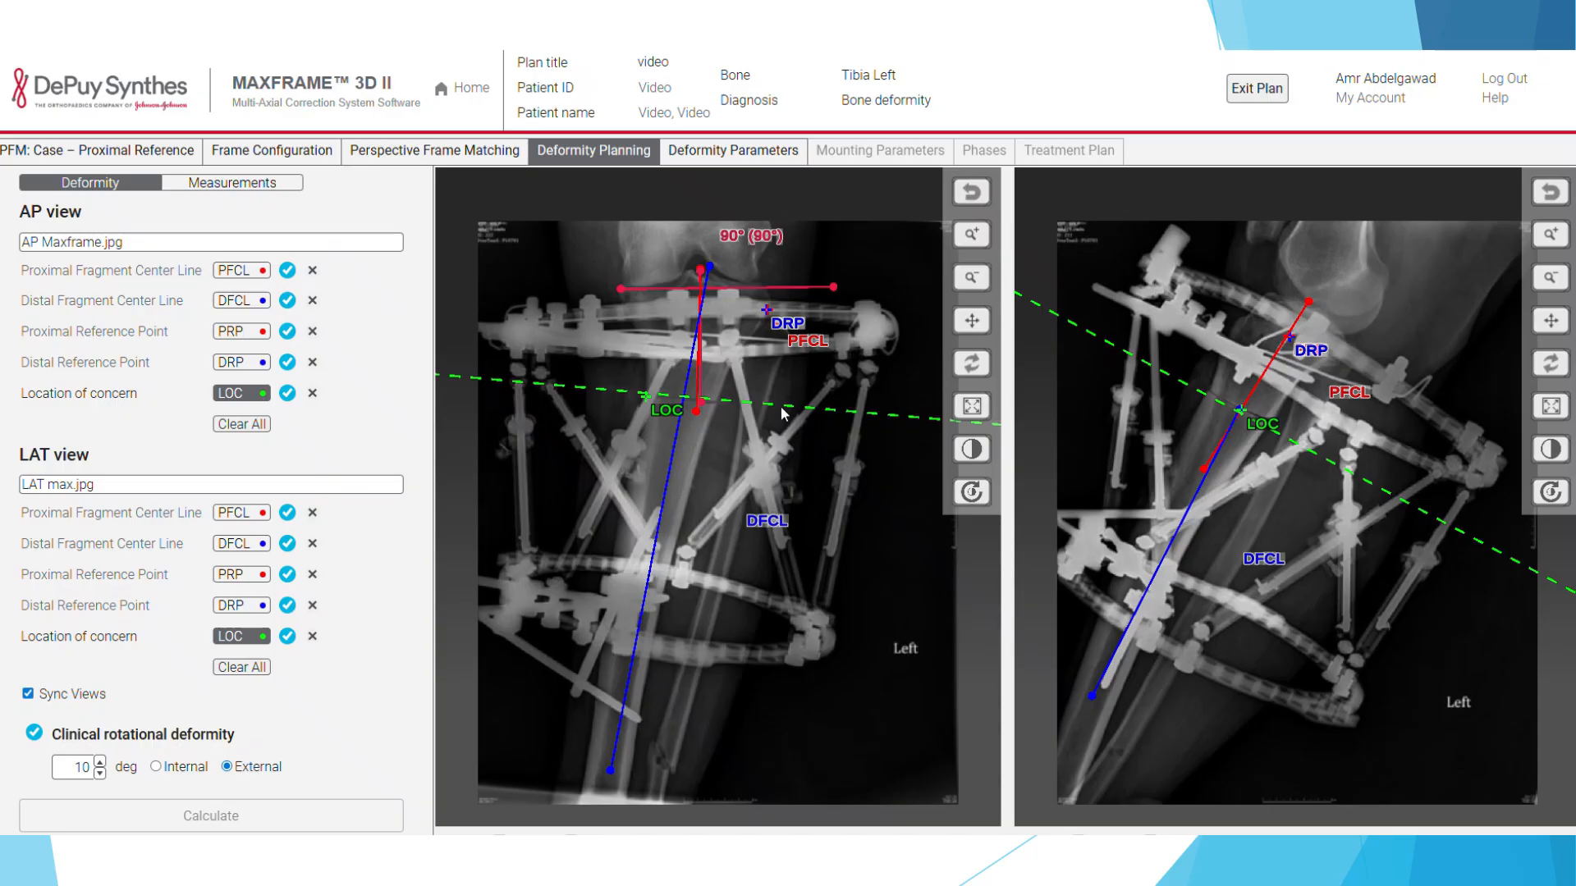
Step: Set the sagittal angulation to 1 degree with apex posterior, and both the AP and LAT translations to 0 mm
left_click(735, 163)
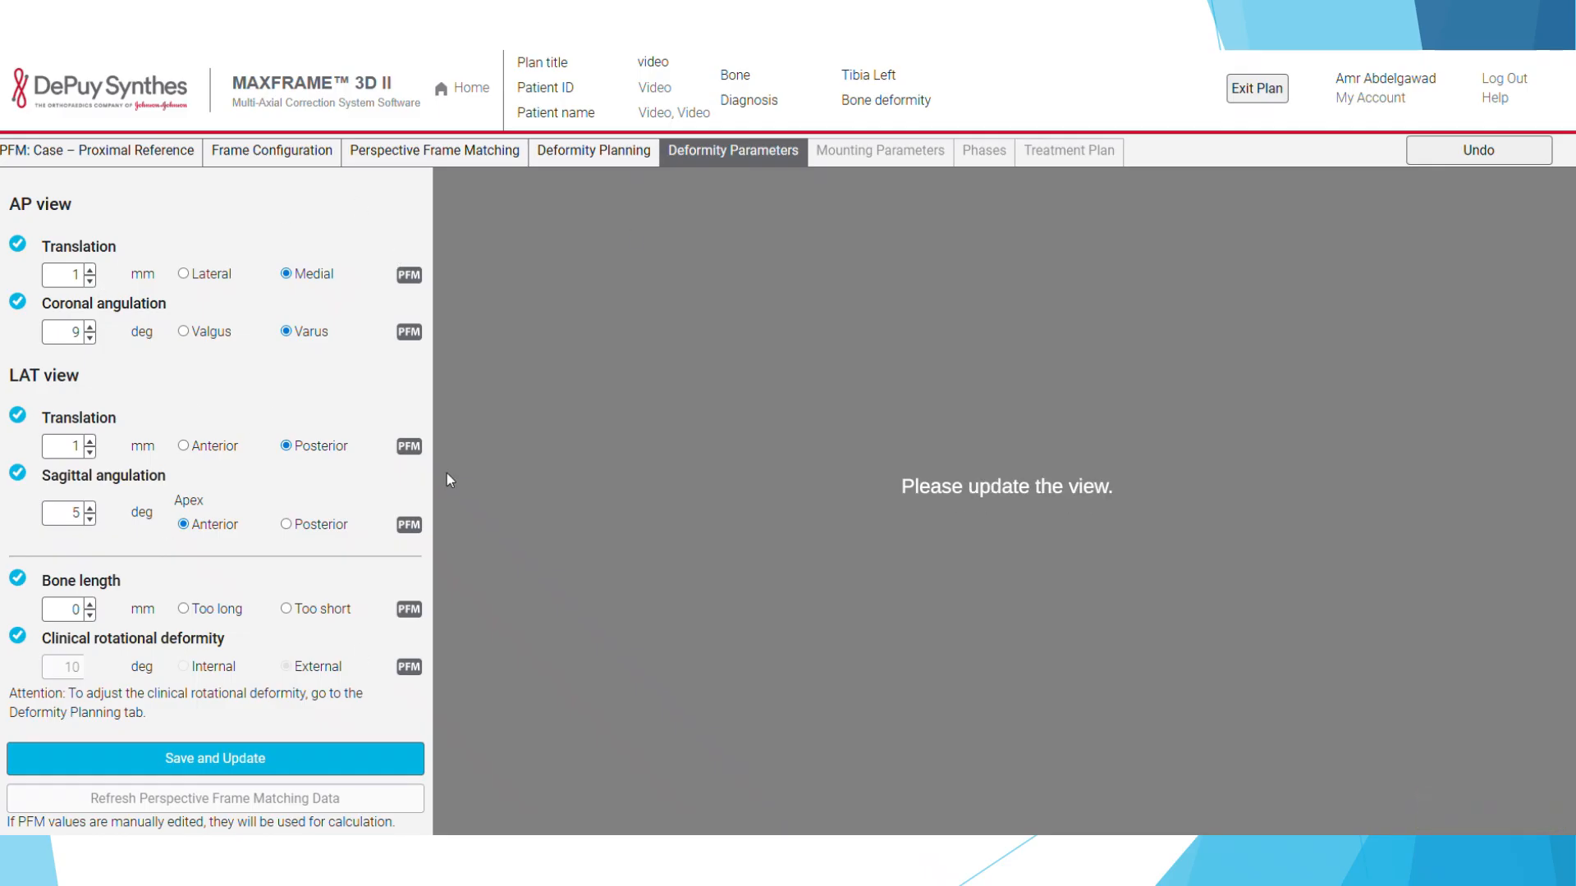
left_click(89, 518)
left_click(90, 519)
left_click(90, 519)
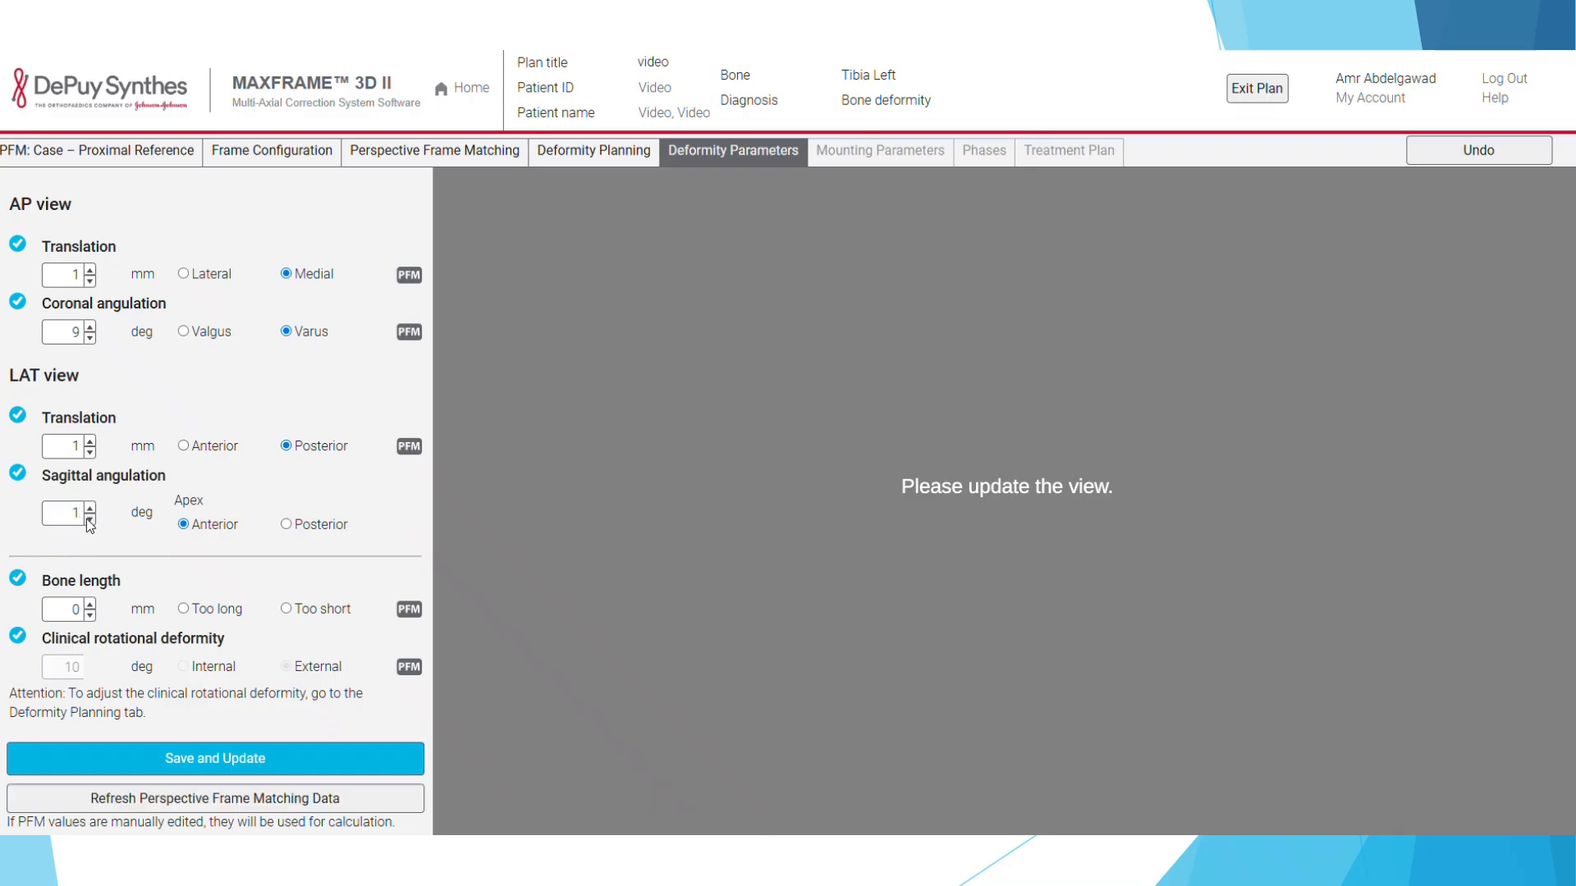
left_click(88, 519)
left_click(89, 510)
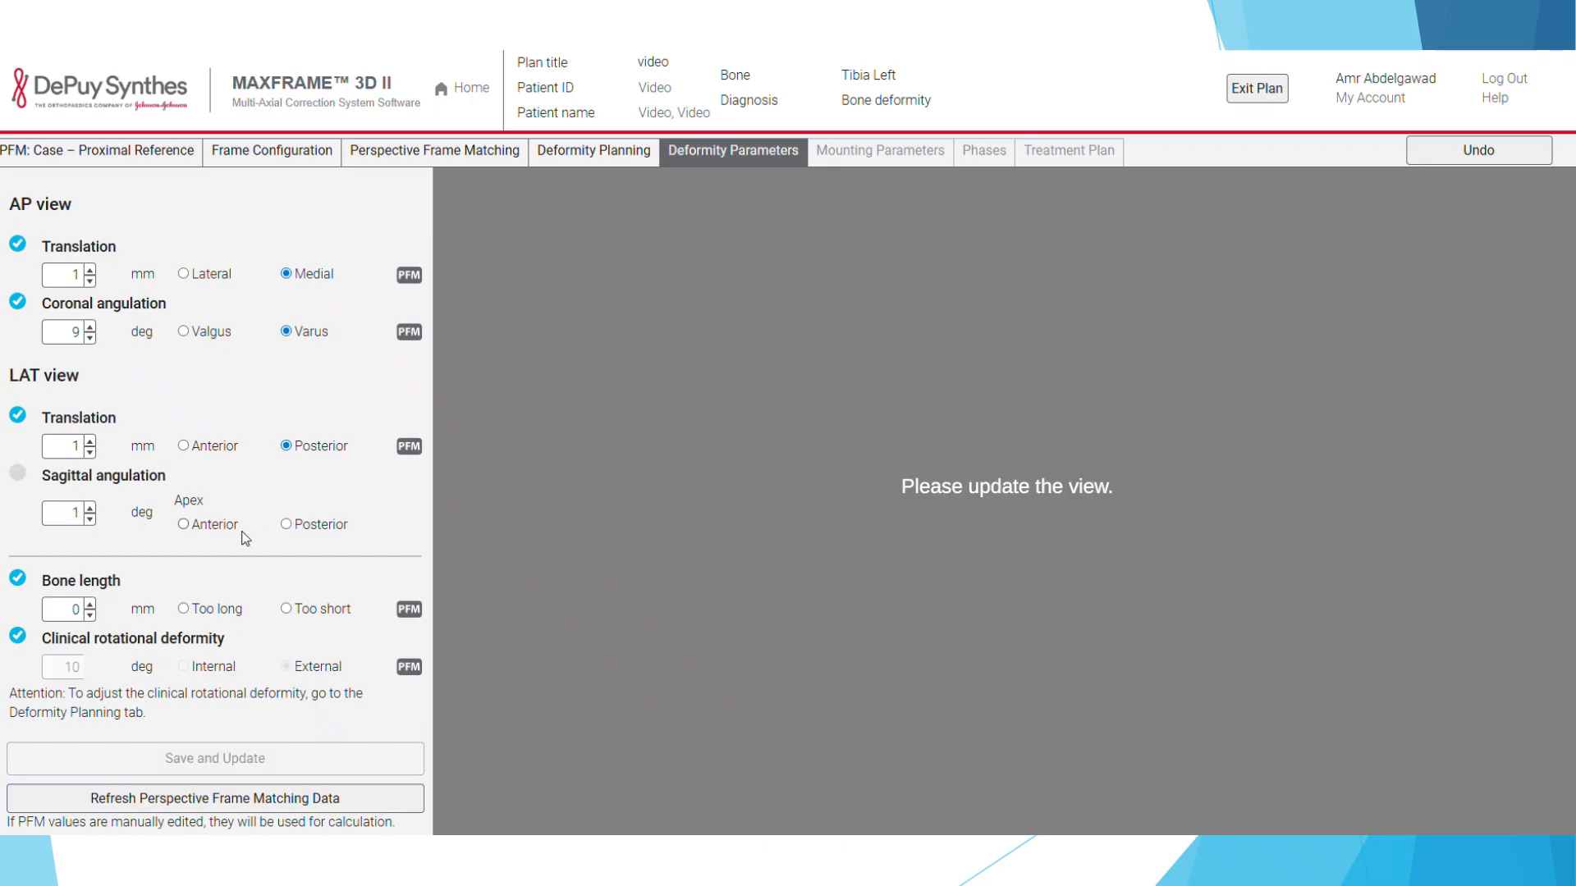
left_click(286, 524)
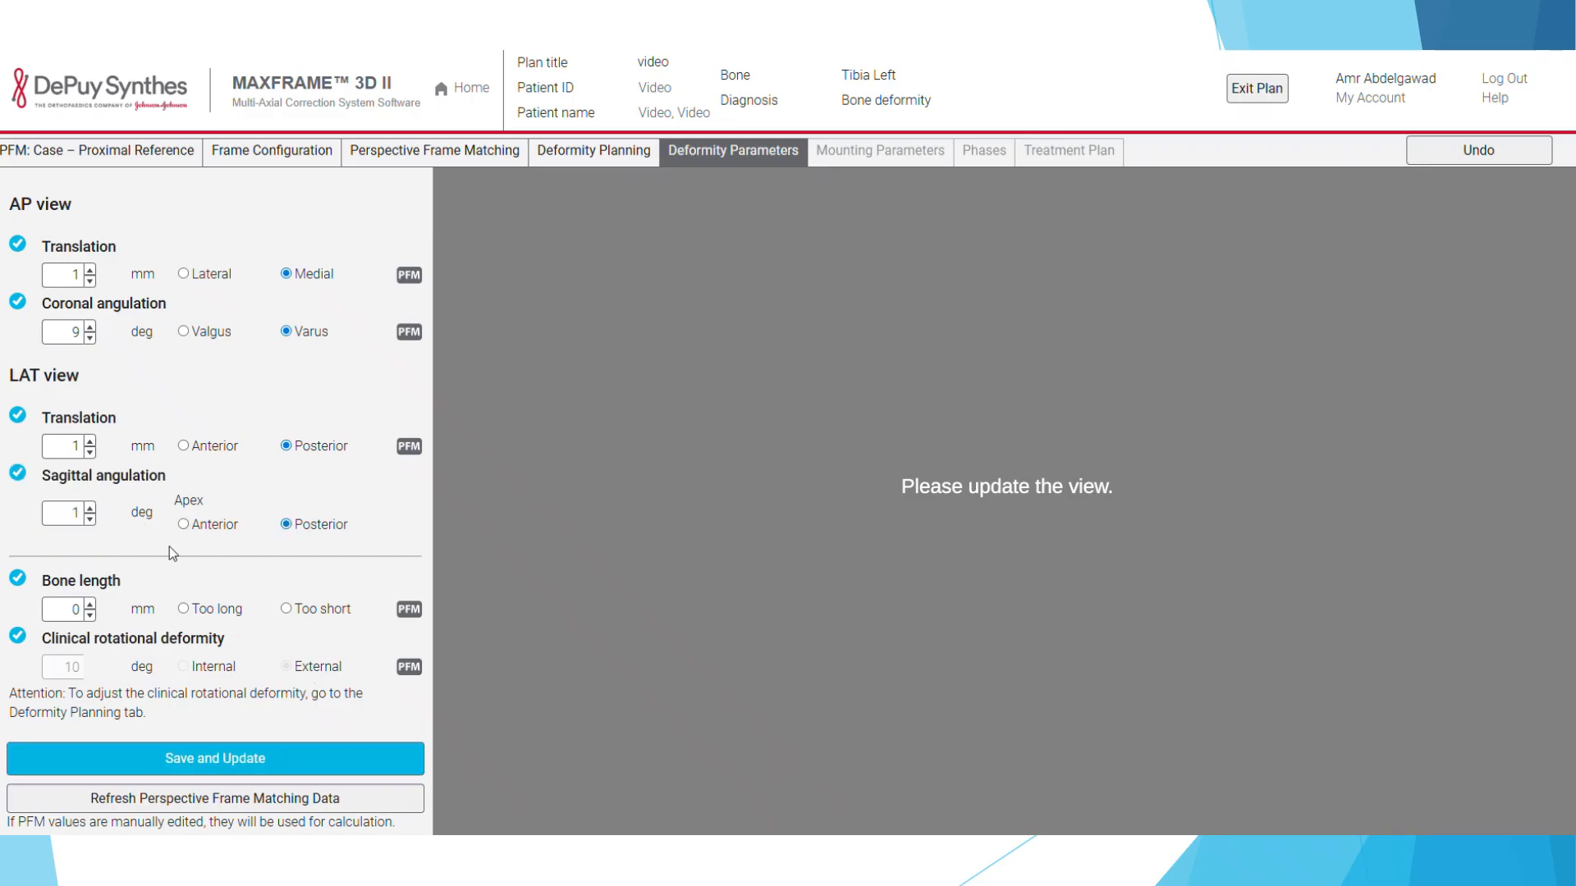
left_click(90, 452)
left_click(90, 281)
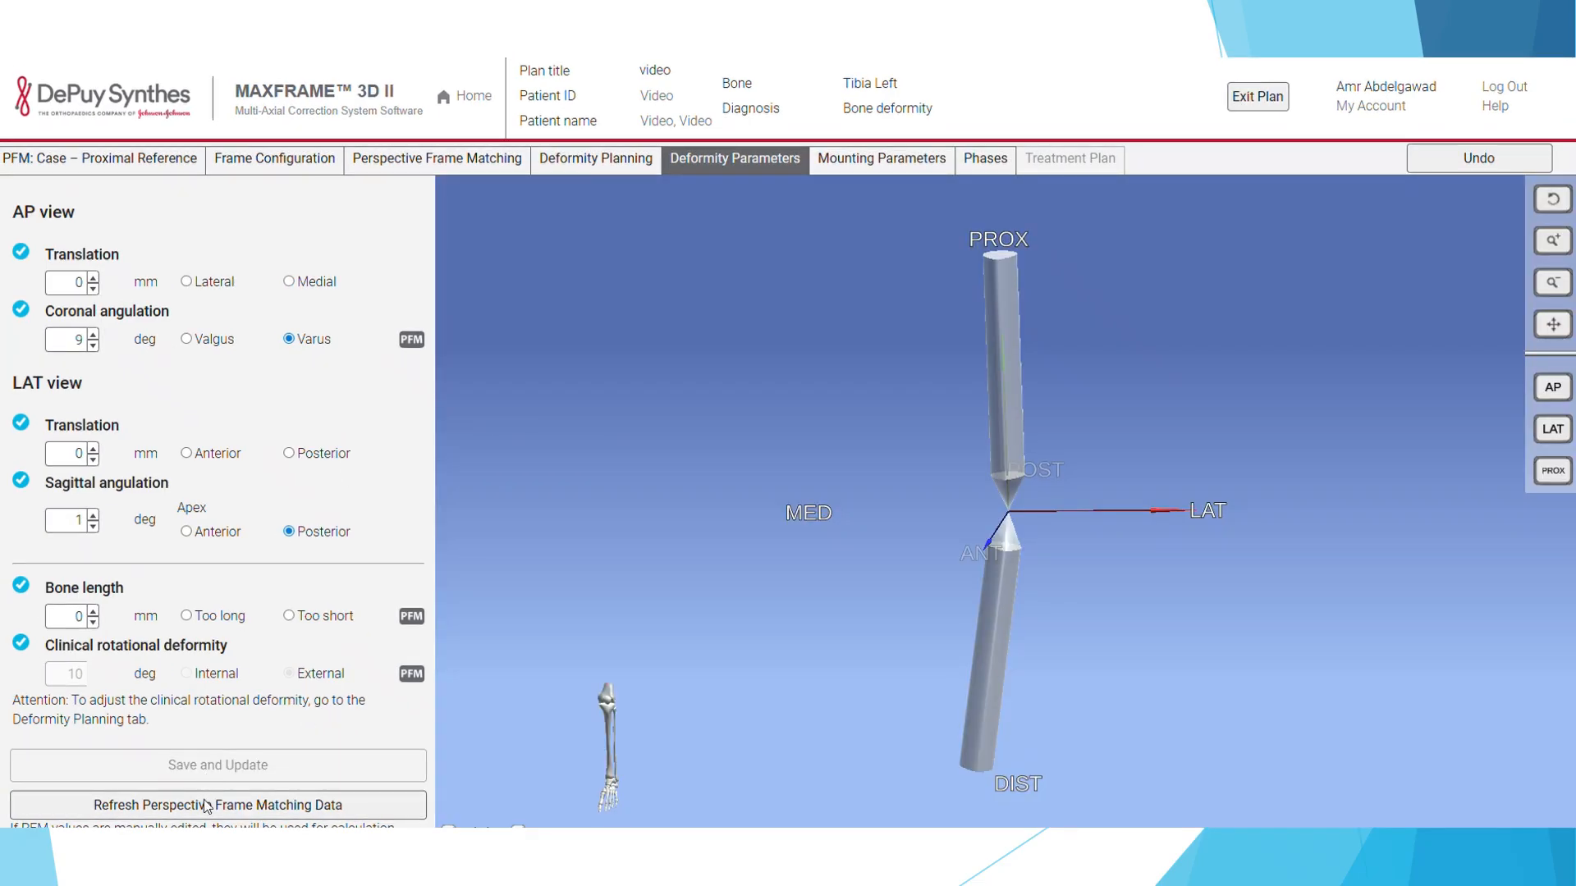
Step: Restore the calculated perspective frame matching values in the deformity parameters, and save and update the model
left_click(201, 804)
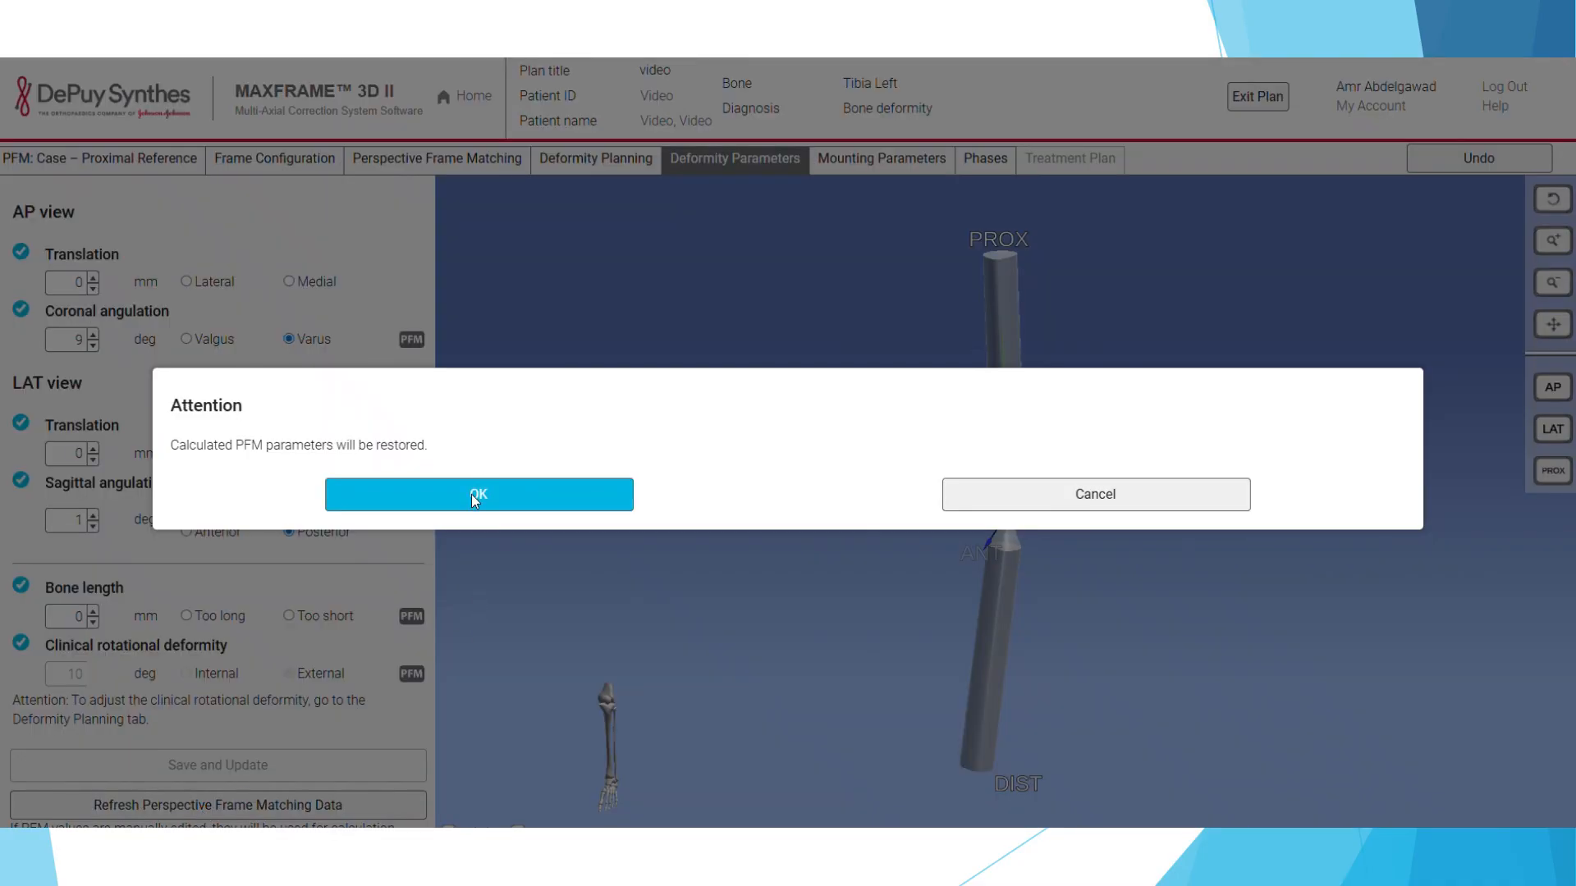
left_click(471, 494)
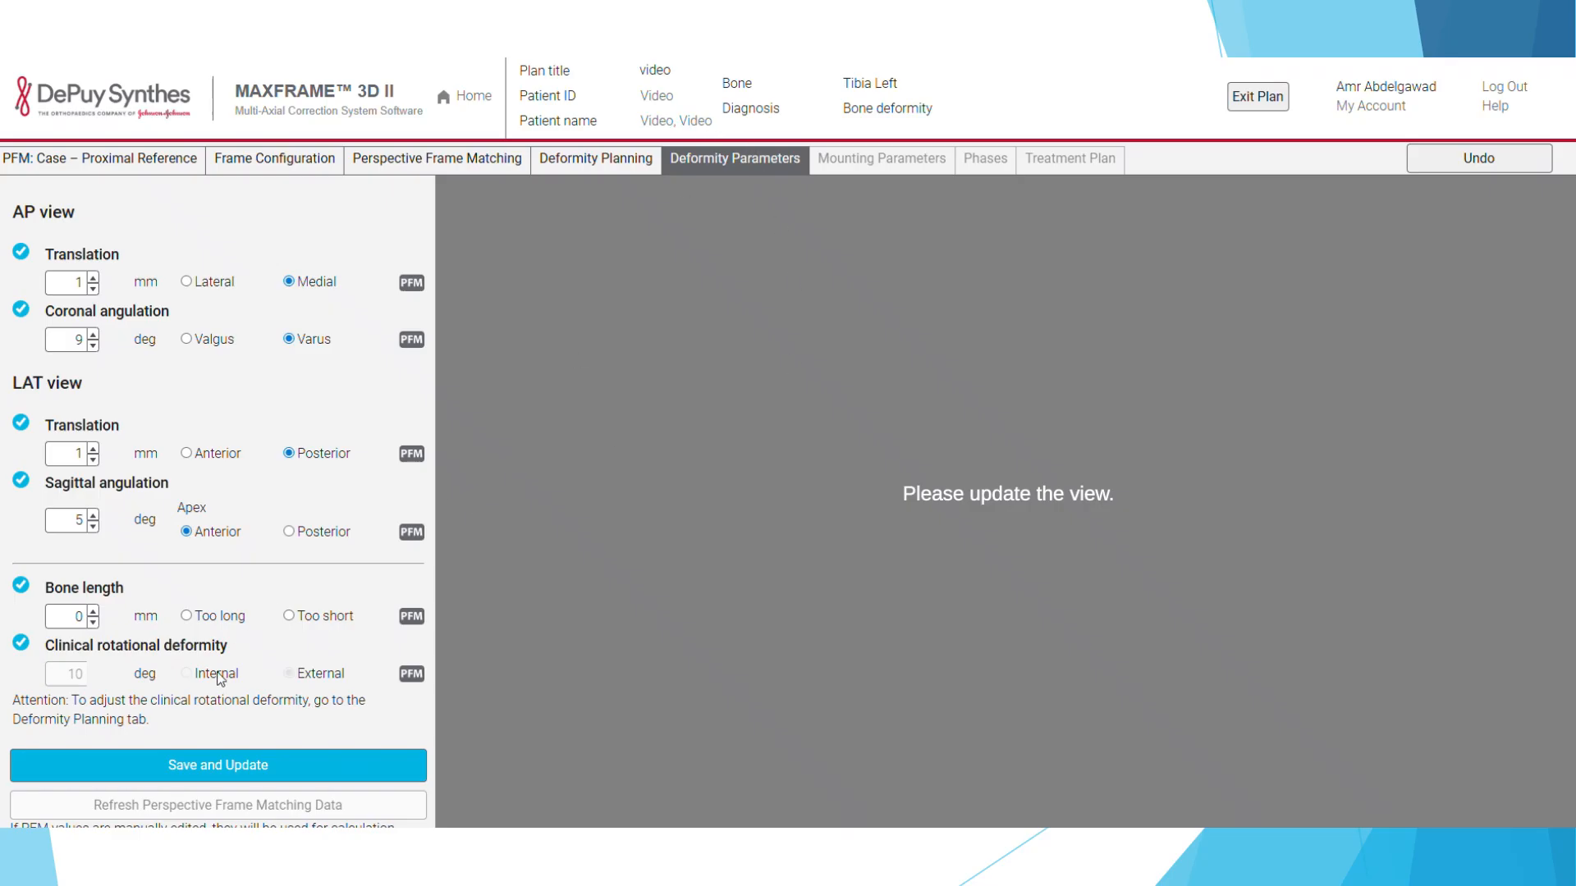
left_click(213, 757)
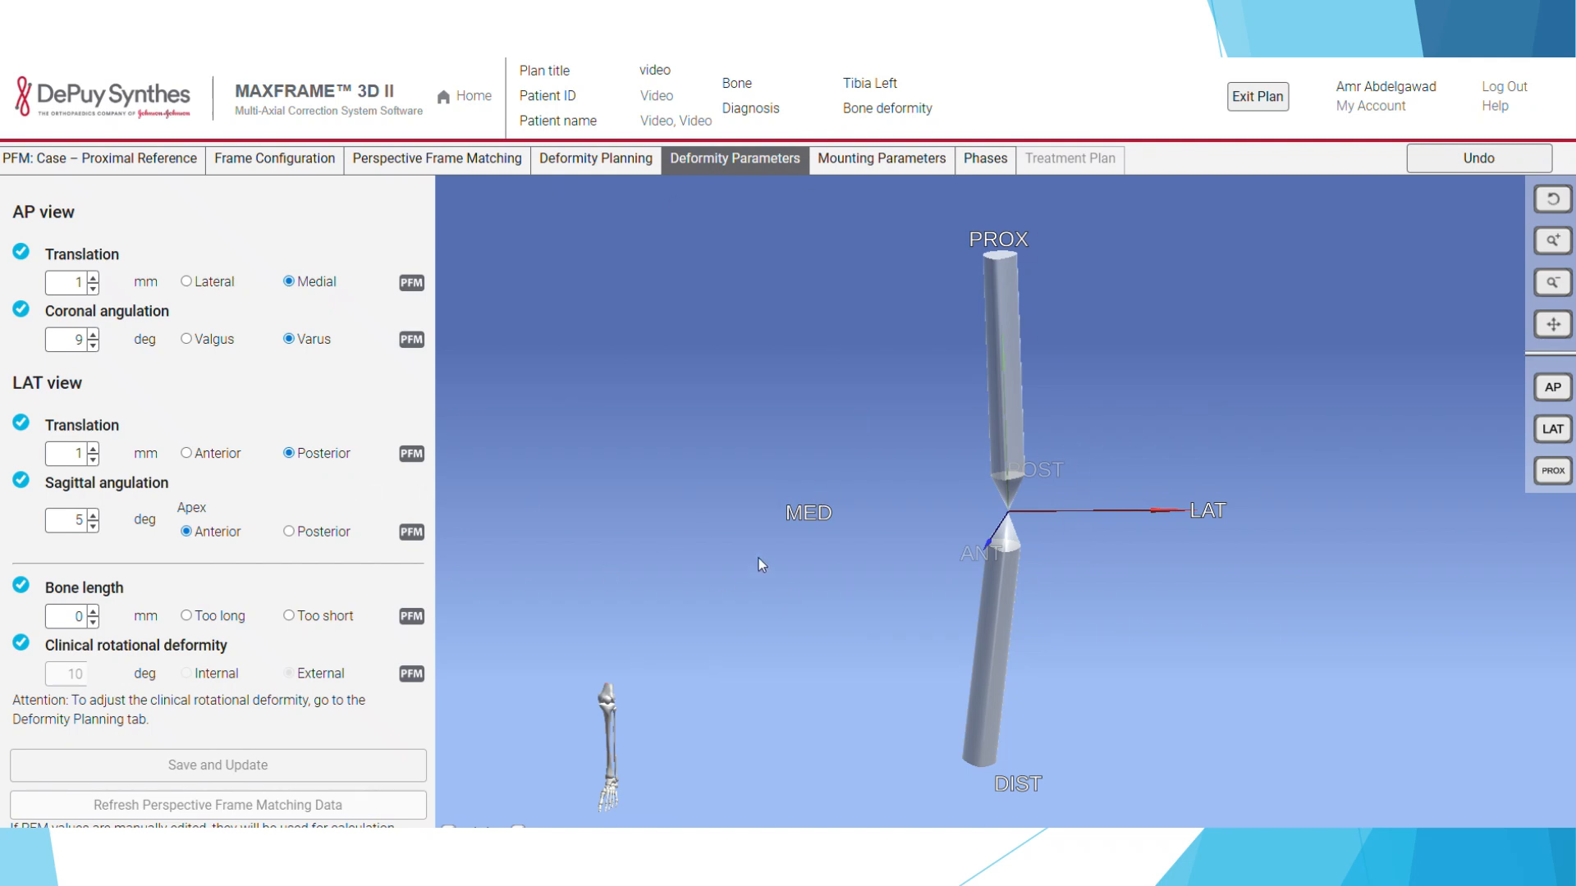
left_click_drag(1044, 586, 1551, 643)
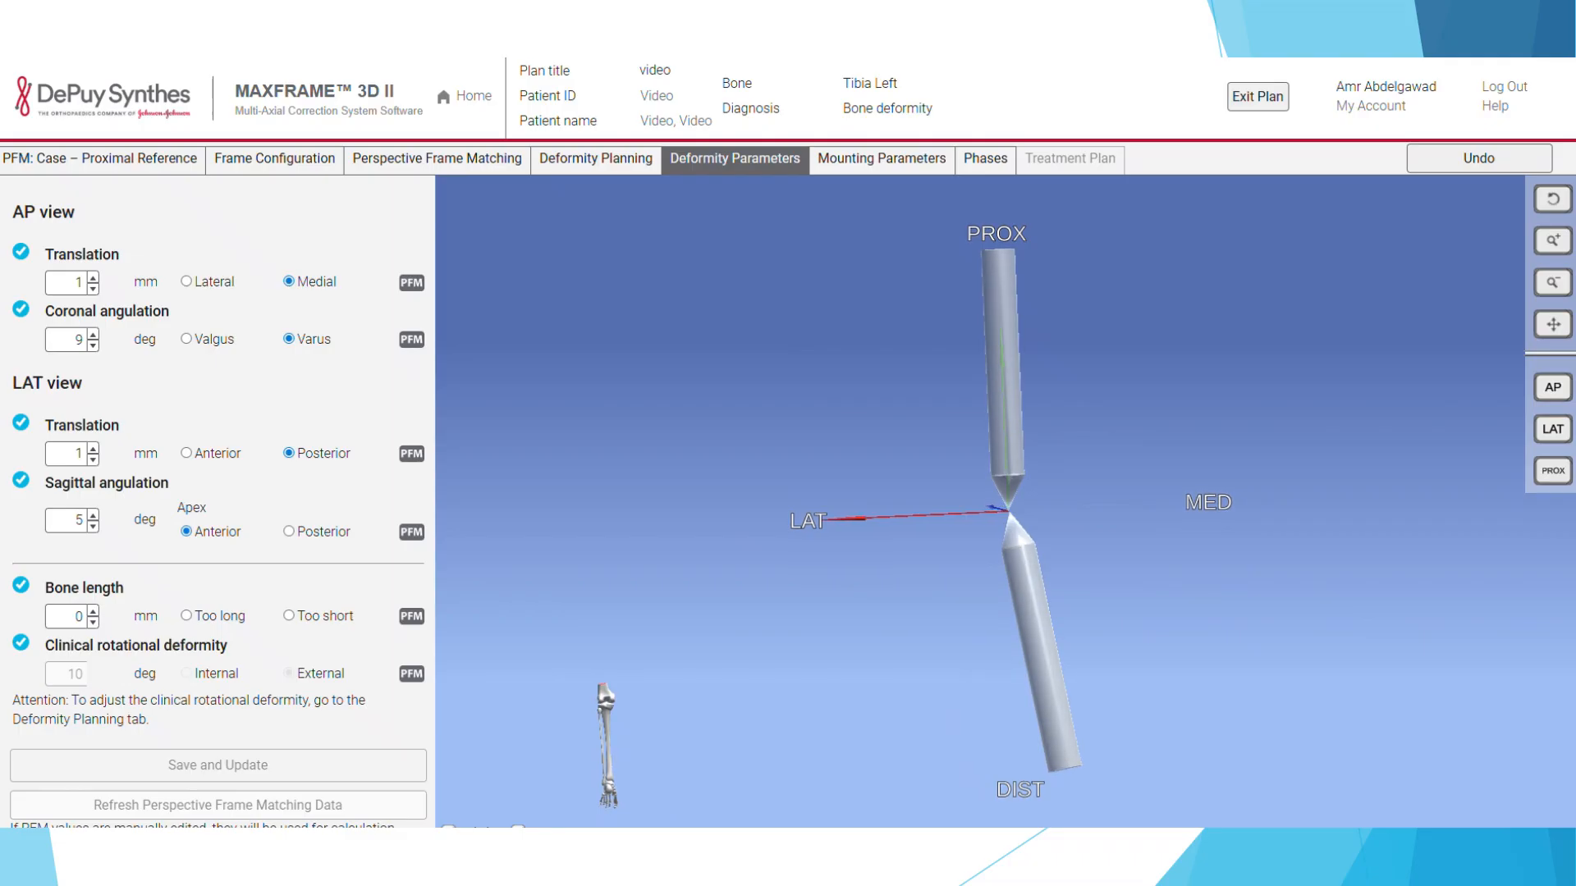
left_click_drag(1139, 555, 1564, 566)
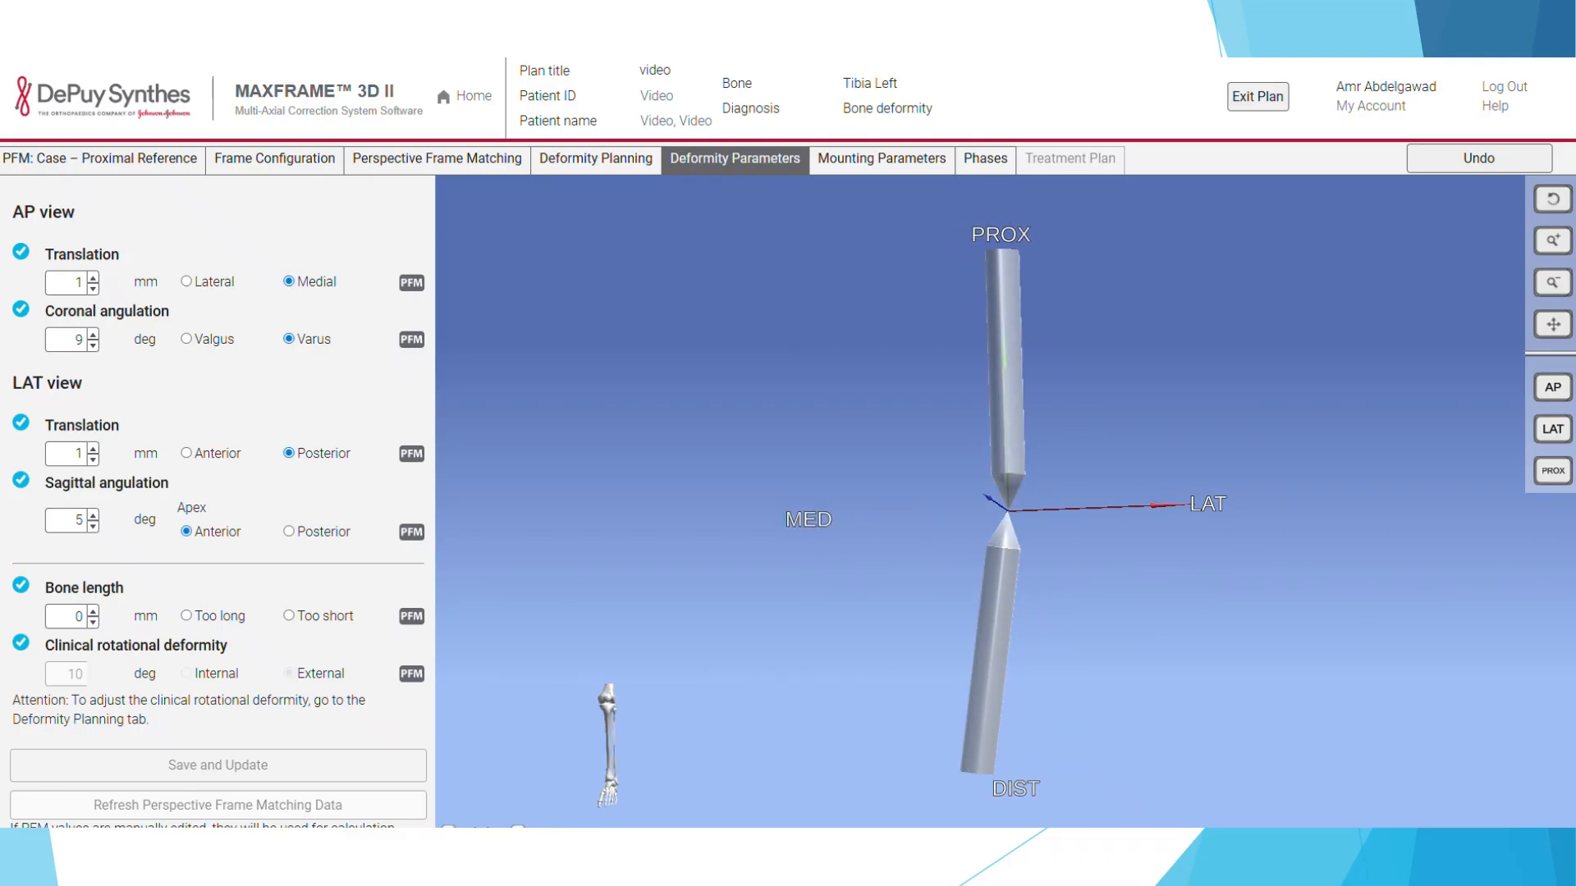
left_click_drag(796, 490, 813, 521)
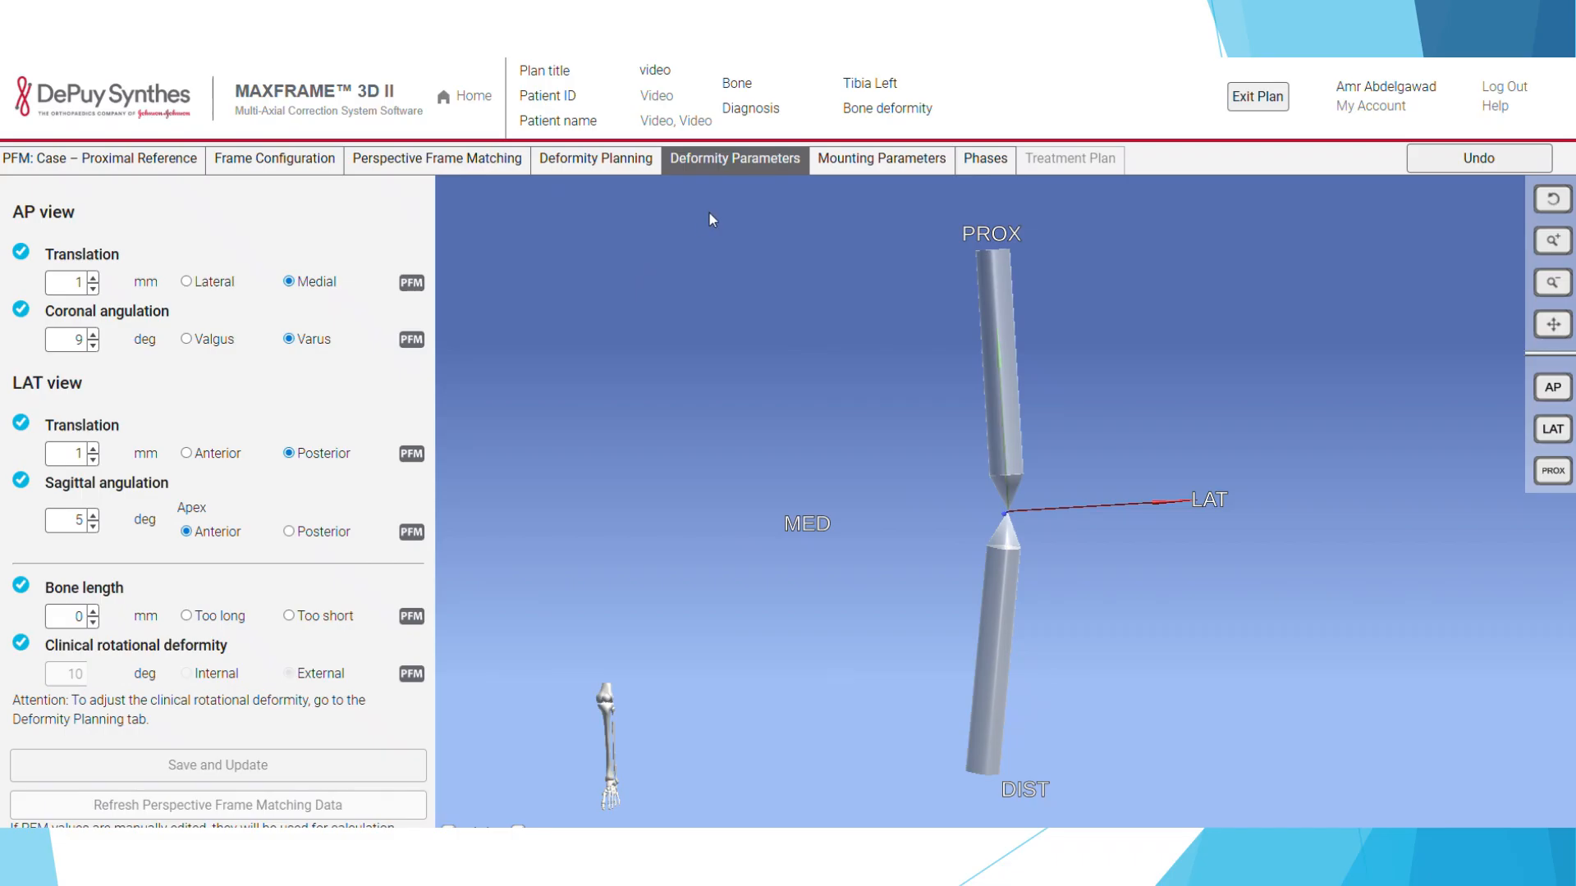
Step: Examine the location of concern relative to the reference ring and tibia in the mounting parameters' 3D view
left_click(864, 165)
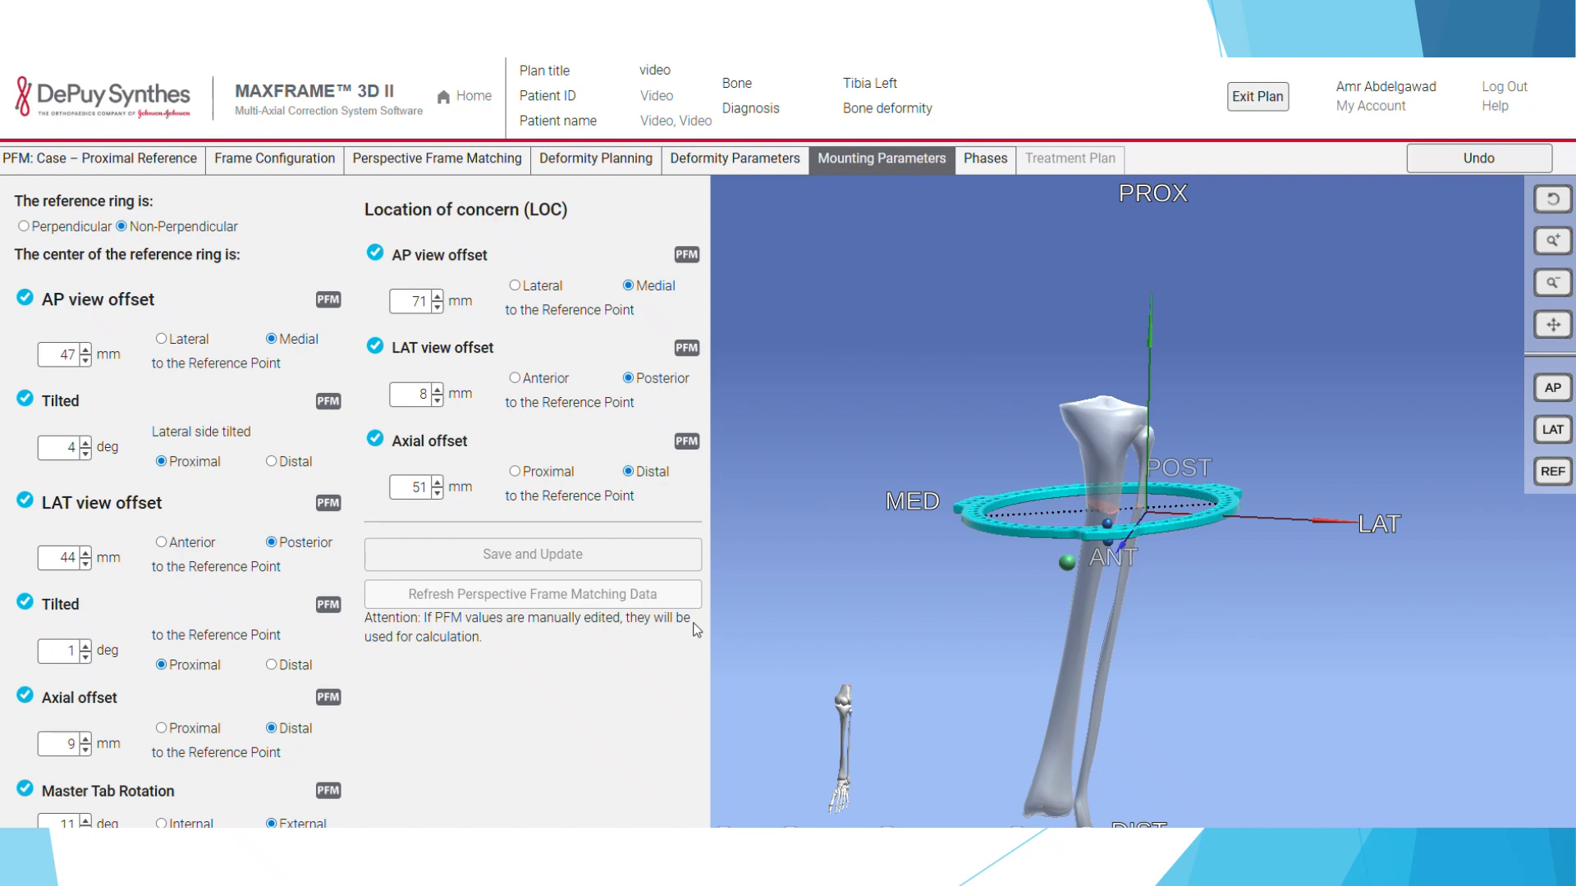
left_click_drag(1097, 554, 977, 550)
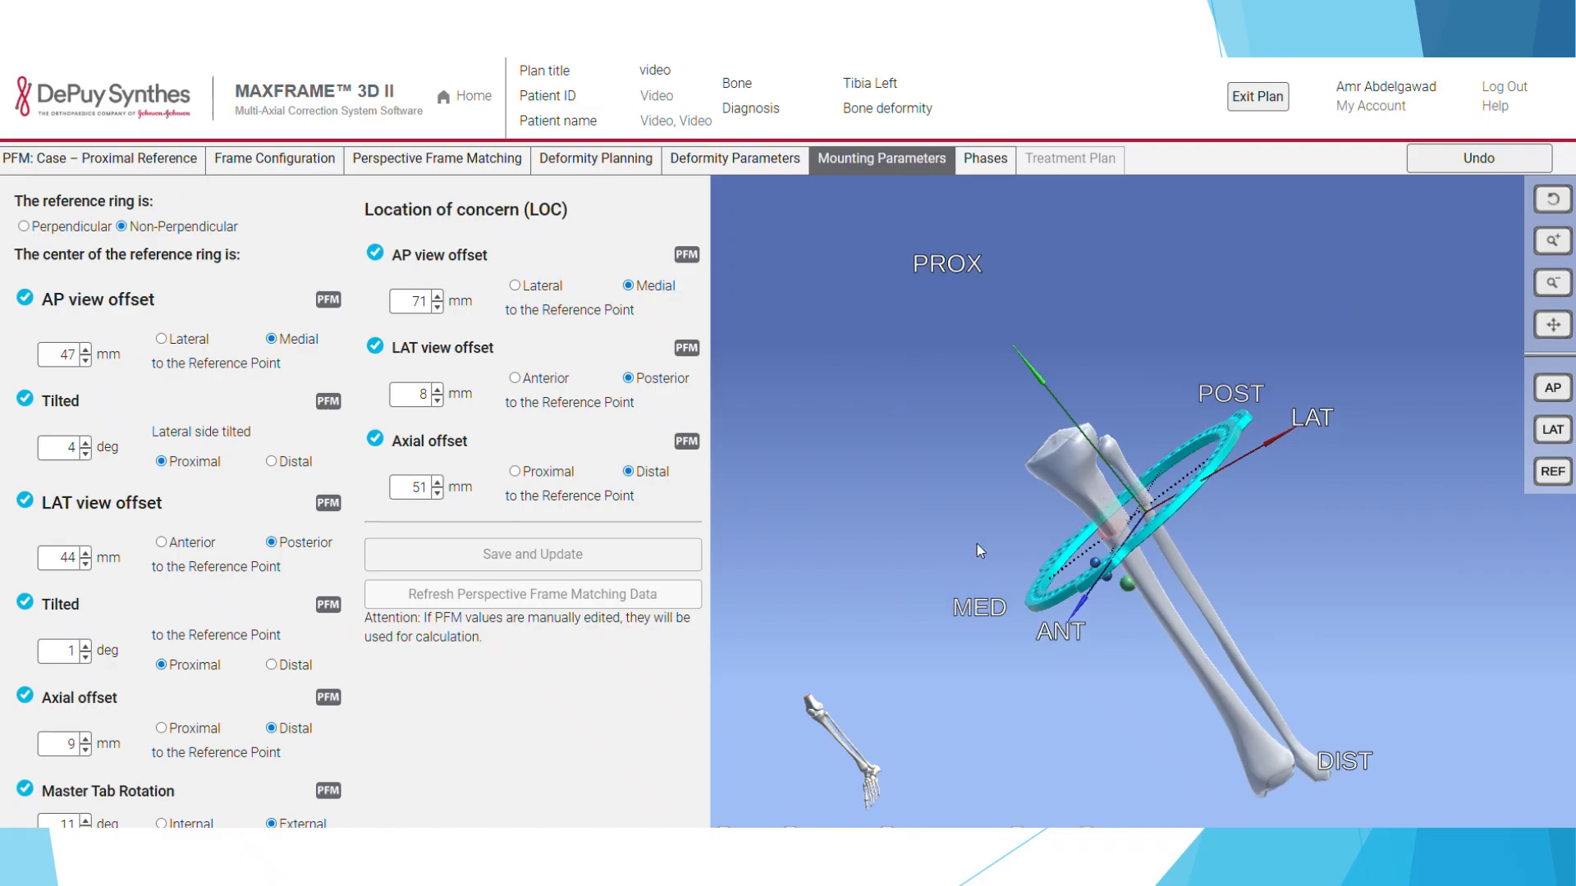
left_click_drag(1265, 550, 1247, 512)
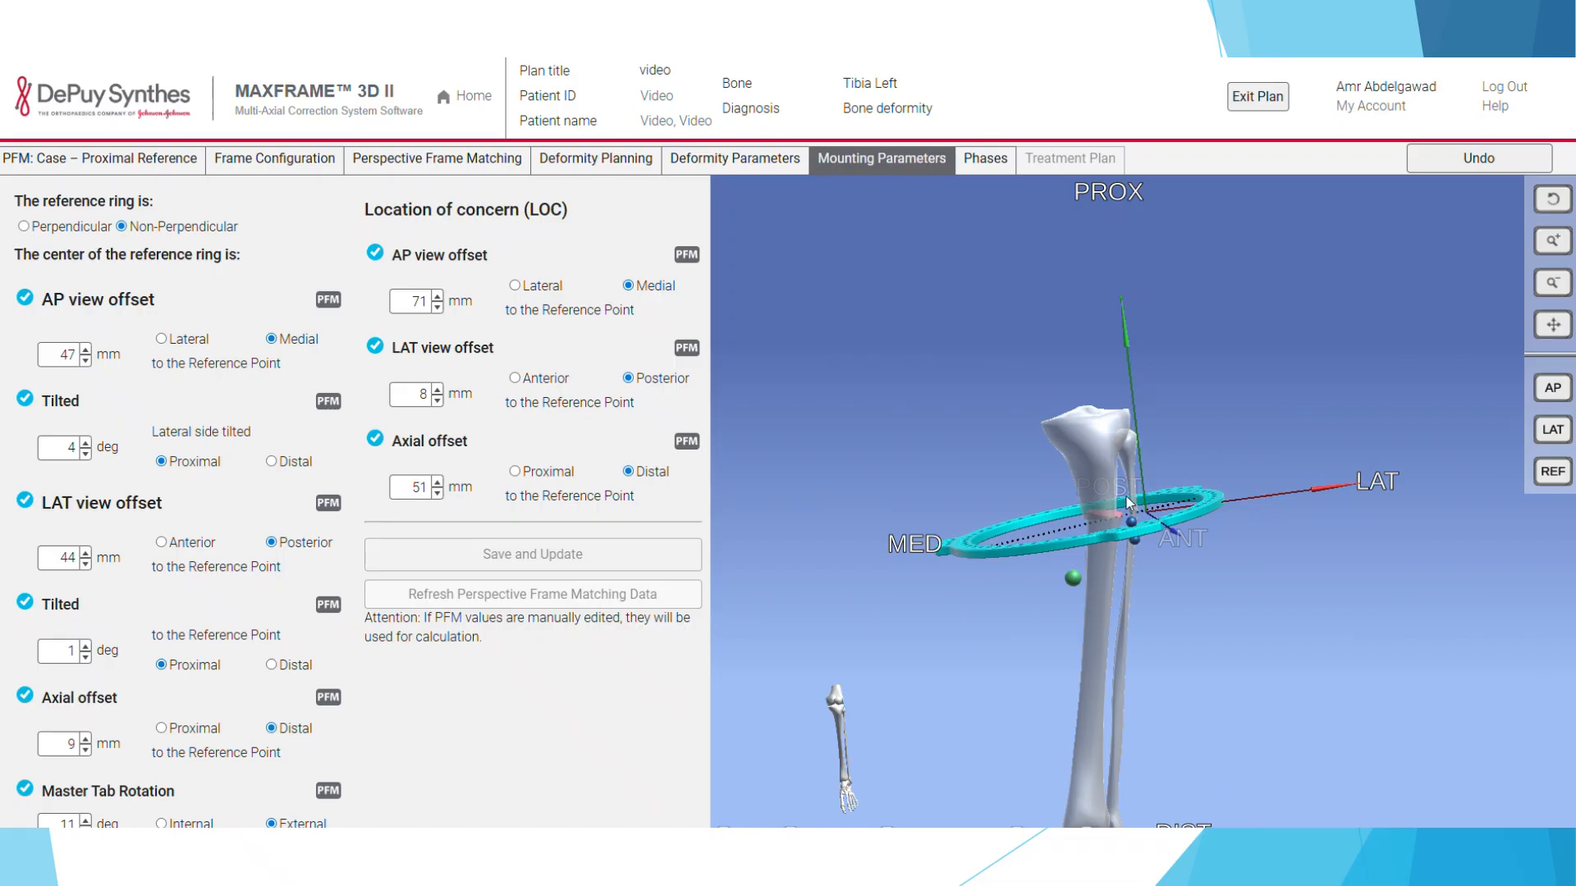
left_click_drag(1105, 521, 1119, 507)
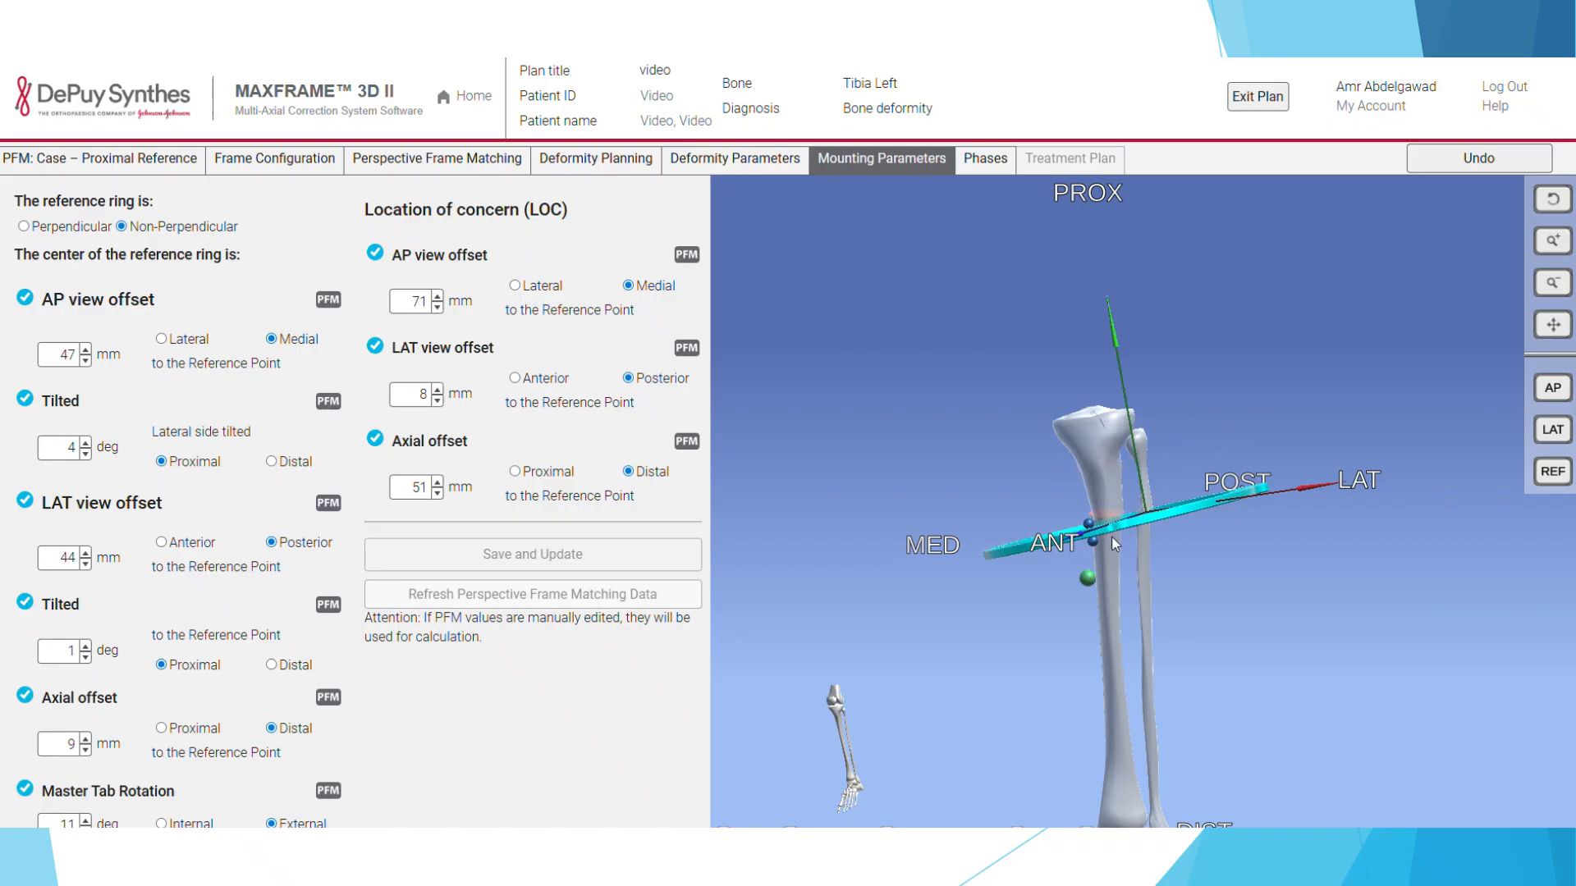
Step: Inspect the reference ring and the location of concern from other angles in the mounting parameters' 3D view
left_click_drag(1091, 530, 1169, 515)
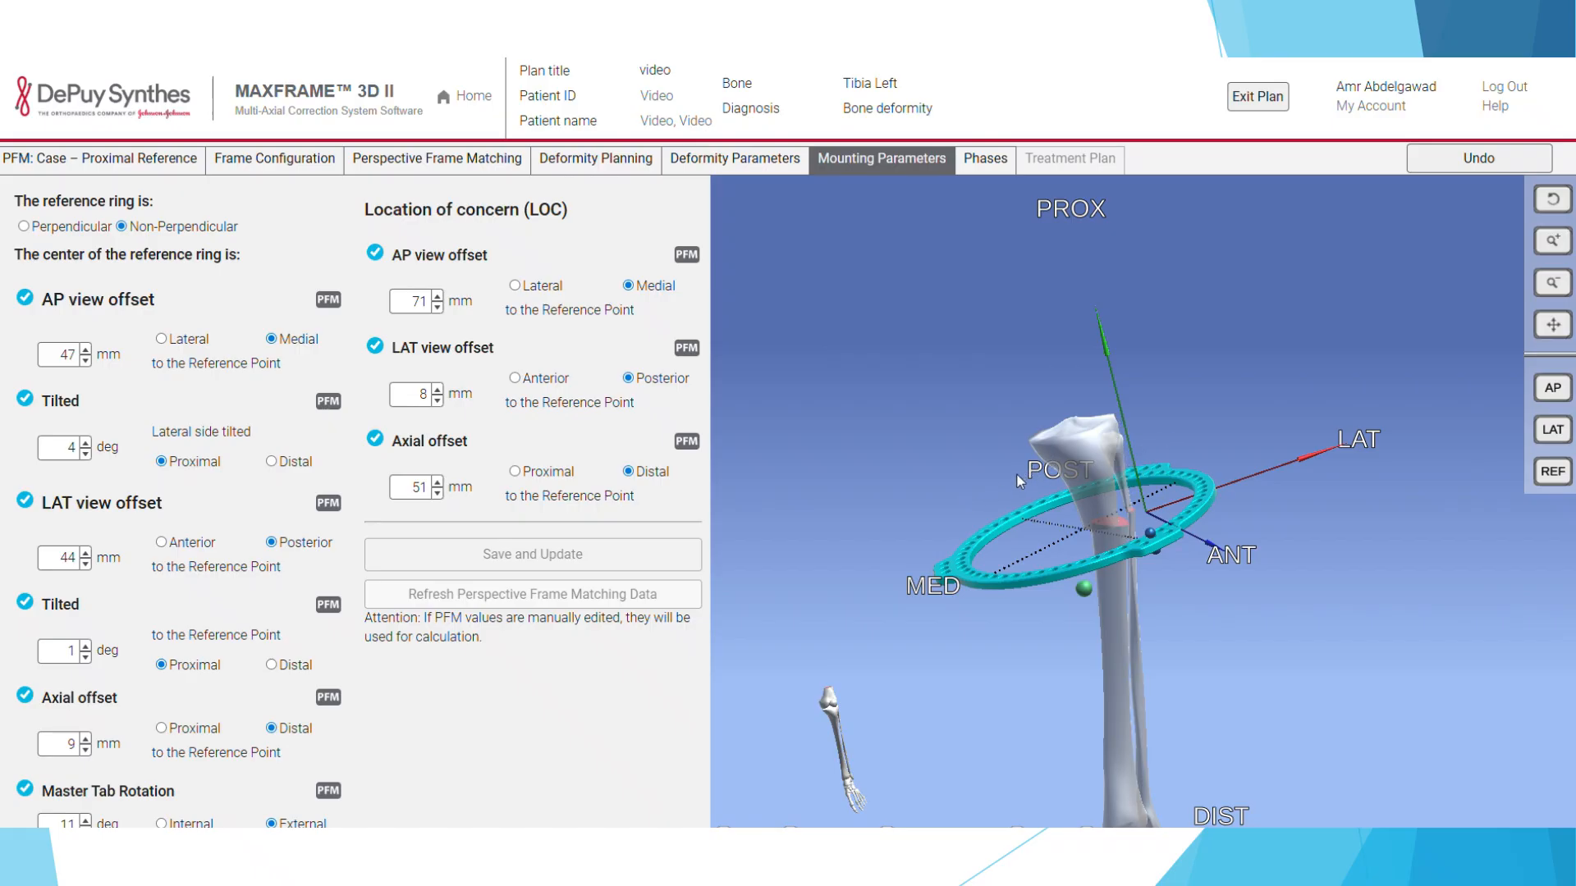
left_click_drag(1164, 486, 1086, 563)
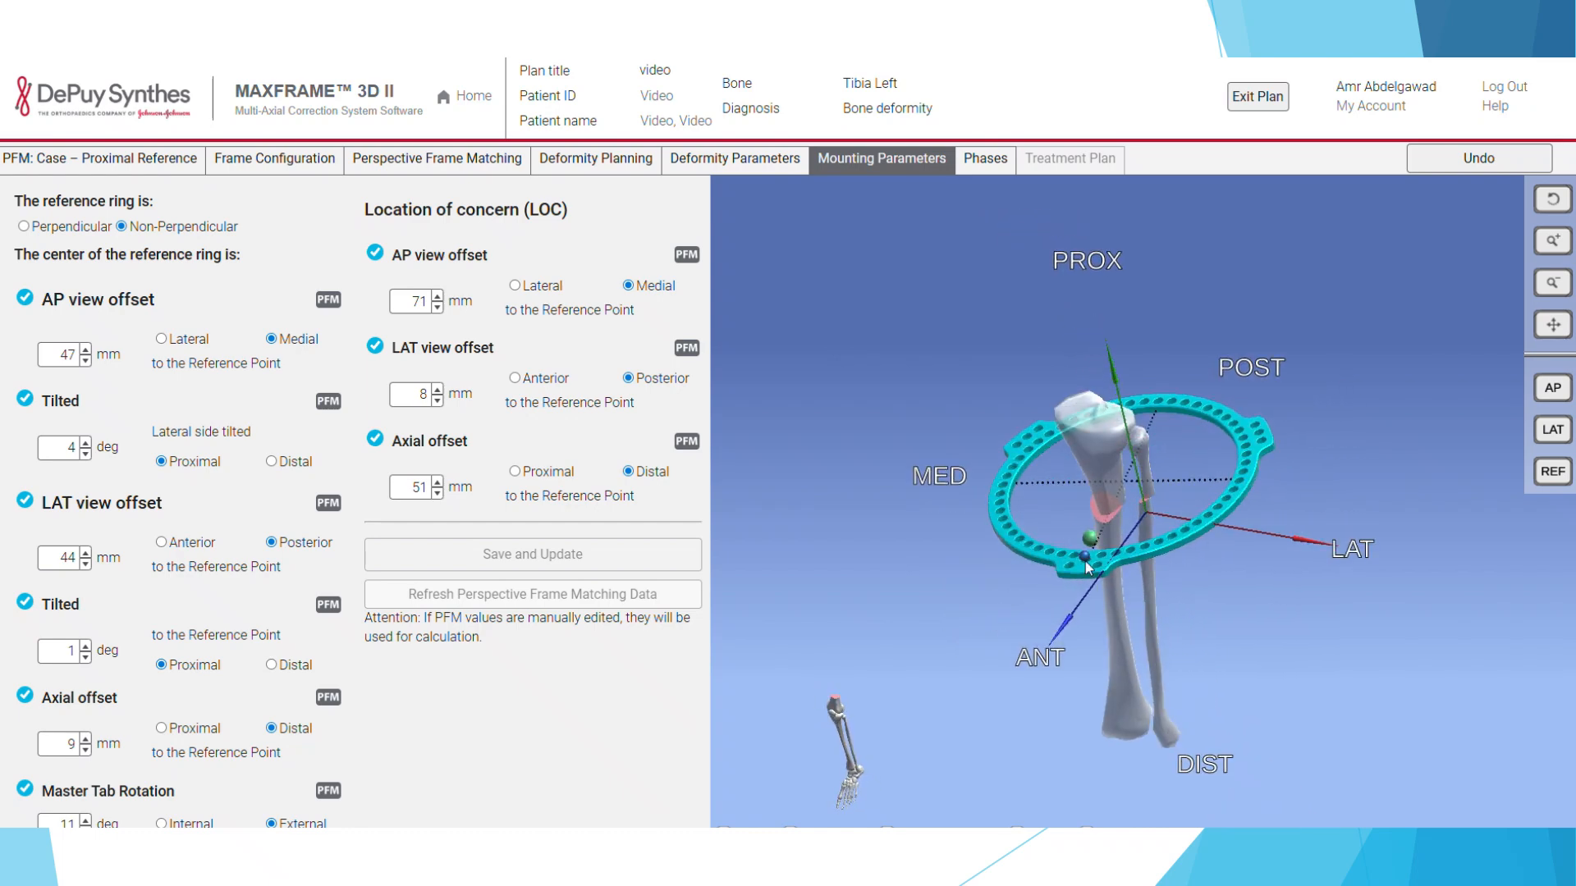
Step: Clear all AP view markings in the deformity planning and accept the data change
left_click(594, 160)
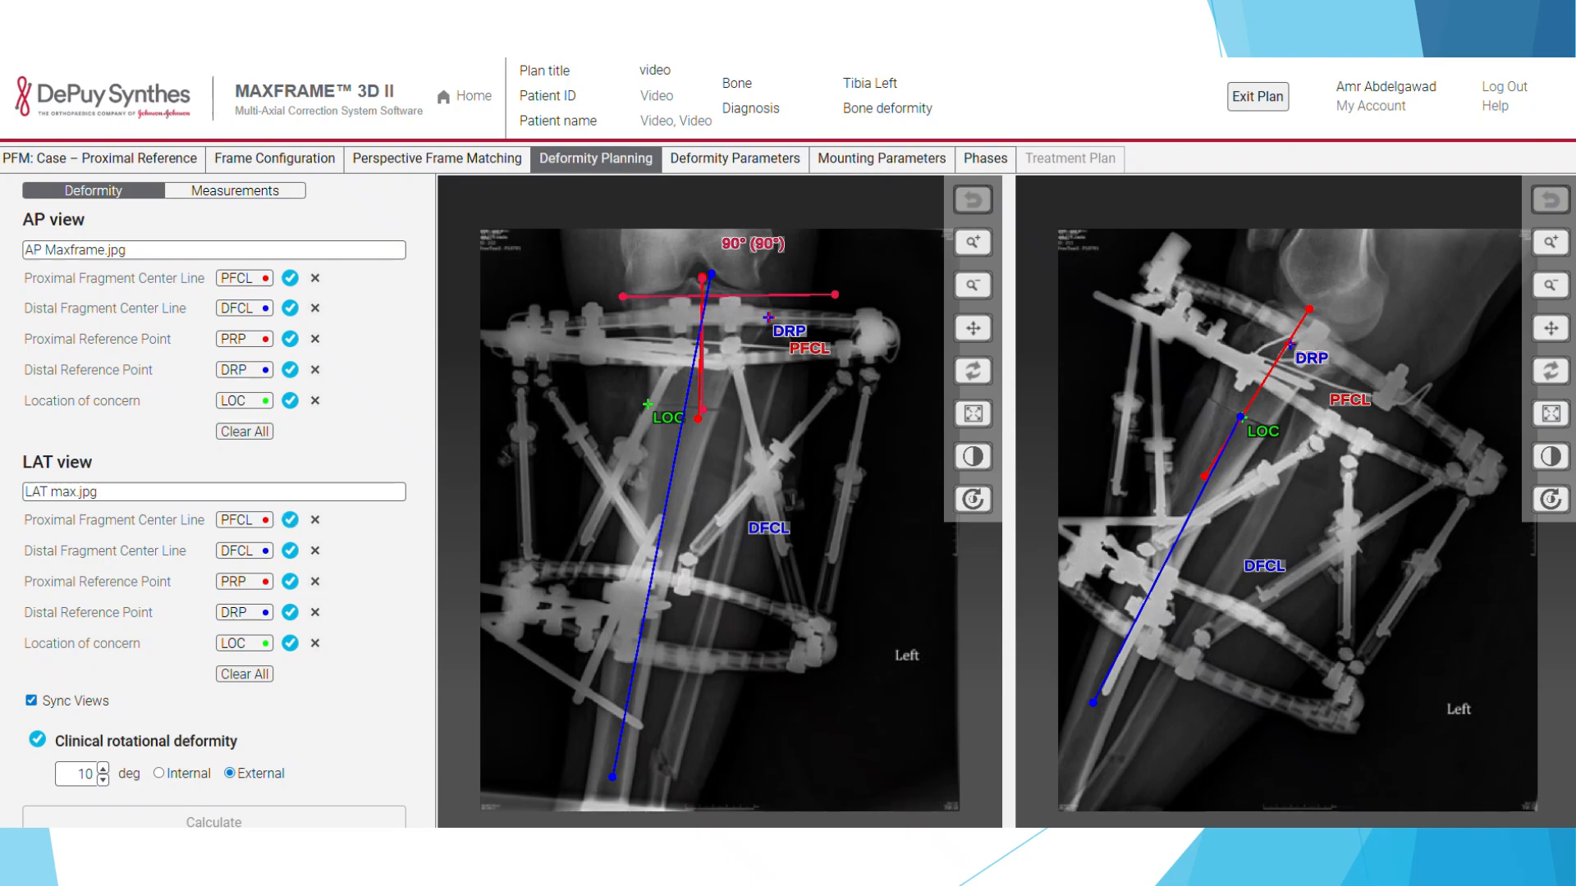
left_click(525, 489)
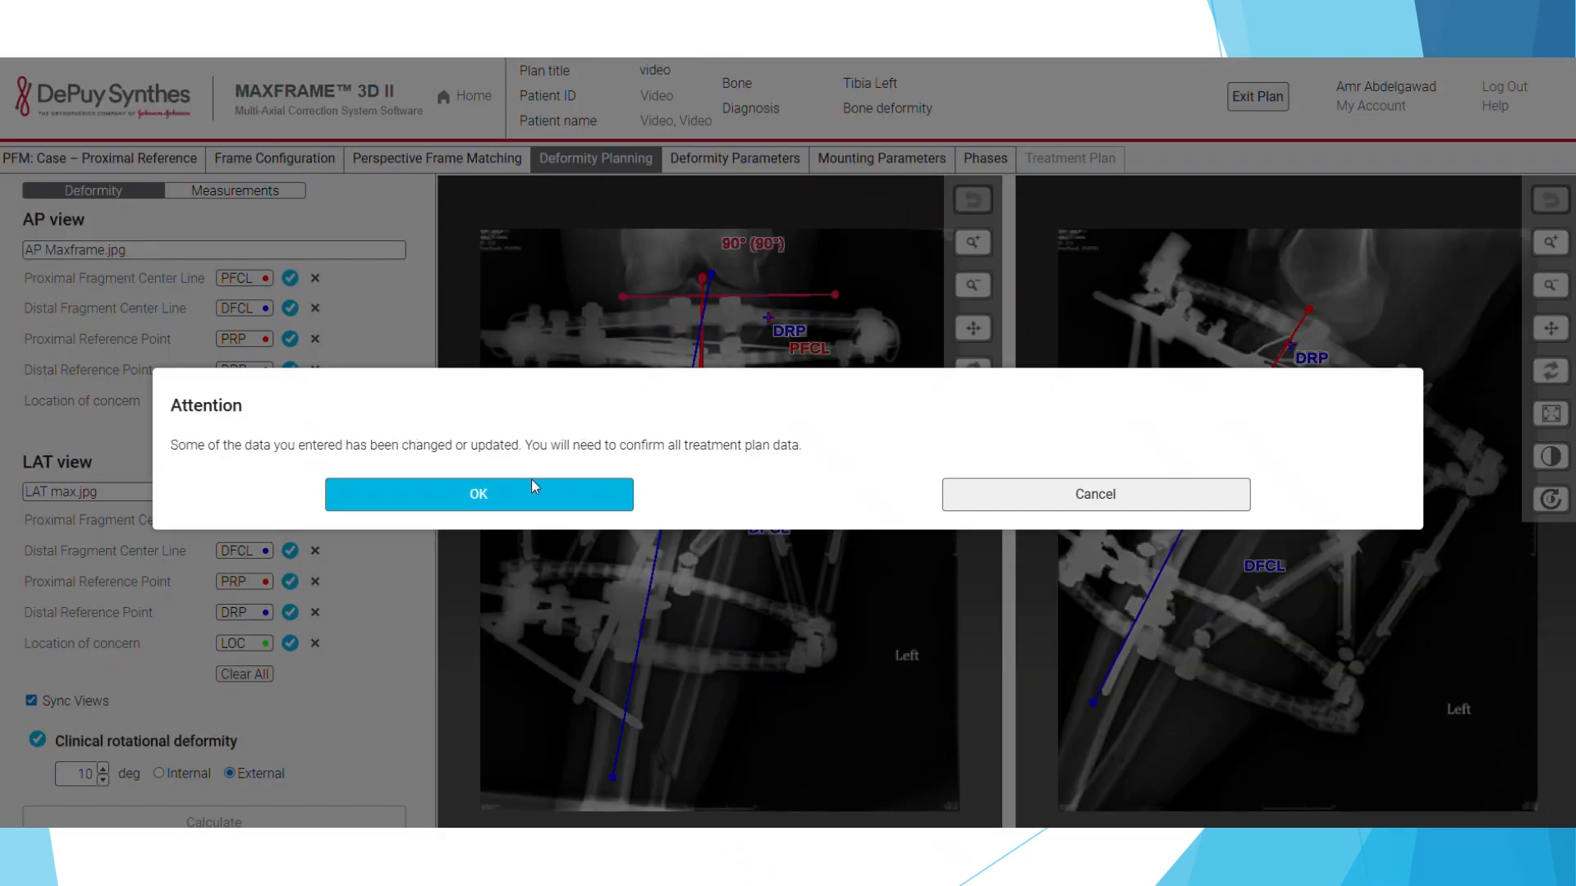
left_click(557, 484)
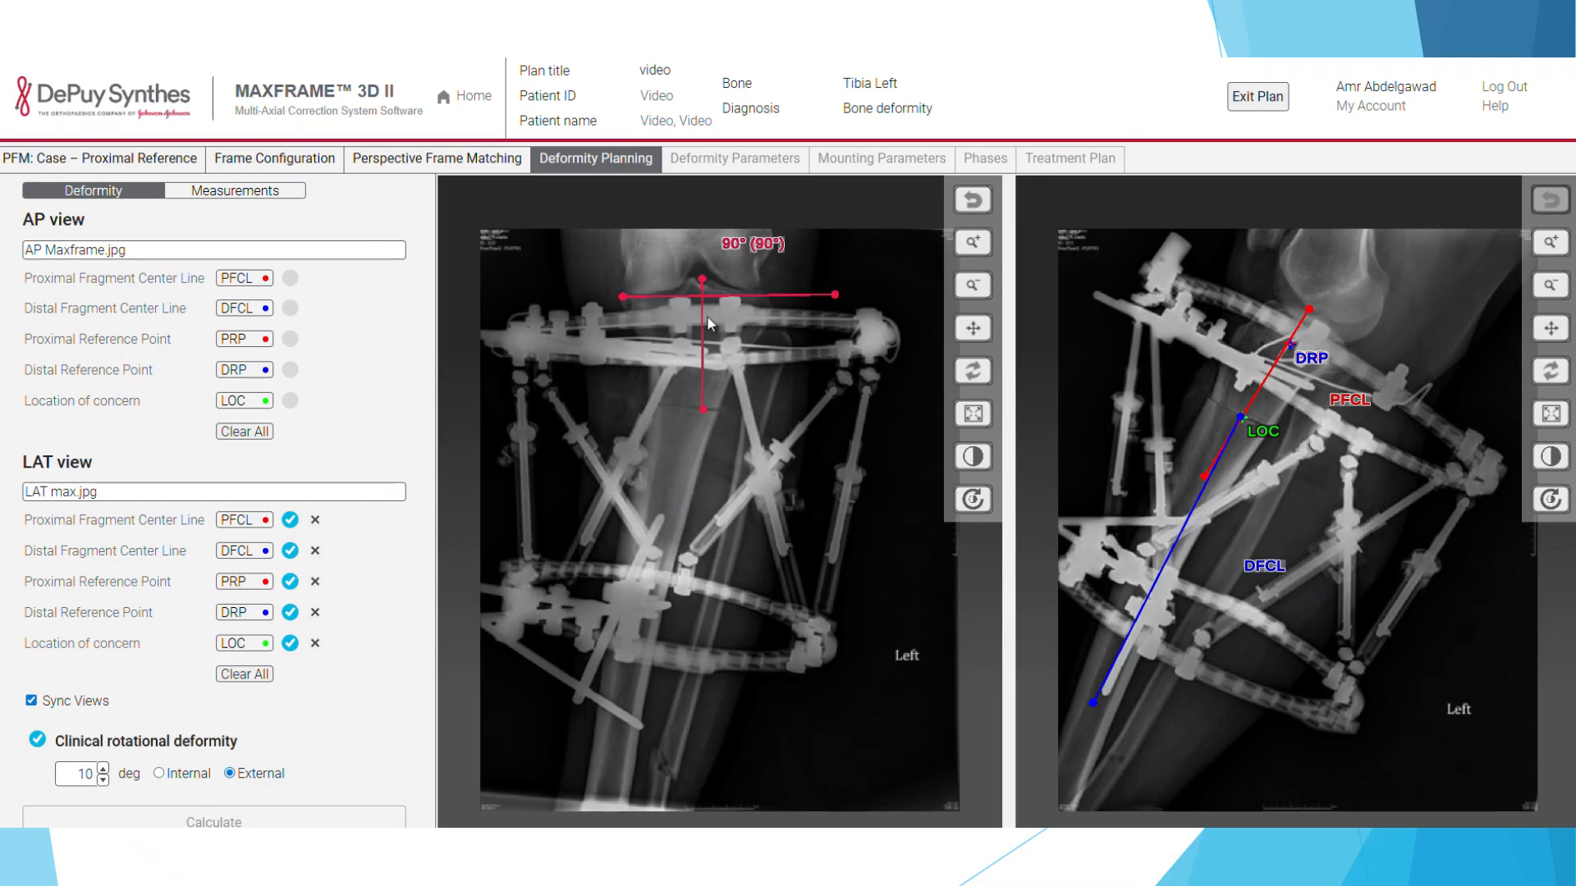
Step: Redraw the AP view's proximal fragment center line down from the knee and the distal fragment center line along the distal tibial shaft
left_click(244, 279)
left_click_drag(702, 279, 701, 436)
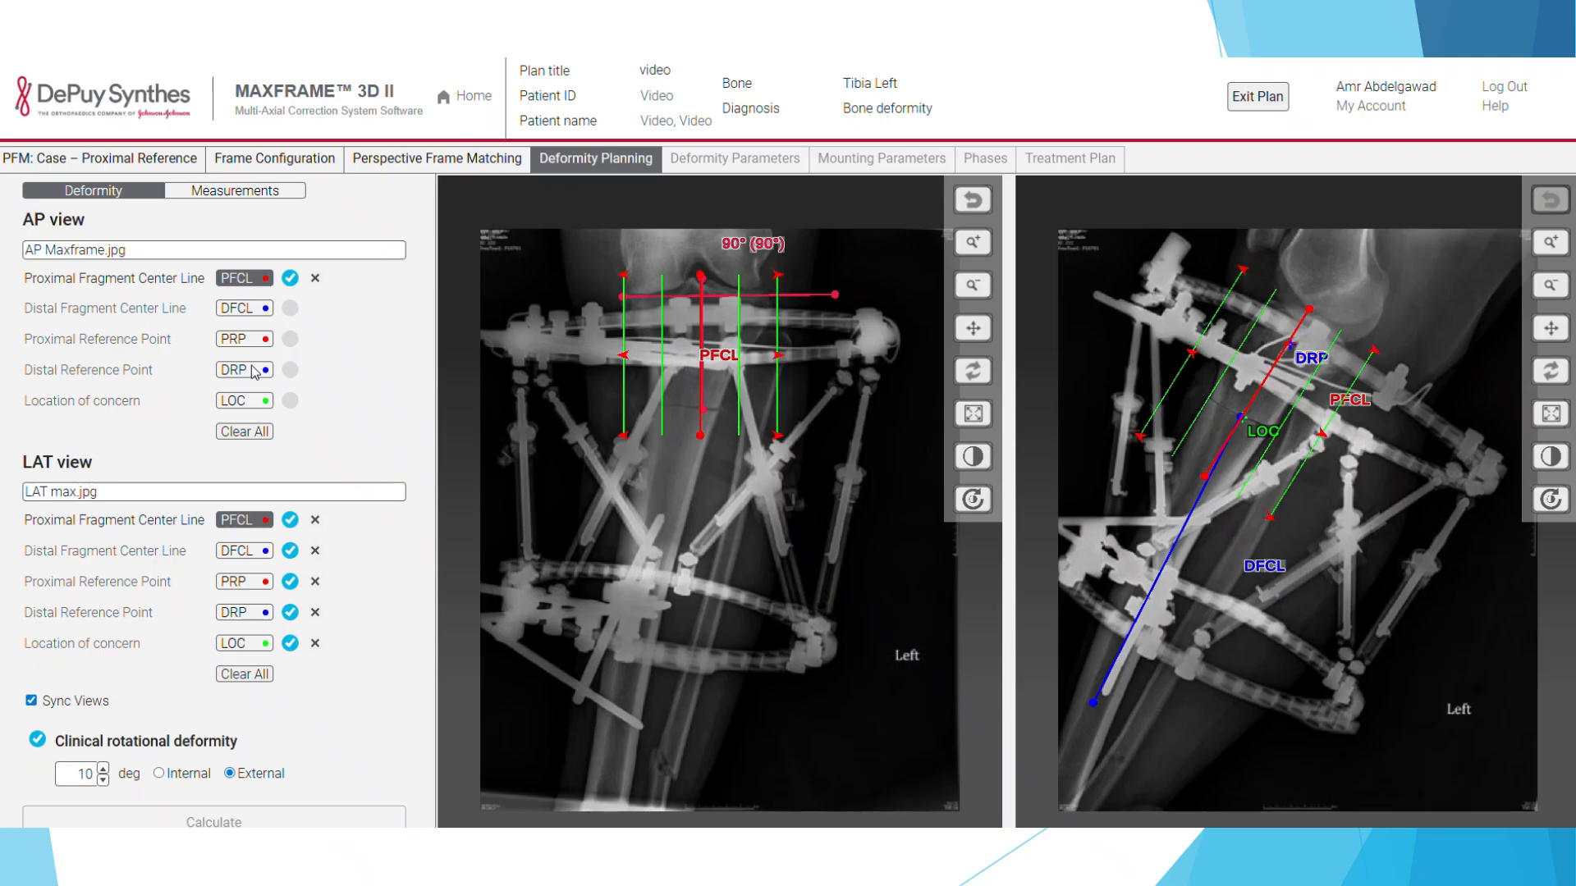
left_click_drag(705, 361, 609, 767)
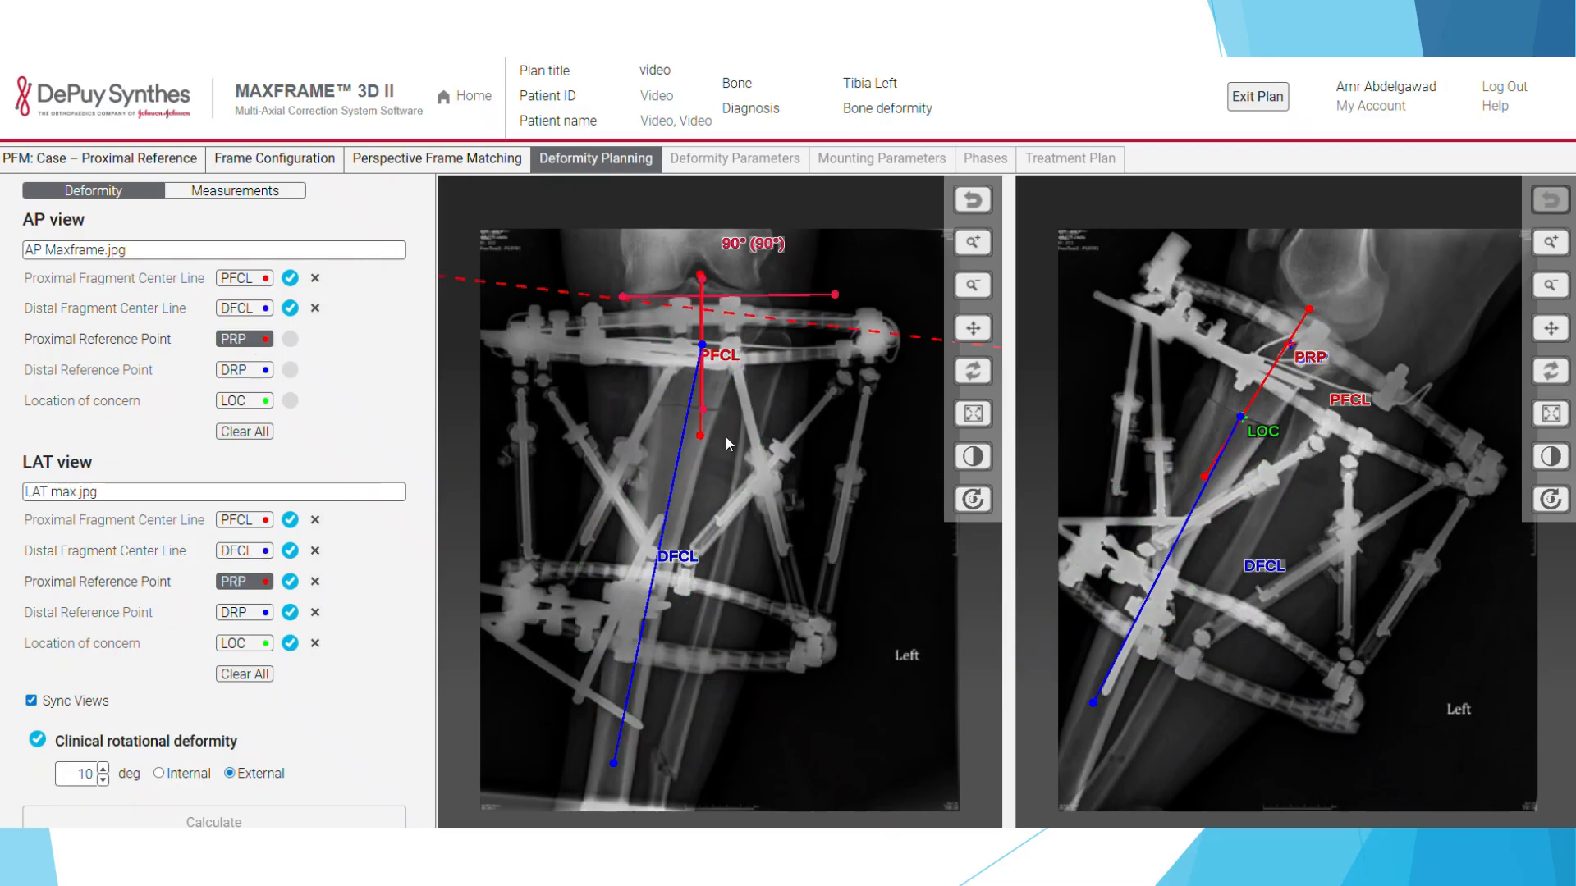
Step: Place the AP view's proximal and distal reference points on the same spot, just lateral to the proximal center line at the osteotomy level
left_click(717, 407)
left_click(252, 370)
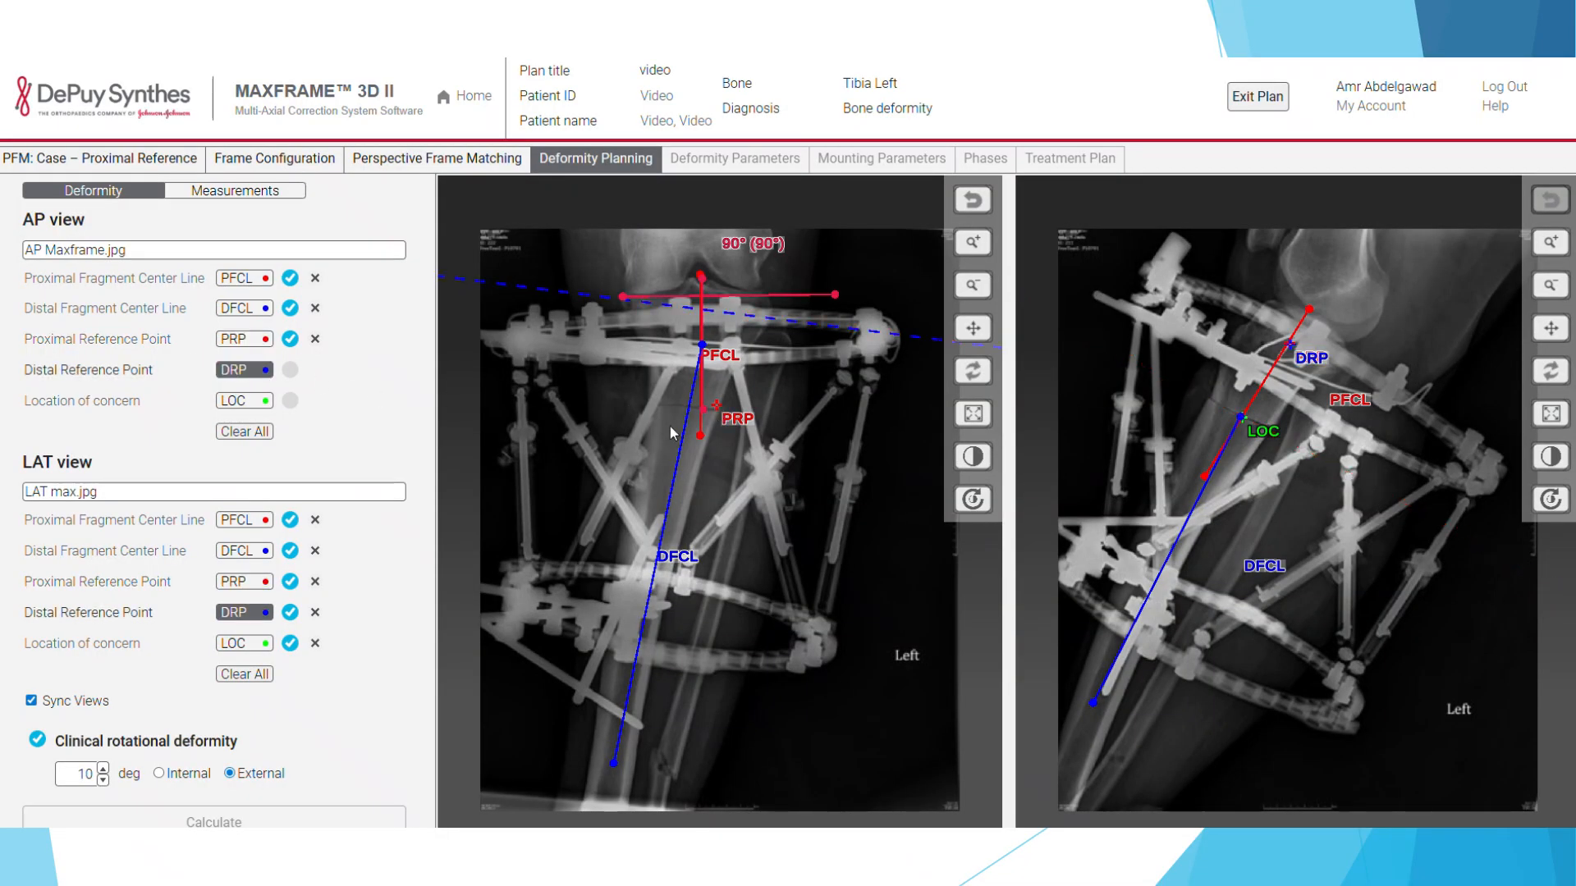
left_click(715, 406)
left_click(242, 580)
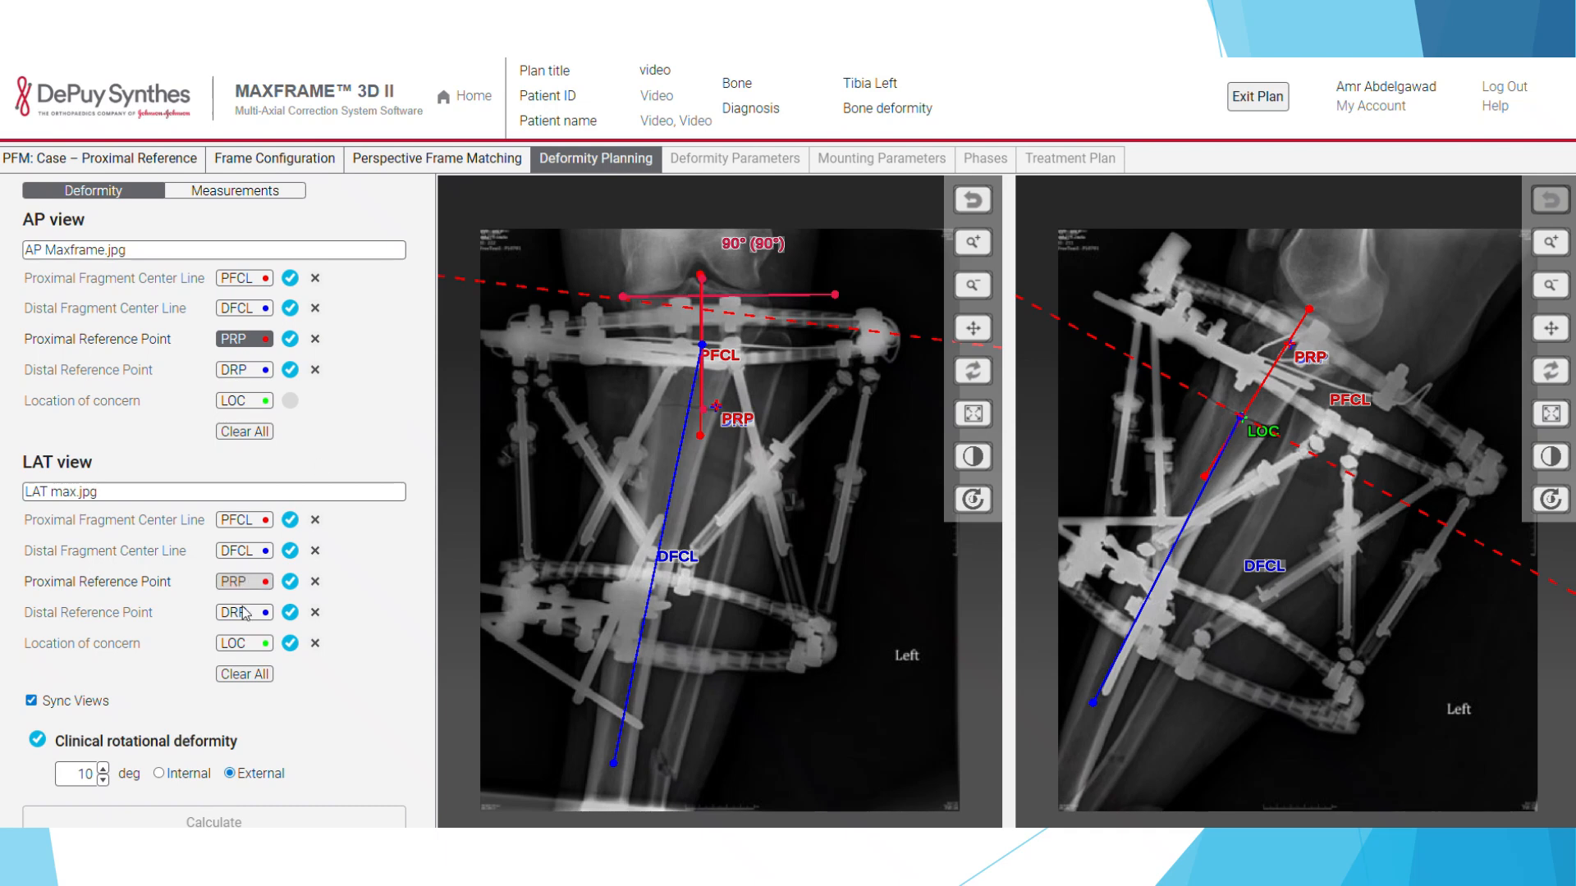
Step: Place the AP view's location of concern on the medial side of the tibia at the osteotomy level and calculate the deformity, acknowledging the warning
left_click(266, 402)
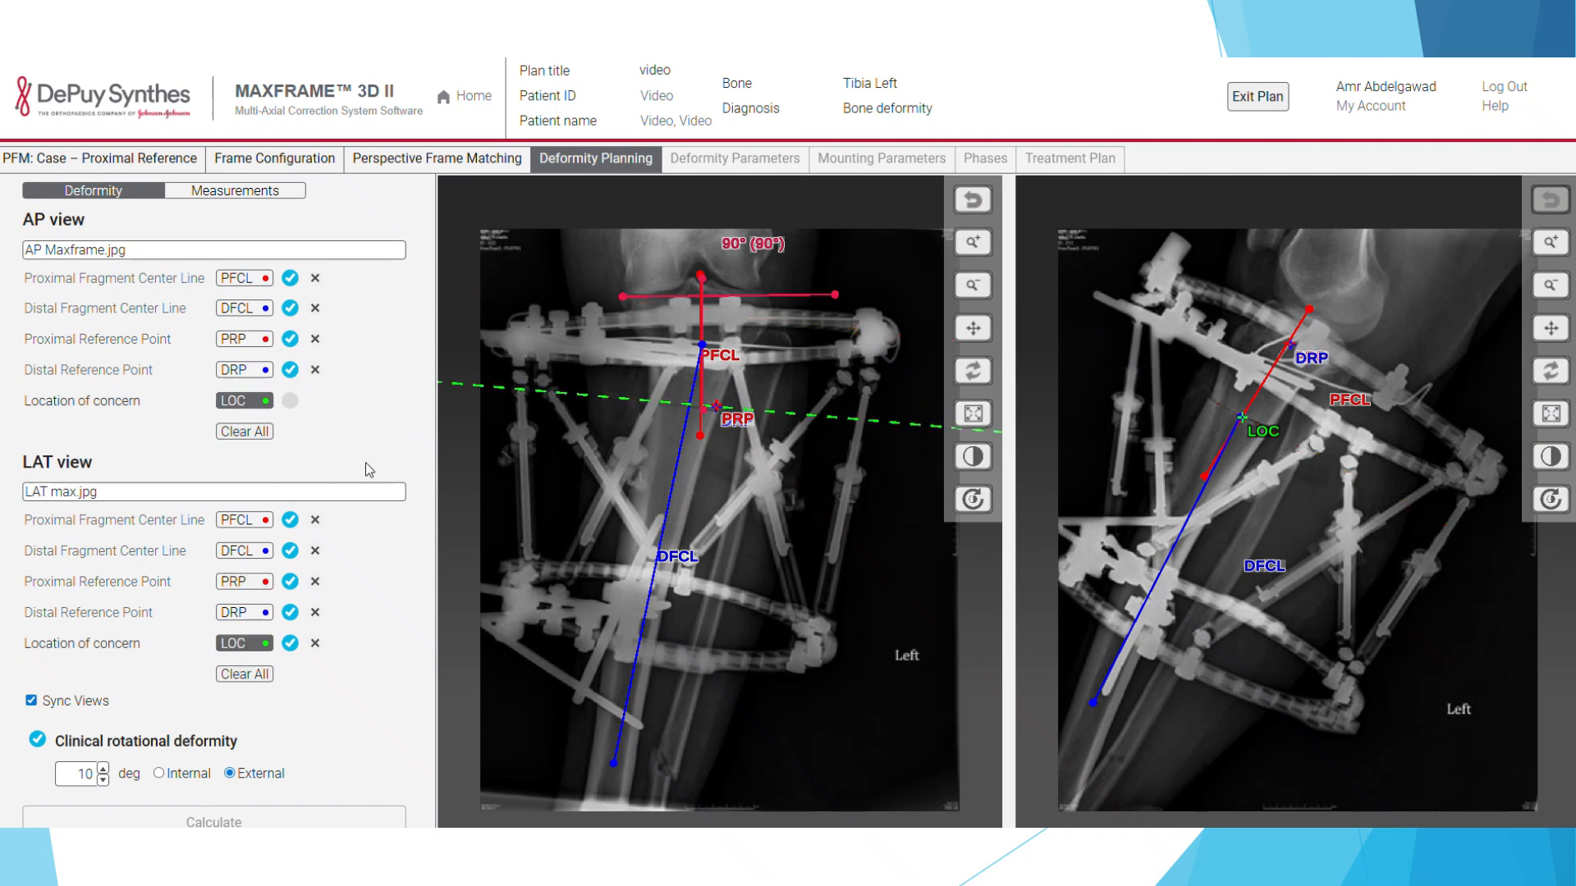
left_click(655, 405)
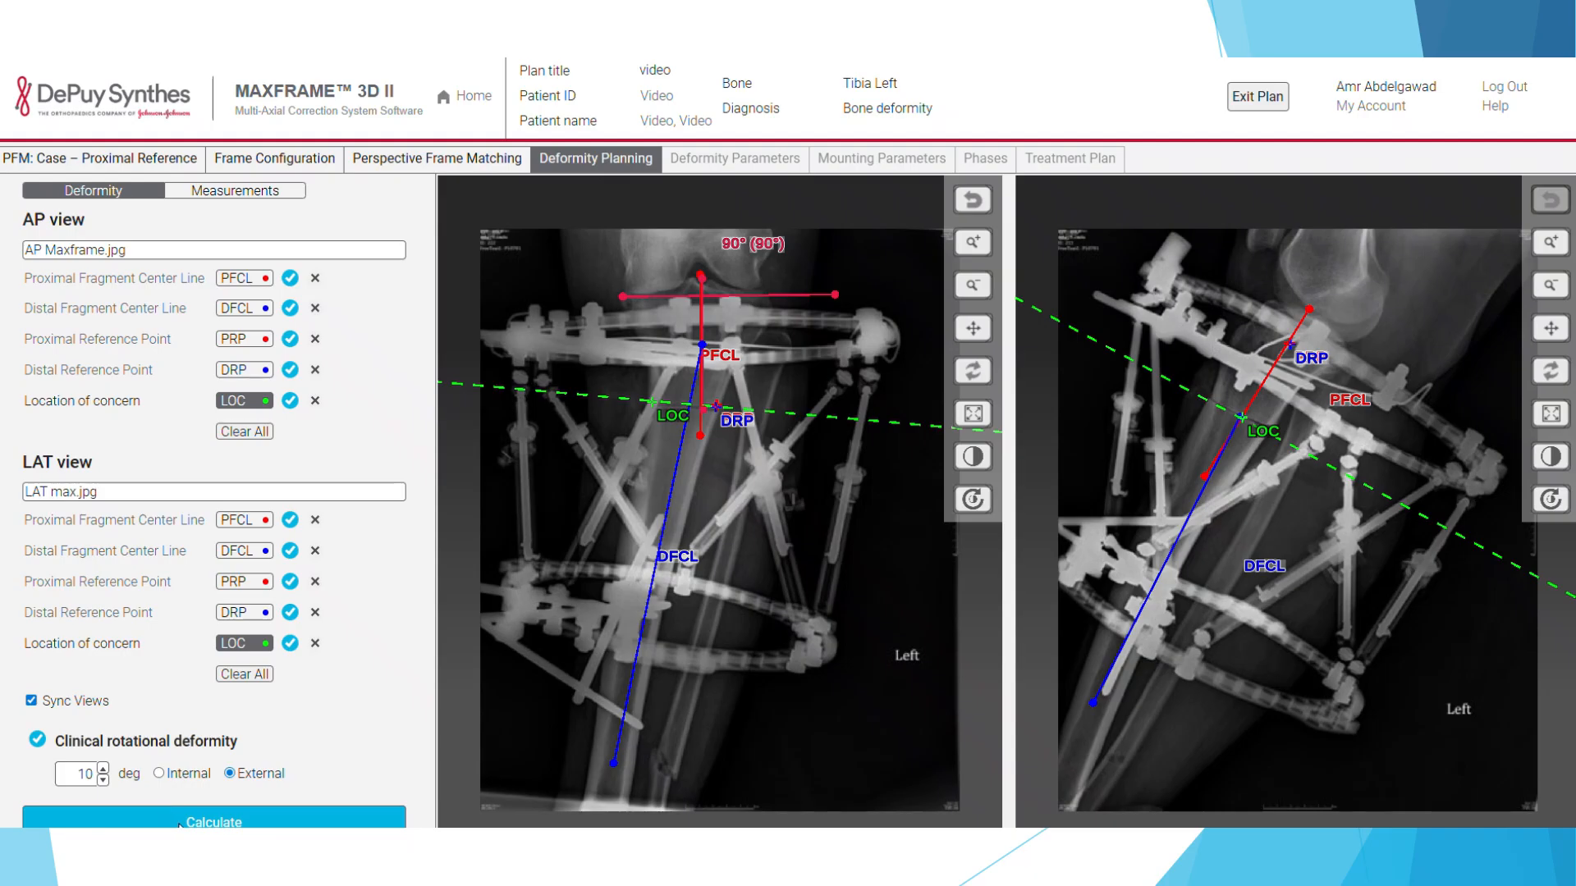
left_click(178, 822)
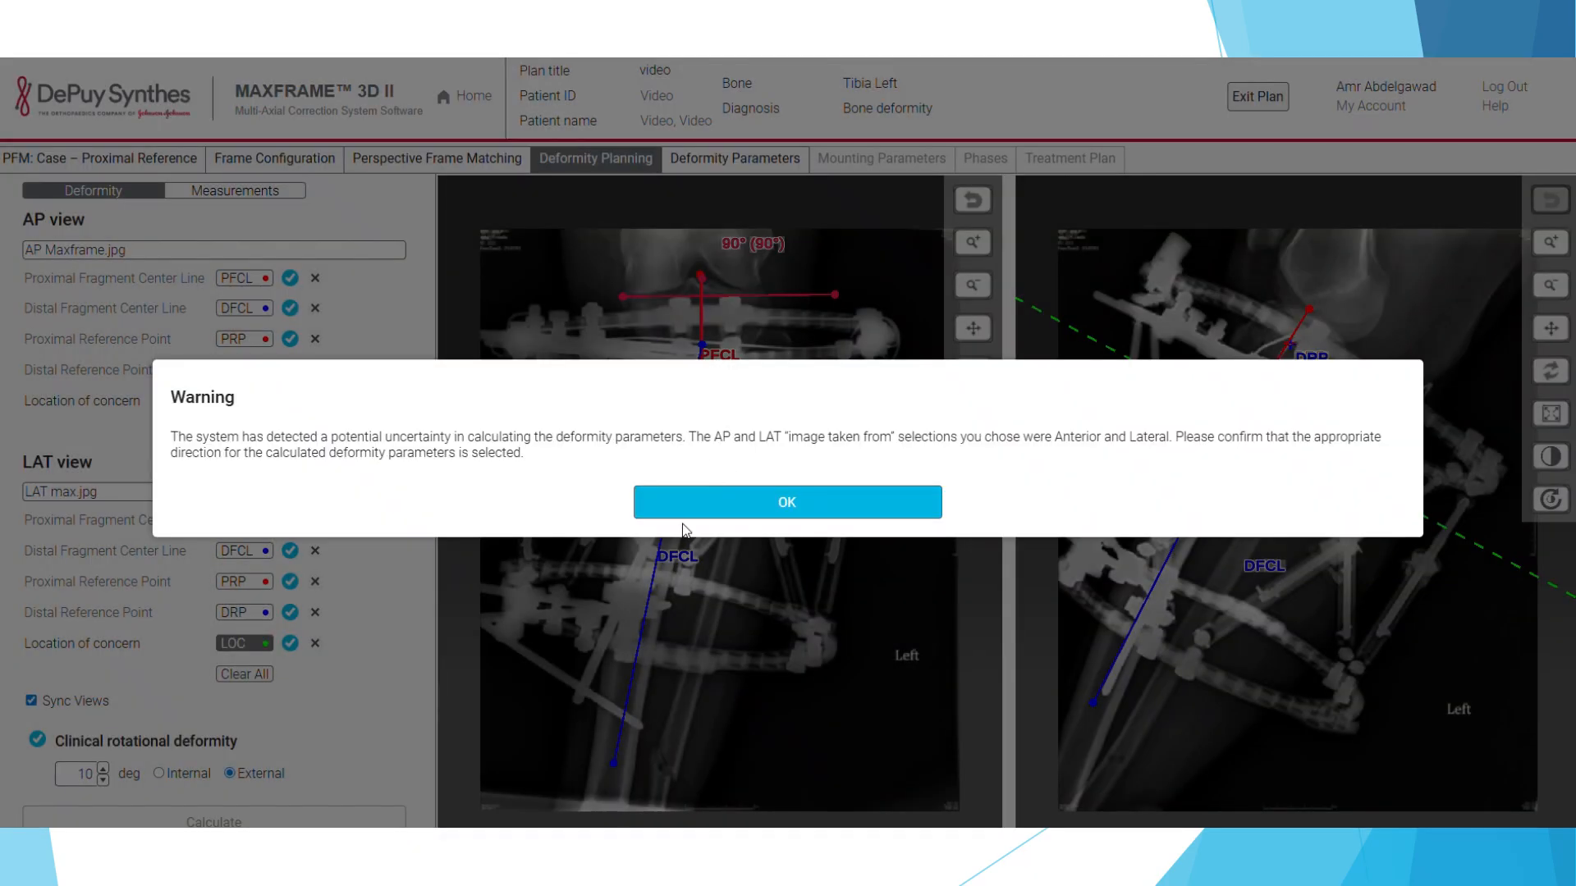
left_click(684, 514)
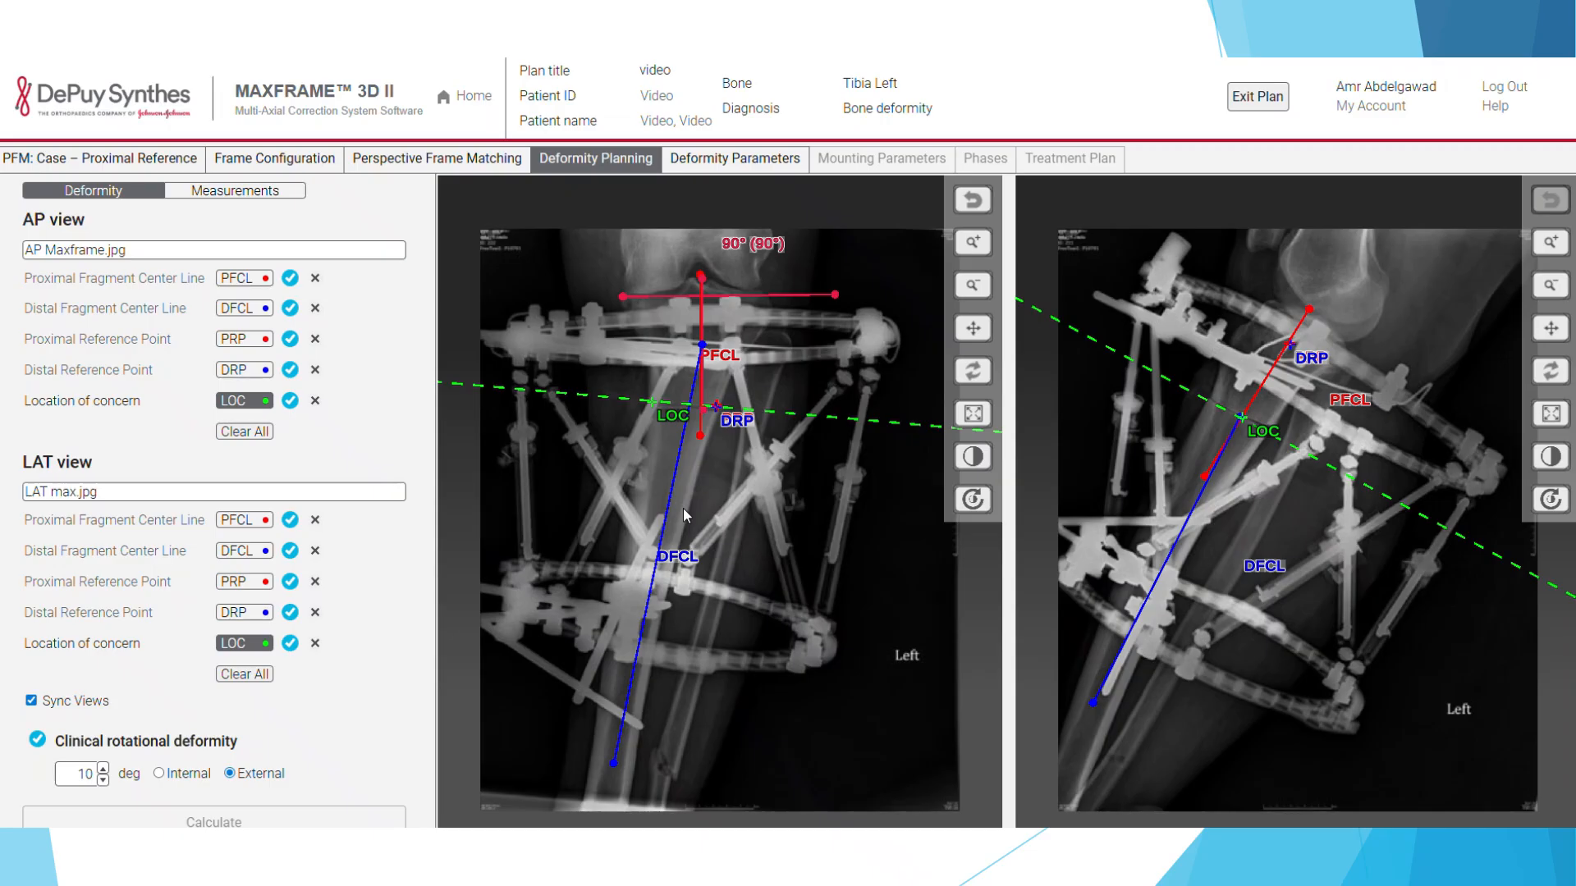
Step: Set the AP and LAT translations to 0 mm and the sagittal angulation to 0 degrees in the deformity parameters, and save and update the model
left_click(790, 165)
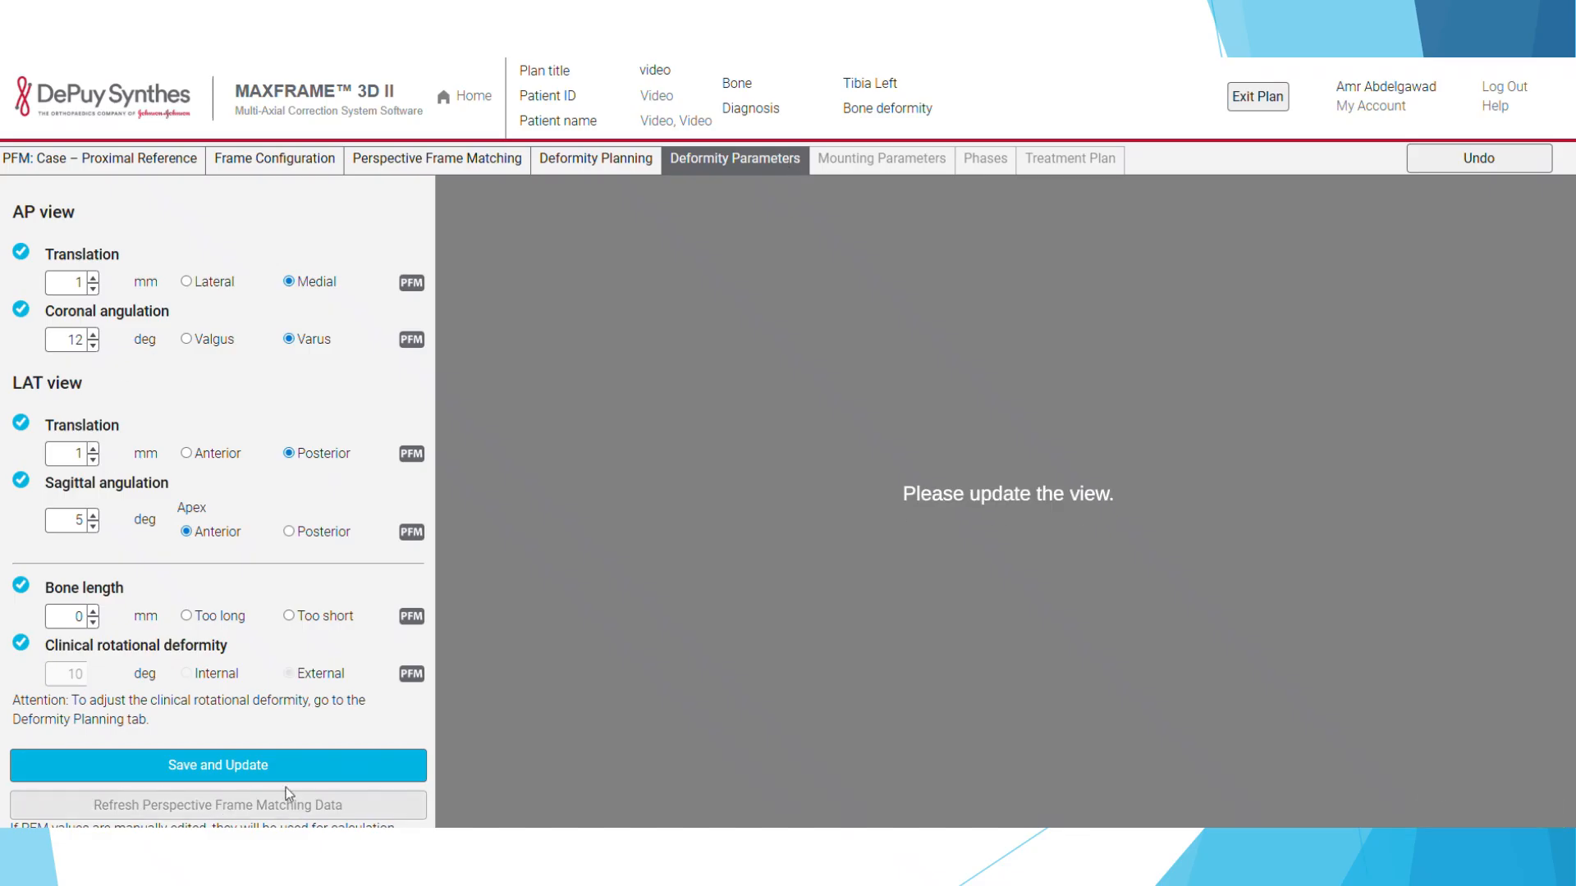
left_click(93, 289)
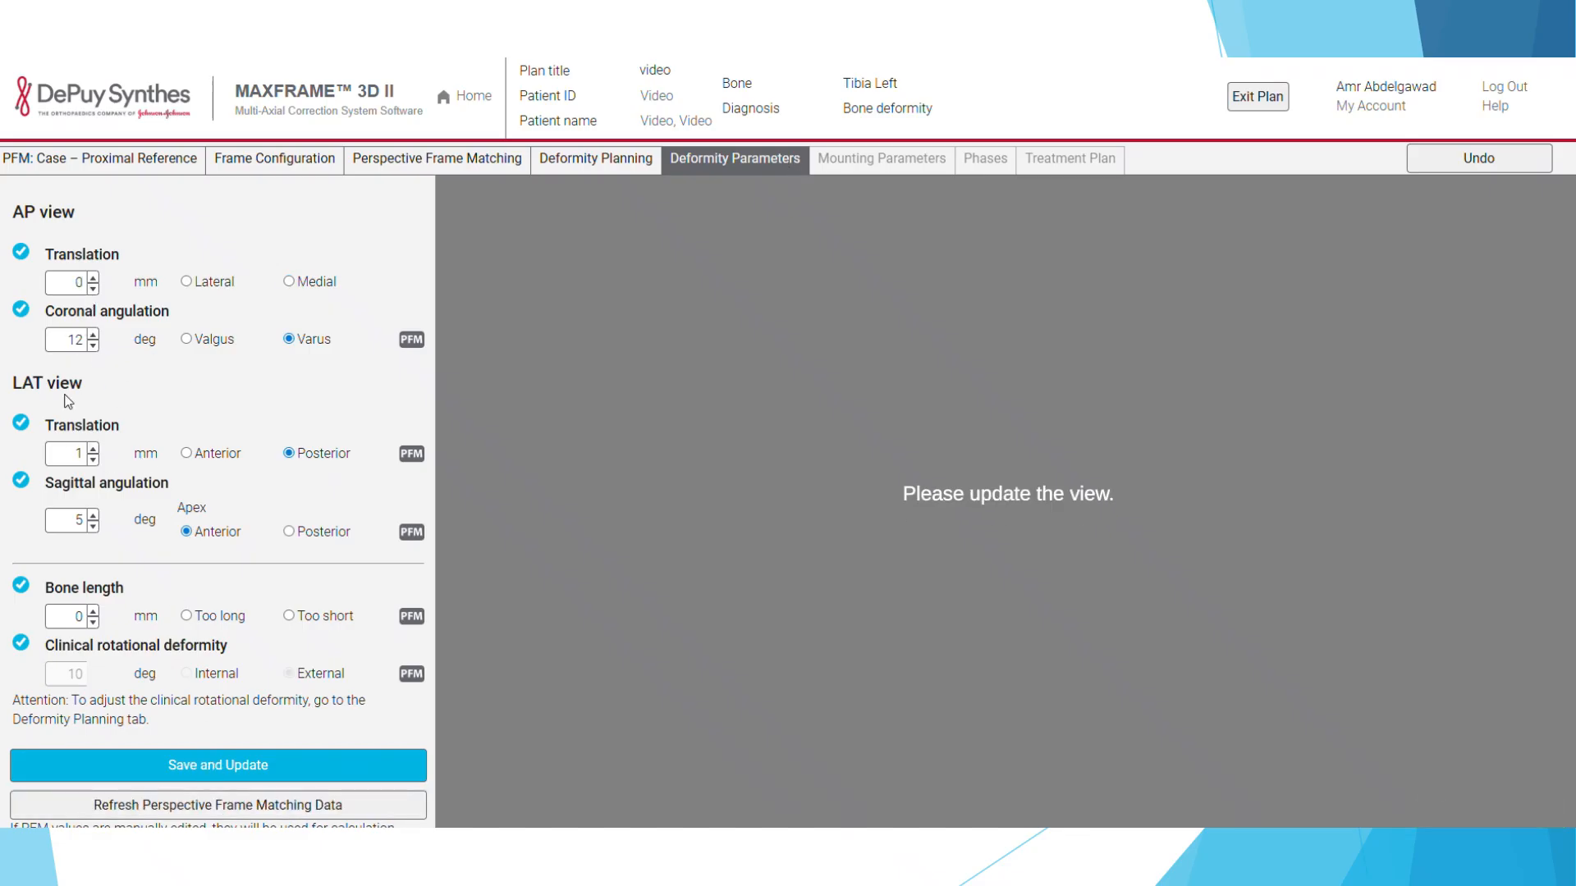
left_click(93, 459)
left_click(96, 529)
left_click(96, 529)
left_click(96, 528)
left_click(96, 528)
left_click(96, 528)
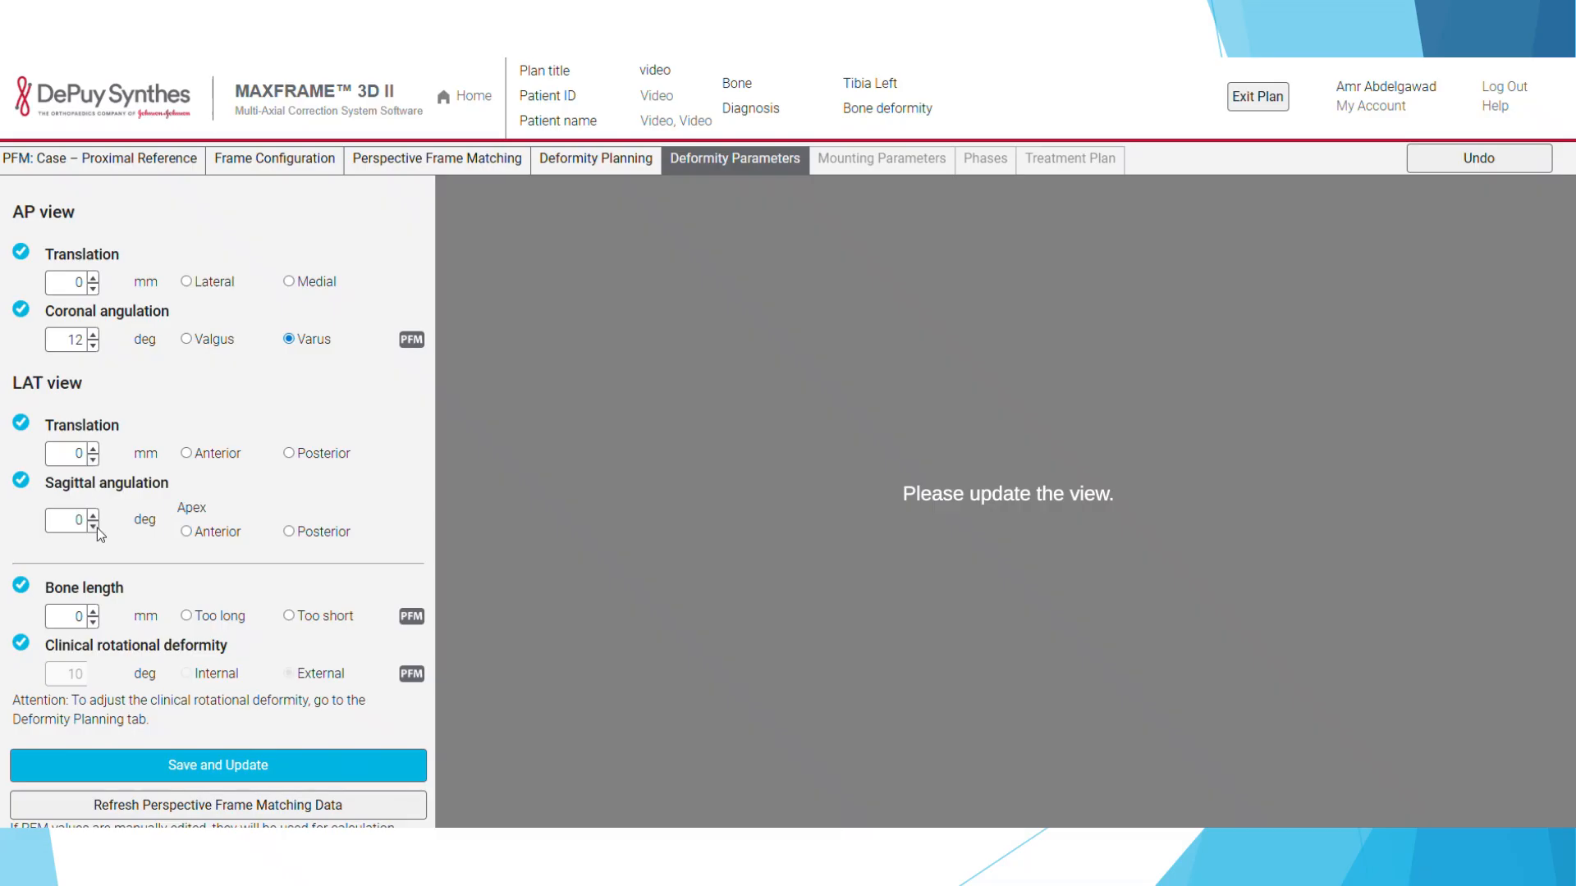
left_click(268, 778)
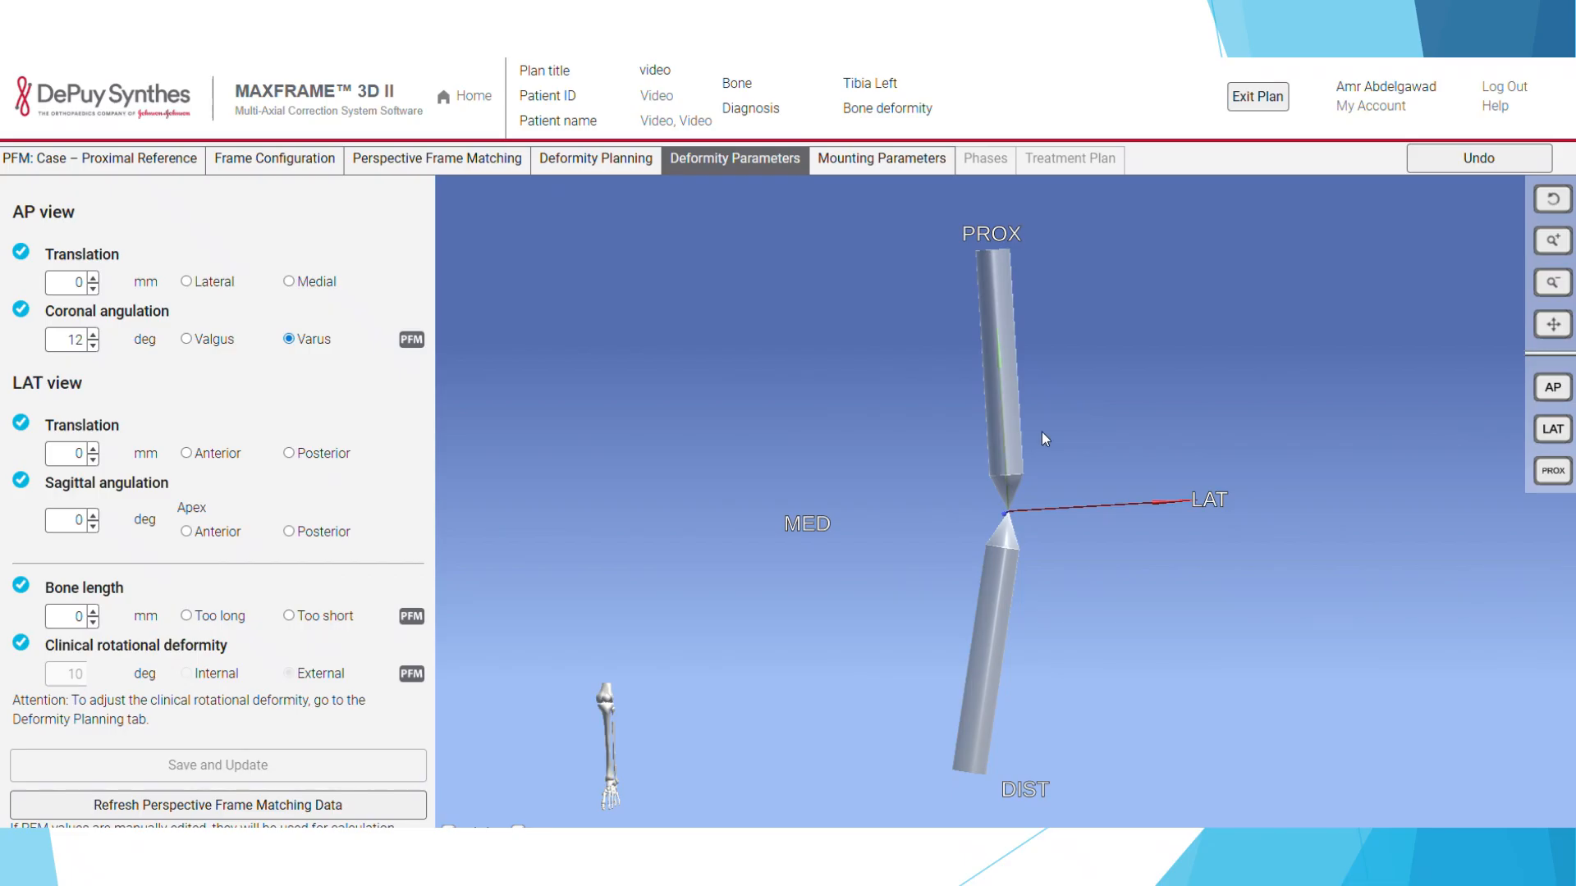
Step: Save and update the recalculated mounting parameters
left_click(850, 158)
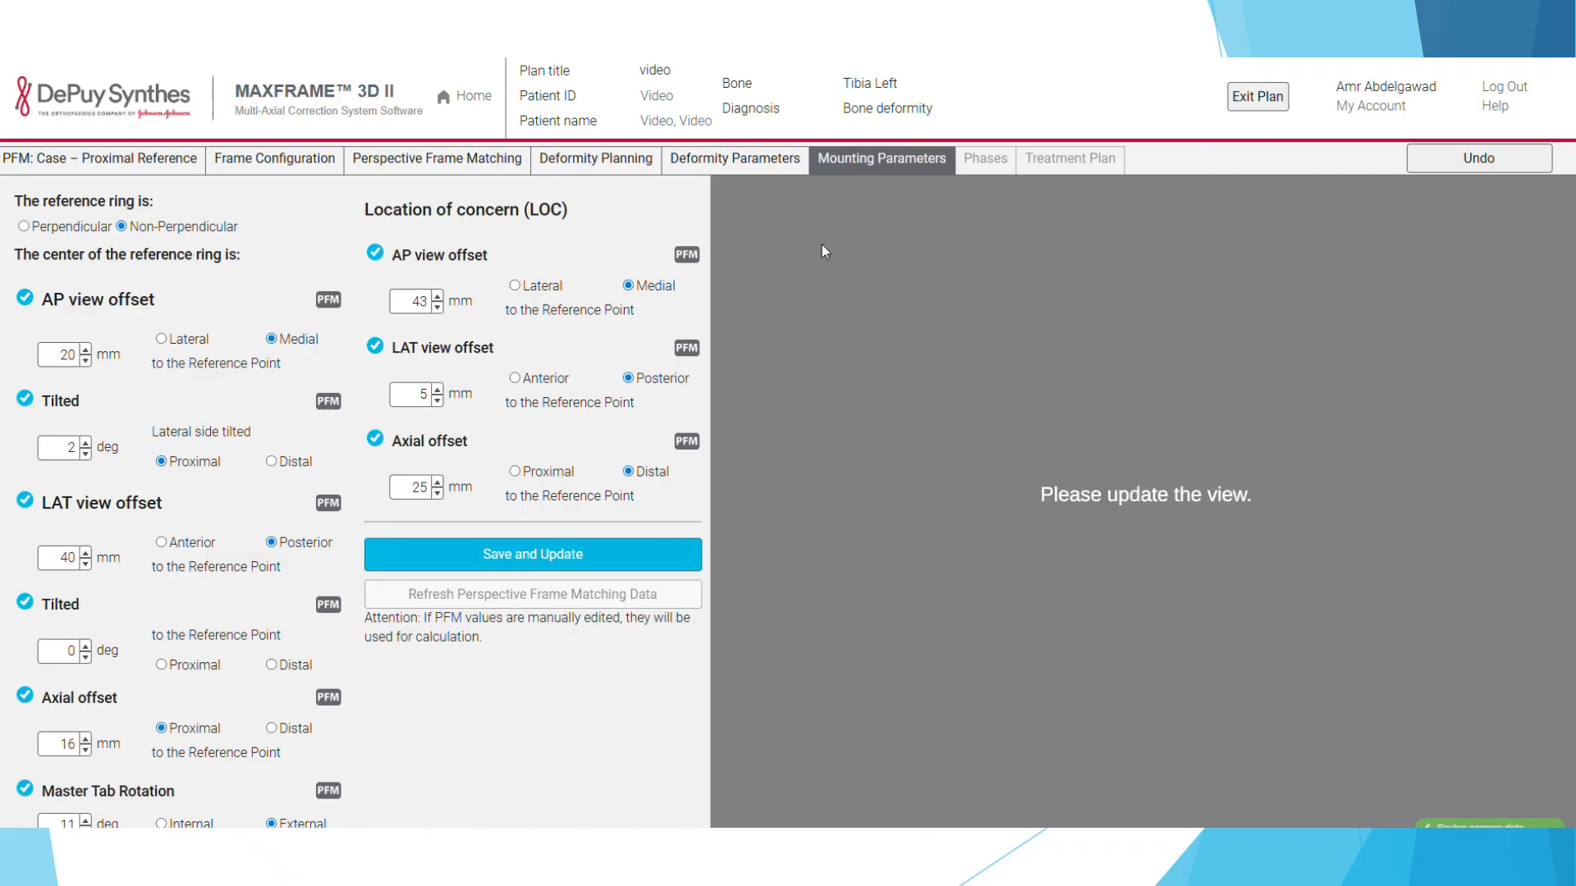
left_click(464, 566)
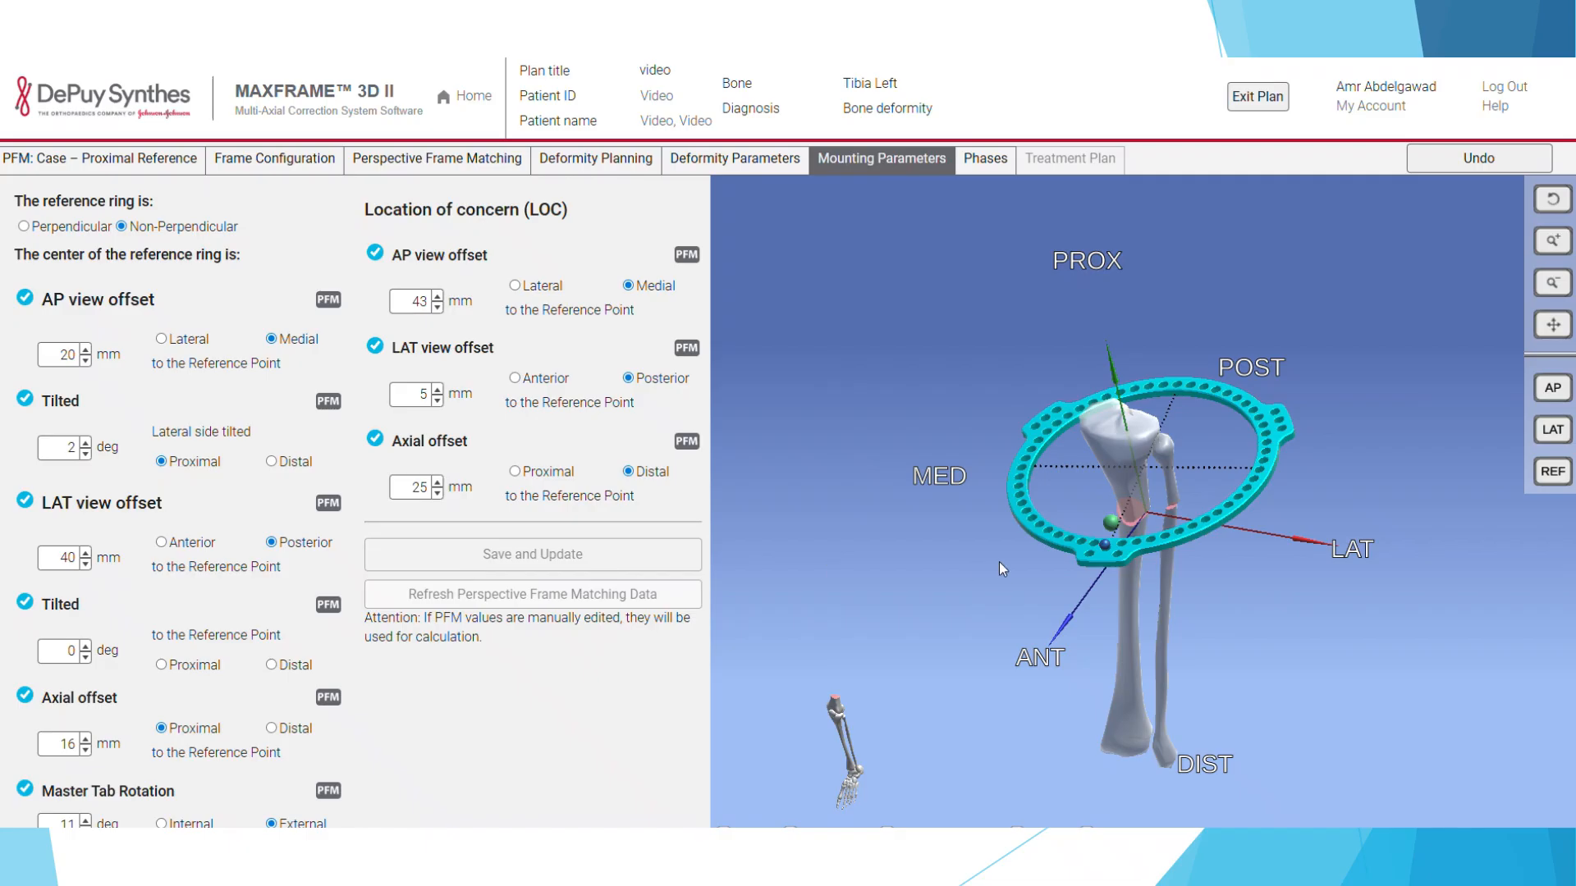
Step: Examine the reference ring, reference point and location of concern in the mounting 3D view, toggling the display of the anatomical bone and cylindrical fragments
left_click_drag(998, 561, 1227, 555)
left_click_drag(863, 421, 1081, 381)
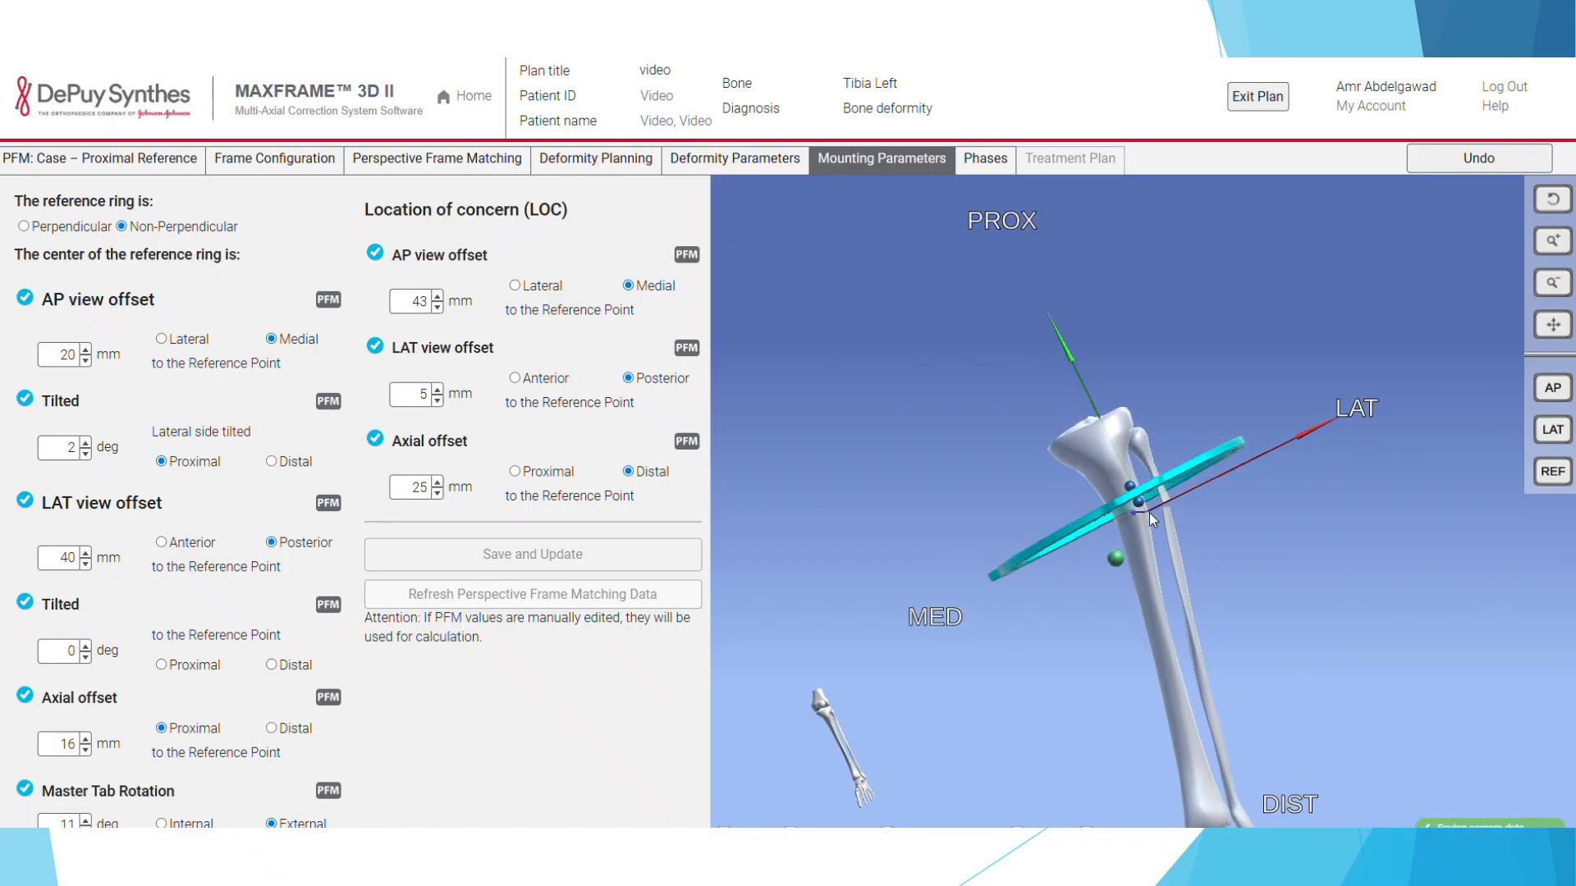
left_click_drag(1149, 512, 1149, 519)
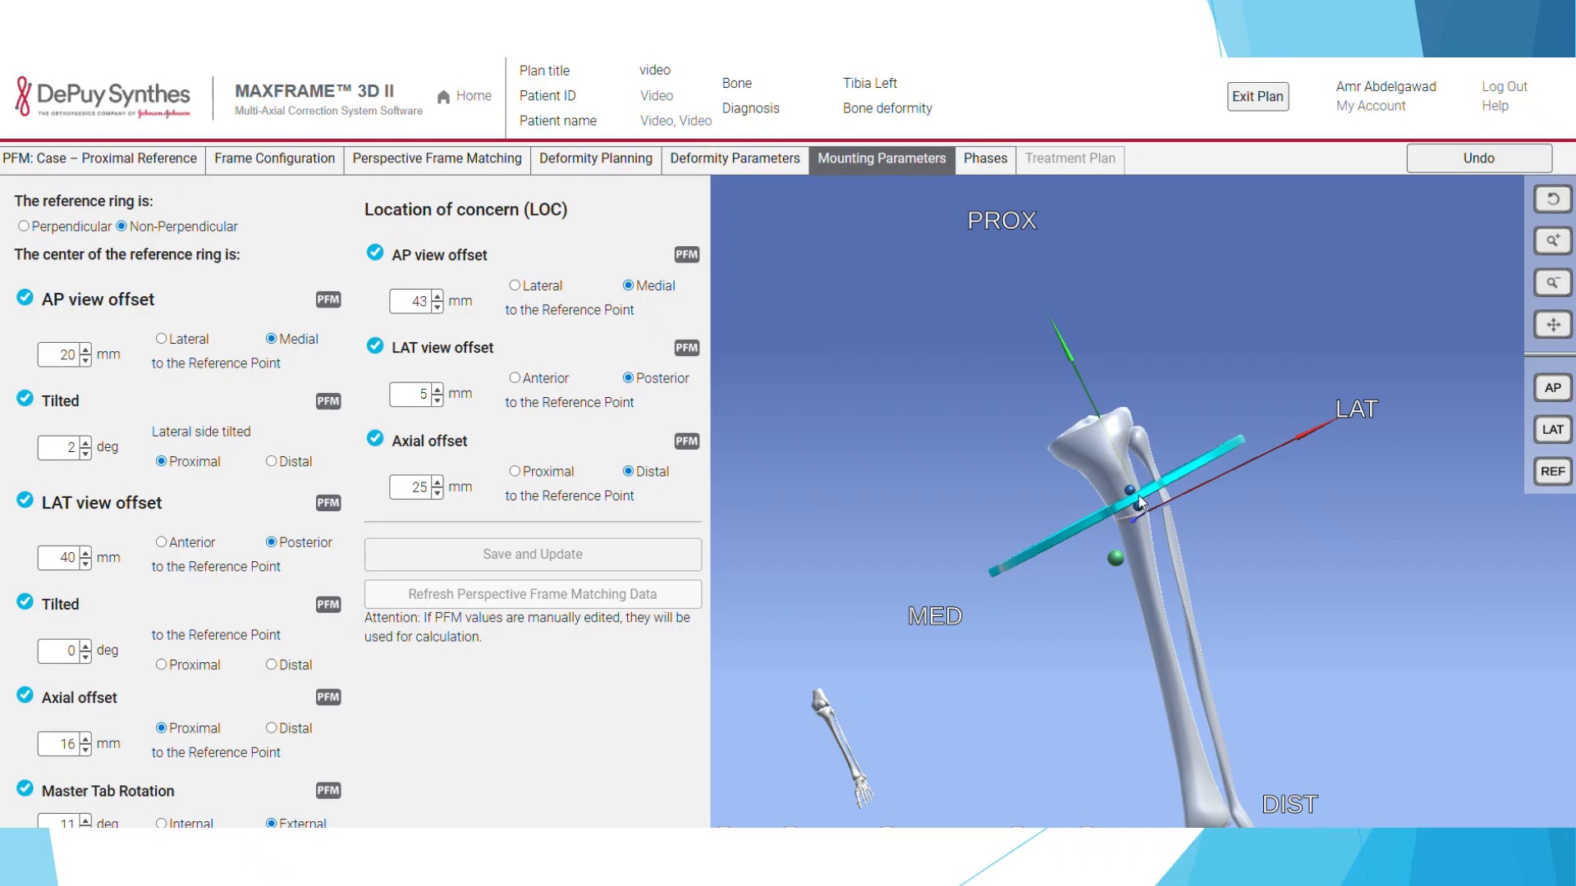
mouse_move(1139, 503)
left_mouse_down()
mouse_move(1155, 524)
mouse_move(1164, 514)
left_mouse_up()
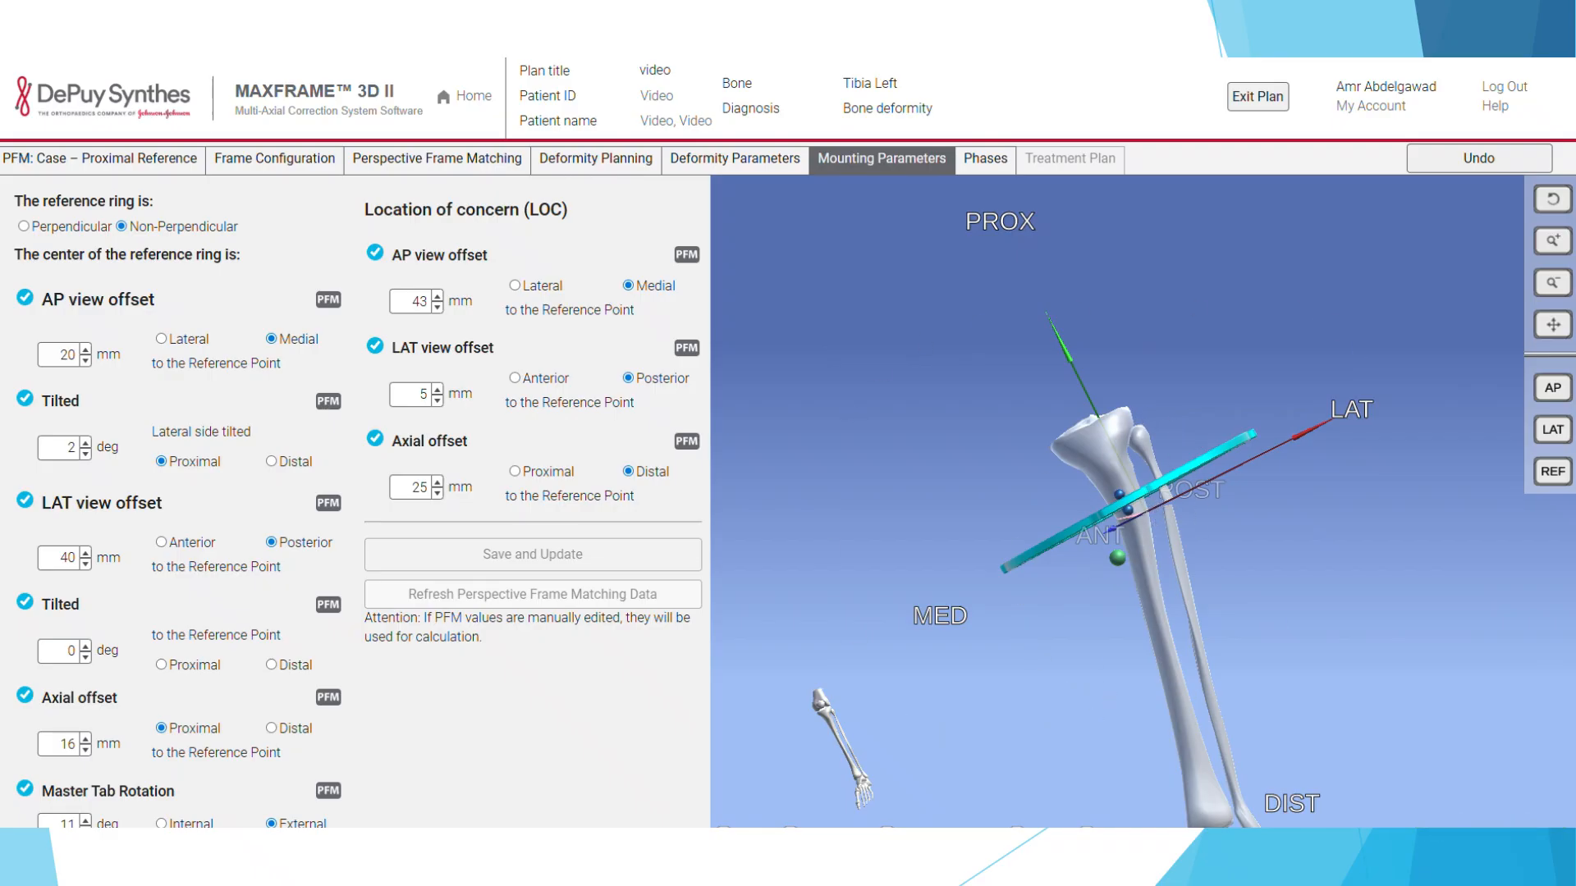
left_click(723, 827)
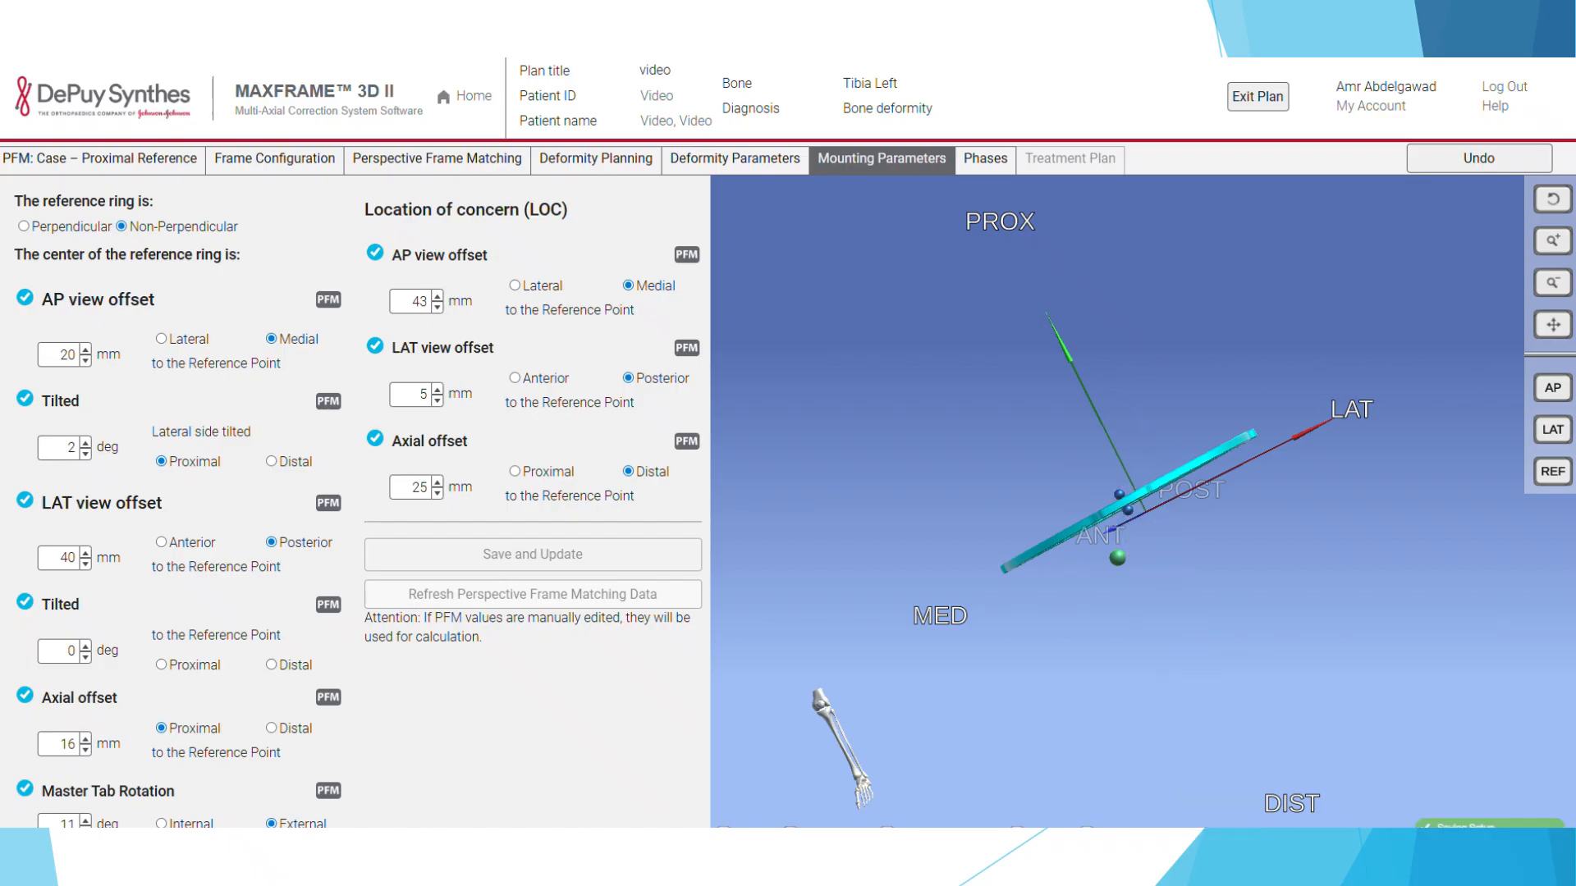
left_click(791, 828)
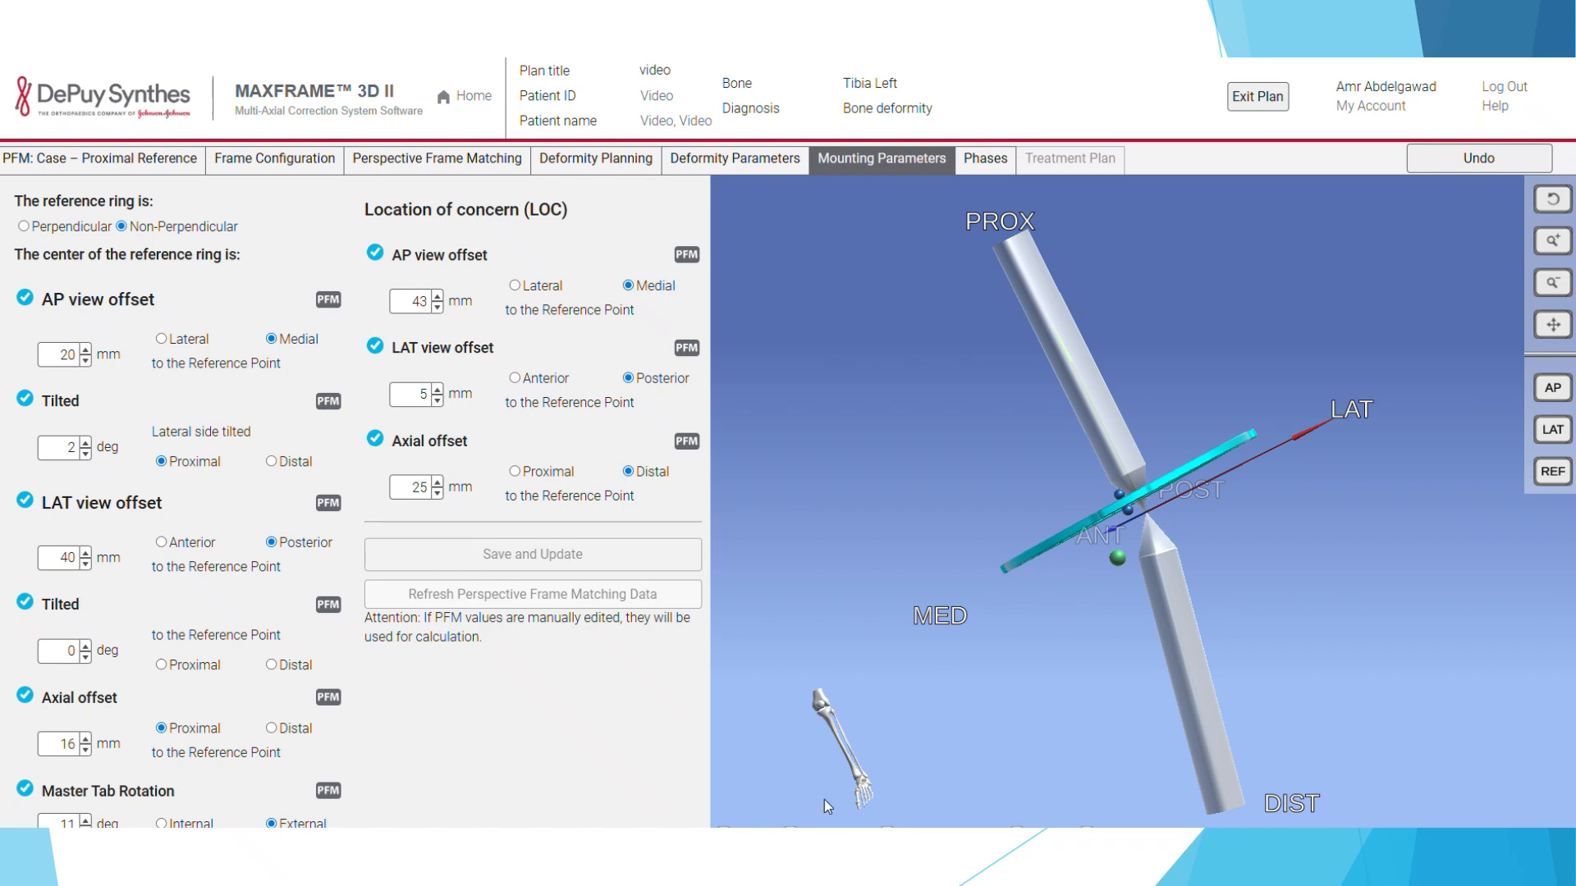
left_click(724, 828)
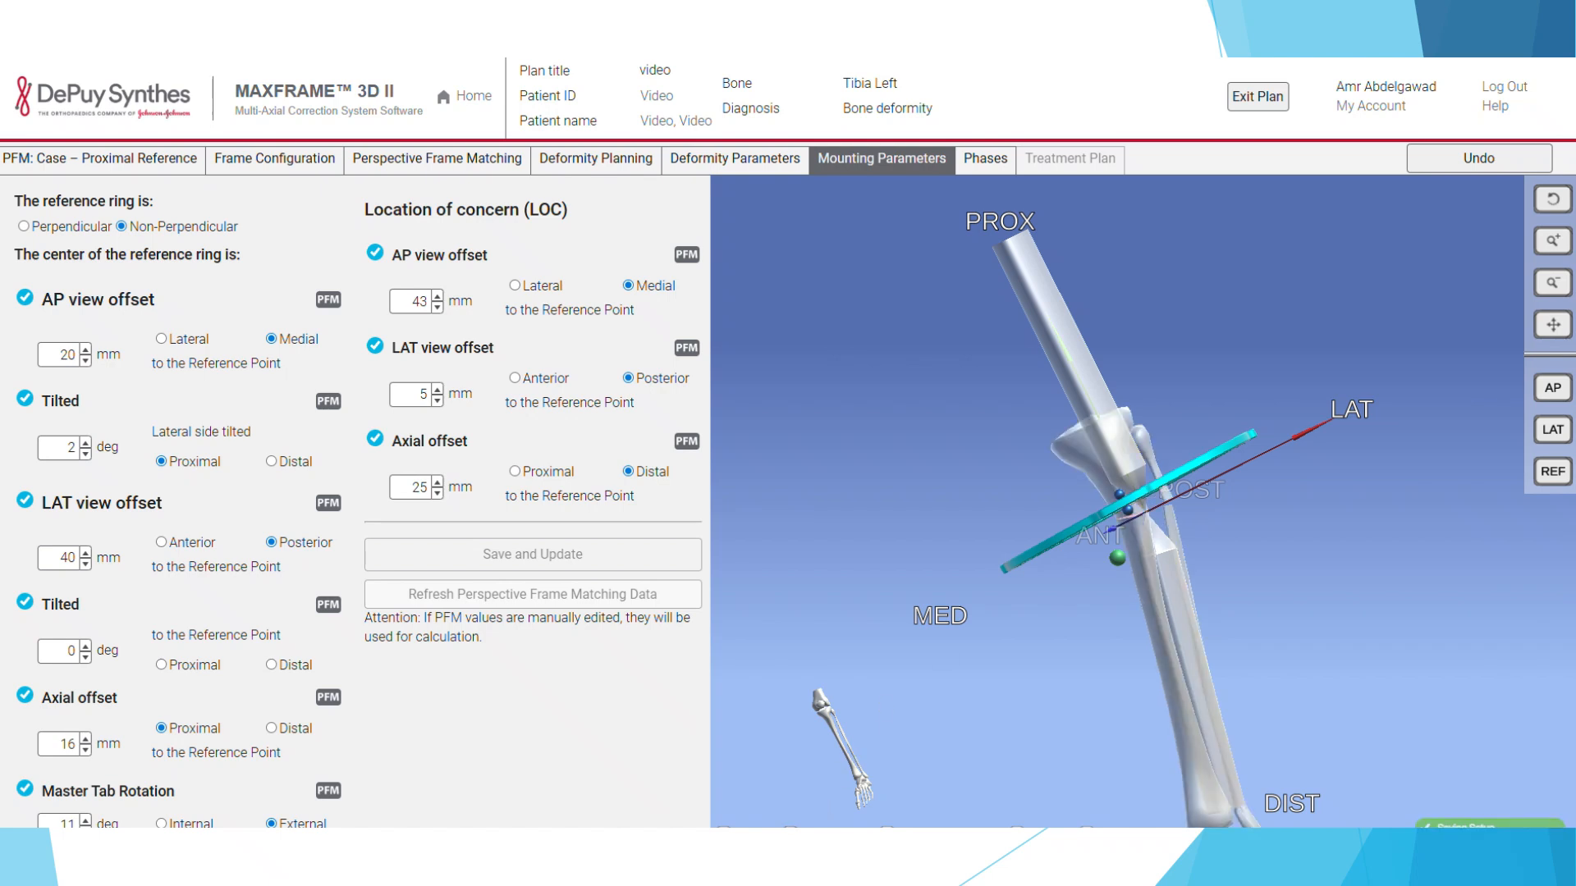
mouse_move(1172, 491)
left_mouse_down()
mouse_move(1161, 484)
mouse_move(1299, 466)
mouse_move(1144, 504)
left_mouse_up()
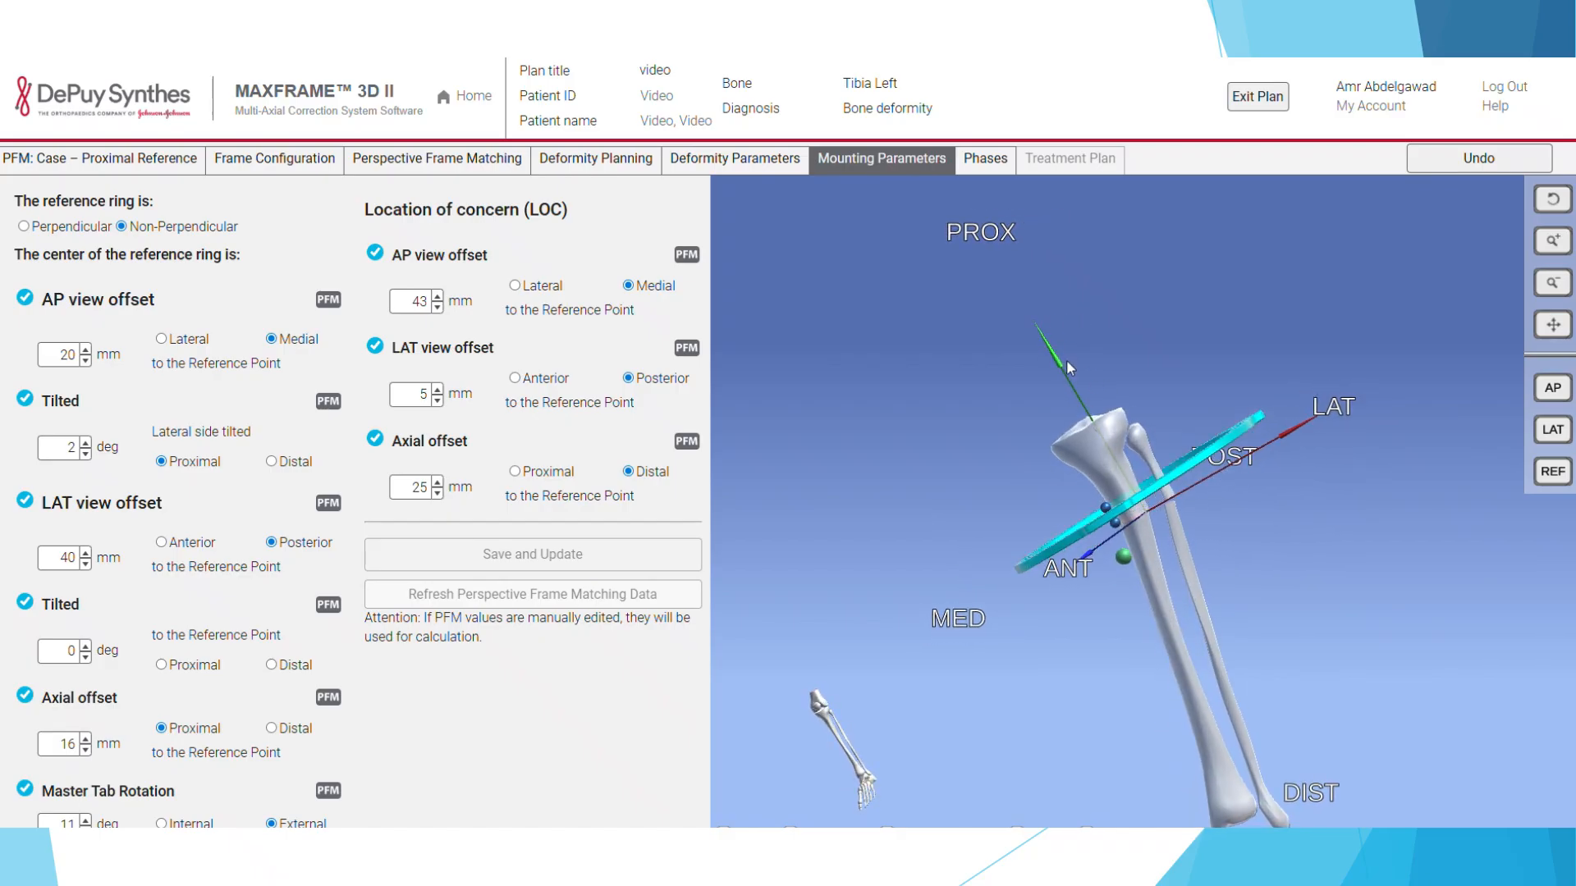
Step: Copy the initial deformity into phase 1's end-of-phase values
left_click(989, 164)
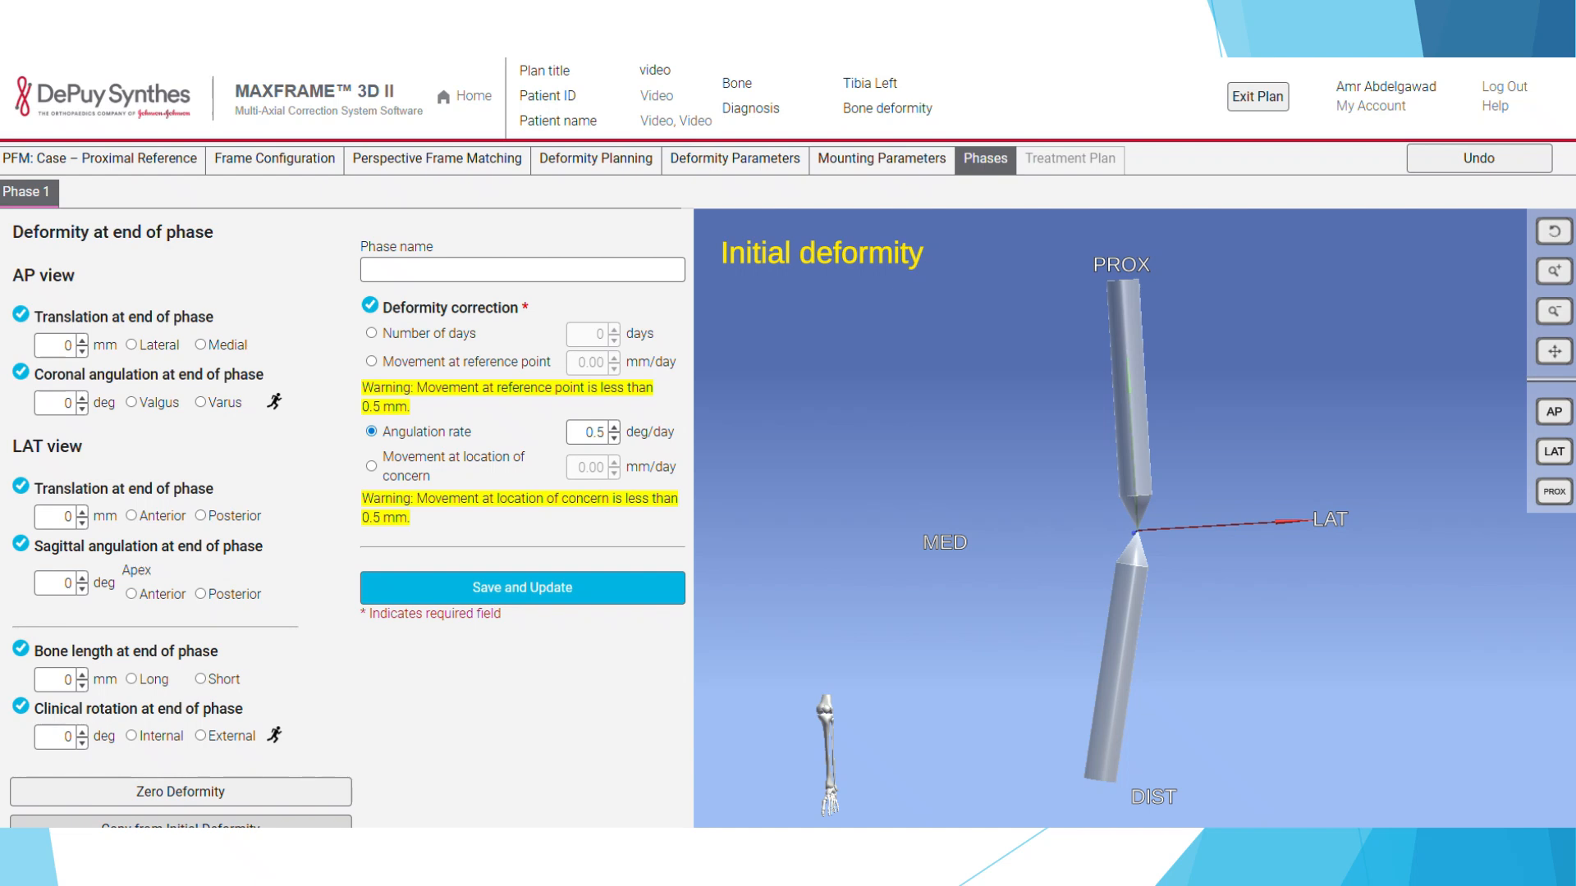
left_click(181, 824)
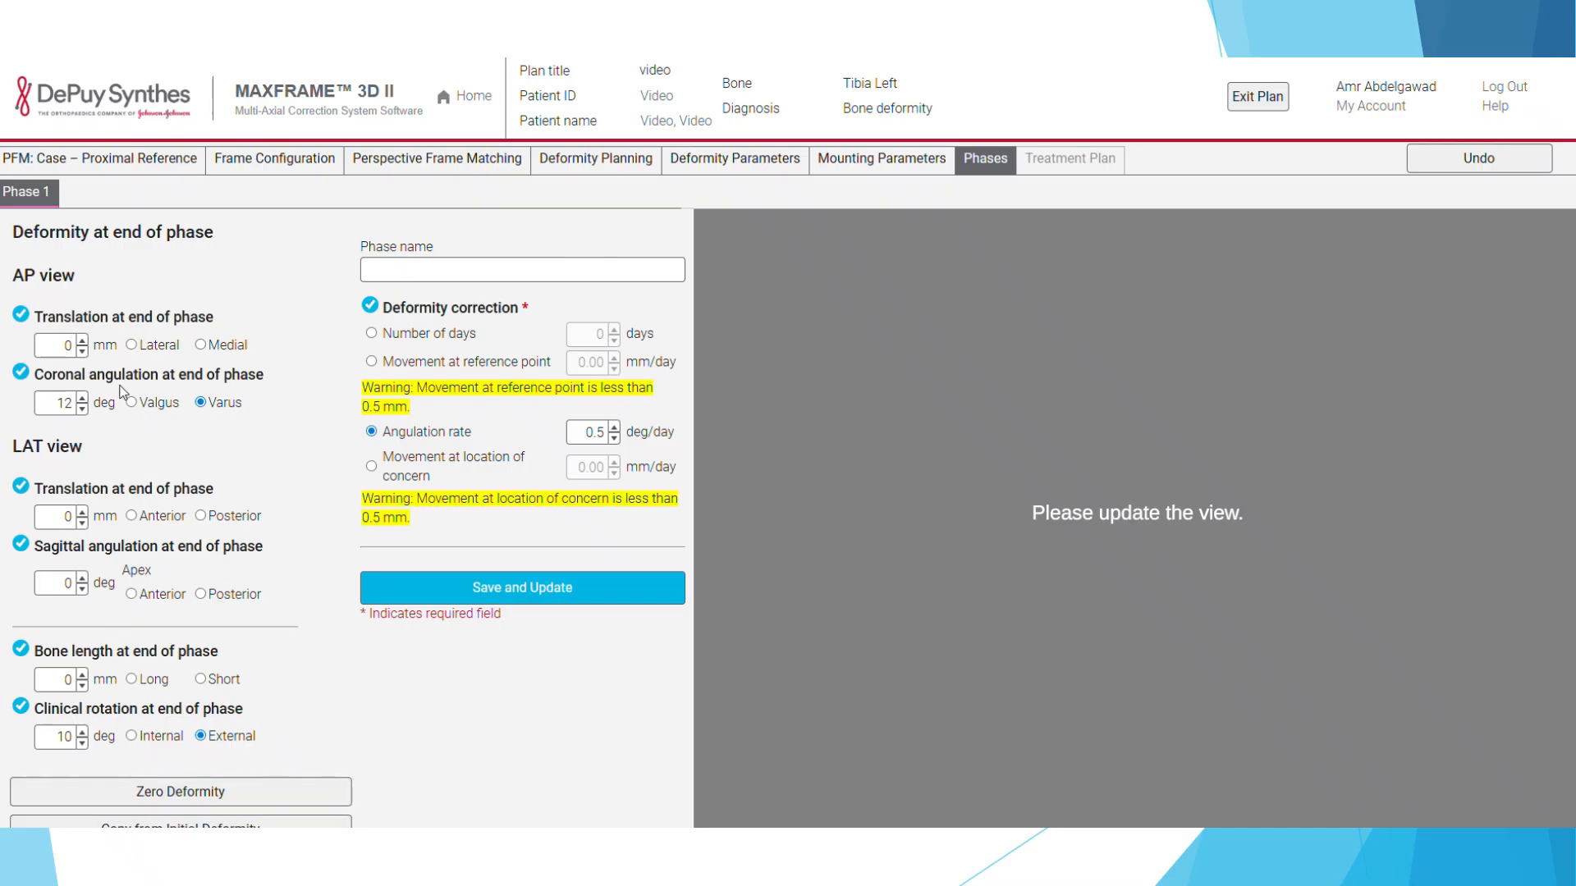
Step: Set phase 1's bone length at end of phase to 5 mm short
double_click(67, 679)
type("5")
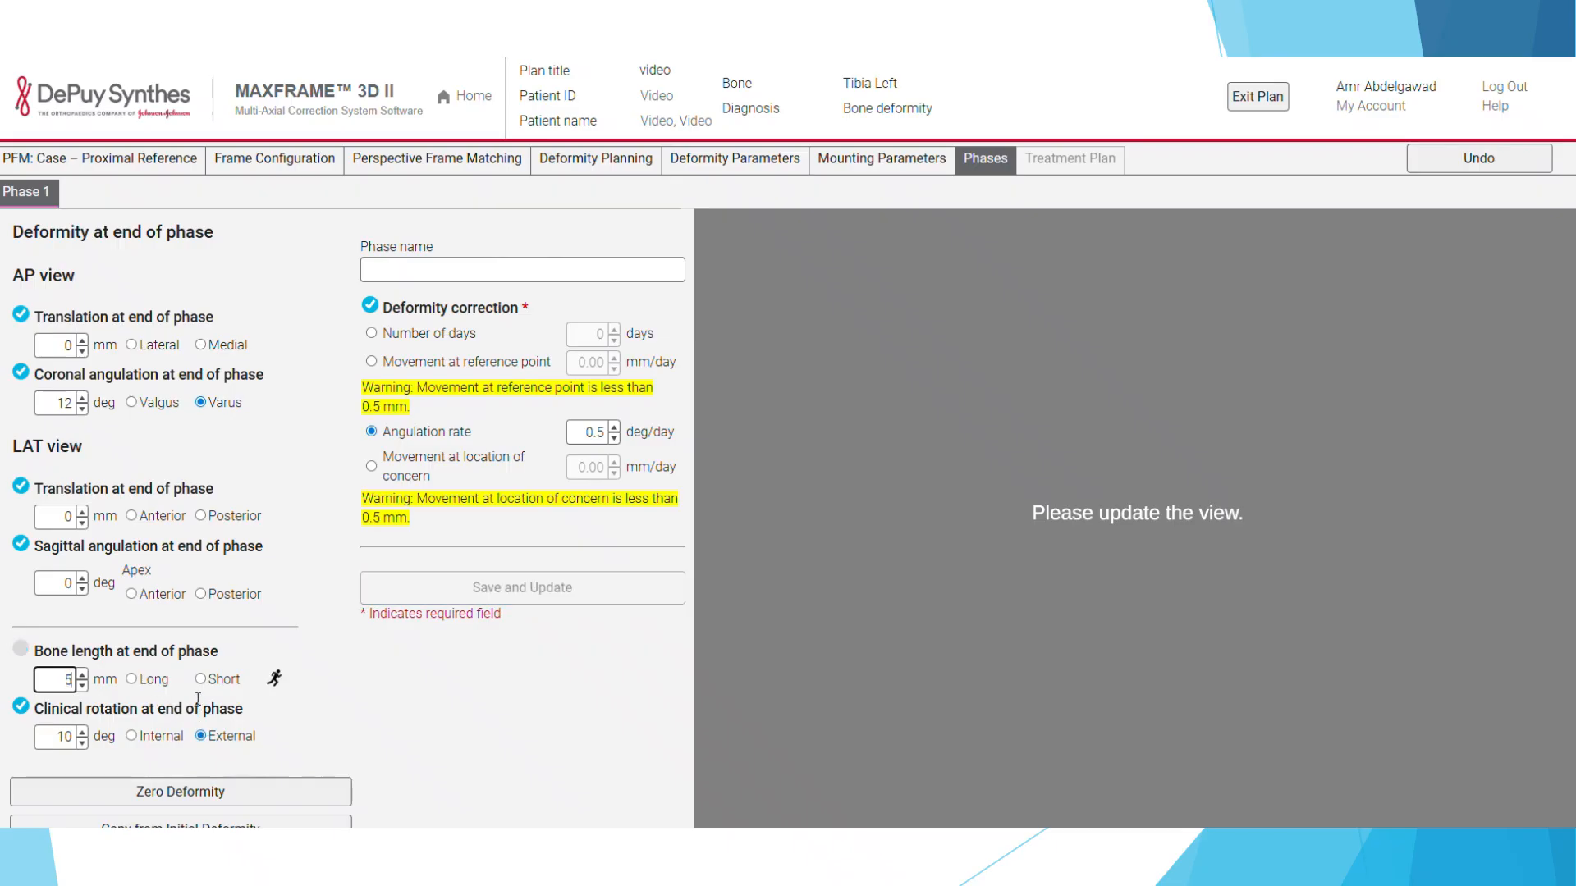
left_click(201, 681)
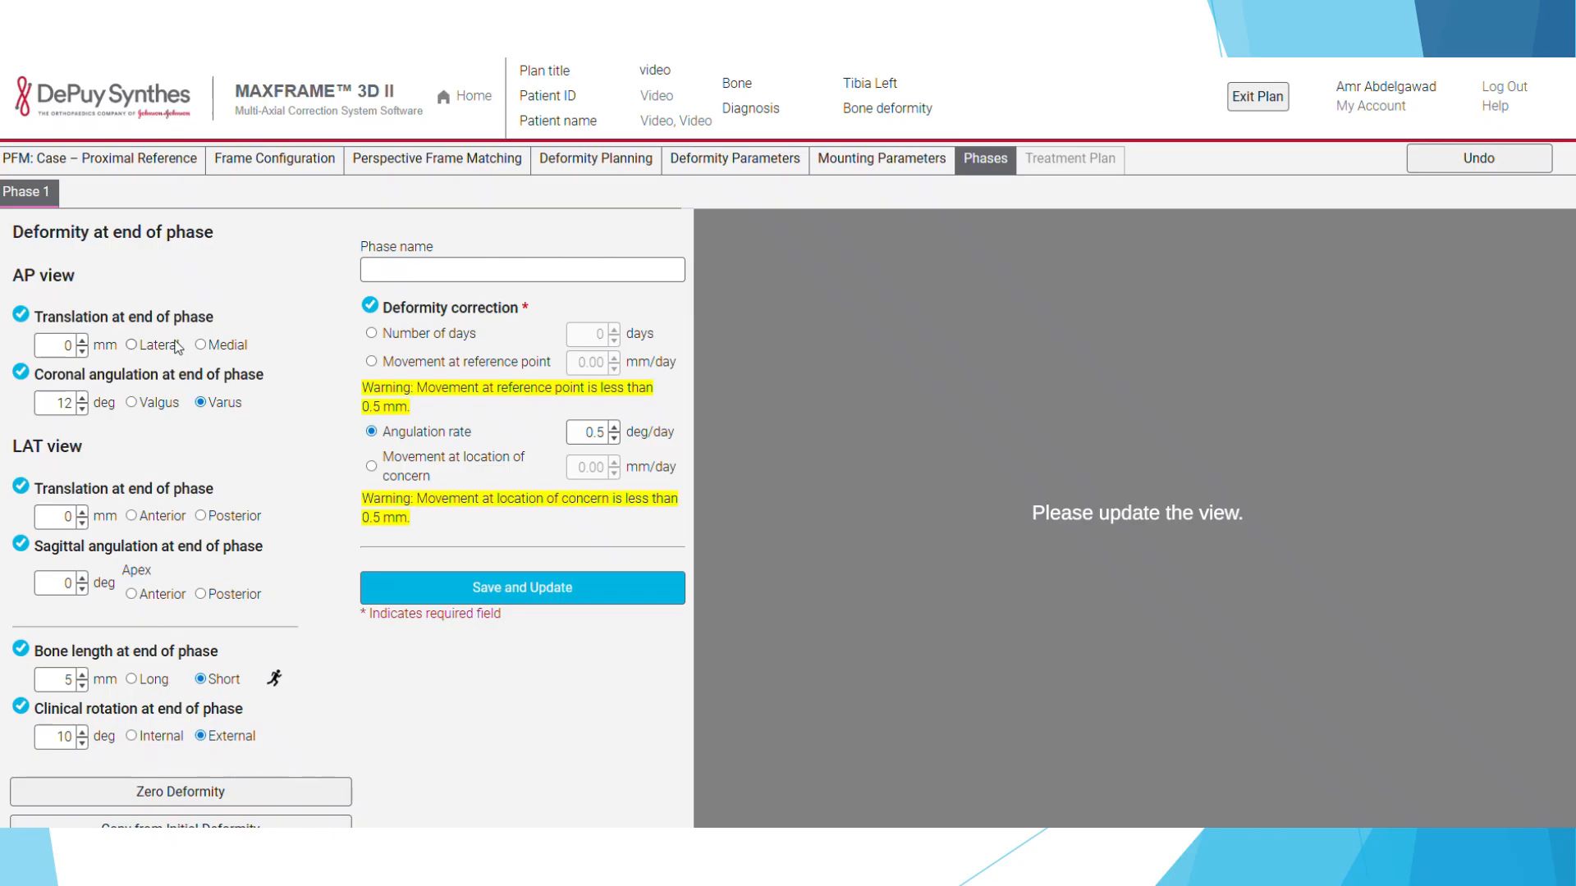
Step: Reset phase 1 by copying from the initial deformity, and set the bone length at end of phase to 5 mm long
scroll(243, 773, "down", 1)
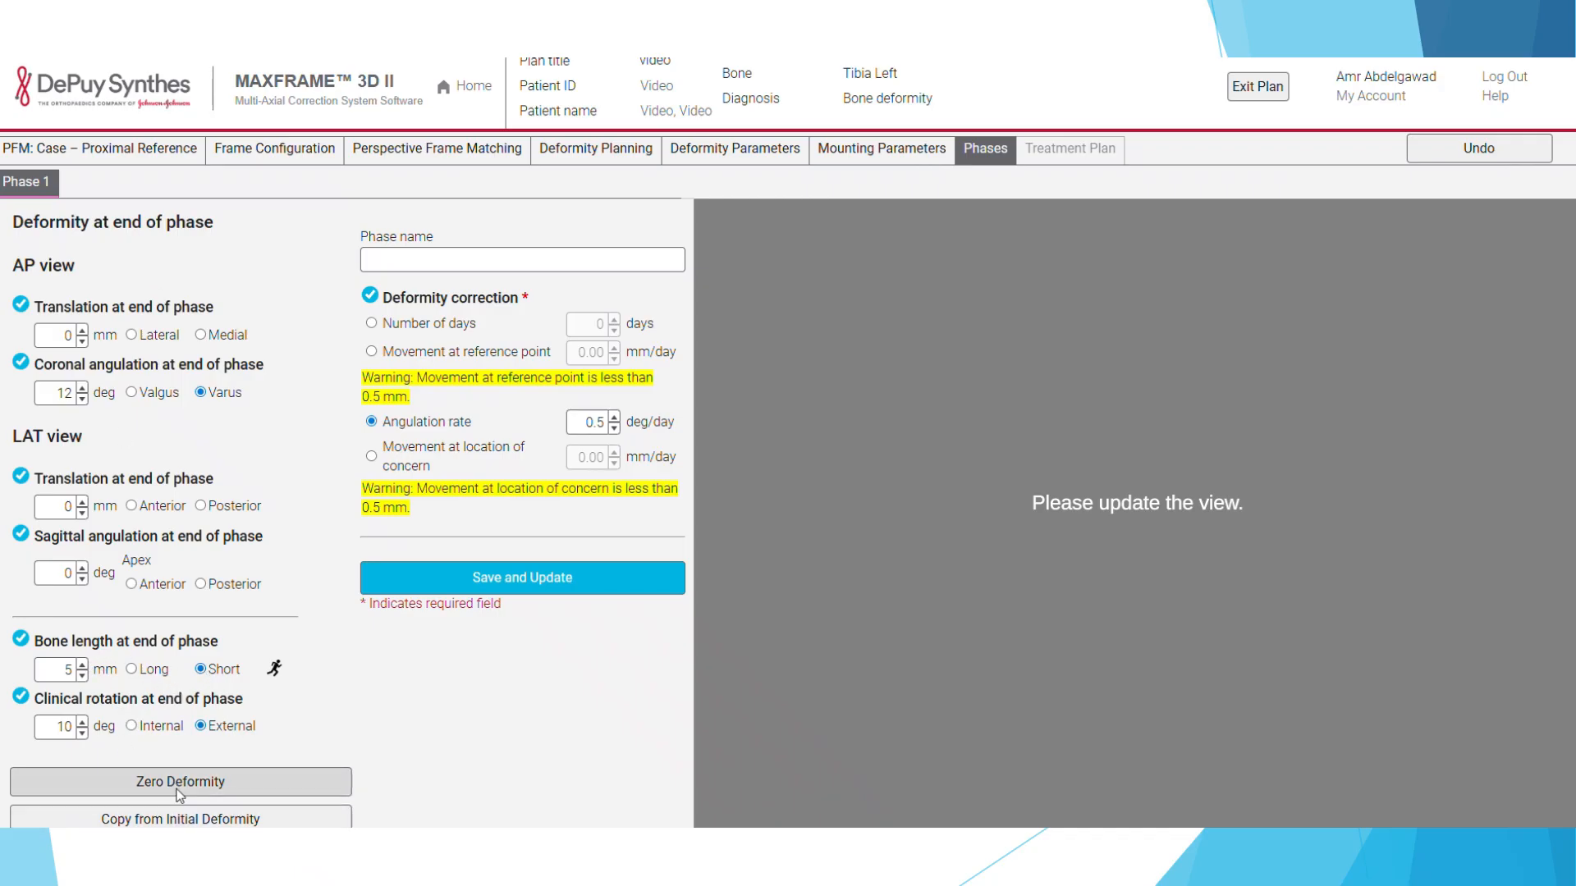
left_click(178, 819)
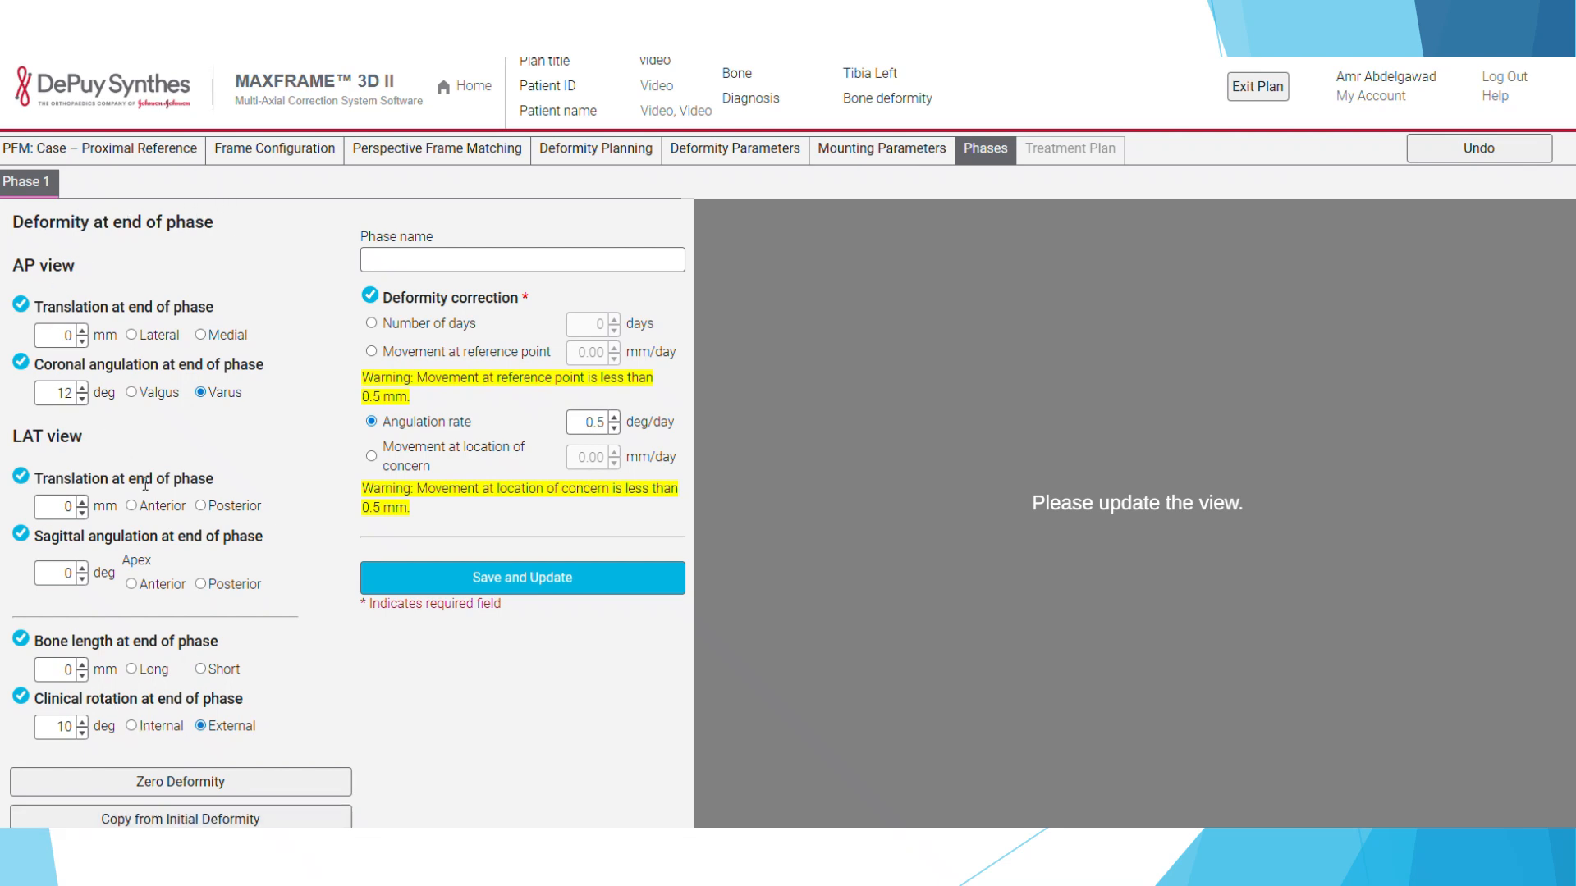
double_click(64, 668)
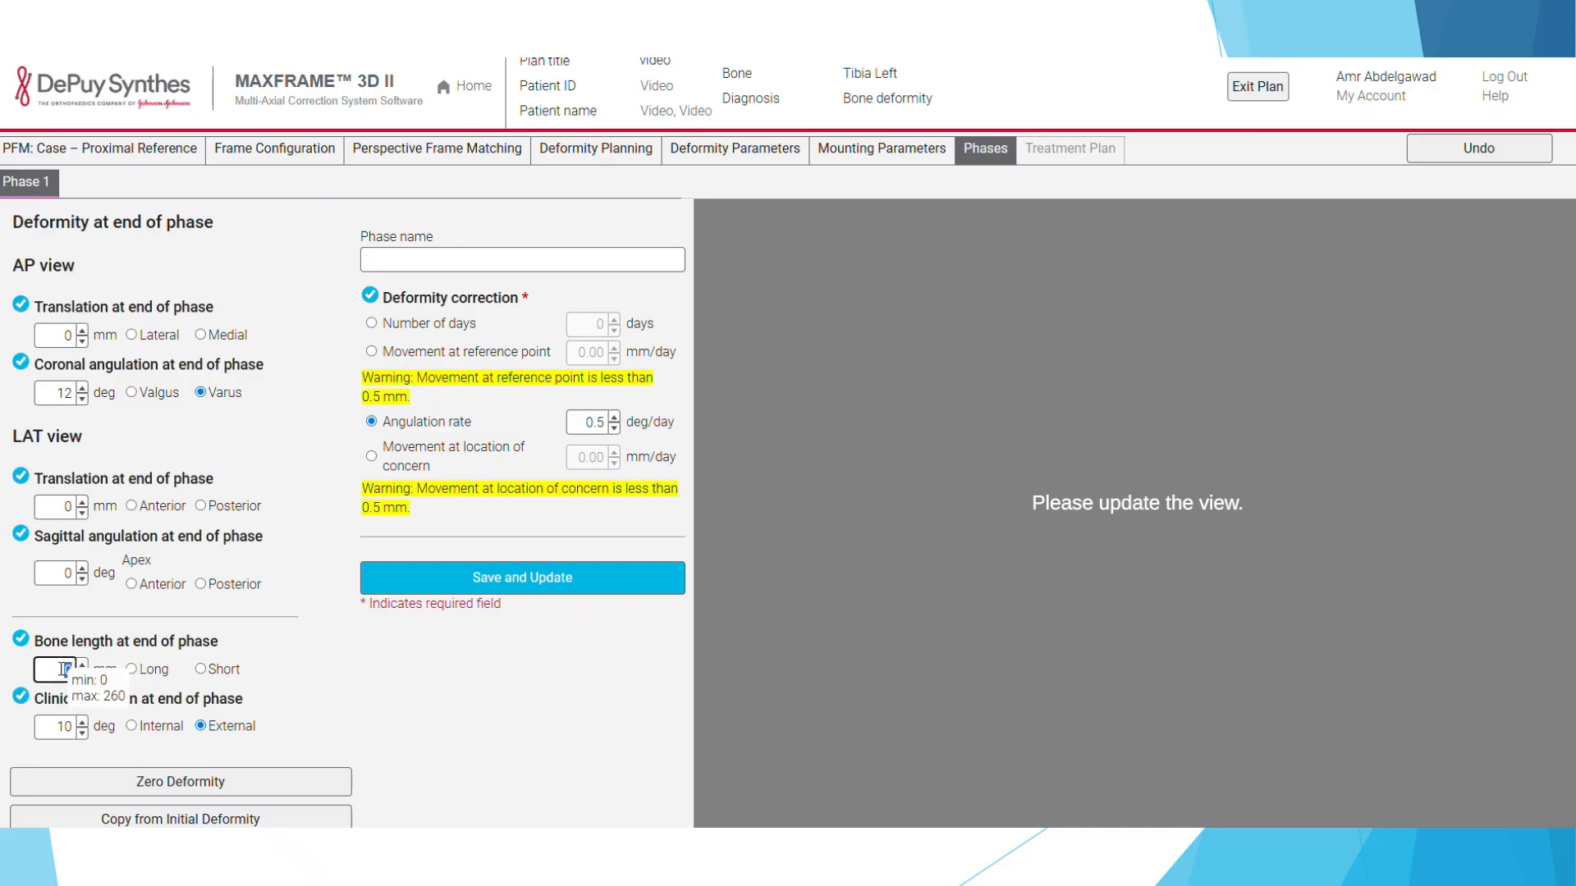
type("5")
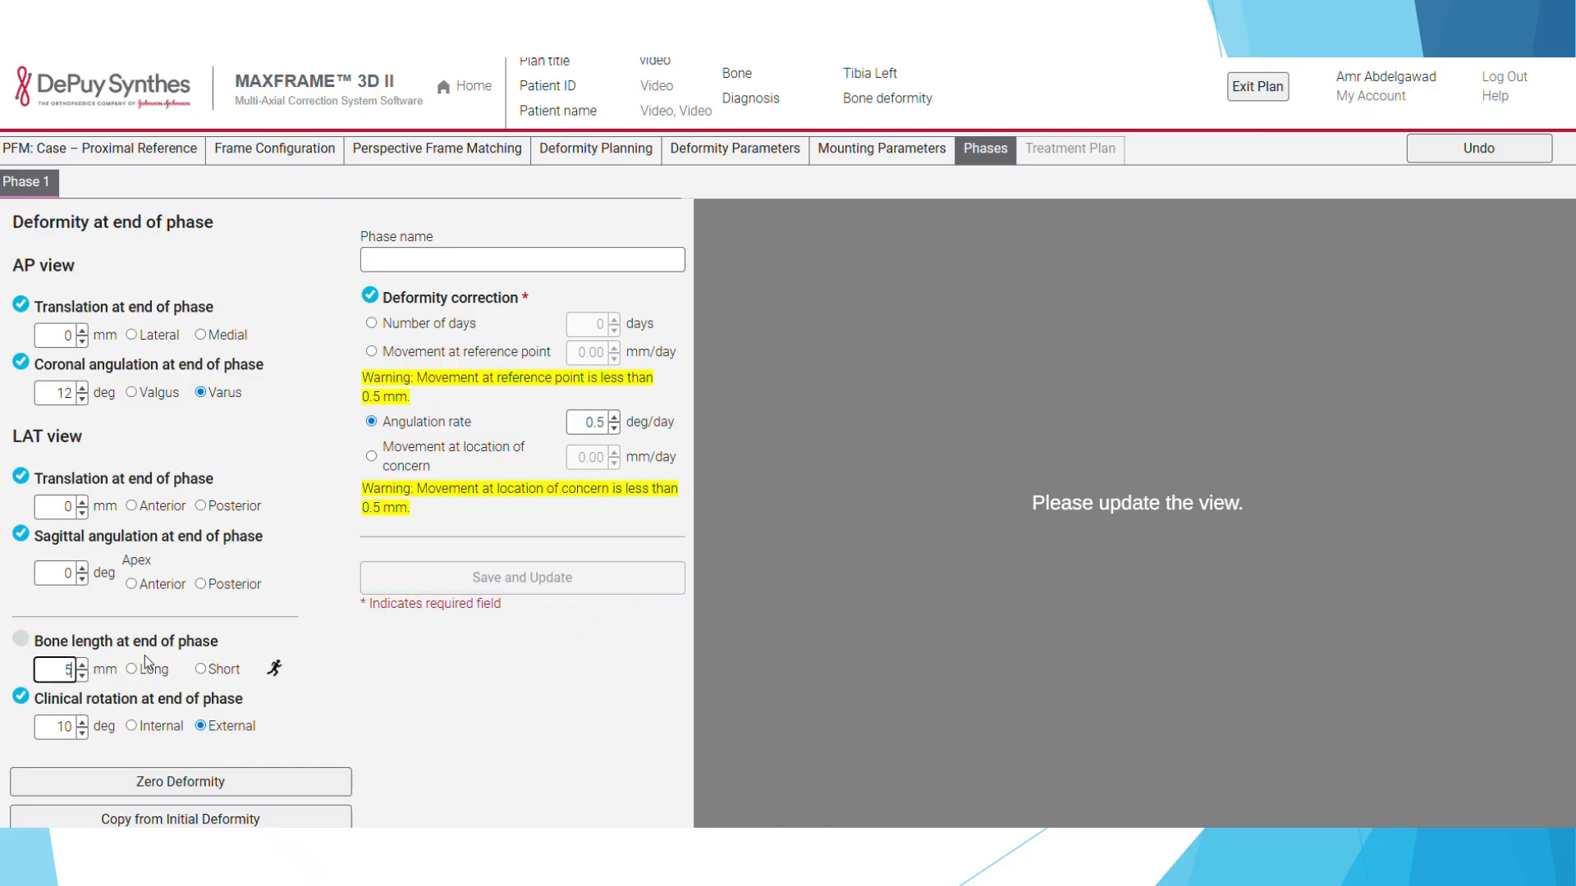
left_click(132, 669)
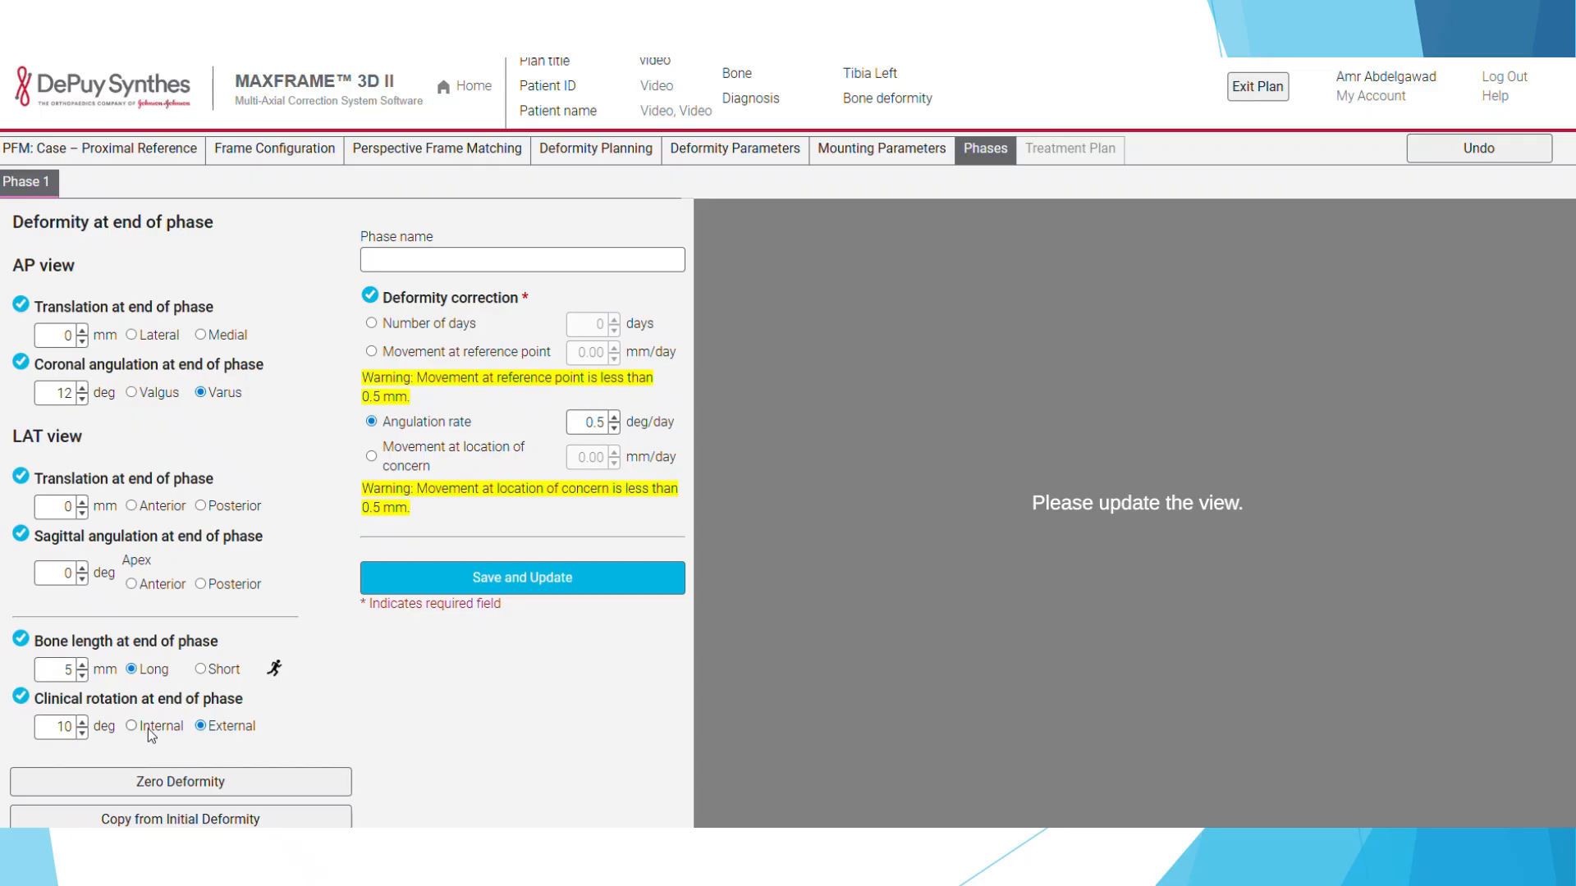
Step: Set phase 1's bone length at end of phase to 5 mm short, correct over 5 days, and save the phase
left_click(206, 670)
left_click(534, 584)
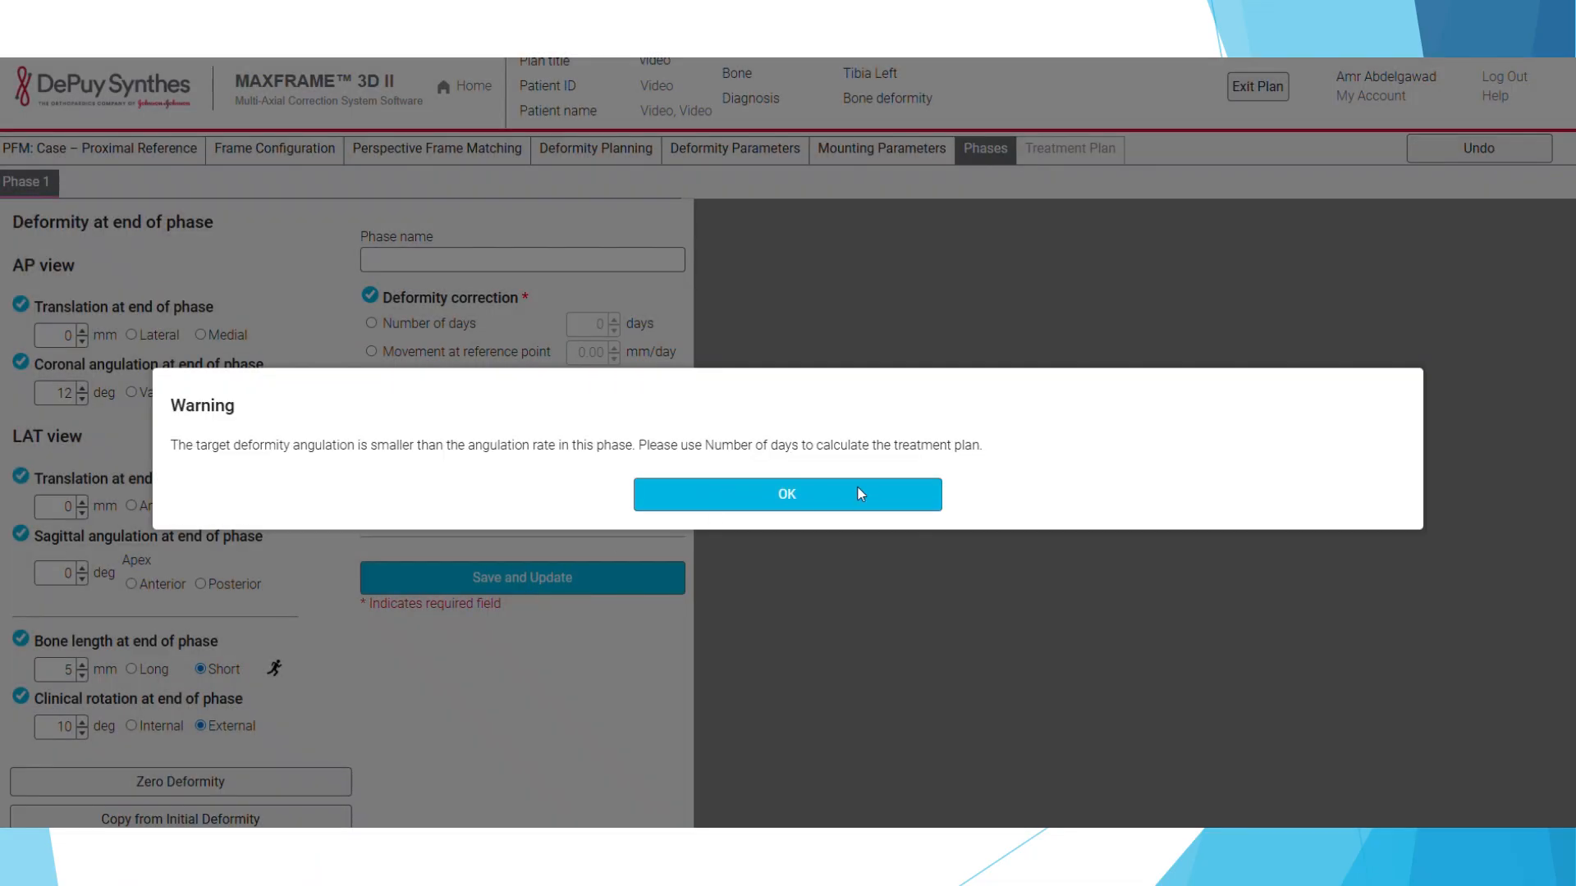
left_click(859, 494)
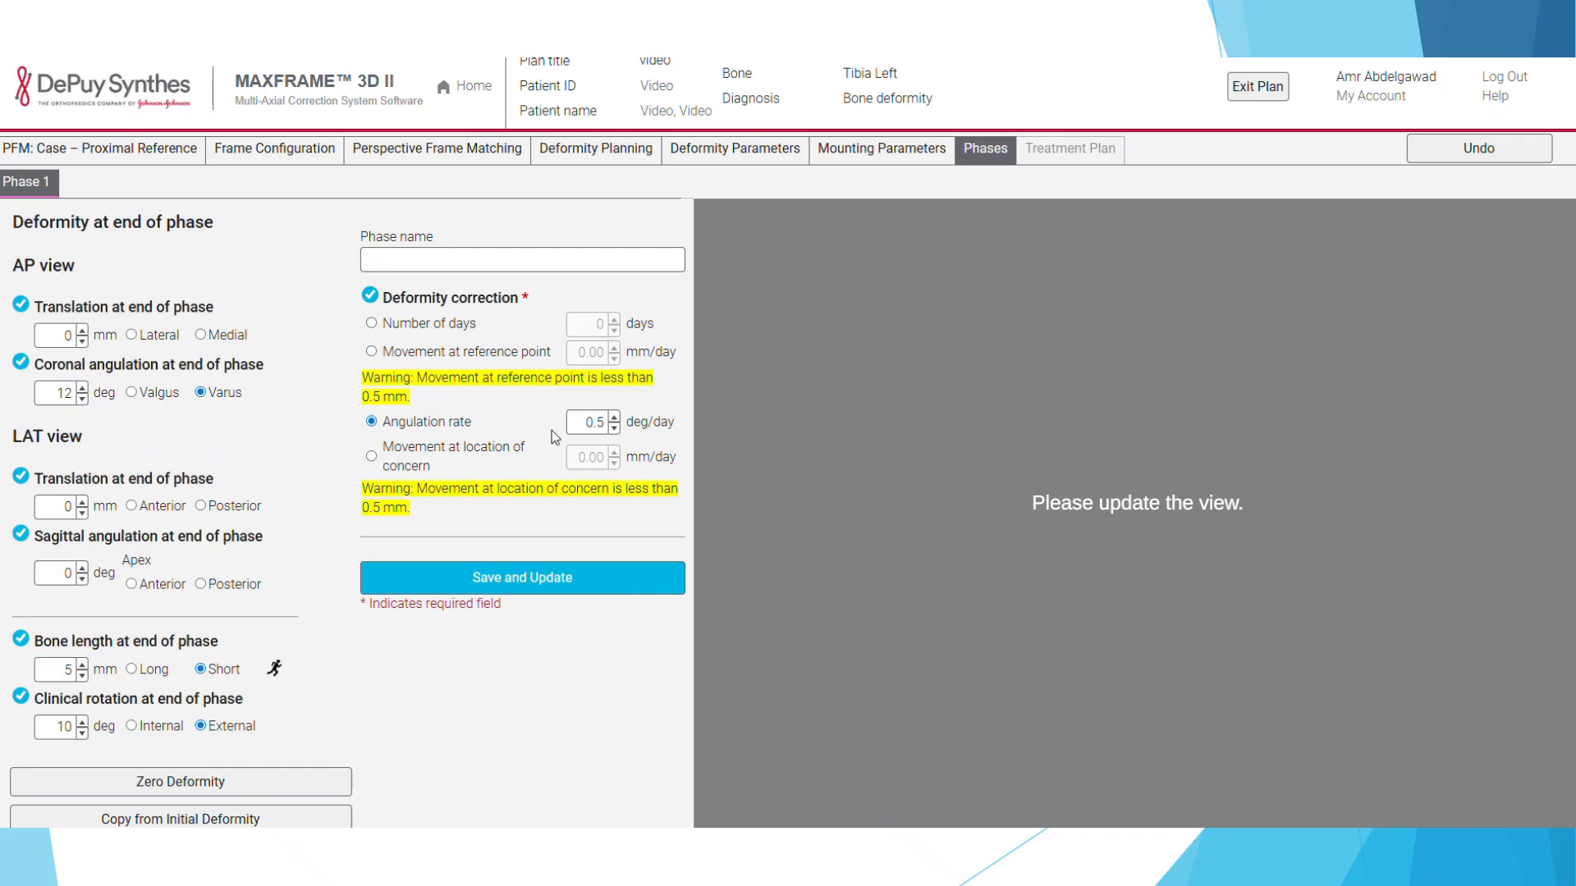
left_click(430, 326)
left_click(616, 328)
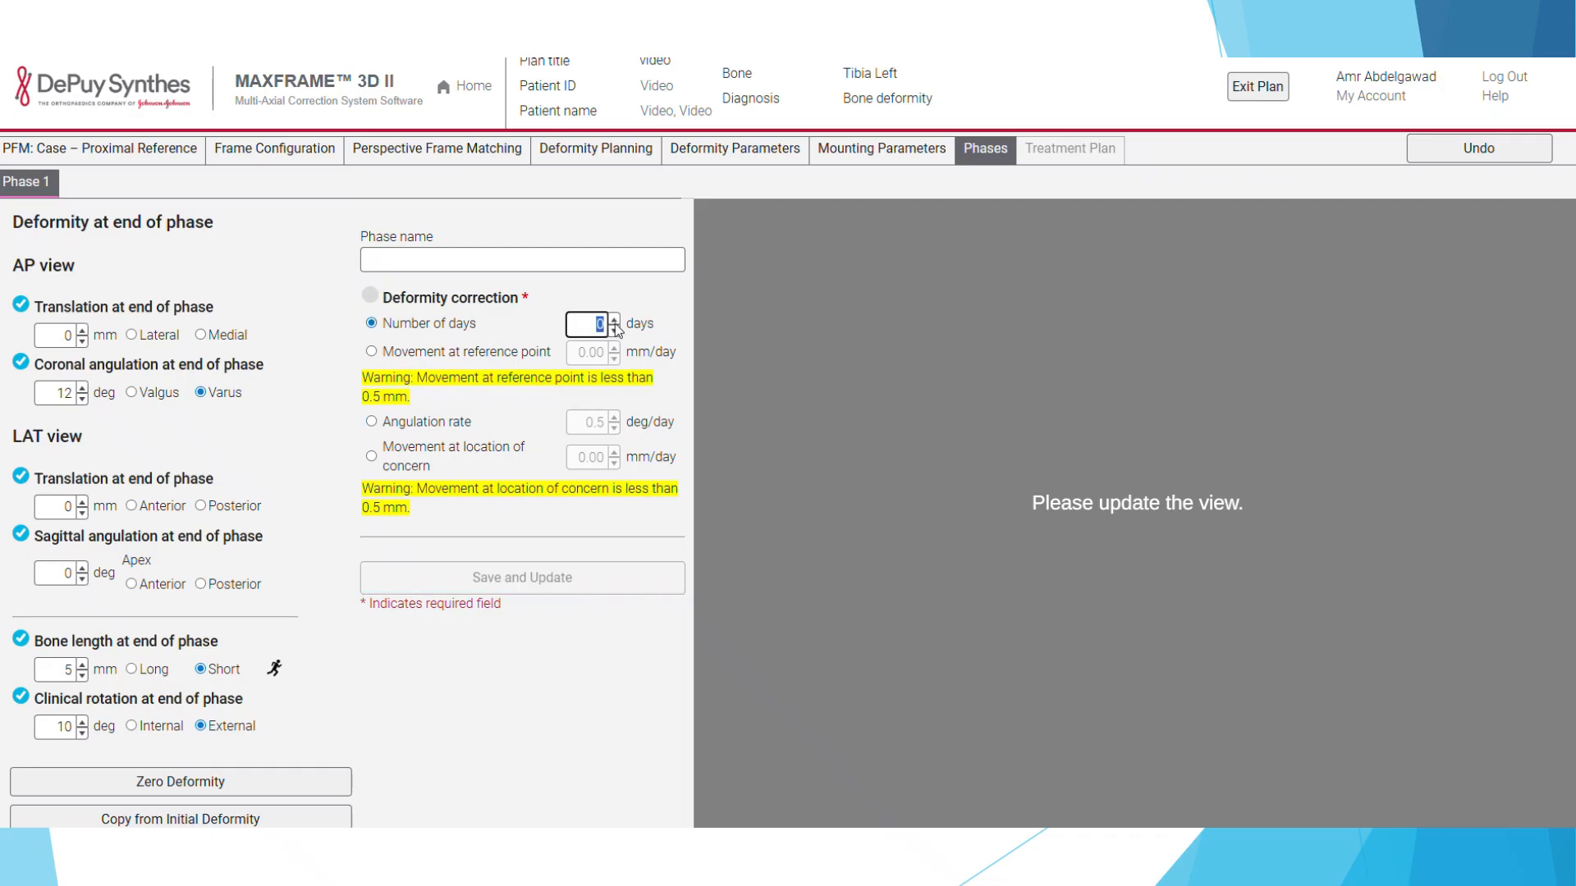
type("58")
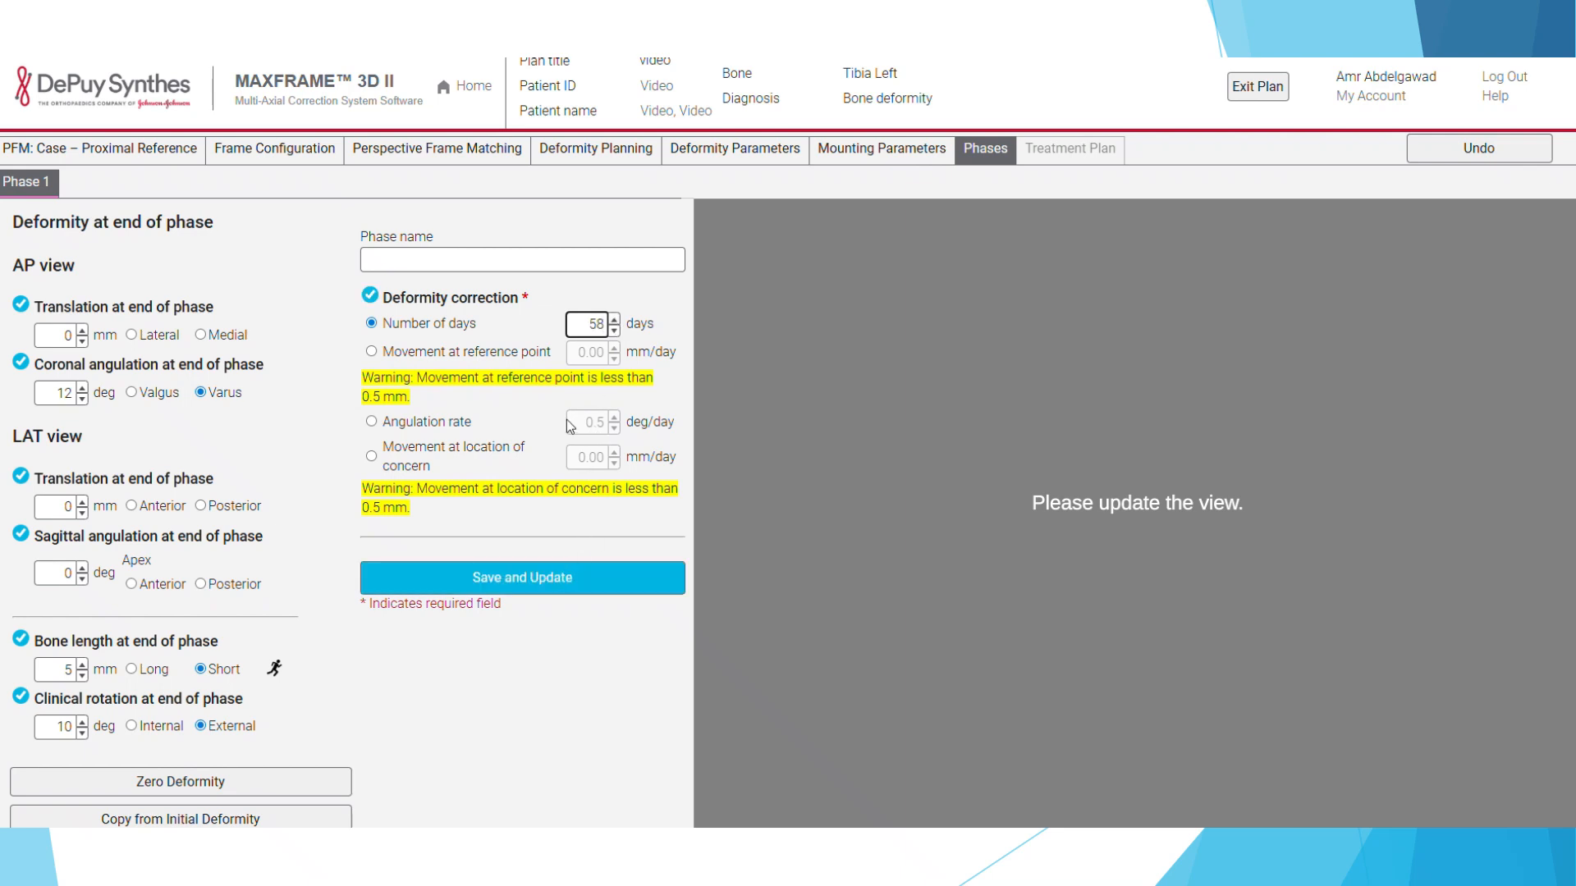
left_click(530, 579)
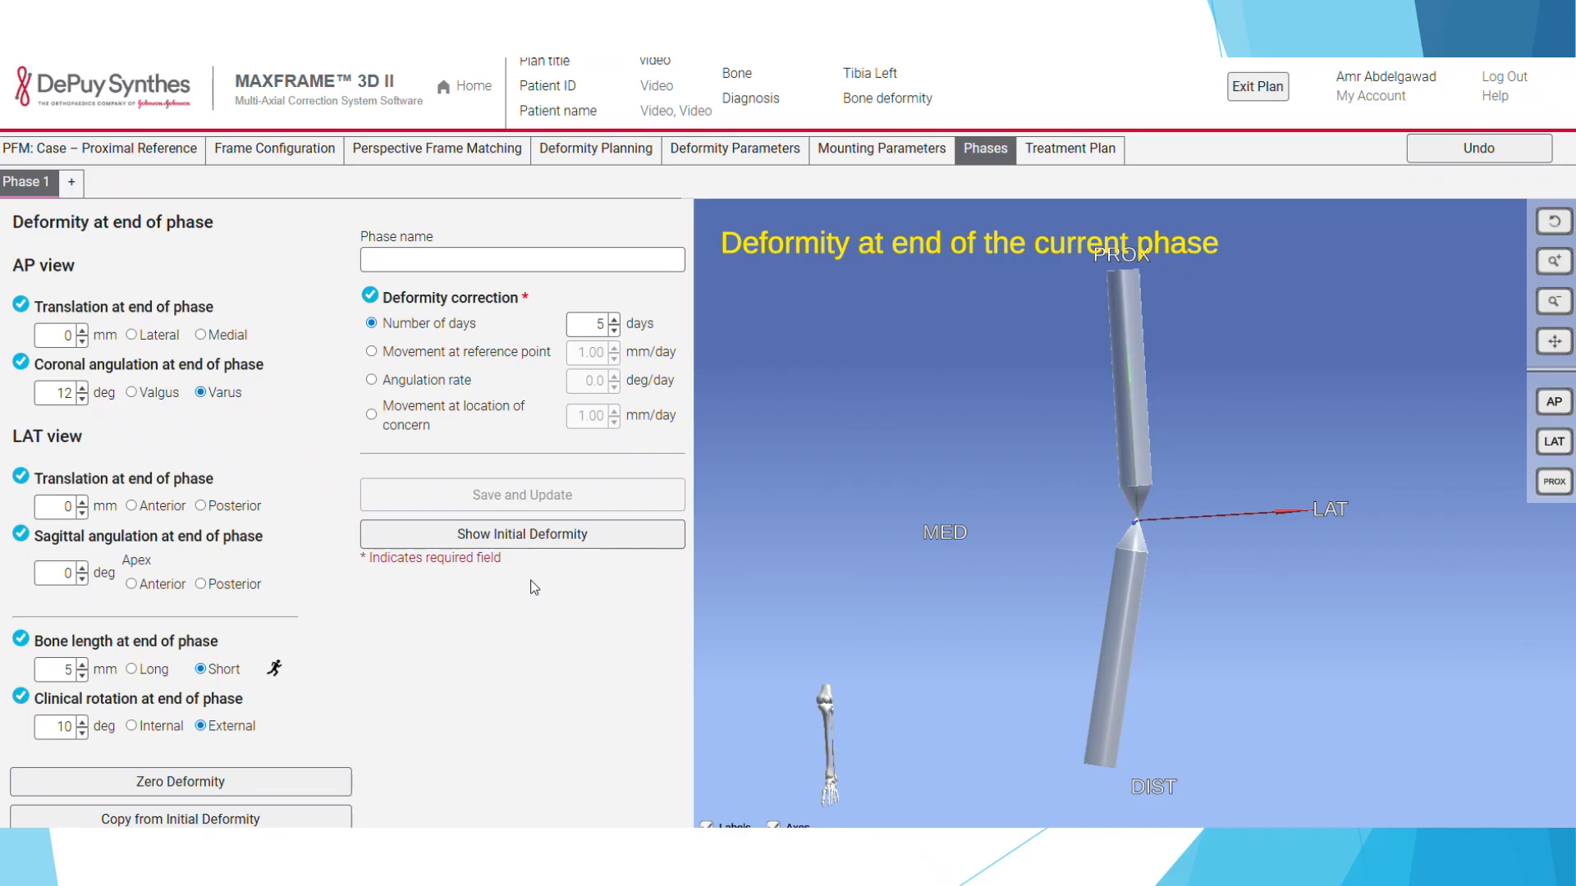
Step: Add a second phase with zero deformity at end of phase, a 10-day correction, and save it
left_click(71, 181)
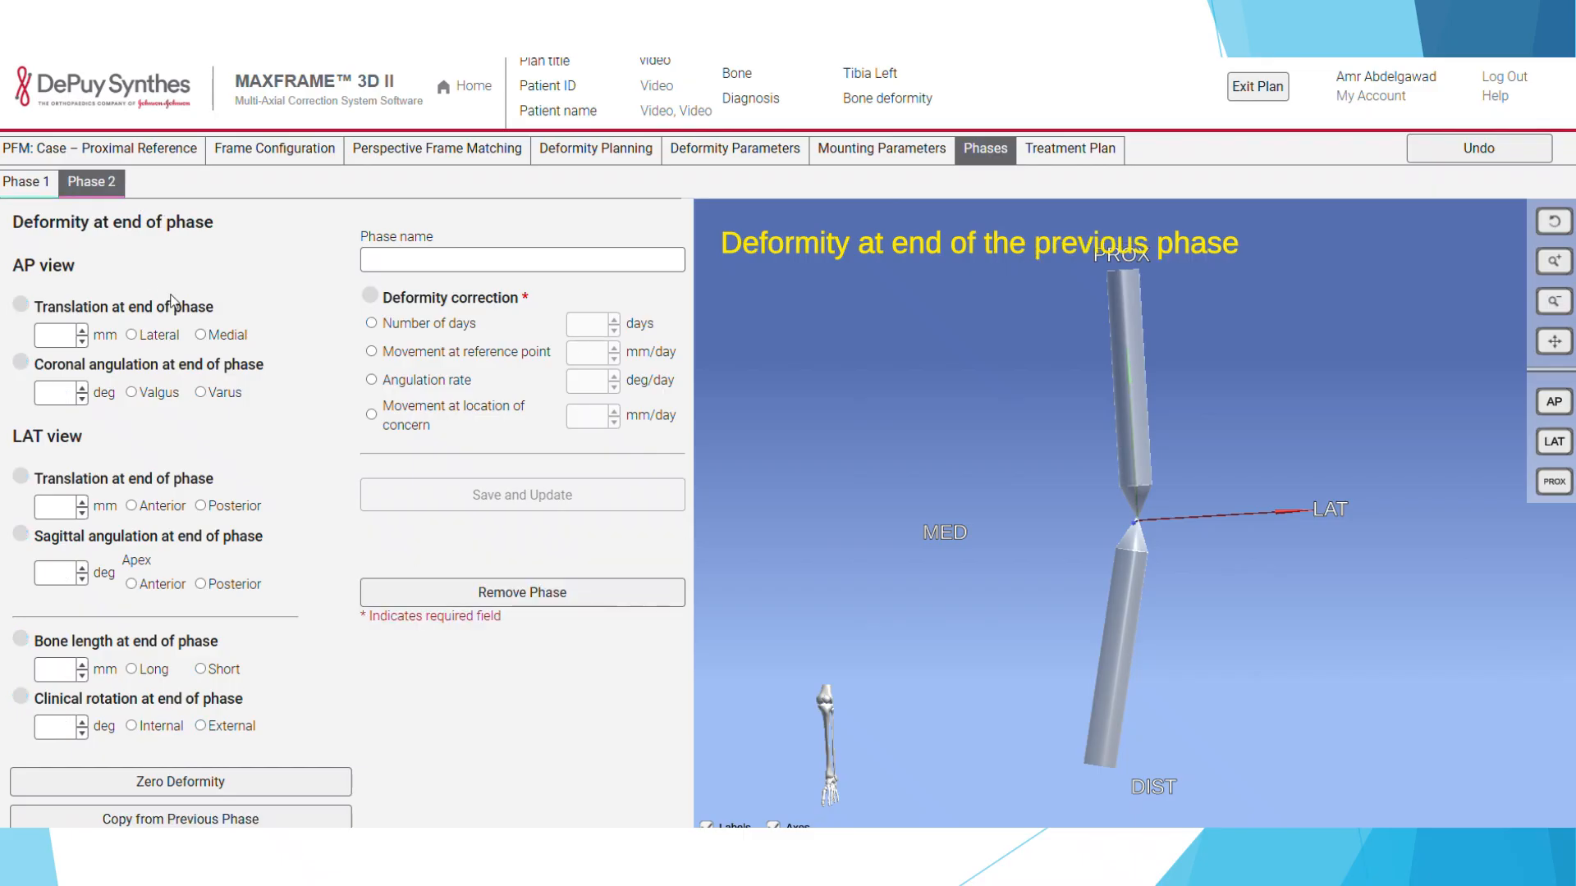
left_click(183, 786)
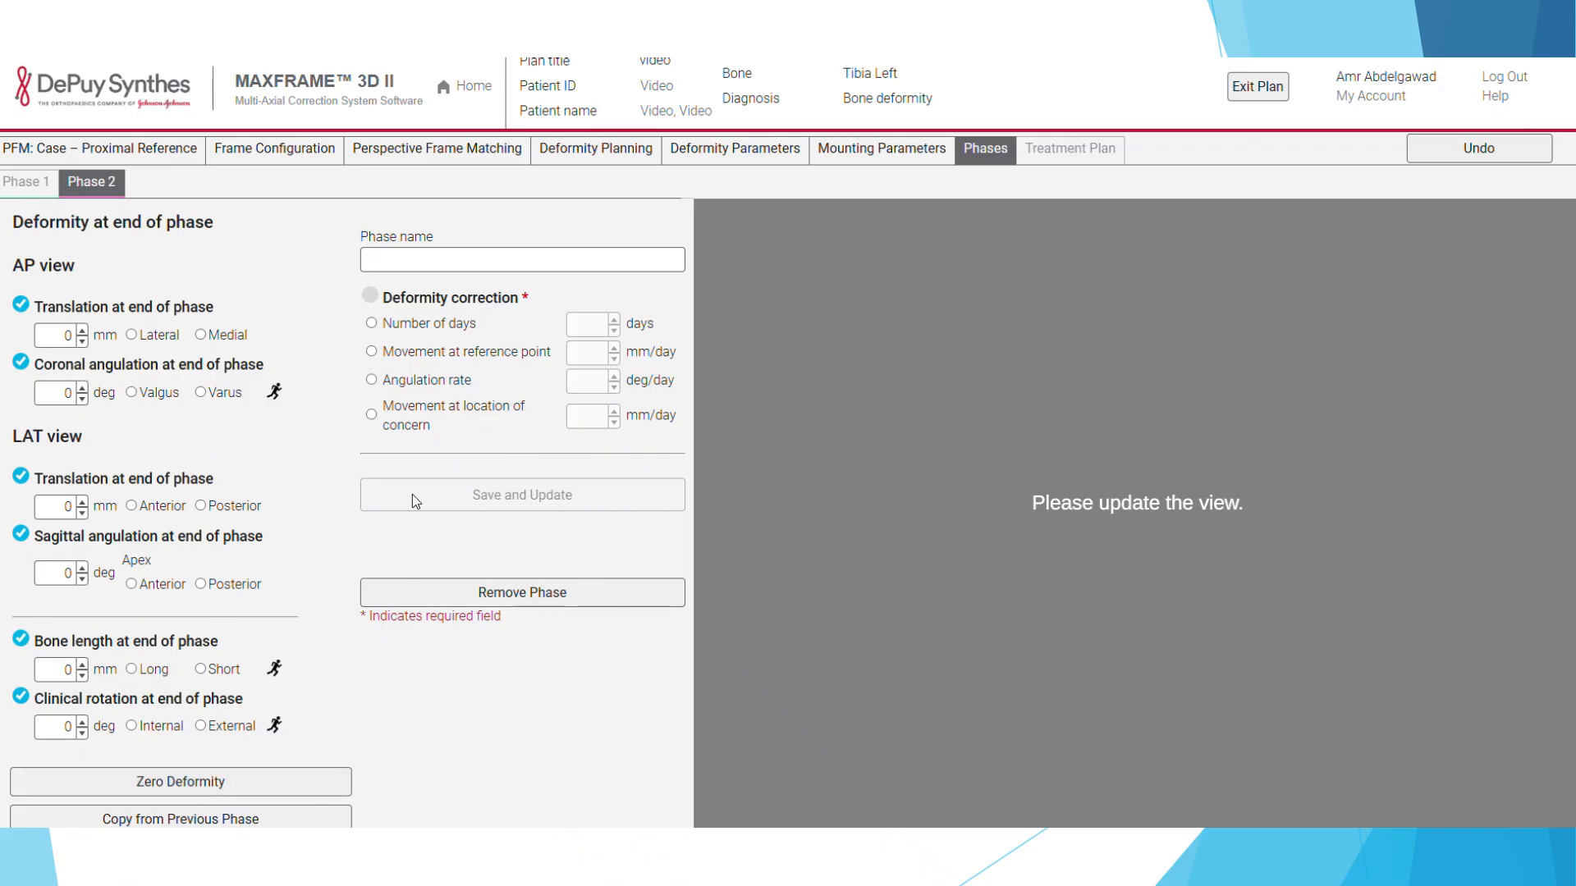
left_click(456, 325)
left_click(600, 321)
type("10")
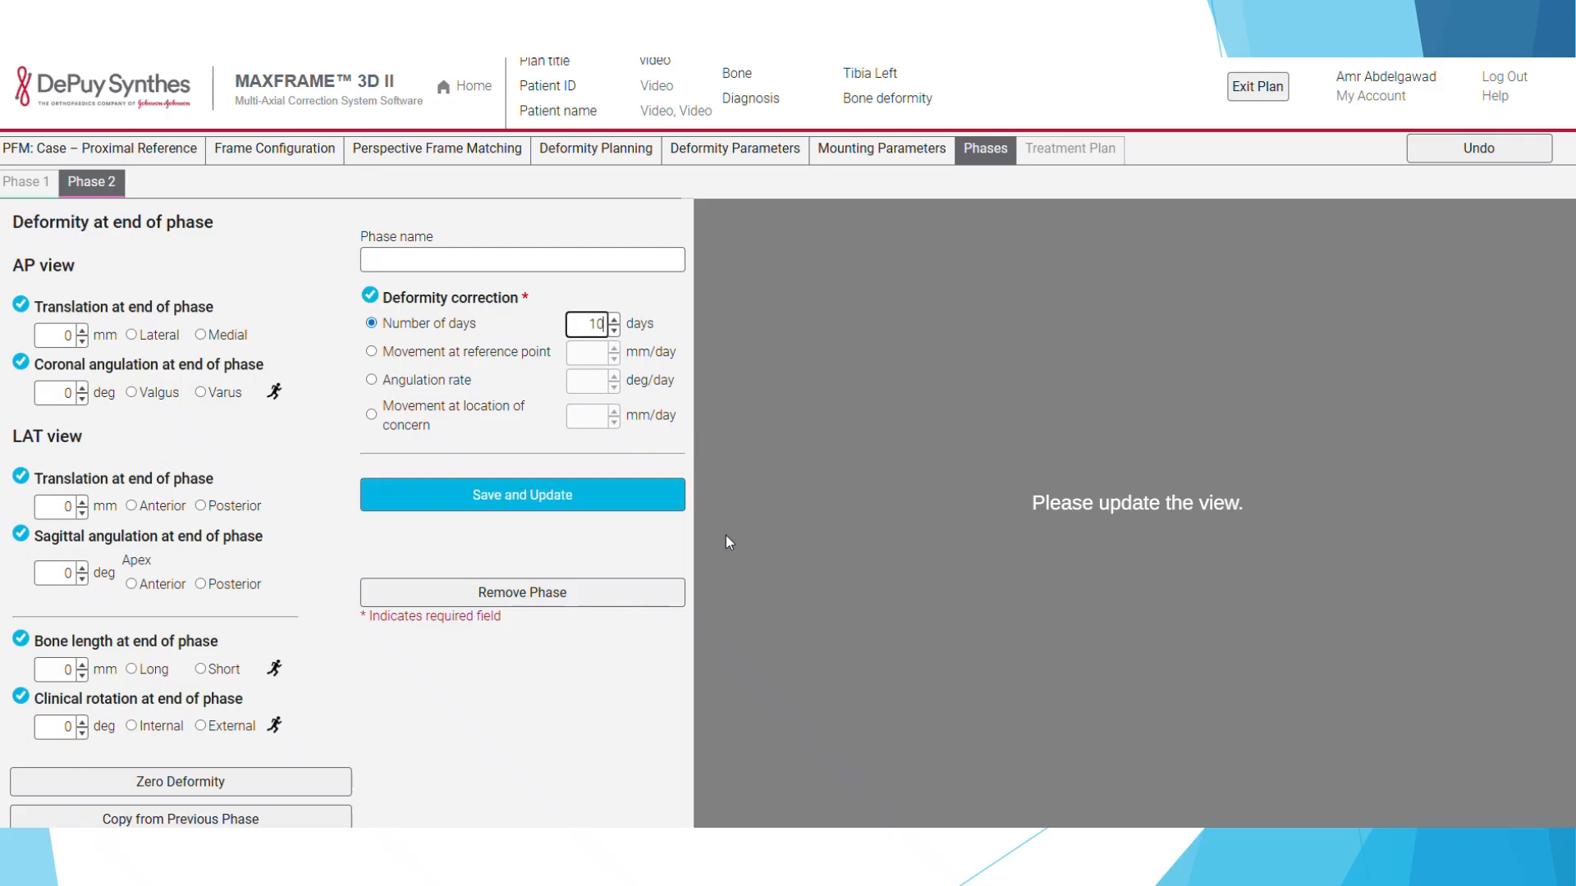
left_click(564, 496)
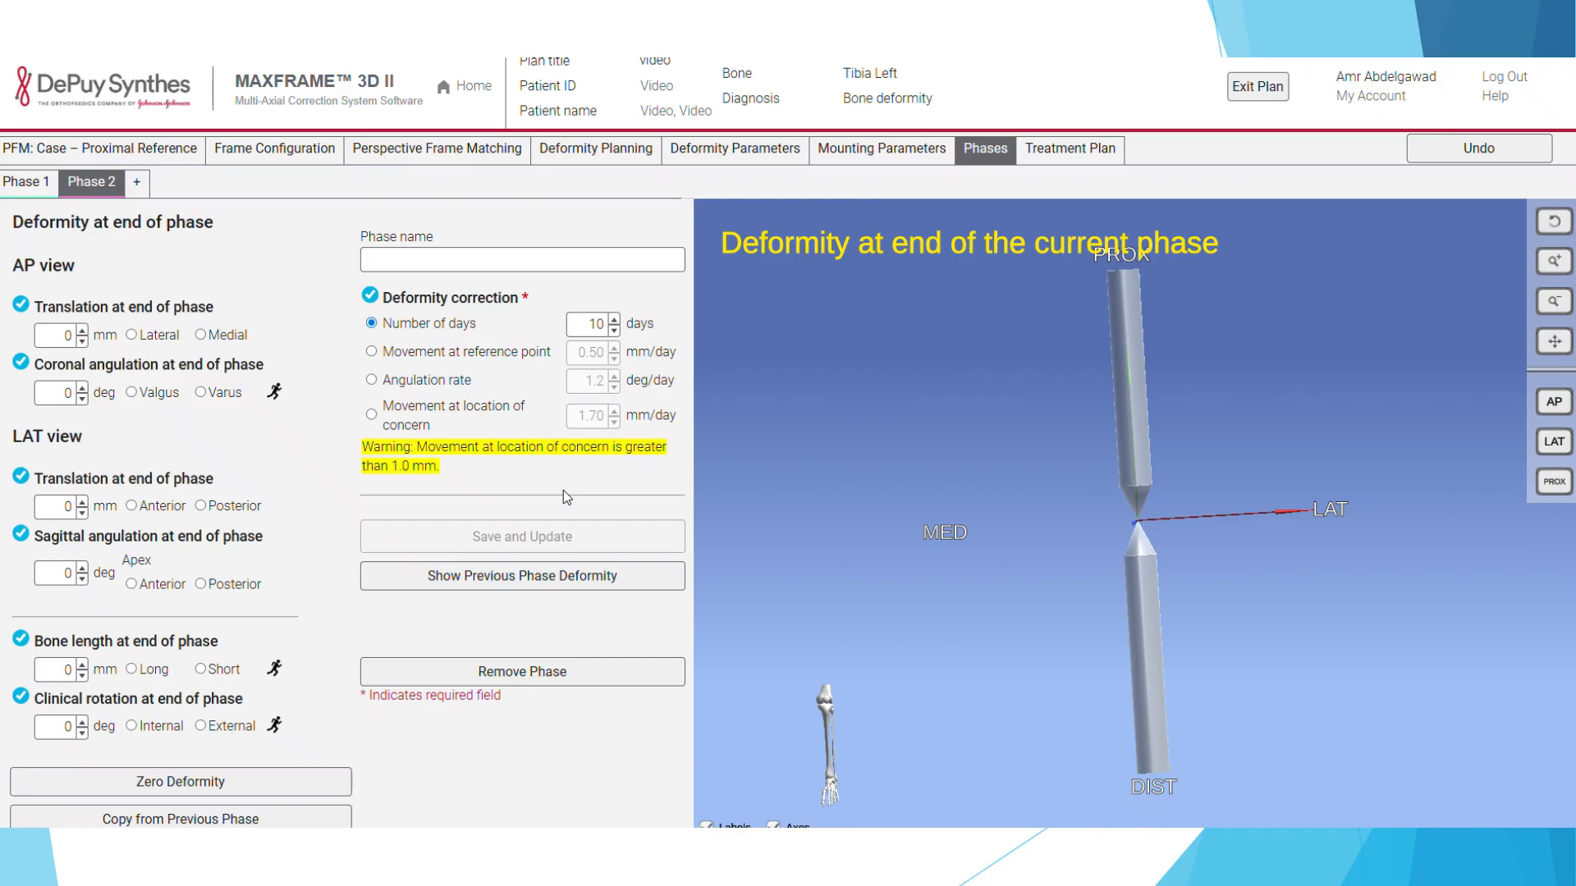
Step: Compare the settings of phases 1 and 2, and remove phase 2
left_click(36, 188)
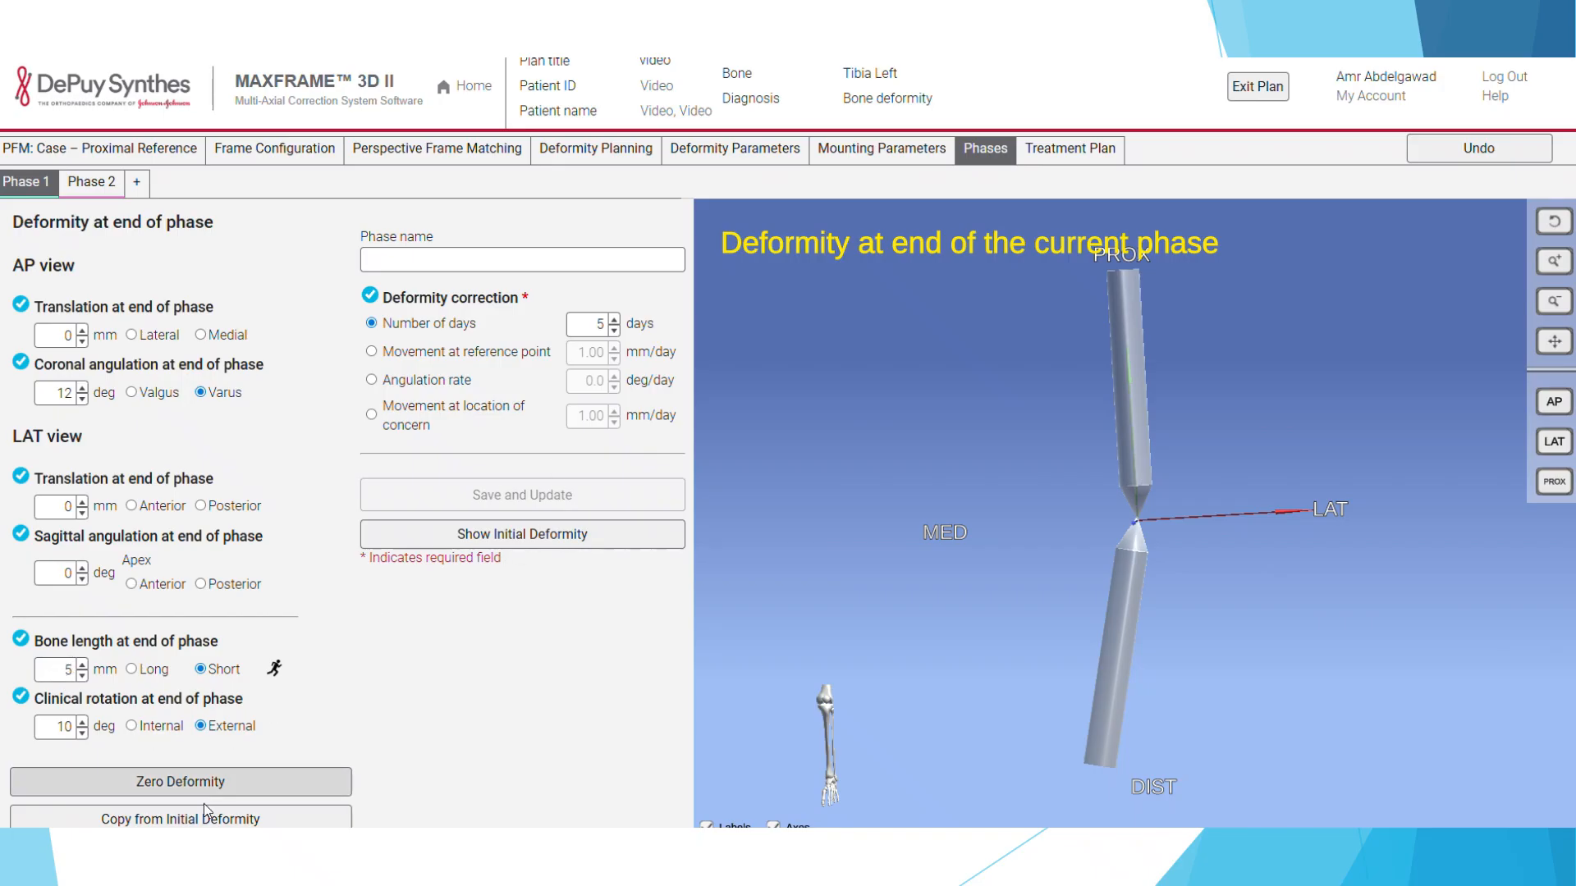
left_click(101, 188)
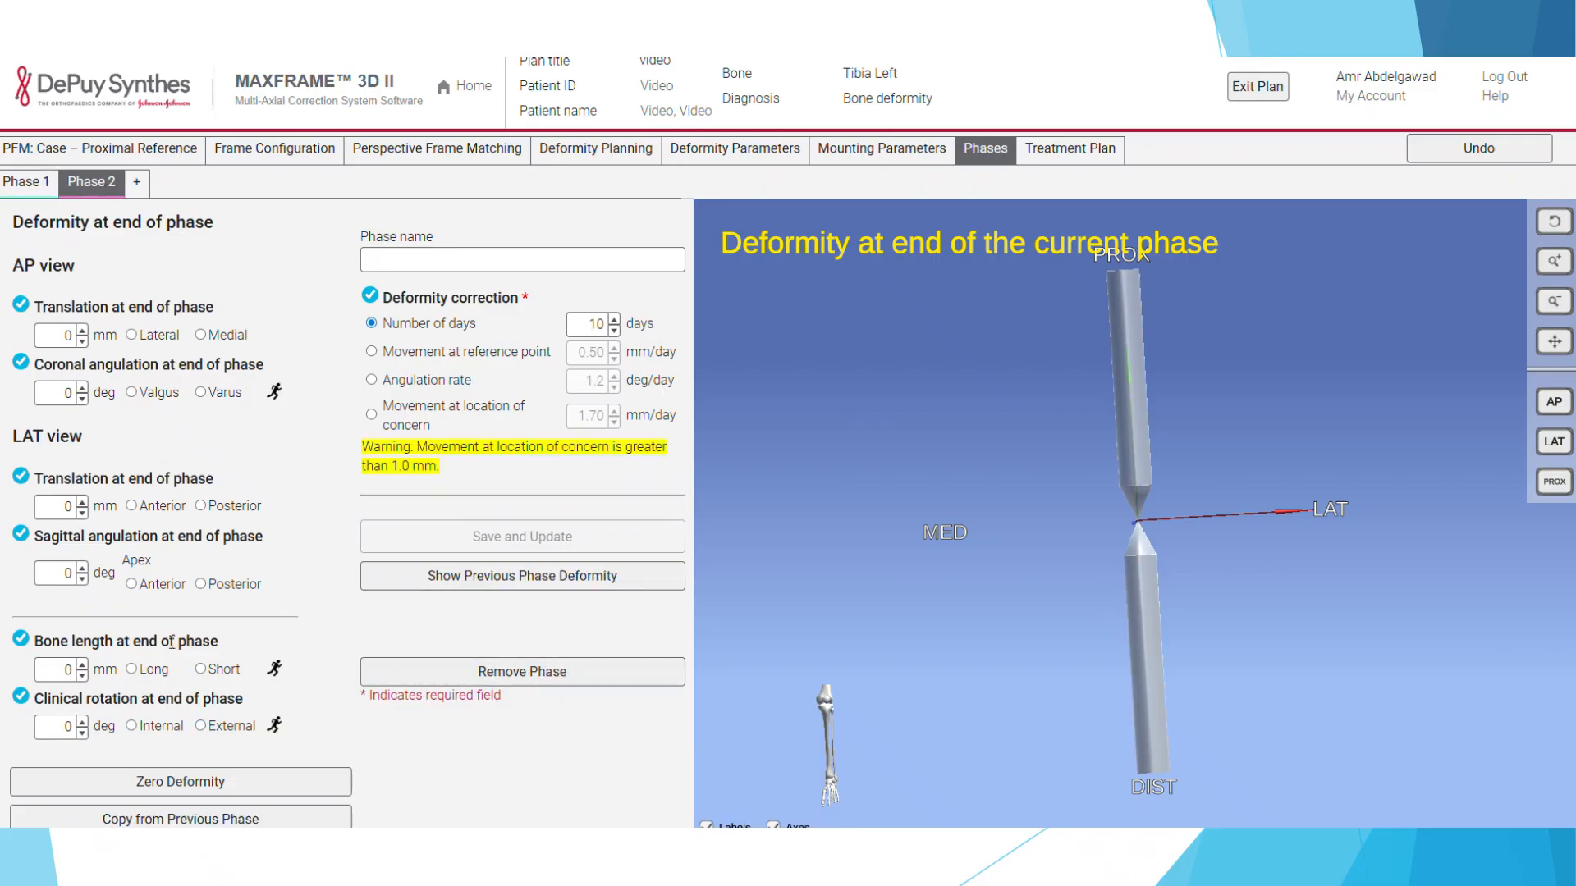
left_click(479, 670)
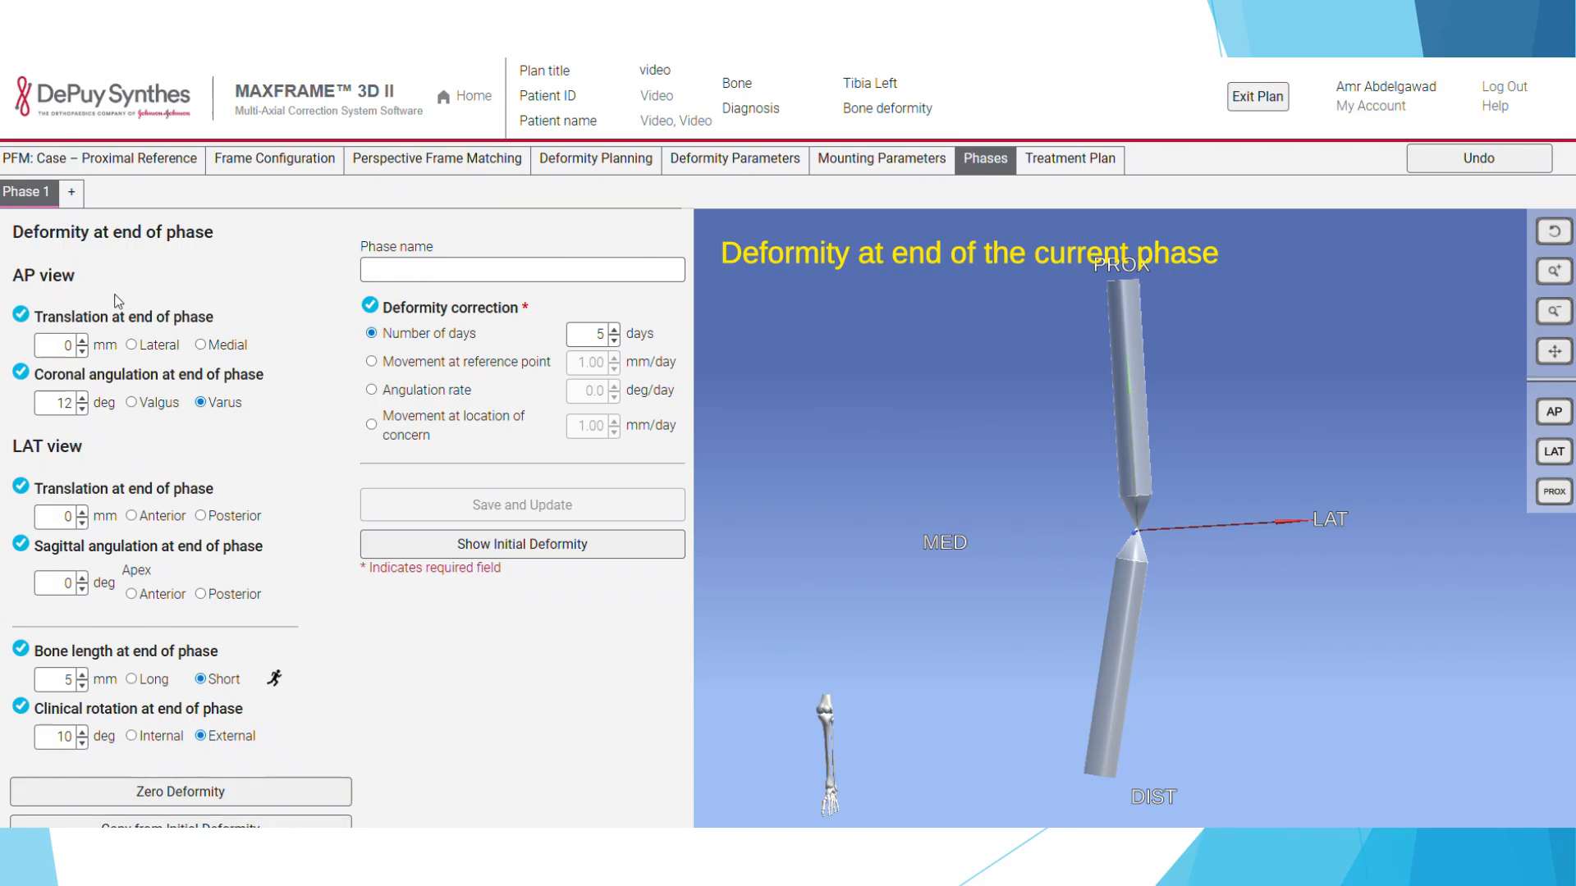
Step: Zero phase 1's end-of-phase deformity and set its number of days to 10
left_click(183, 788)
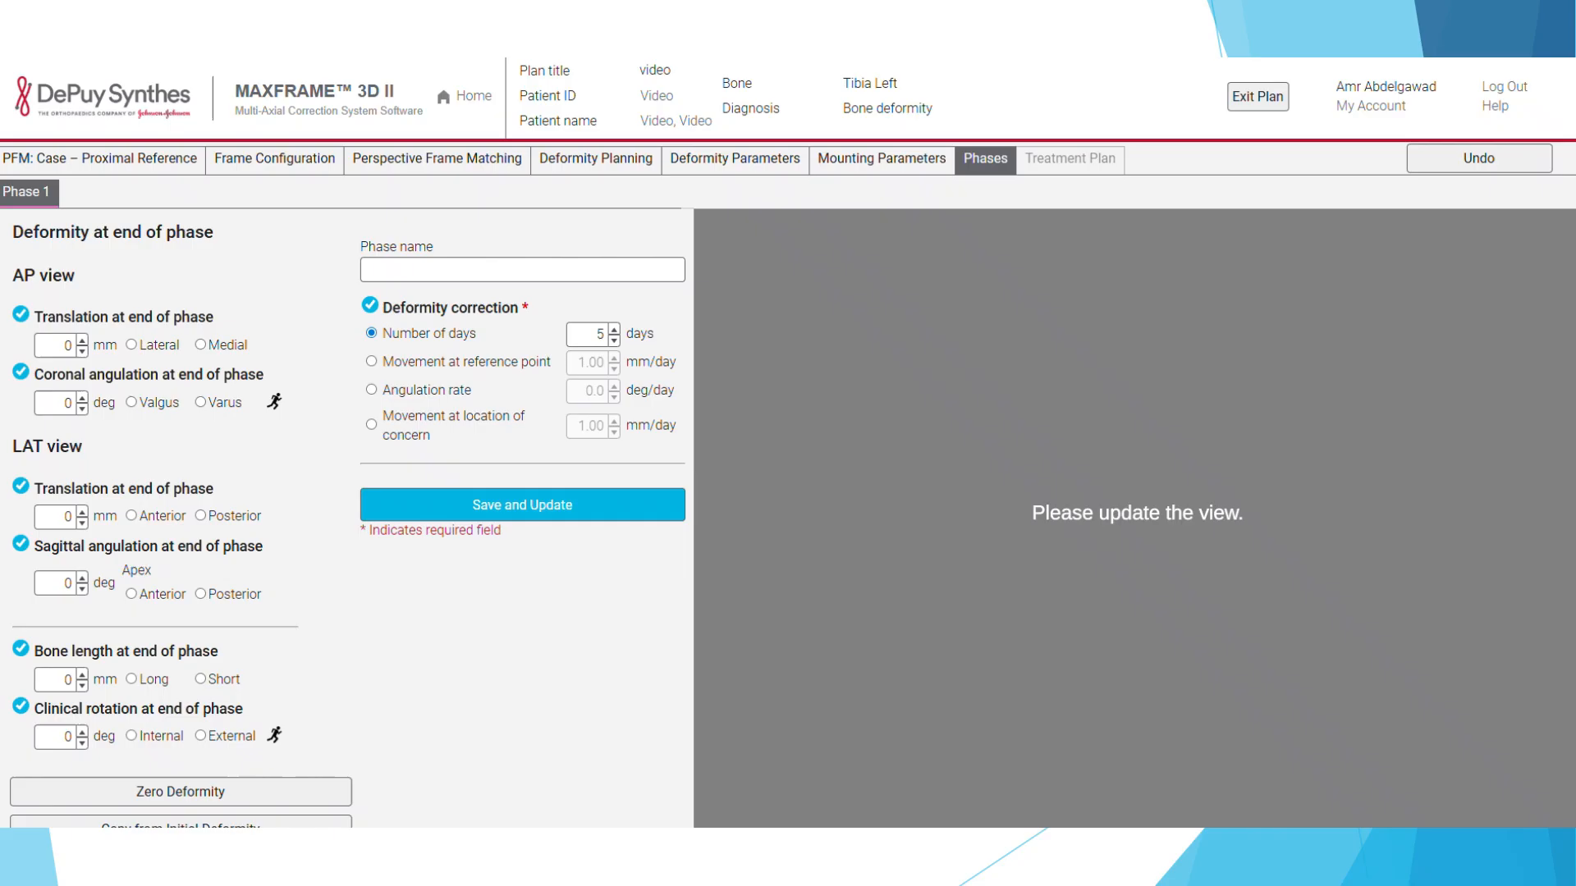
double_click(566, 334)
type("10")
Step: Base the deformity correction on movement at location of concern at 0.5 mm/day, and save the phase
left_click(371, 426)
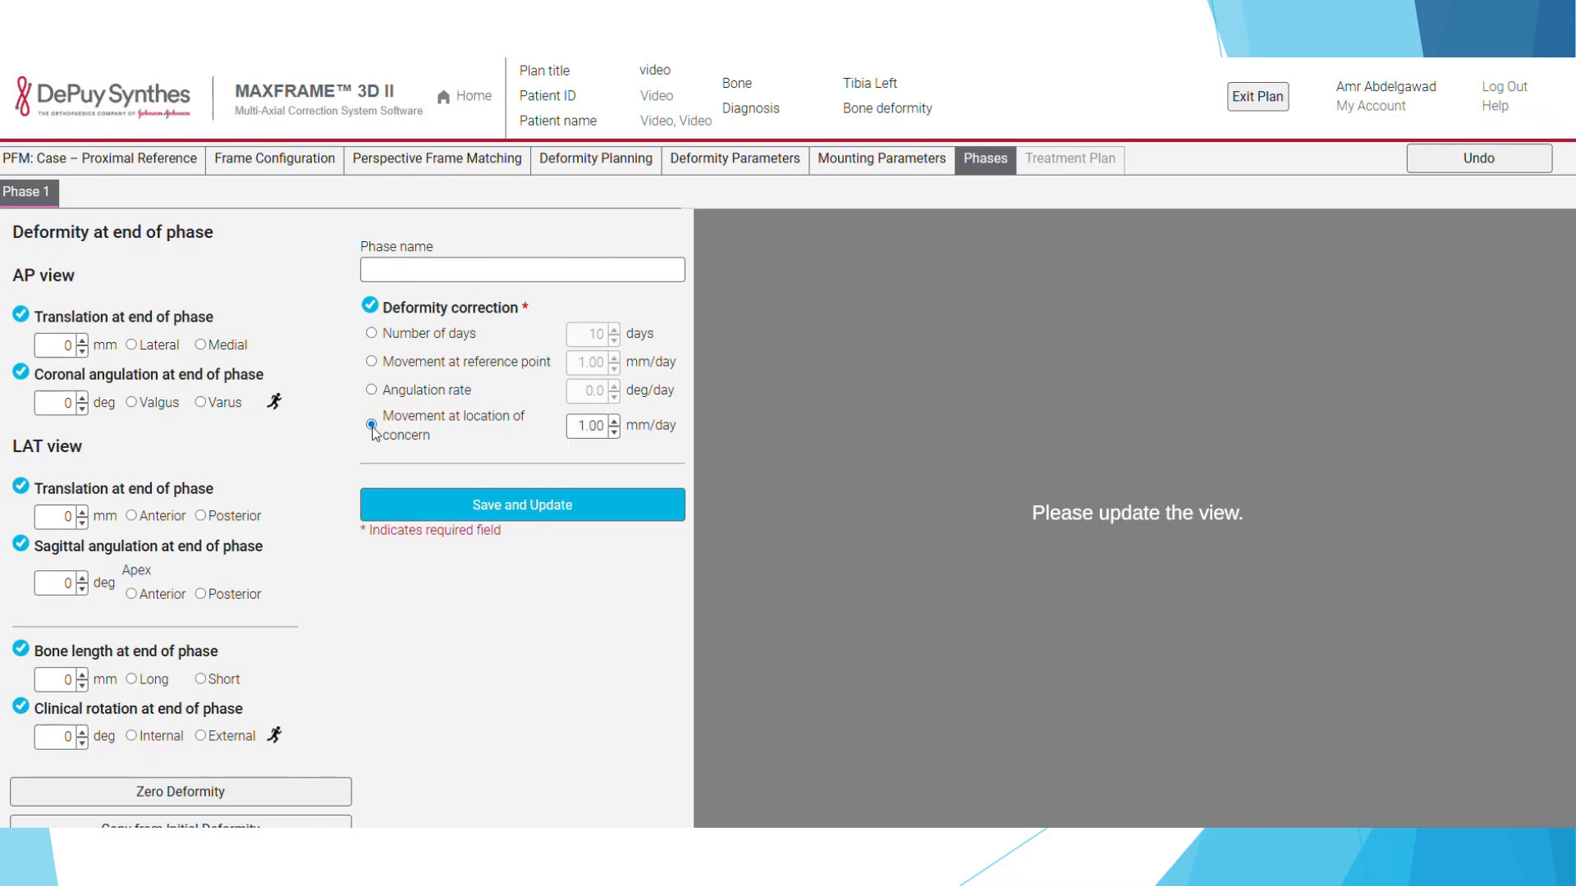
double_click(583, 425)
type(".0")
key("BackSpace")
type("5")
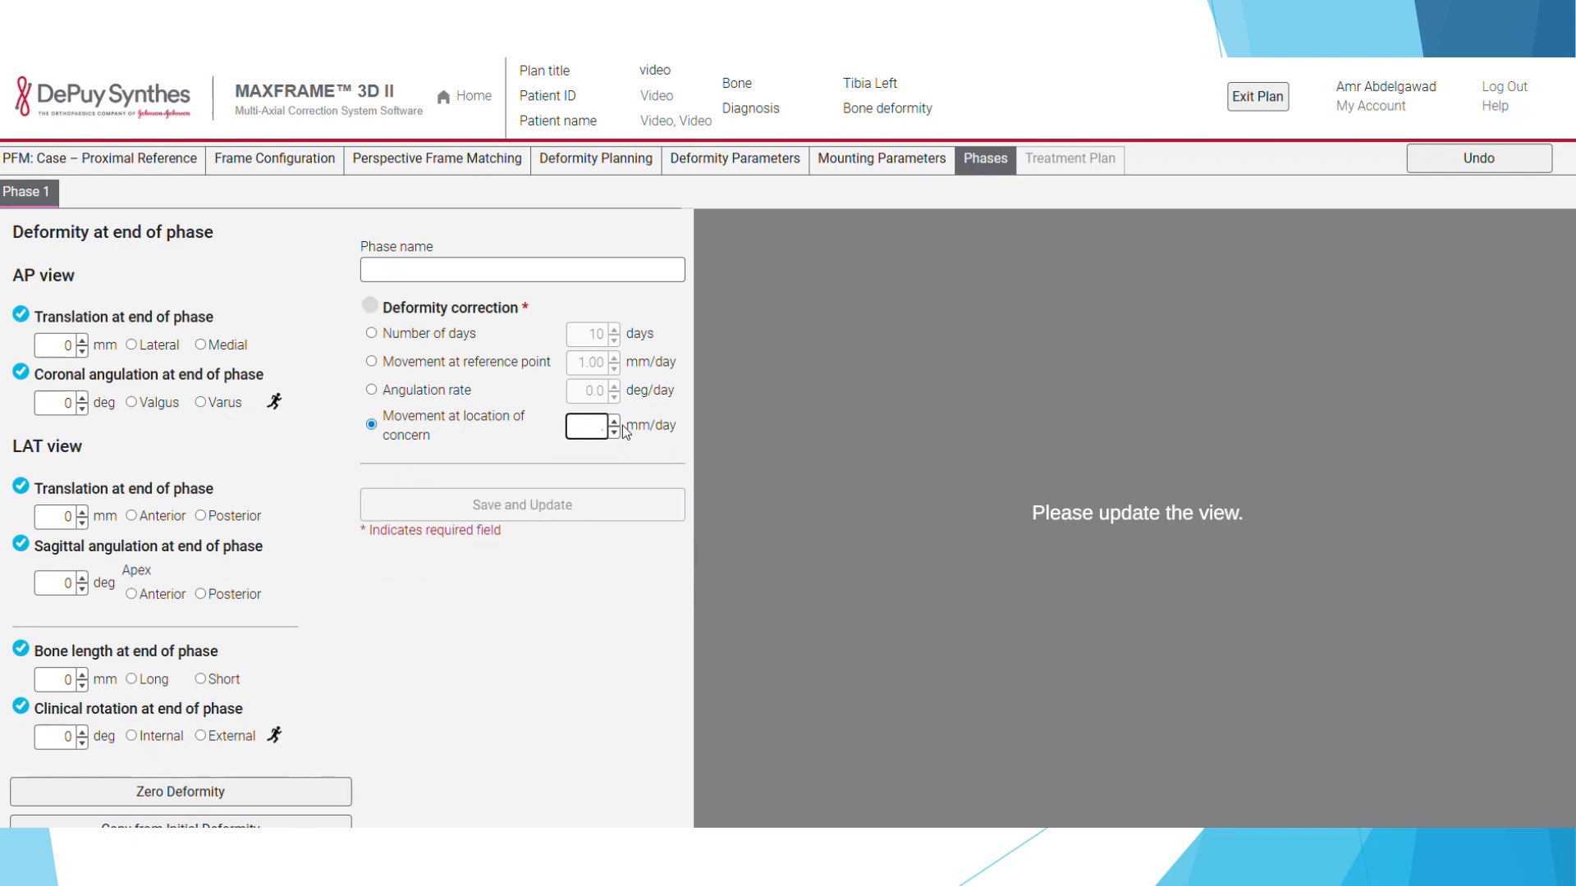
left_click(542, 505)
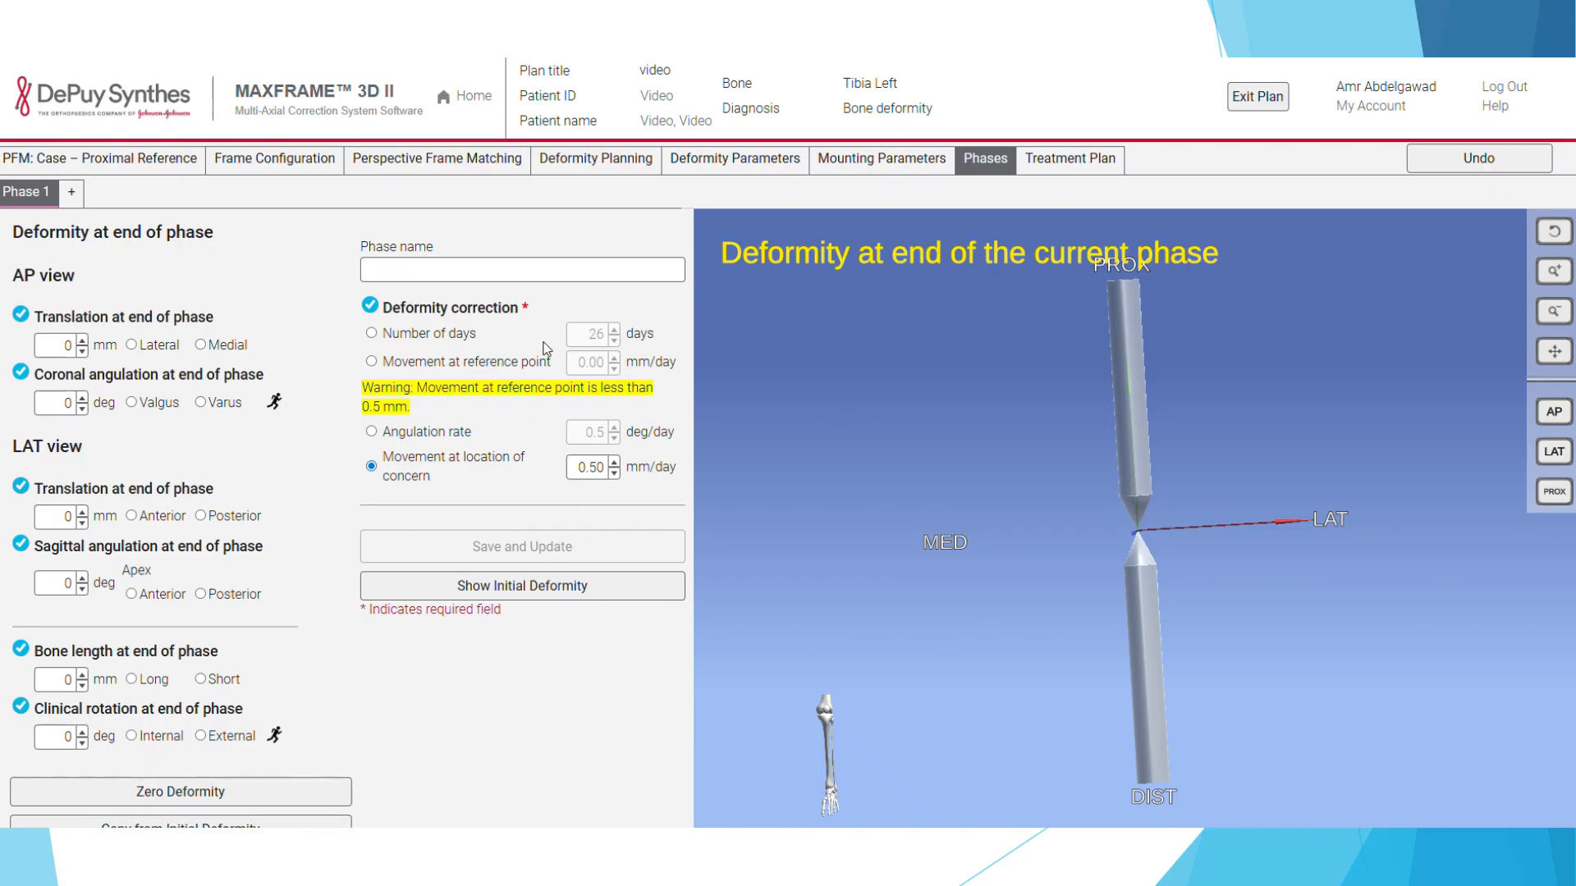
Step: Name the phase "one phare correction" and save it
scroll(548, 351, "down", 1)
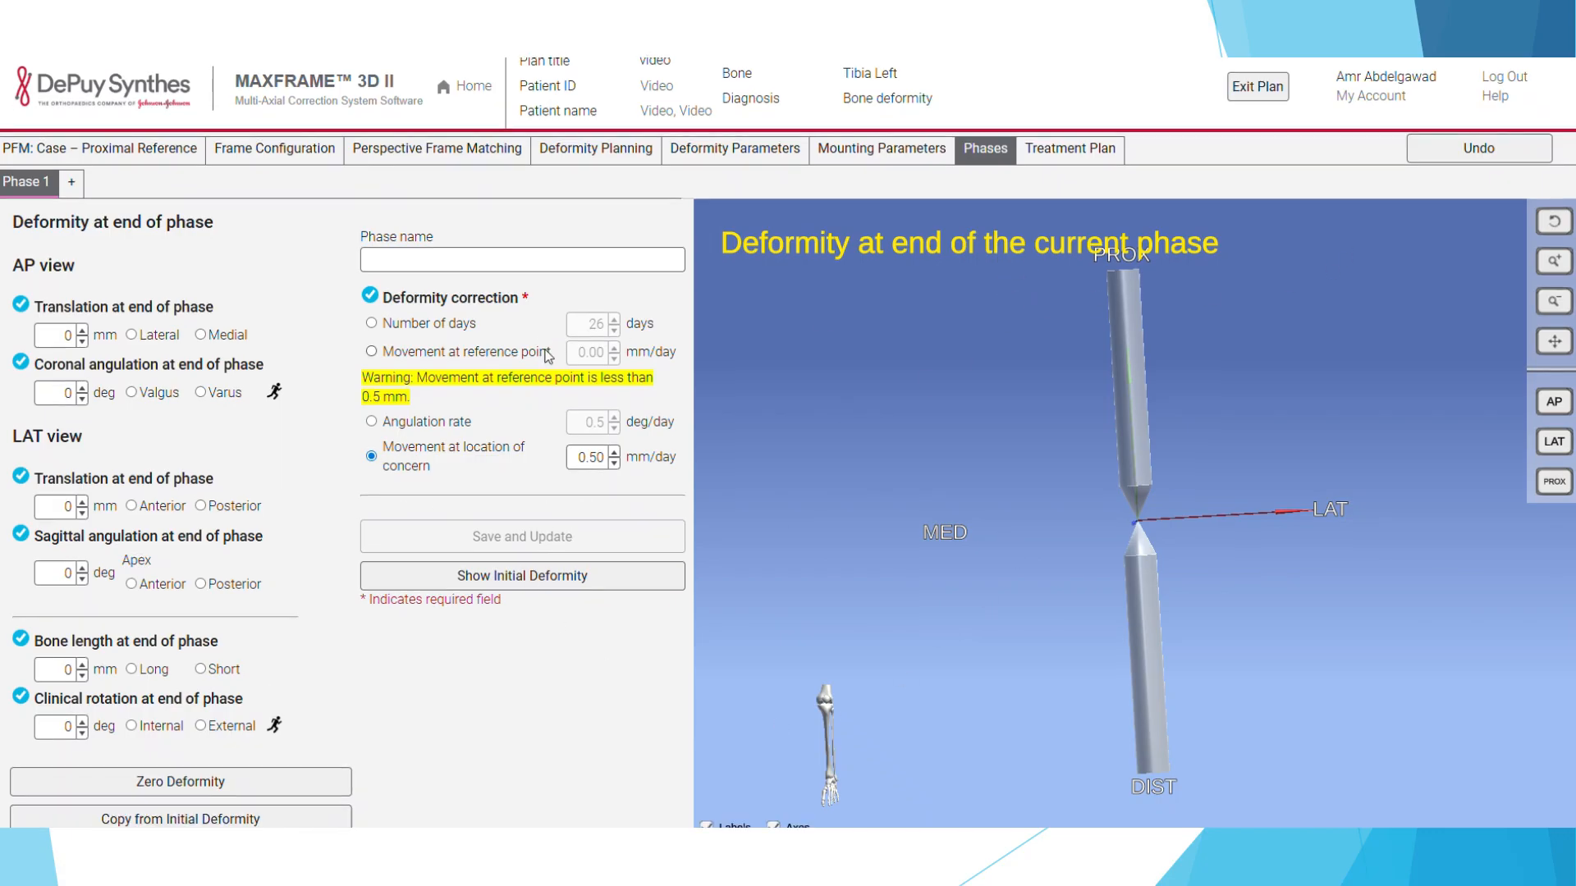
left_click(511, 262)
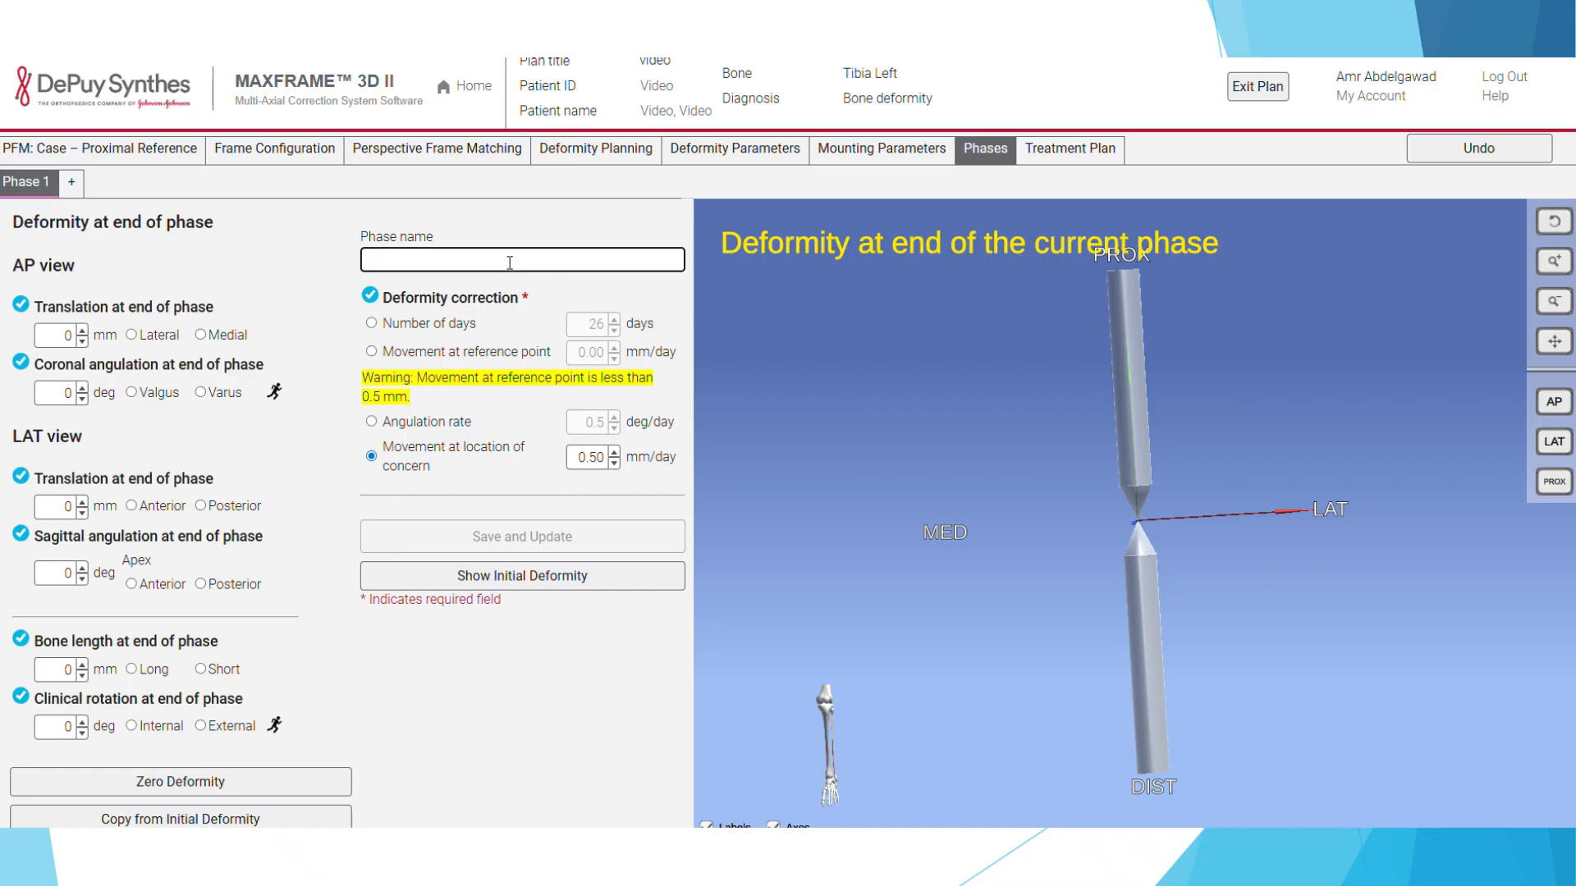
type("one pha")
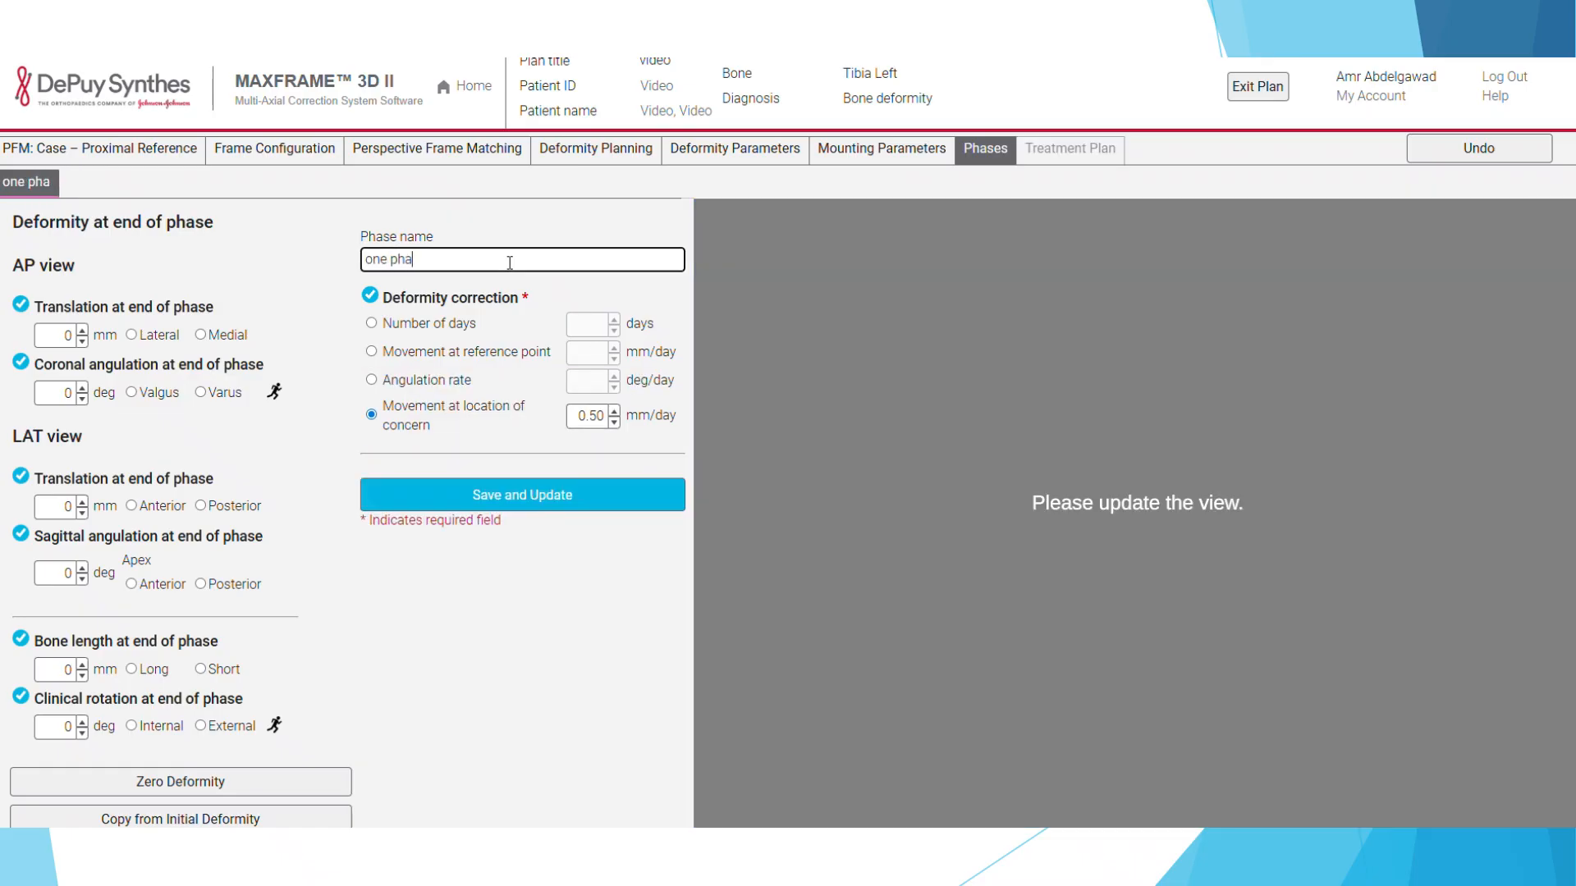
type("re cor")
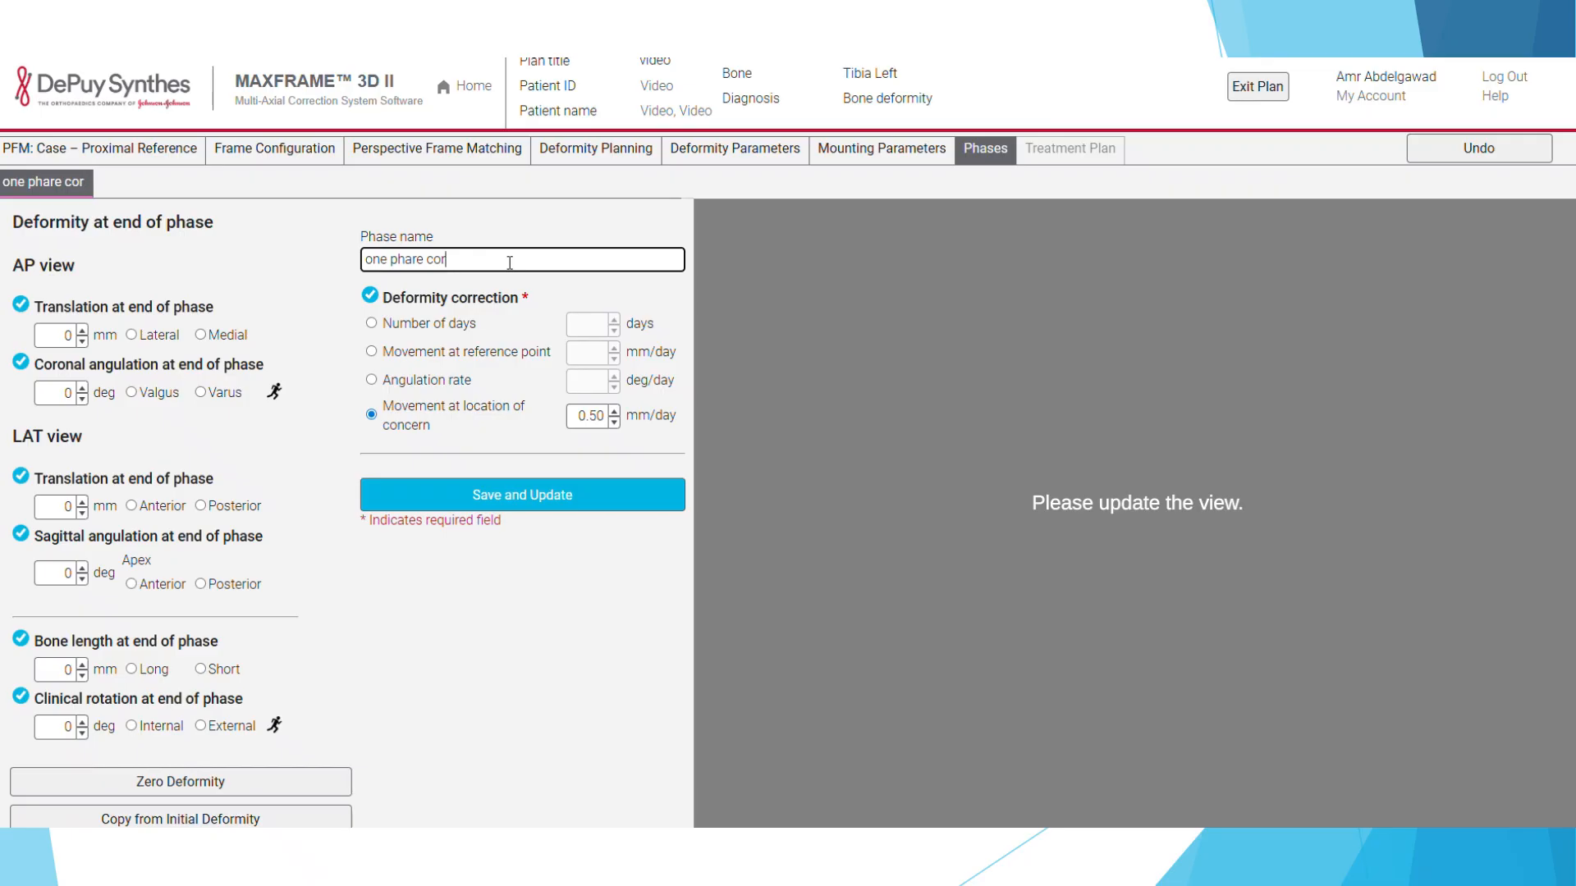
type("rection")
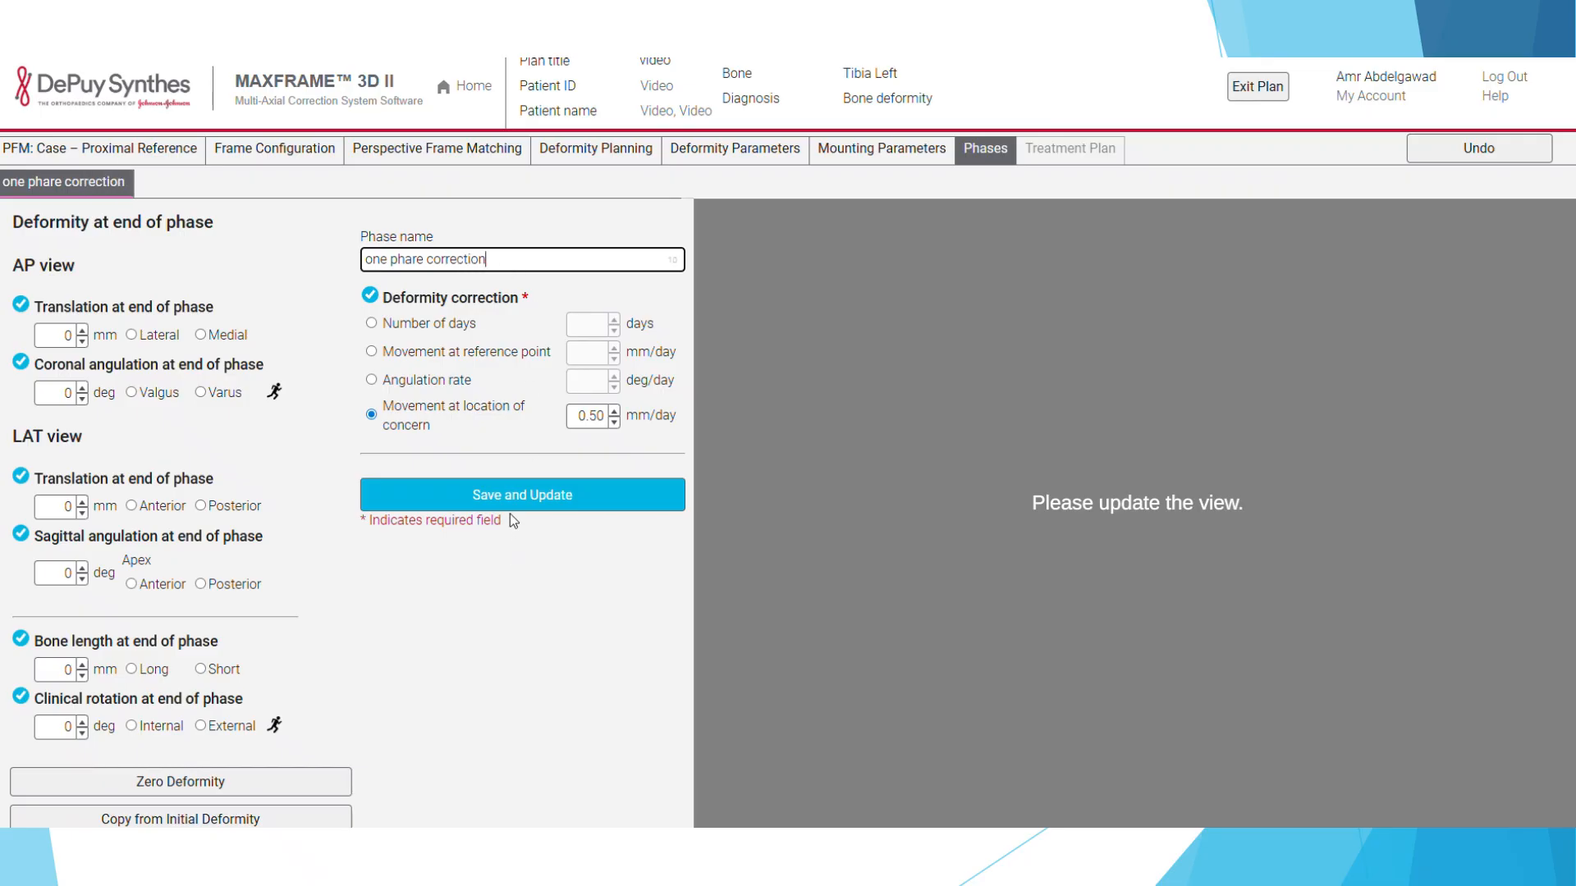
left_click(509, 493)
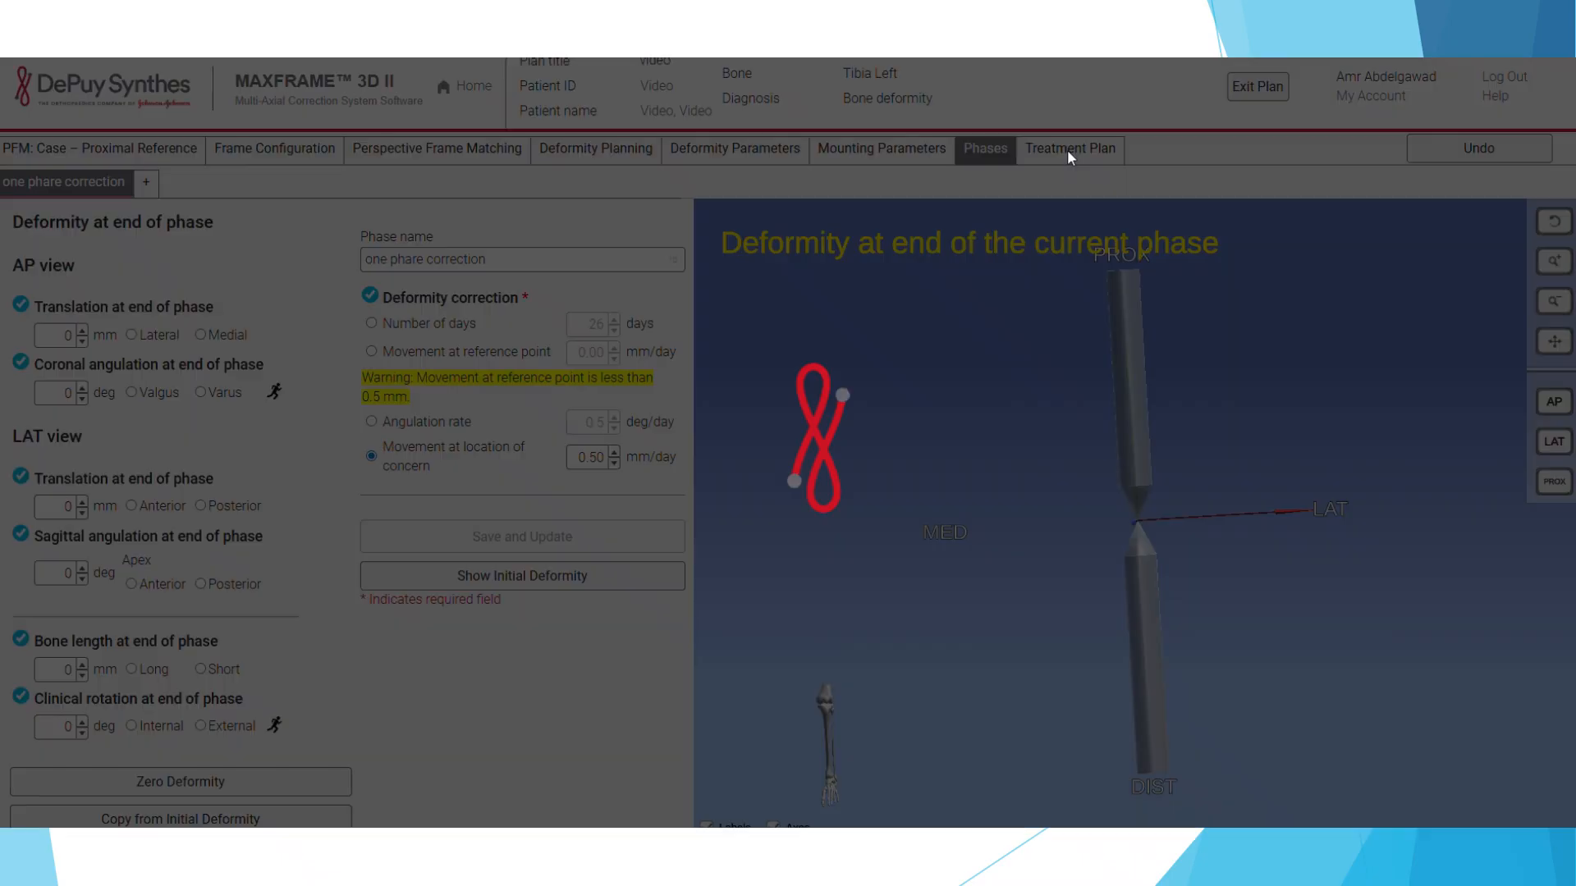
Step: Update the adjustment plan in the treatment plan, view the frame from the front, and advance the simulation to day 26
left_click(1067, 149)
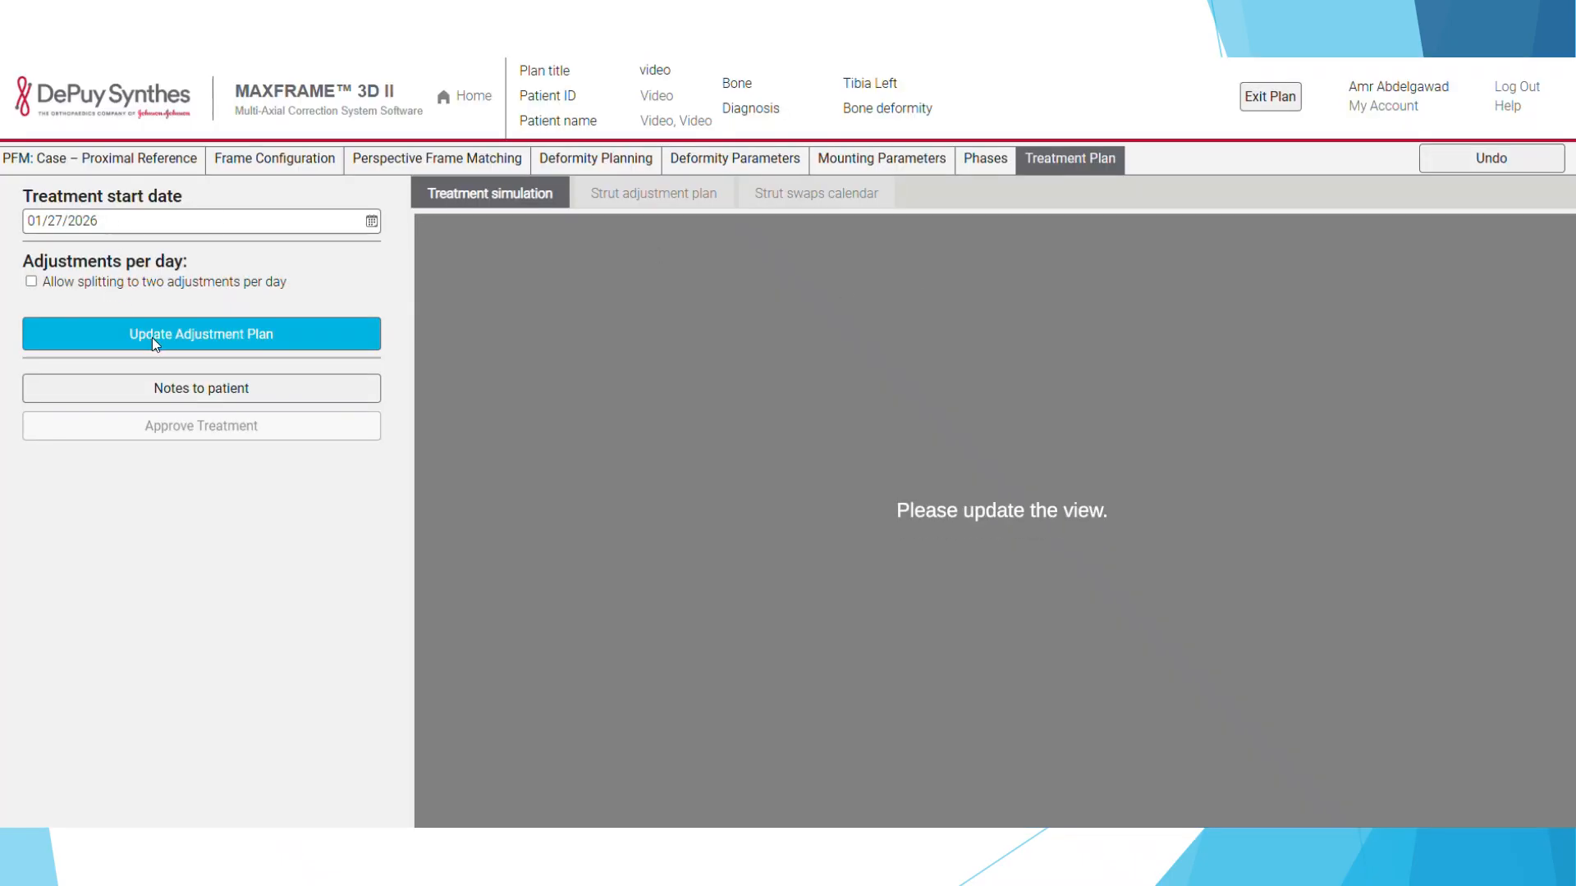
left_click(210, 342)
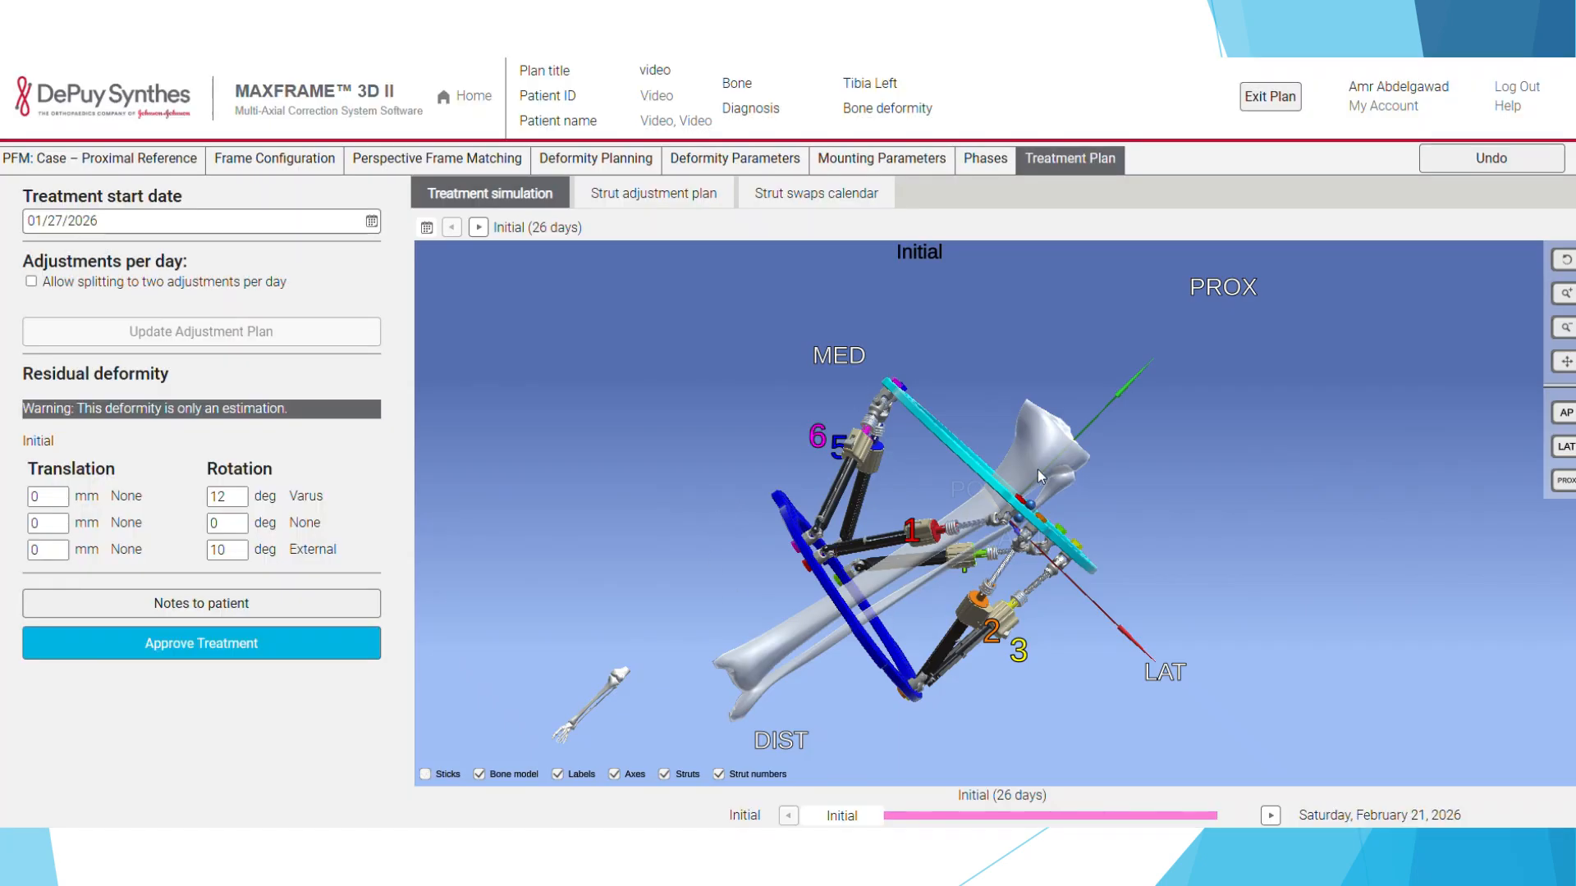
left_click_drag(1042, 476, 1008, 650)
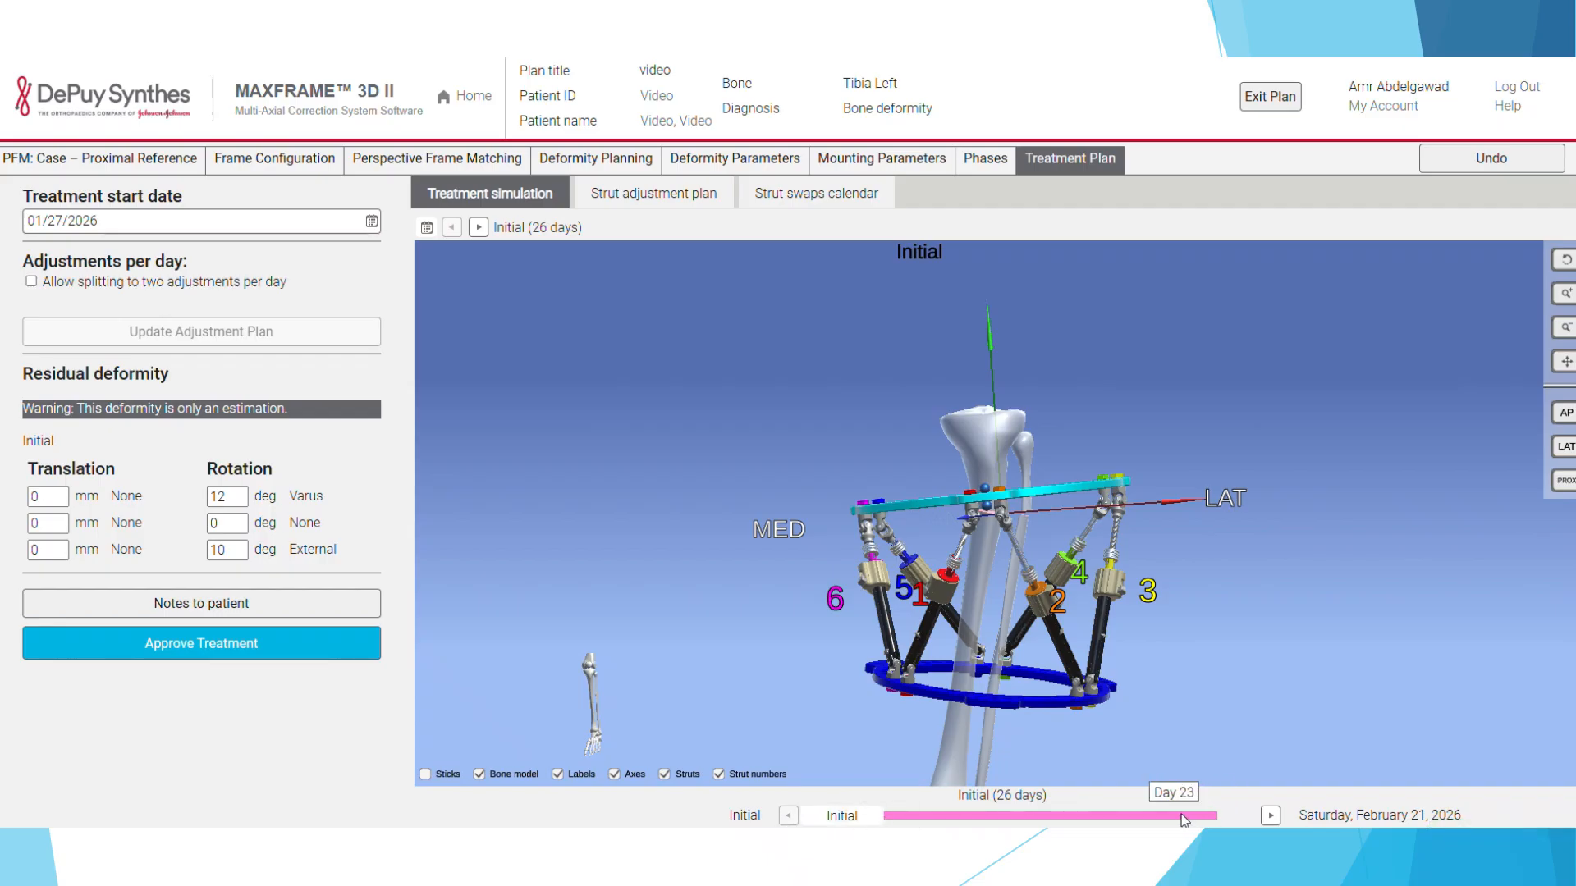
left_click_drag(1185, 819, 1234, 822)
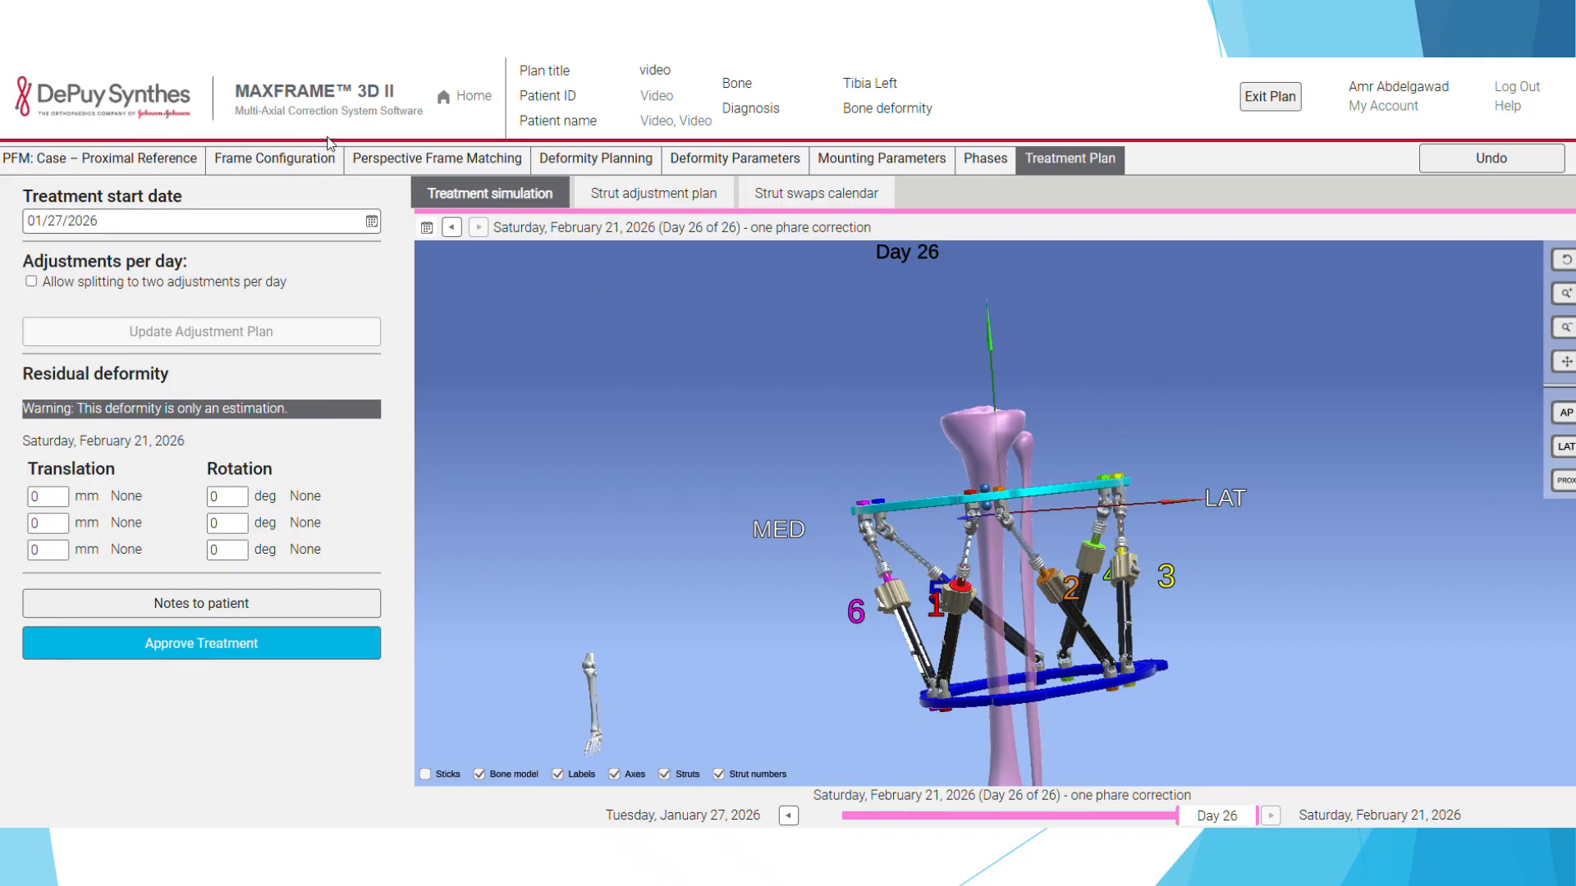
Step: Return to deformity planning and clear all deformity parameters from both the AP and LAT views
left_click(396, 156)
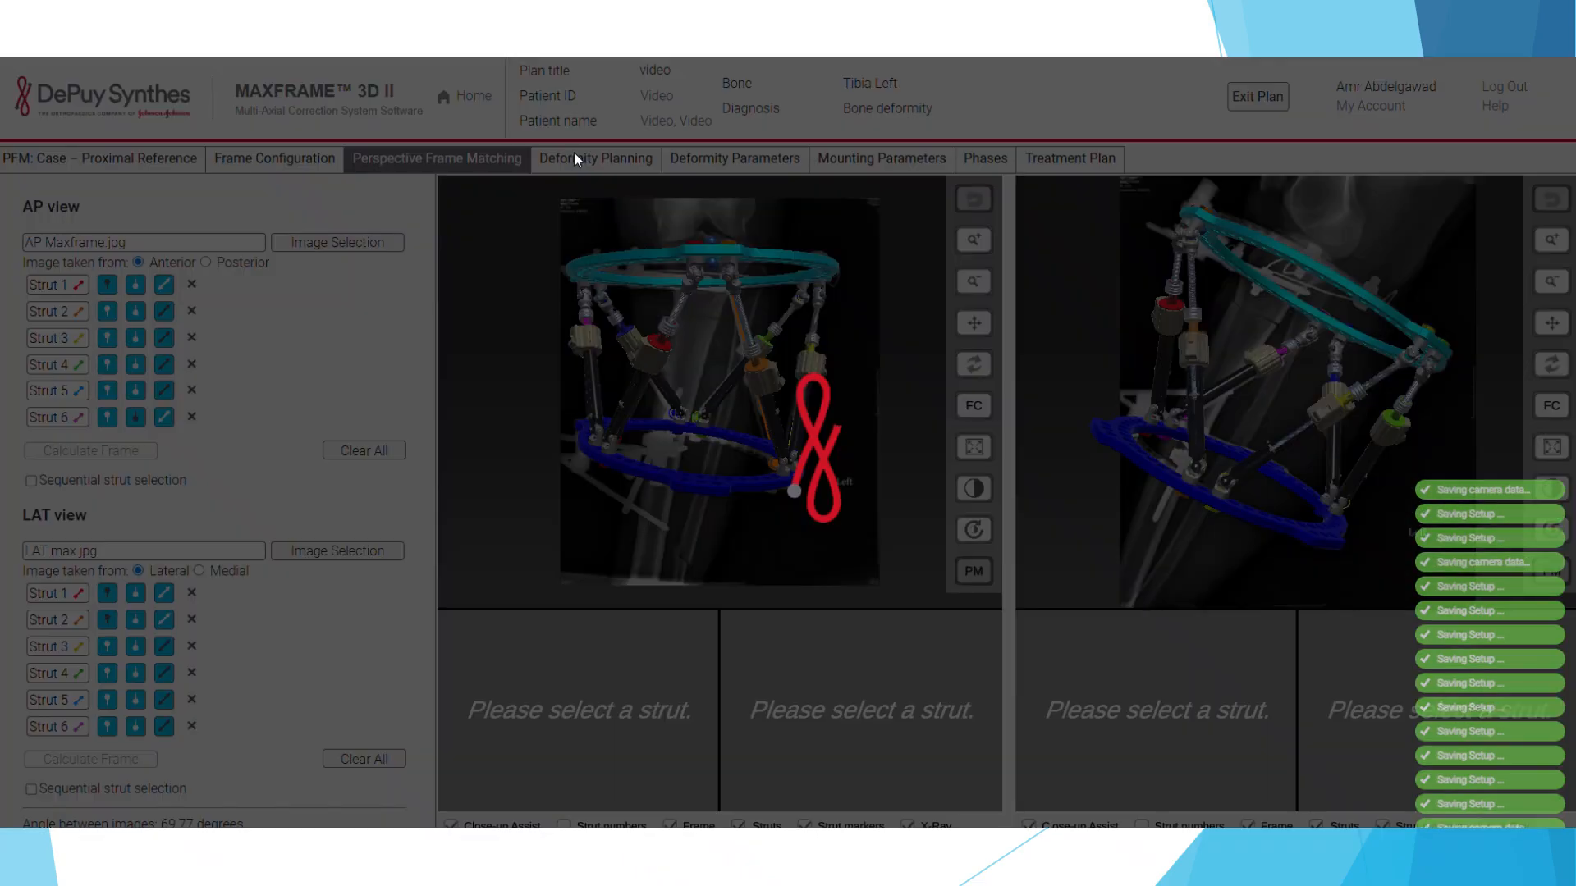
left_click(574, 156)
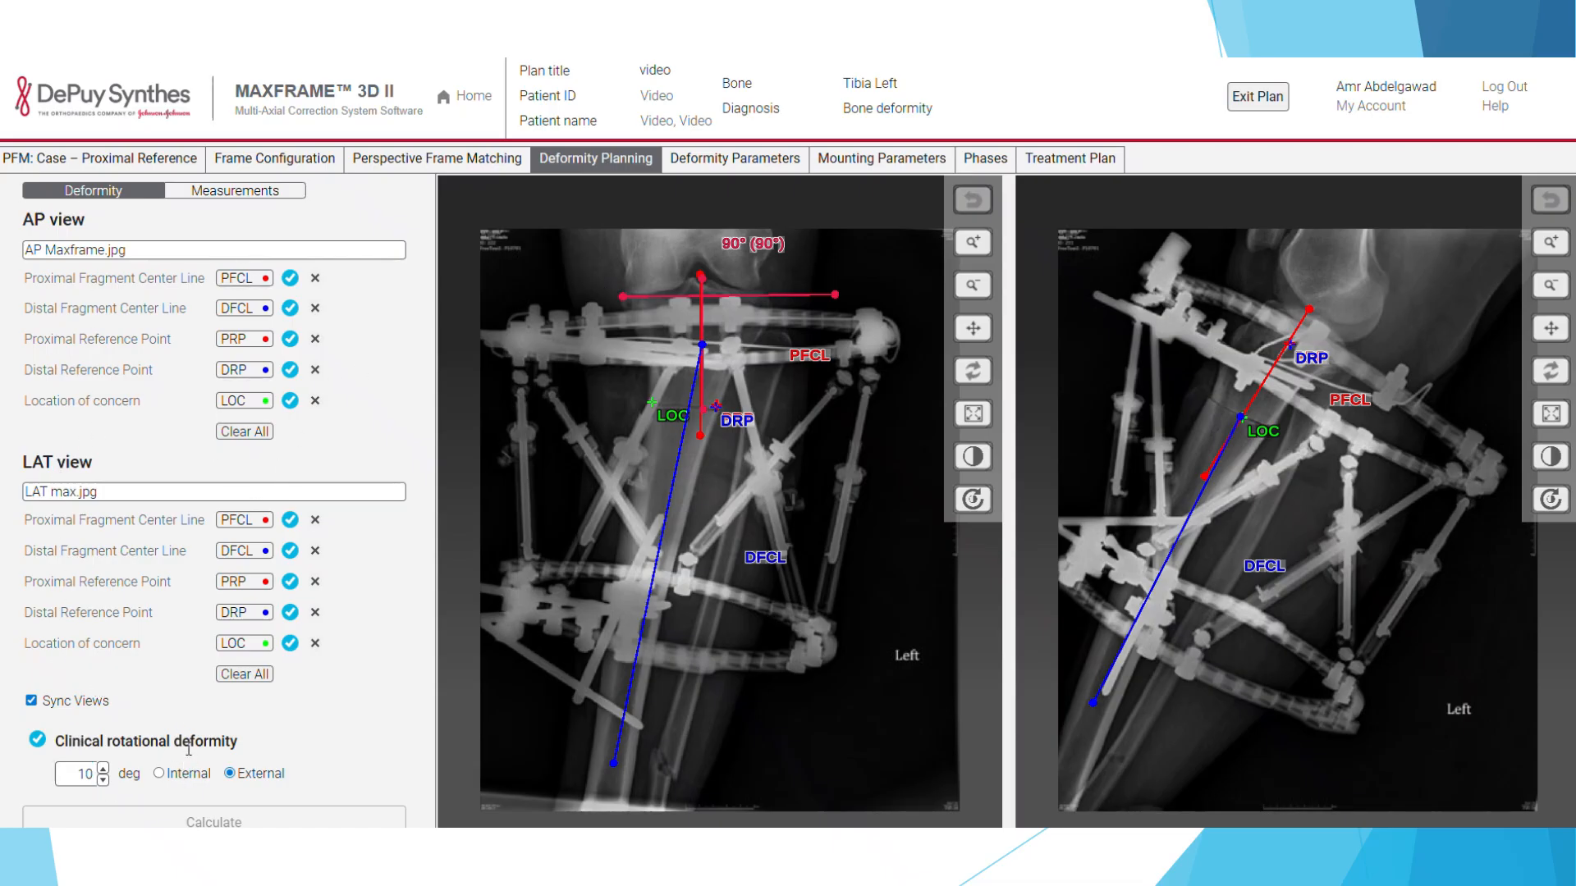
scroll(182, 794, "down", 1)
scroll(192, 493, "up", 1)
scroll(192, 495, "down", 1)
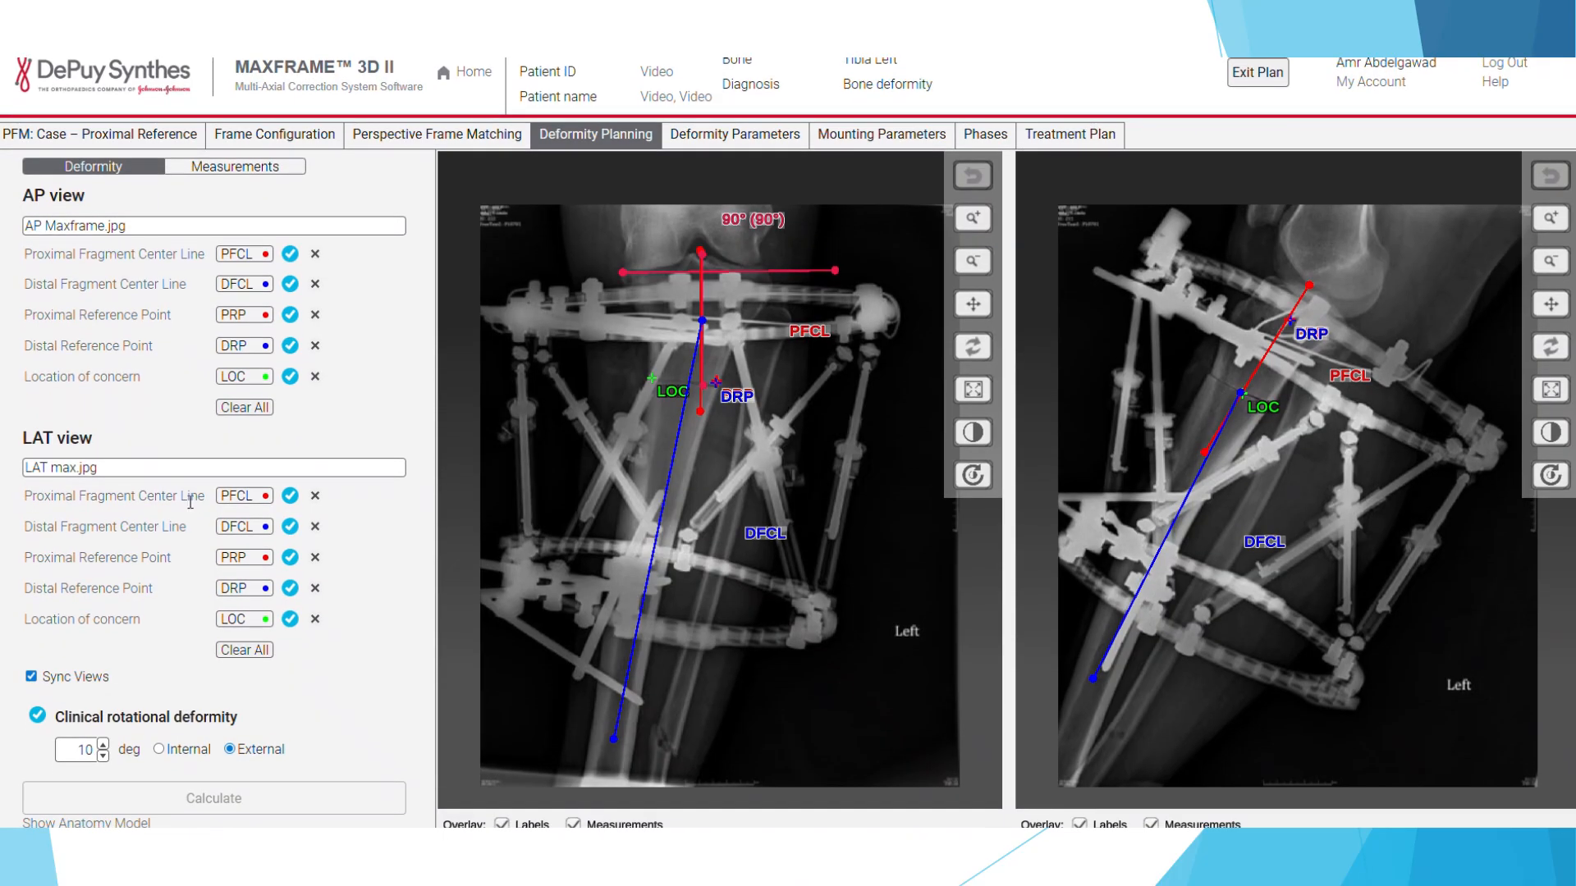
scroll(208, 811, "up", 1)
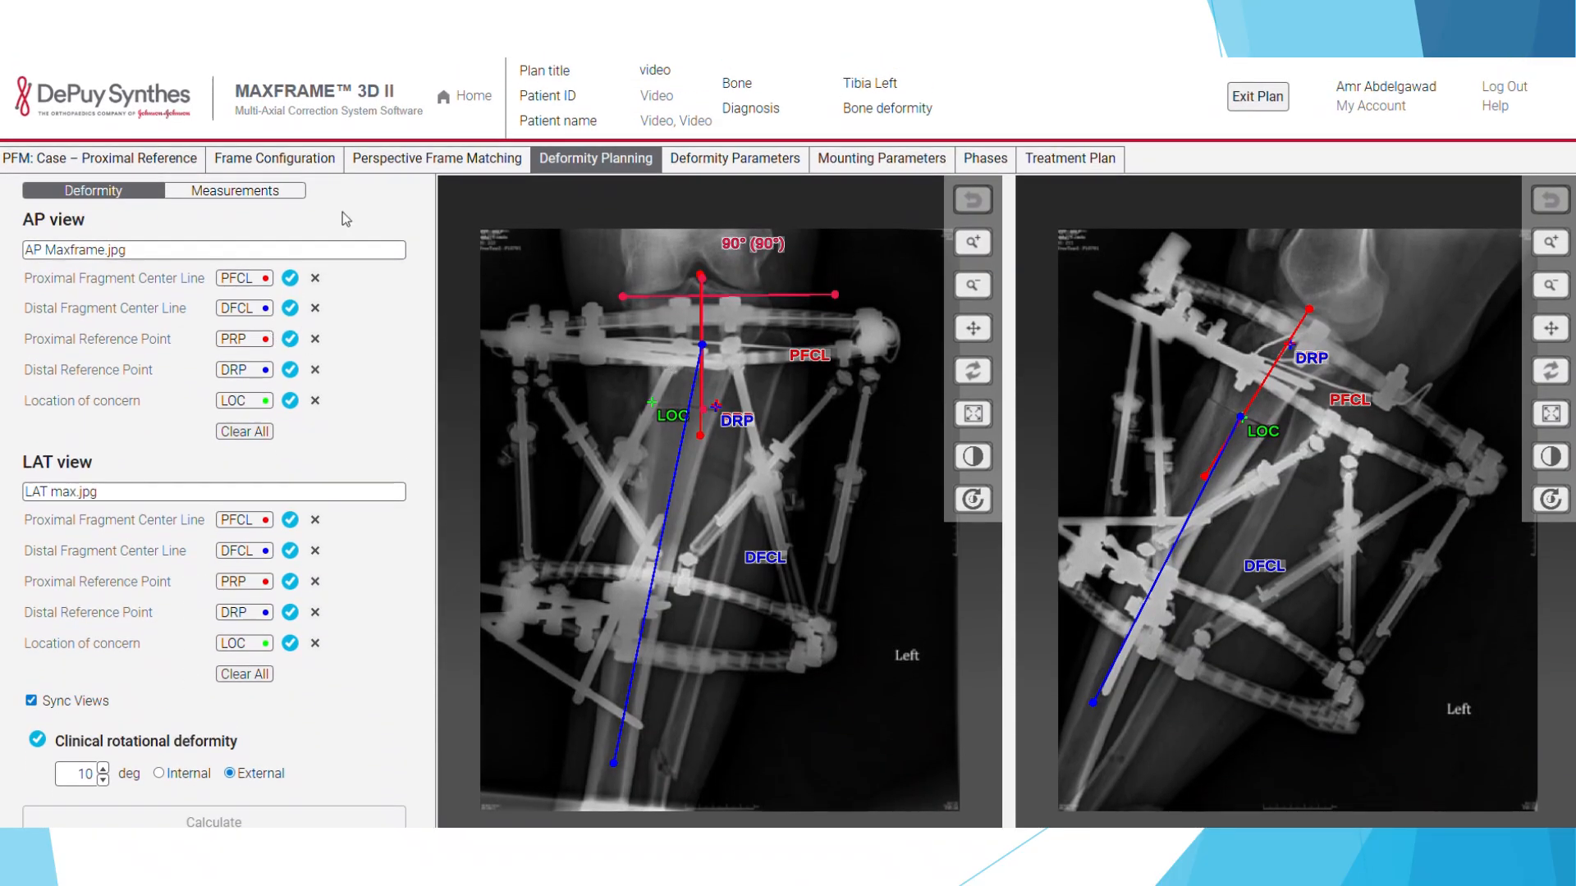
left_click(244, 432)
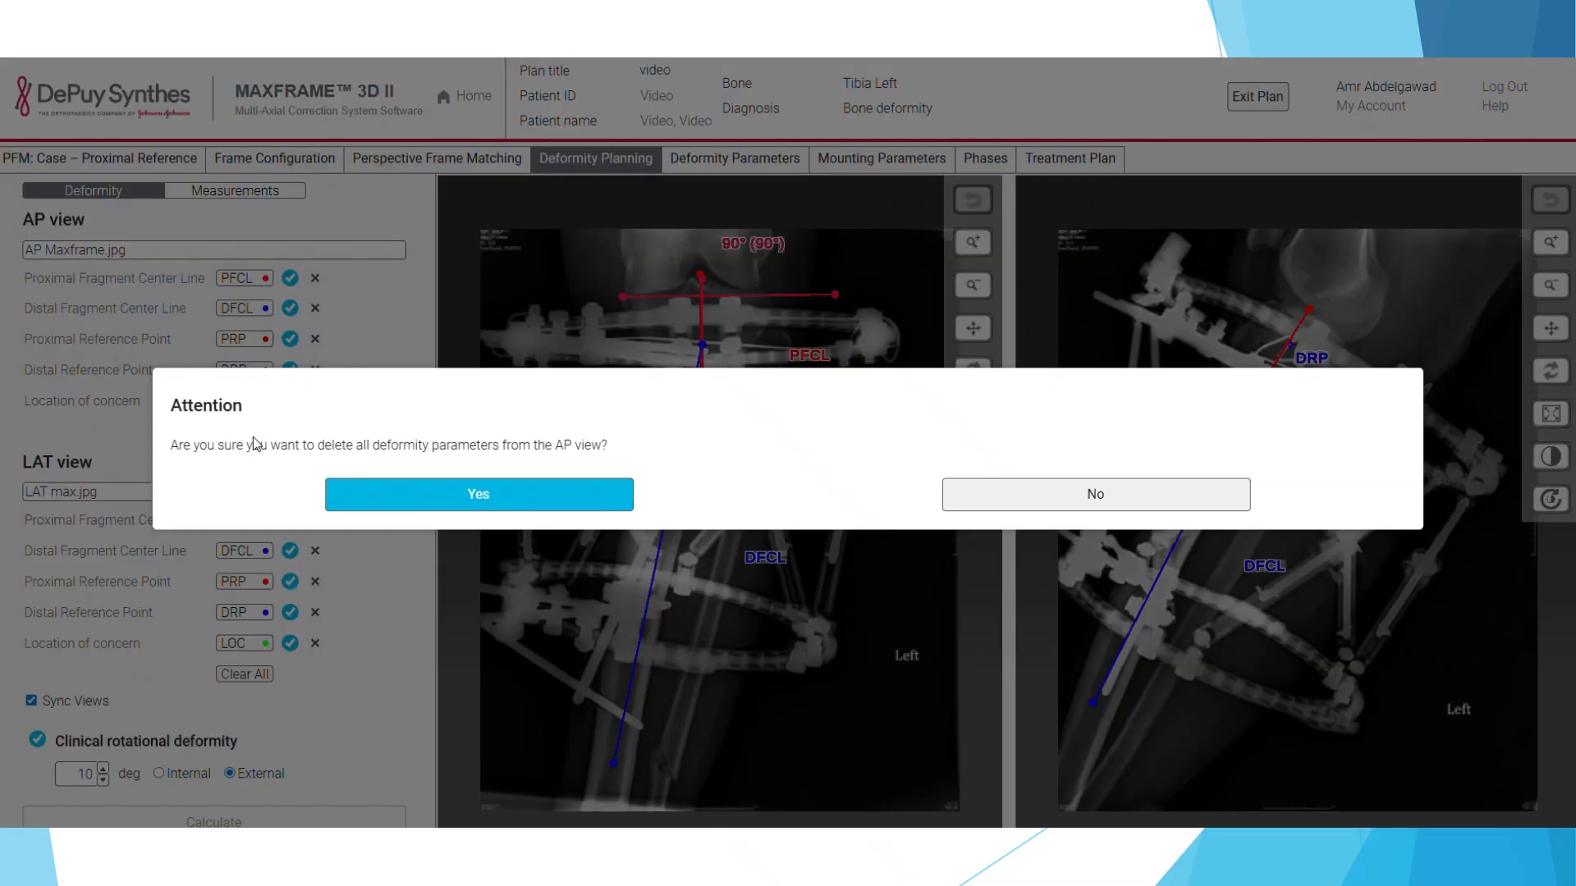
left_click(461, 494)
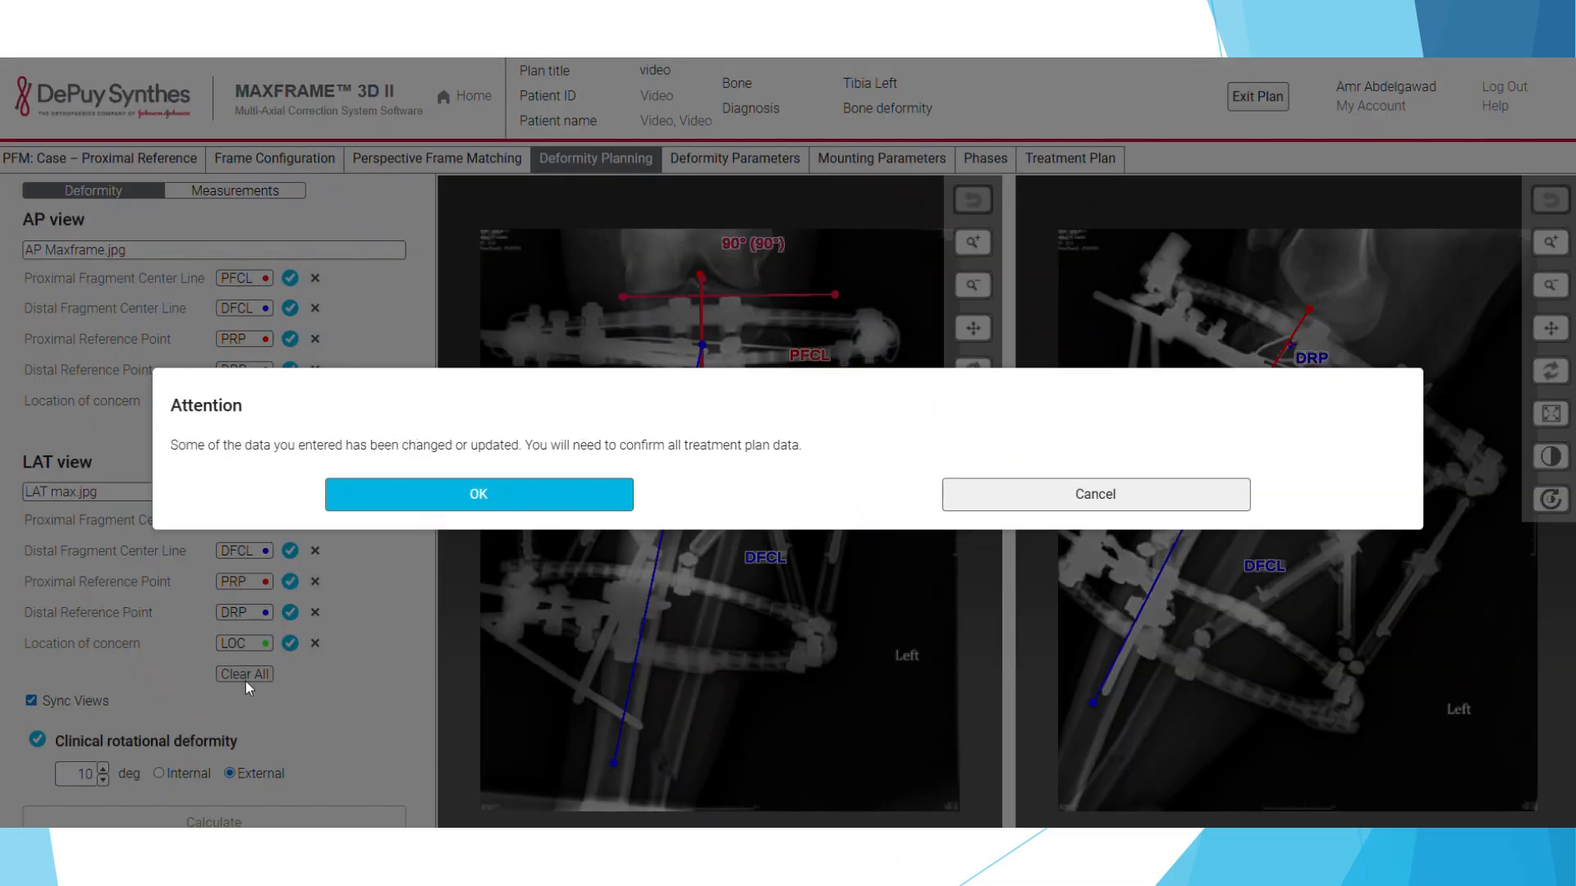
left_click(494, 492)
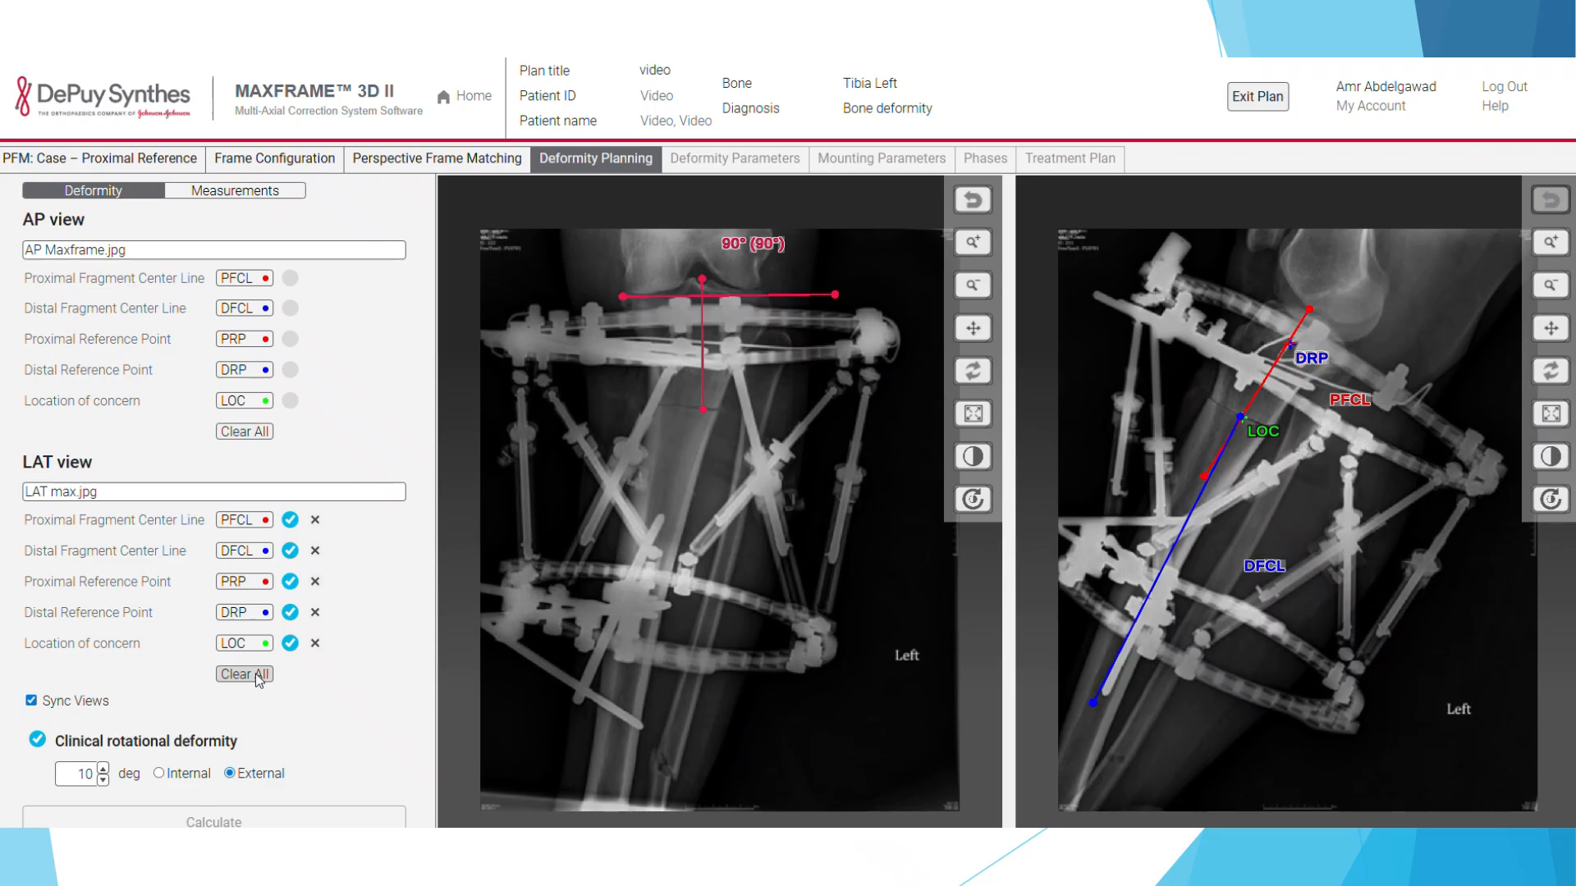
left_click(261, 674)
left_click(491, 502)
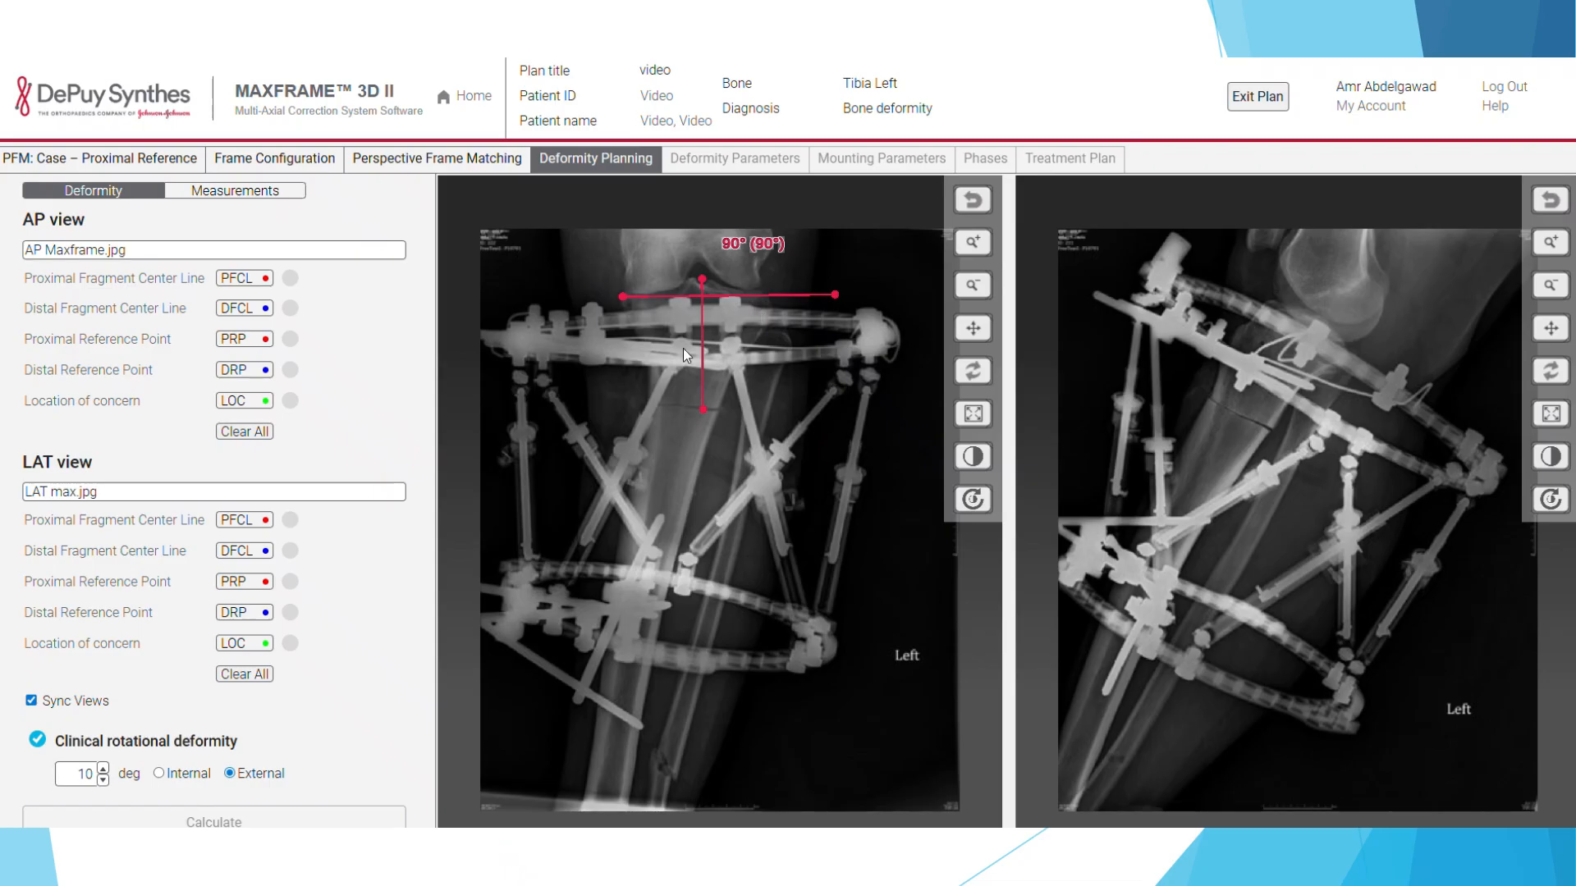
Step: Draw the proximal fragment center line from the knee joint past the osteotomy and the distal fragment center line along the tibial shaft in the AP view
left_click(233, 279)
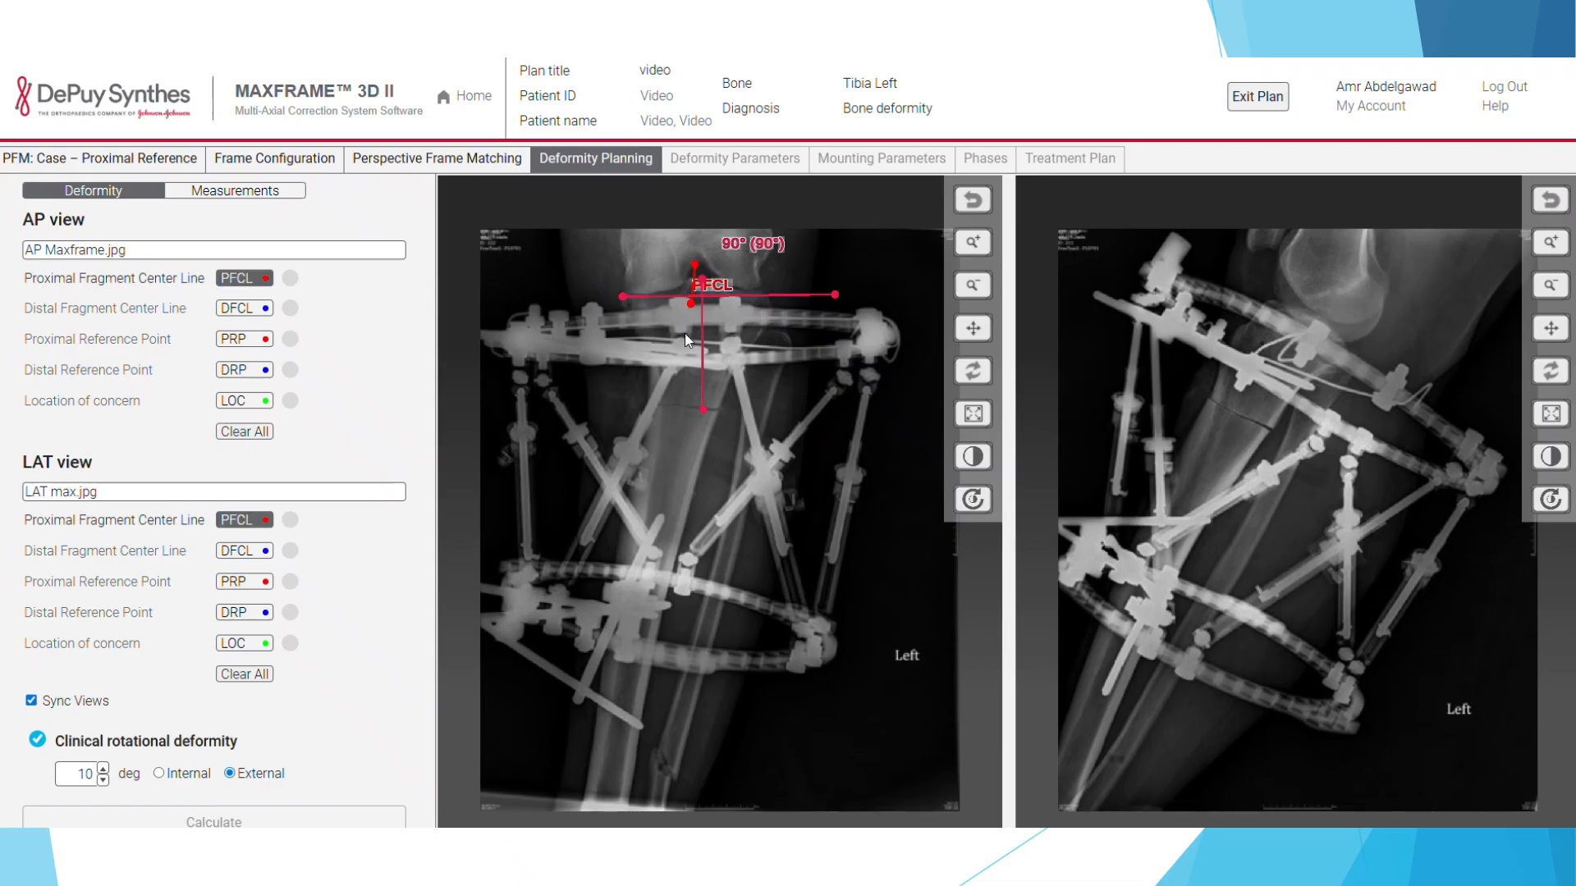
left_click(683, 447)
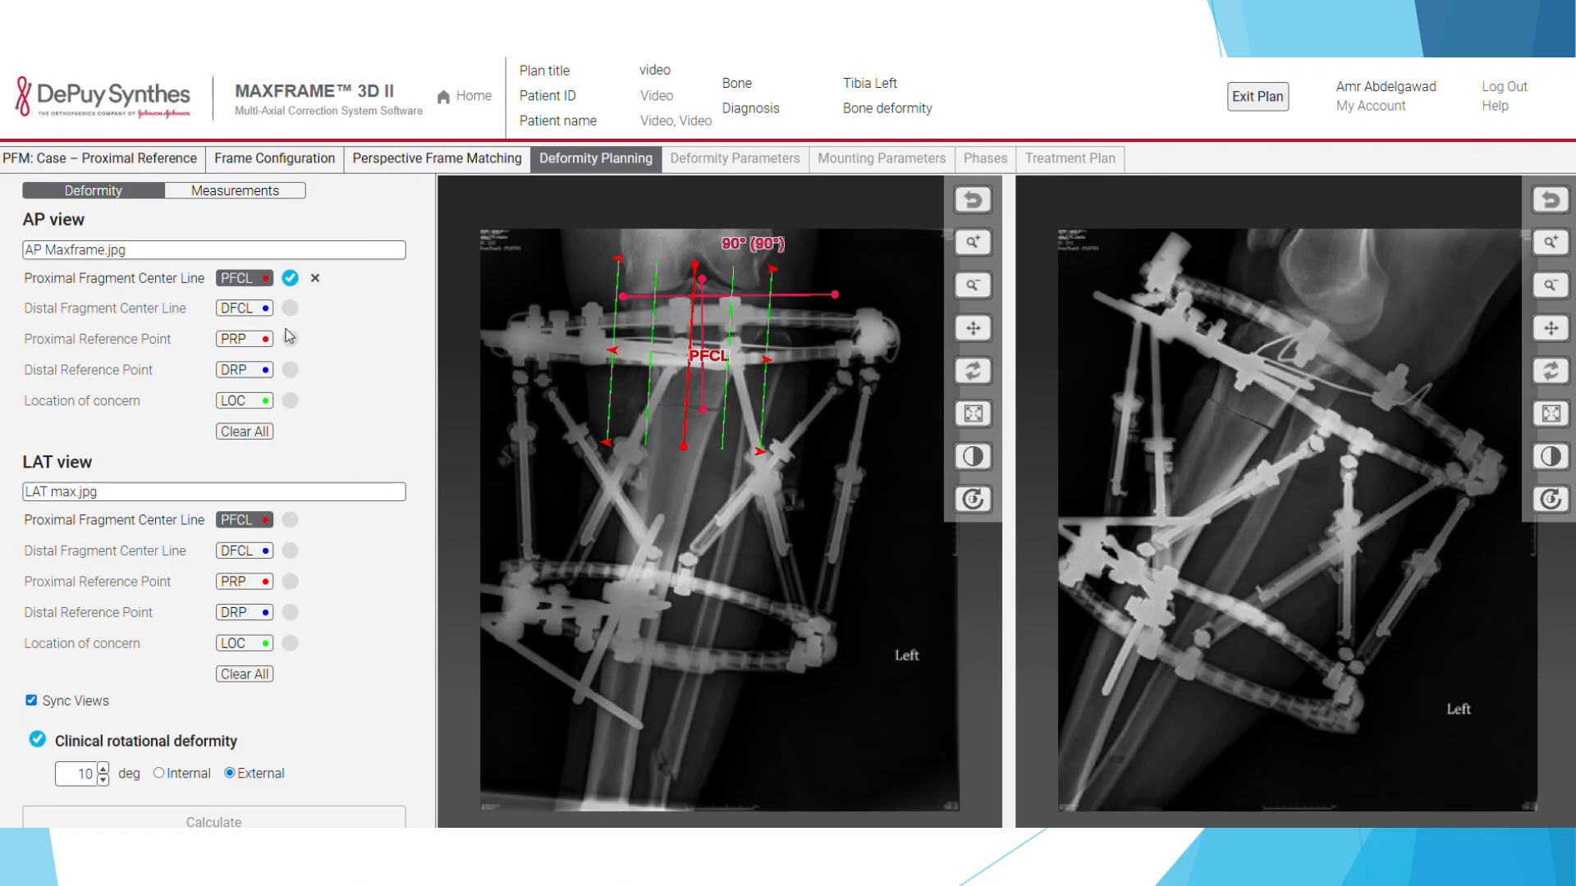
left_click(256, 310)
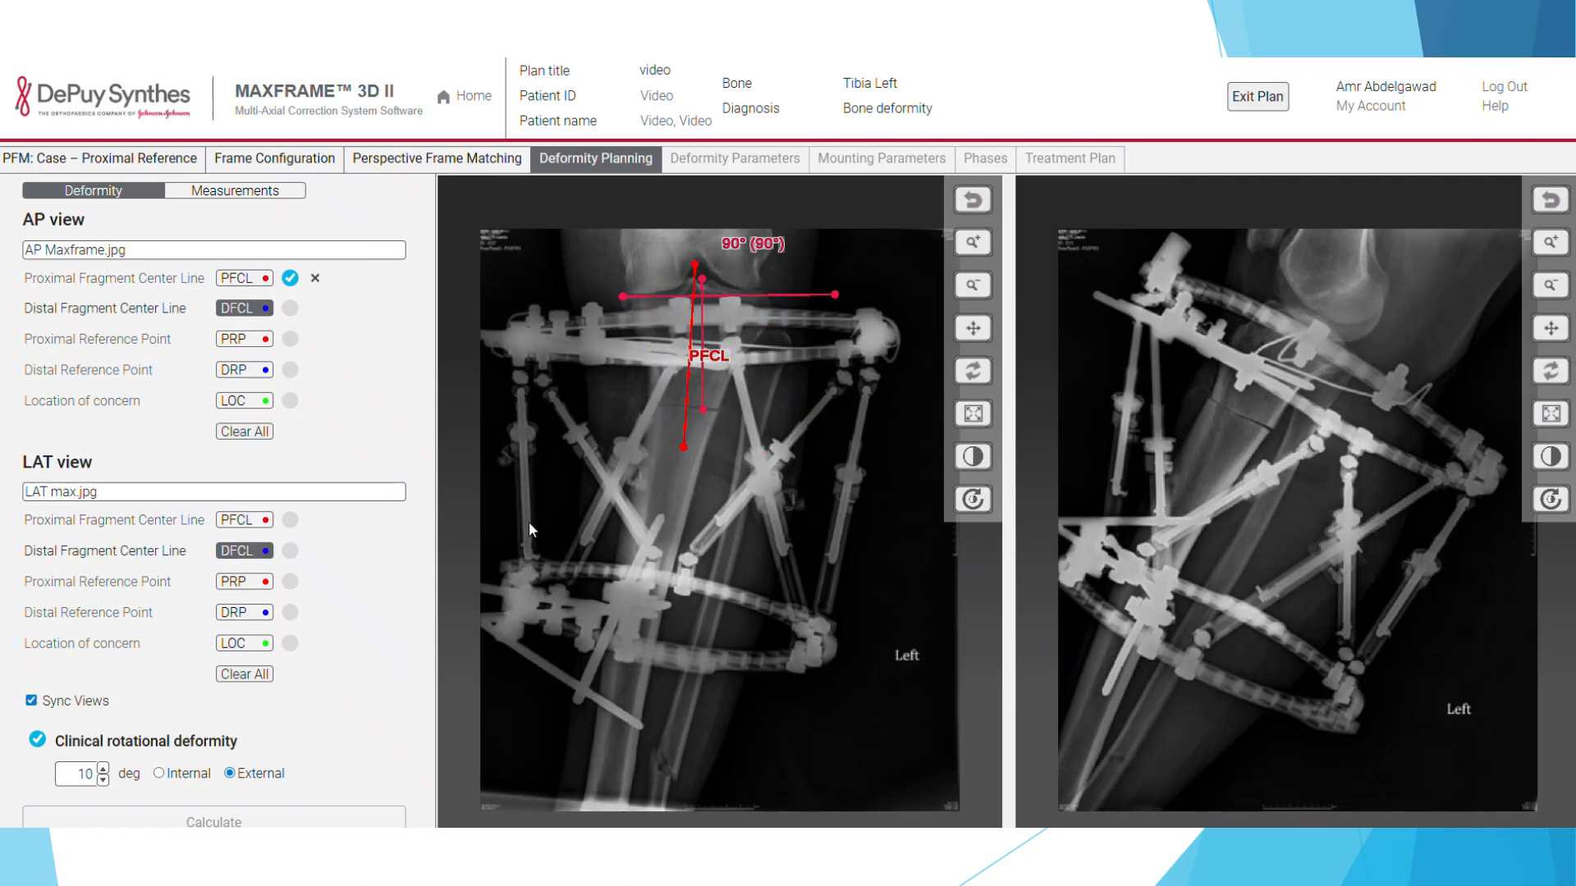
left_click(608, 763)
left_click(715, 232)
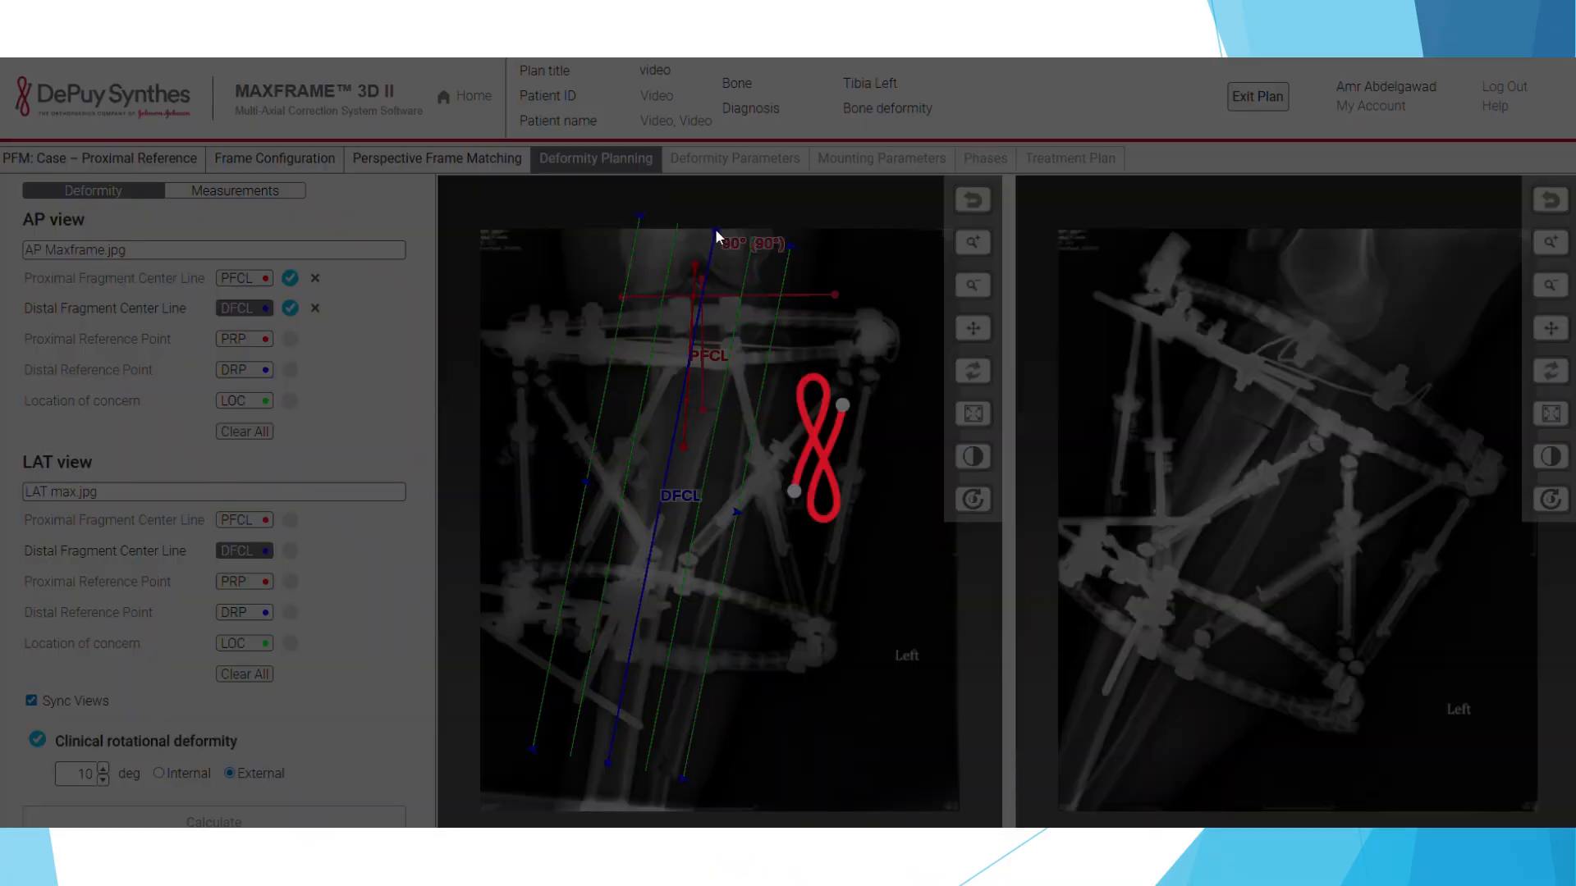
Step: In the AP view, place the proximal and distal reference points together at the fibular head and the location of concern at the medial osteotomy edge
left_click(753, 341)
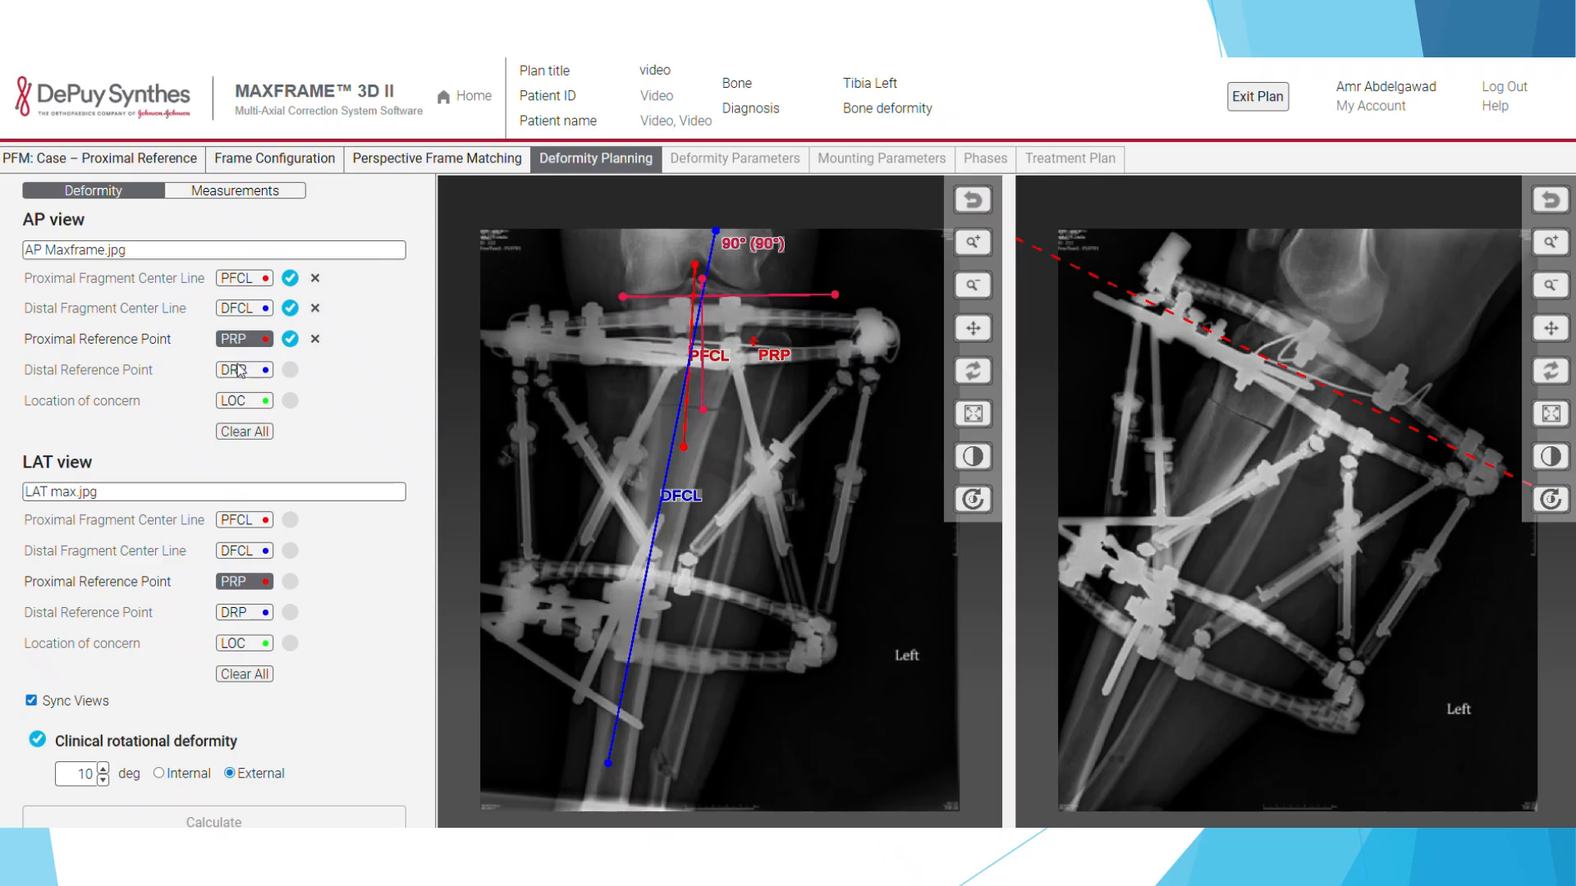
left_click(237, 366)
left_click(237, 366)
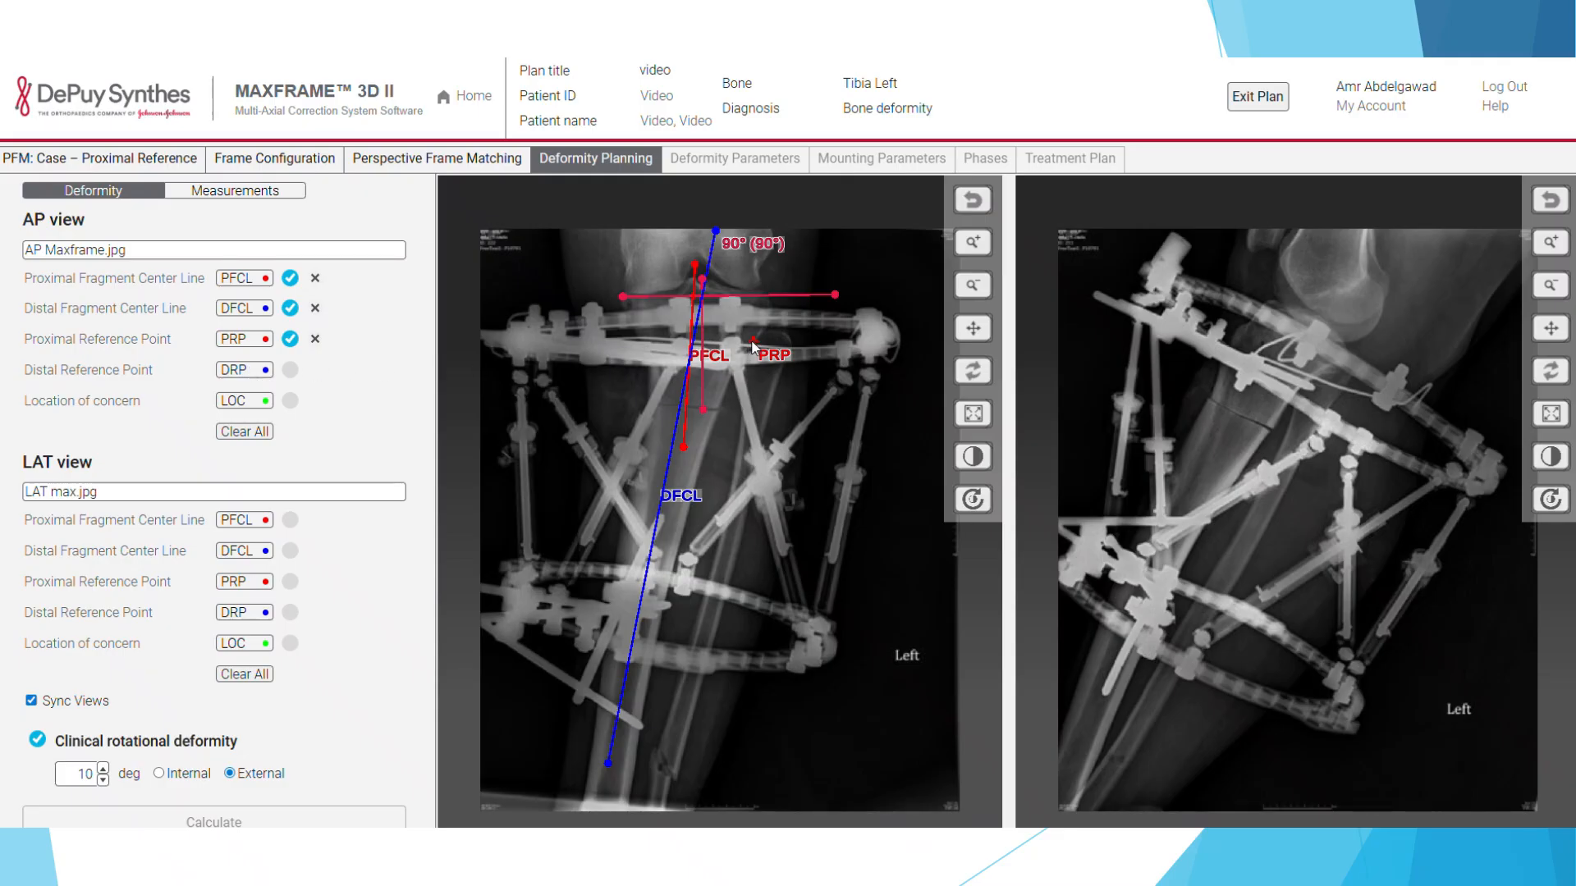
left_click(234, 371)
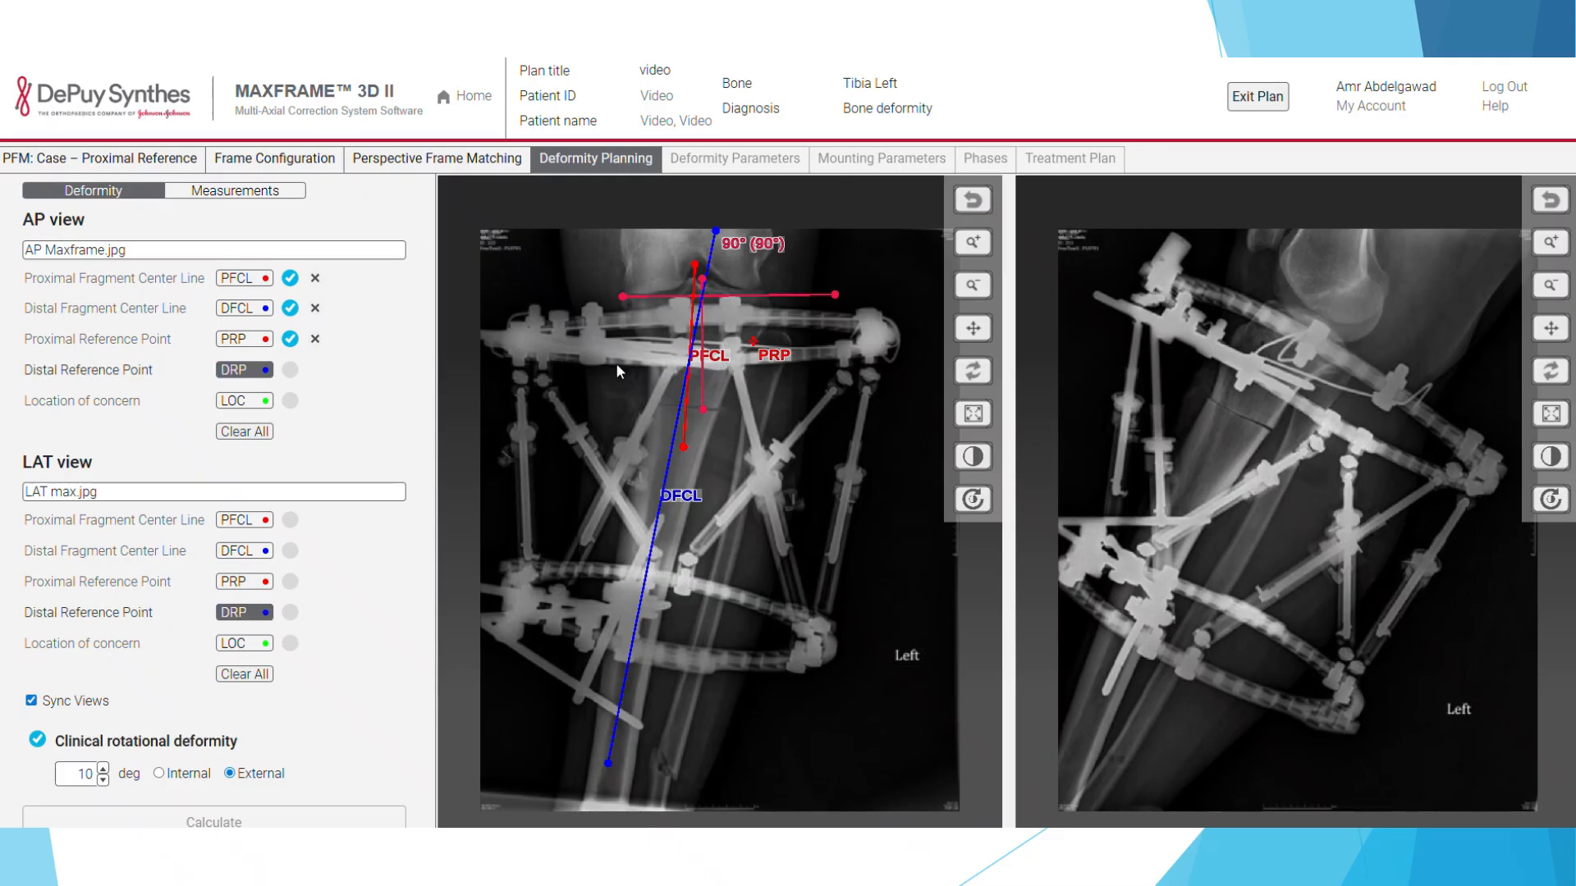
left_click(754, 340)
left_click(222, 402)
left_click(648, 403)
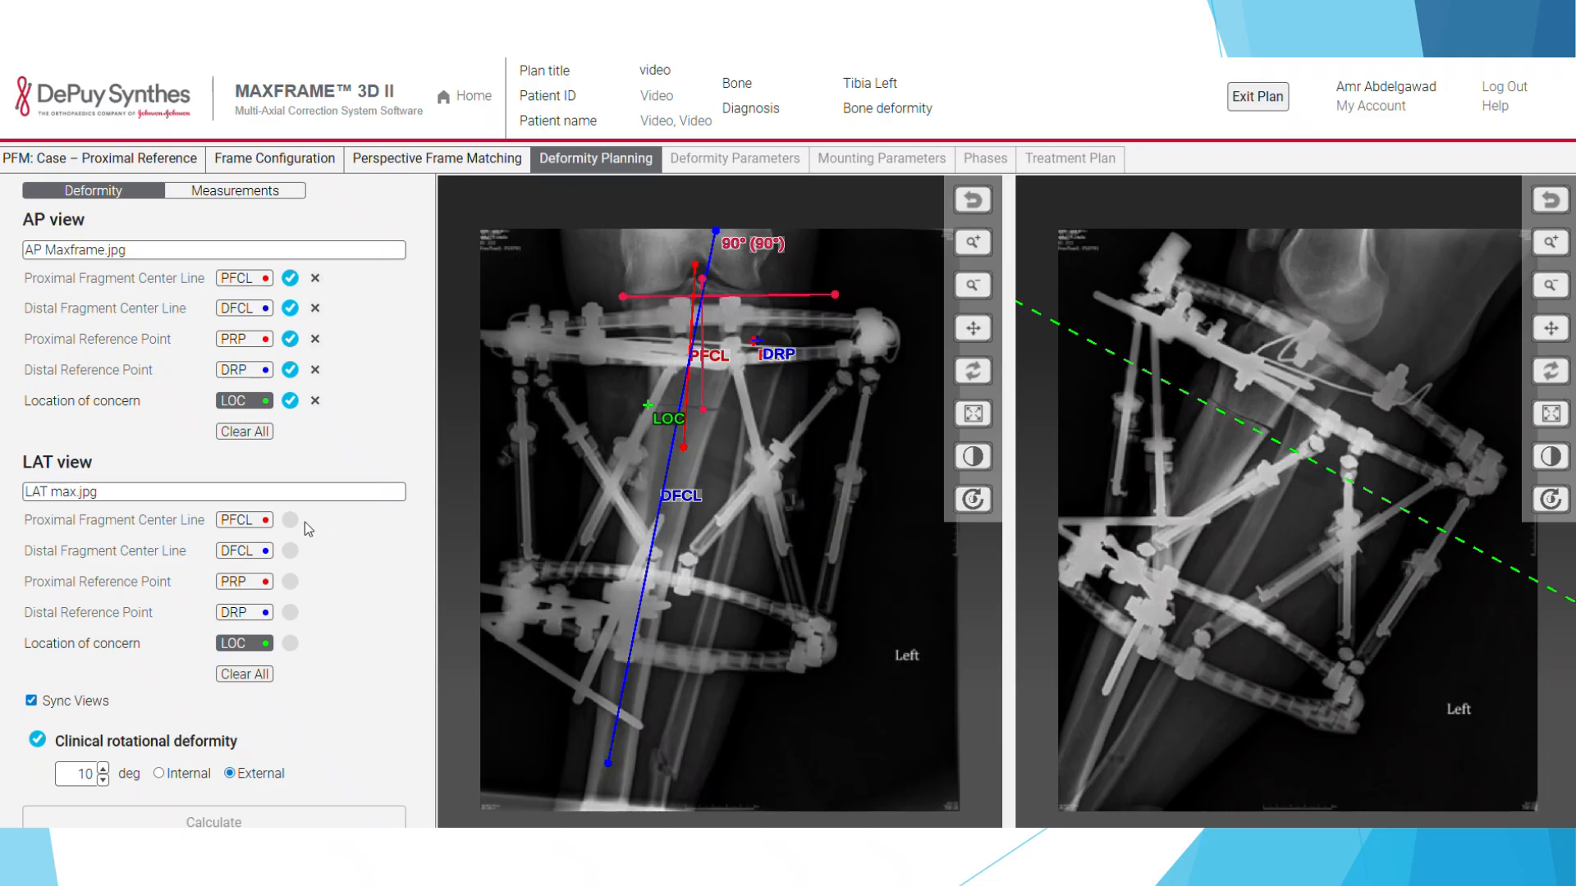
Step: Draw the proximal fragment center line from the knee to the osteotomy and the distal fragment center line along the tibial shaft in the LAT view
left_click(247, 525)
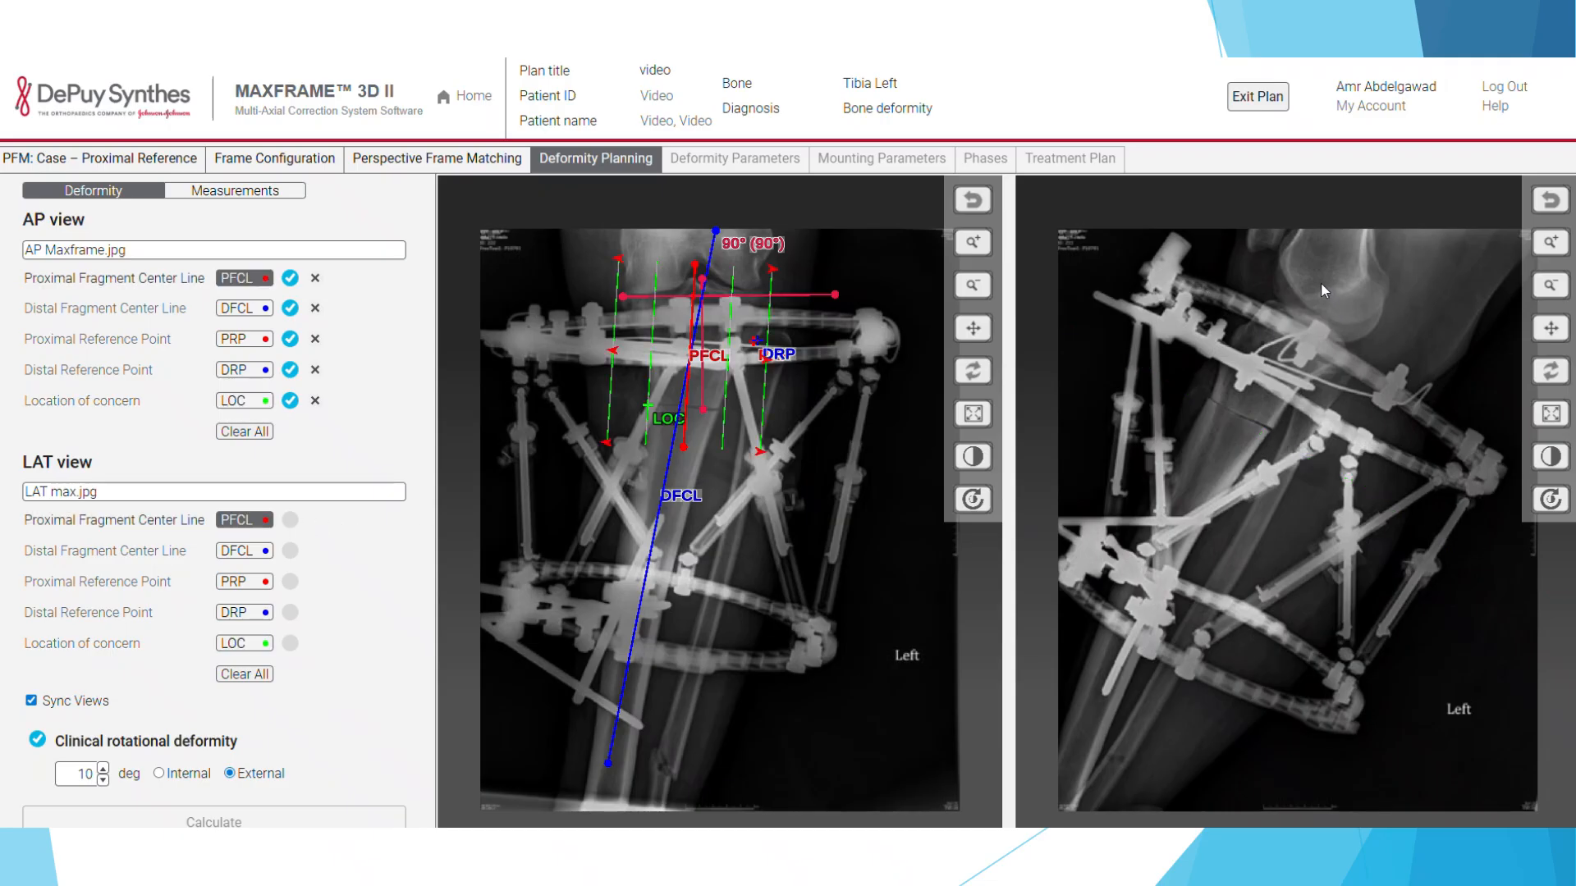
left_click_drag(1321, 283, 1242, 422)
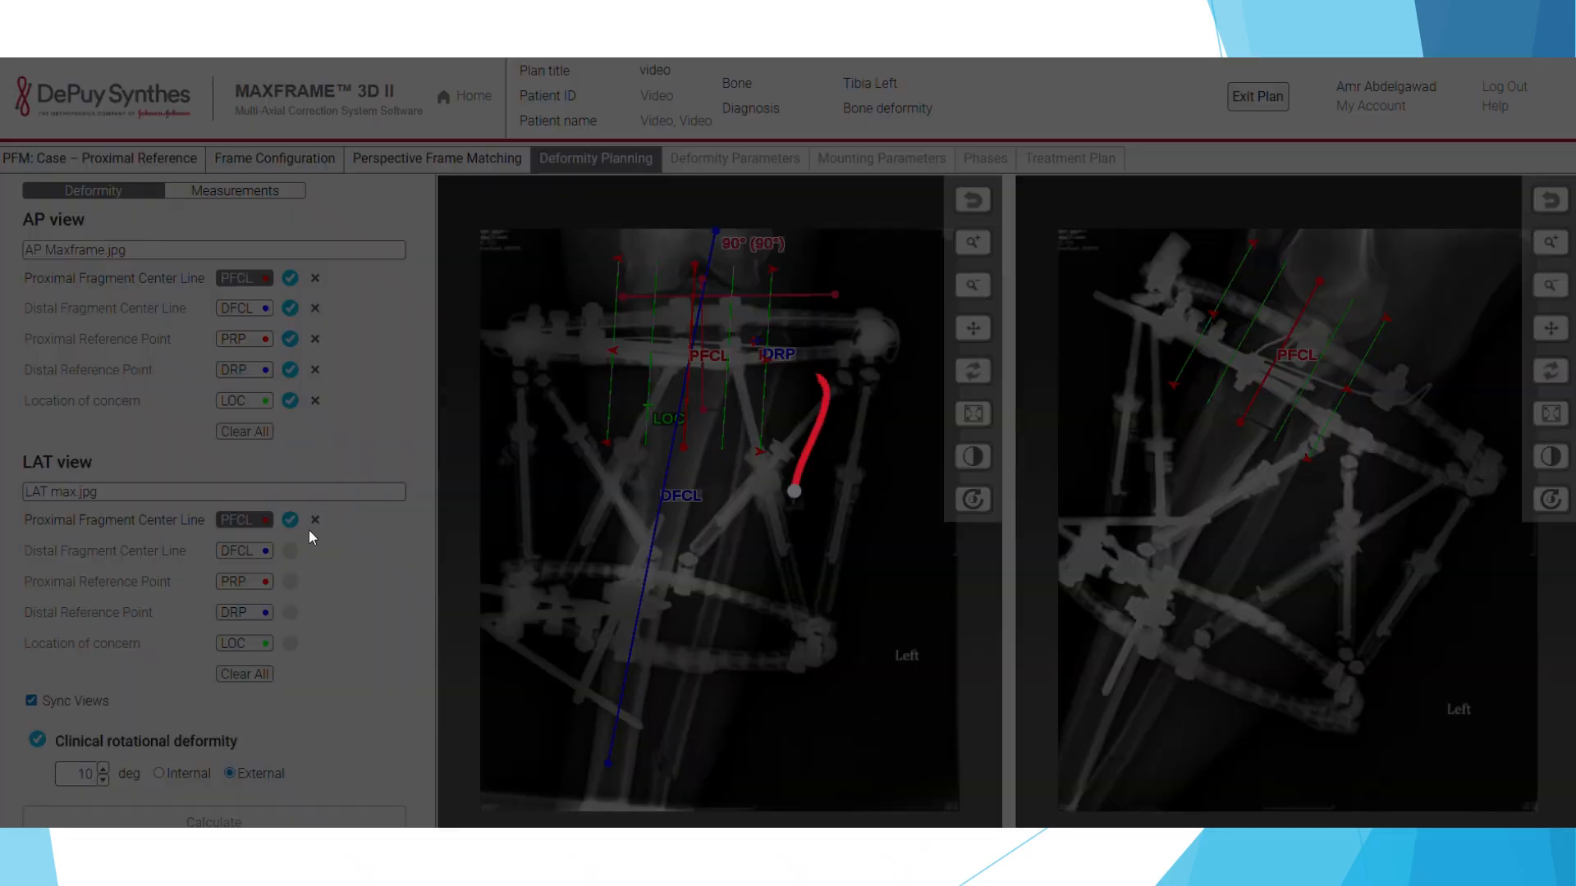
left_click(245, 551)
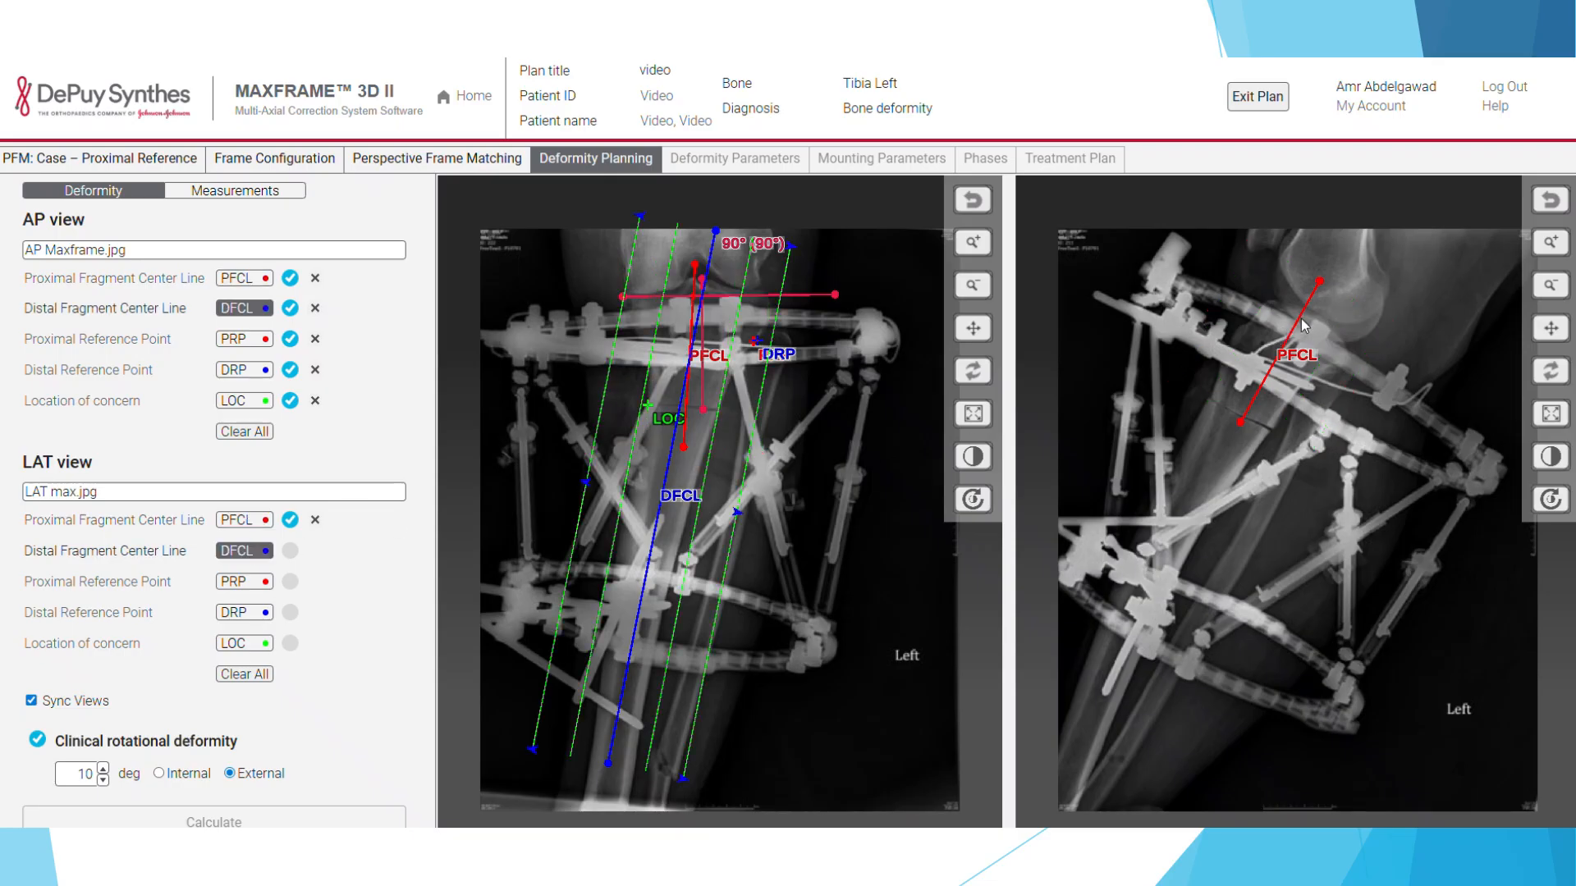
left_click_drag(1305, 326, 1116, 638)
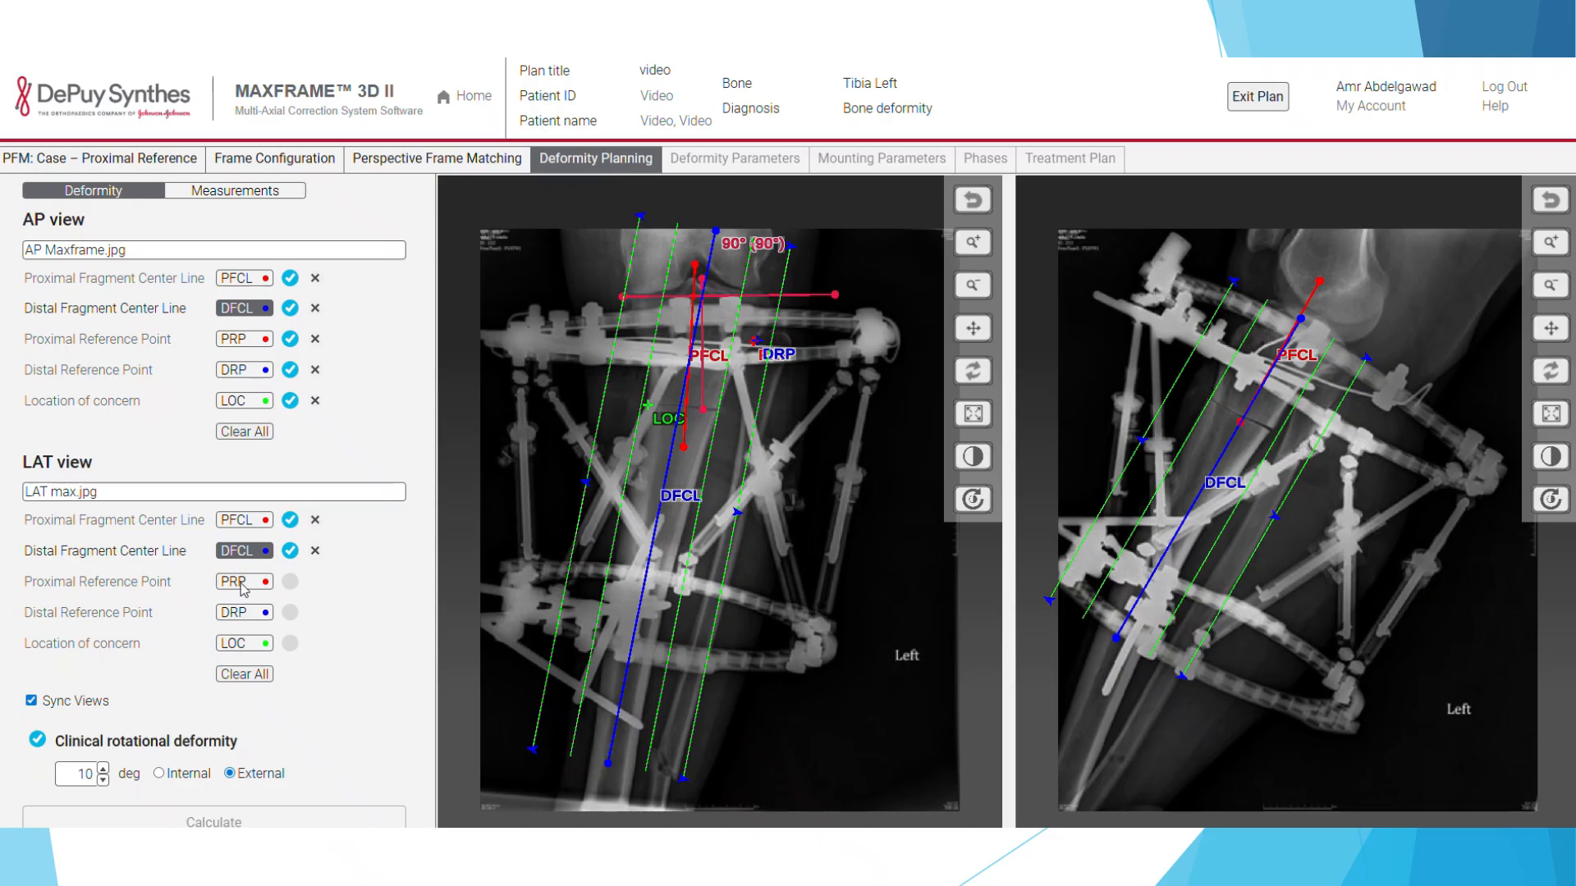
Step: In the LAT view, place both reference points together on the center line at the synced guide and the location of concern at the osteotomy
left_click(244, 582)
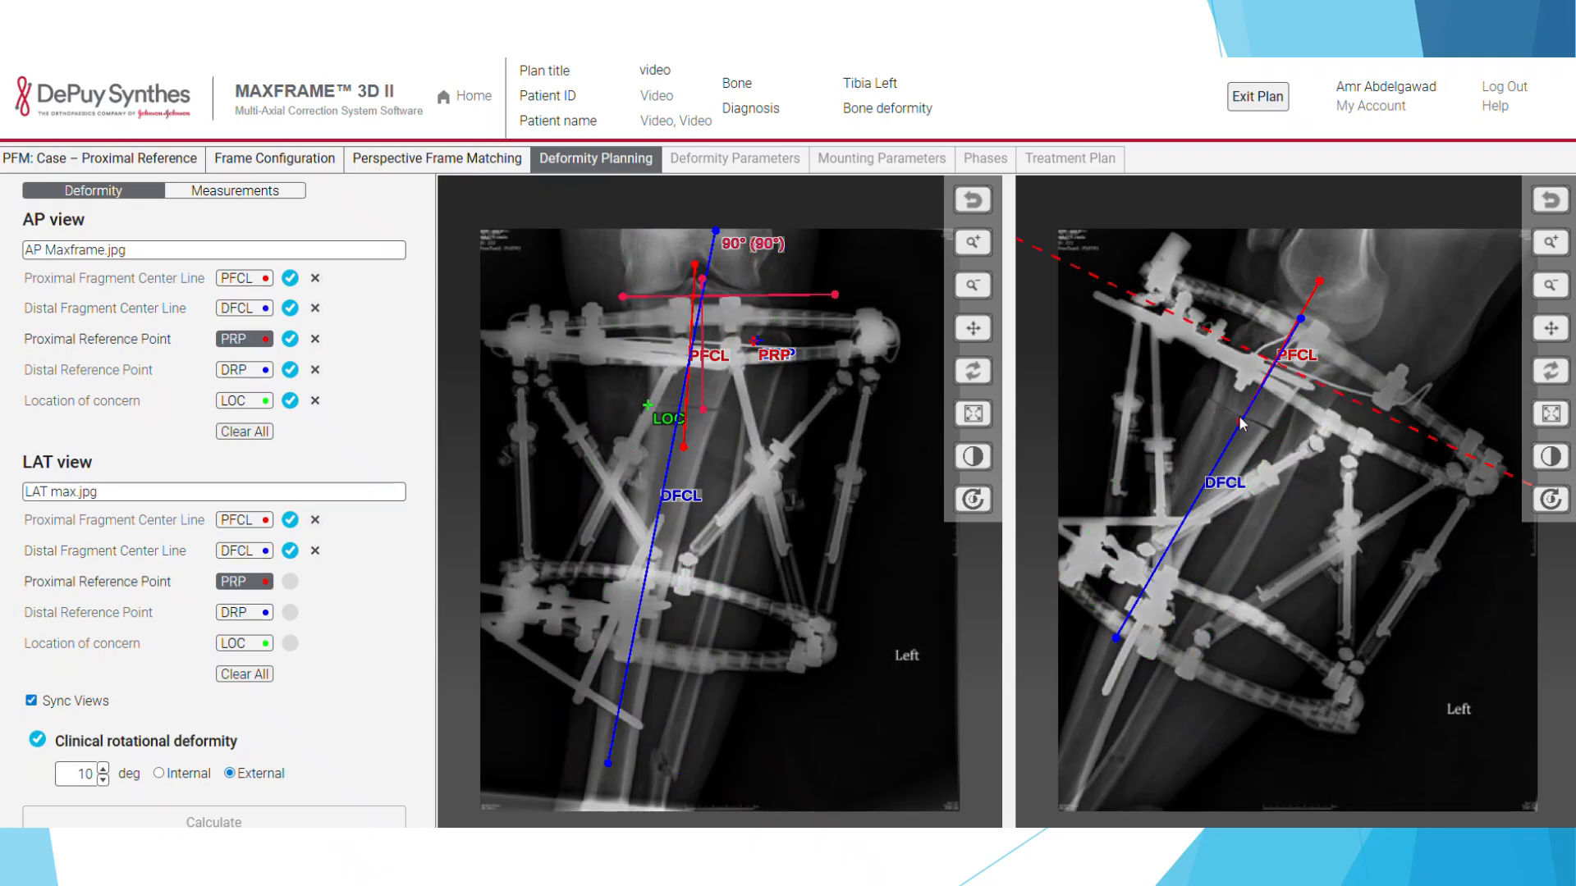
left_click(1241, 419)
left_click_drag(1242, 419, 1276, 367)
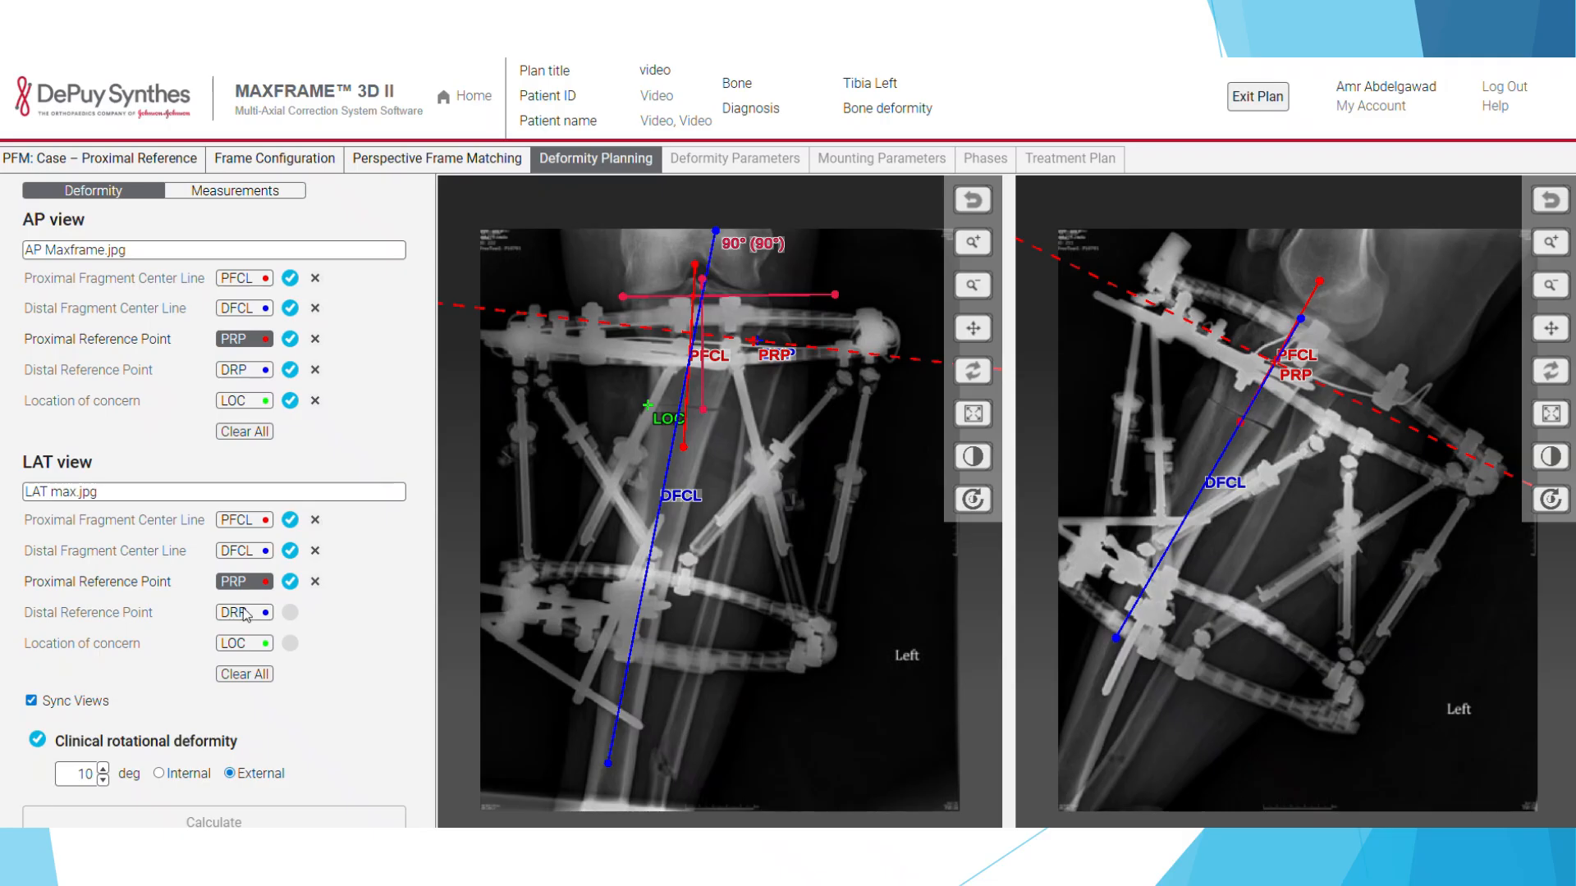
left_click(243, 612)
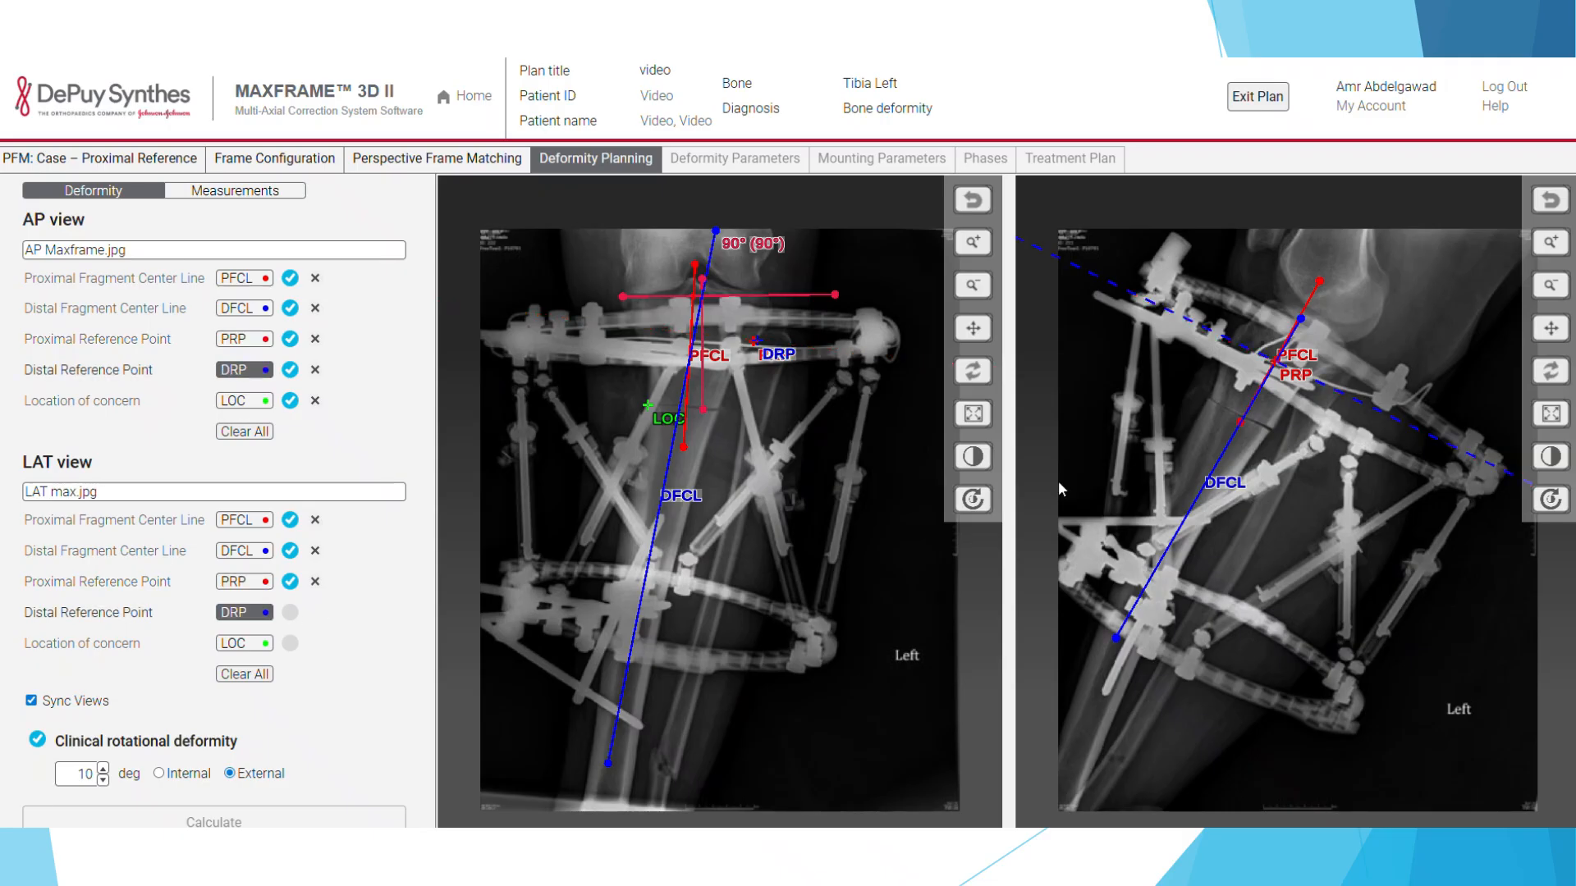
left_click(1274, 361)
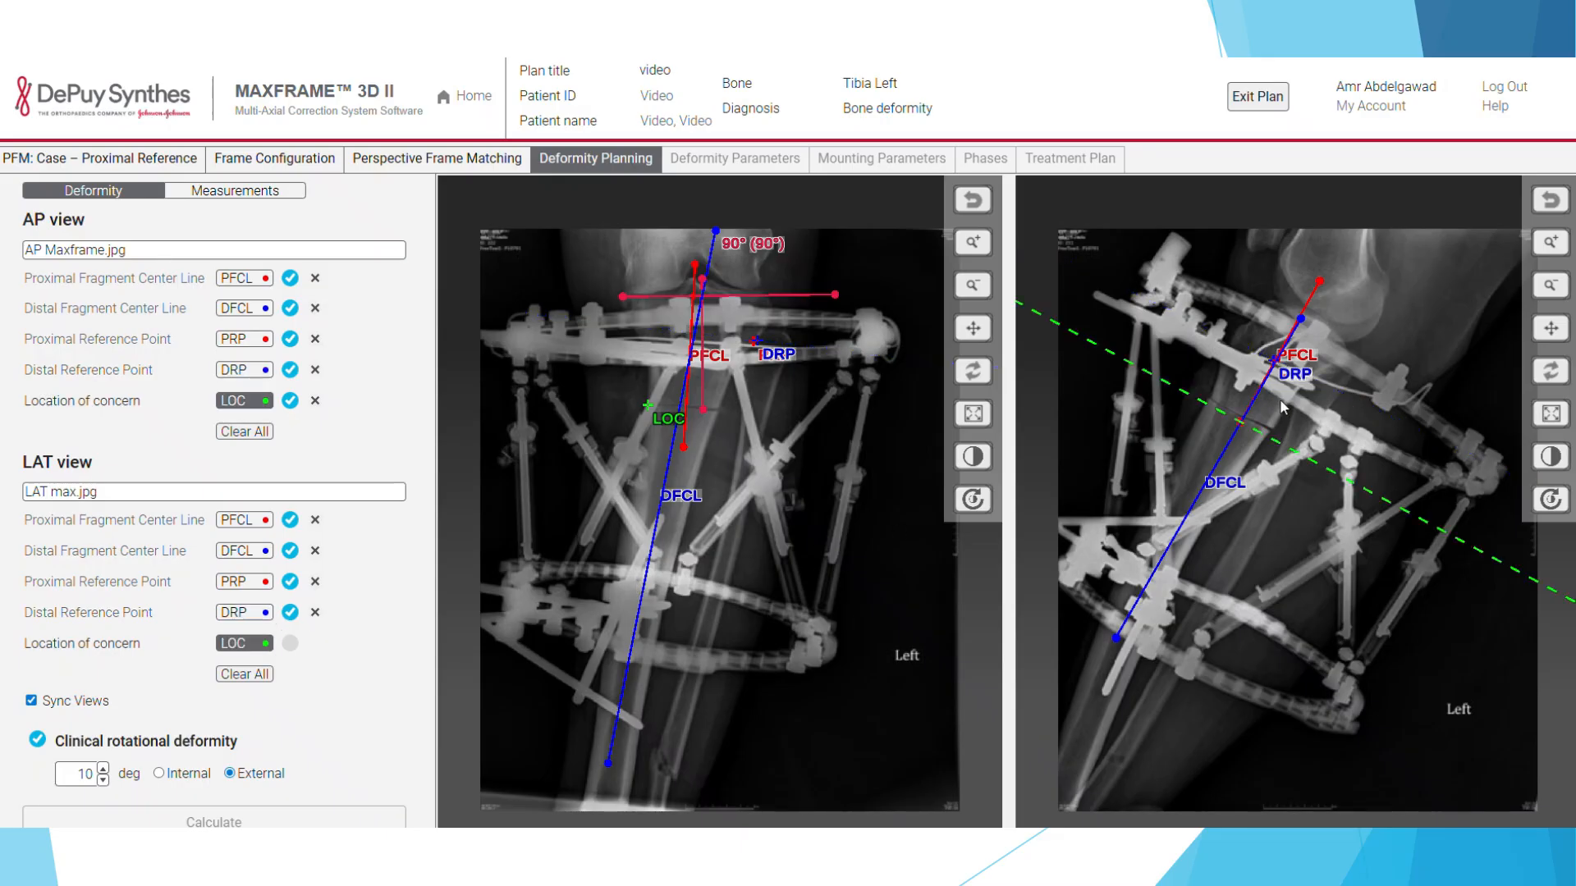
left_click(1236, 426)
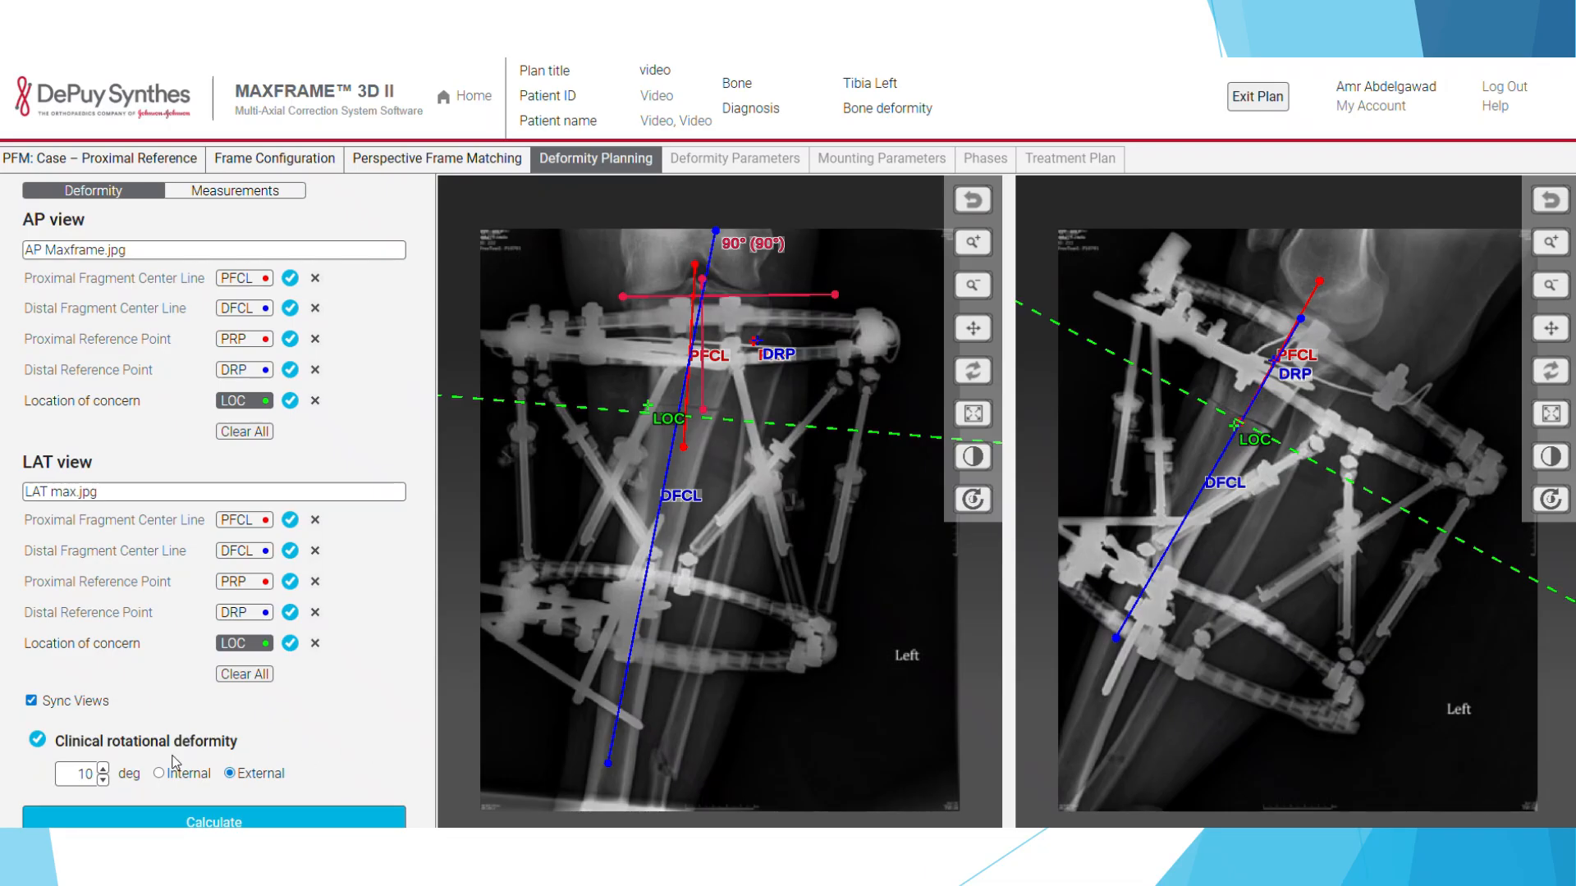
Step: Calculate the deformity from the redrawn lines and points, and review the resulting deformity parameters
left_click(214, 821)
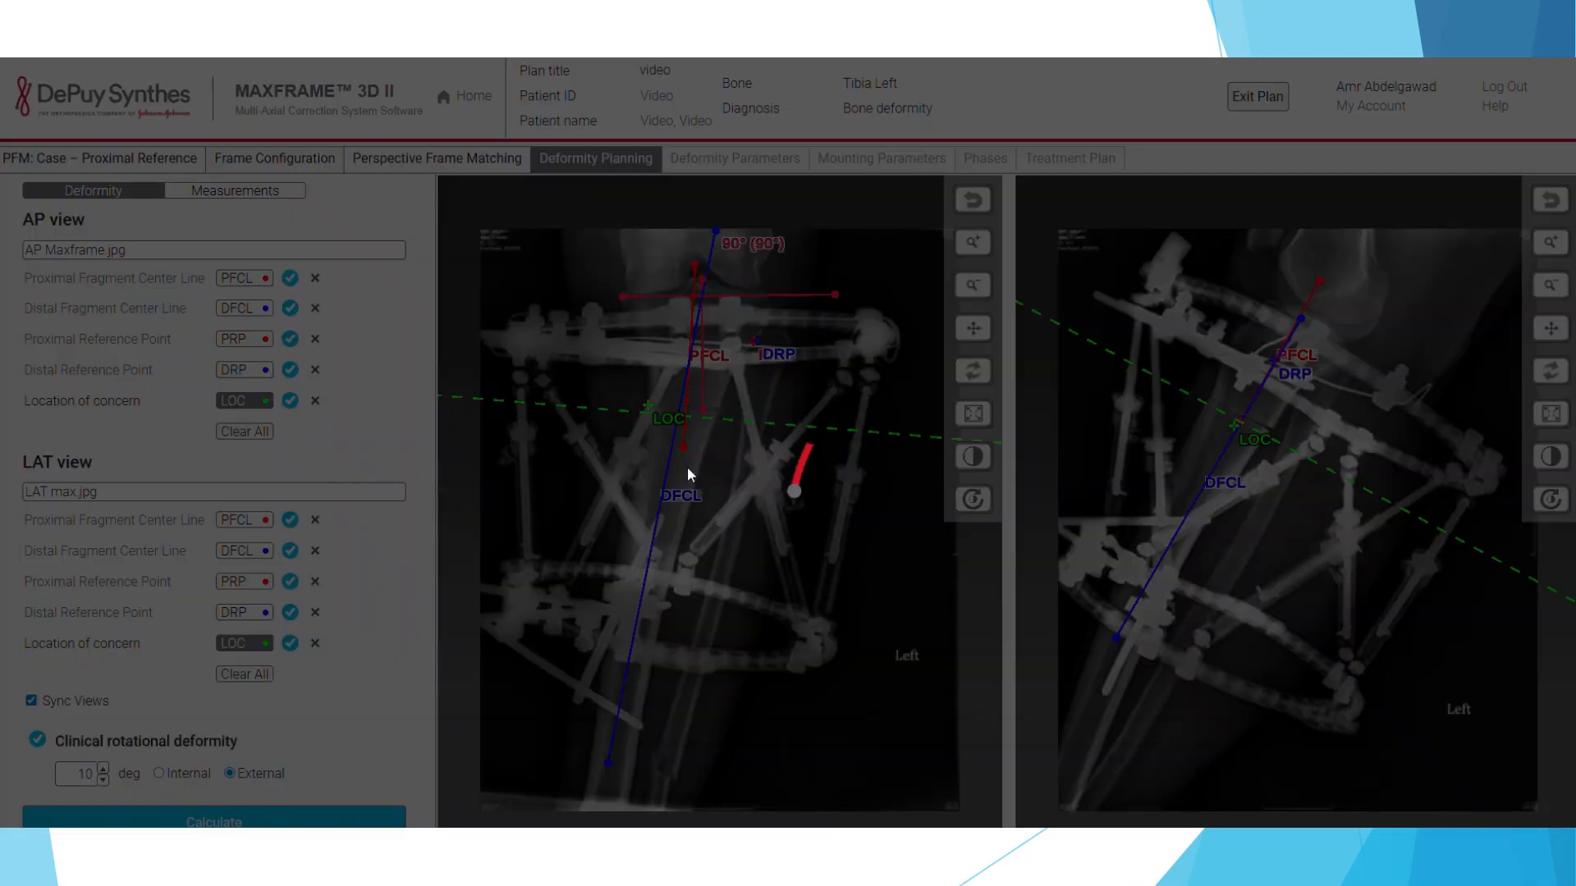
left_click(759, 507)
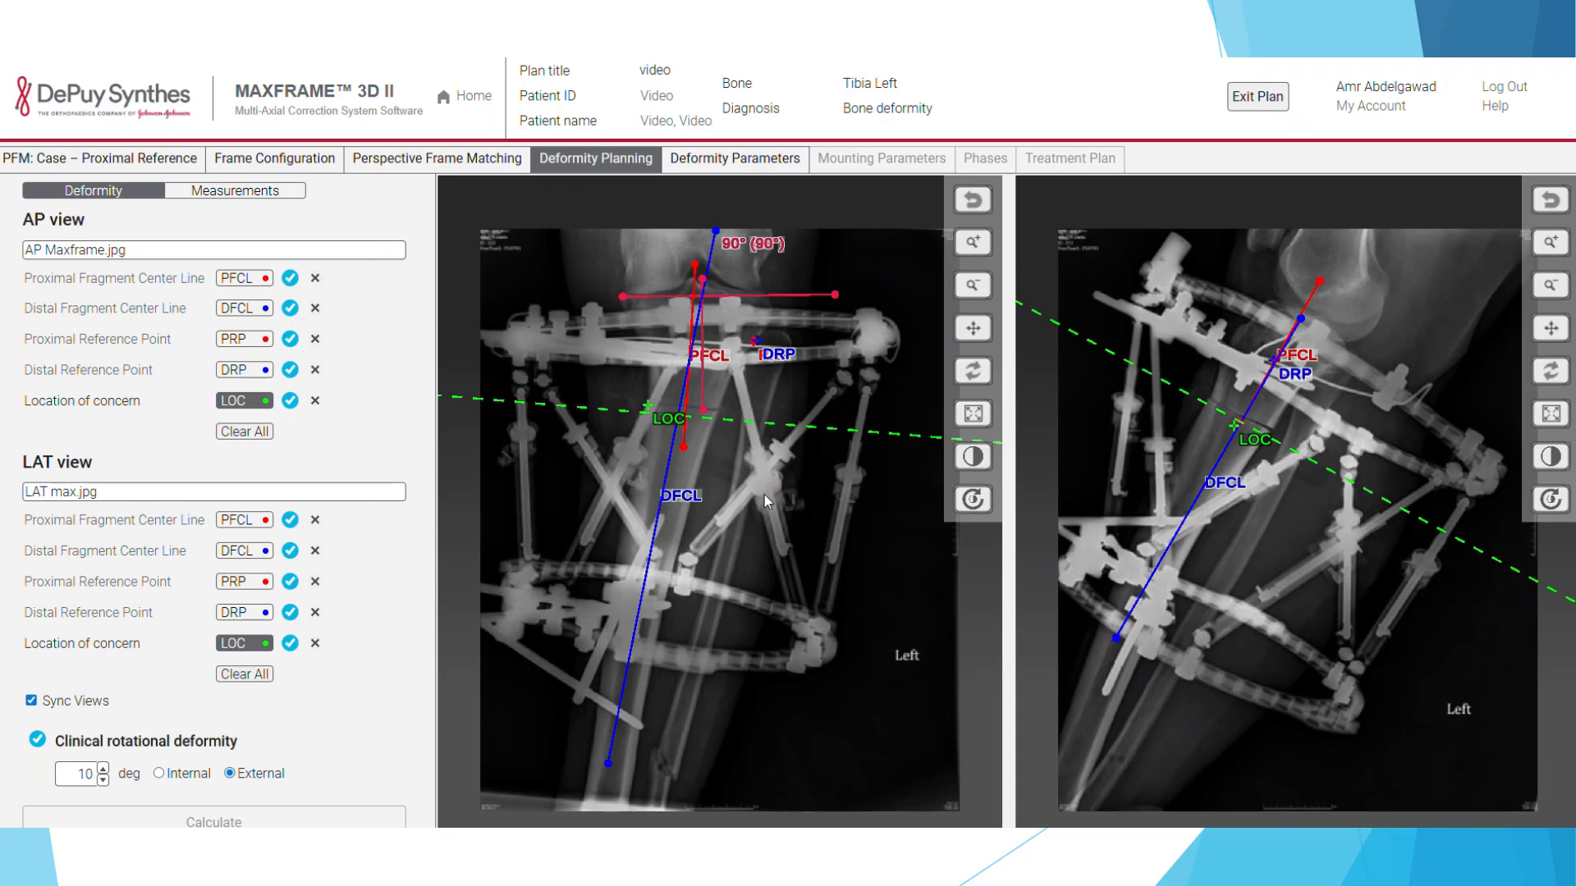
left_click(703, 164)
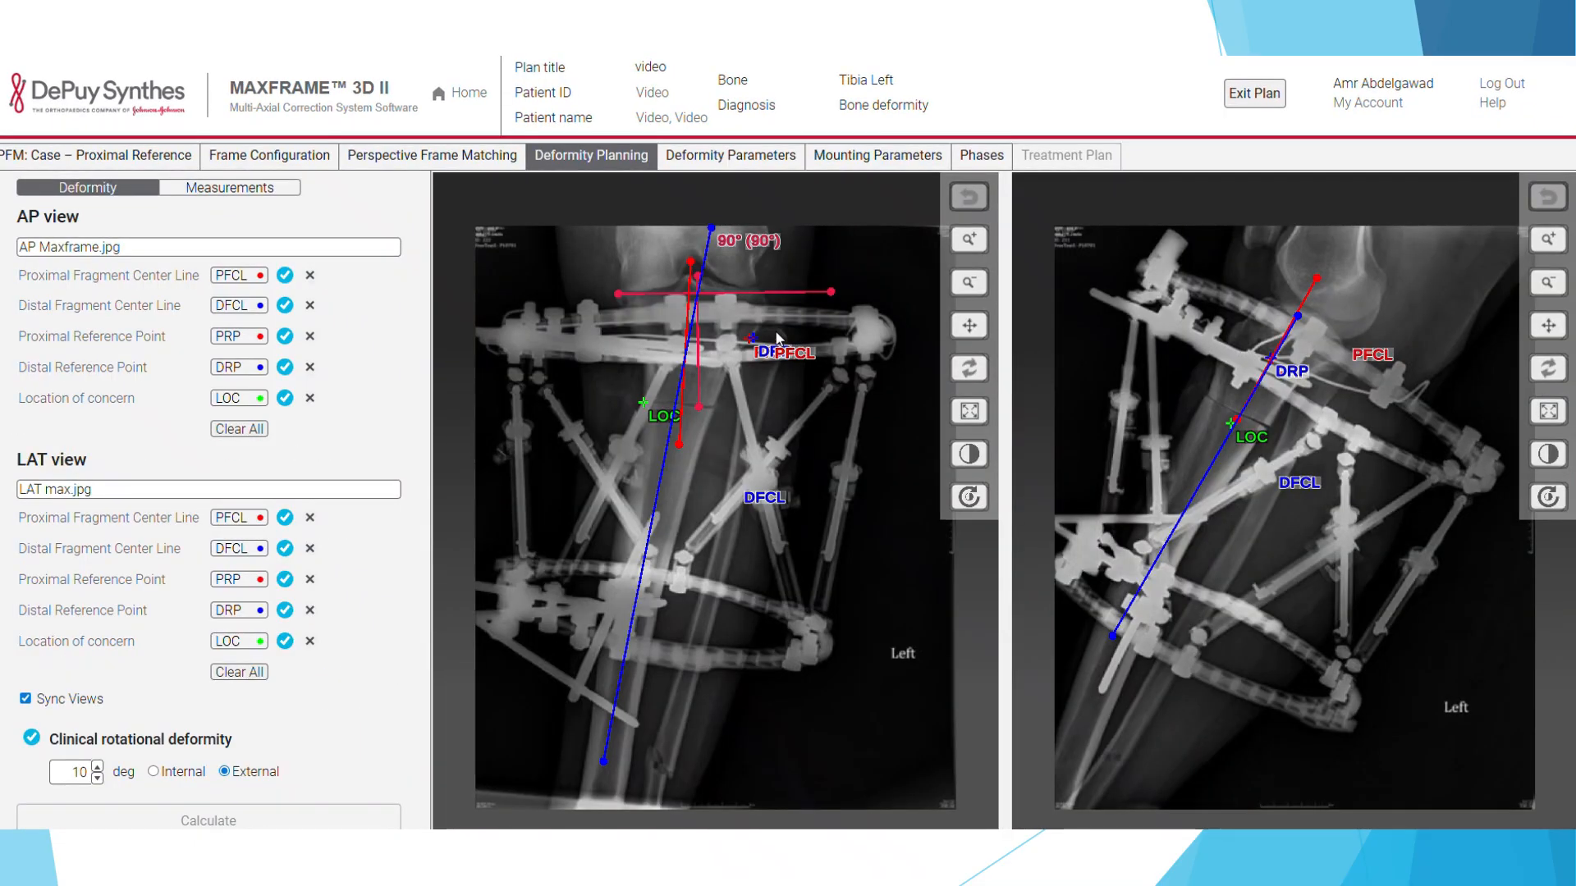
left_click(725, 163)
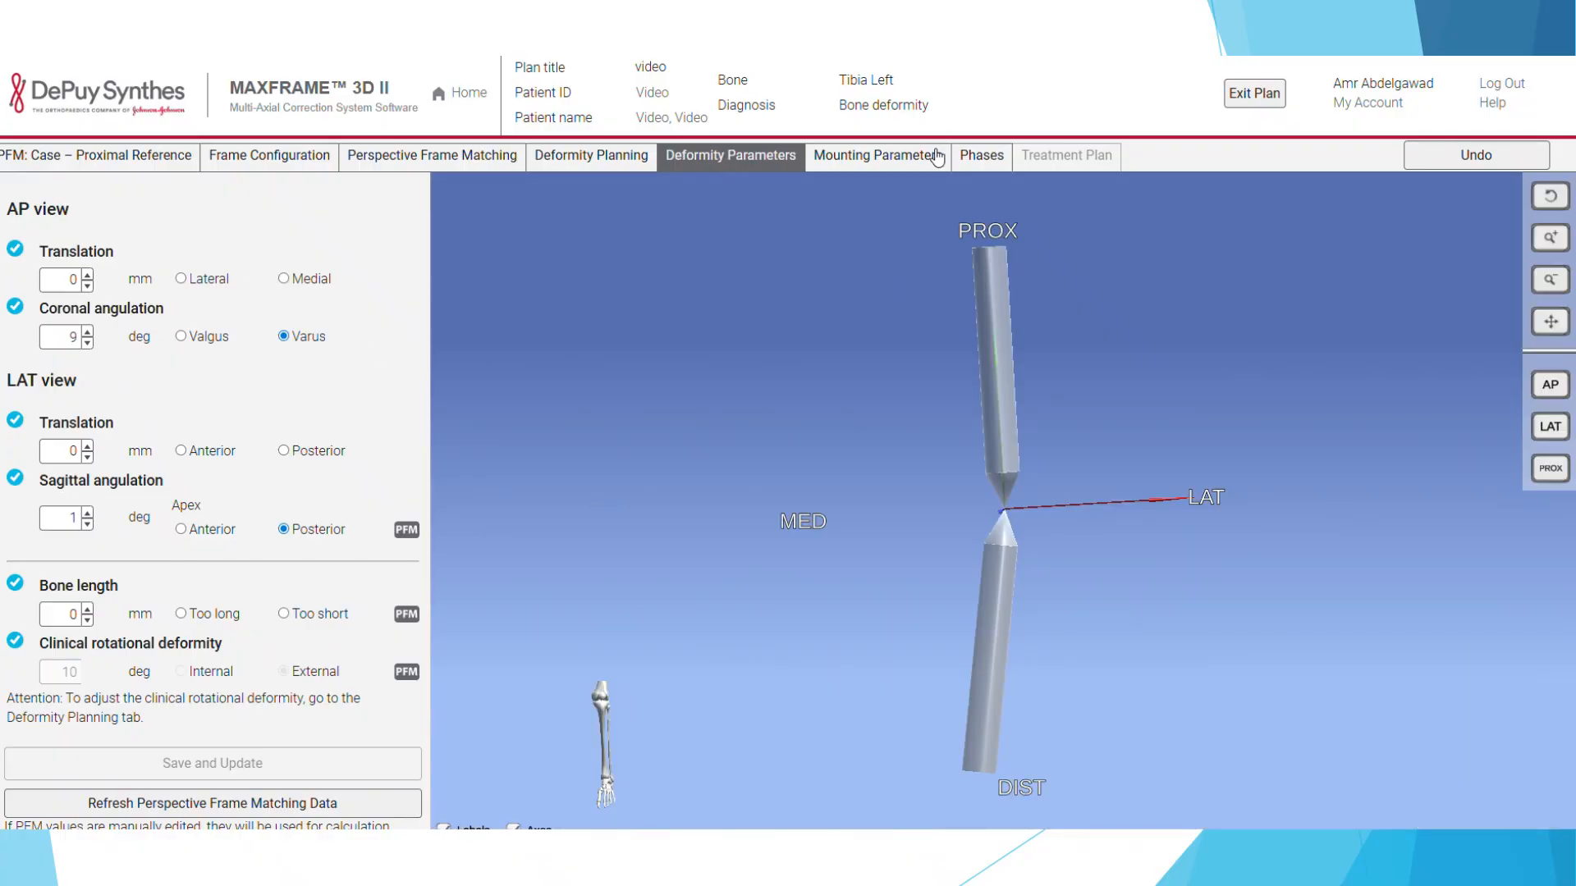
Step: Examine the mounting parameters and orbit the reference ring model to inspect the reference point and location of concern
left_click(903, 164)
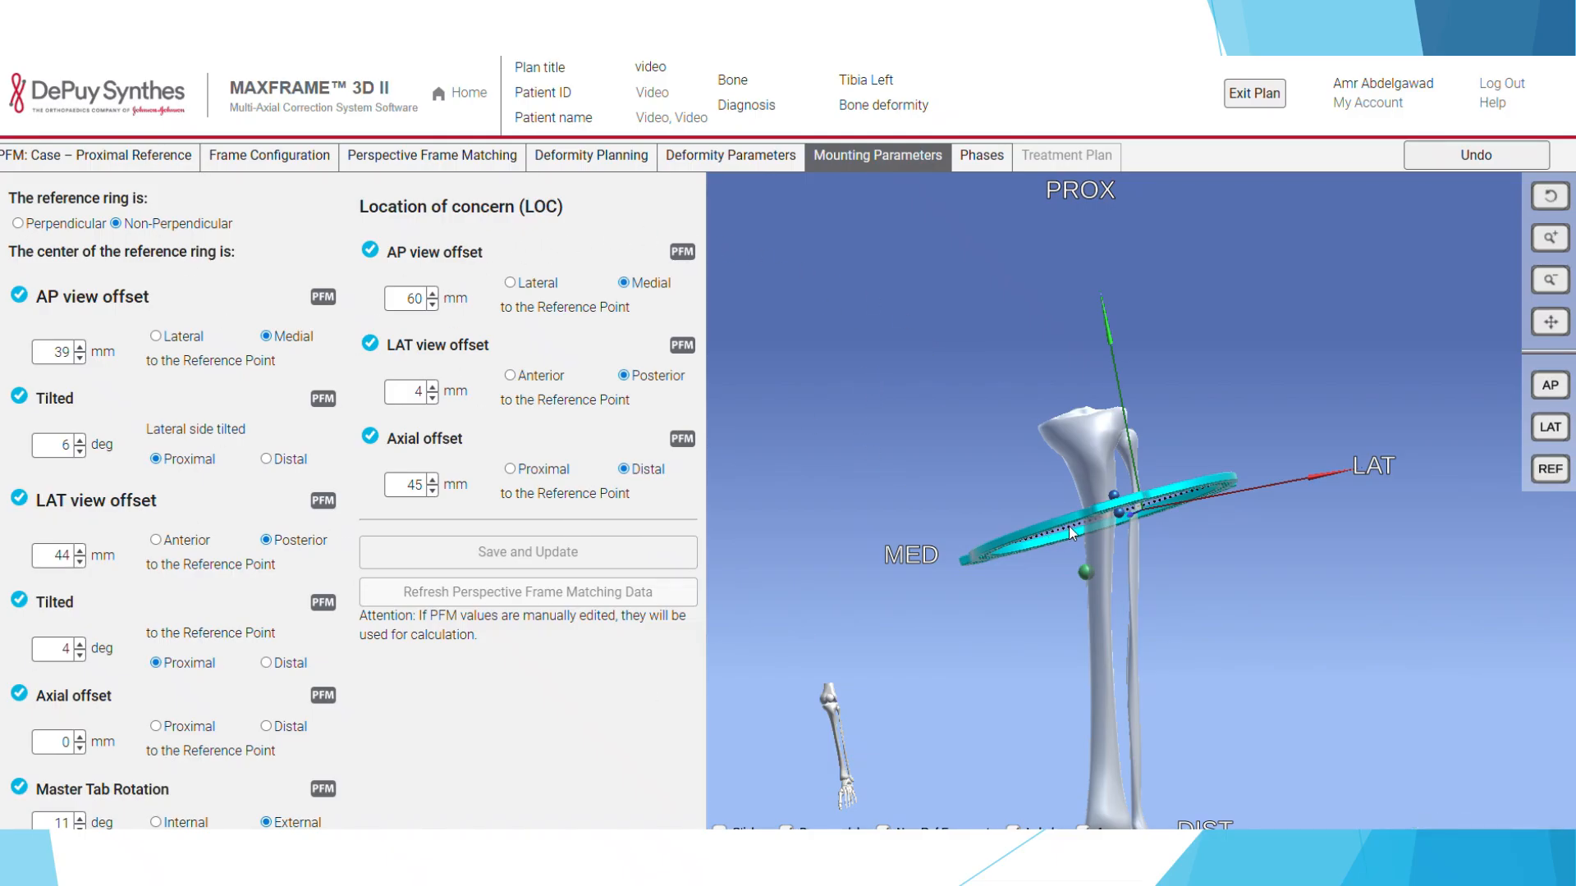
left_click_drag(1068, 525, 1115, 561)
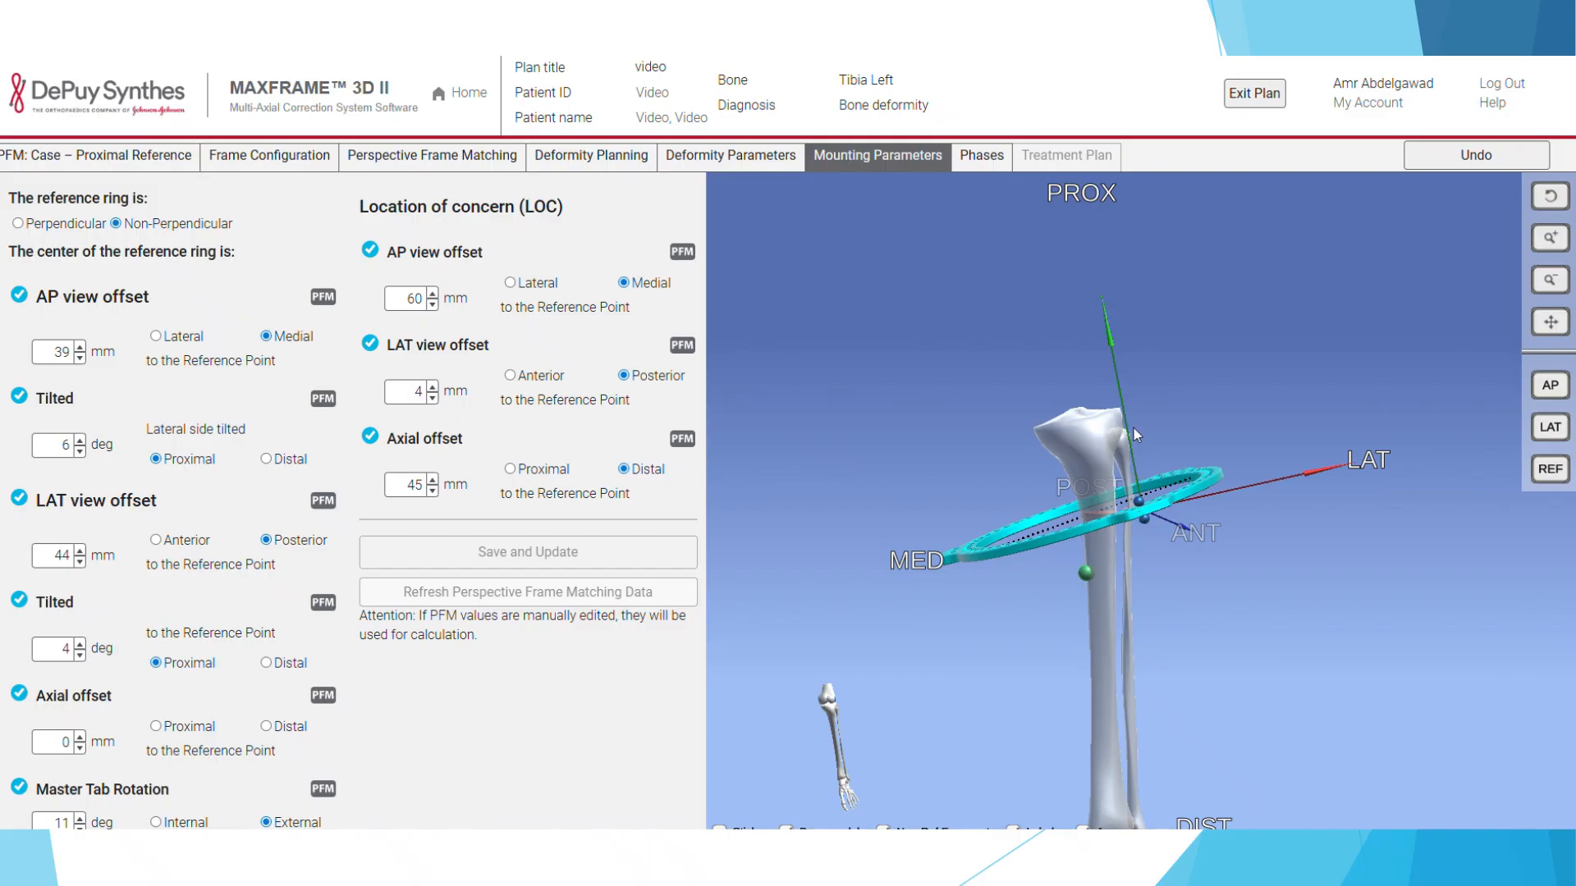
left_click_drag(1149, 530, 1095, 522)
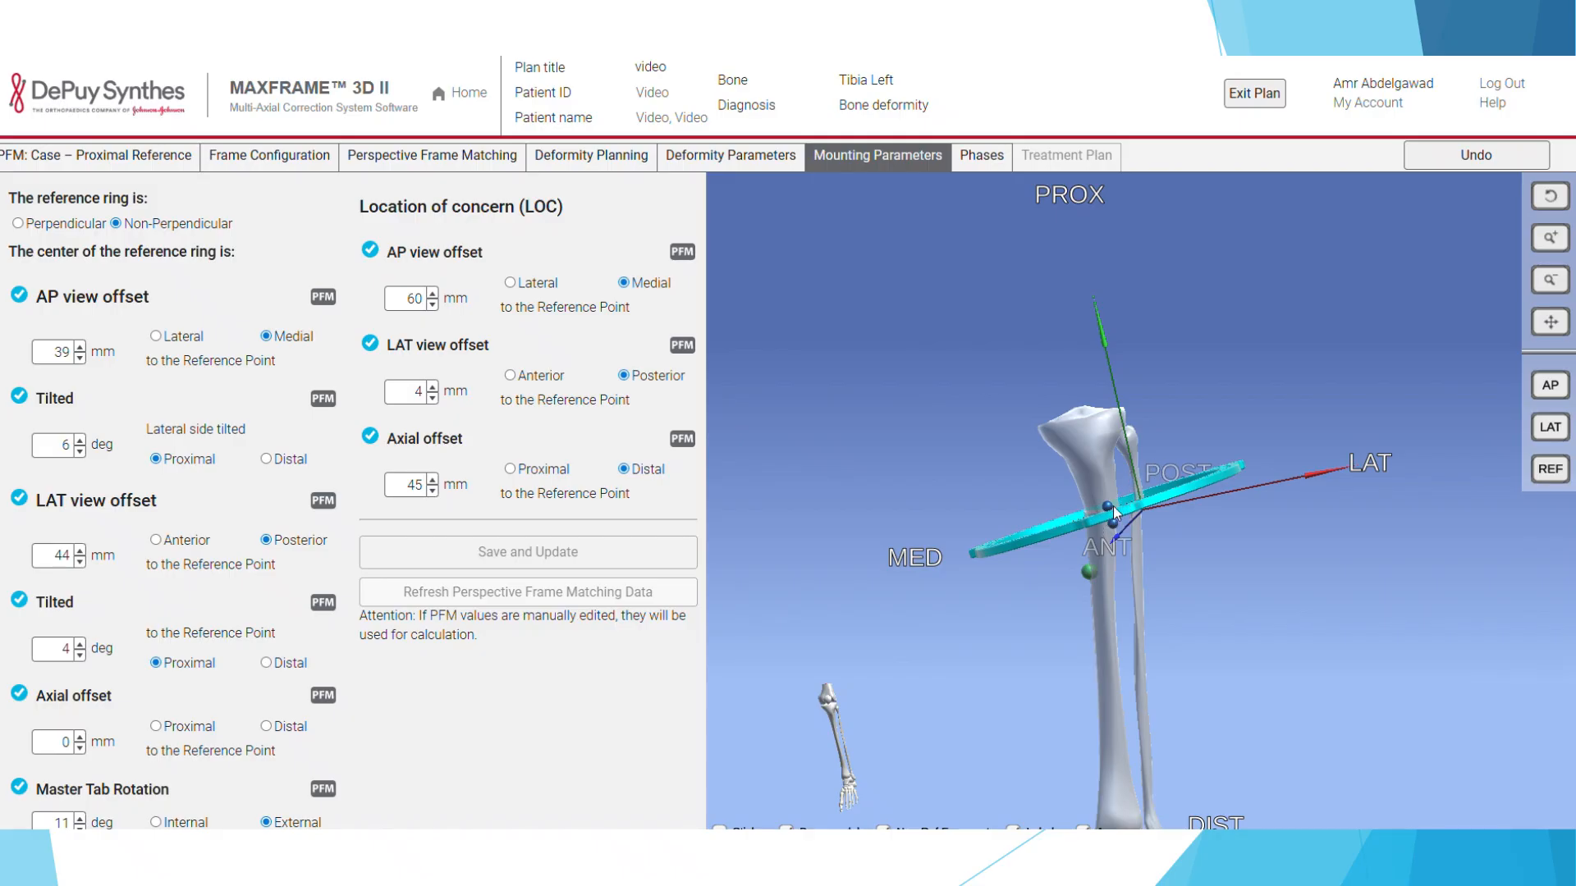
left_click_drag(1132, 516, 1060, 553)
Step: Base the deformity correction of the existing phase on a number of days, set it to 10 days, and save the phase
left_click(978, 156)
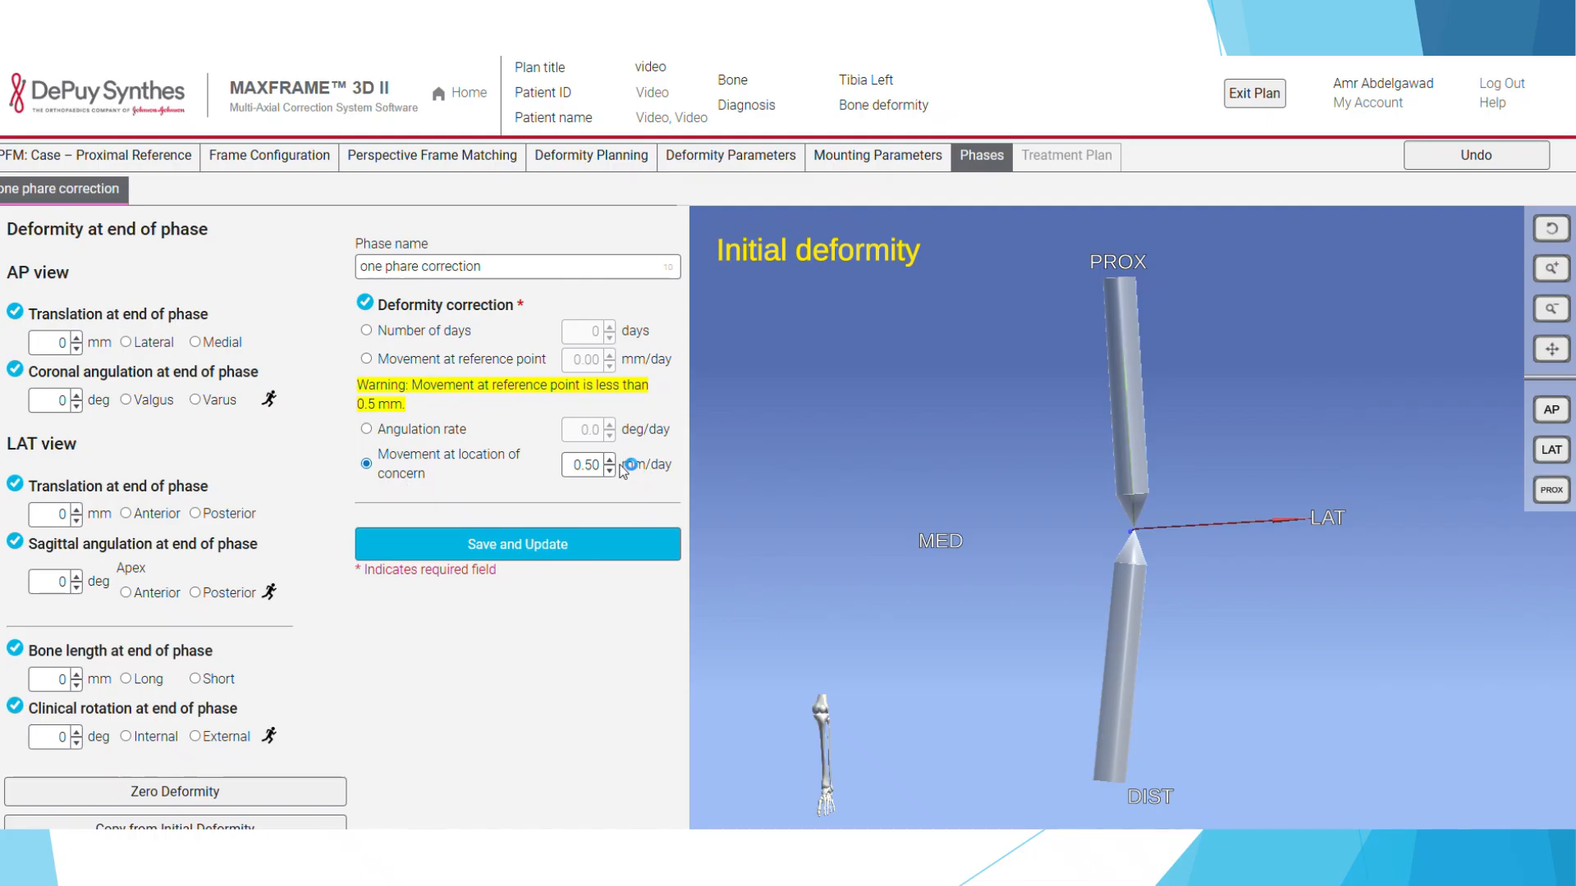
left_click(384, 331)
left_click(627, 332)
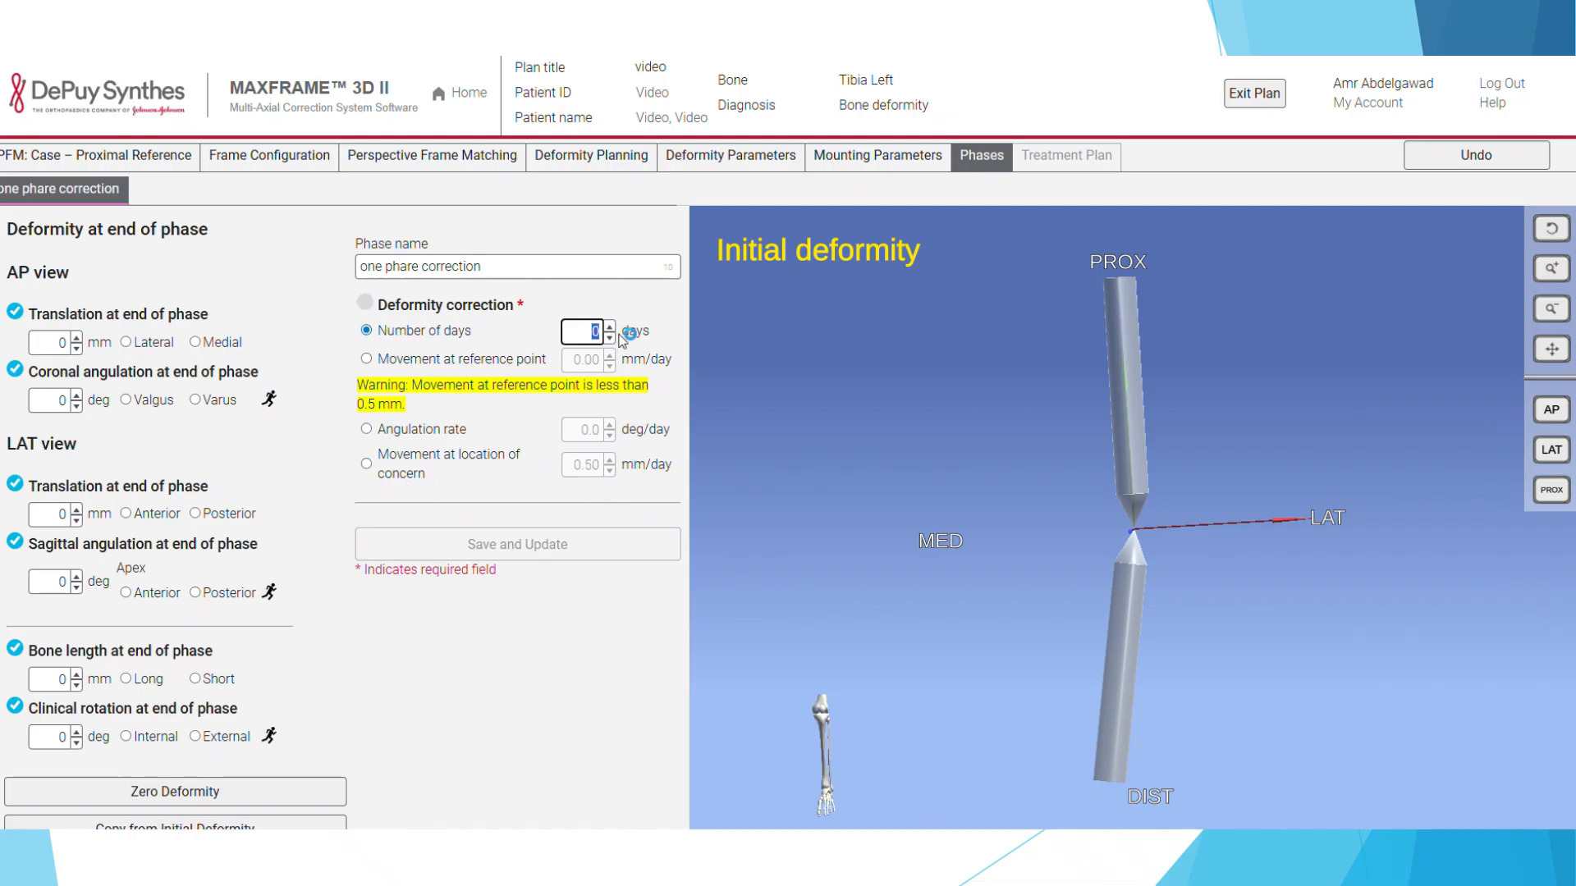
type("1")
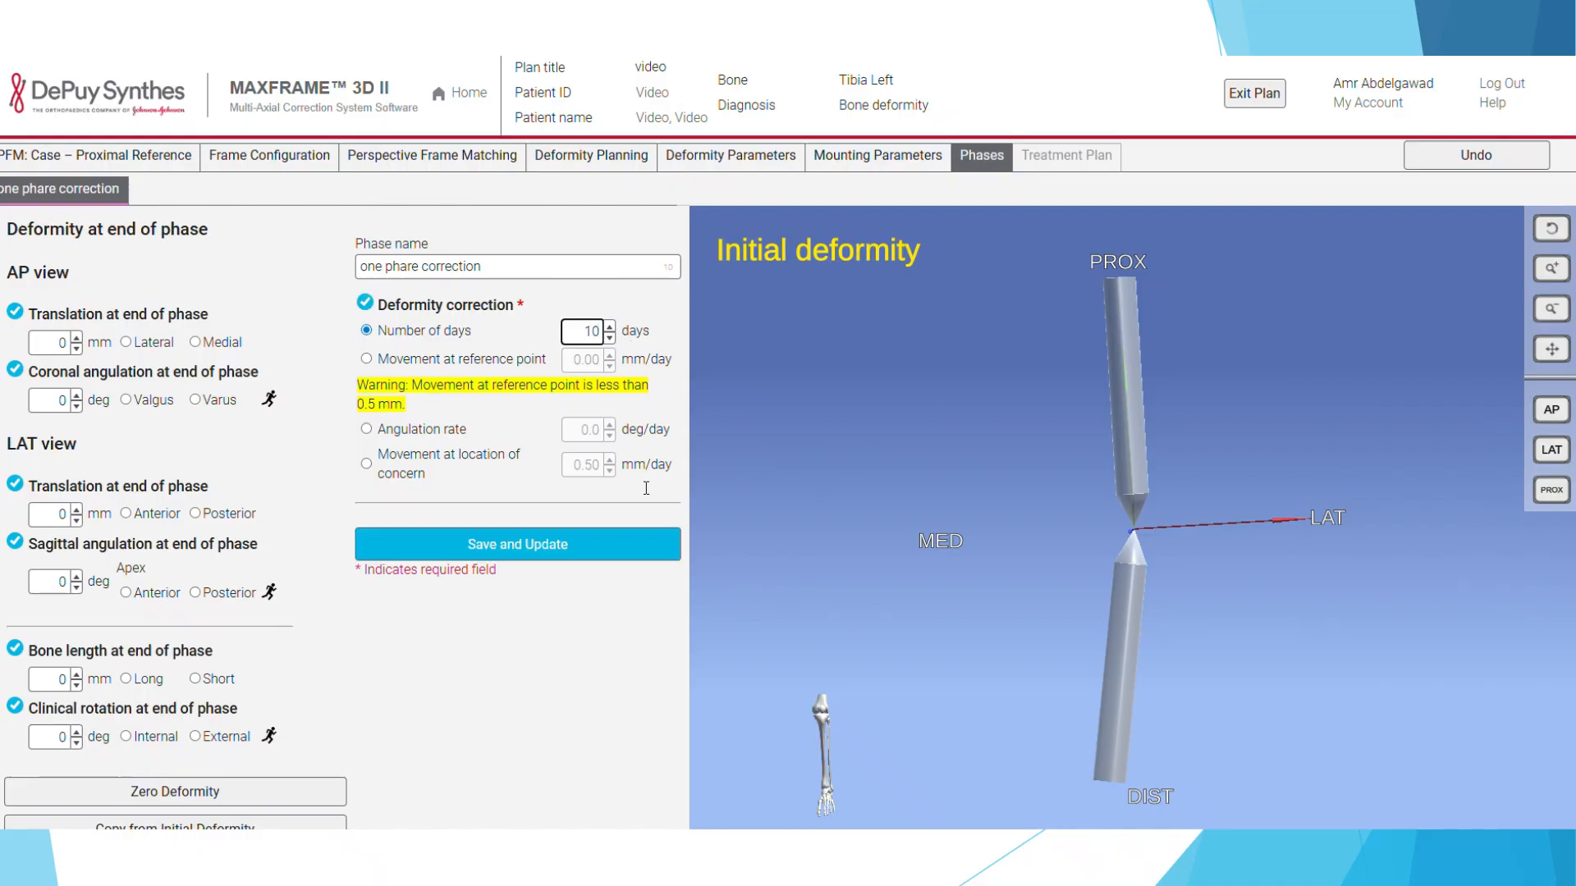
left_click(530, 554)
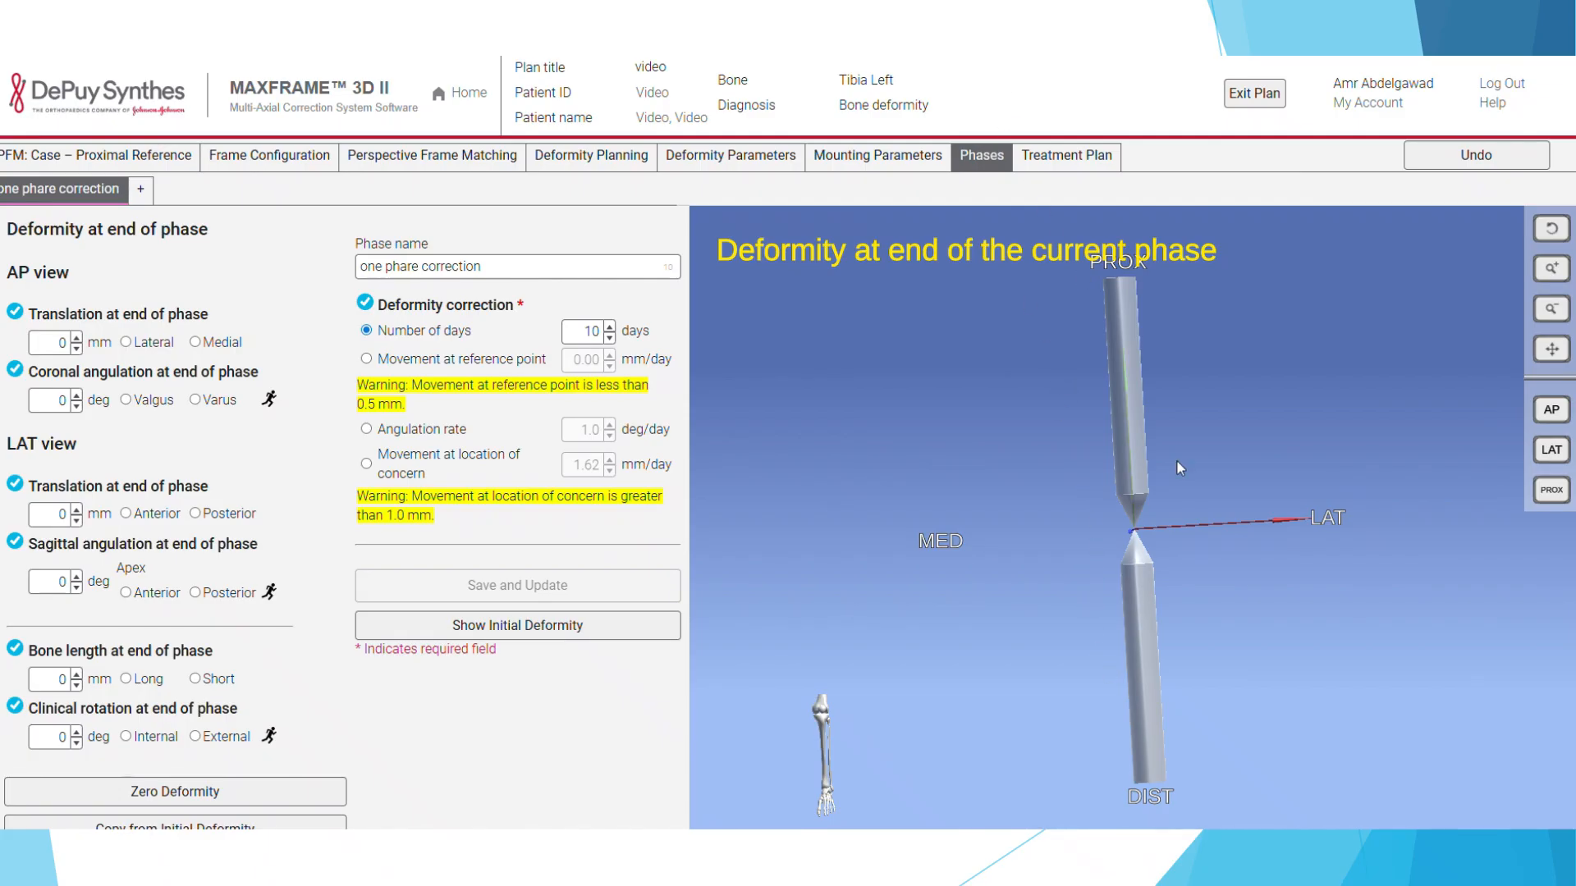
Step: Update the adjustment plan in the treatment plan, advance the simulation to day 10, and inspect the frame and bone from the front
left_click(1064, 158)
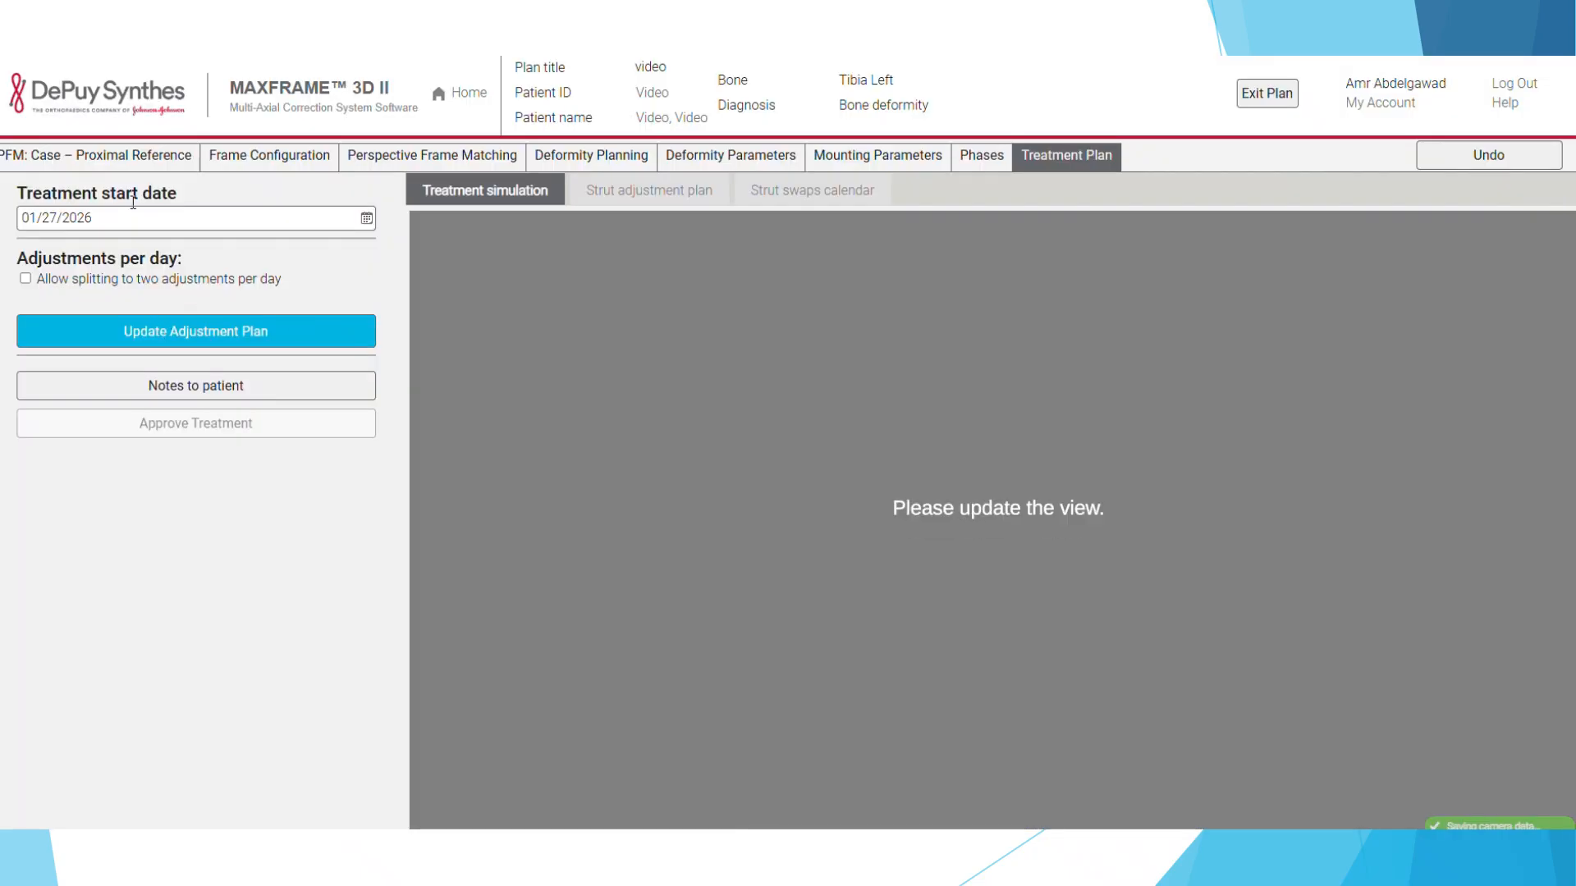
left_click(121, 331)
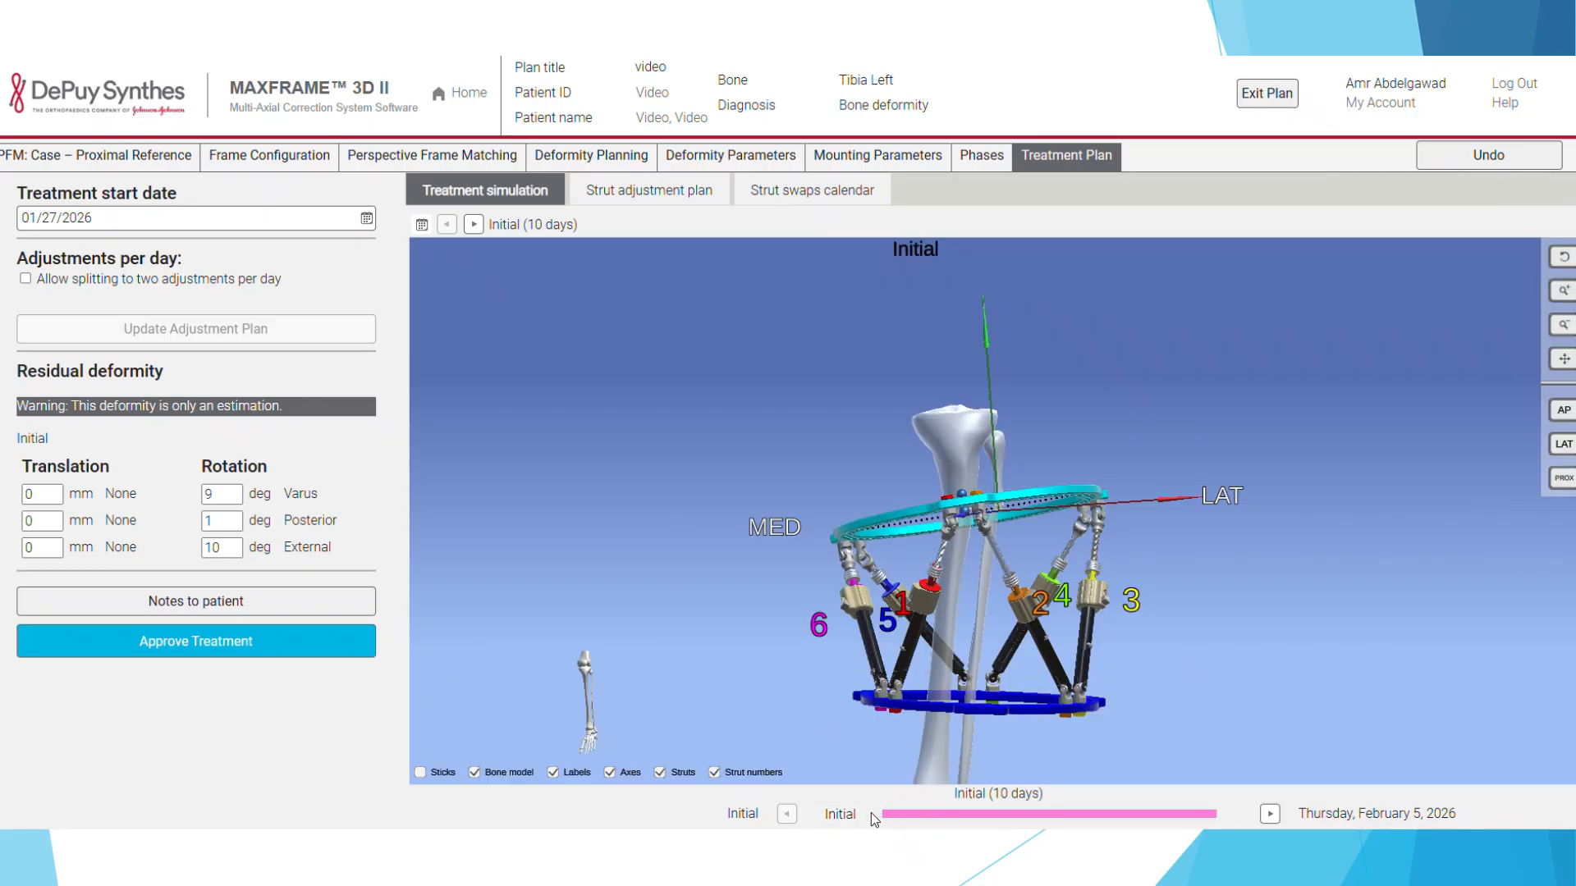
left_click_drag(870, 815, 839, 790)
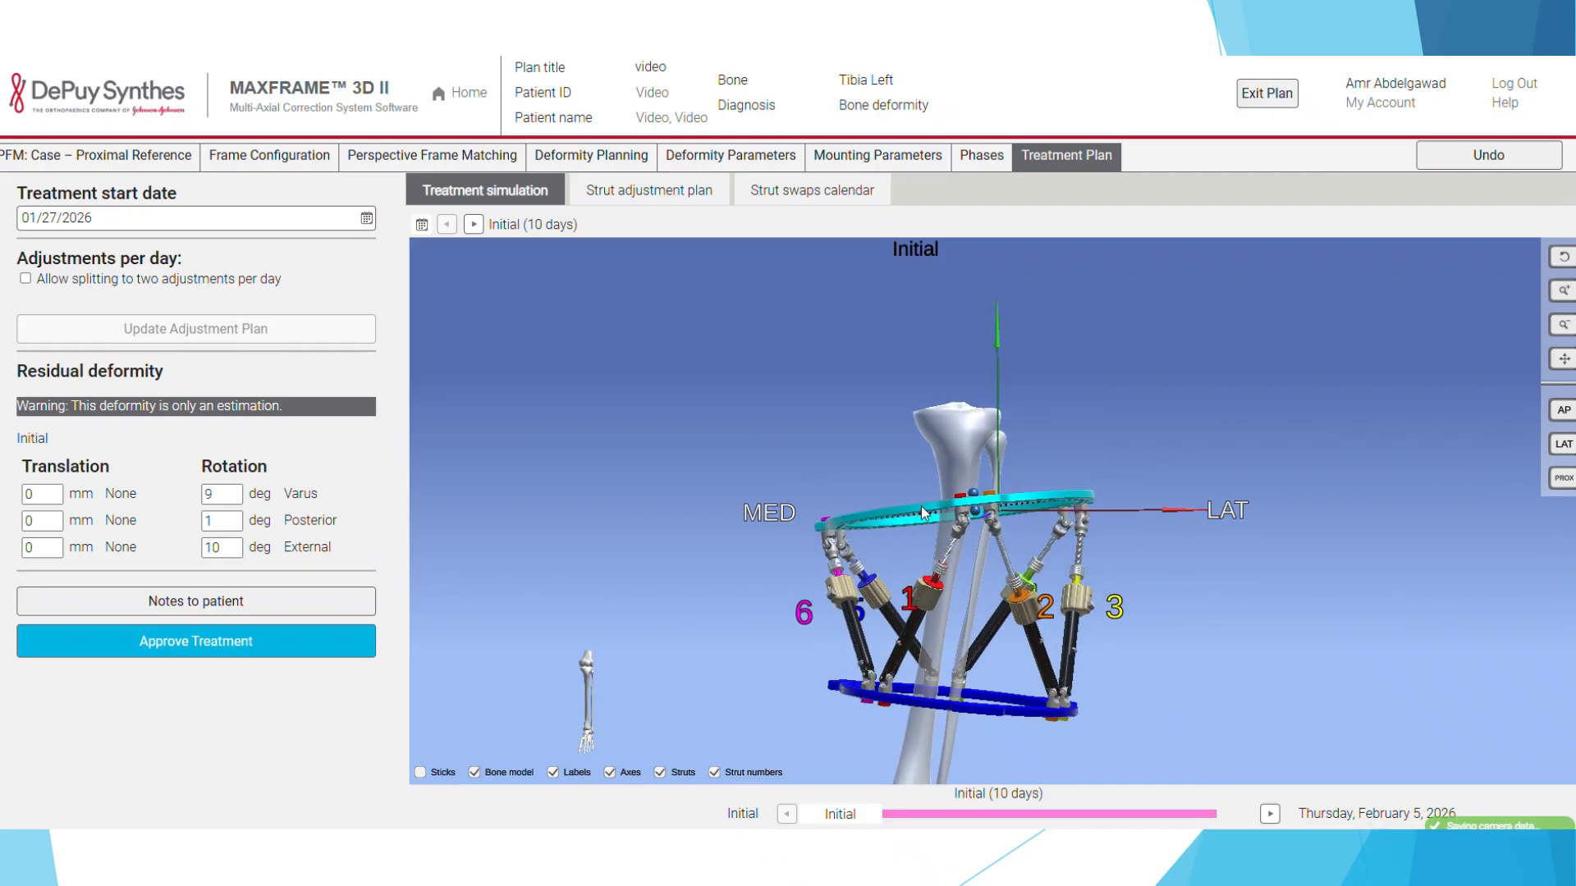
left_click_drag(952, 489, 936, 509)
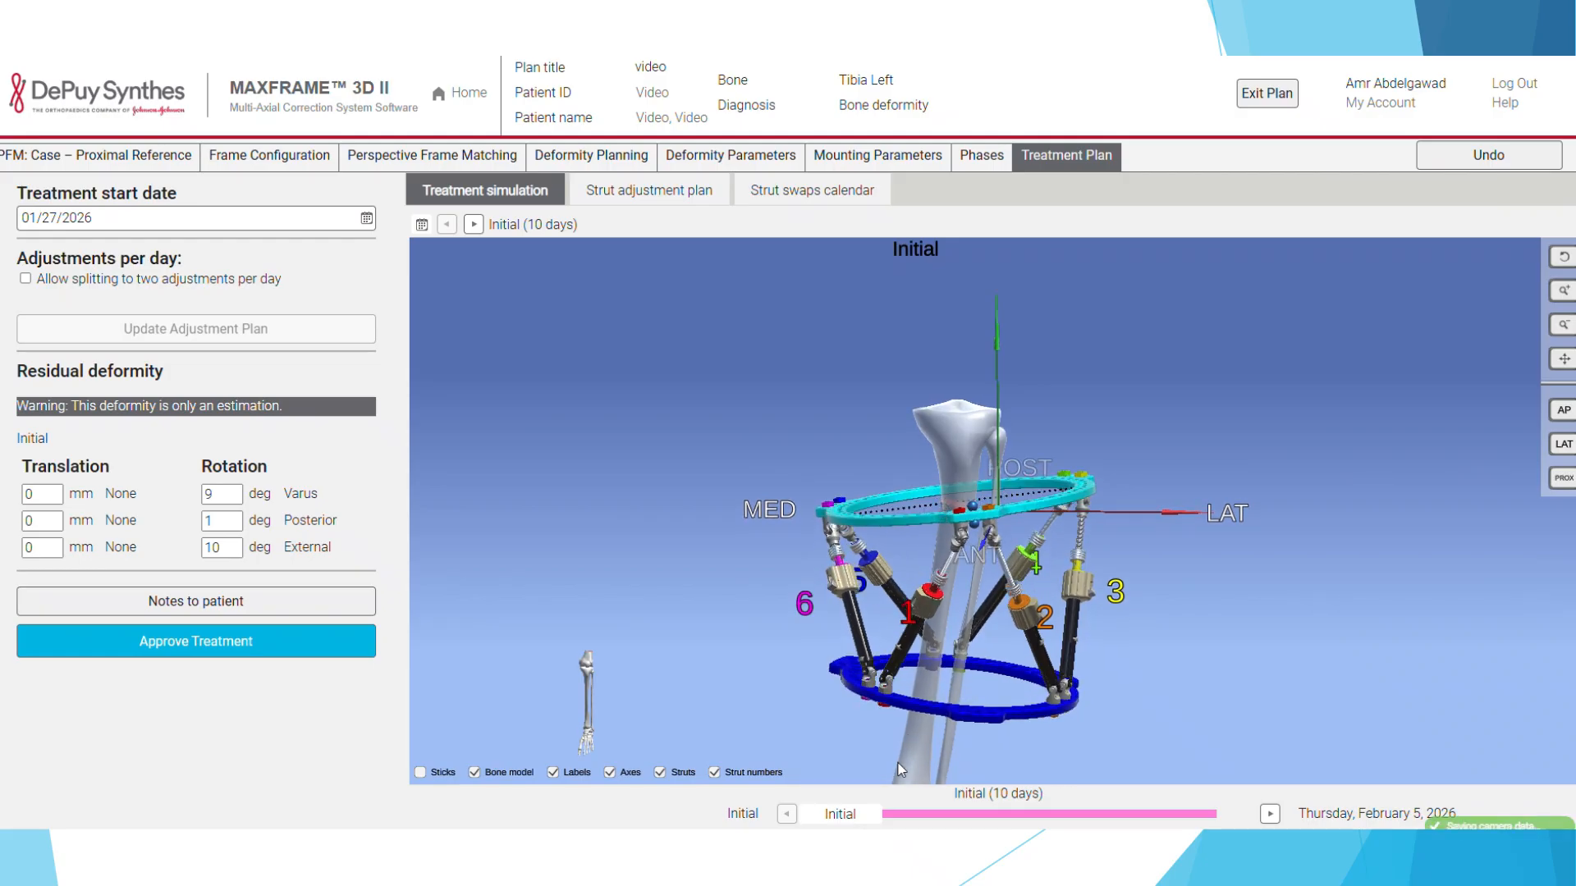
left_click_drag(886, 821, 1223, 814)
left_click_drag(995, 580, 940, 529)
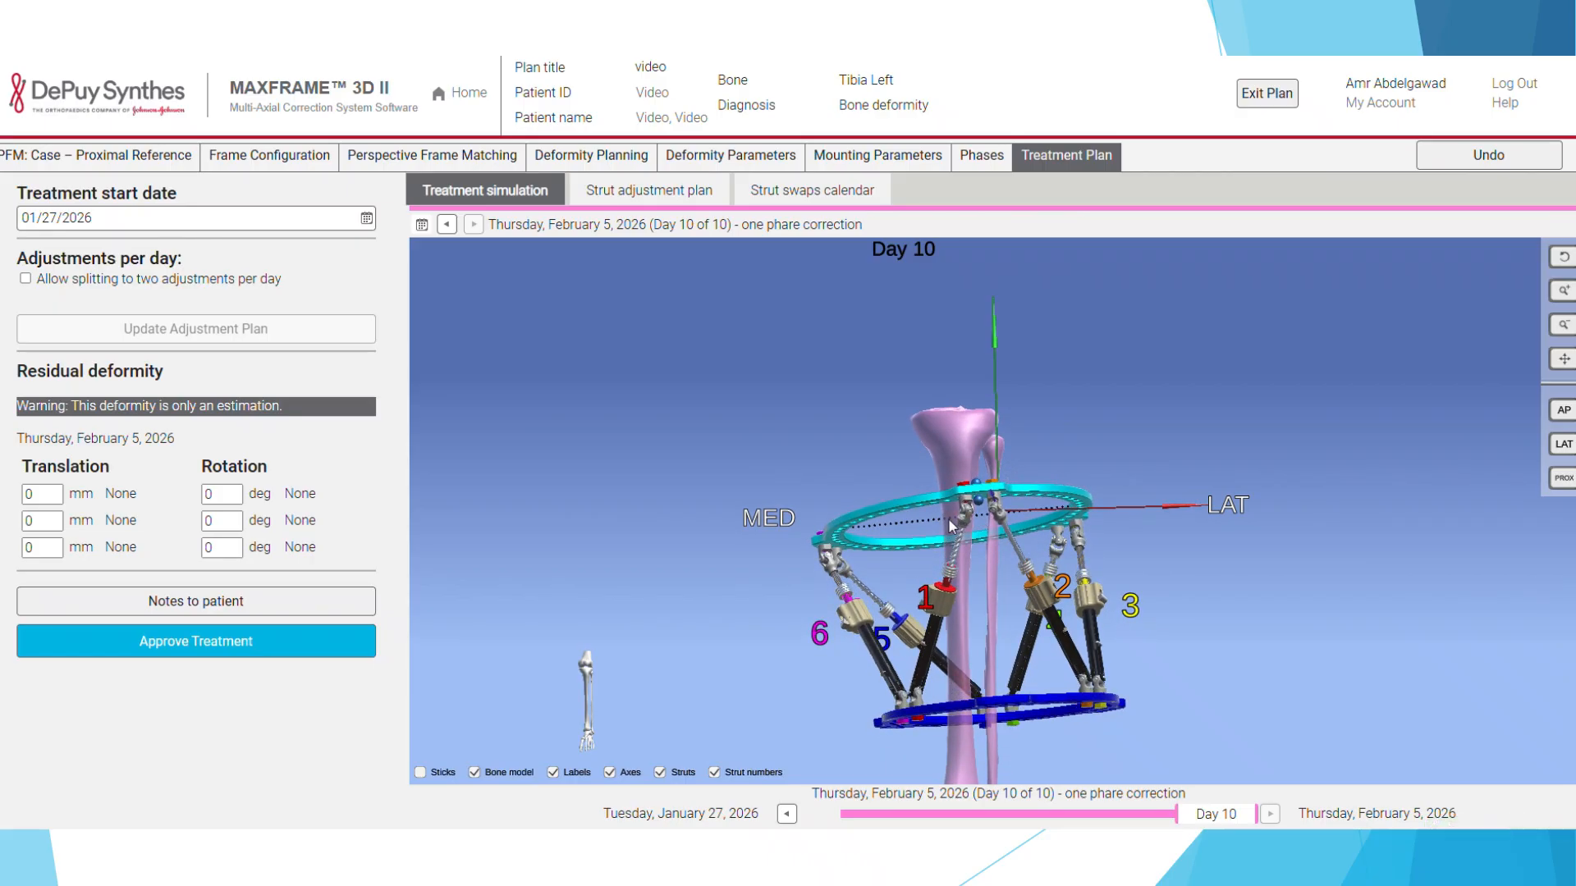
left_click_drag(946, 510, 944, 514)
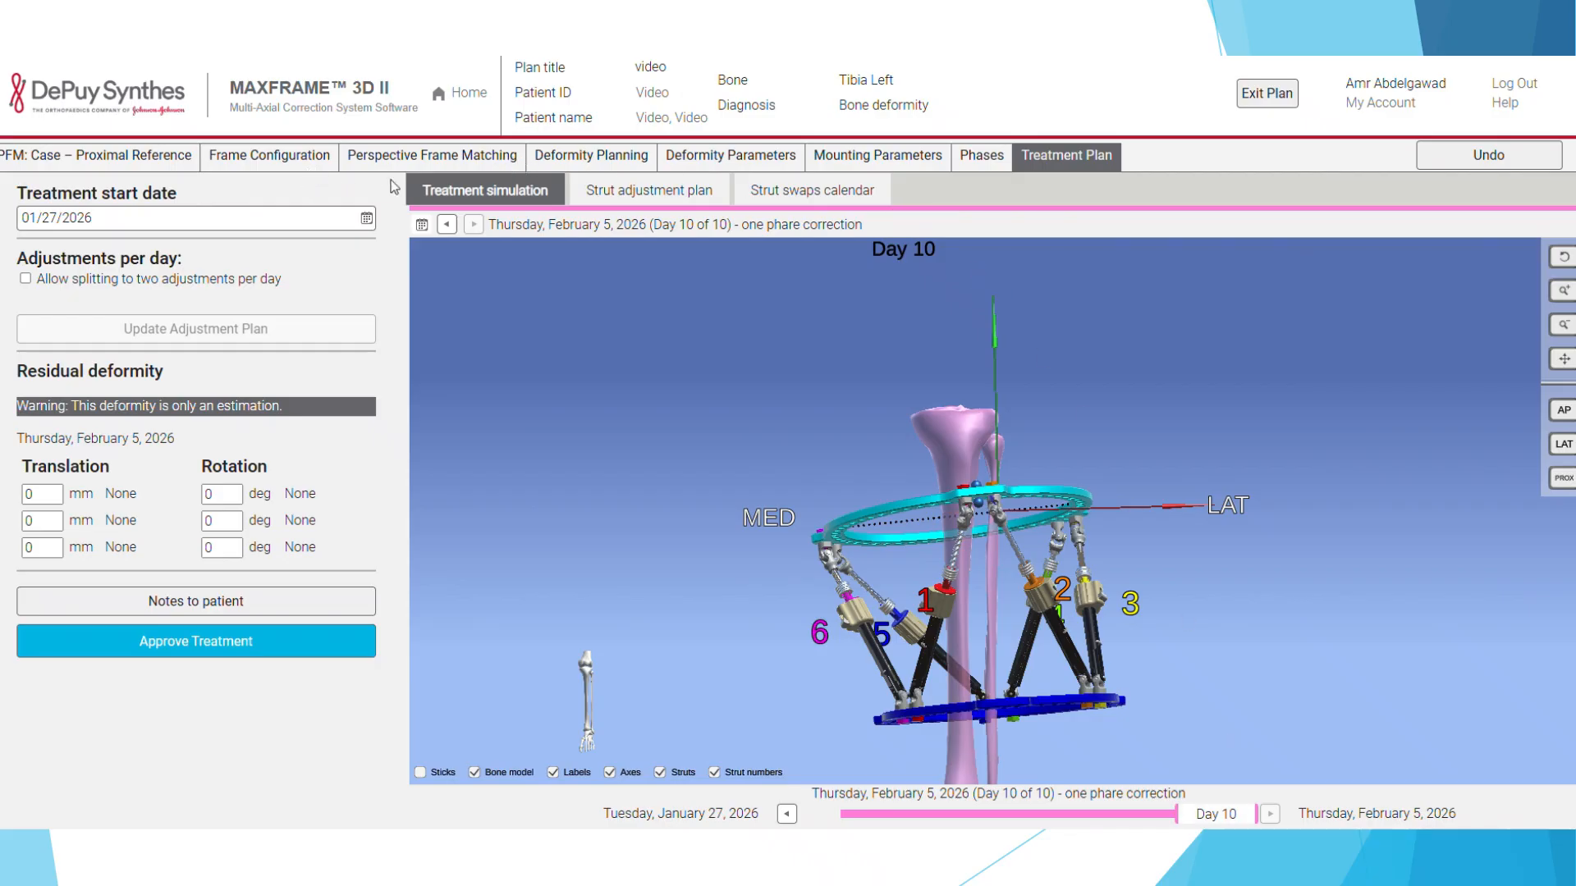
Step: Review the deformity planning, the correction phase and the treatment simulation, then examine the daily strut lengths in the strut adjustment plan
left_click(579, 156)
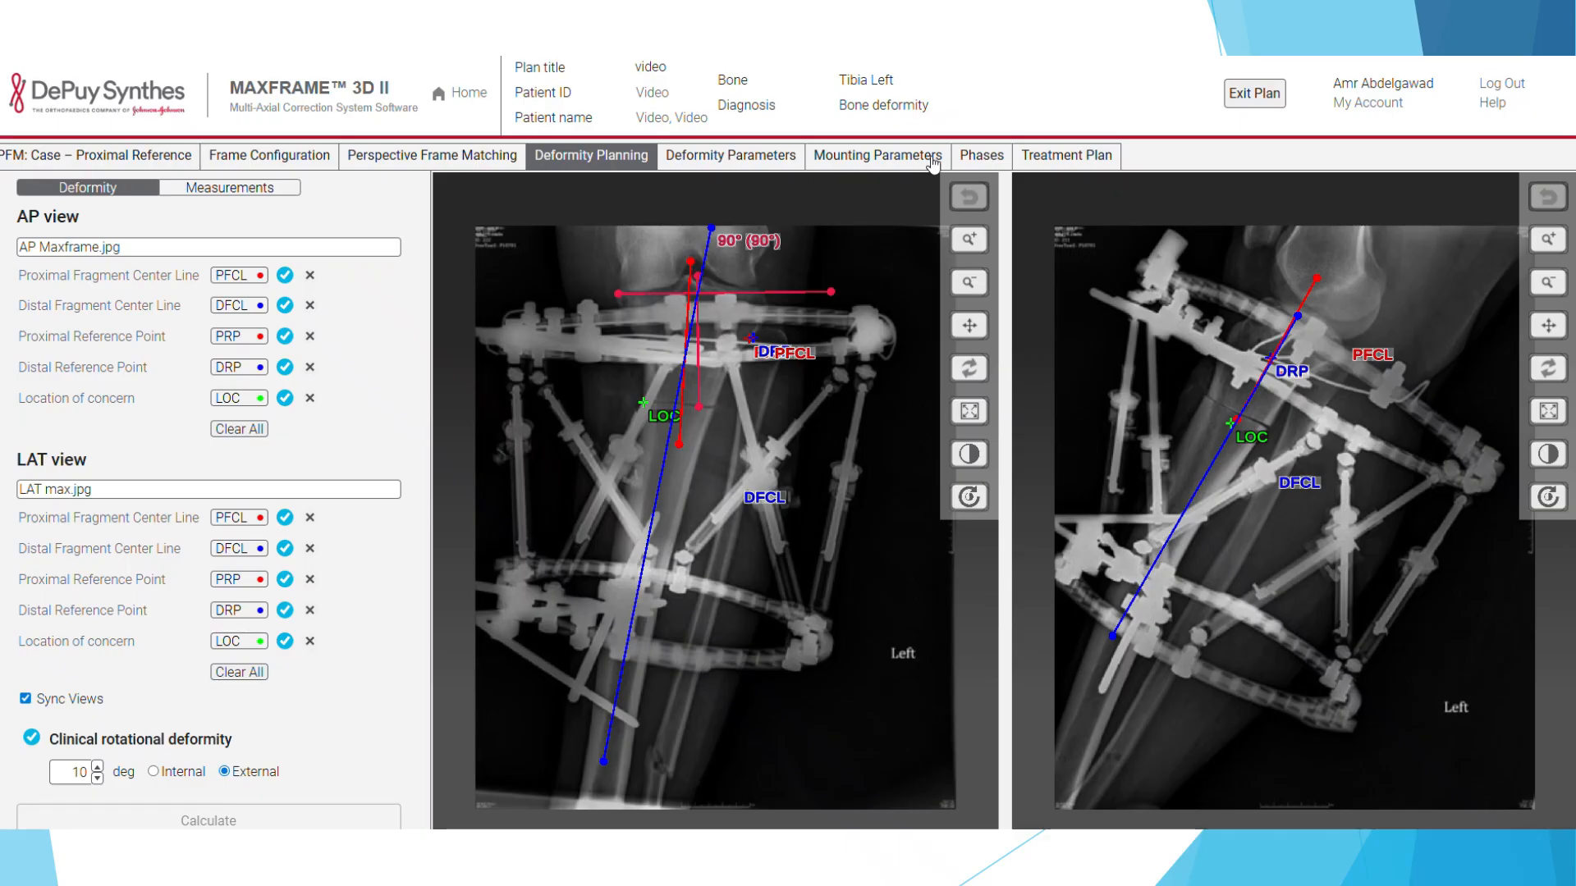
left_click(981, 156)
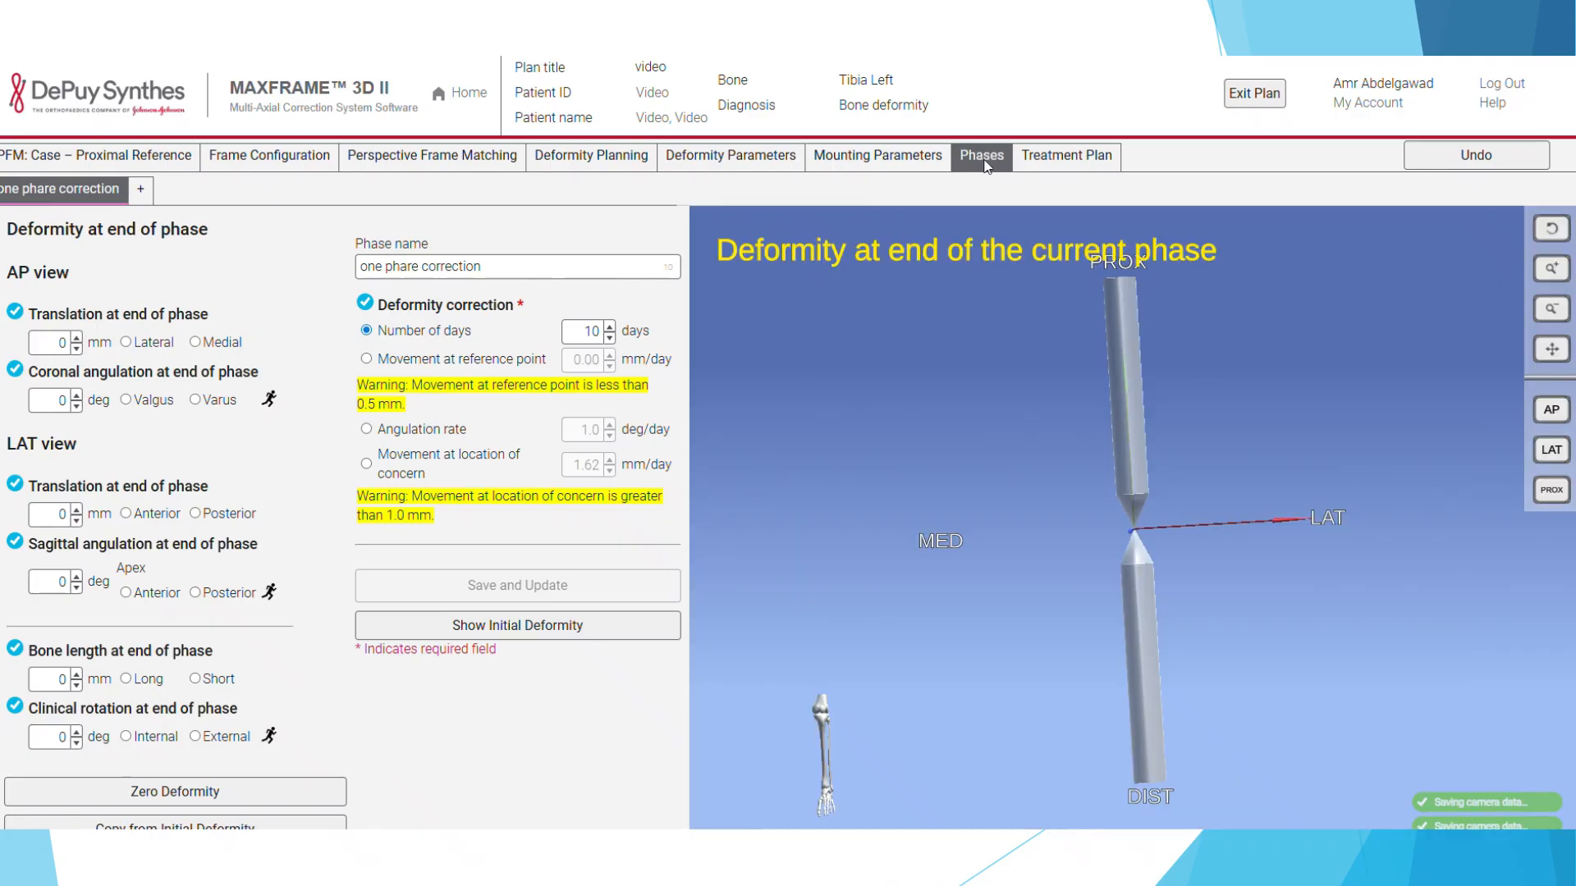
left_click(1056, 158)
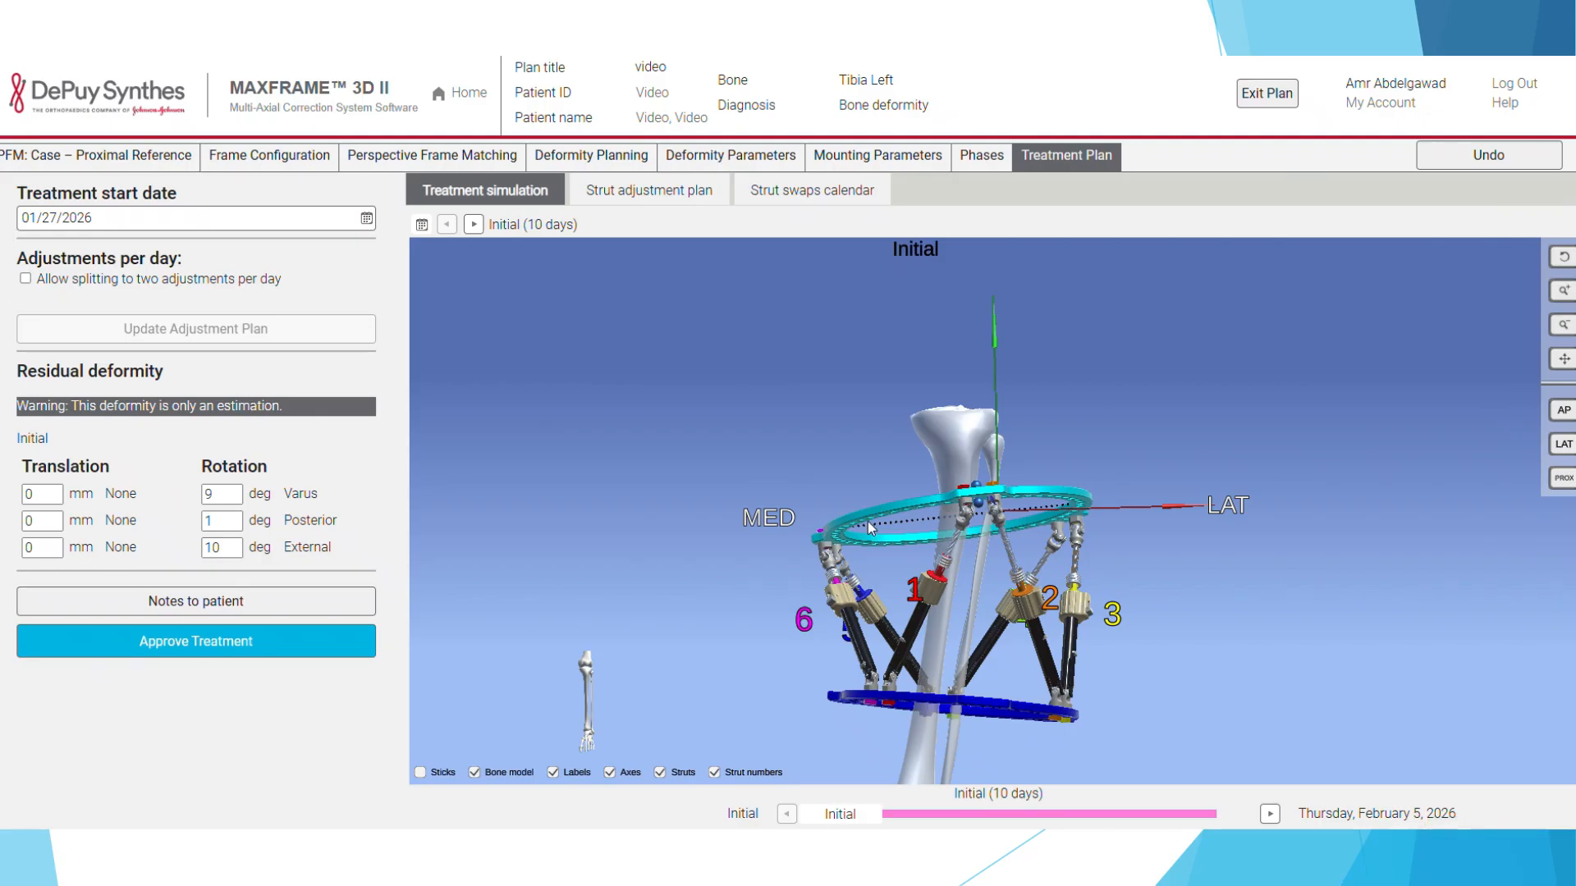
left_click(644, 197)
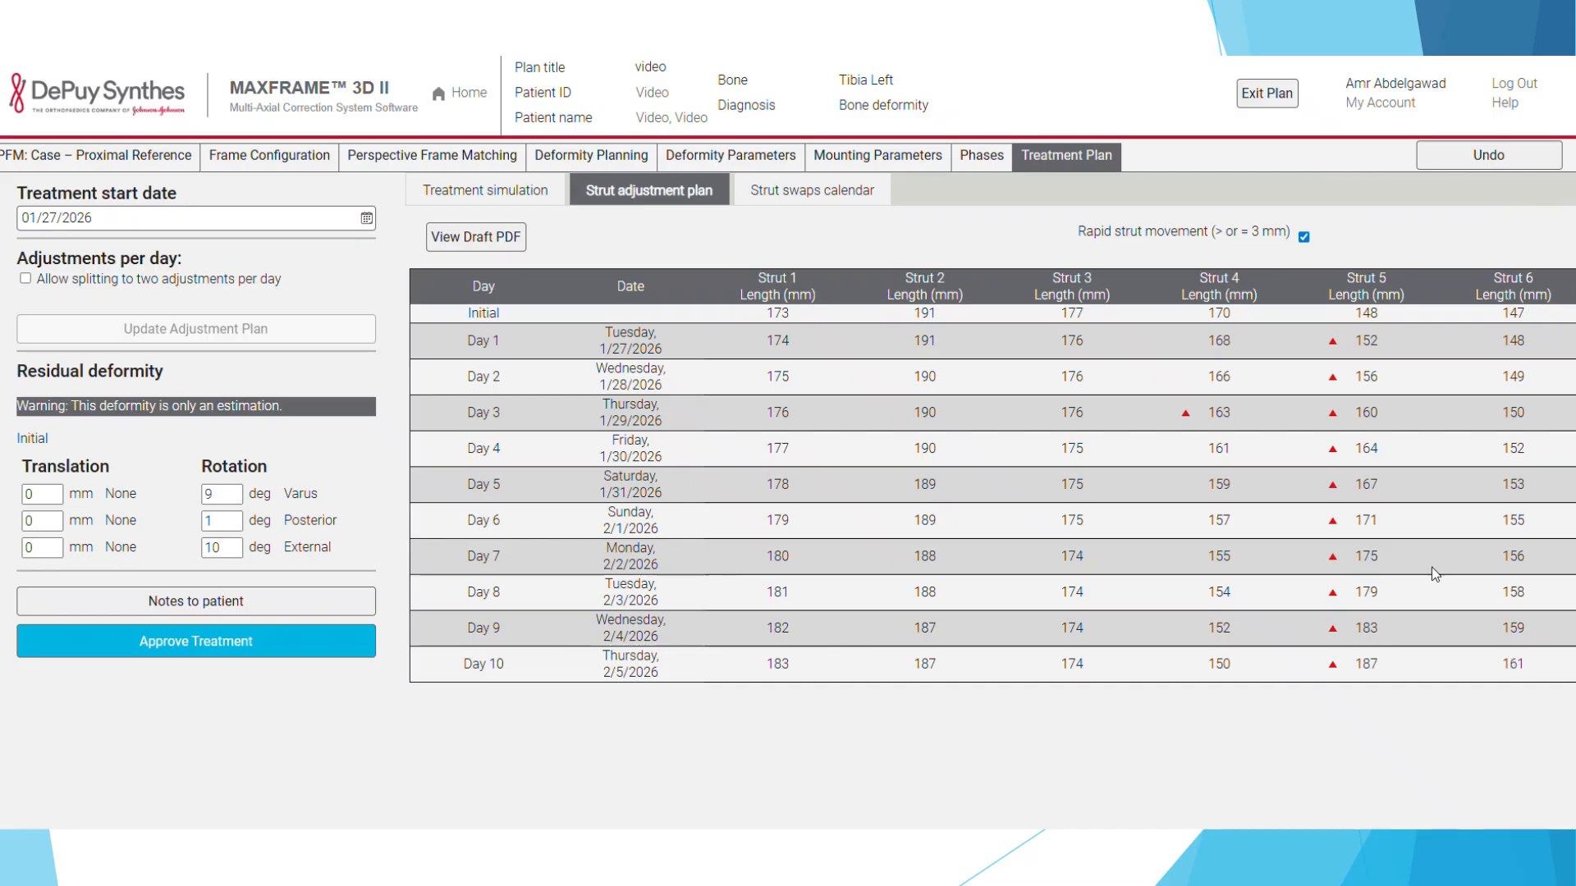
Step: Shift the distal fragment center line in the AP view laterally, parallel to itself and off the tibia, accept the data change, and recalculate the deformity
left_click(594, 154)
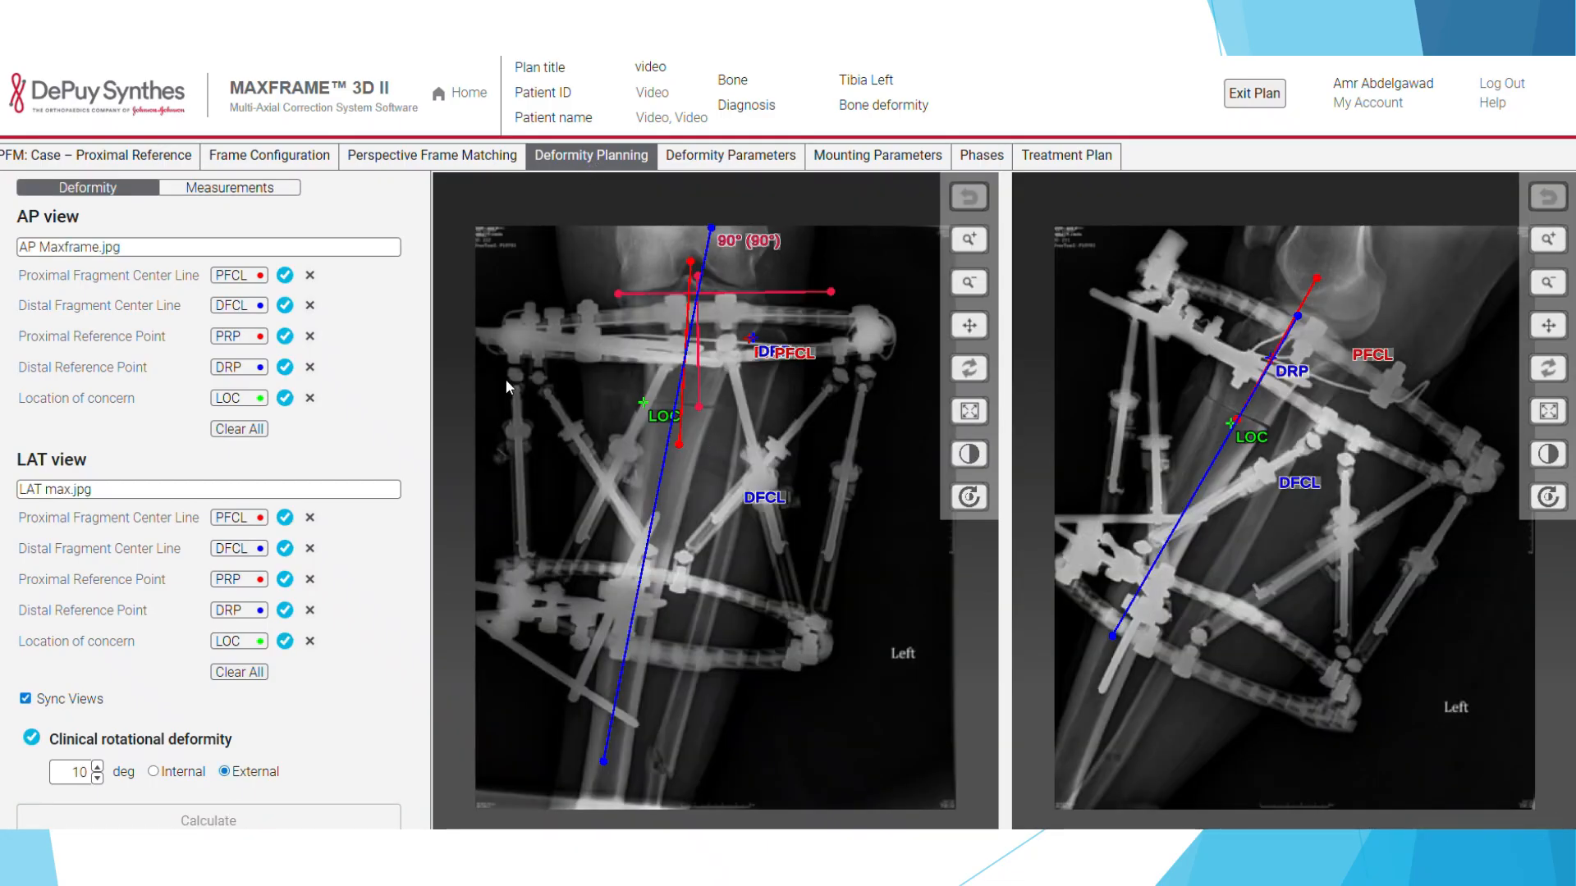
left_click(247, 305)
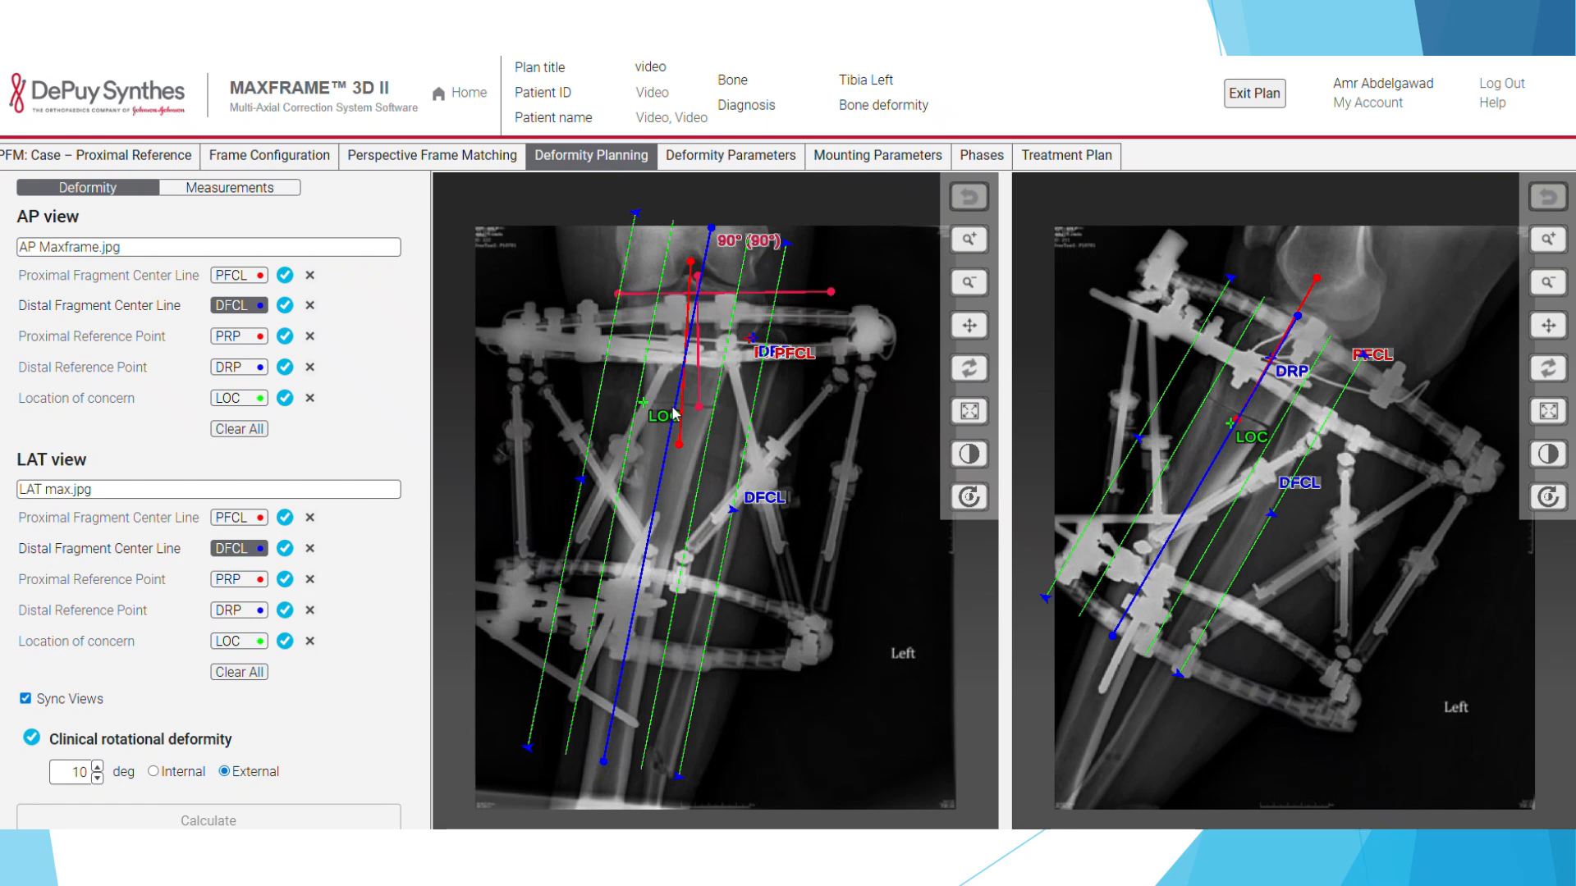
left_click_drag(673, 414, 837, 424)
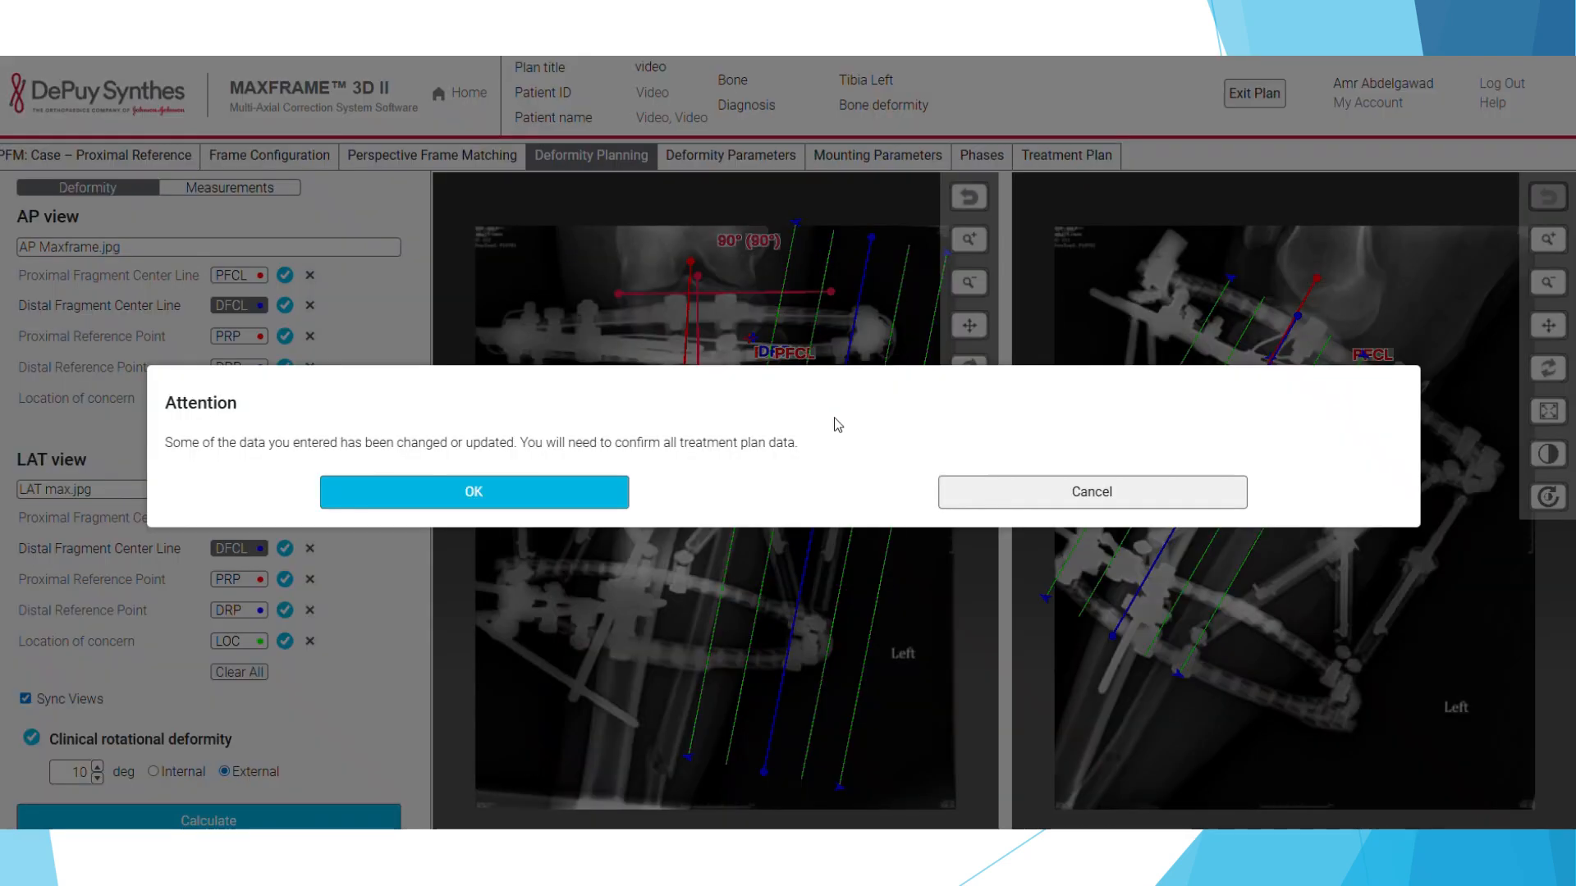
left_click(533, 510)
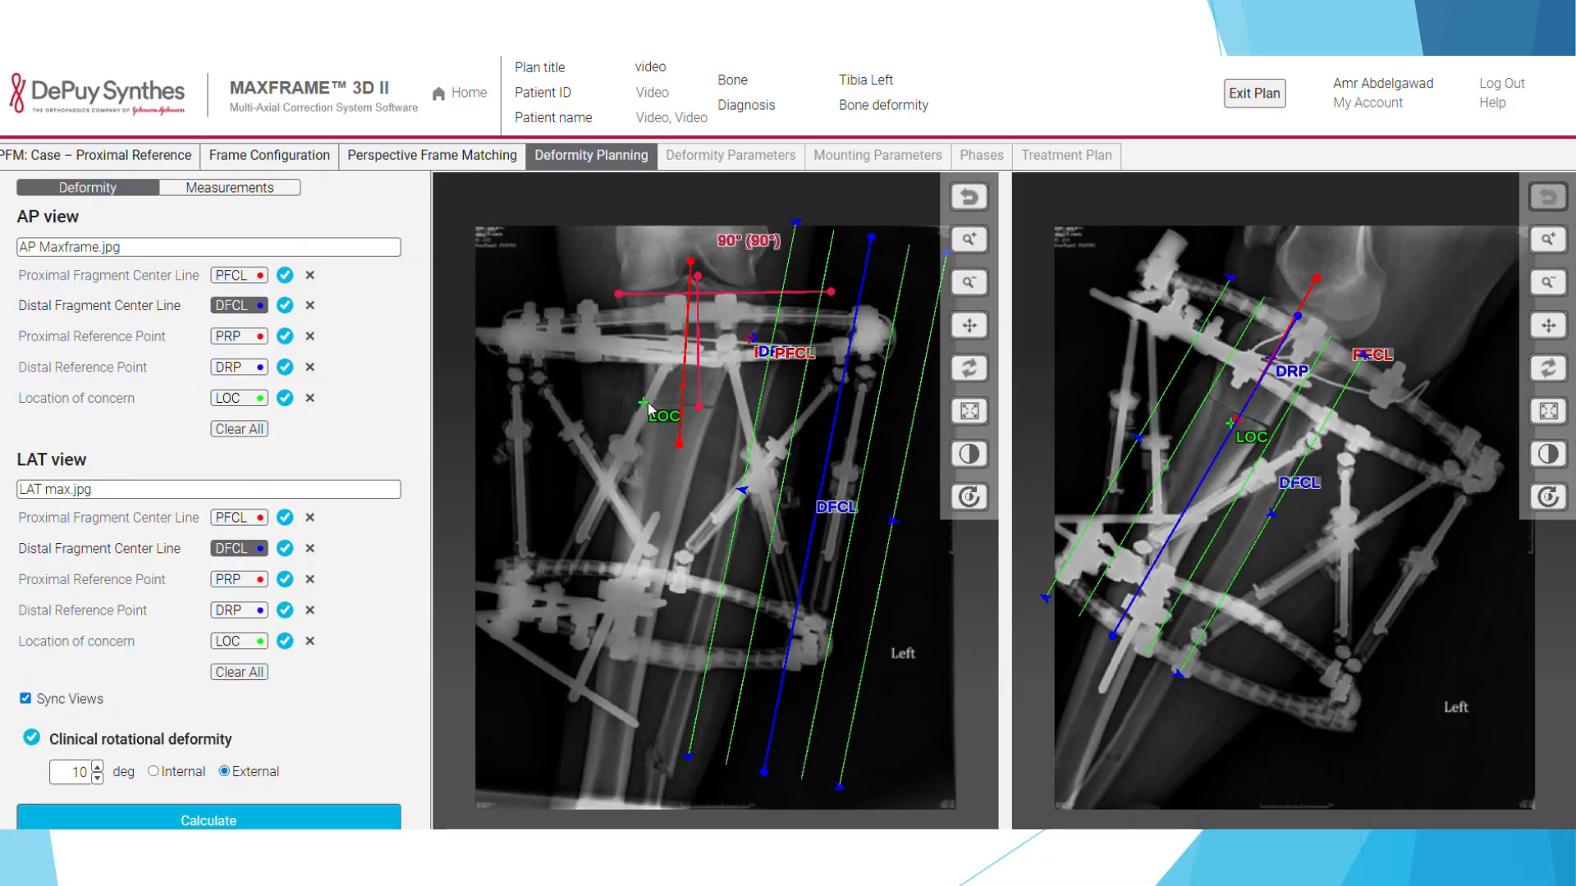
left_click(205, 821)
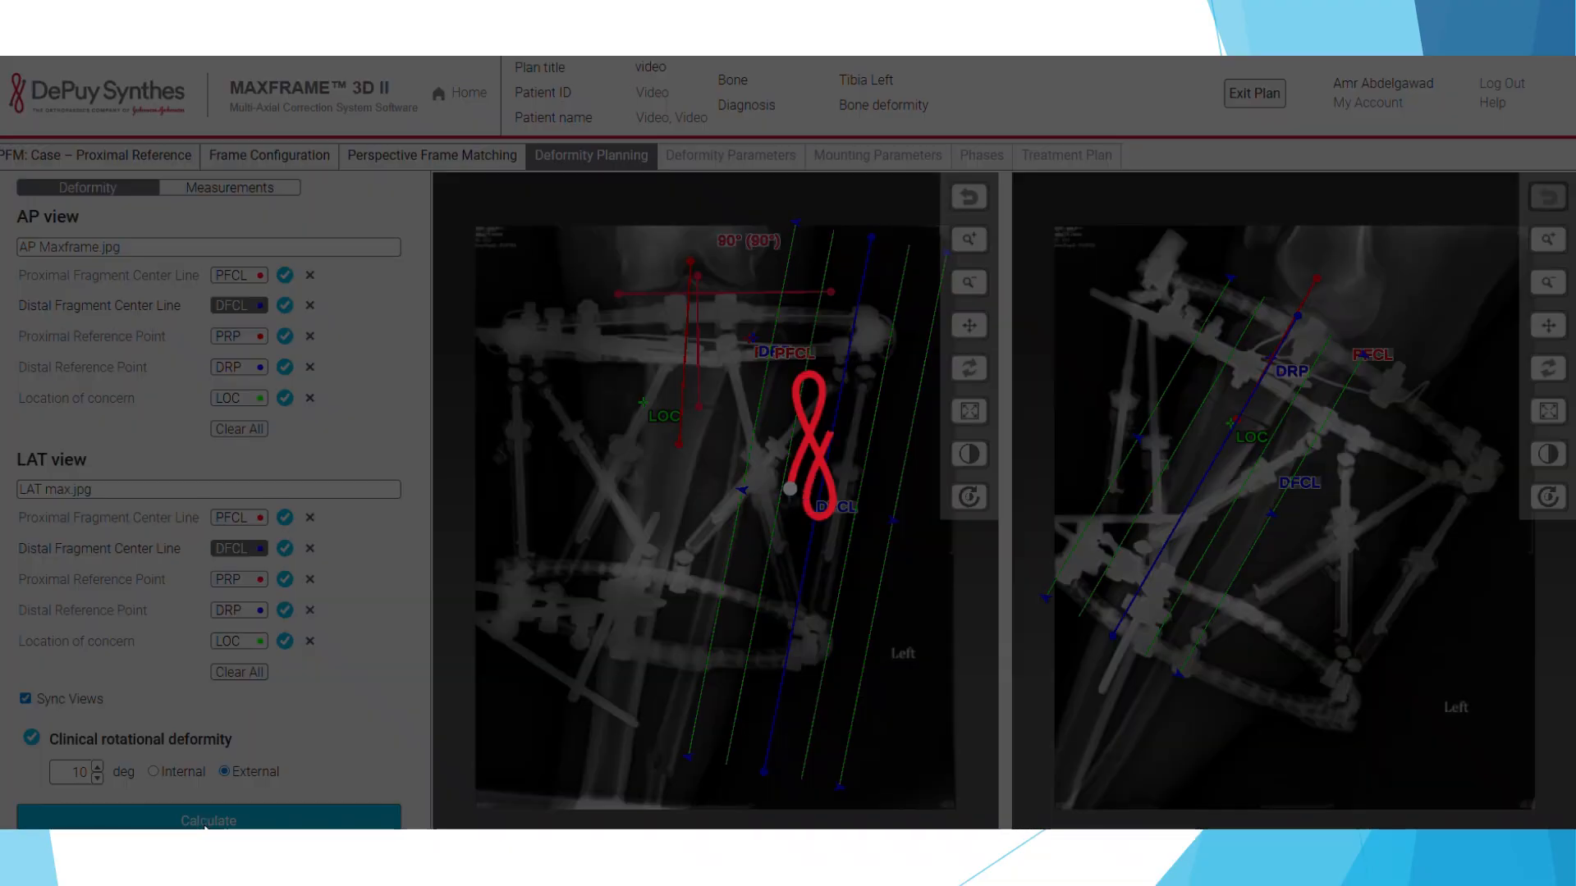
left_click(814, 493)
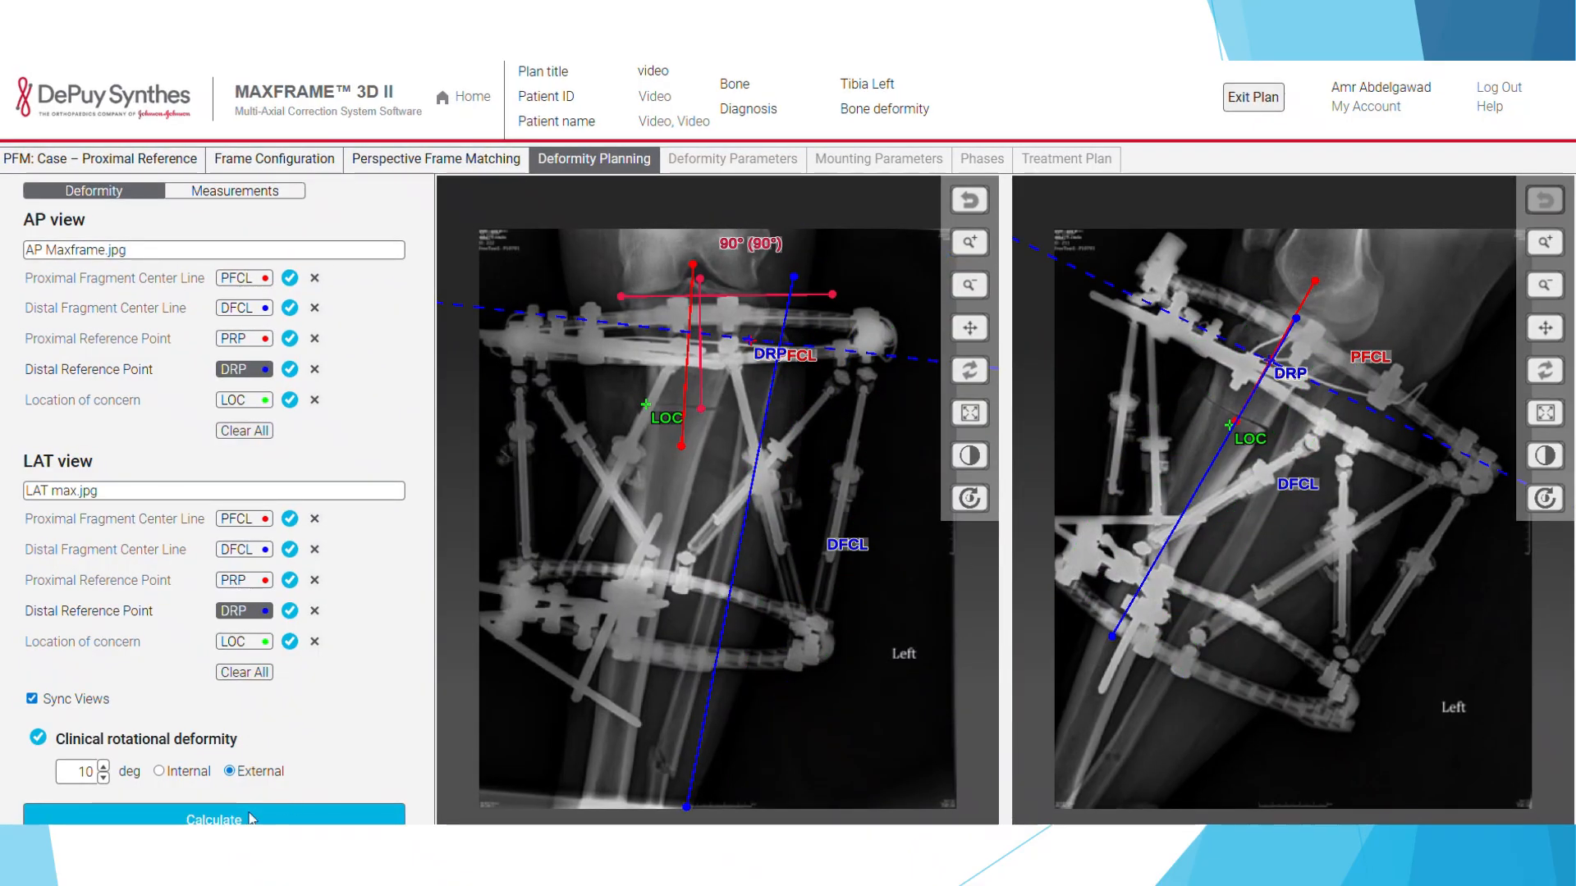
left_click(283, 813)
left_click(725, 499)
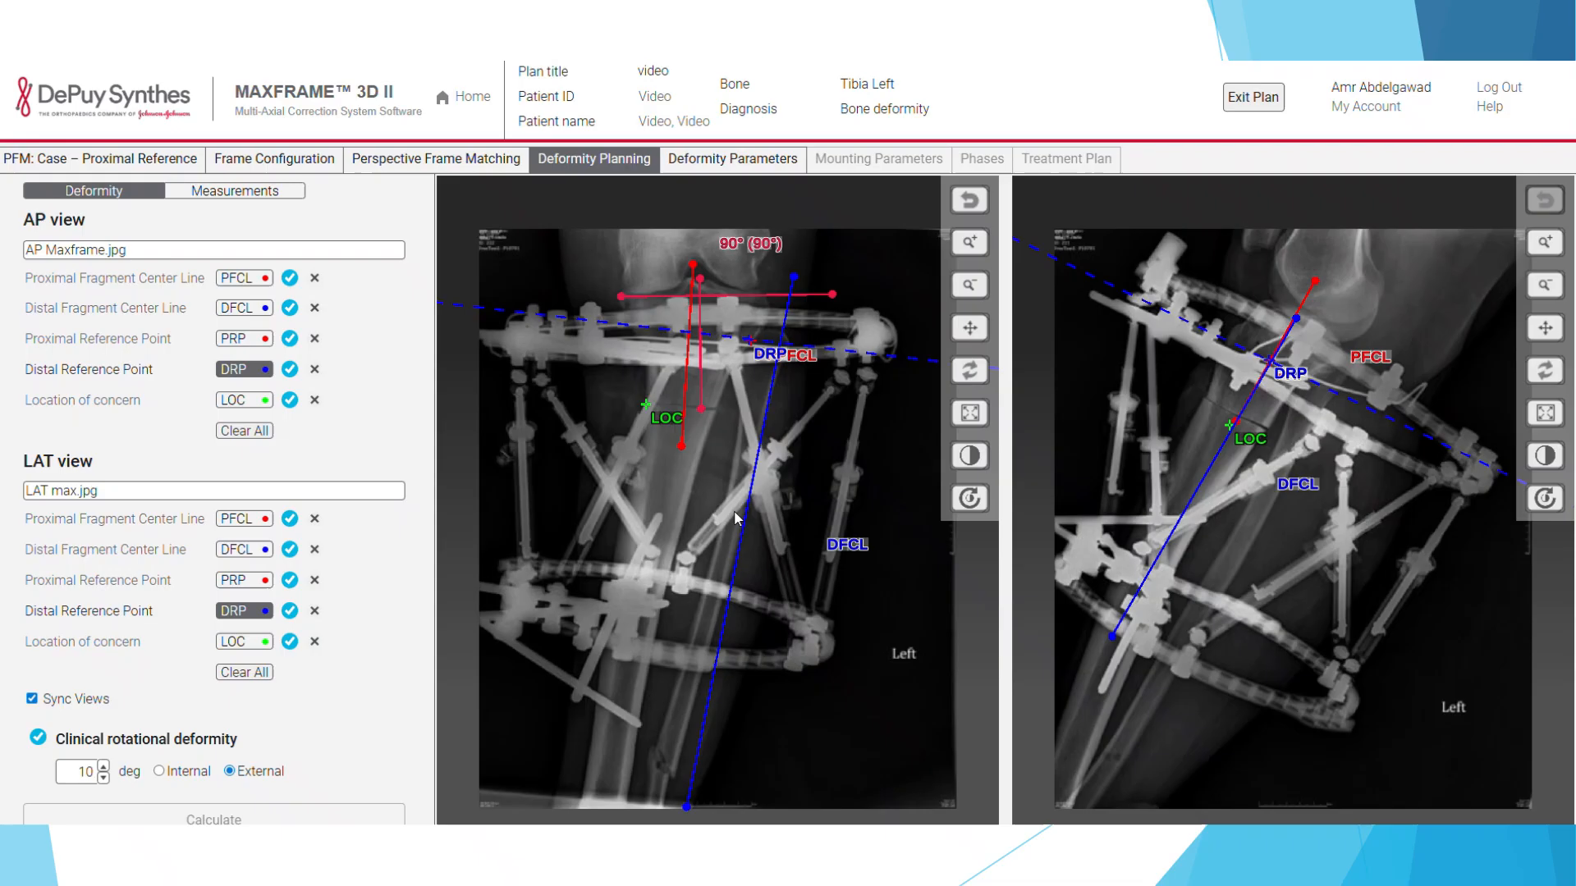
Step: Set coronal angulation to 9 degrees varus and both the AP and LAT translations to 0 mm, and save the deformity parameters
left_click(742, 158)
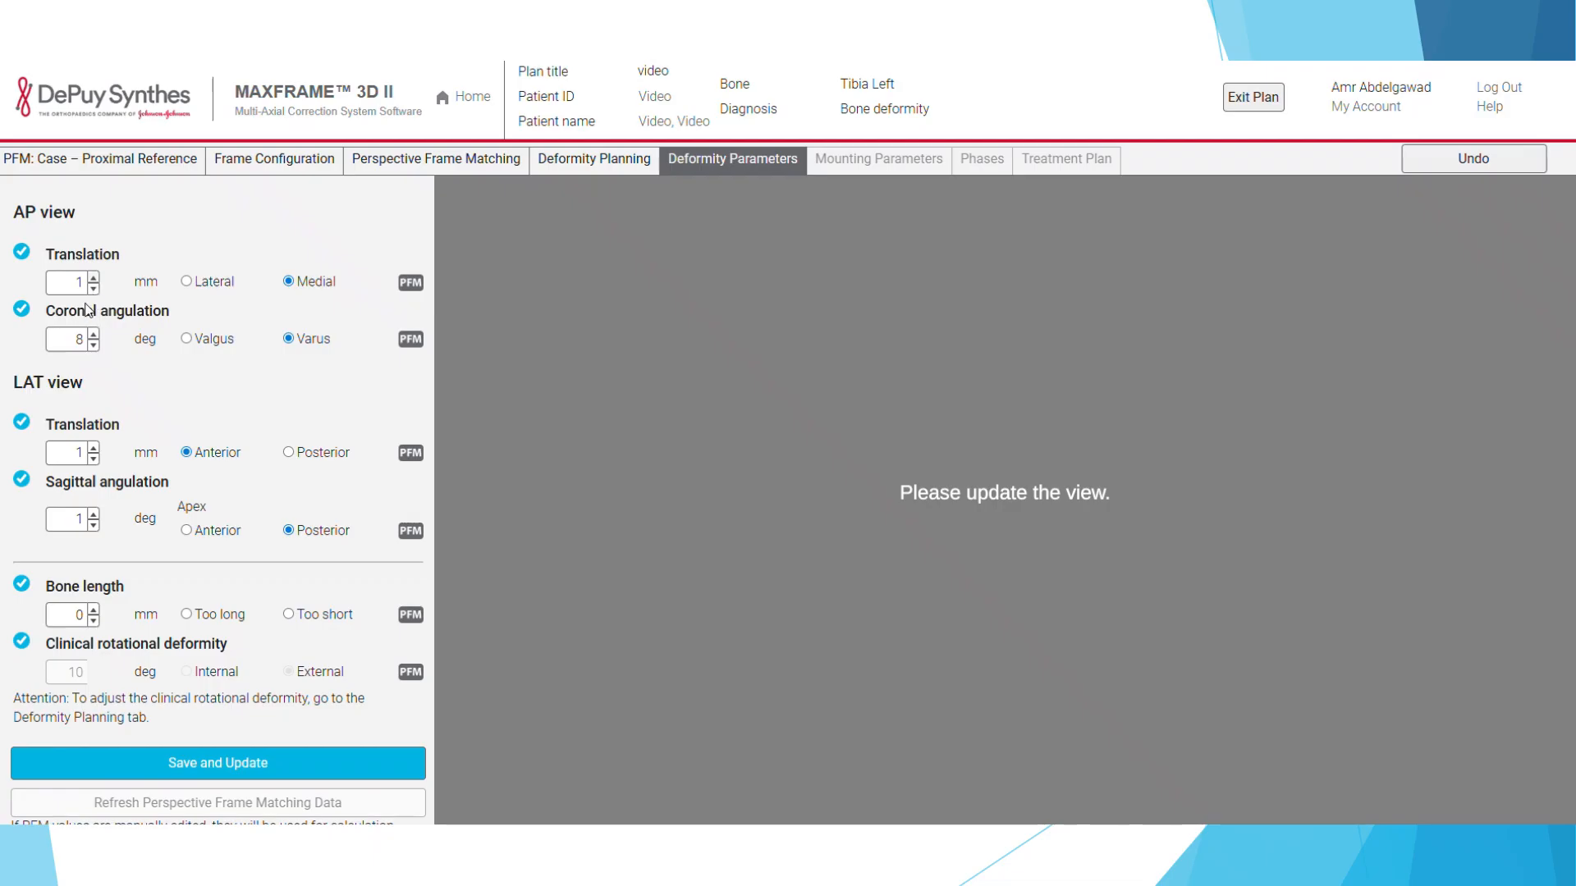
left_click(93, 334)
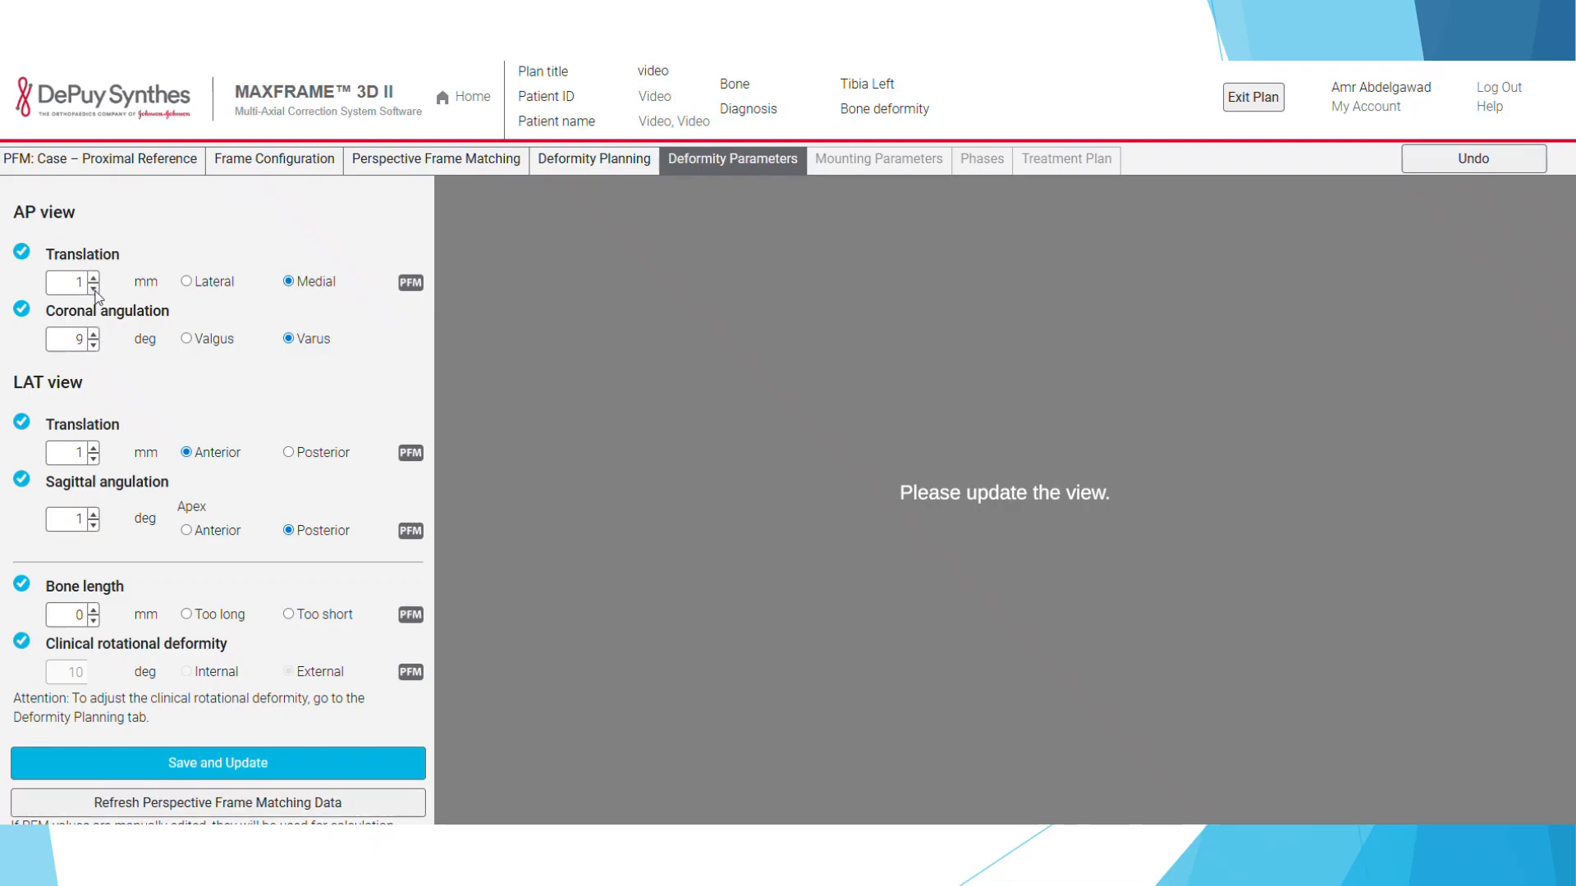
left_click(93, 288)
left_click(93, 459)
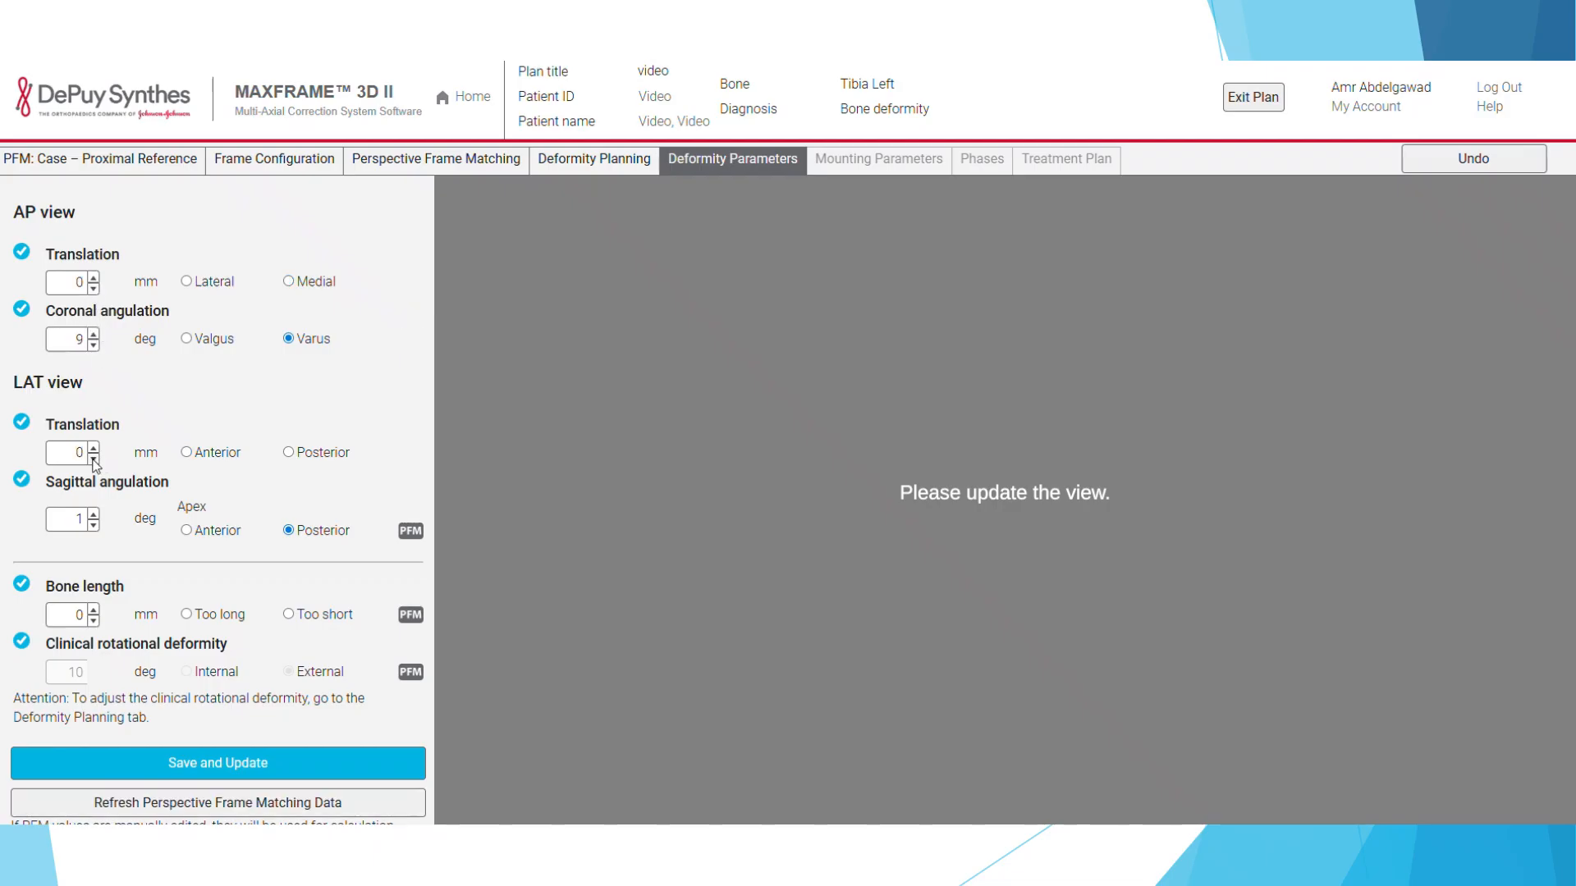
left_click(211, 763)
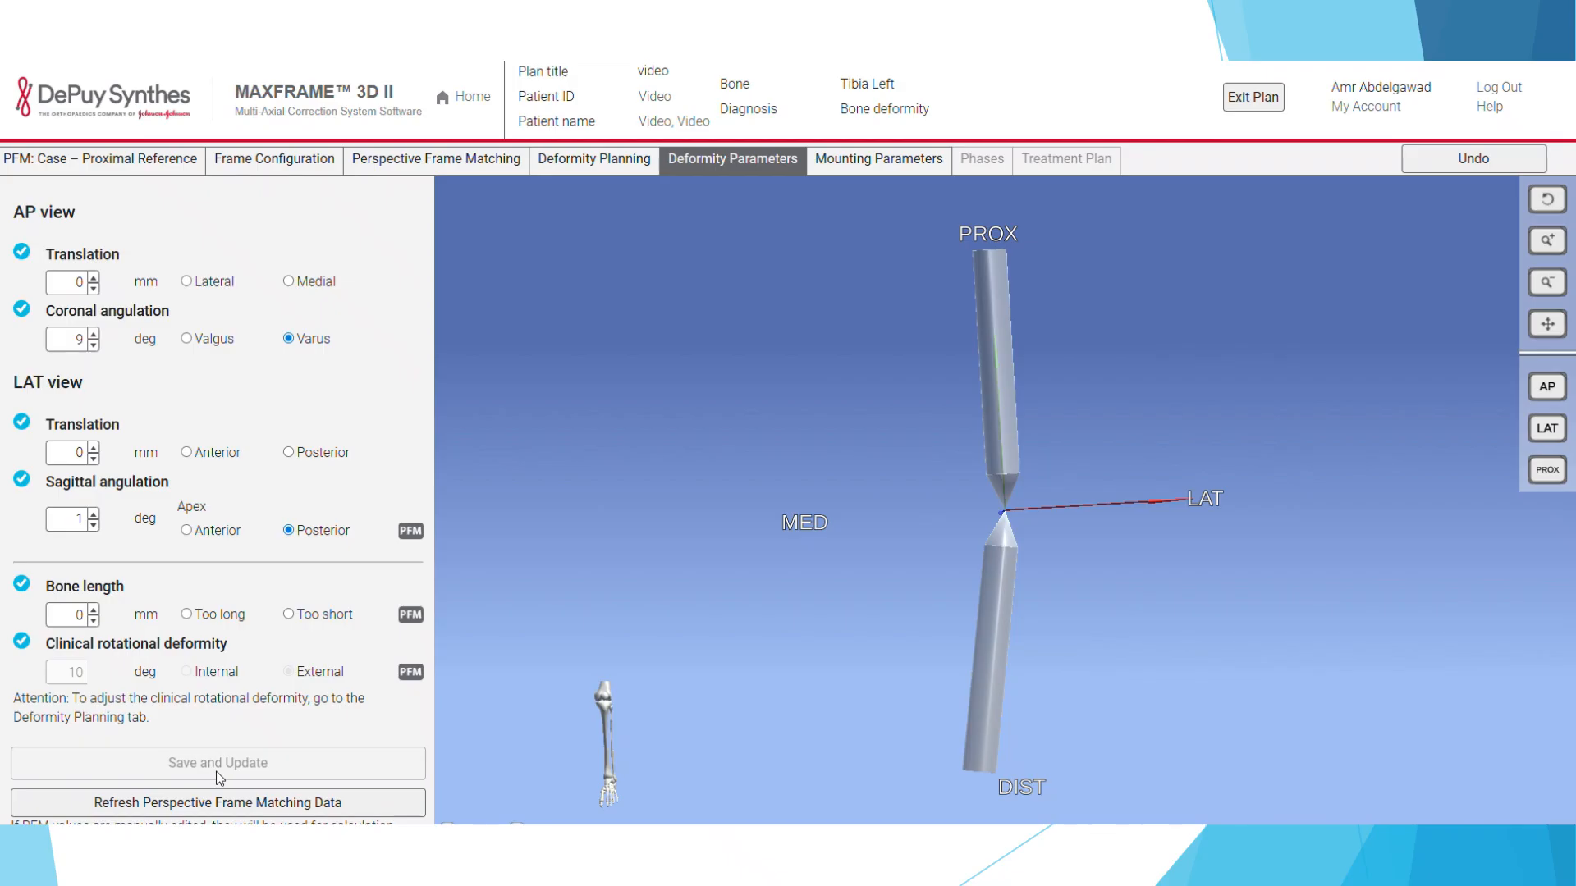
Step: Save the mounting parameters, inspect the reference ring on the bone model, and save the existing 10-day correction phase
left_click(870, 157)
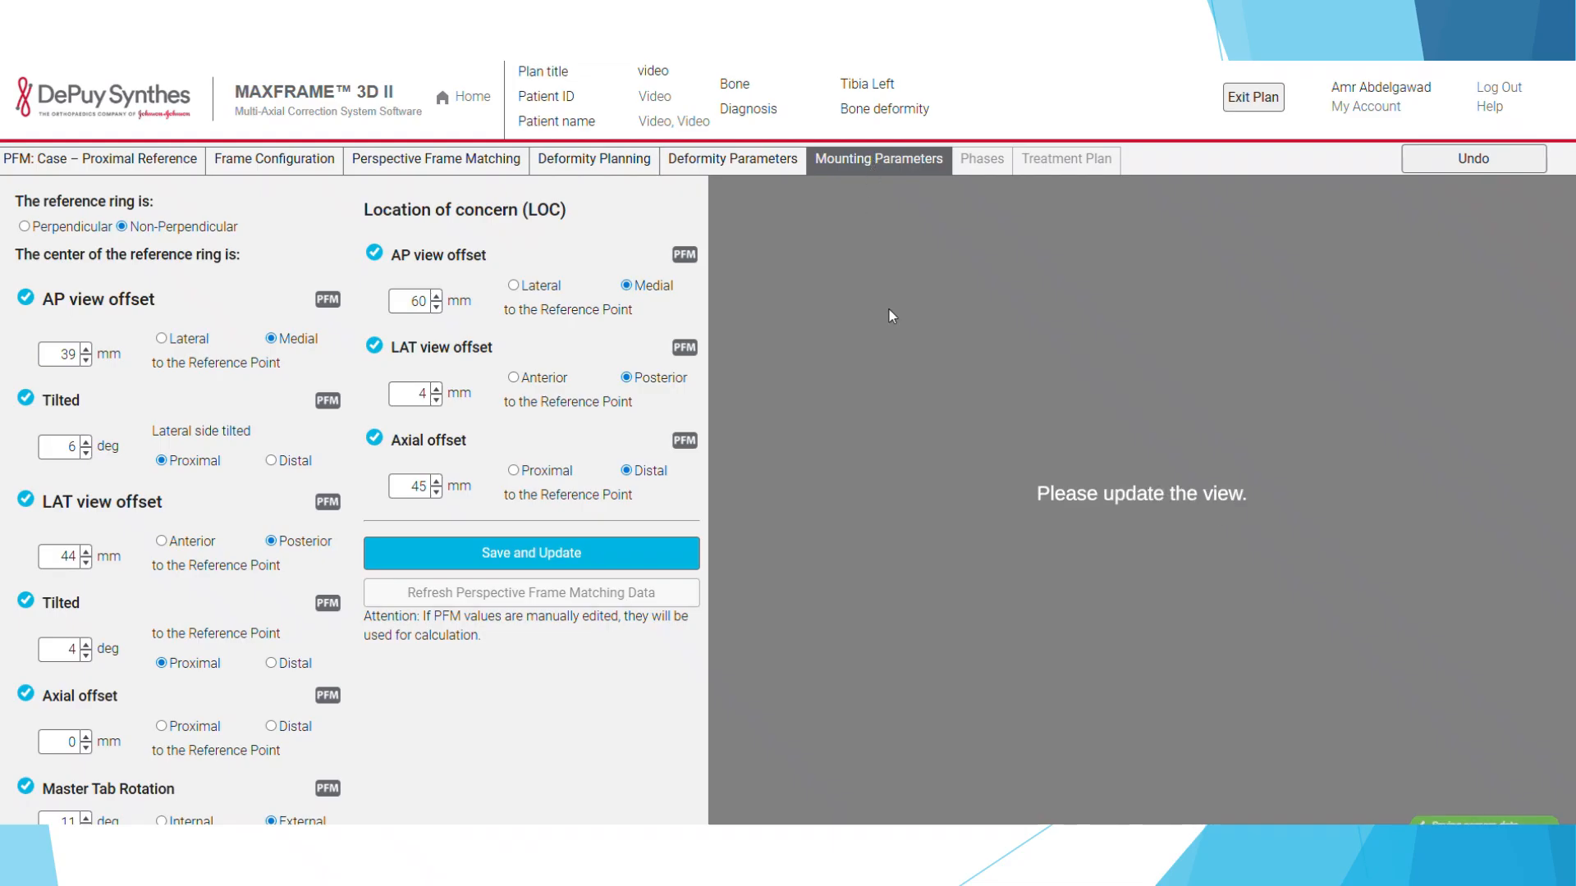
left_click(454, 566)
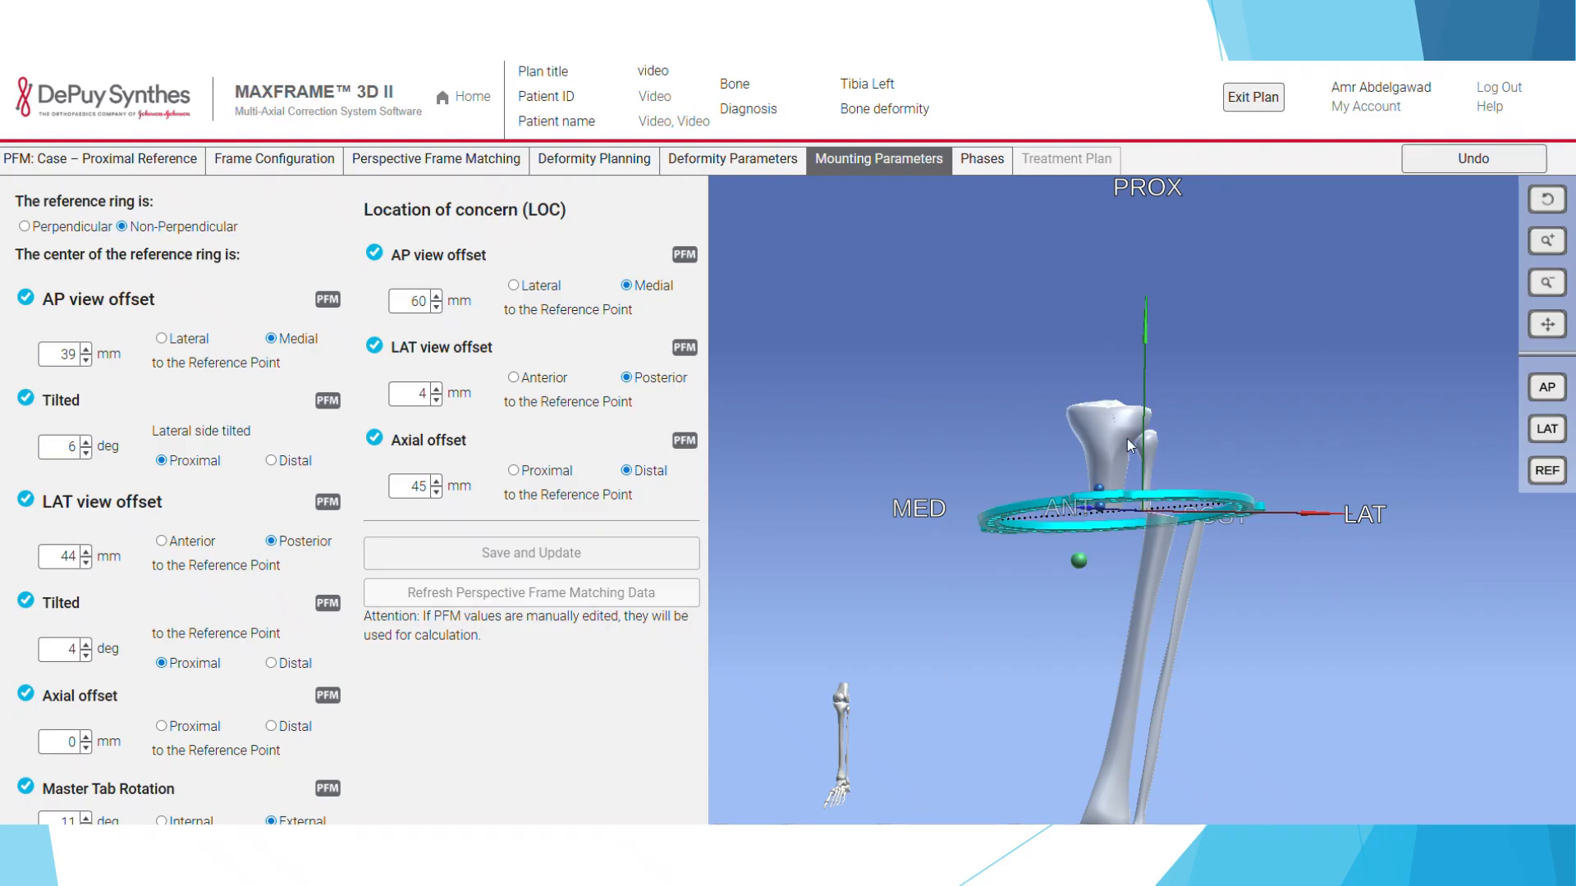
left_click_drag(1128, 443, 1147, 556)
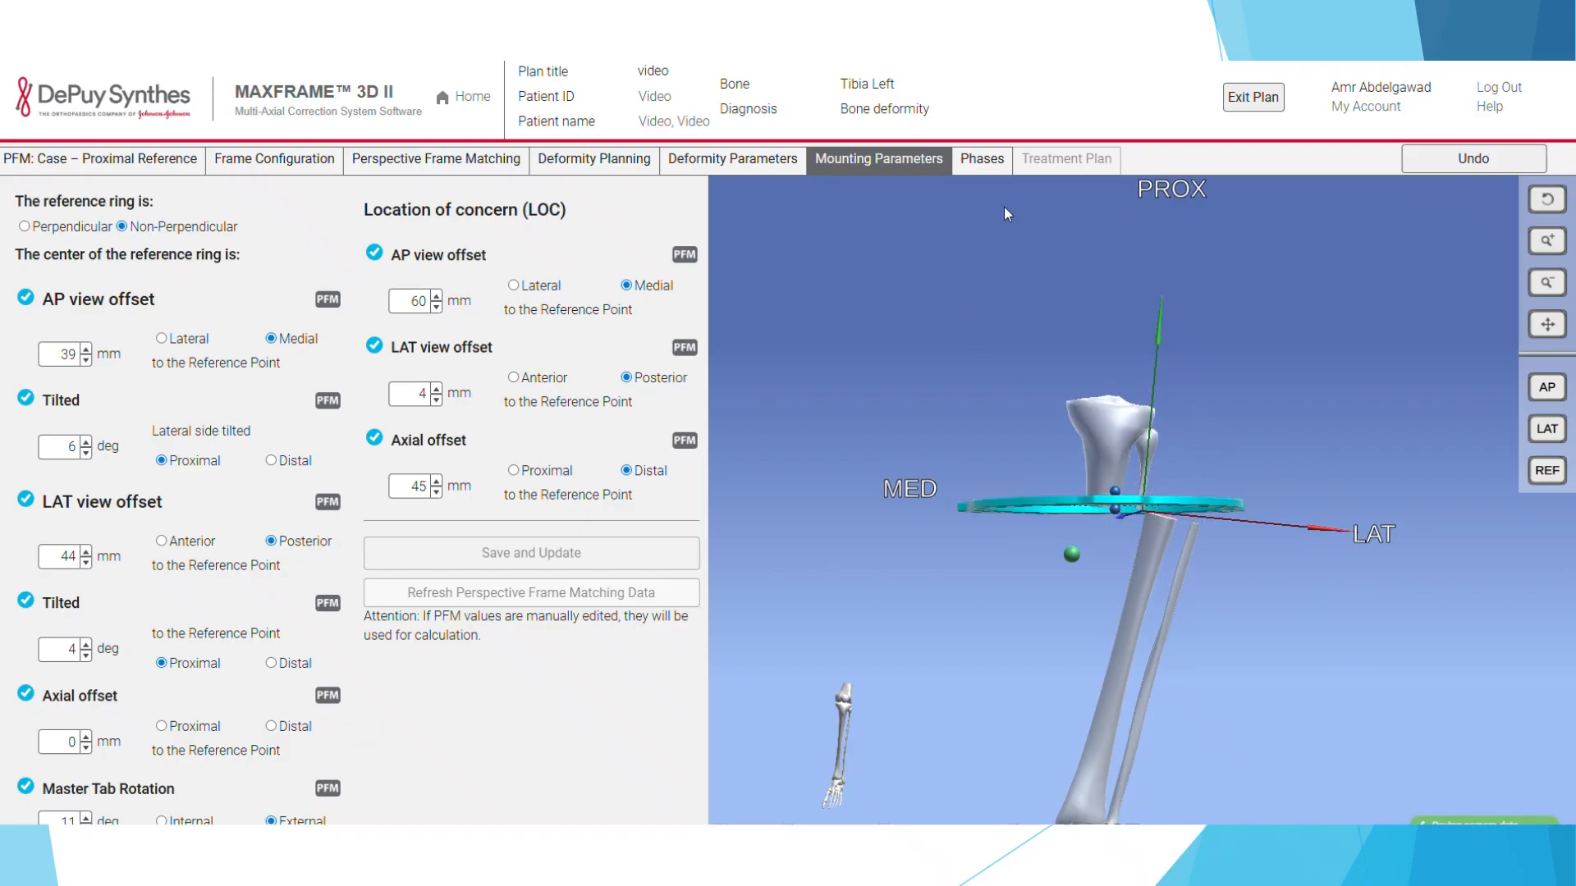
left_click(982, 161)
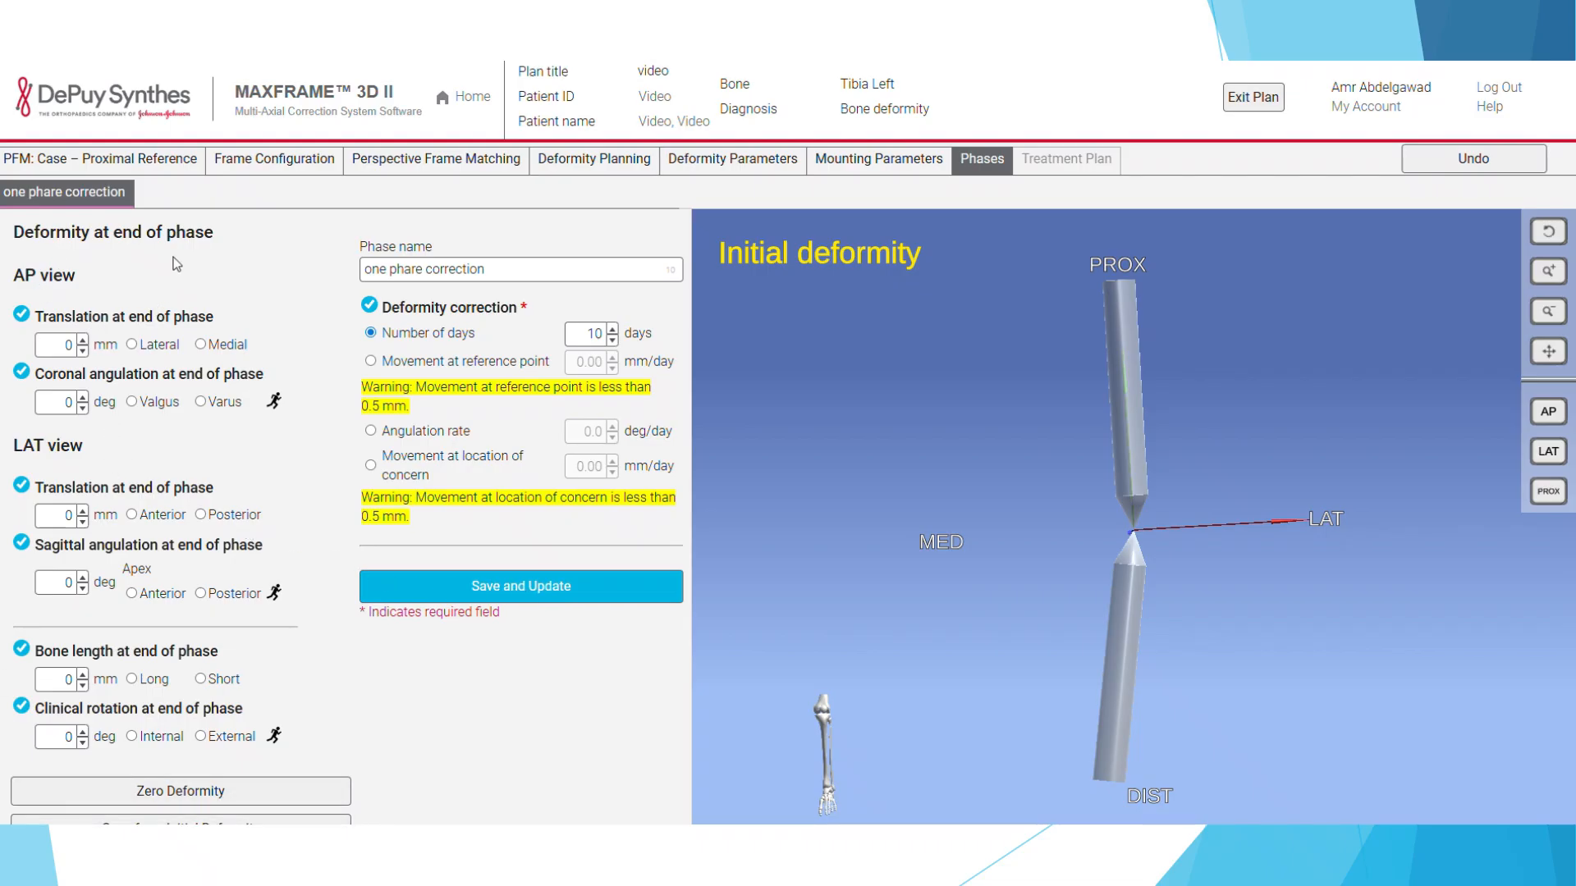
left_click(534, 599)
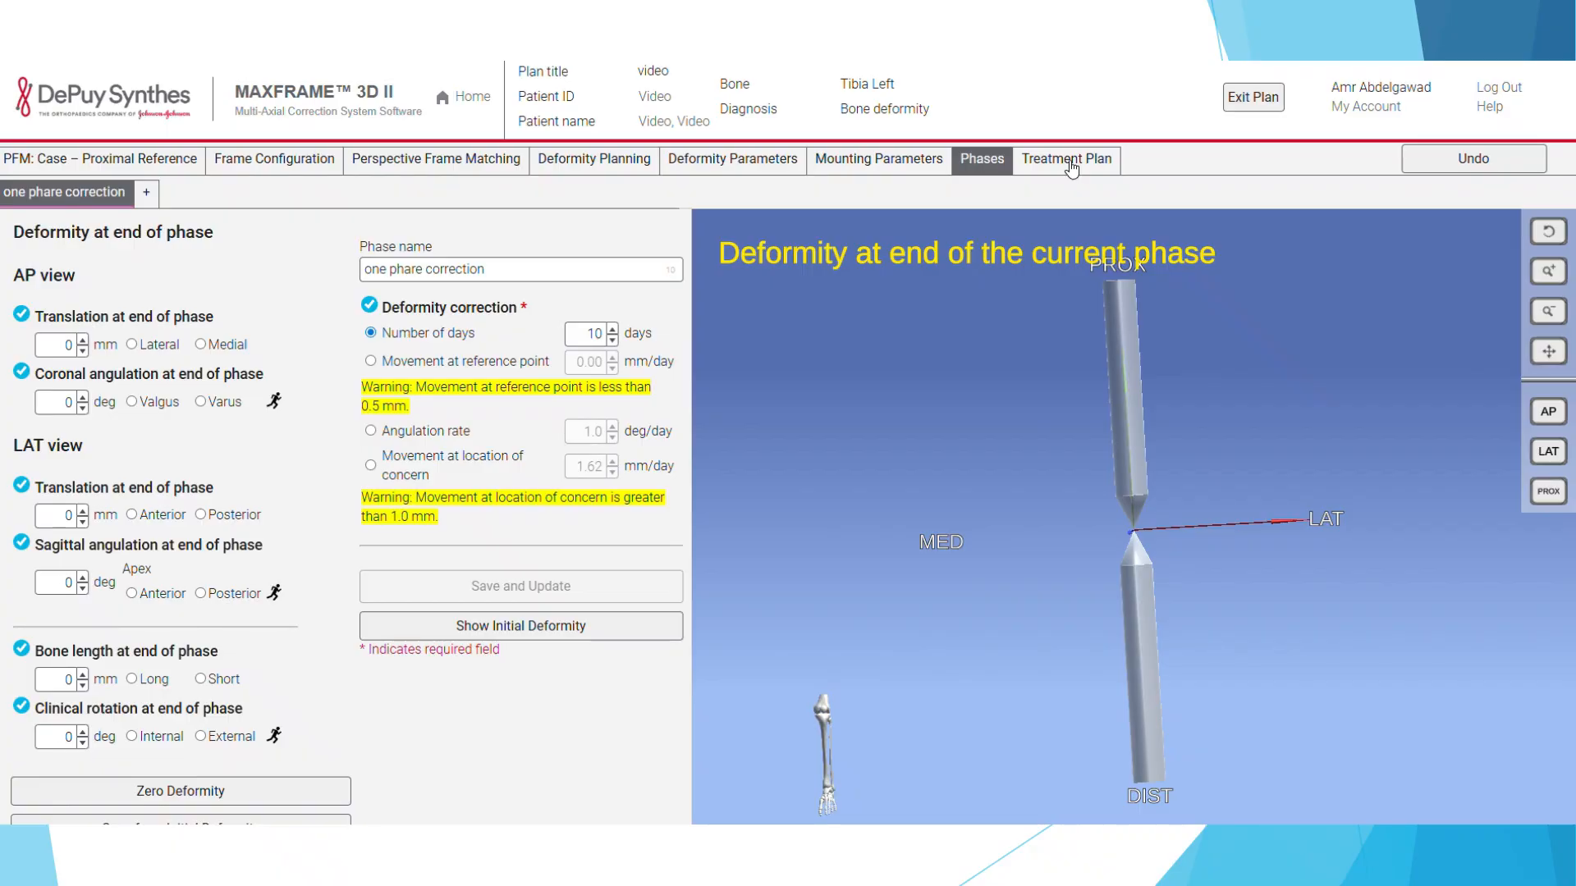
Step: Update the adjustment plan in the treatment plan and review the daily strut lengths in the strut adjustment plan
left_click(1070, 160)
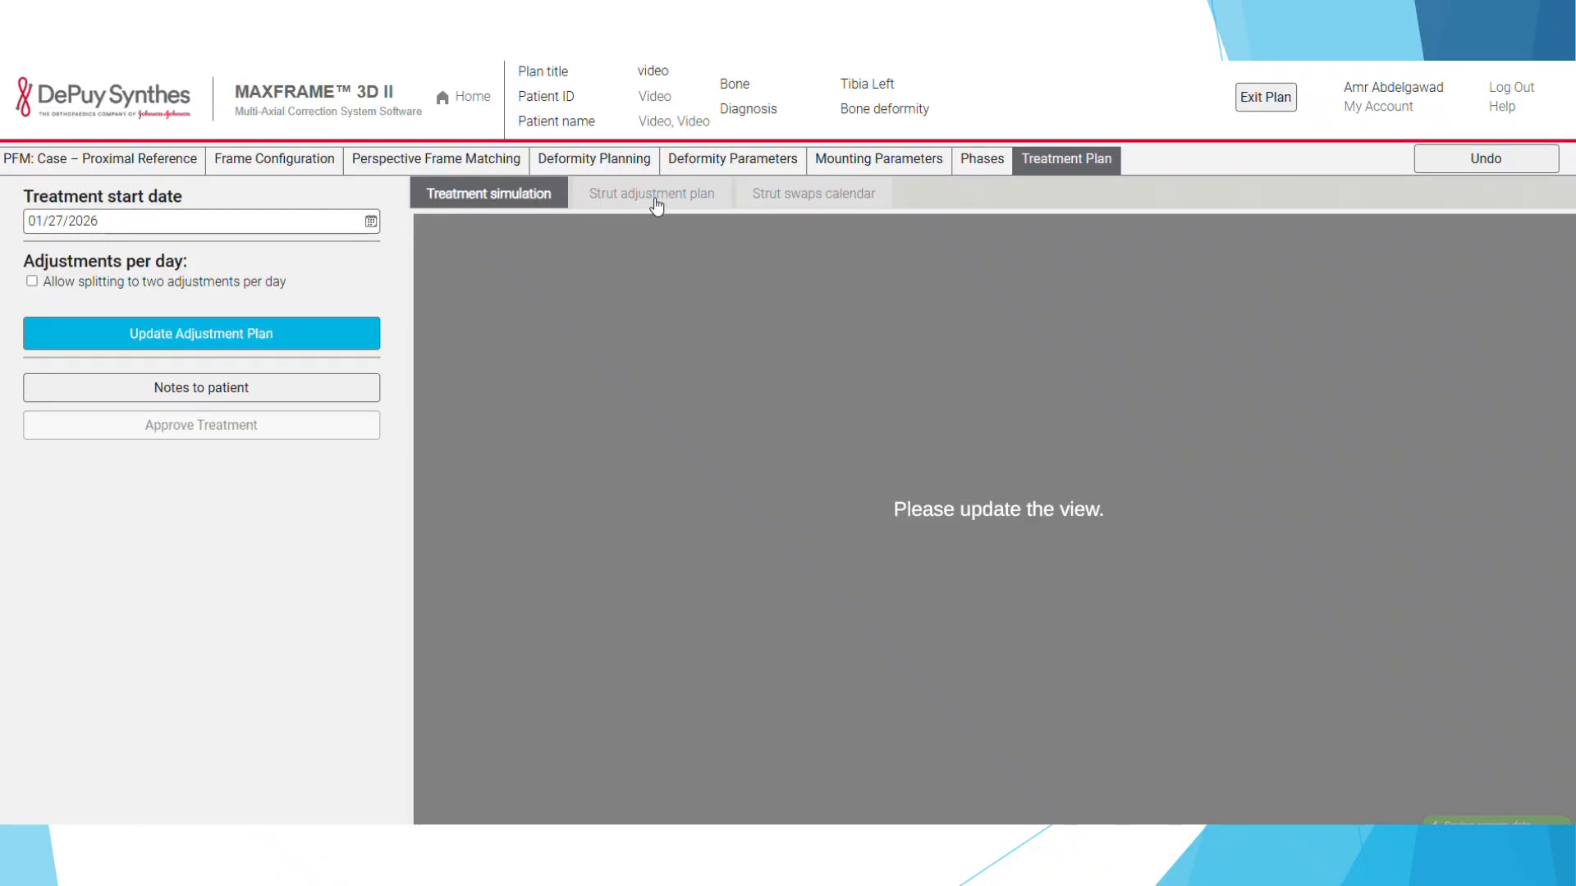
left_click(148, 349)
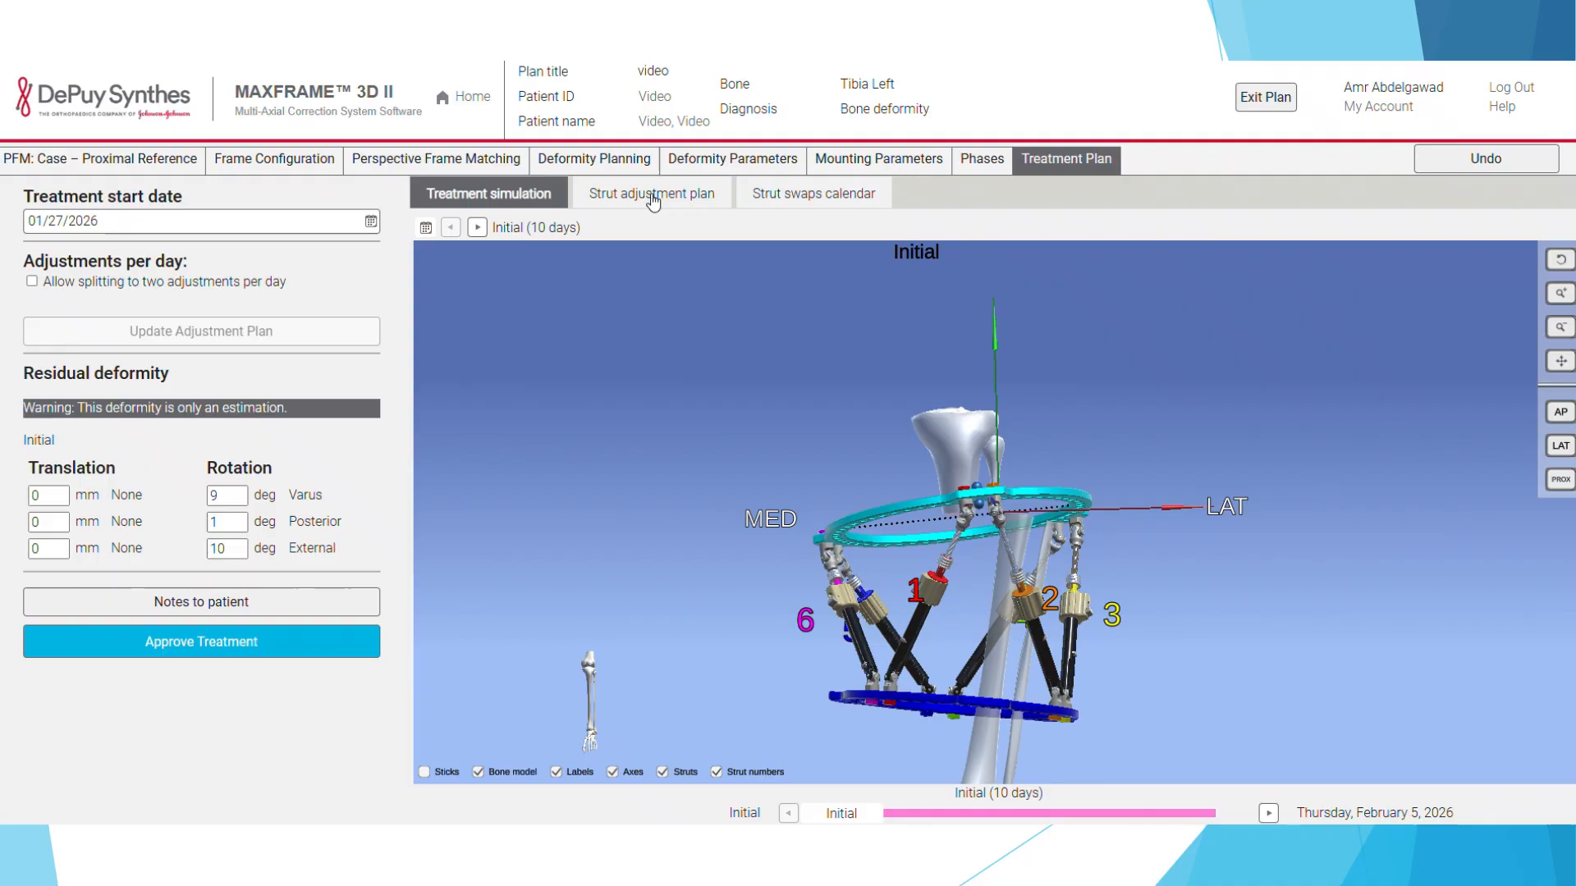
left_click(651, 193)
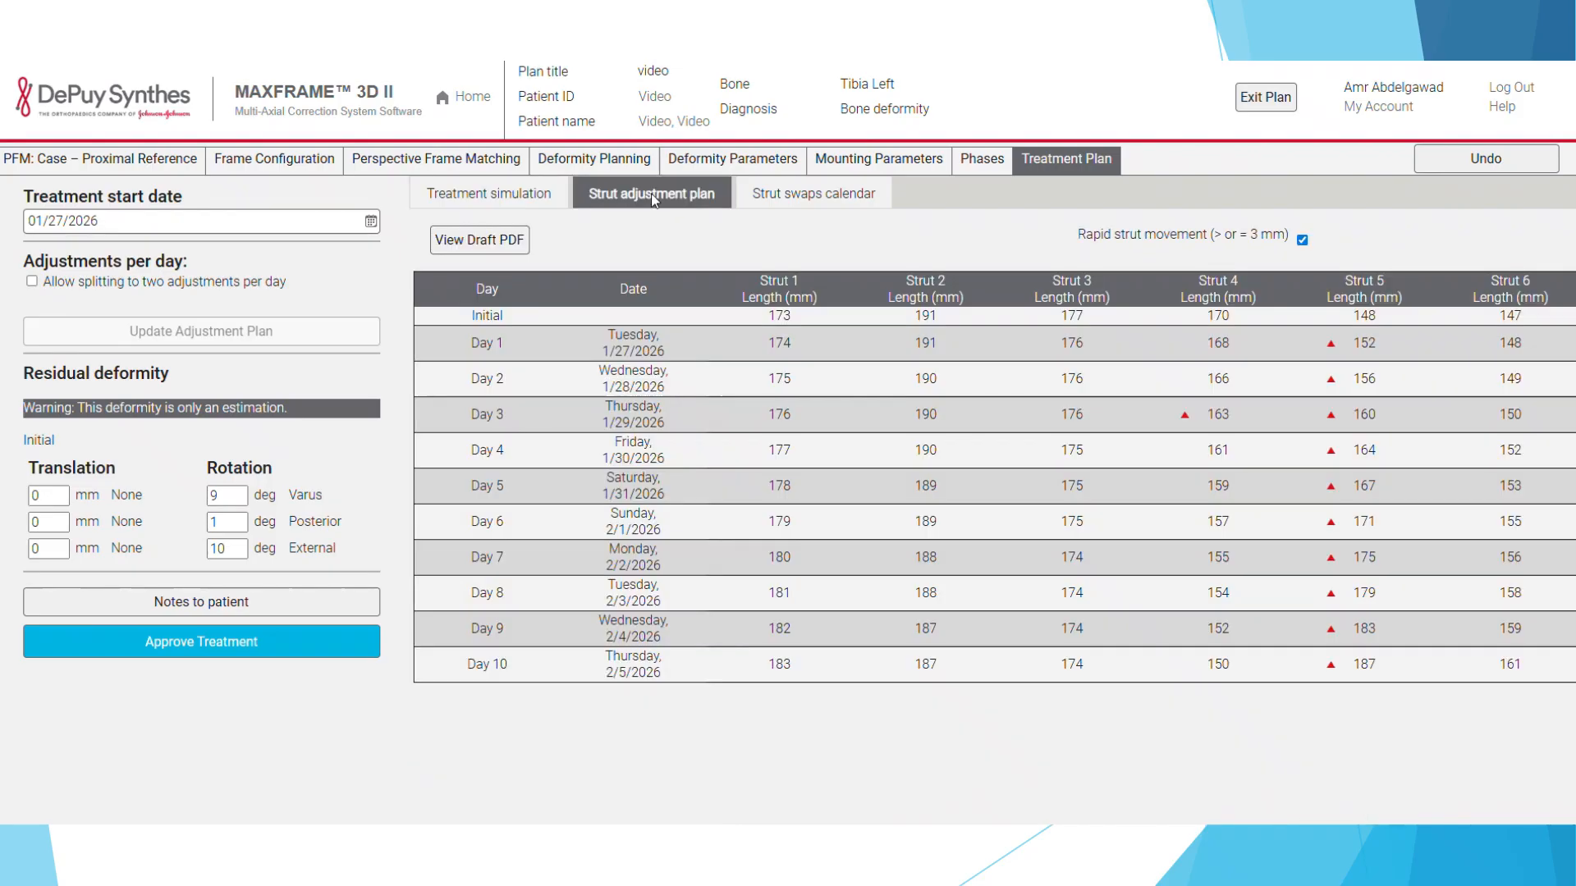